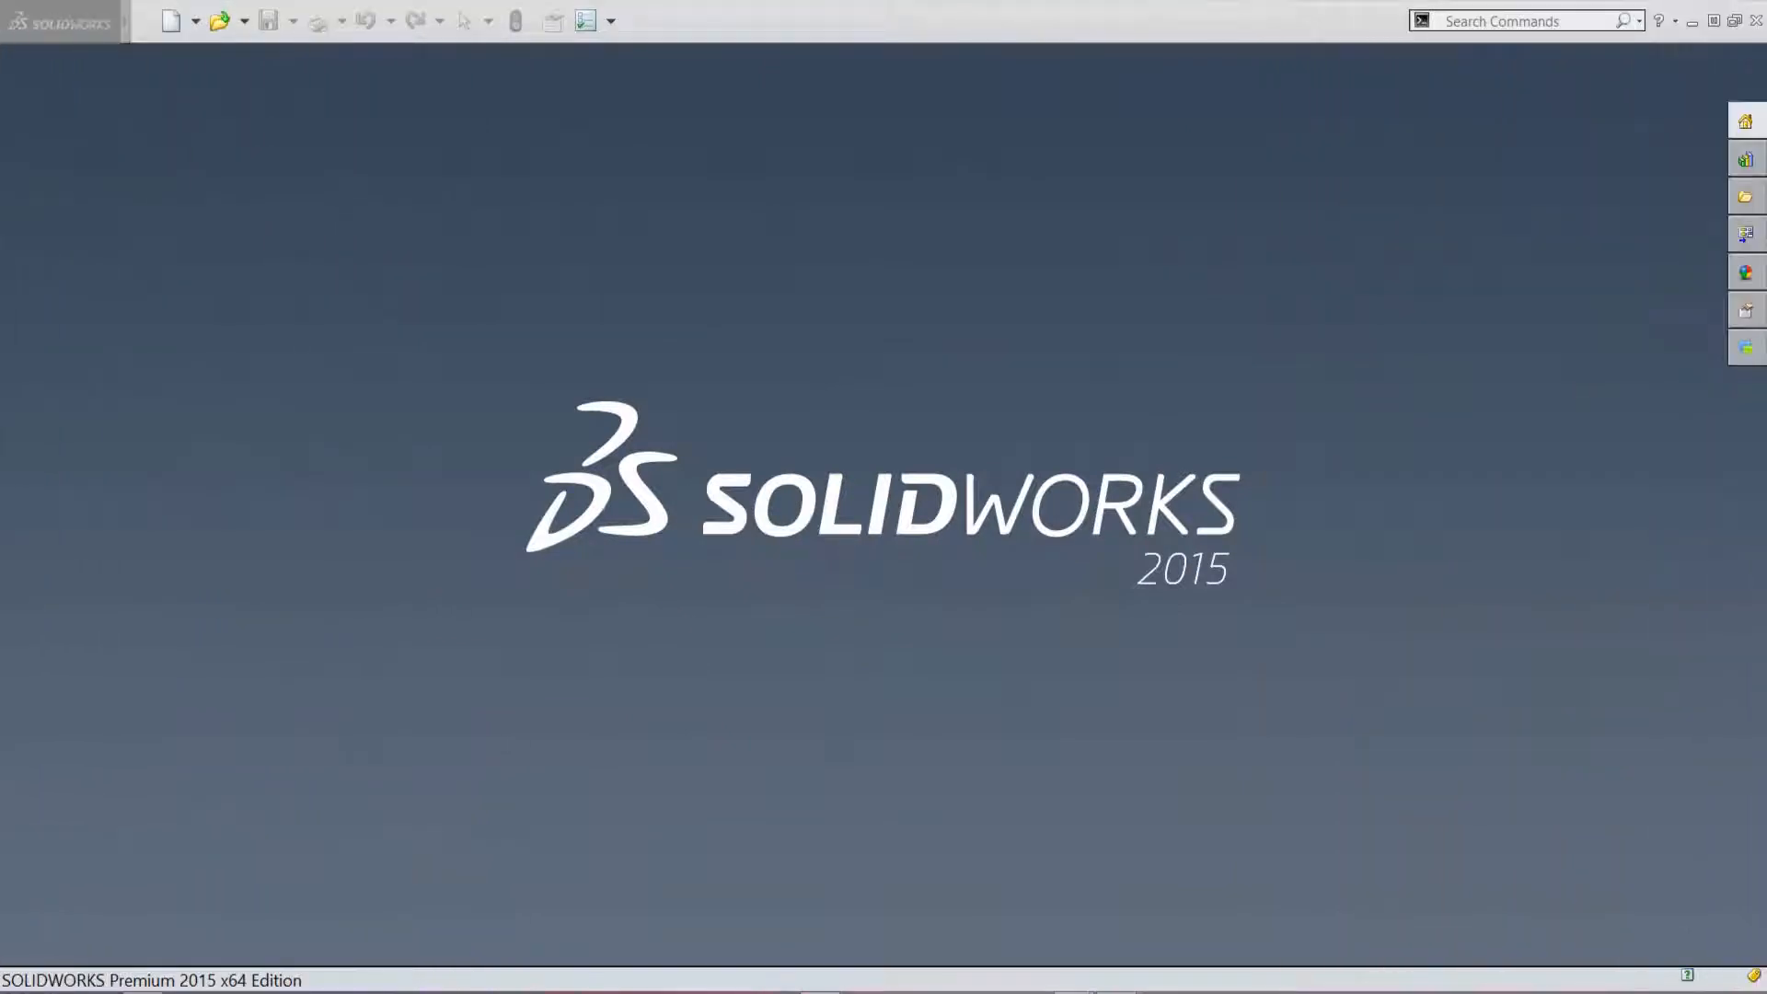
Step: Create a new part from the IPS part template and change its units to MMGS (millimeter, gram, second)
left_click(962, 574)
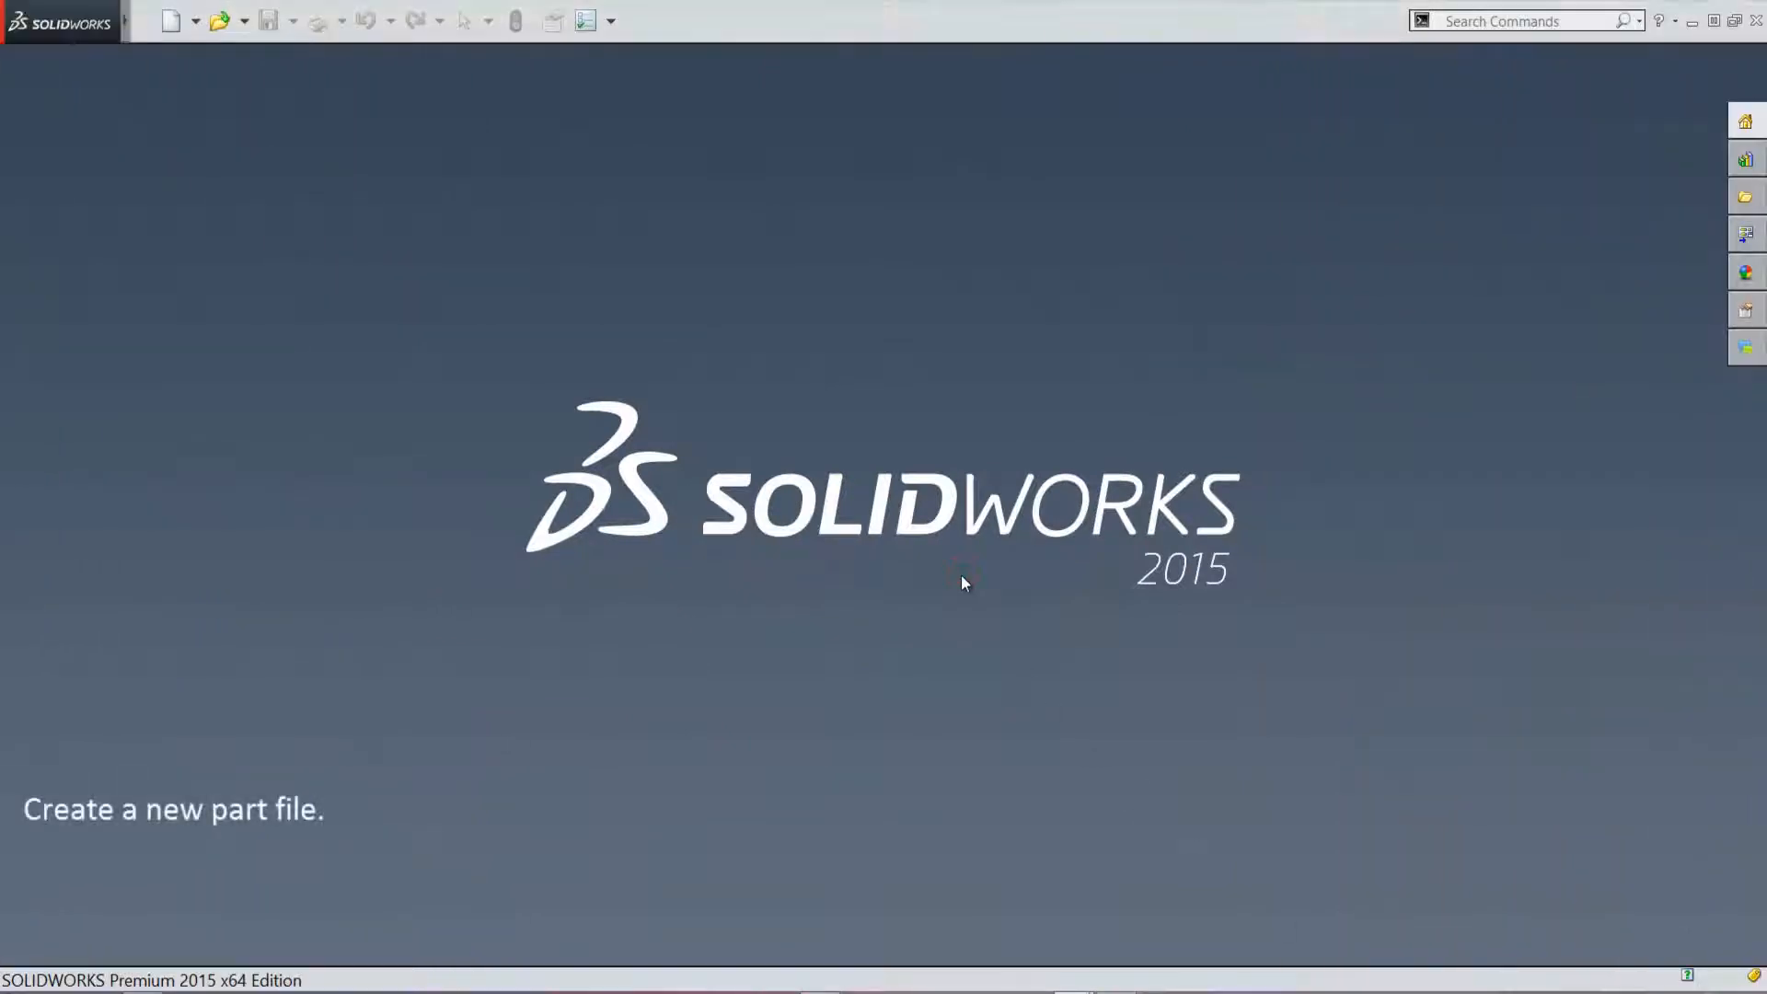
left_click(168, 22)
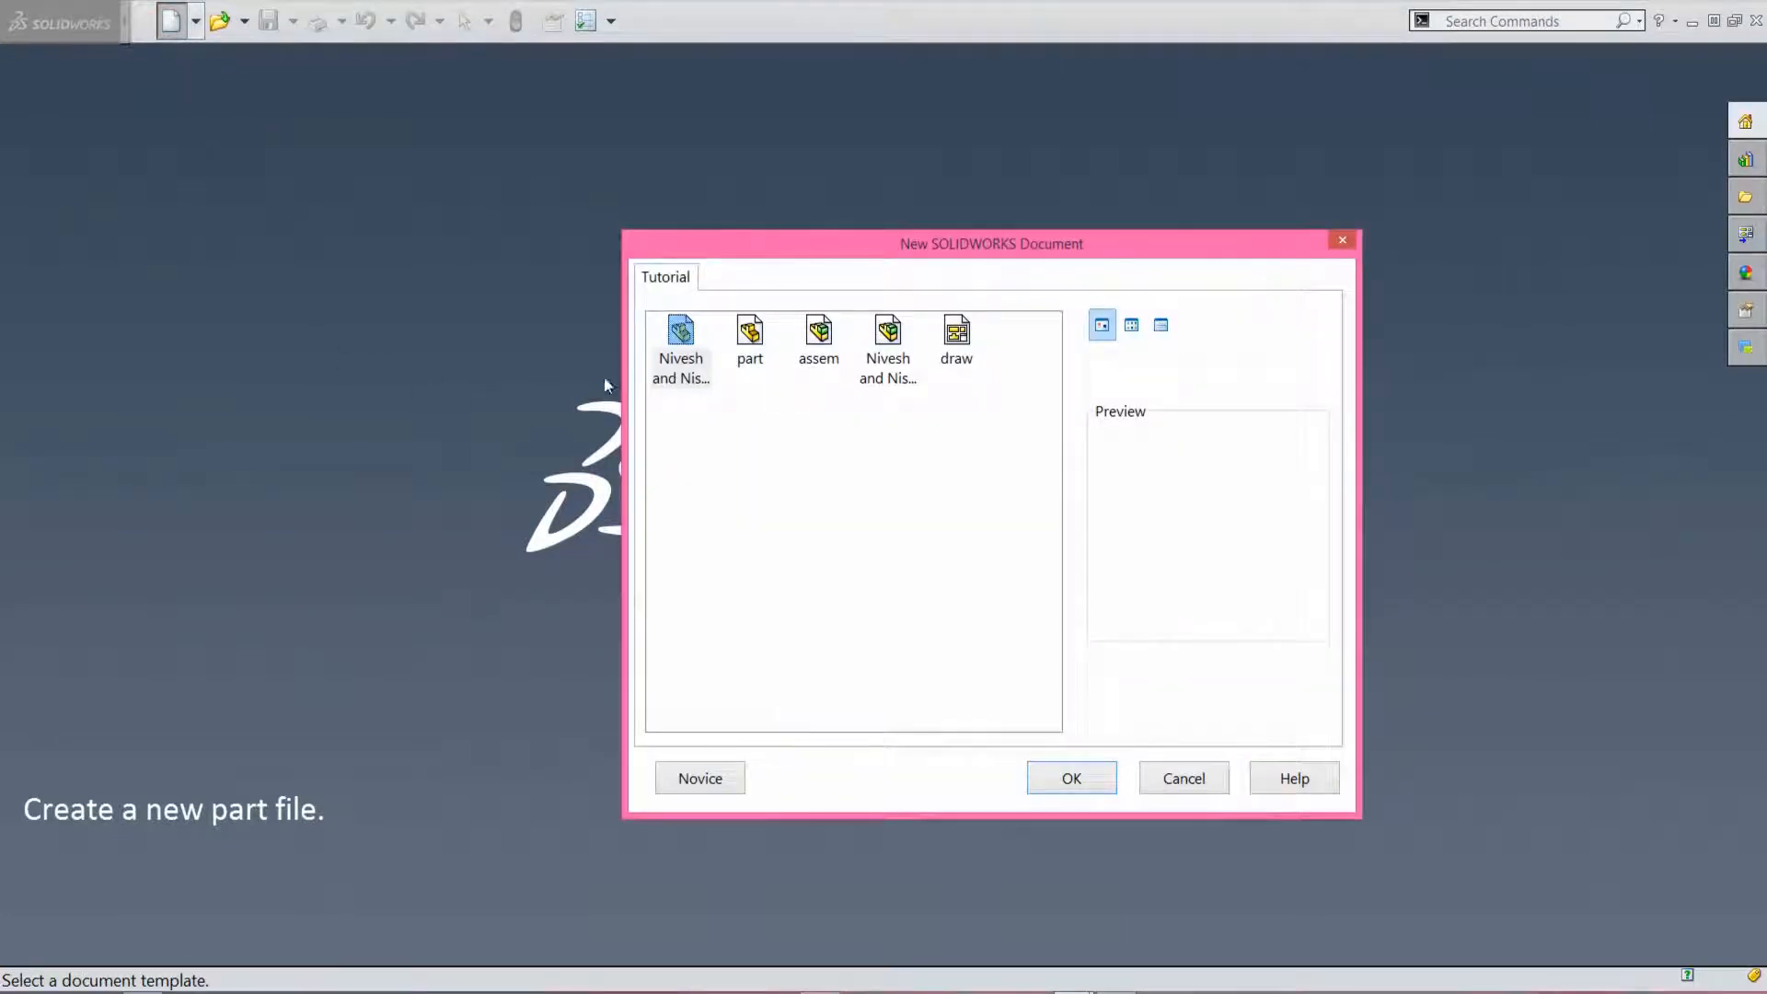
left_click(682, 336)
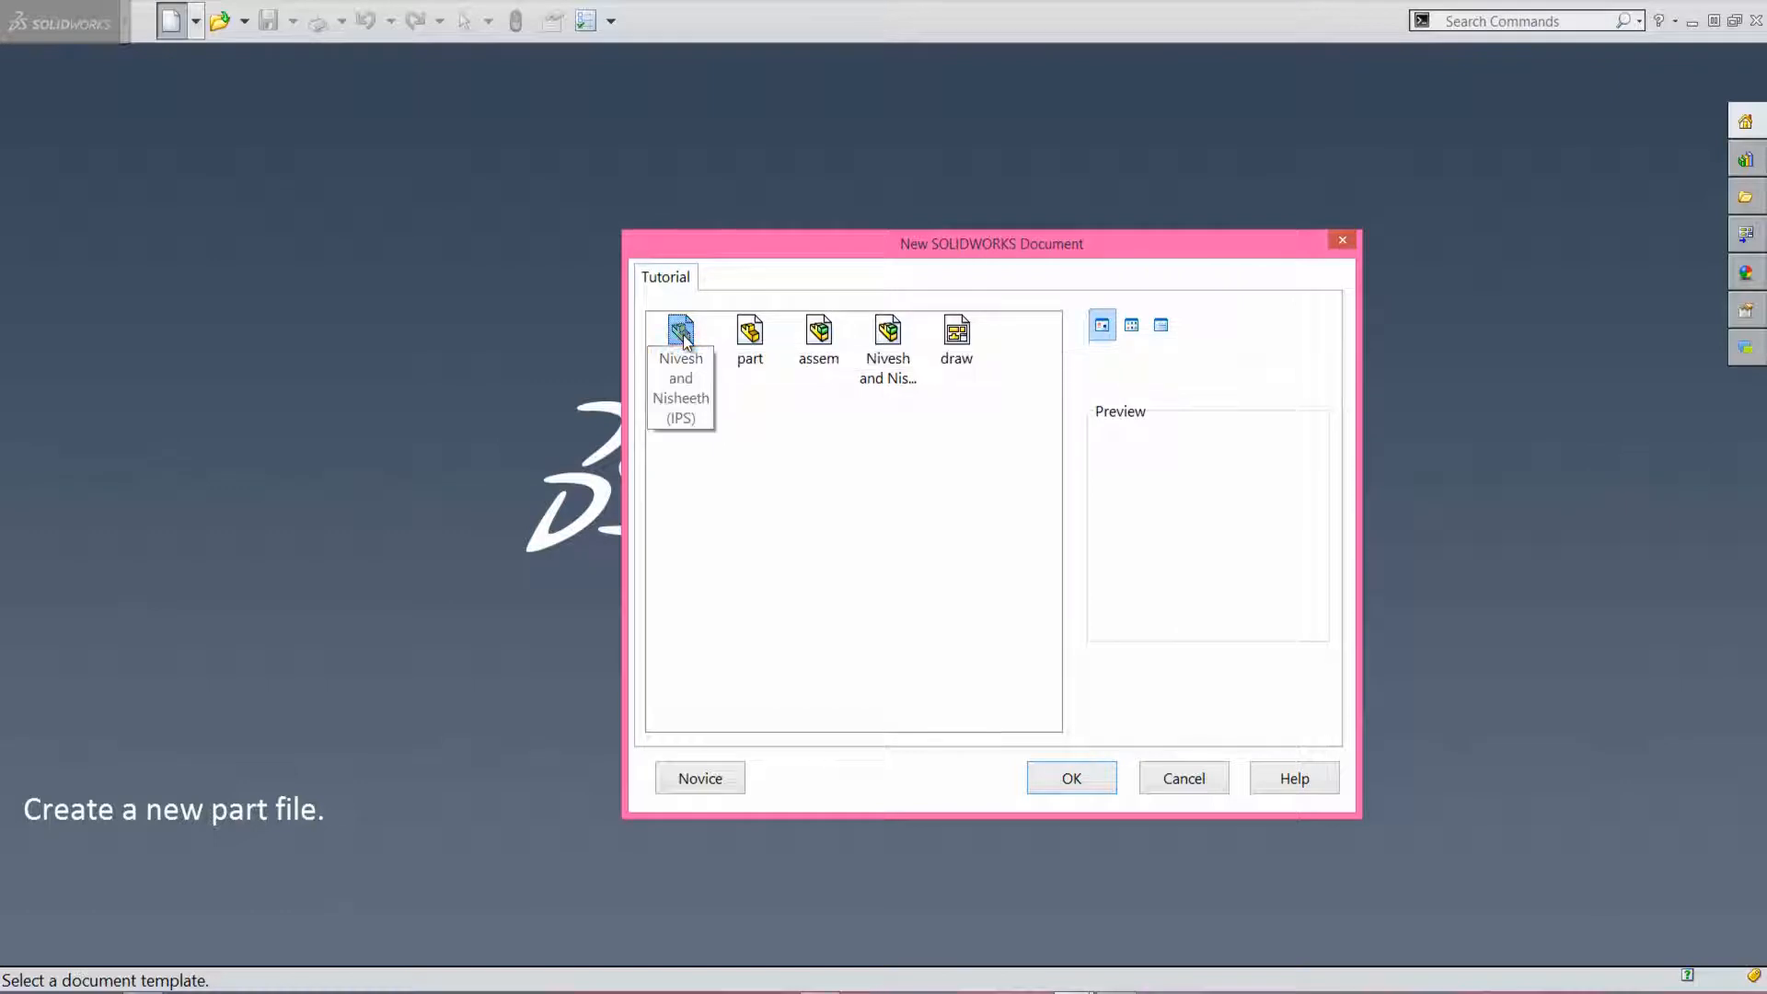
left_click(1097, 782)
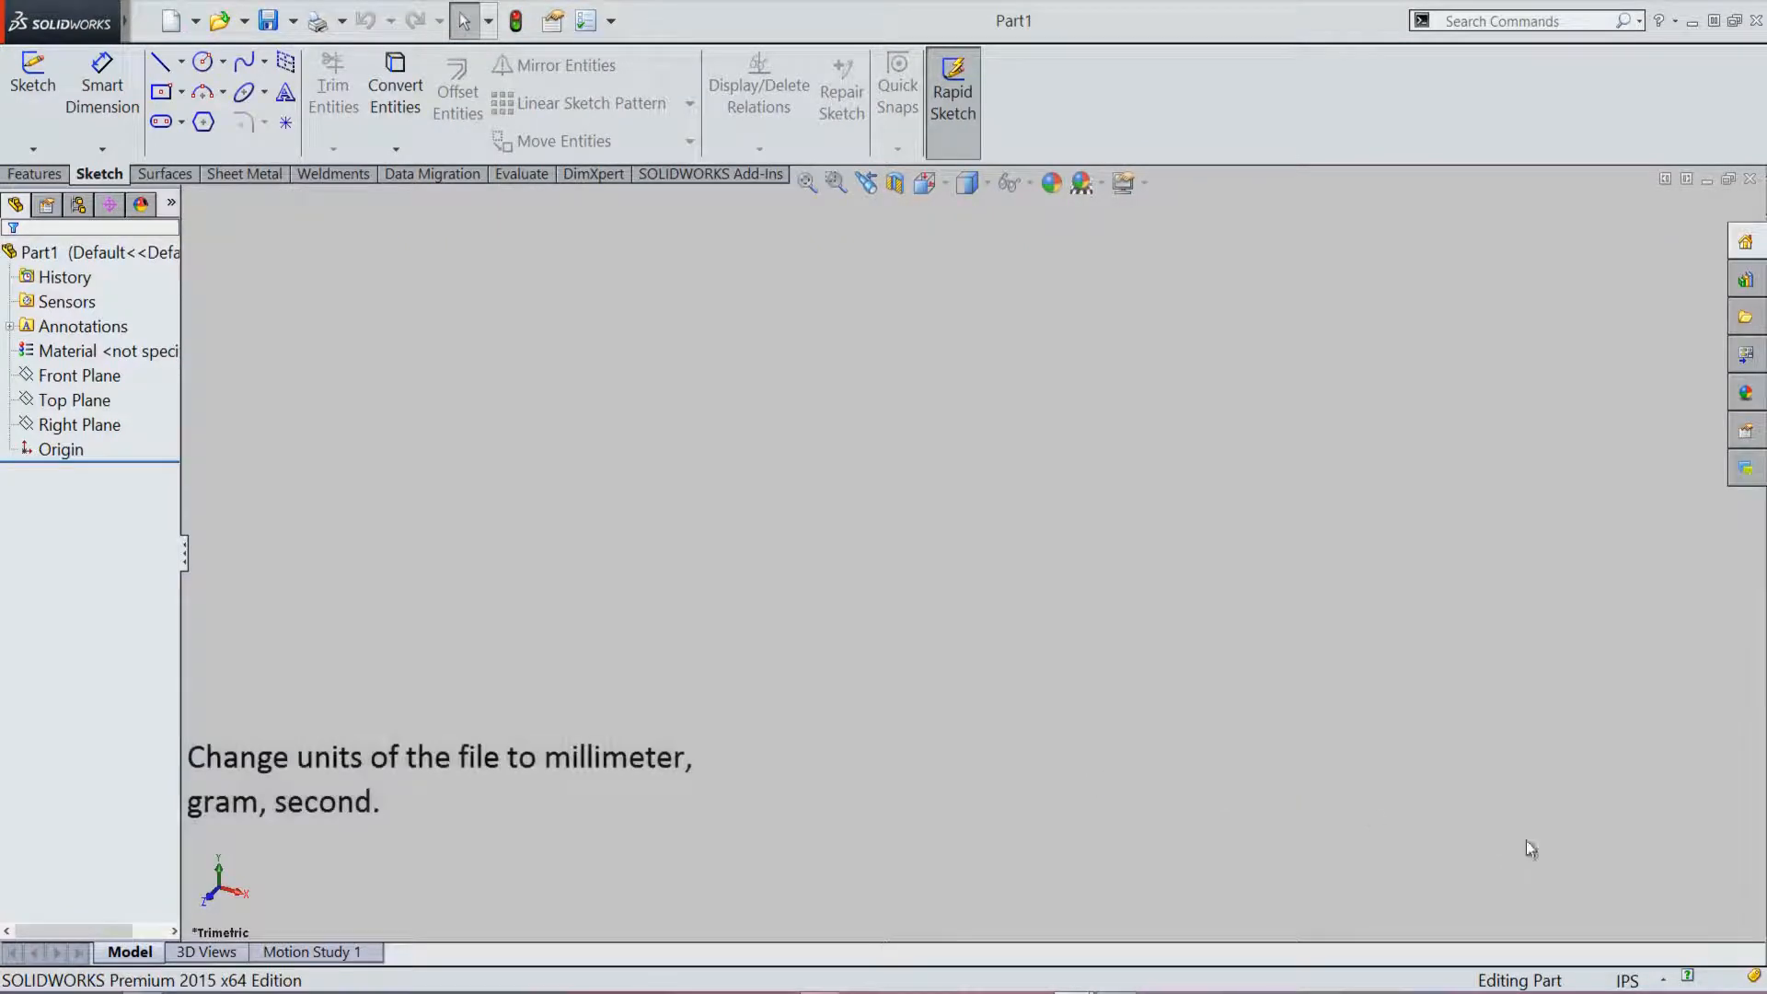
left_click(1631, 981)
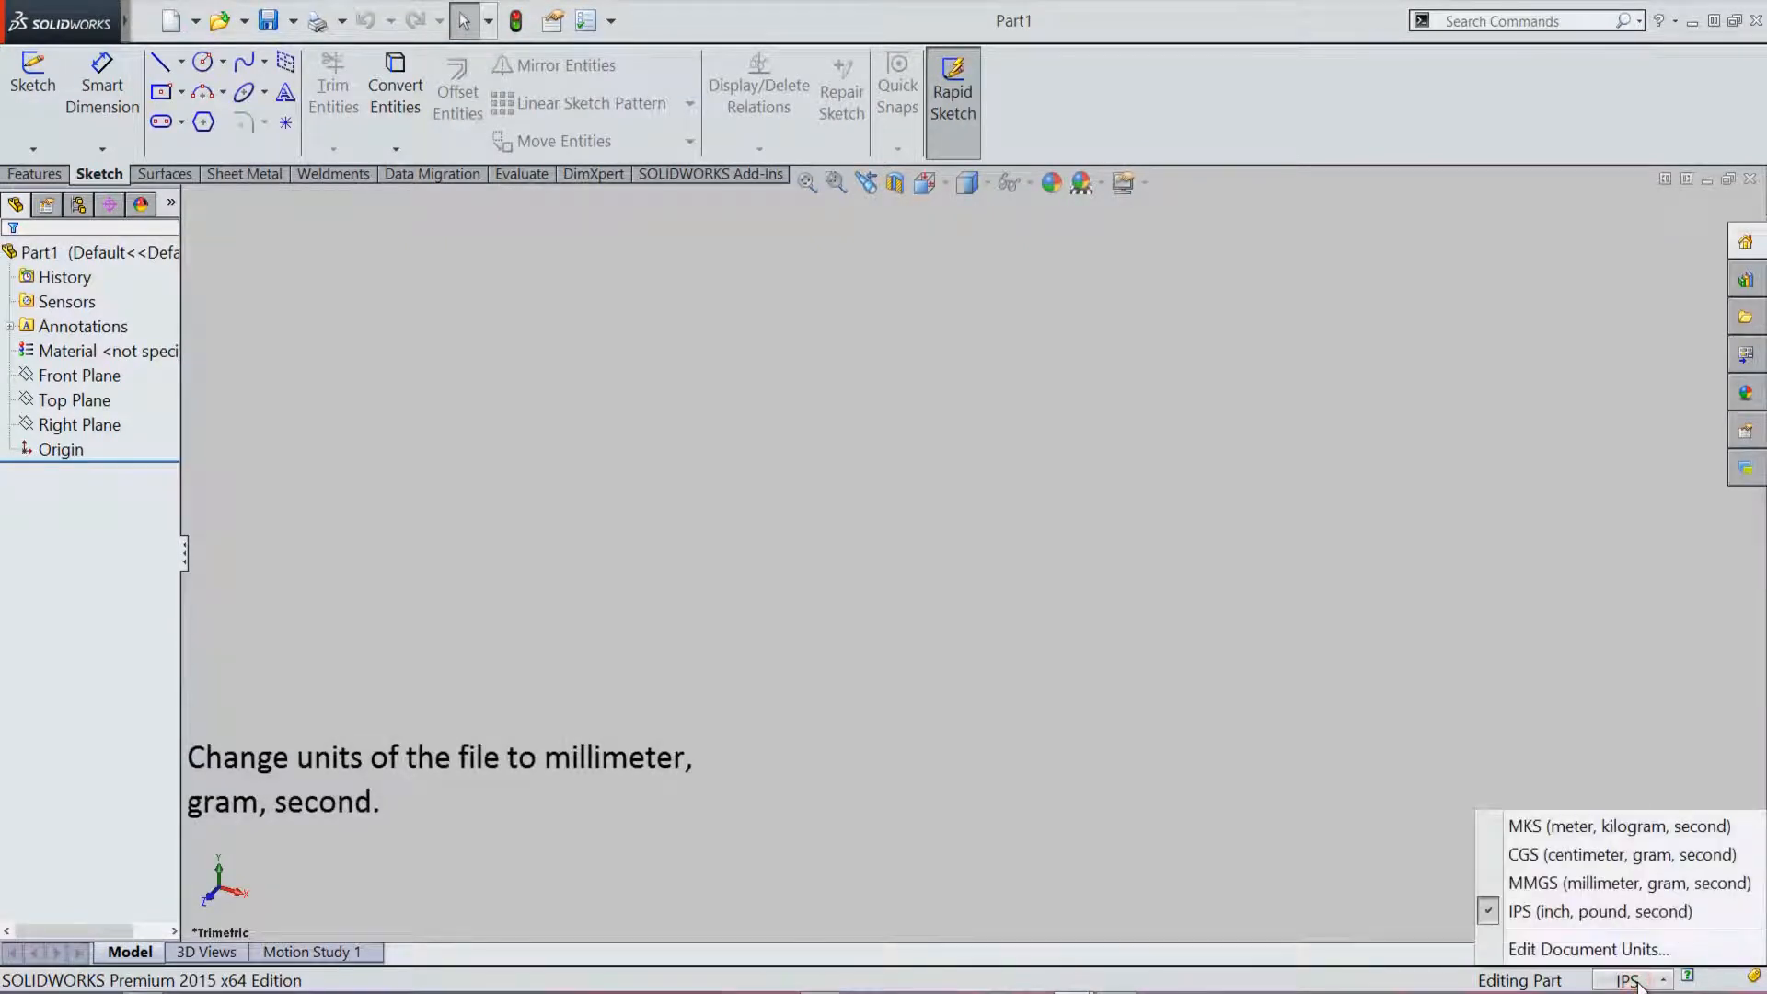
left_click(1758, 889)
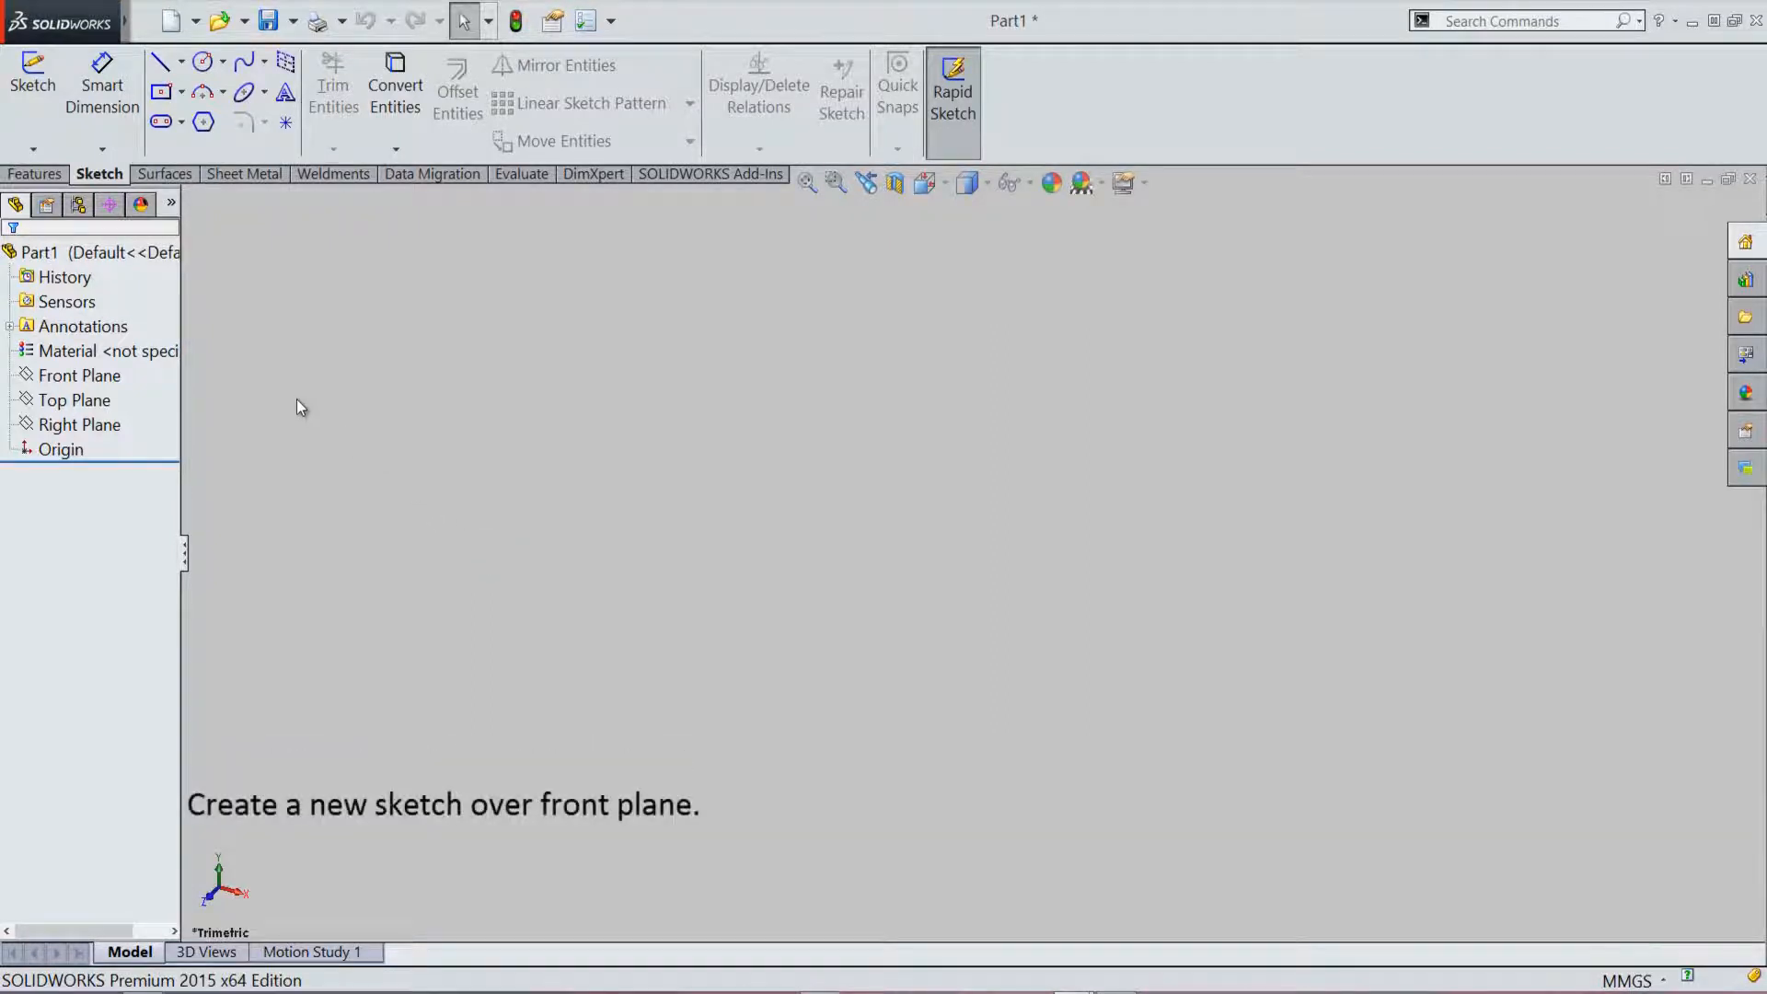
Step: Start a new sketch on the Front Plane
left_click(88, 376)
left_click(86, 372)
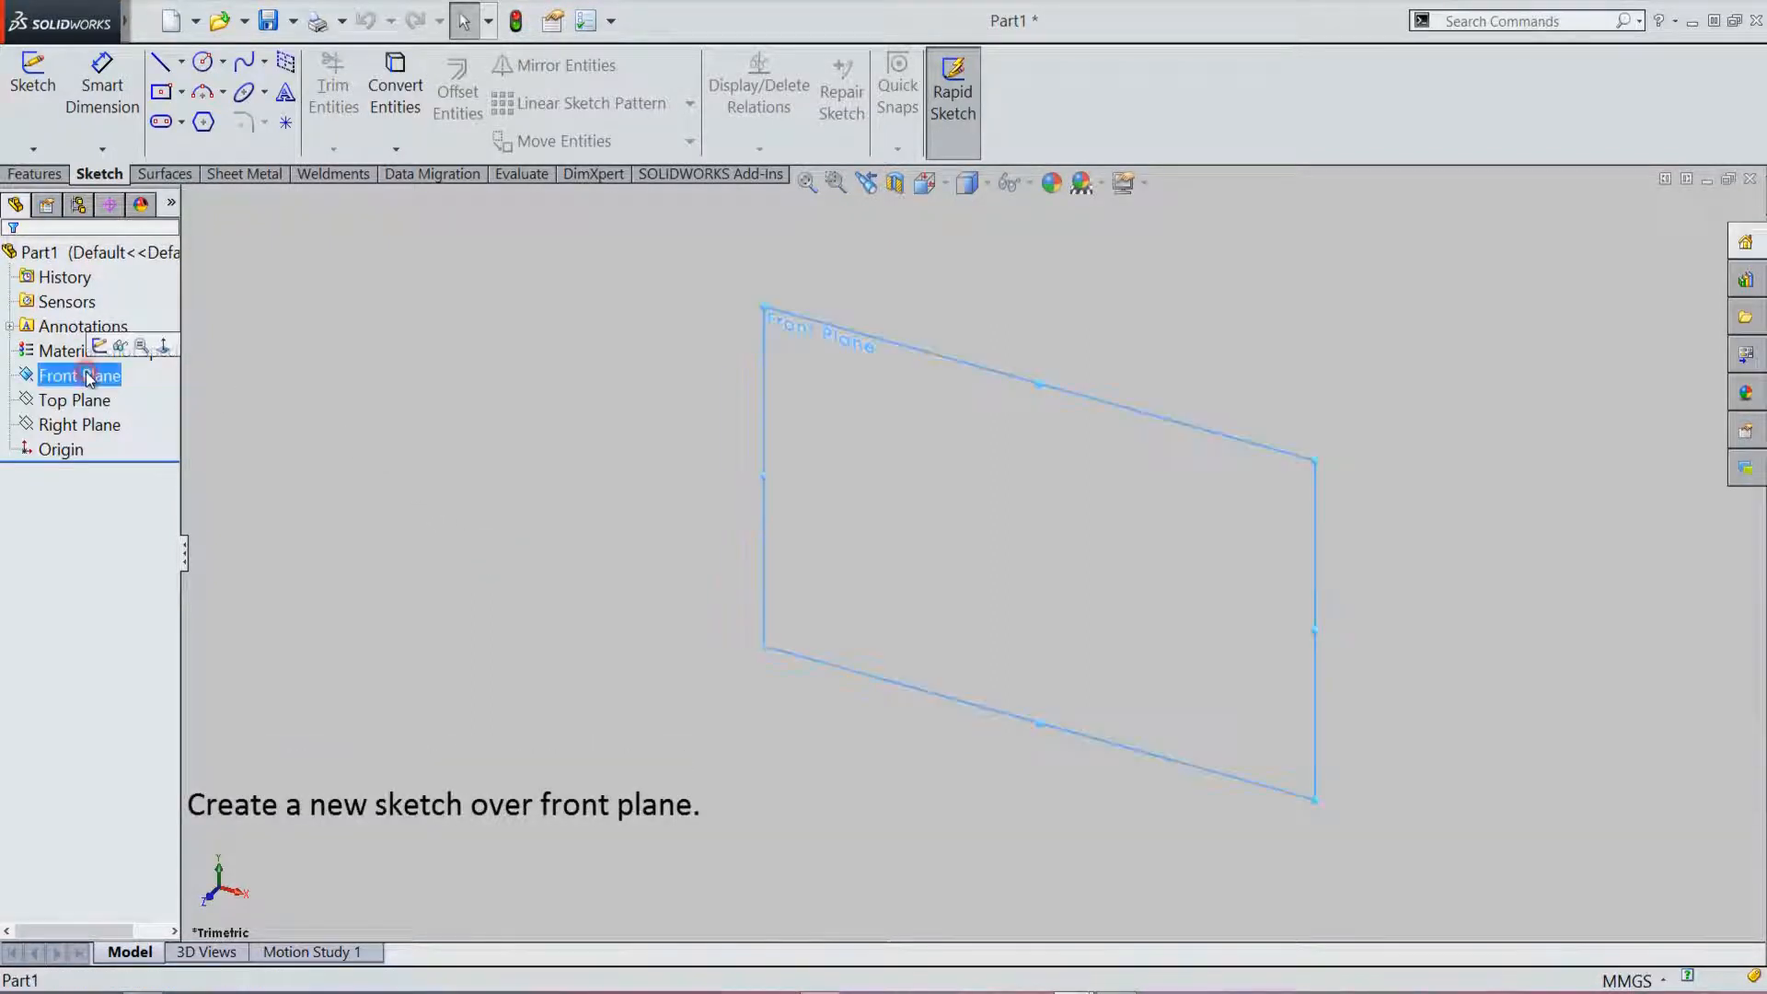
left_click(35, 83)
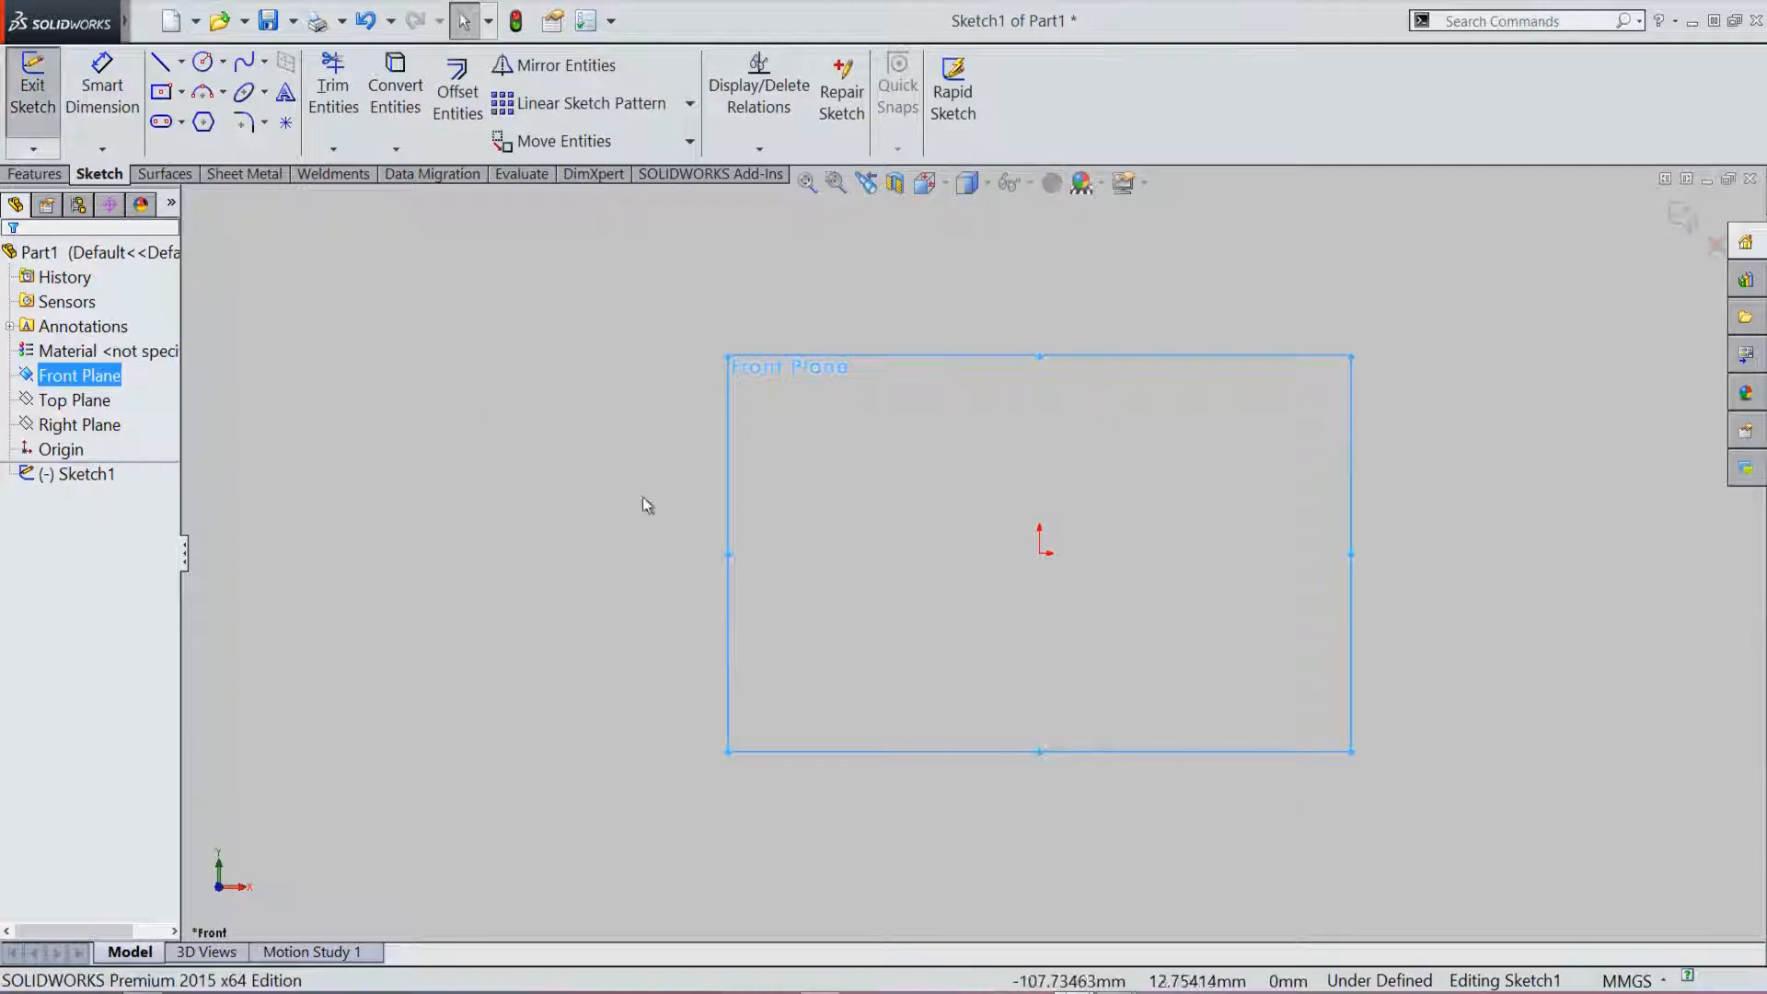
left_click(611, 508)
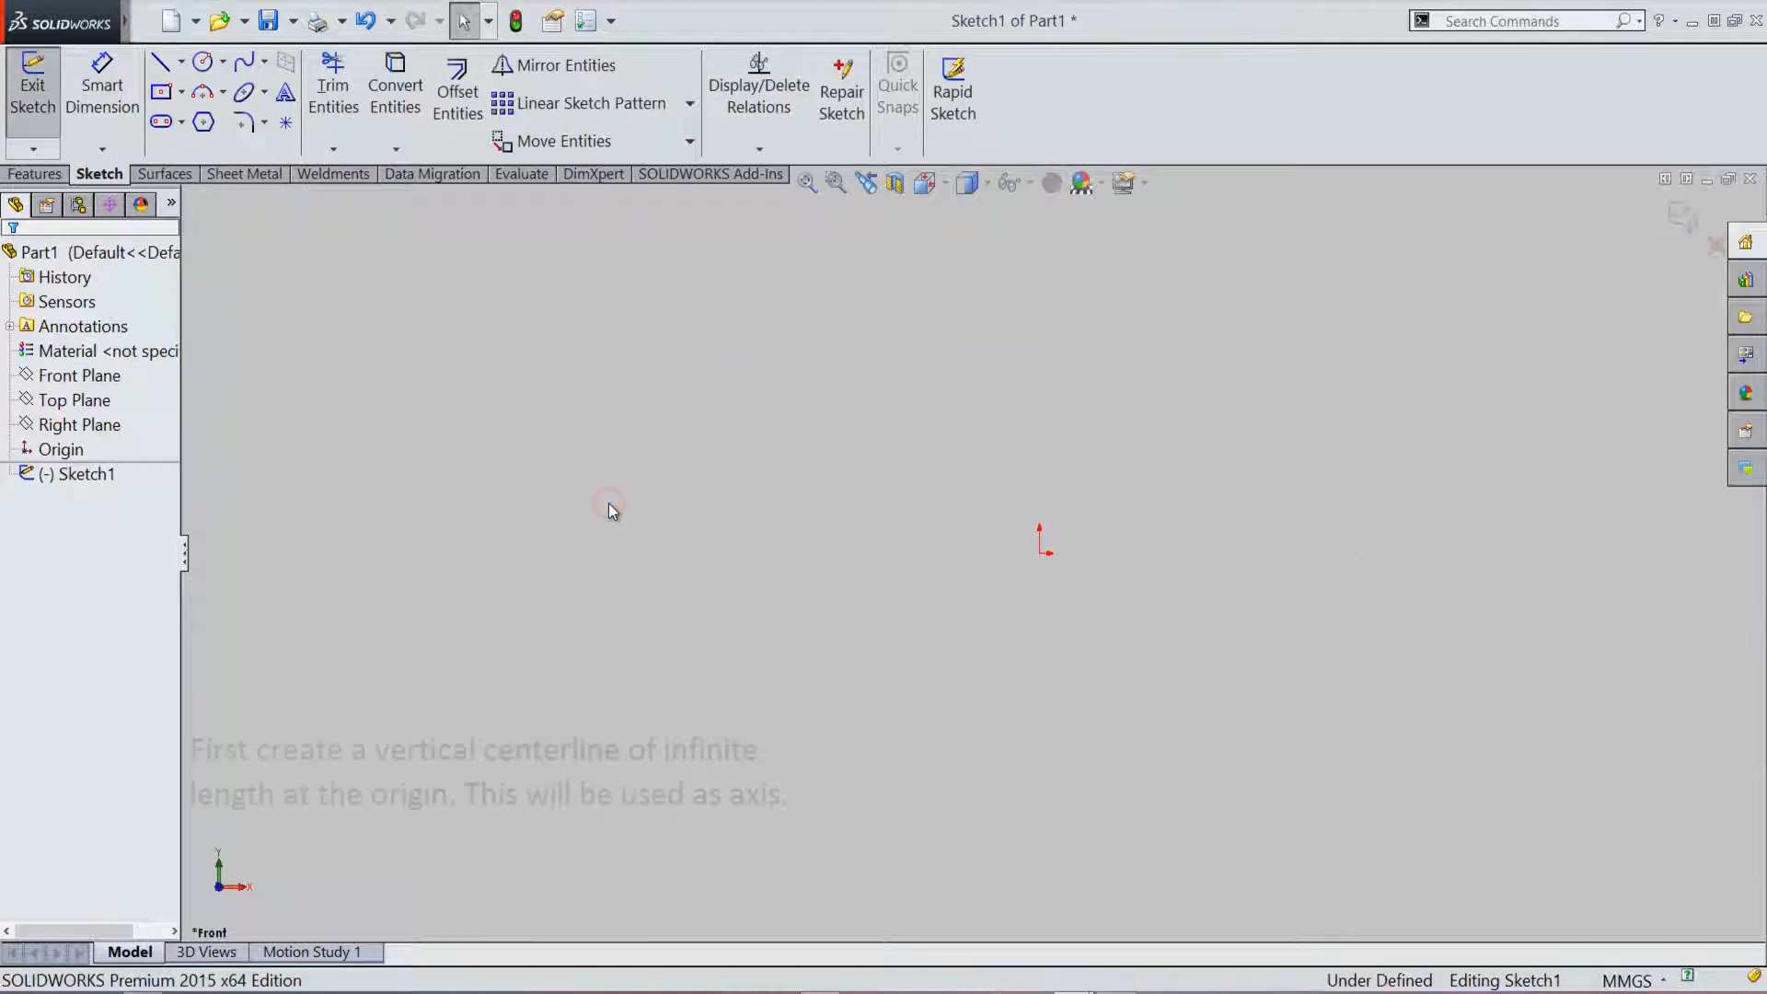
Step: Draw a vertical construction centerline of infinite length through the origin
left_click(181, 63)
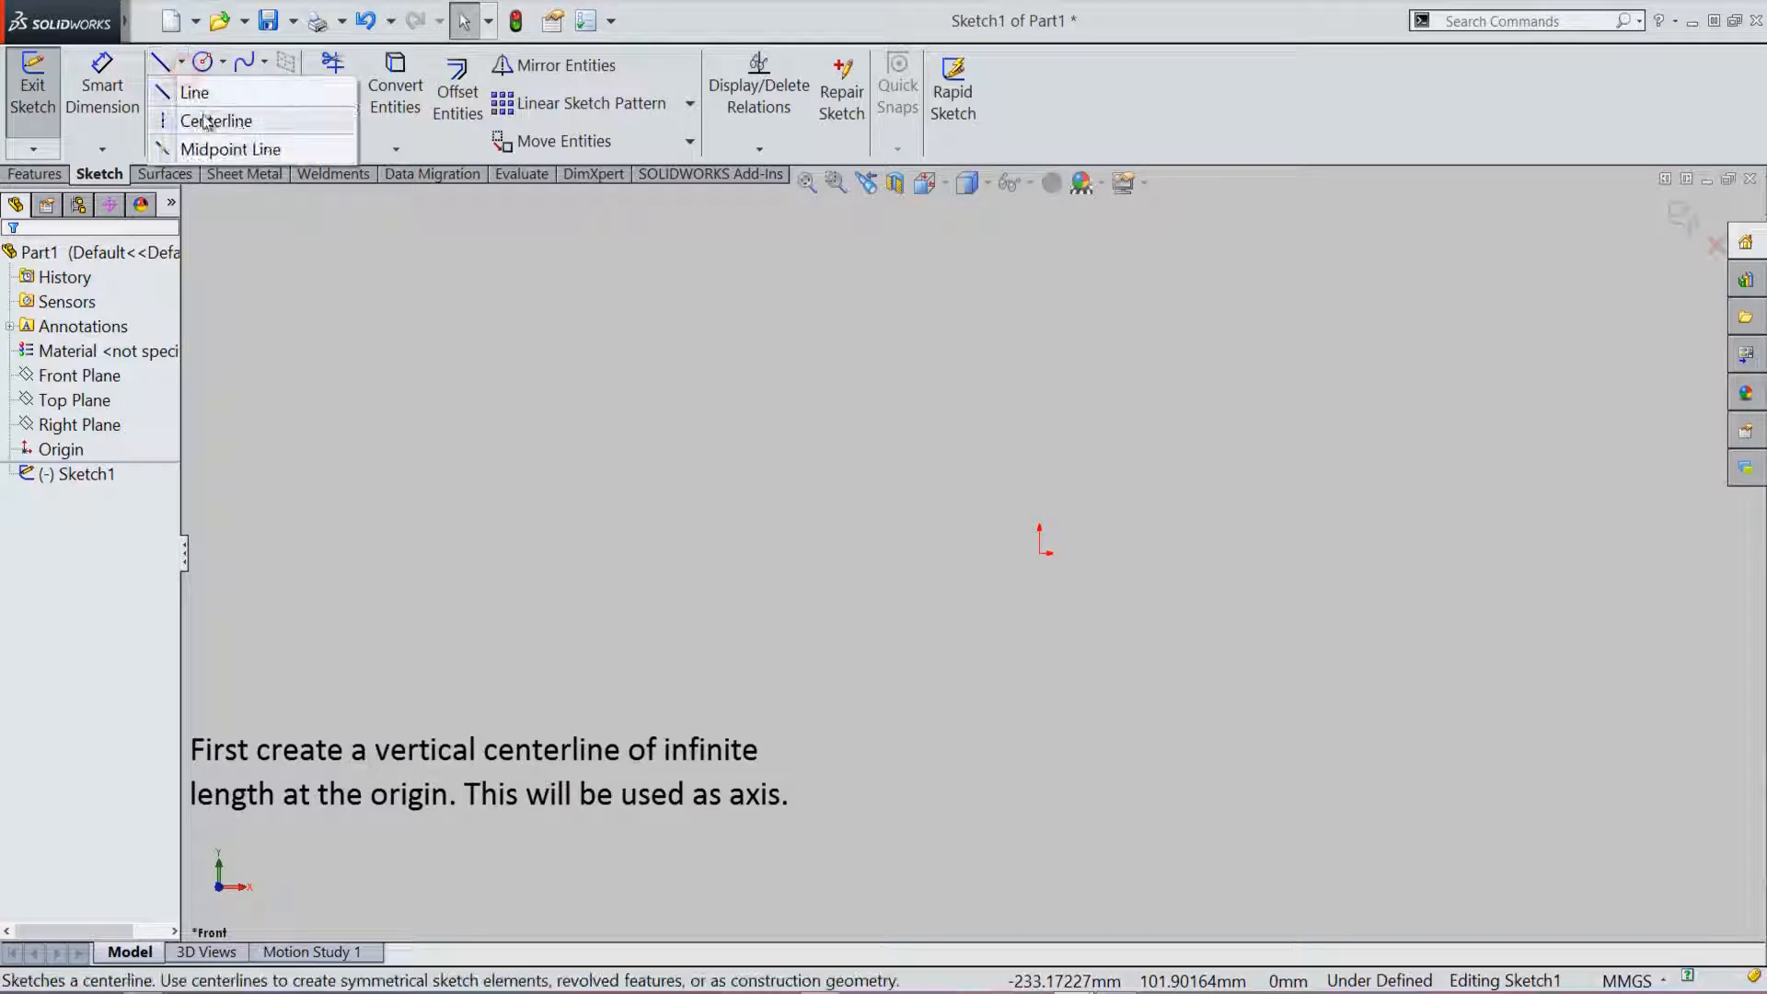
left_click(275, 125)
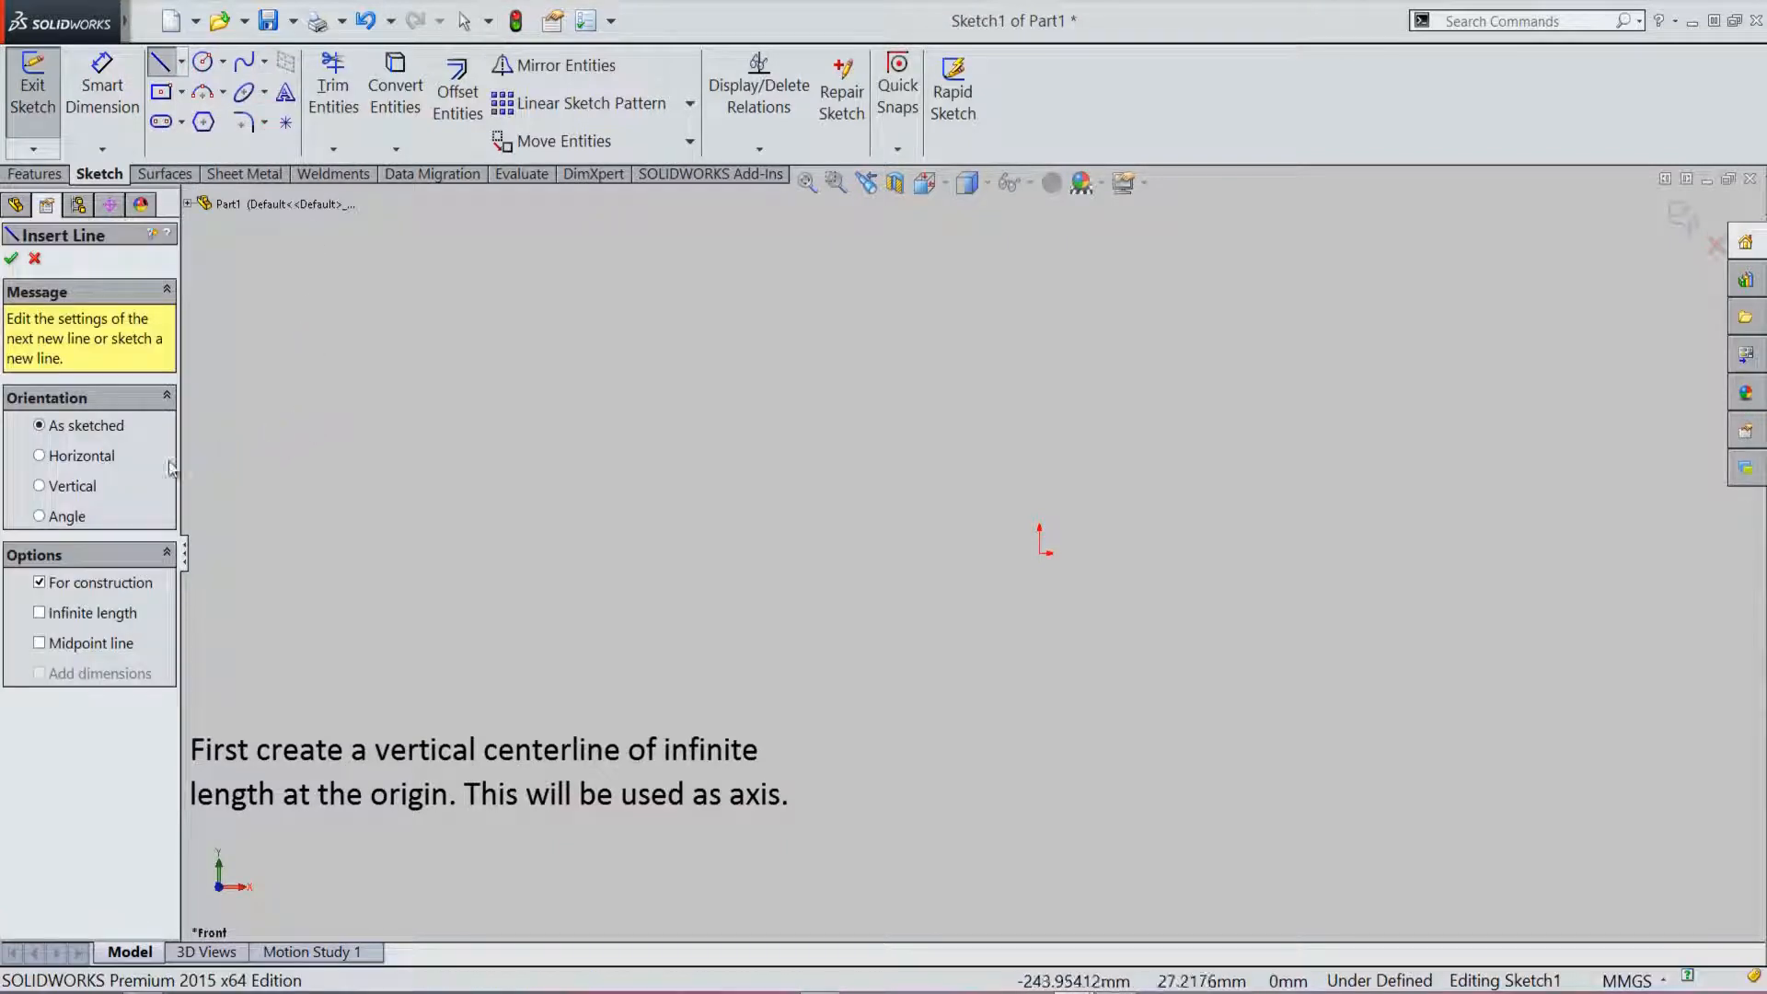
left_click(39, 487)
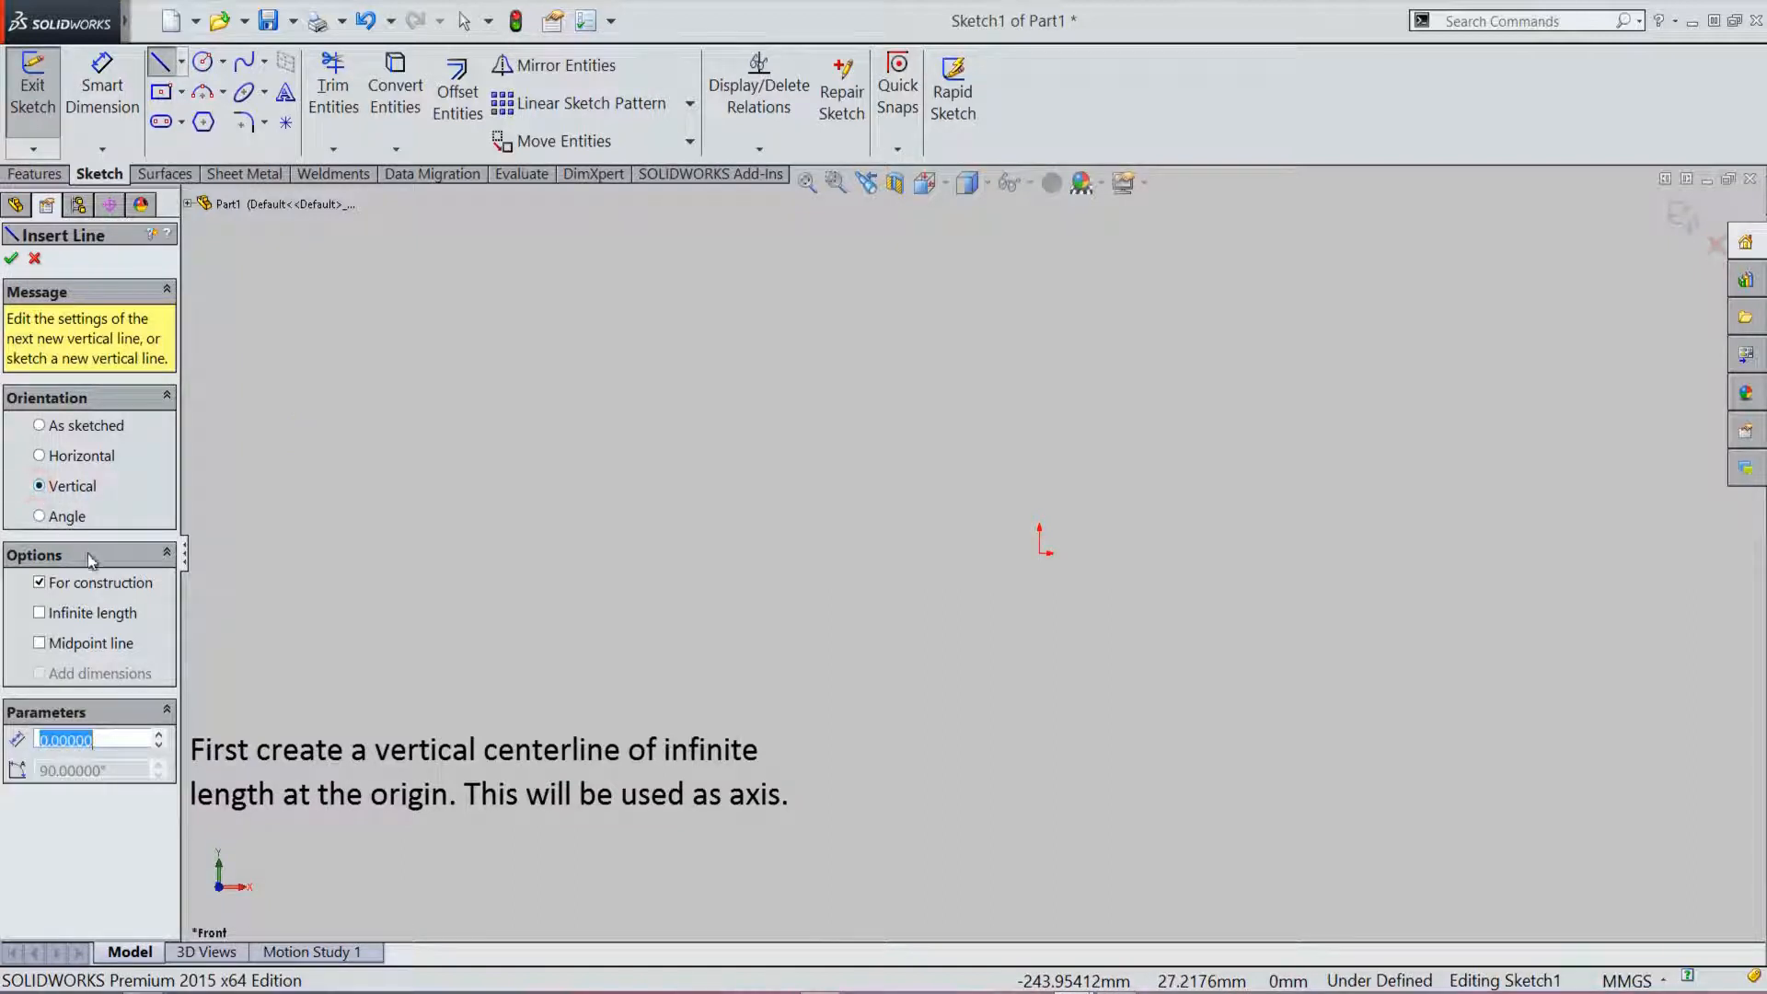
left_click(40, 614)
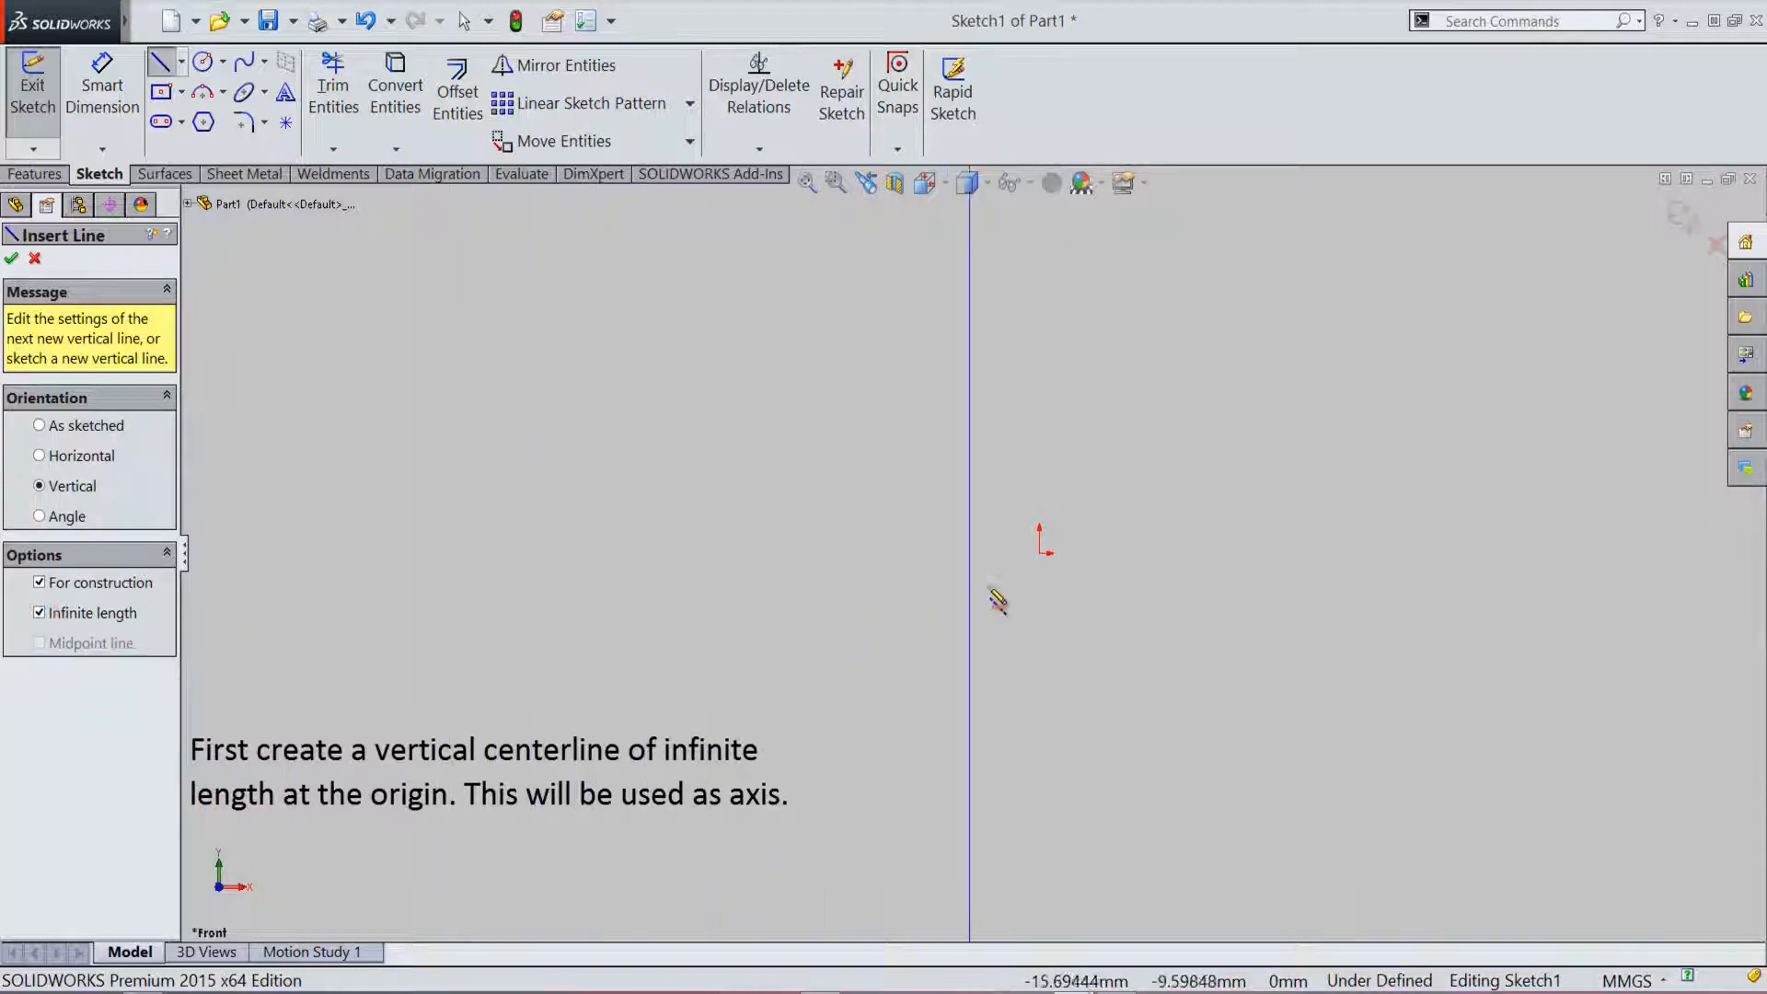
left_click(1040, 554)
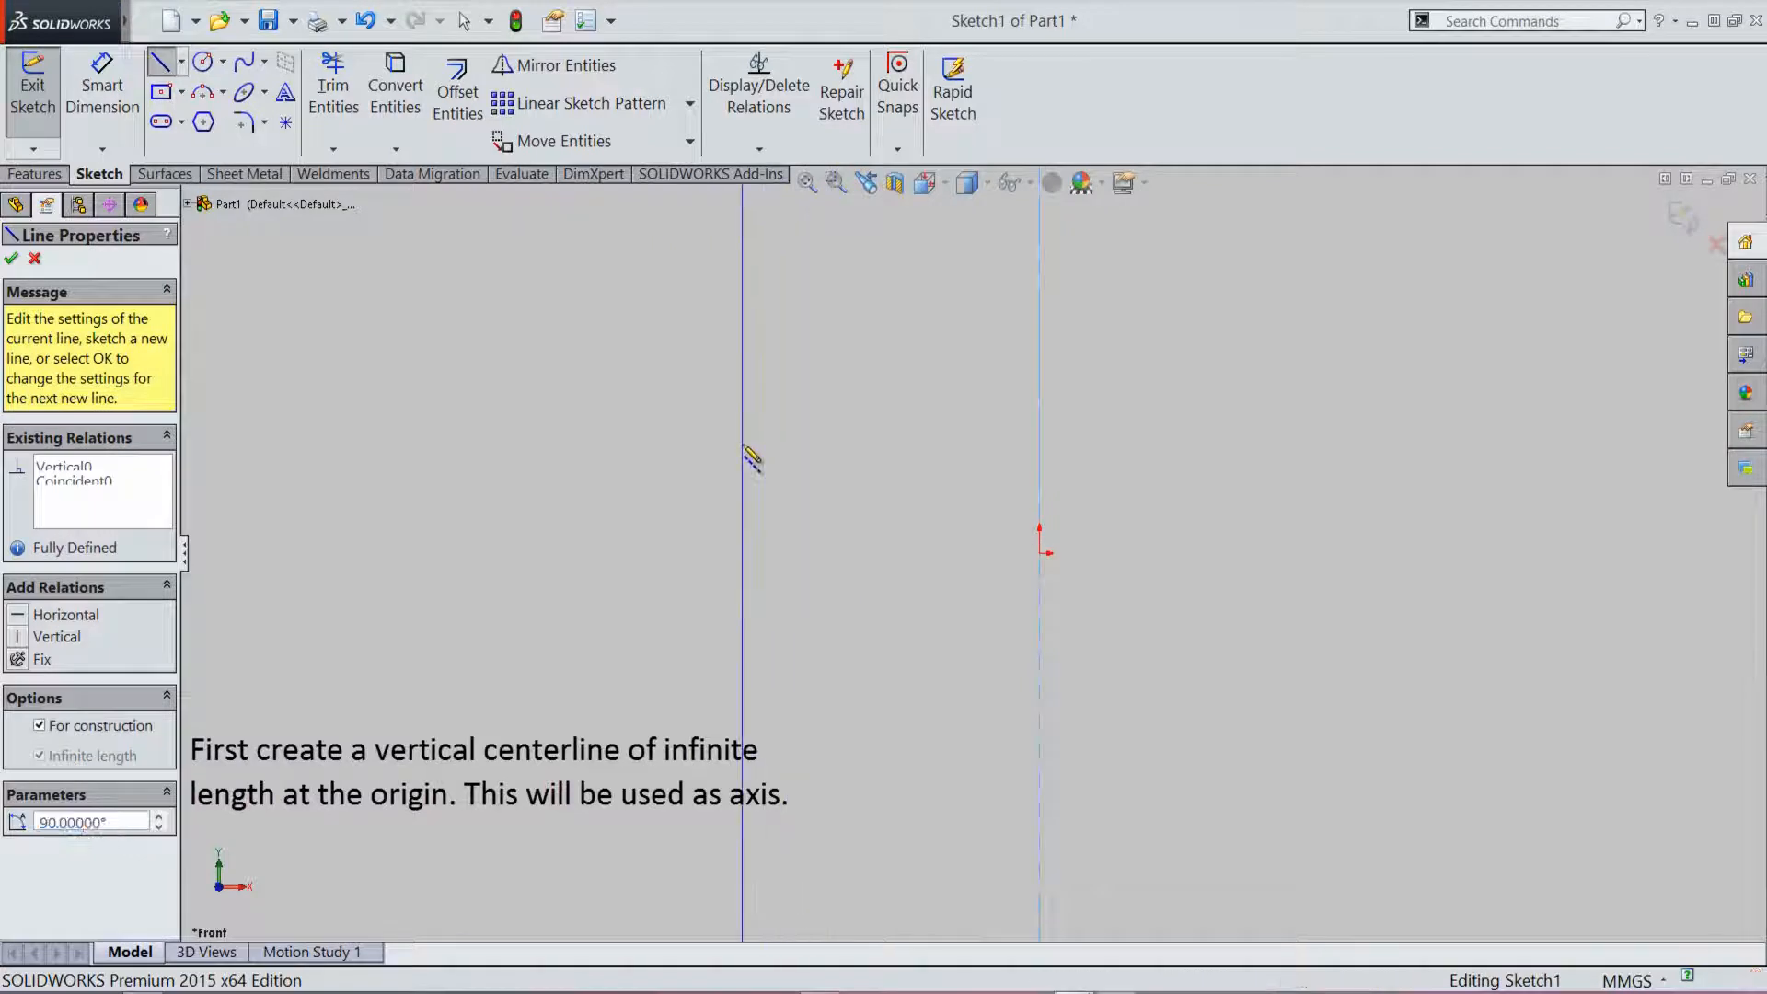
right_click(749, 459)
left_click(793, 463)
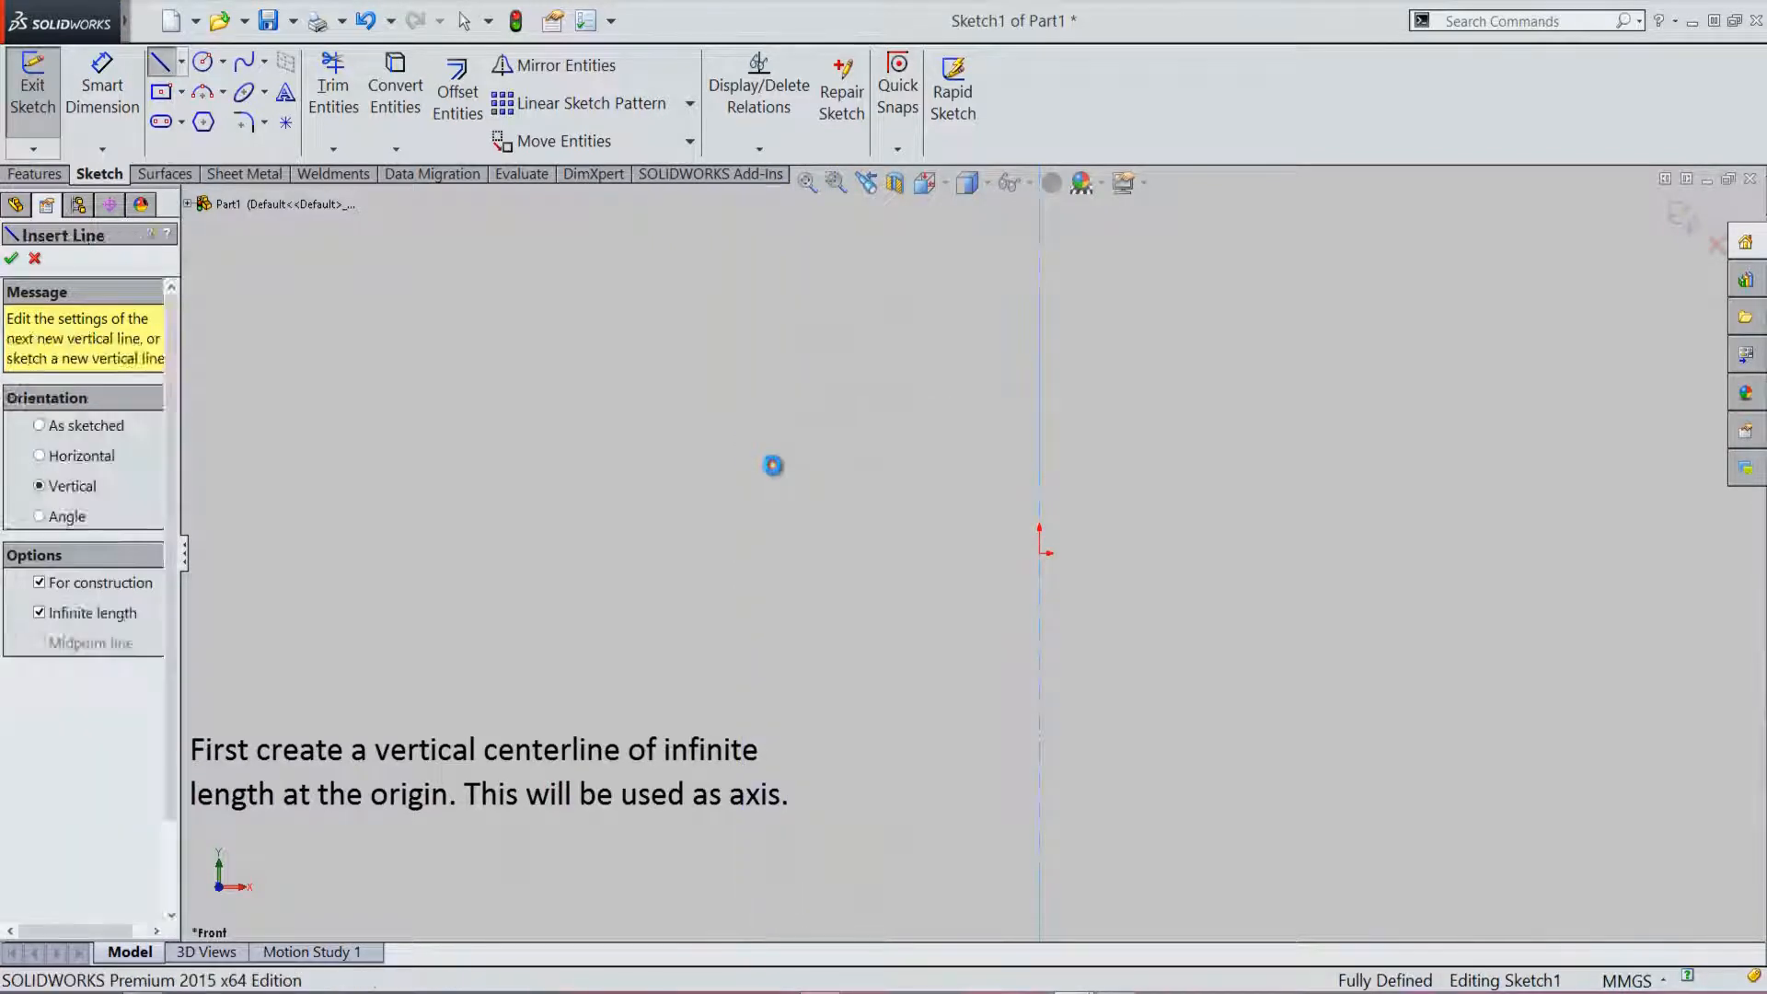
Step: Sketch a 30 mm diameter circle centred about 45 mm left of the centerline and 55 mm below the origin
left_click(204, 63)
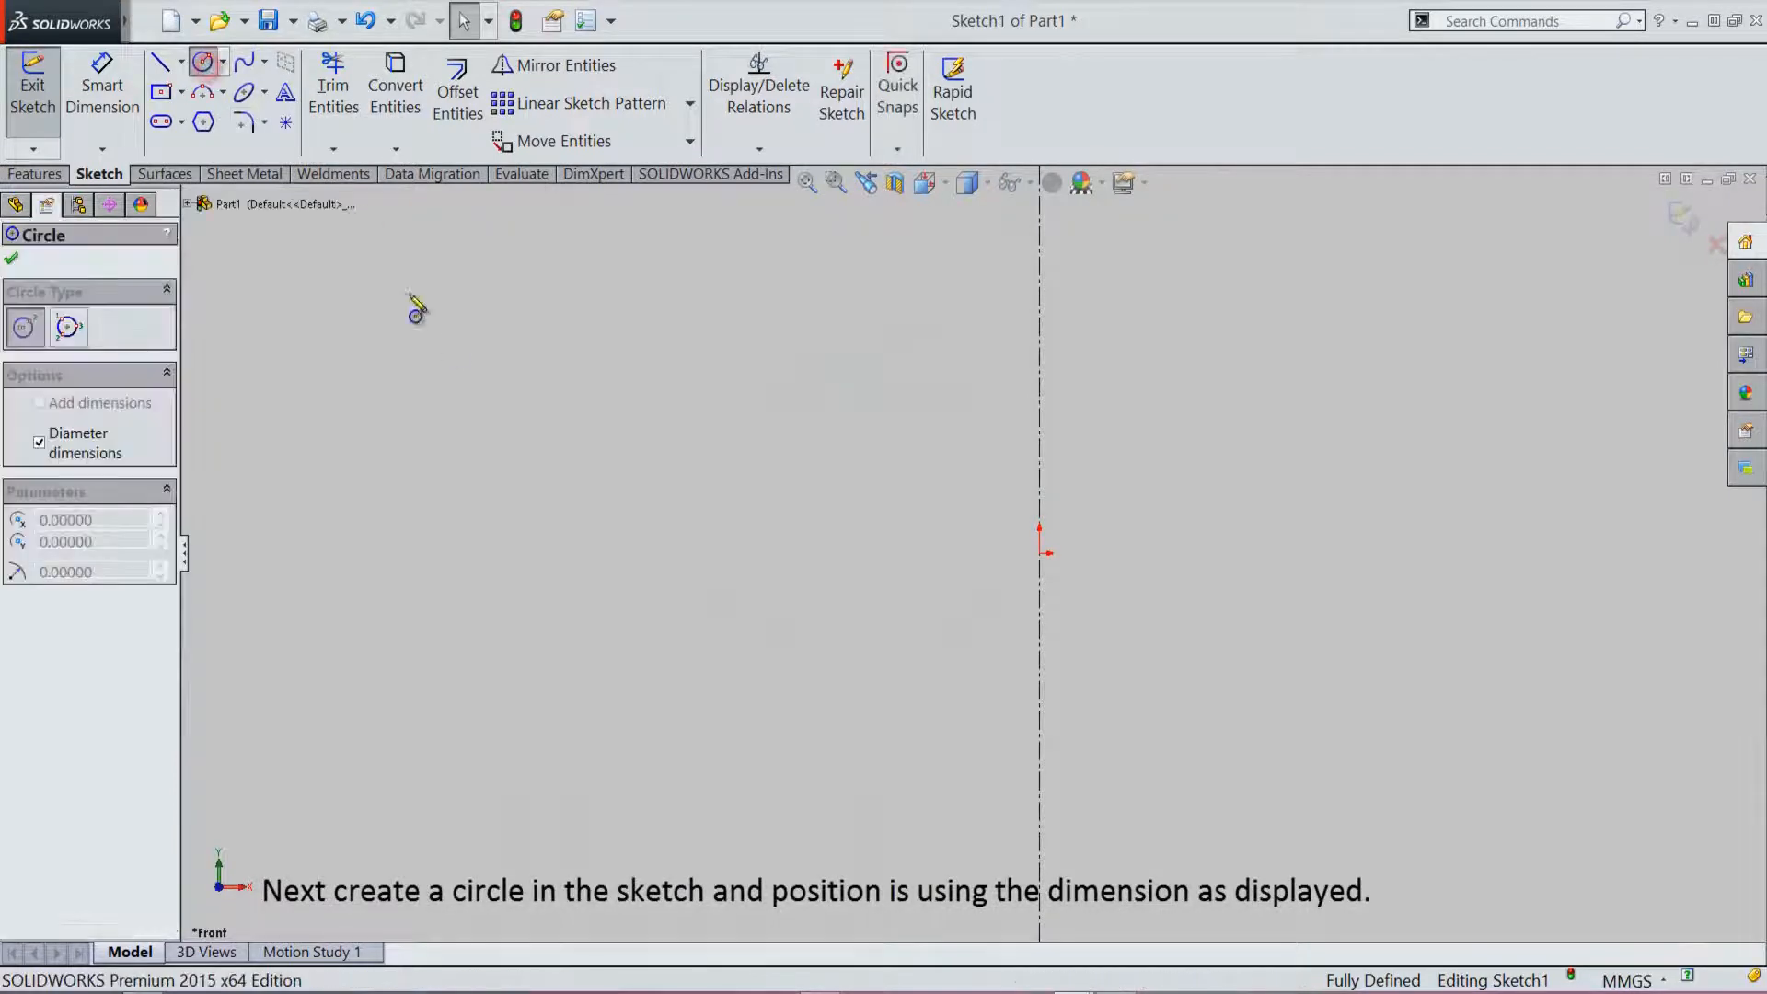
left_click(884, 753)
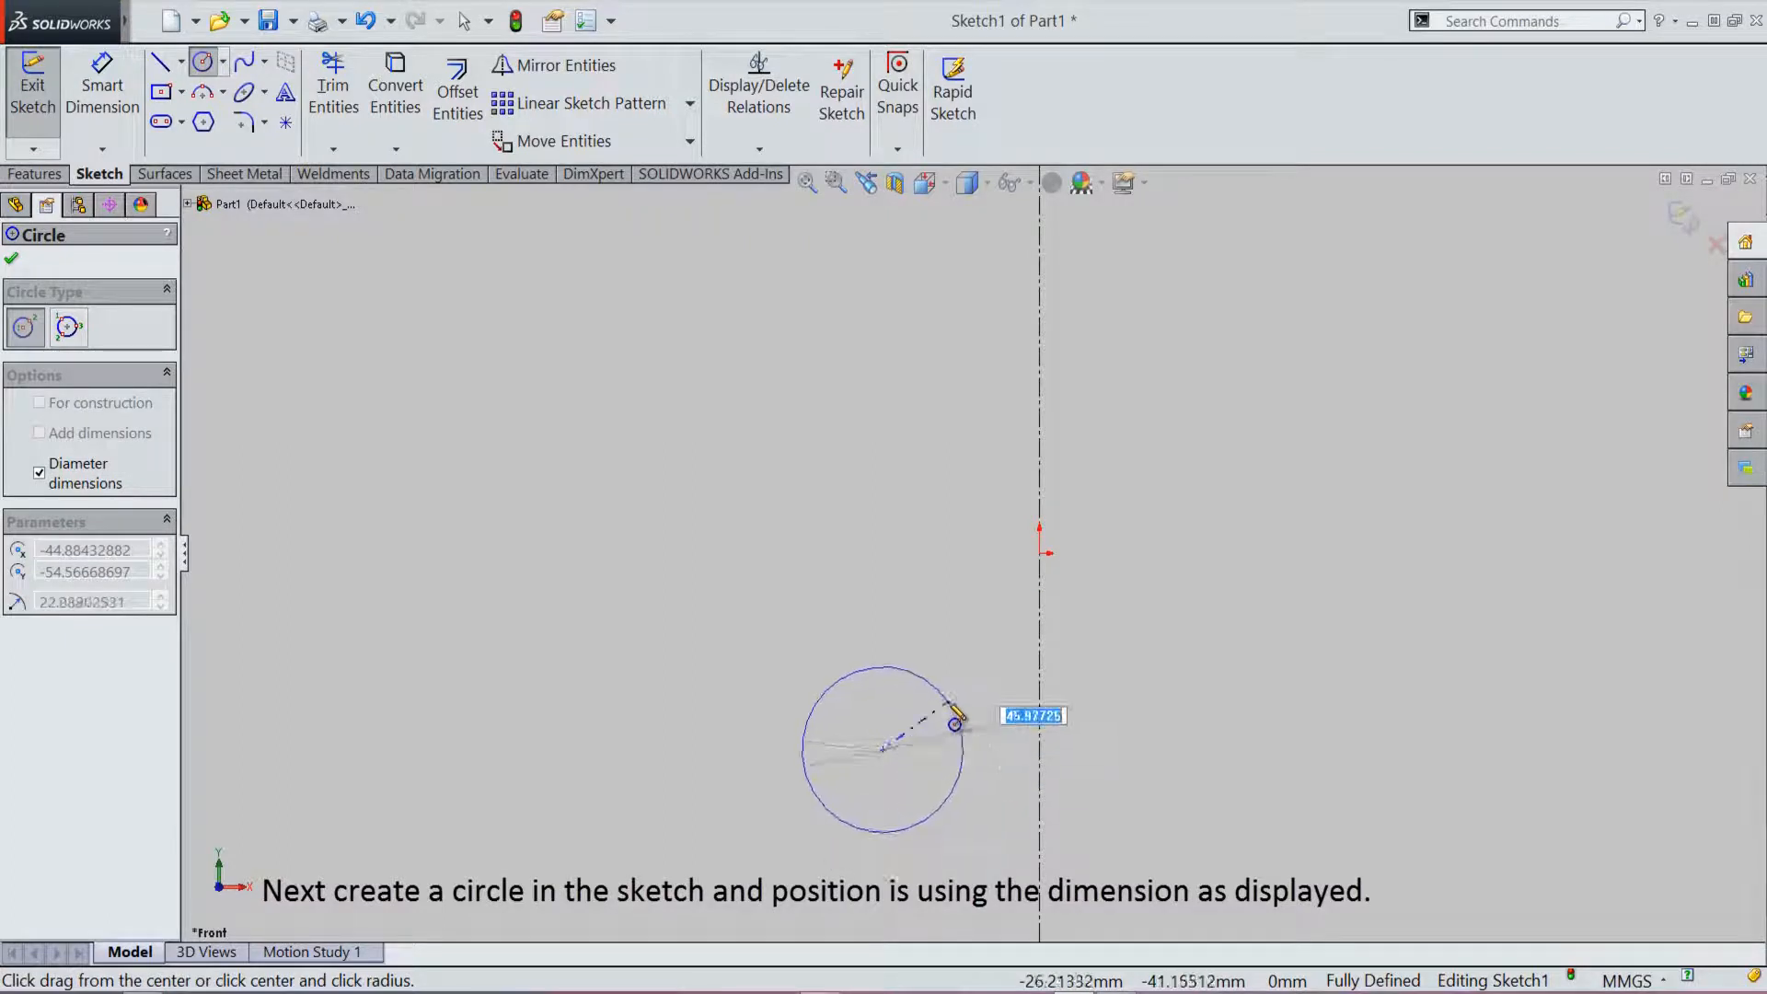
type("30")
key("Return")
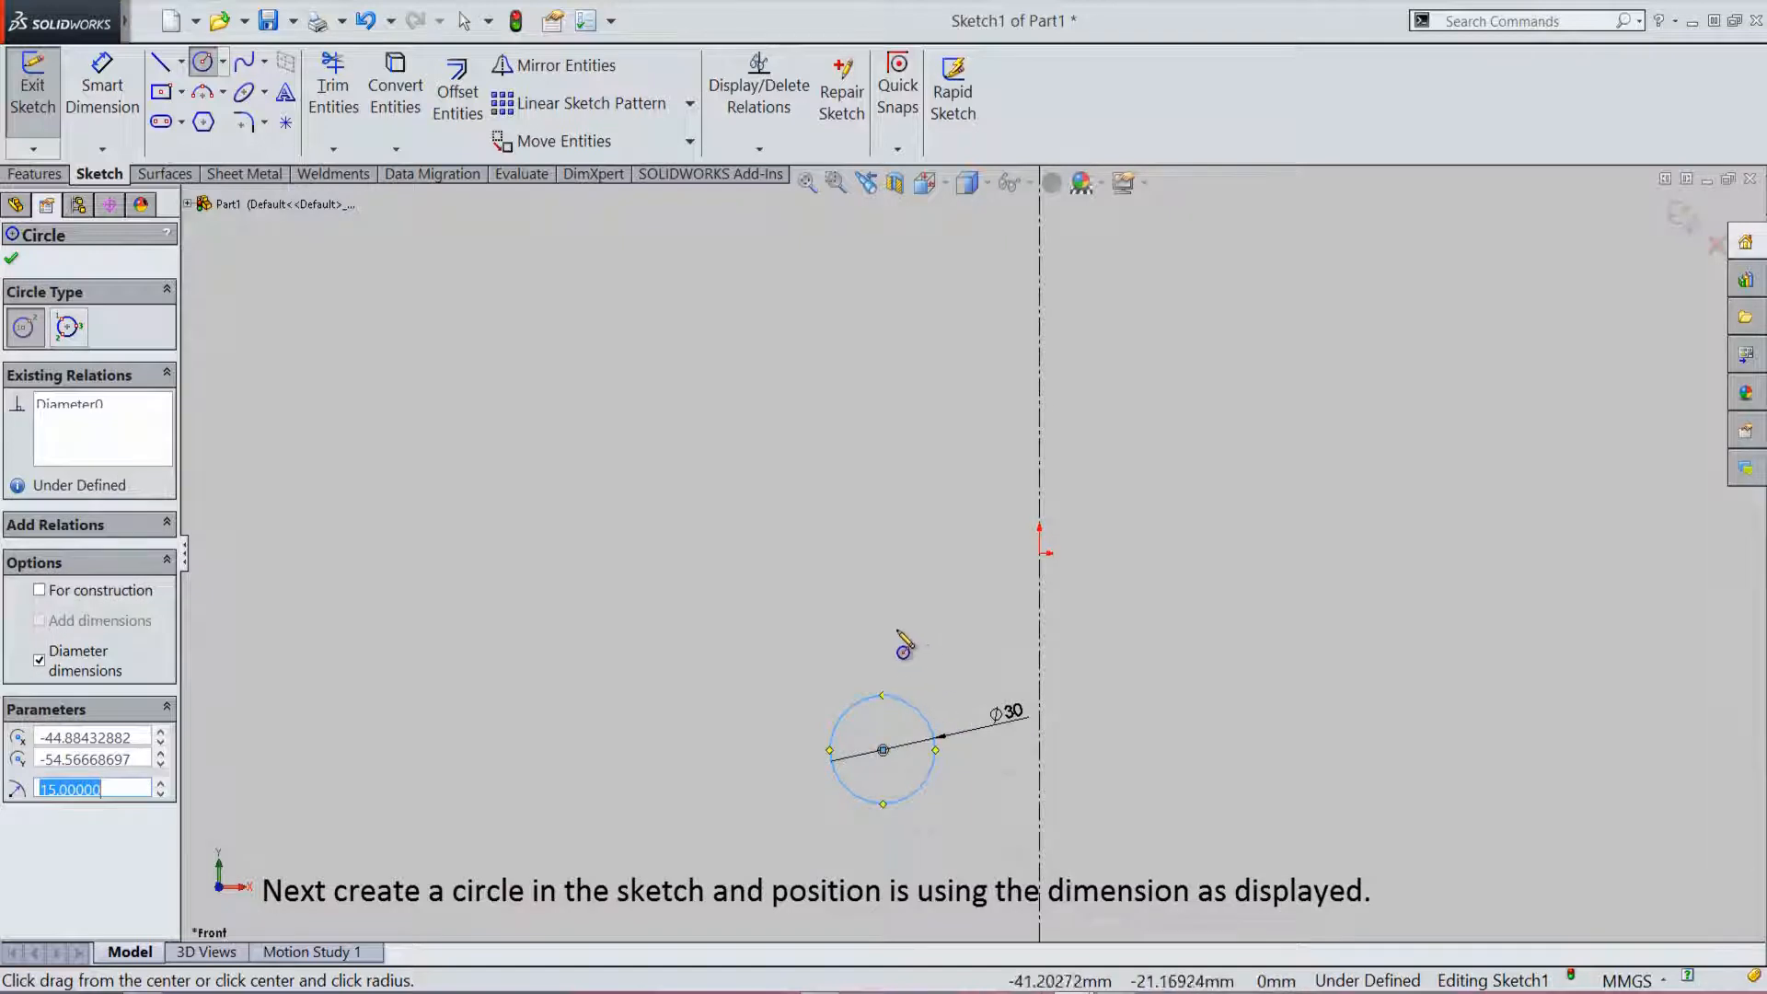
Step: Add a doubled-distance dimension of 150 mm from the circle's centre across the centerline
right_click(878, 614)
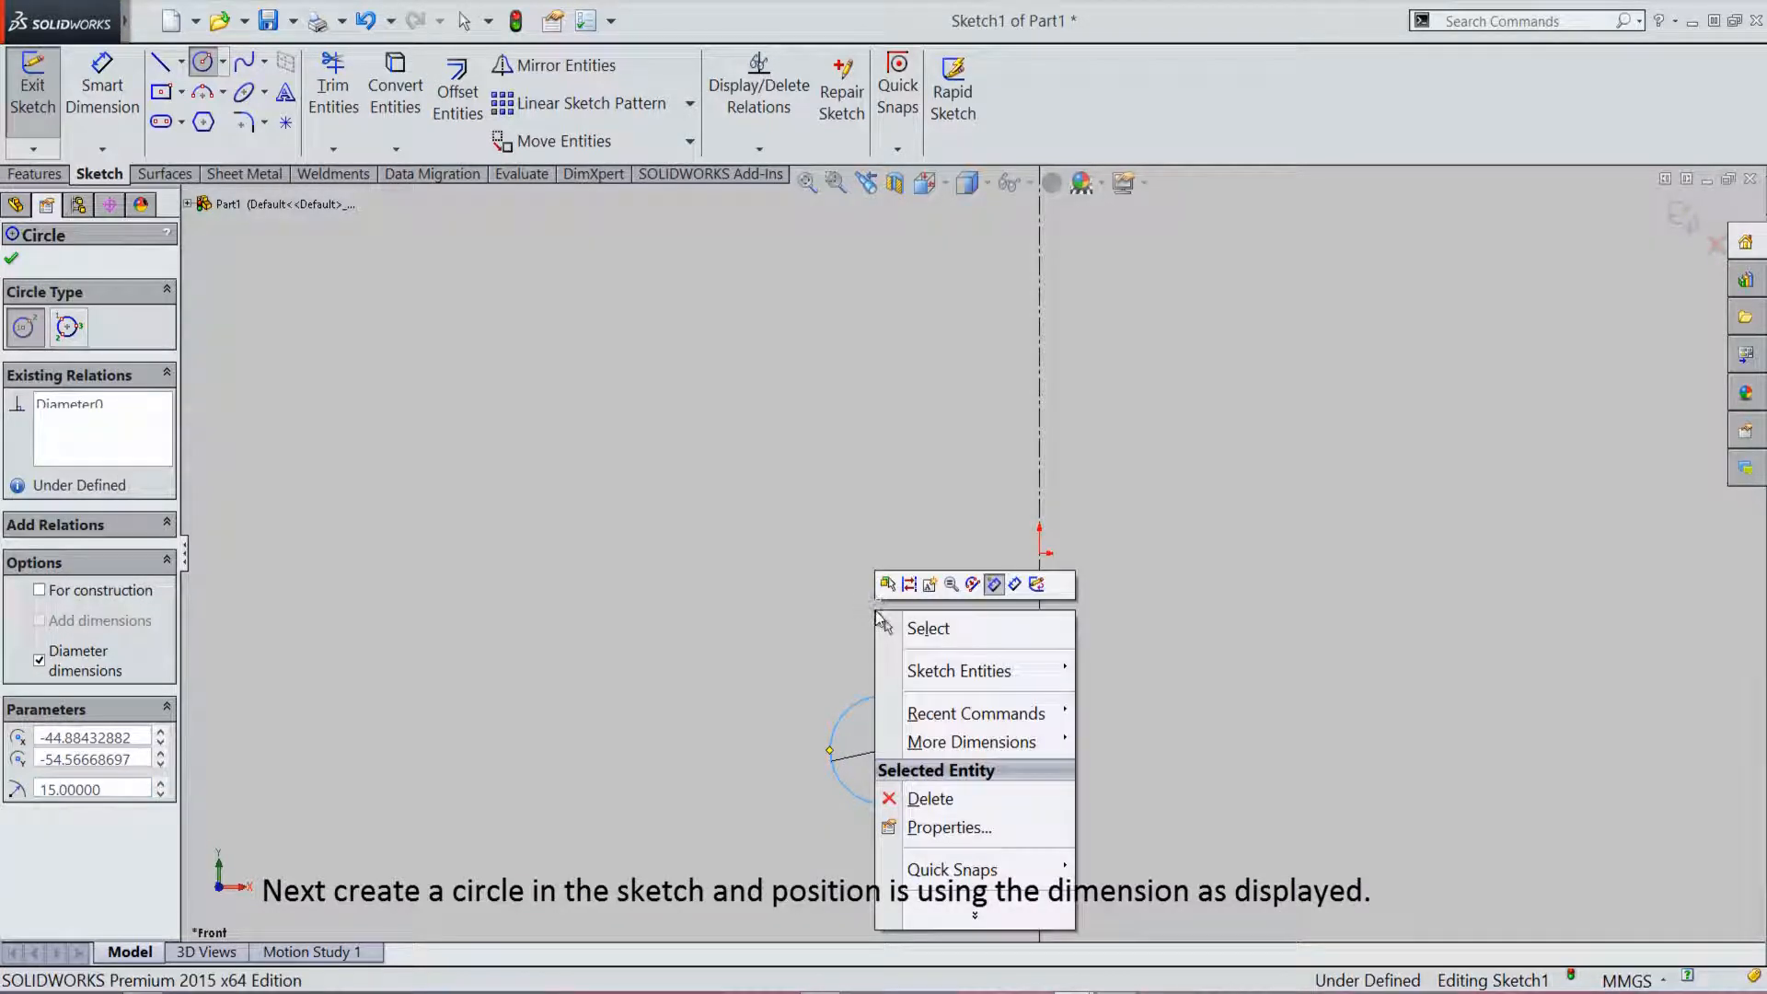
left_click(1016, 585)
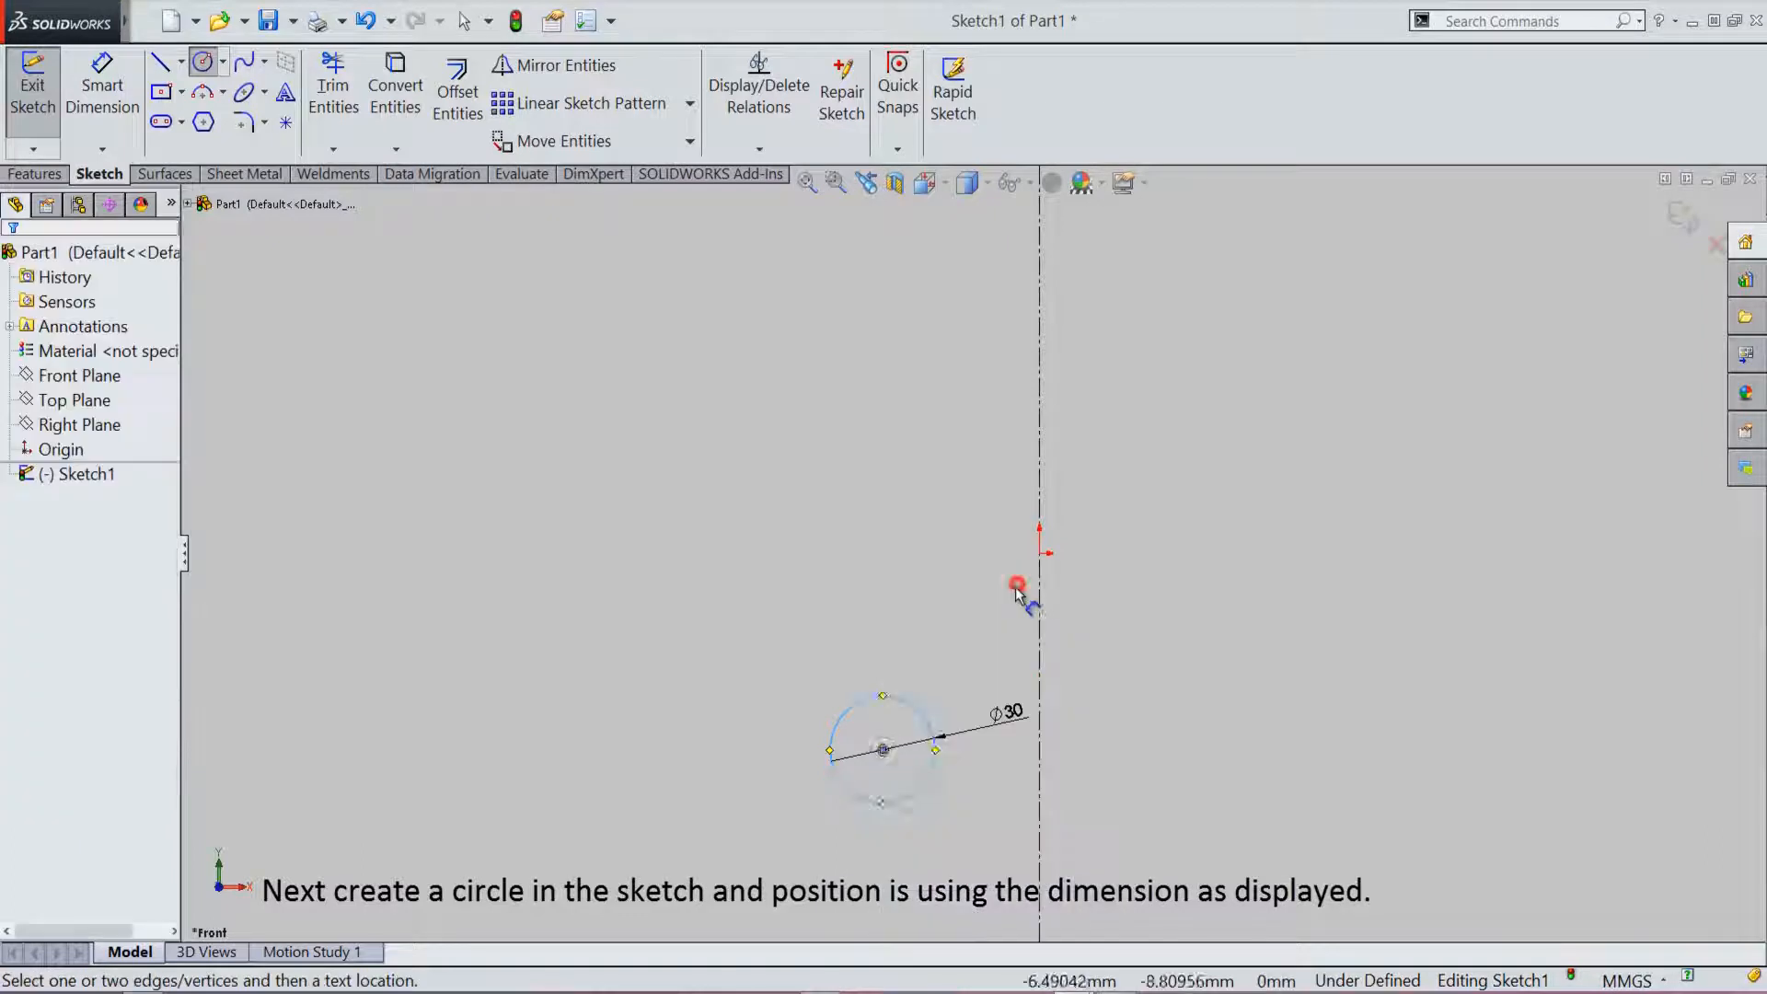
left_click(884, 752)
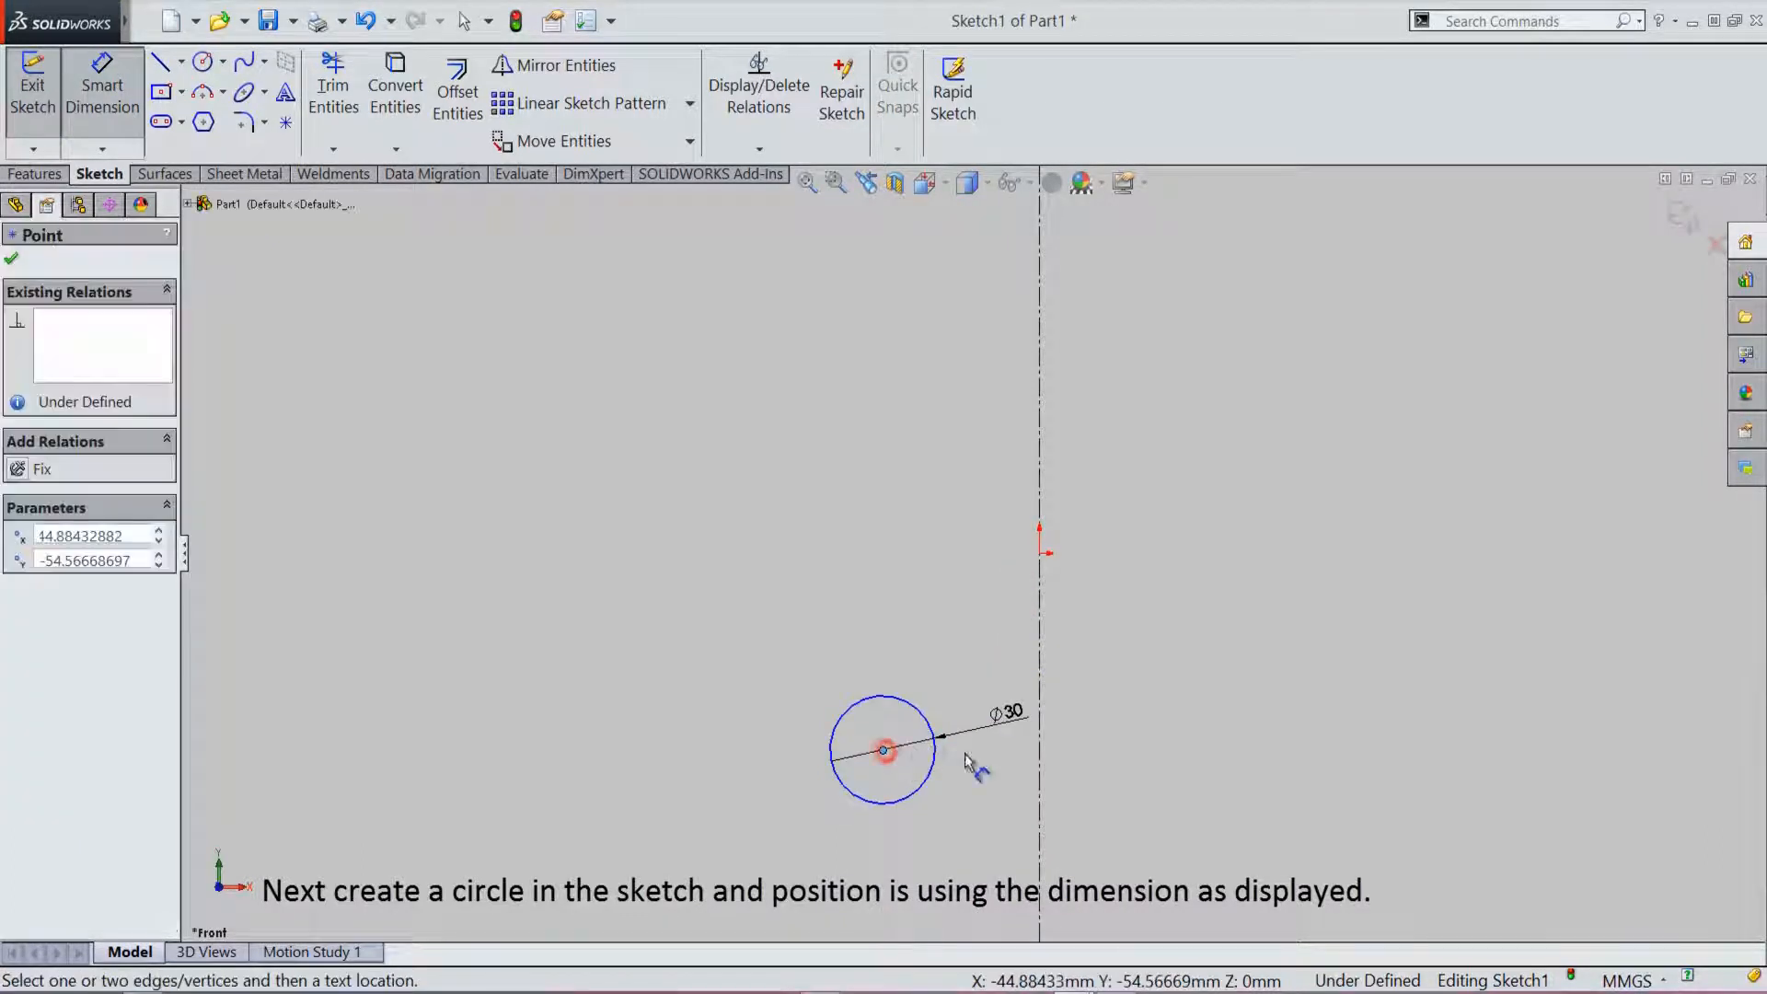
left_click(1039, 725)
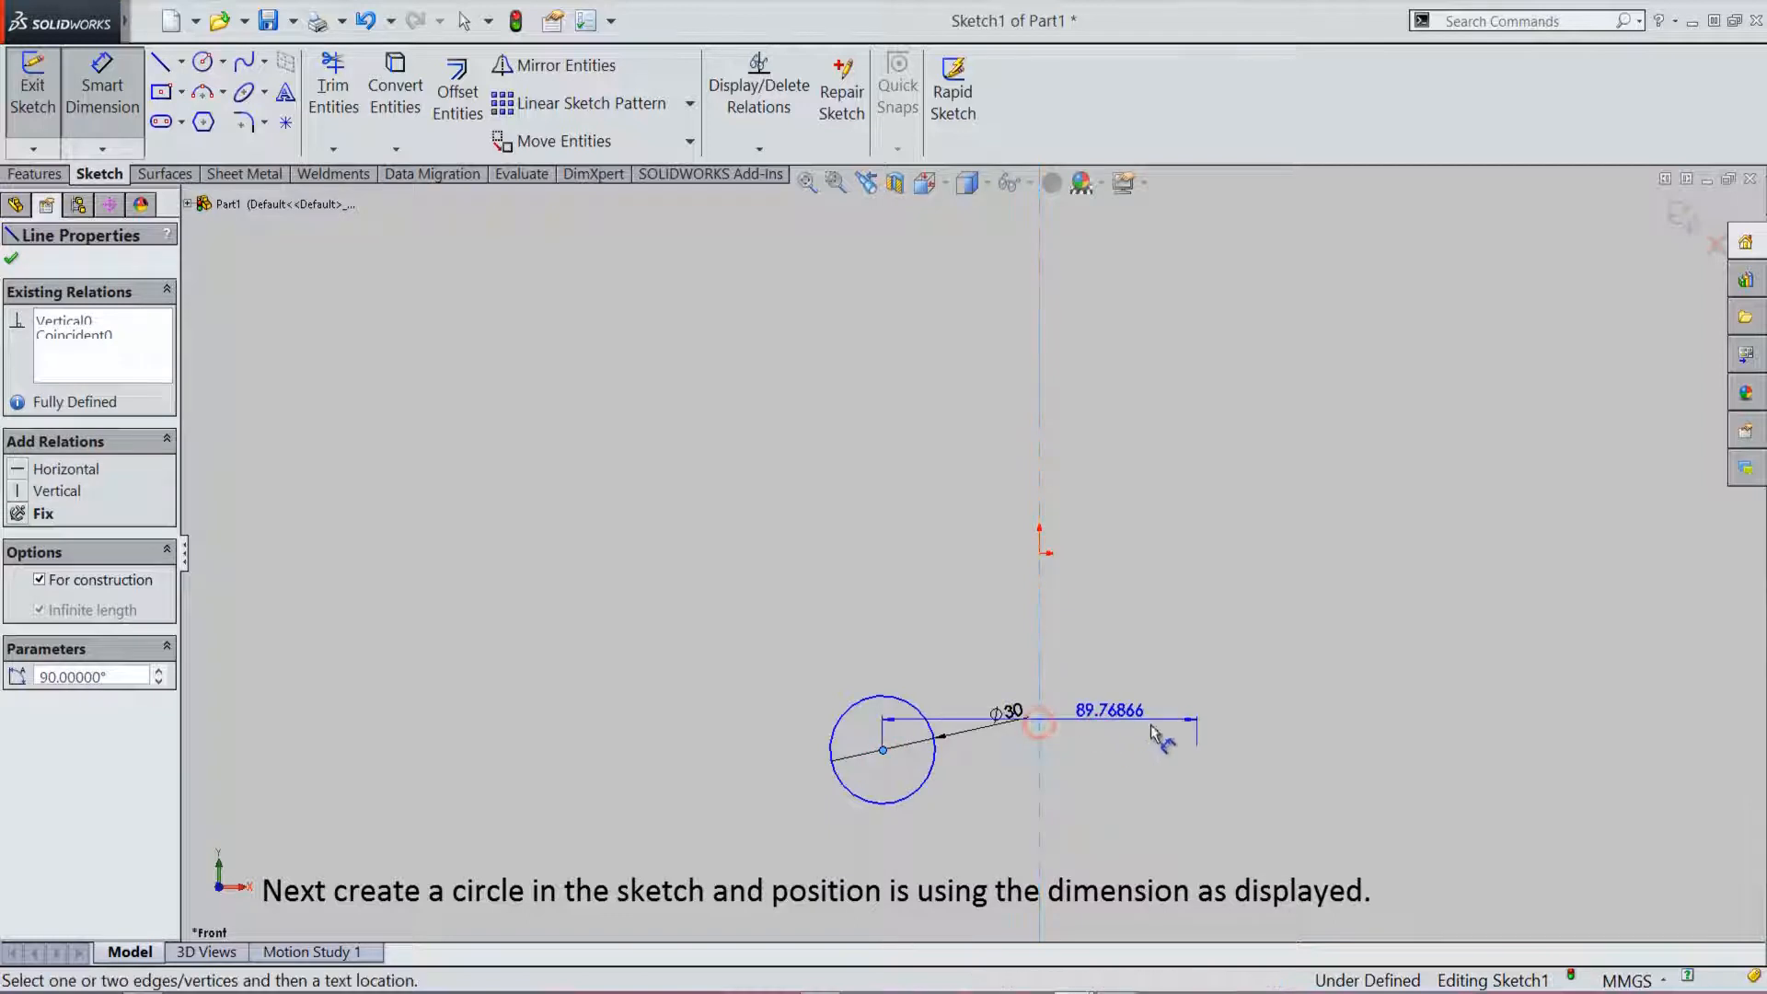
left_click(1173, 701)
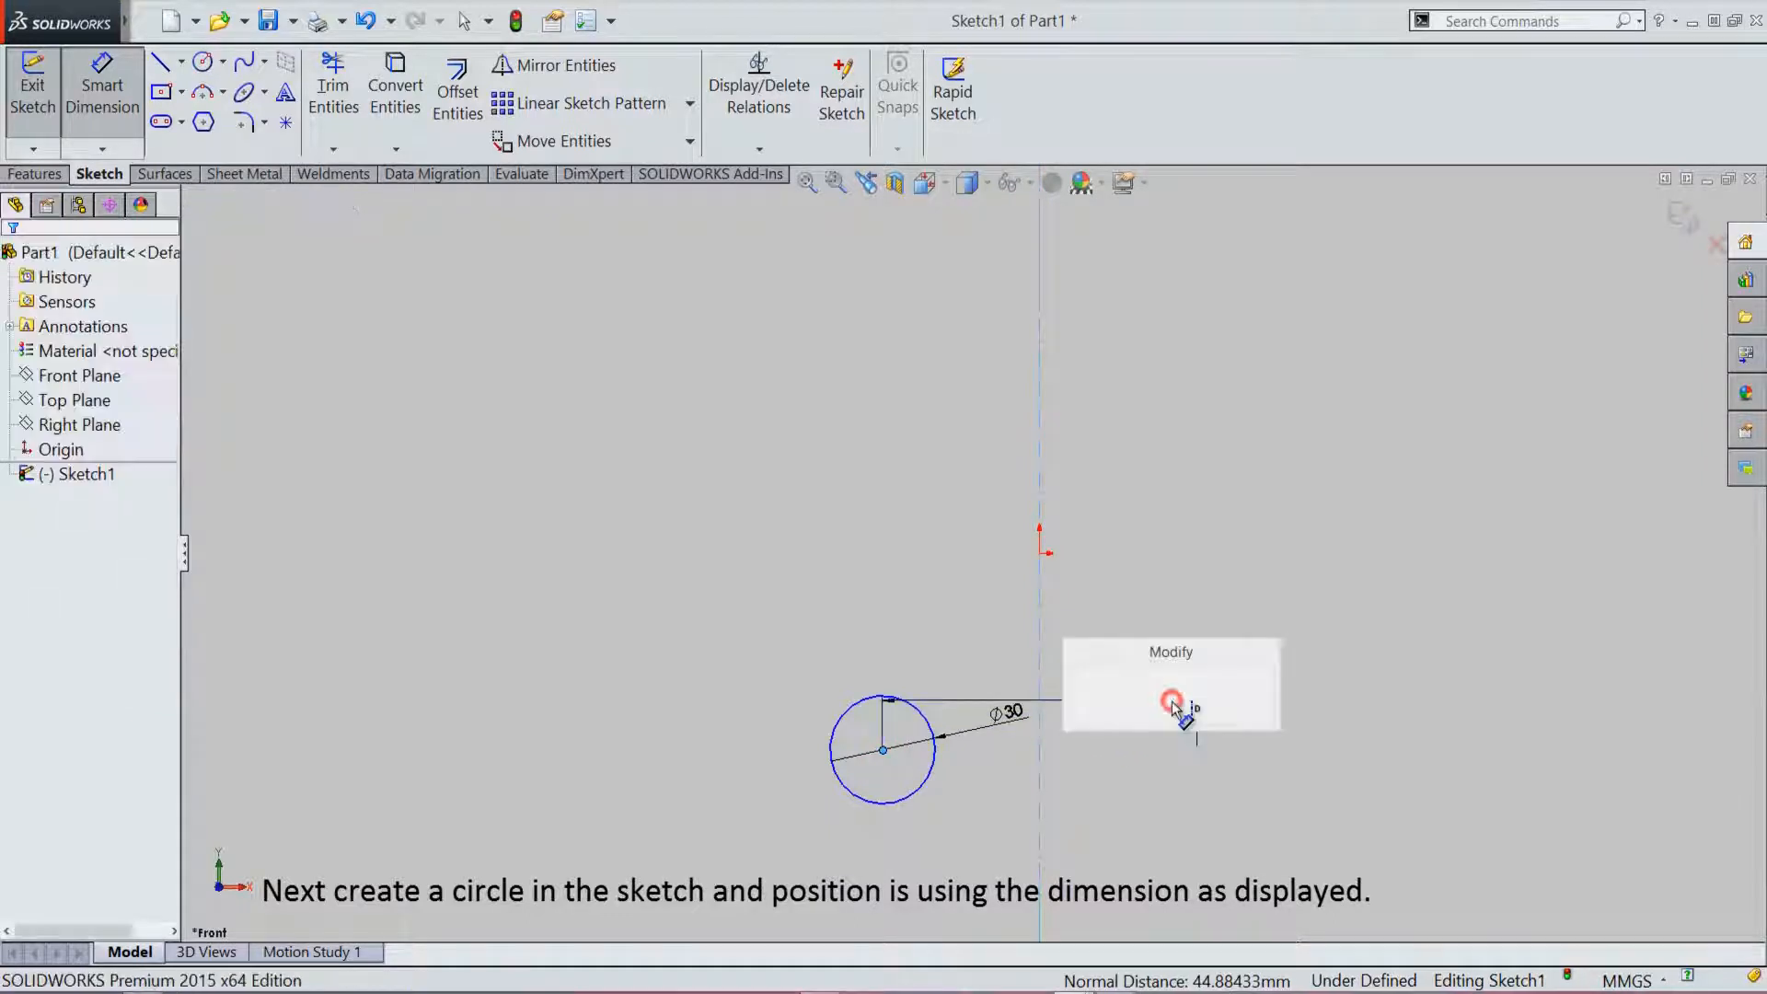
type("150")
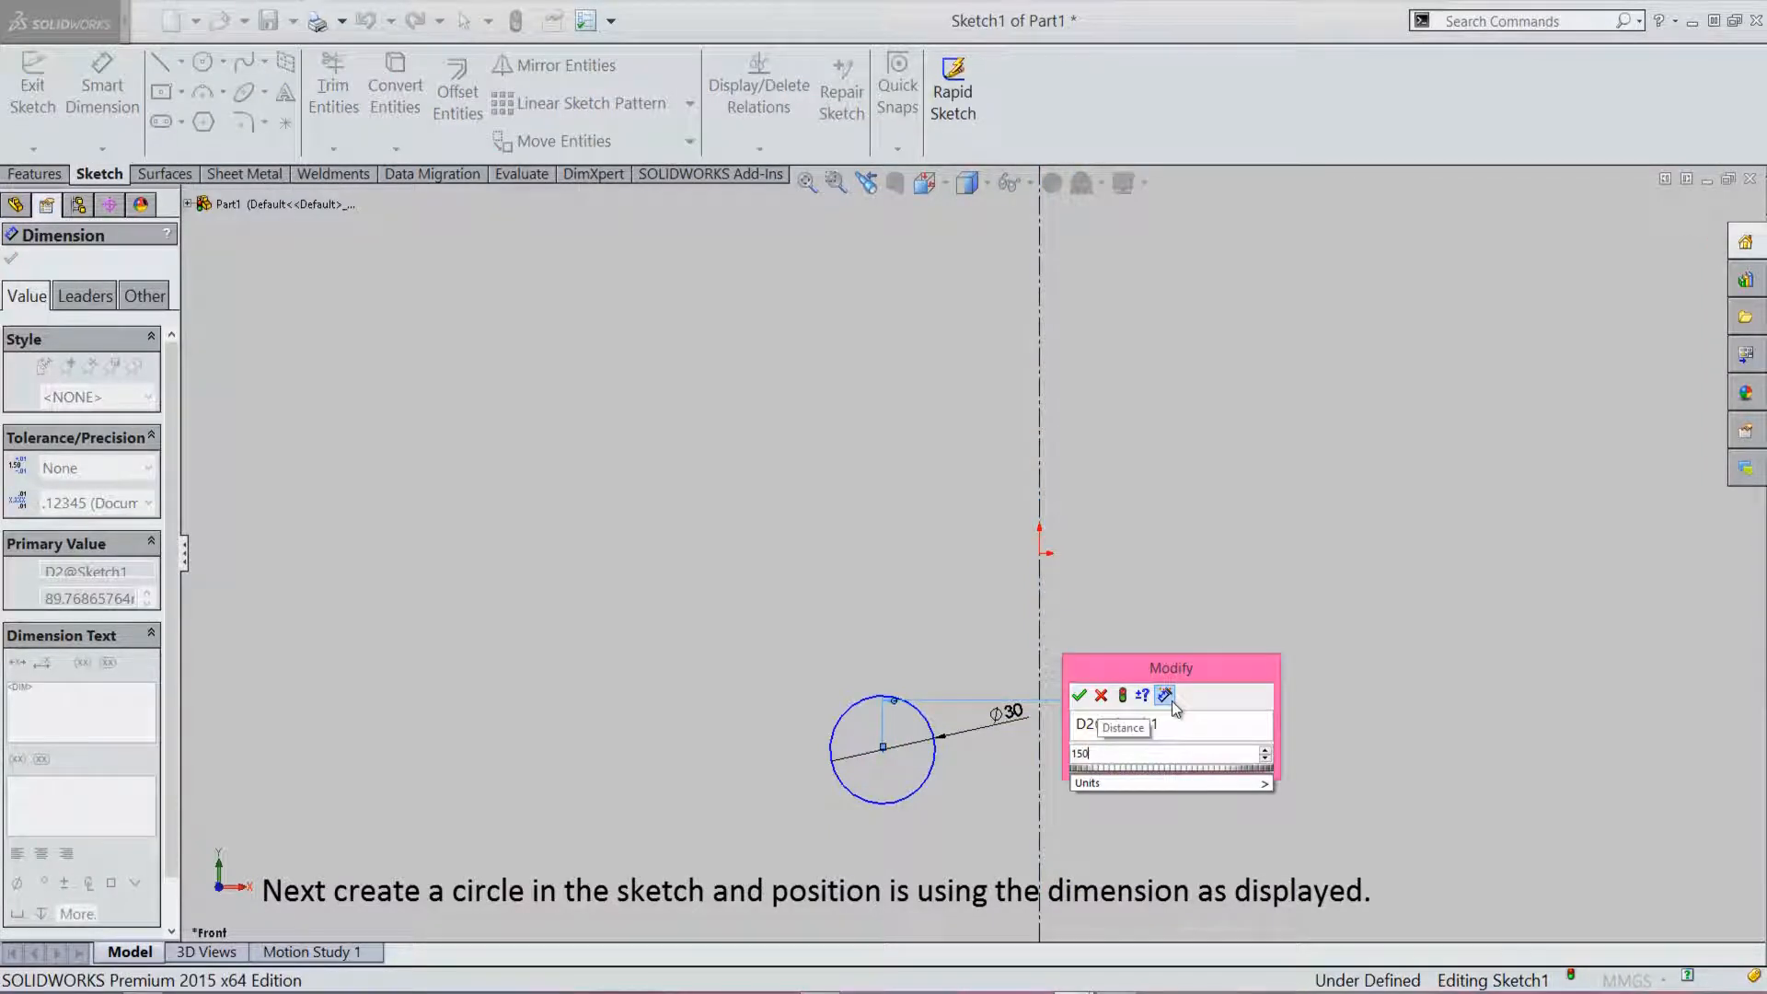
key("Return")
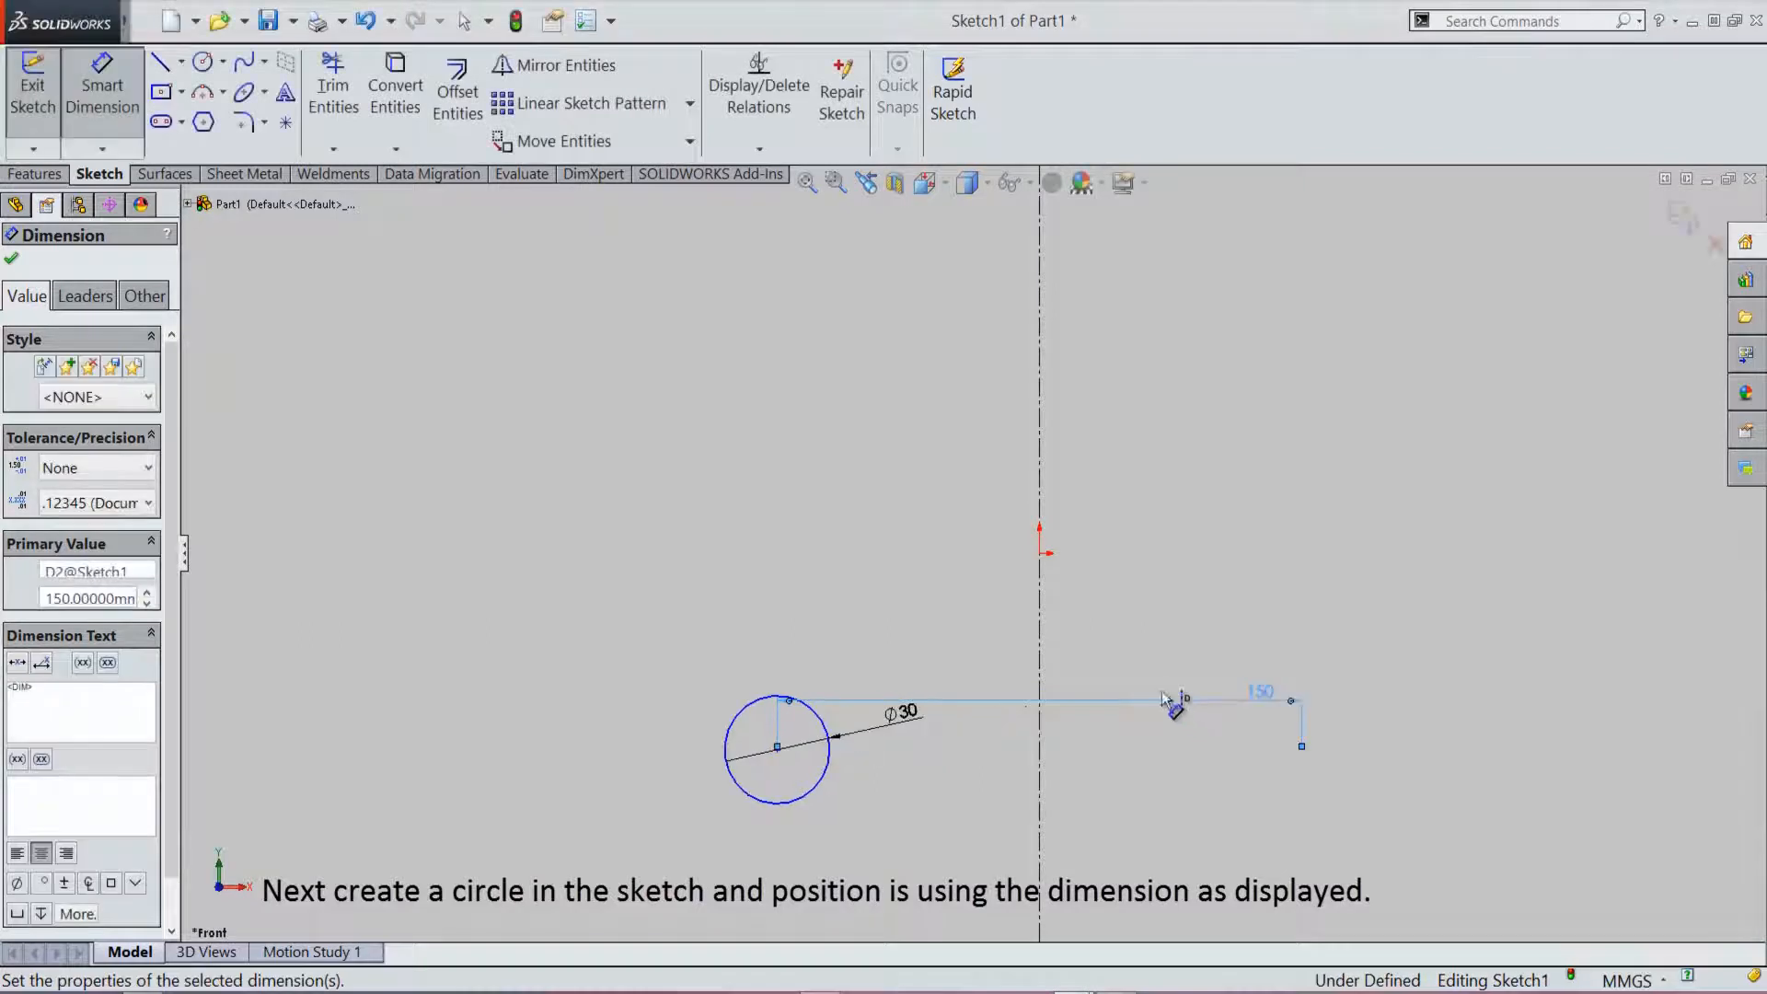
left_click(1169, 575)
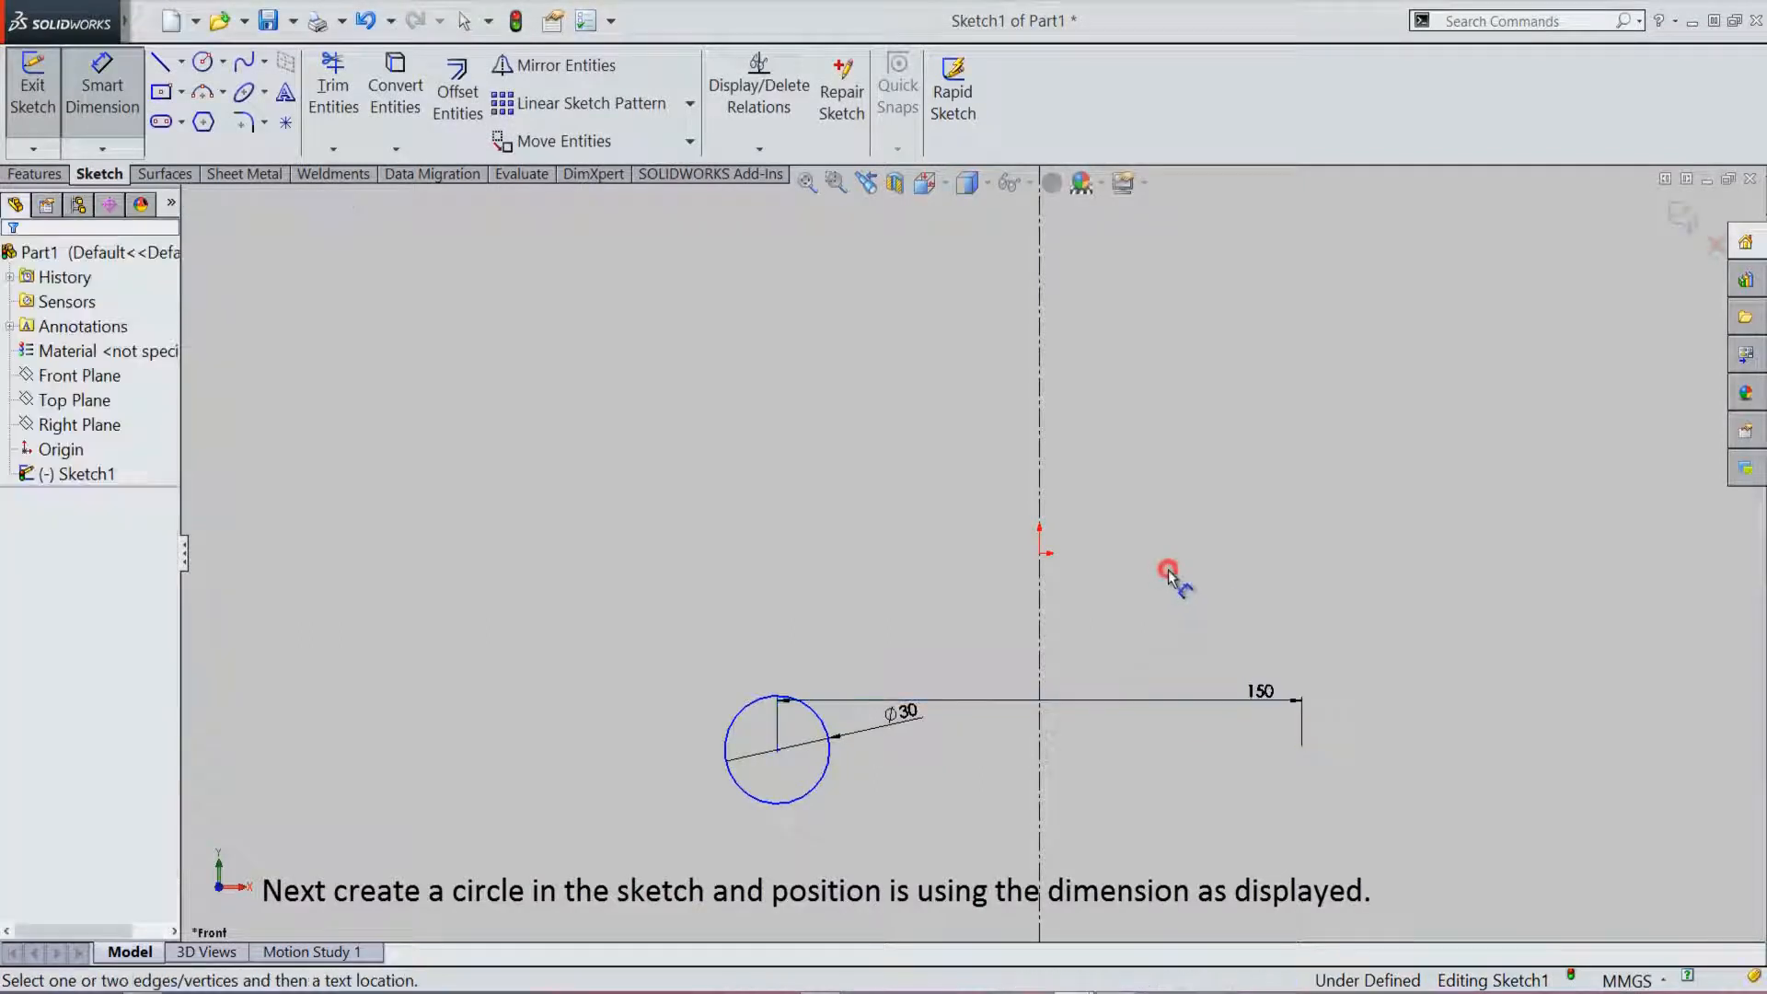
Step: Dimension the vertical distance from the origin down to the circle's centre as 250 mm
left_click(1041, 553)
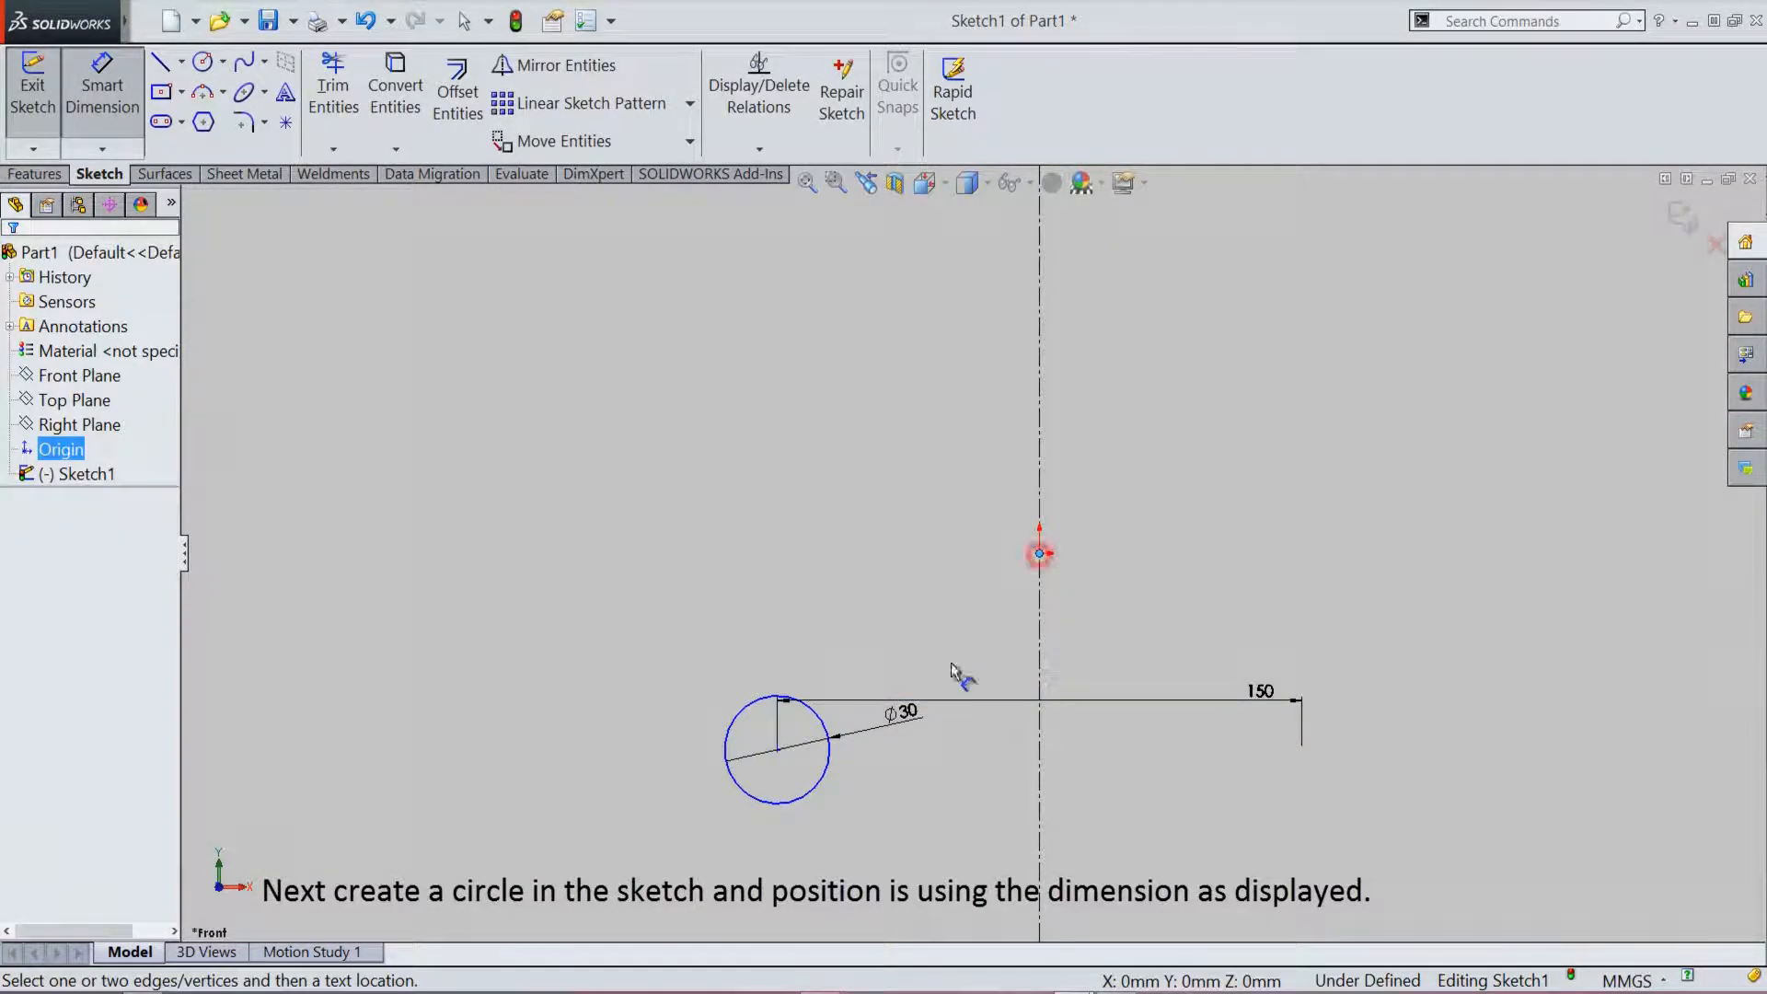
left_click(778, 750)
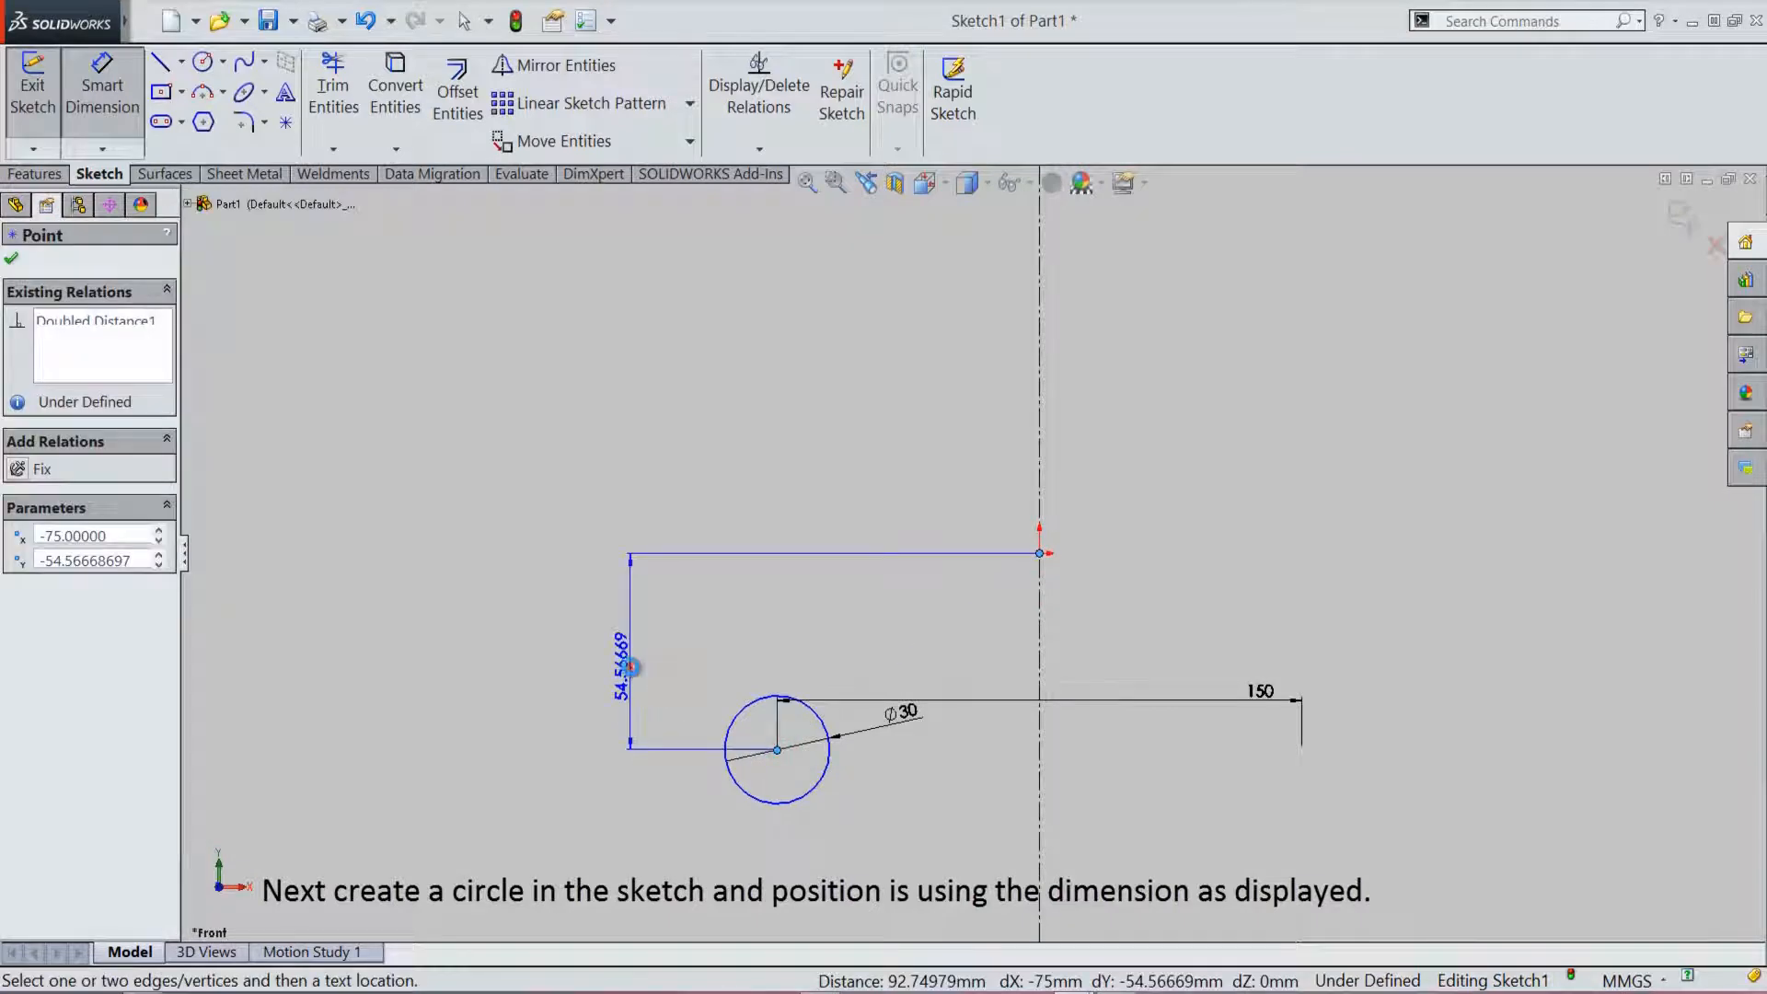
left_click(643, 681)
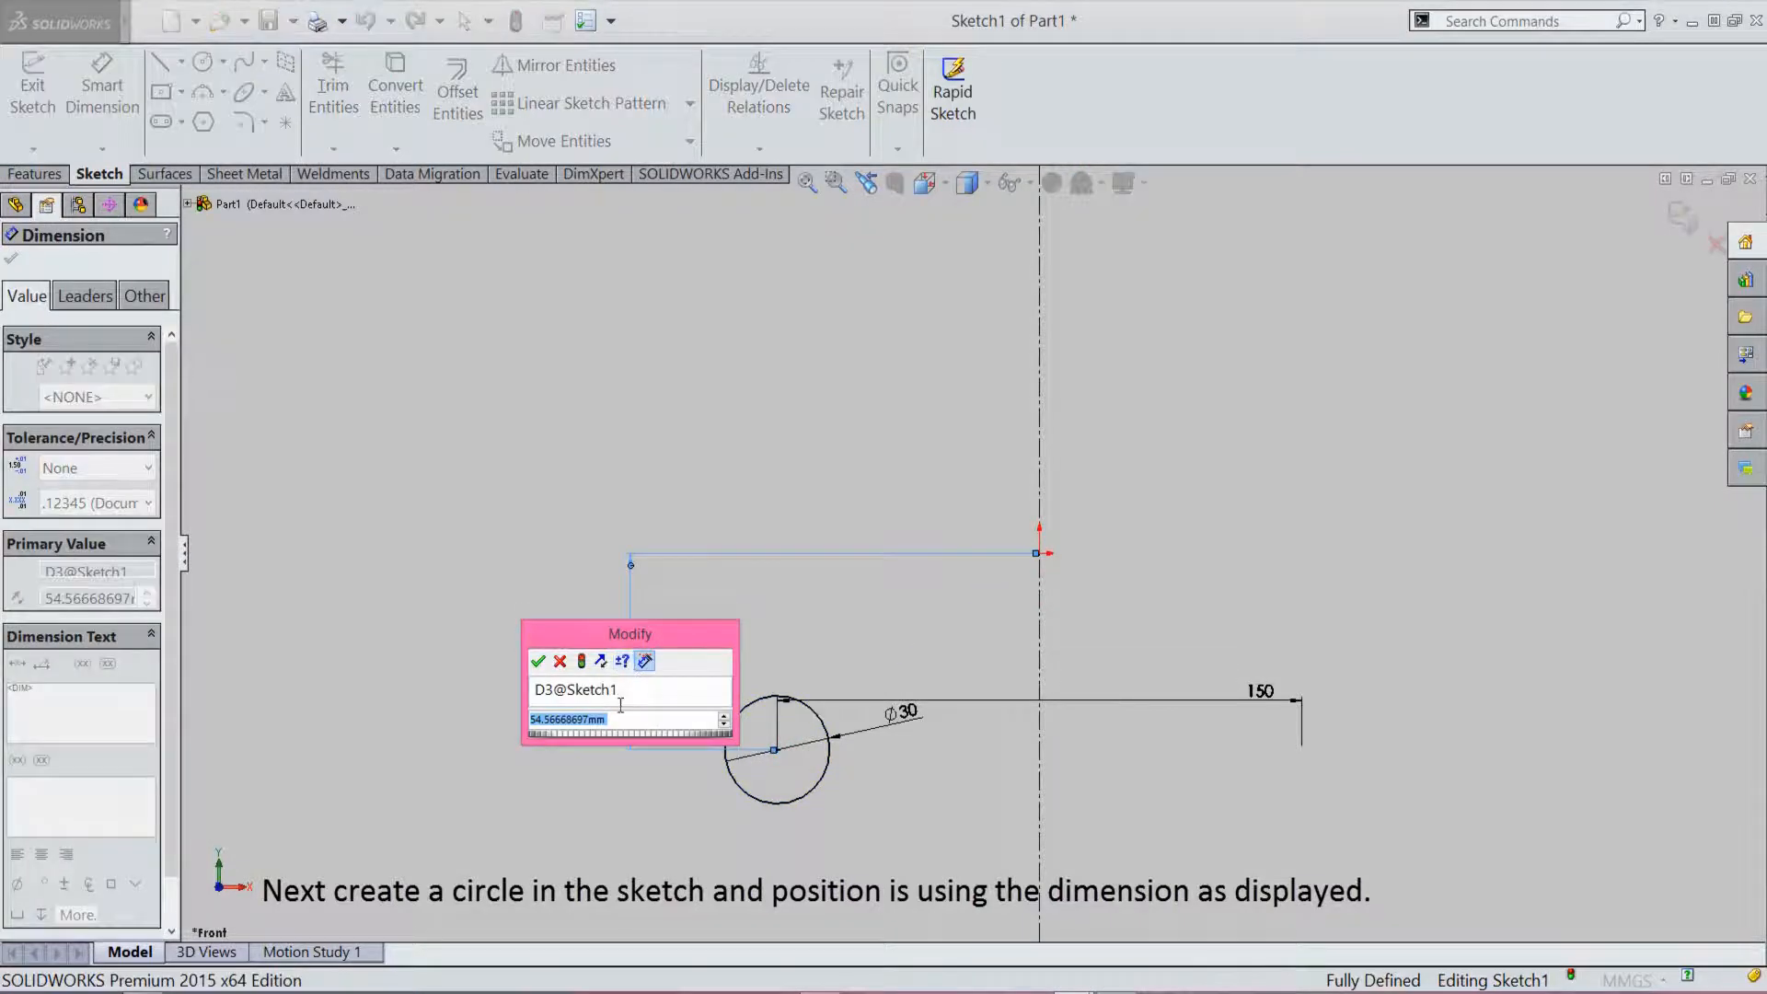
type("250")
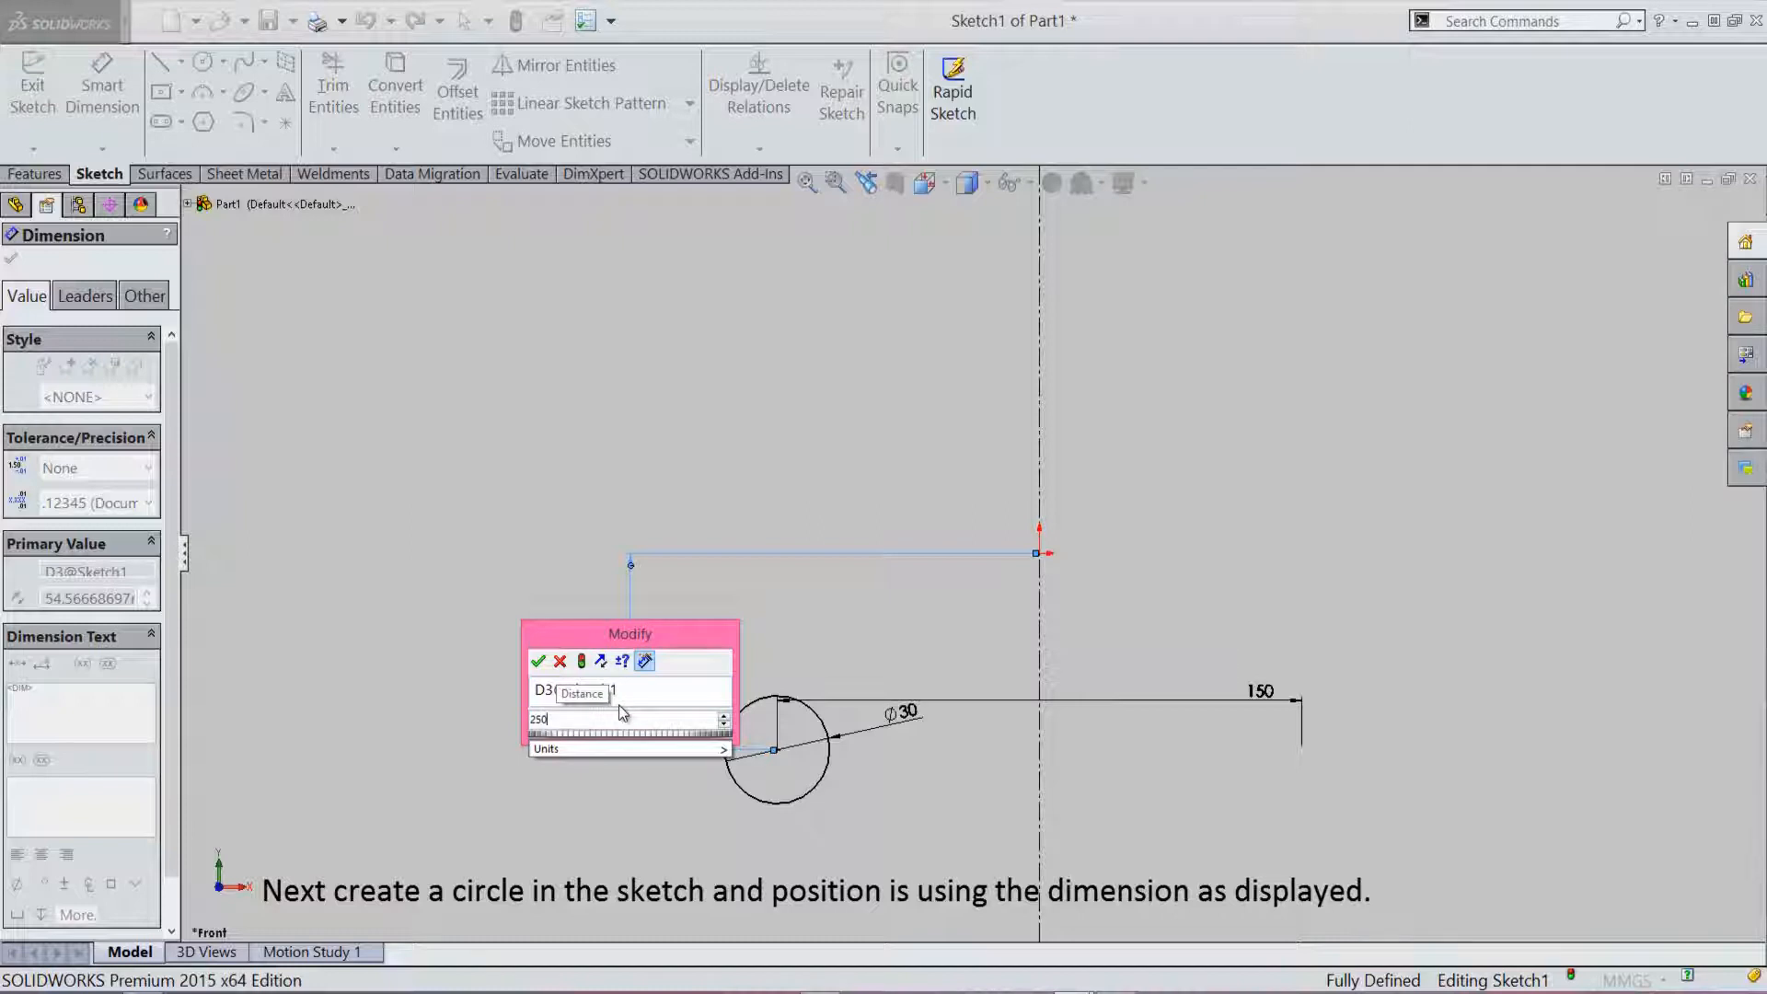
key("Return")
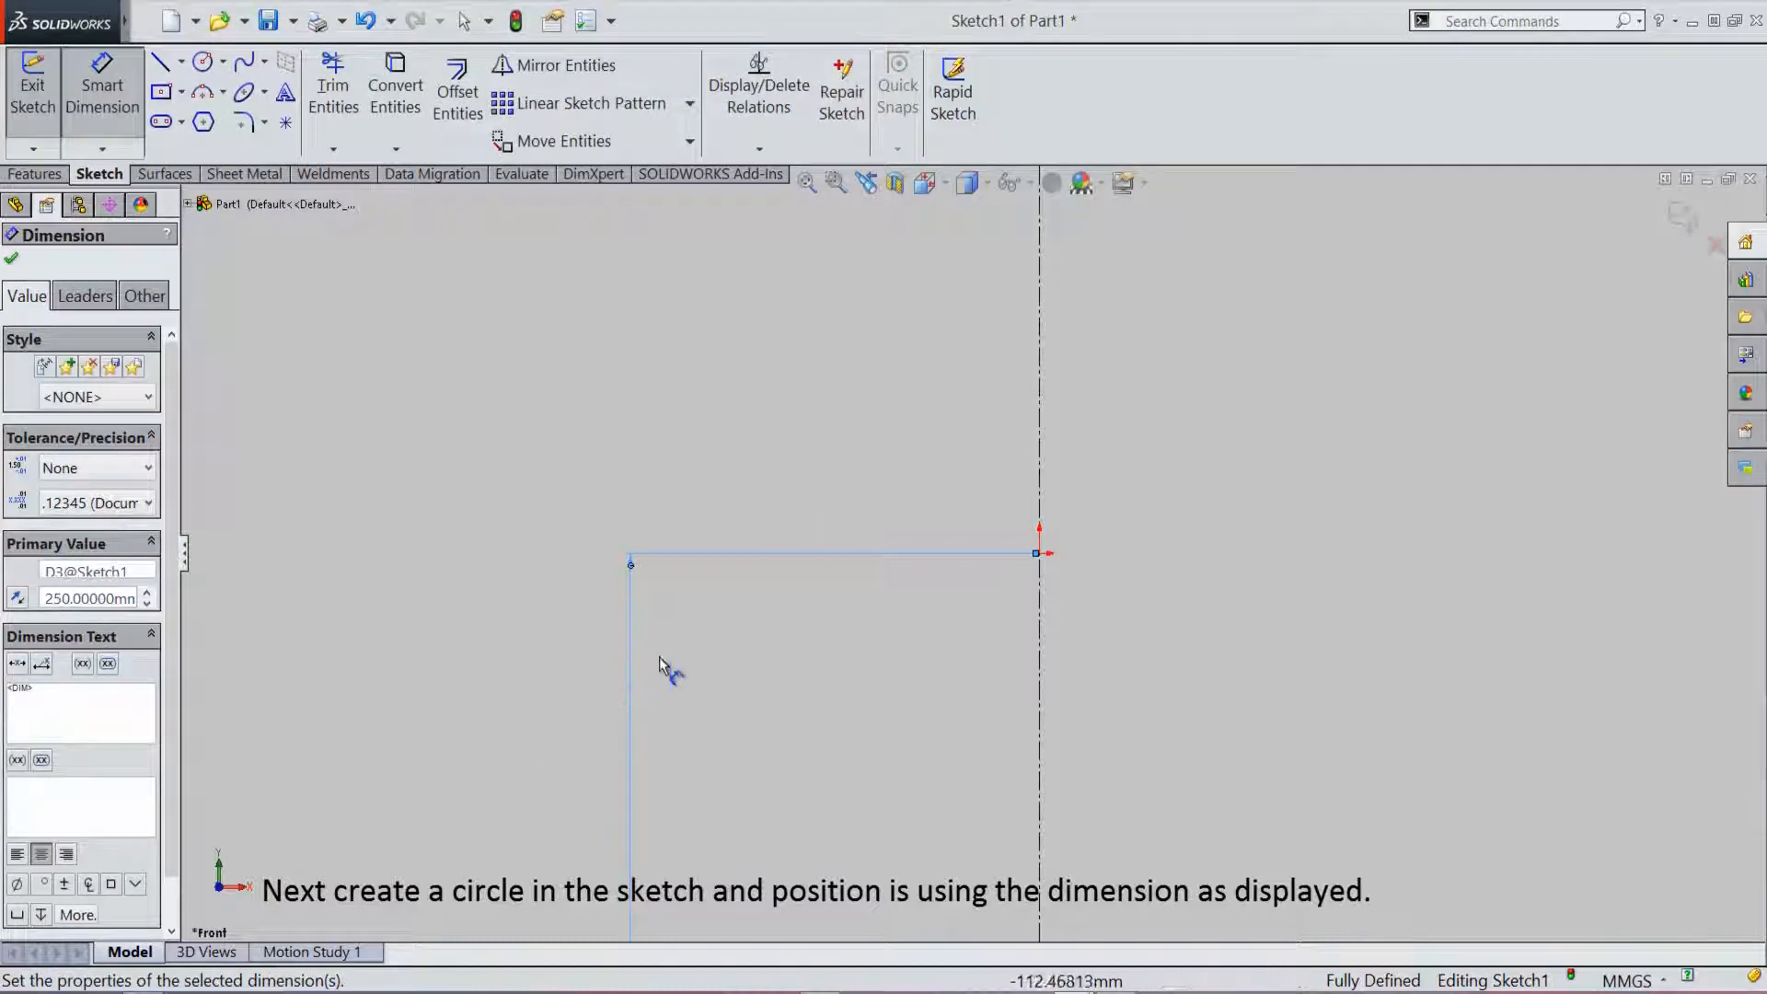
right_click(684, 377)
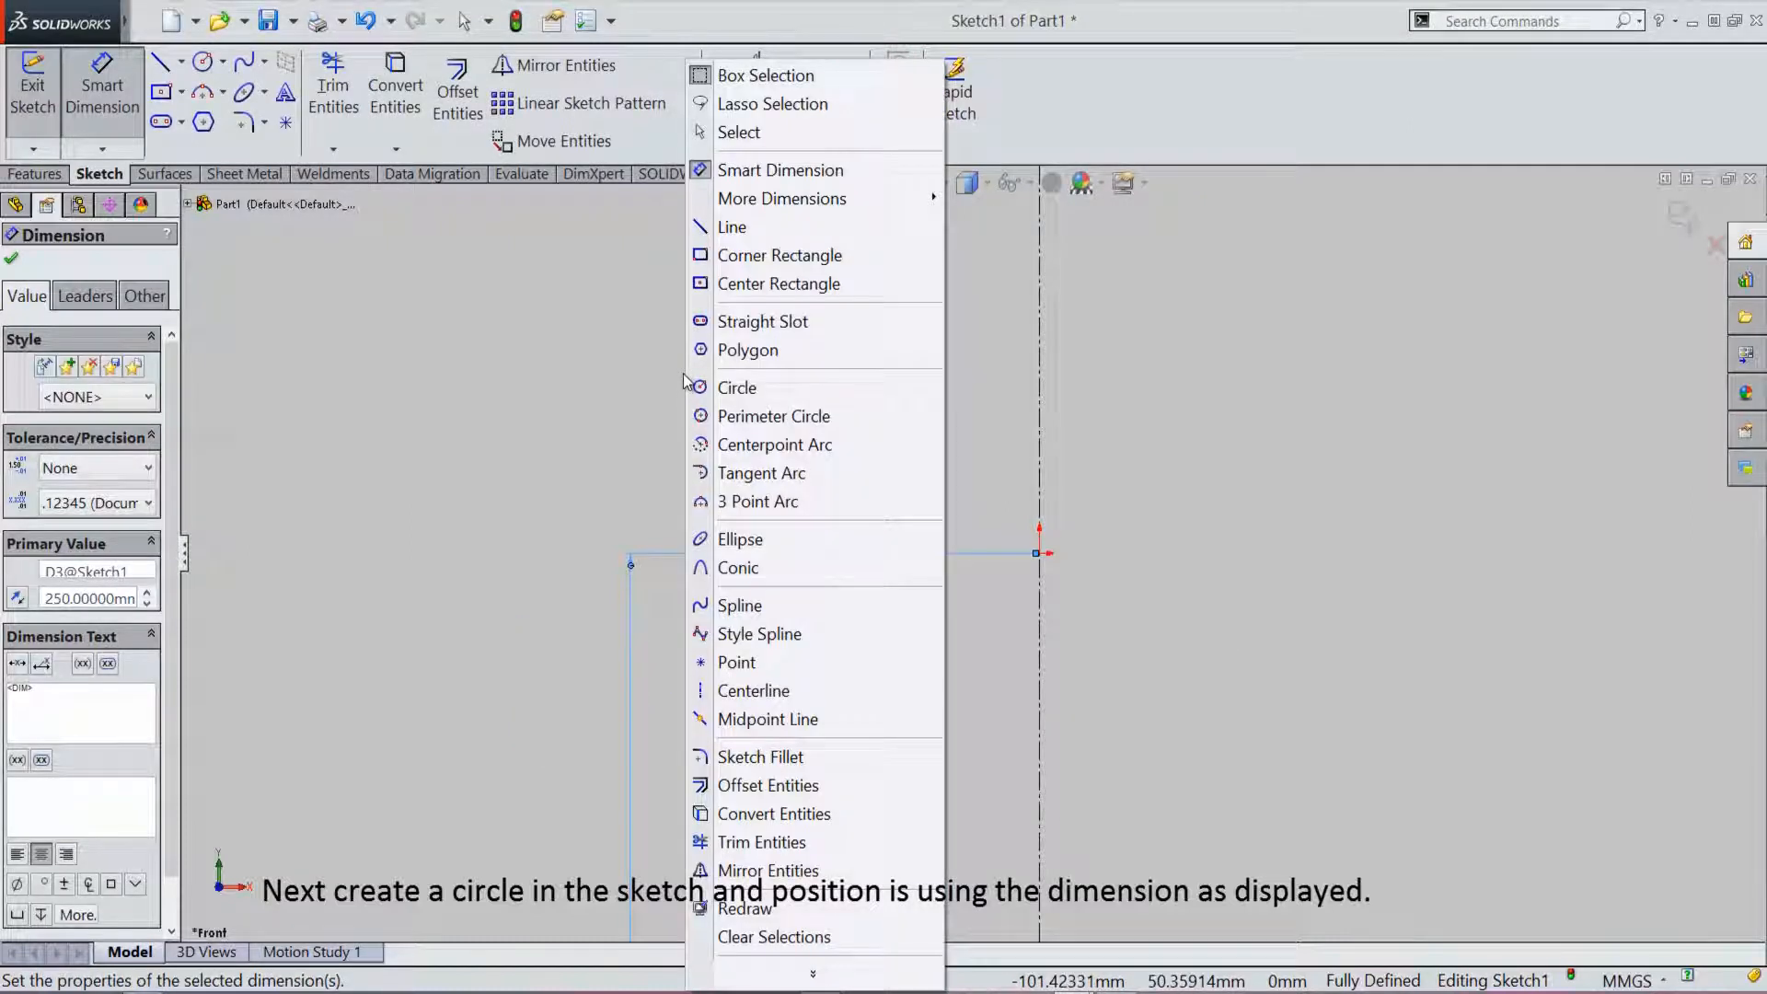
left_click(739, 131)
left_click(1224, 359)
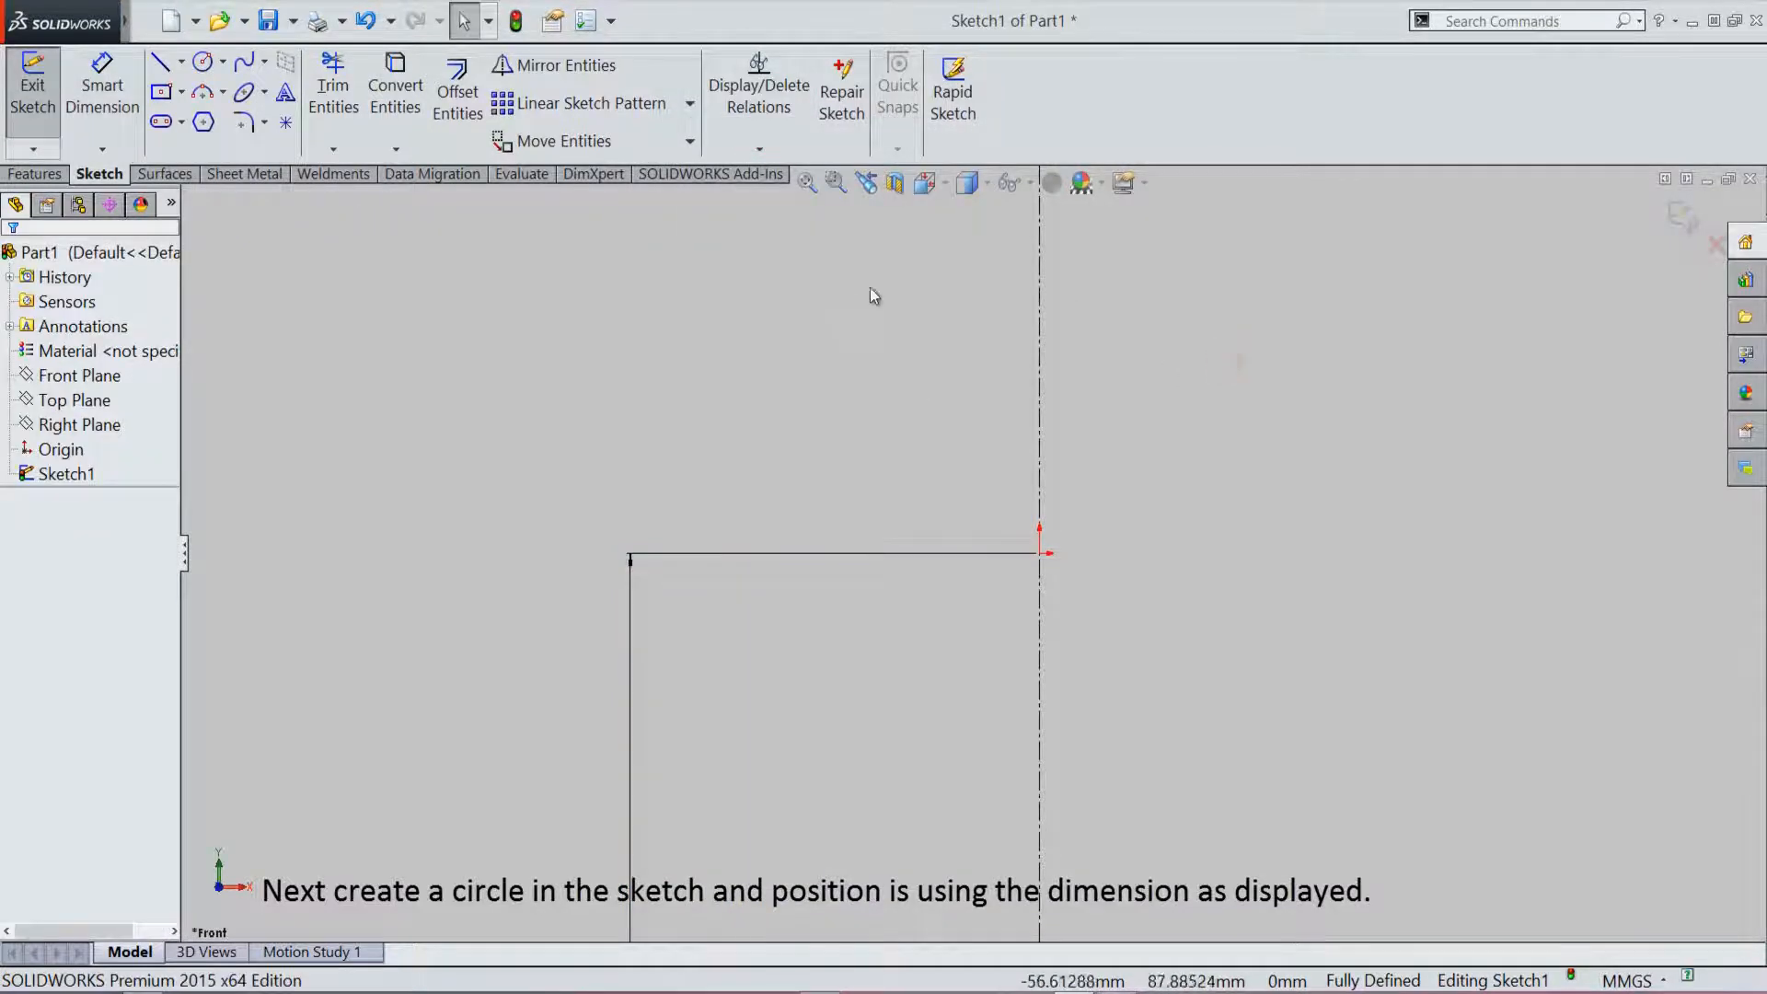
scroll(877, 285, "up", 5)
scroll(921, 681, "up", 2)
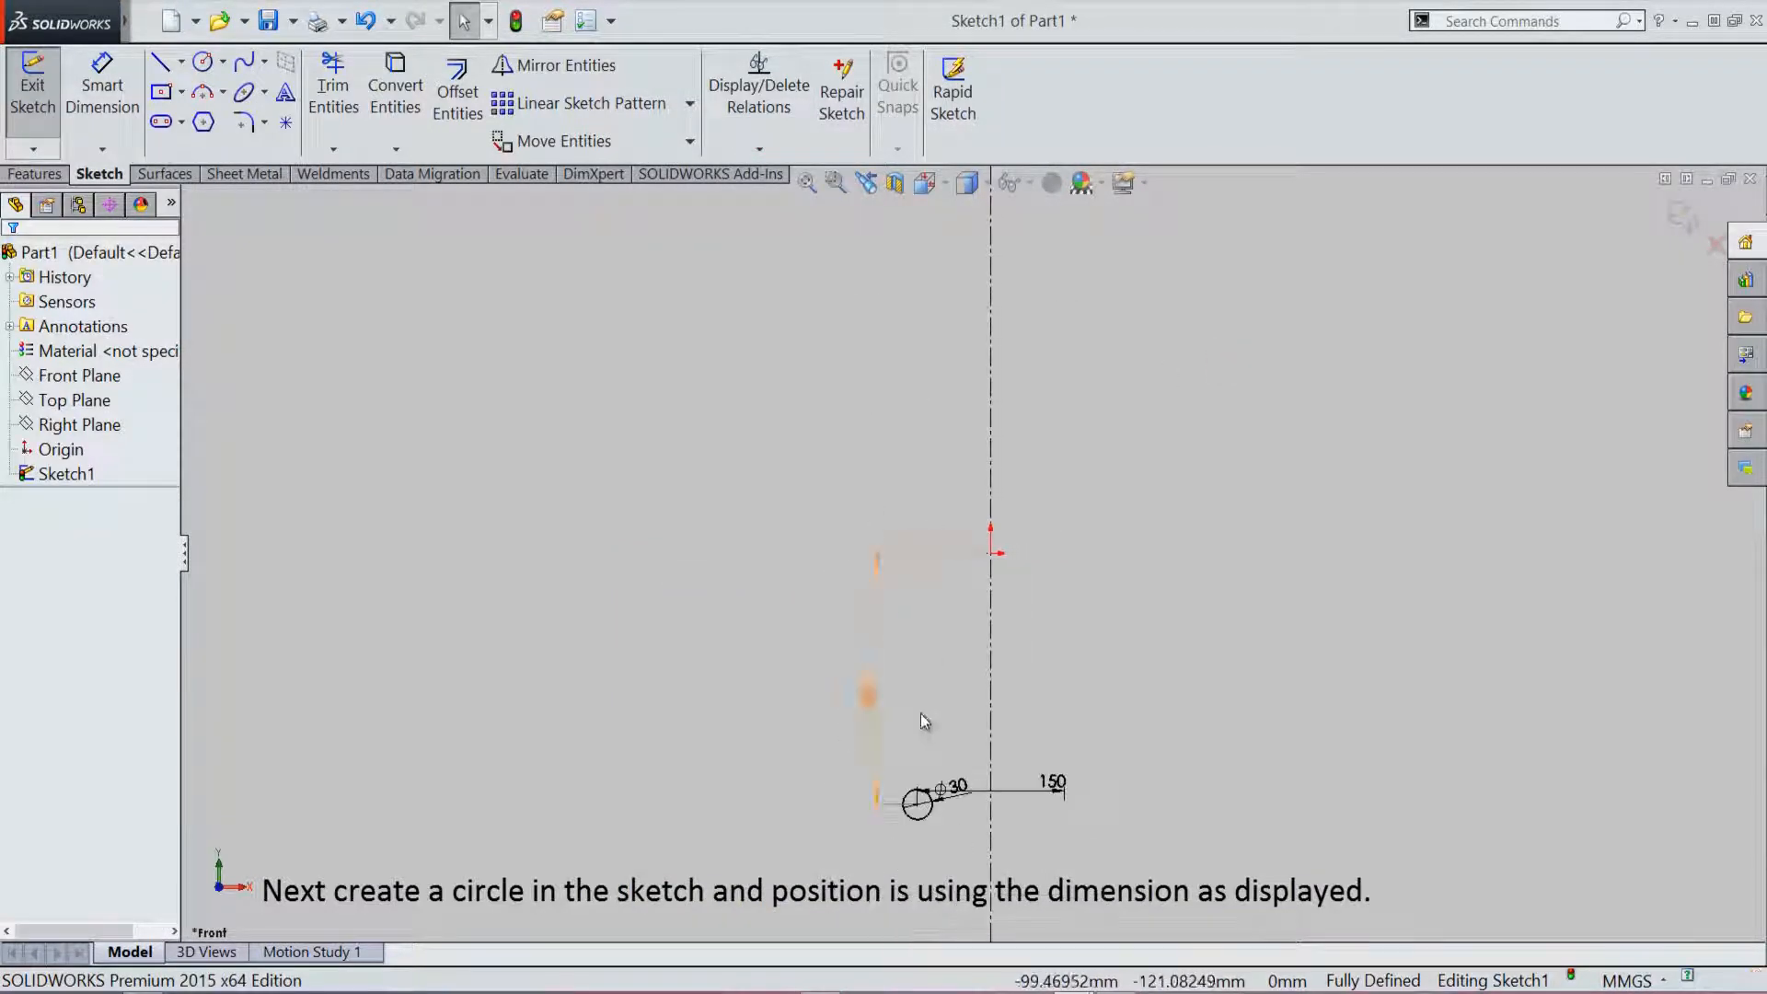
scroll(937, 799, "down", 2)
left_click(958, 587)
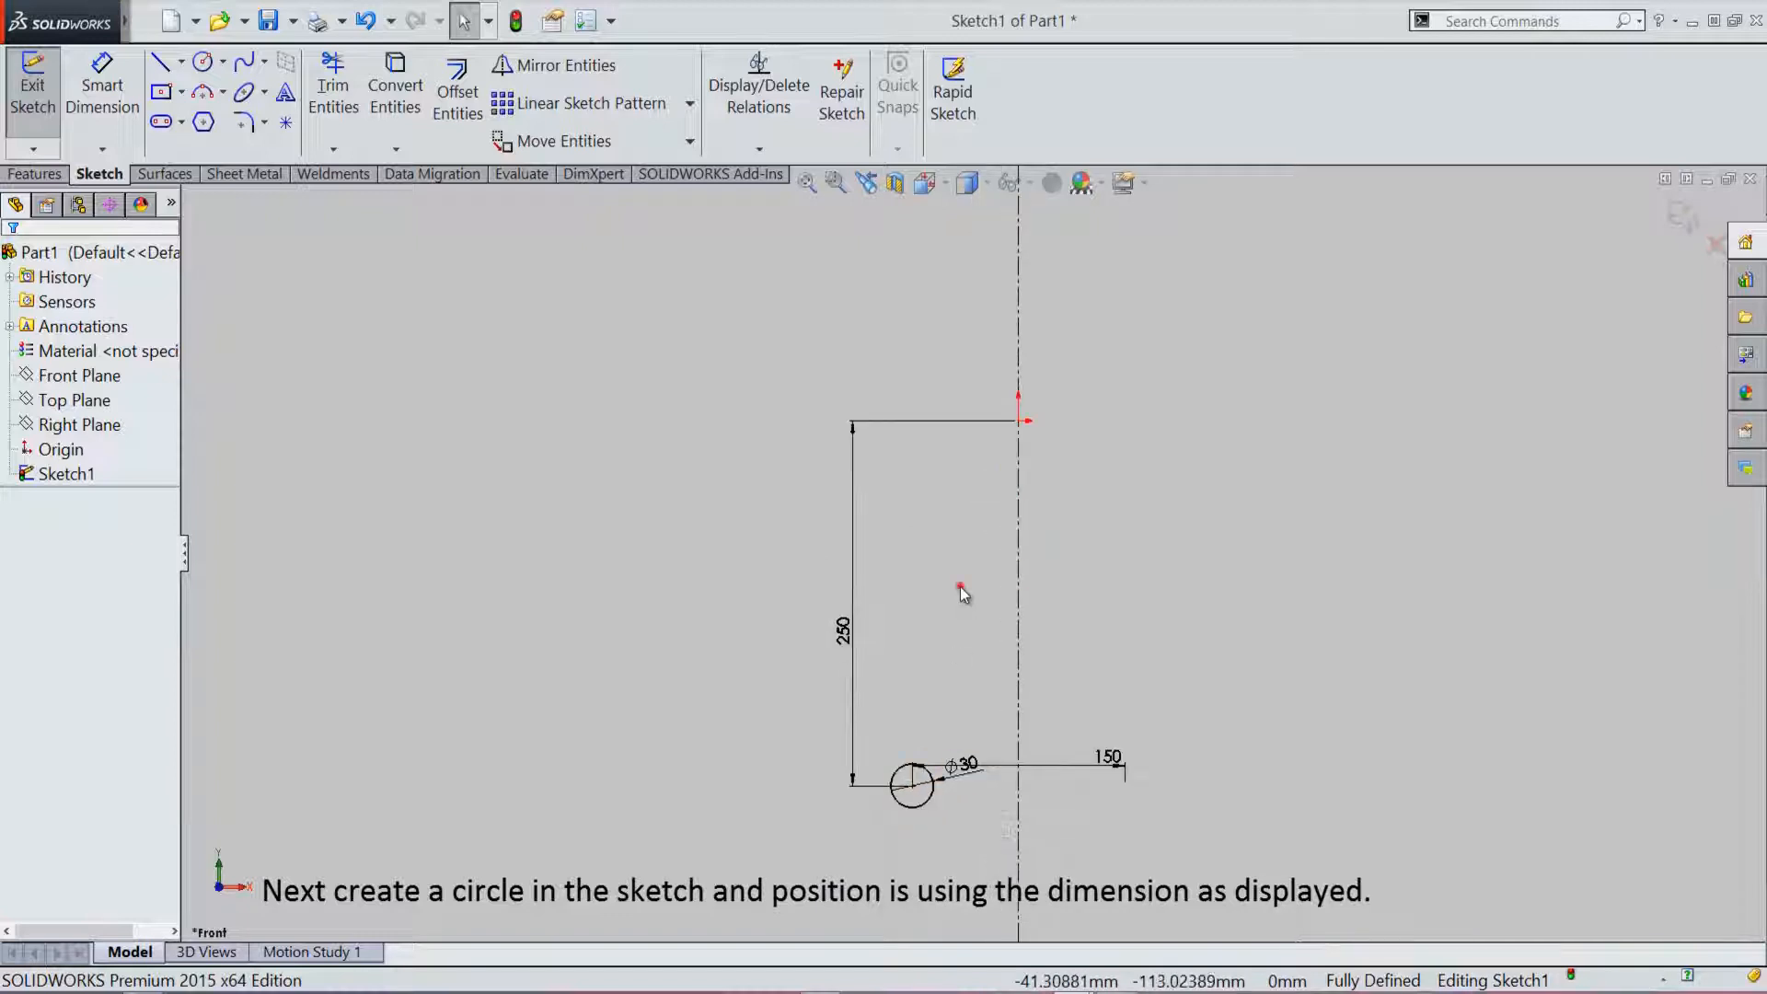
Step: Exit the sketch of the 30 mm circle and switch to the isometric view
left_click(1382, 474)
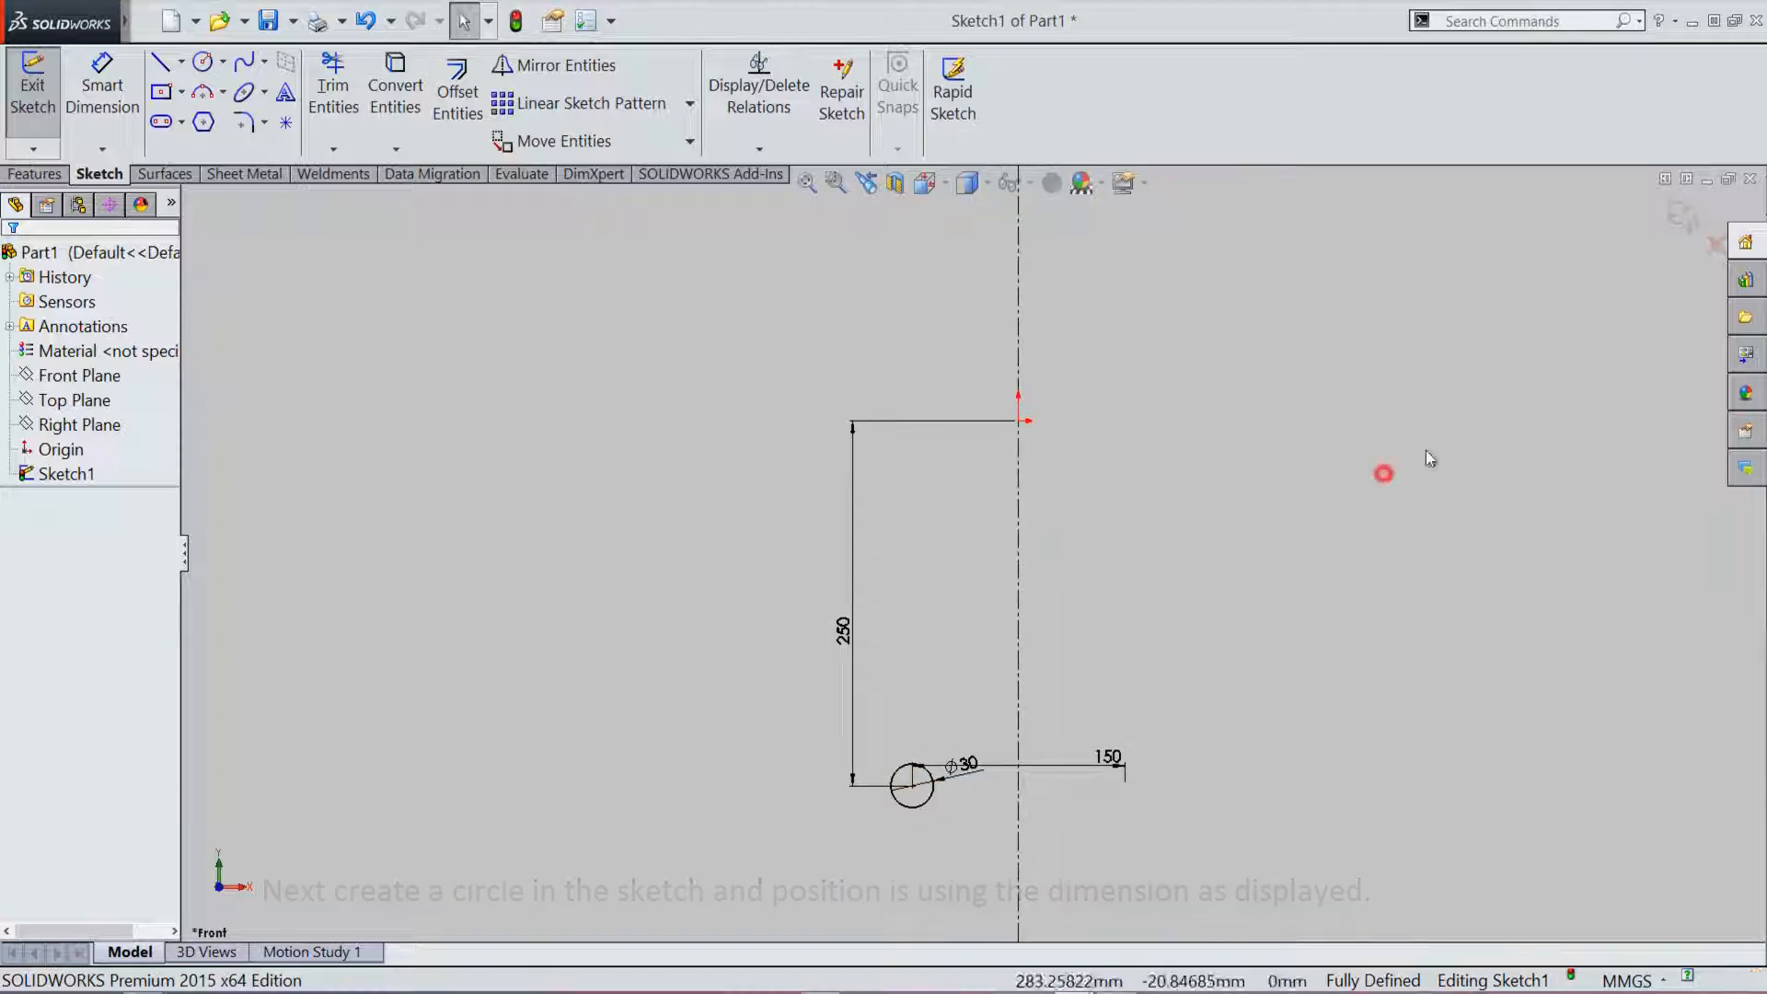
left_click(1683, 223)
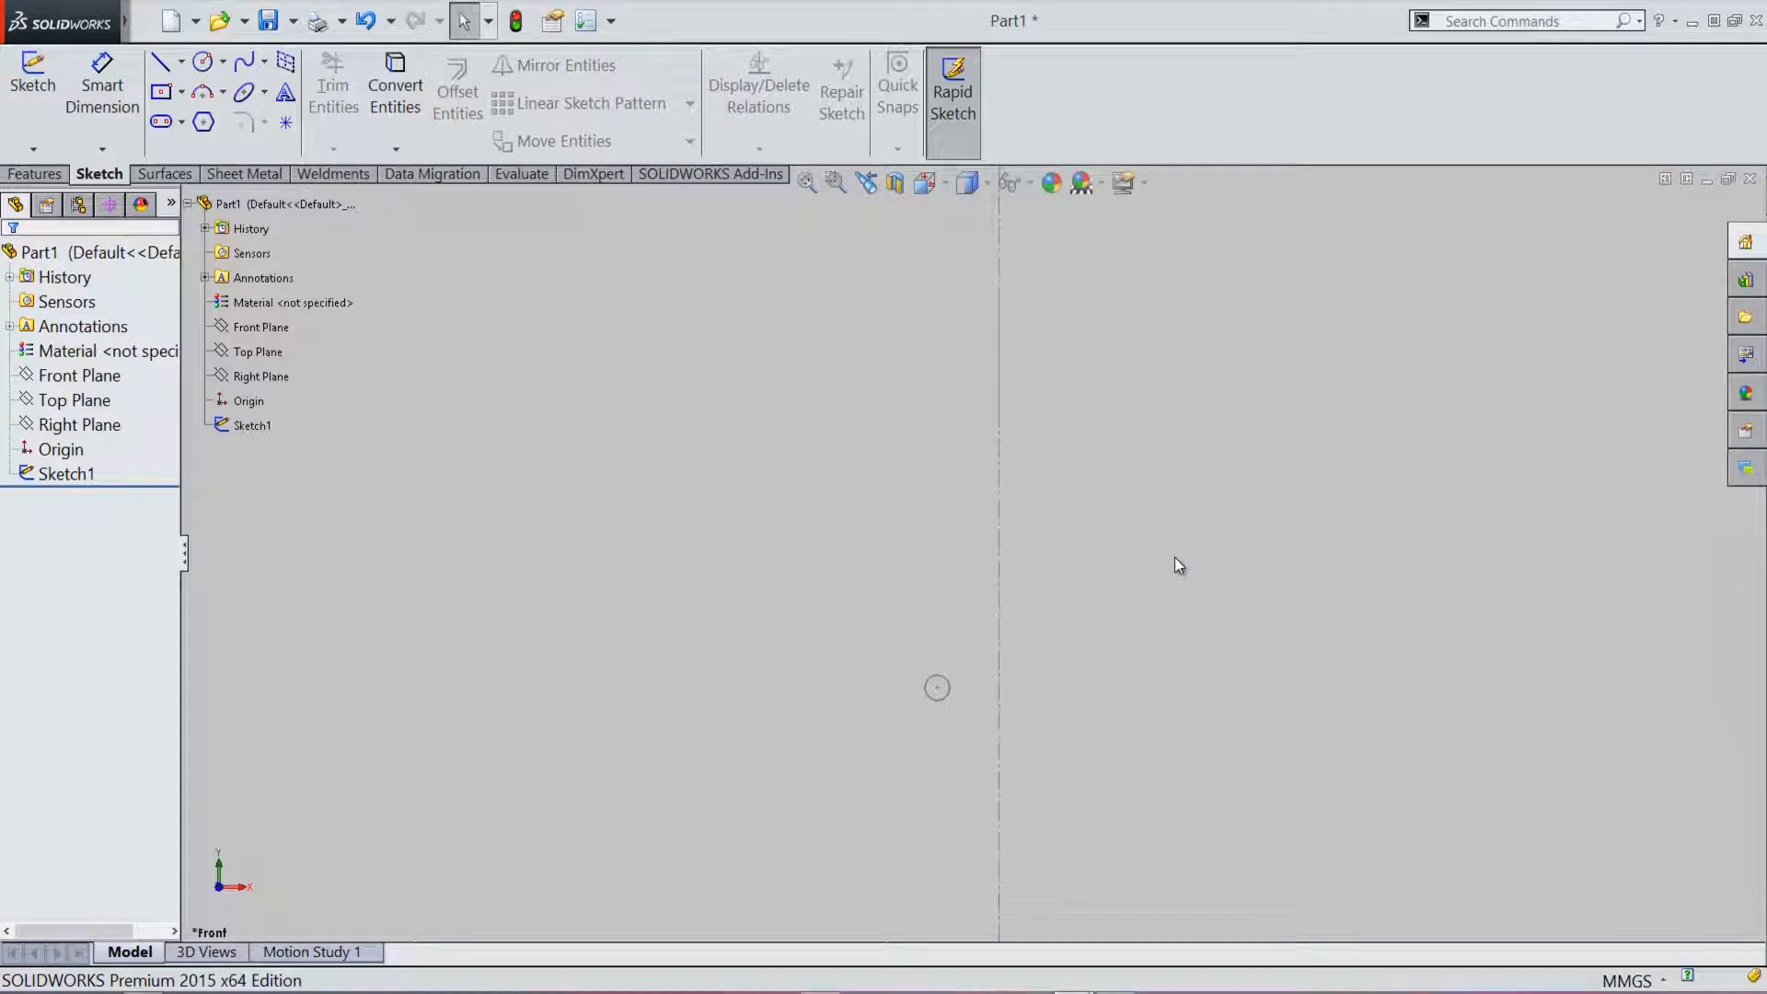
left_click(1145, 589)
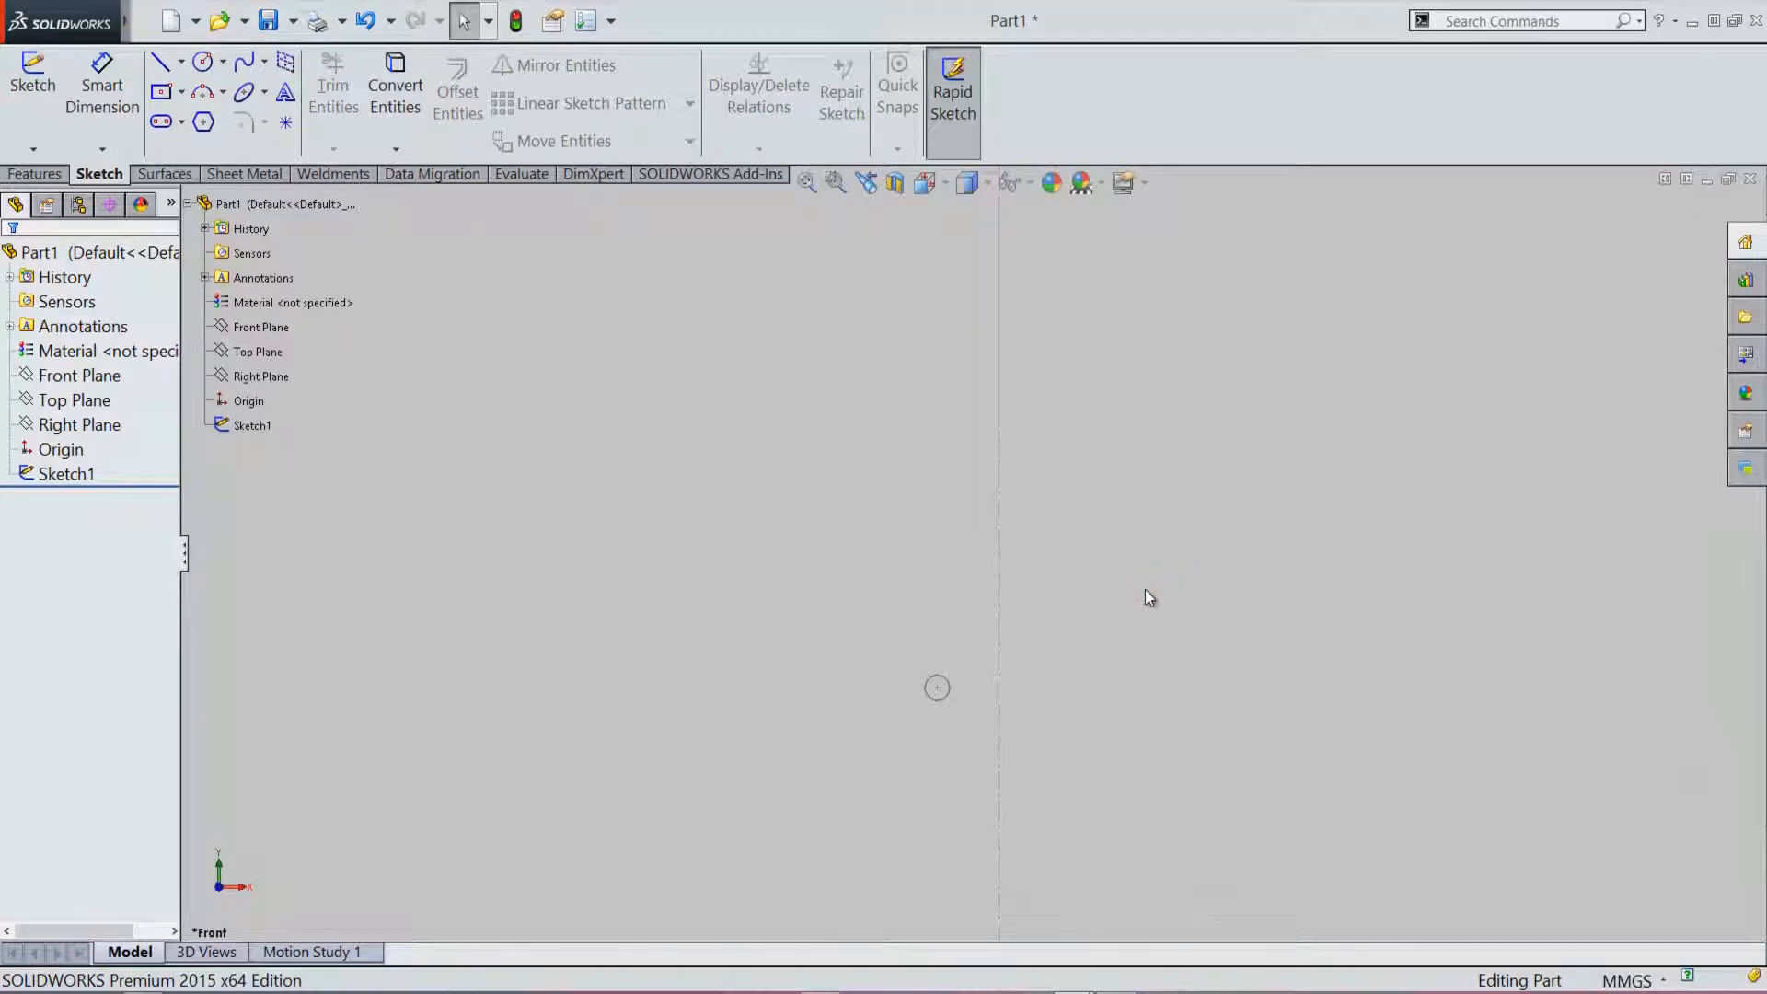
left_click(946, 184)
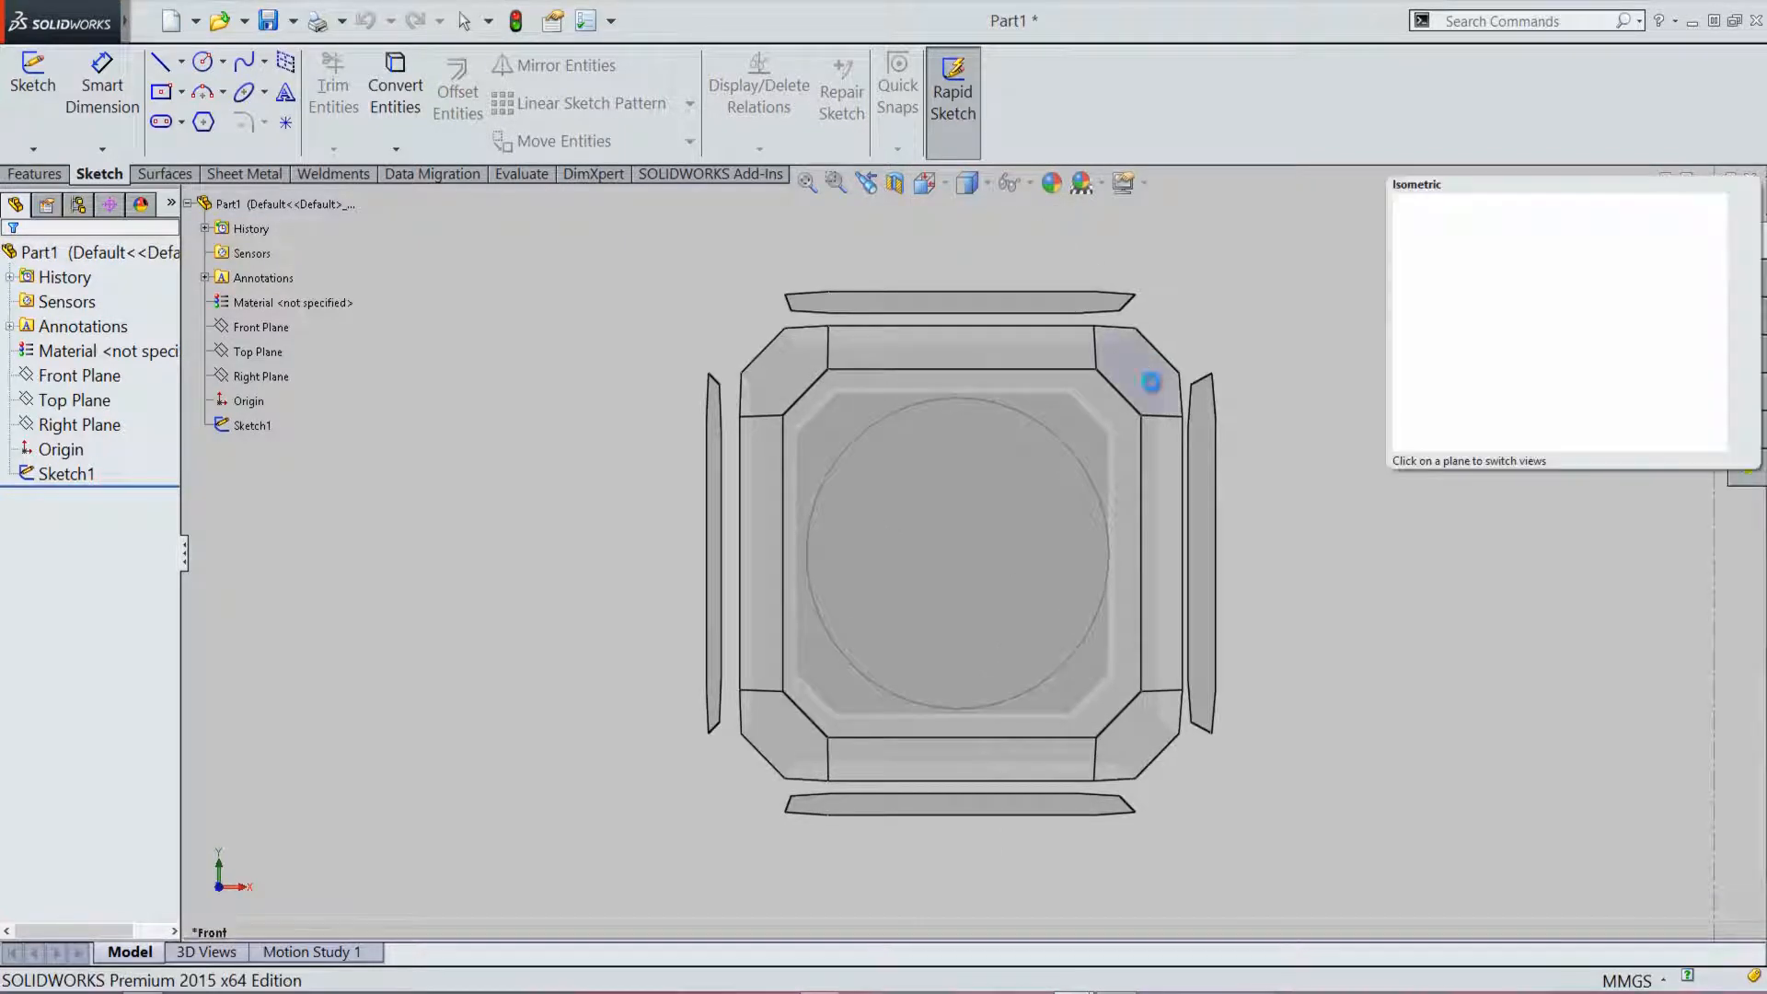
left_click(1151, 391)
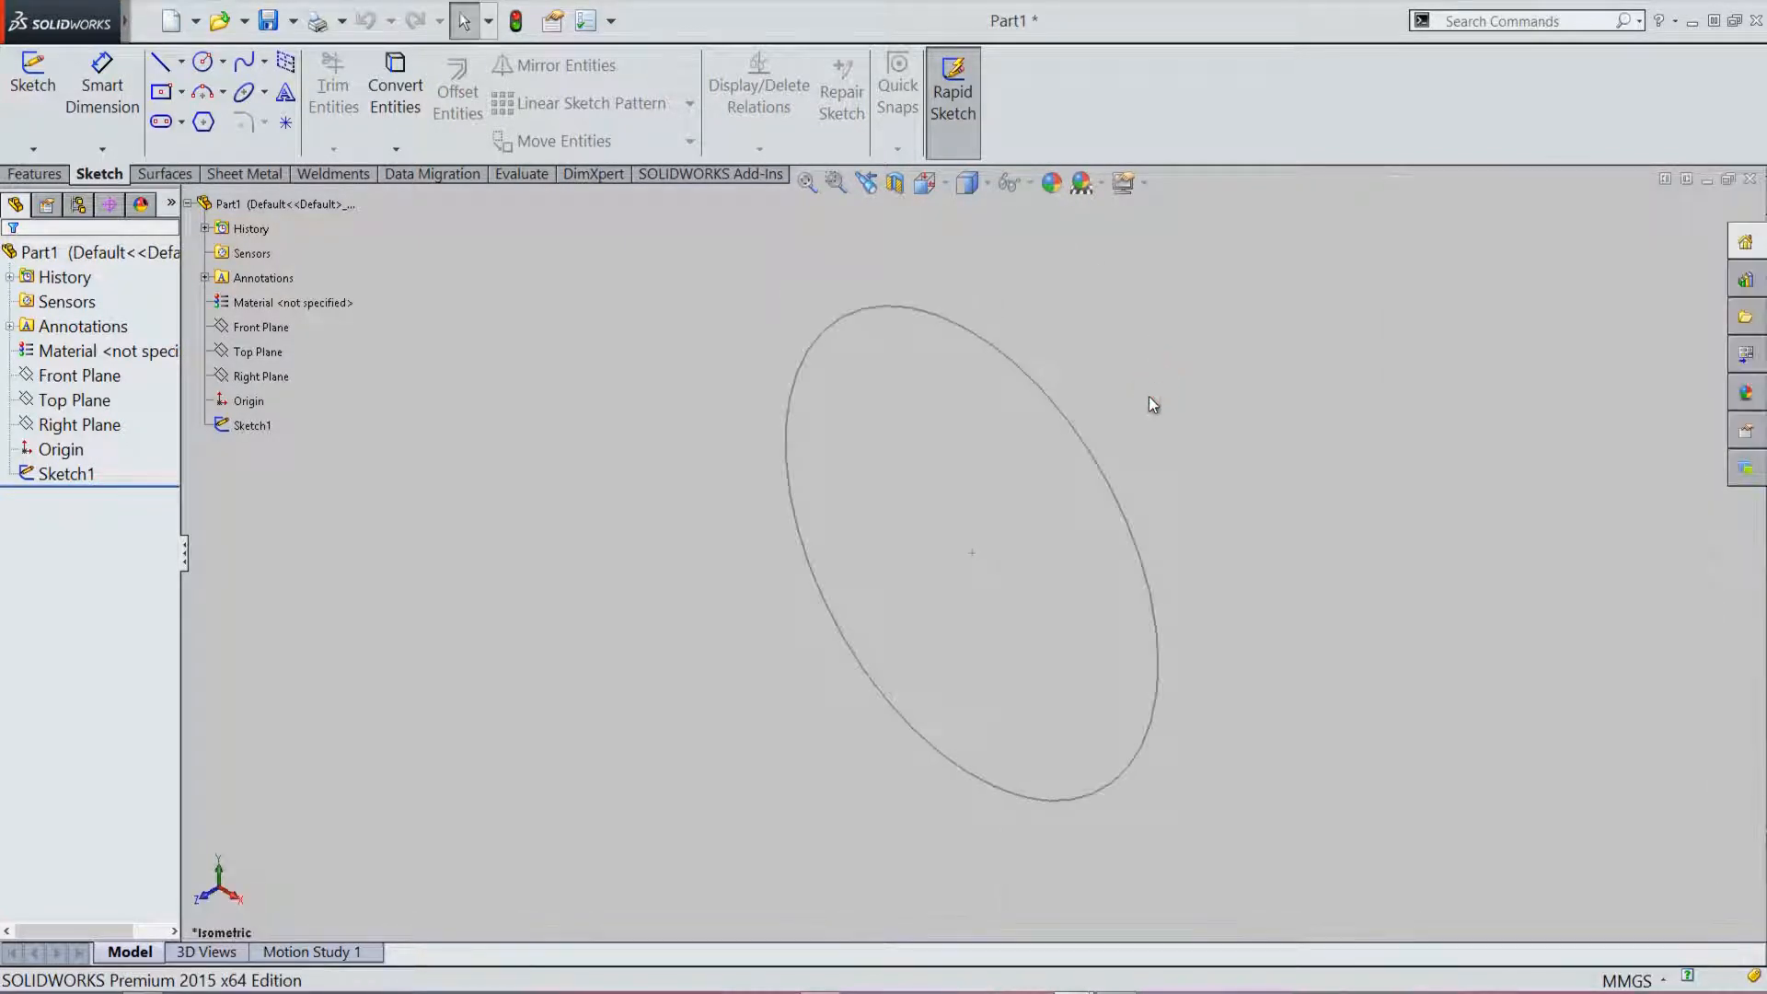
scroll(694, 609, "up", 6)
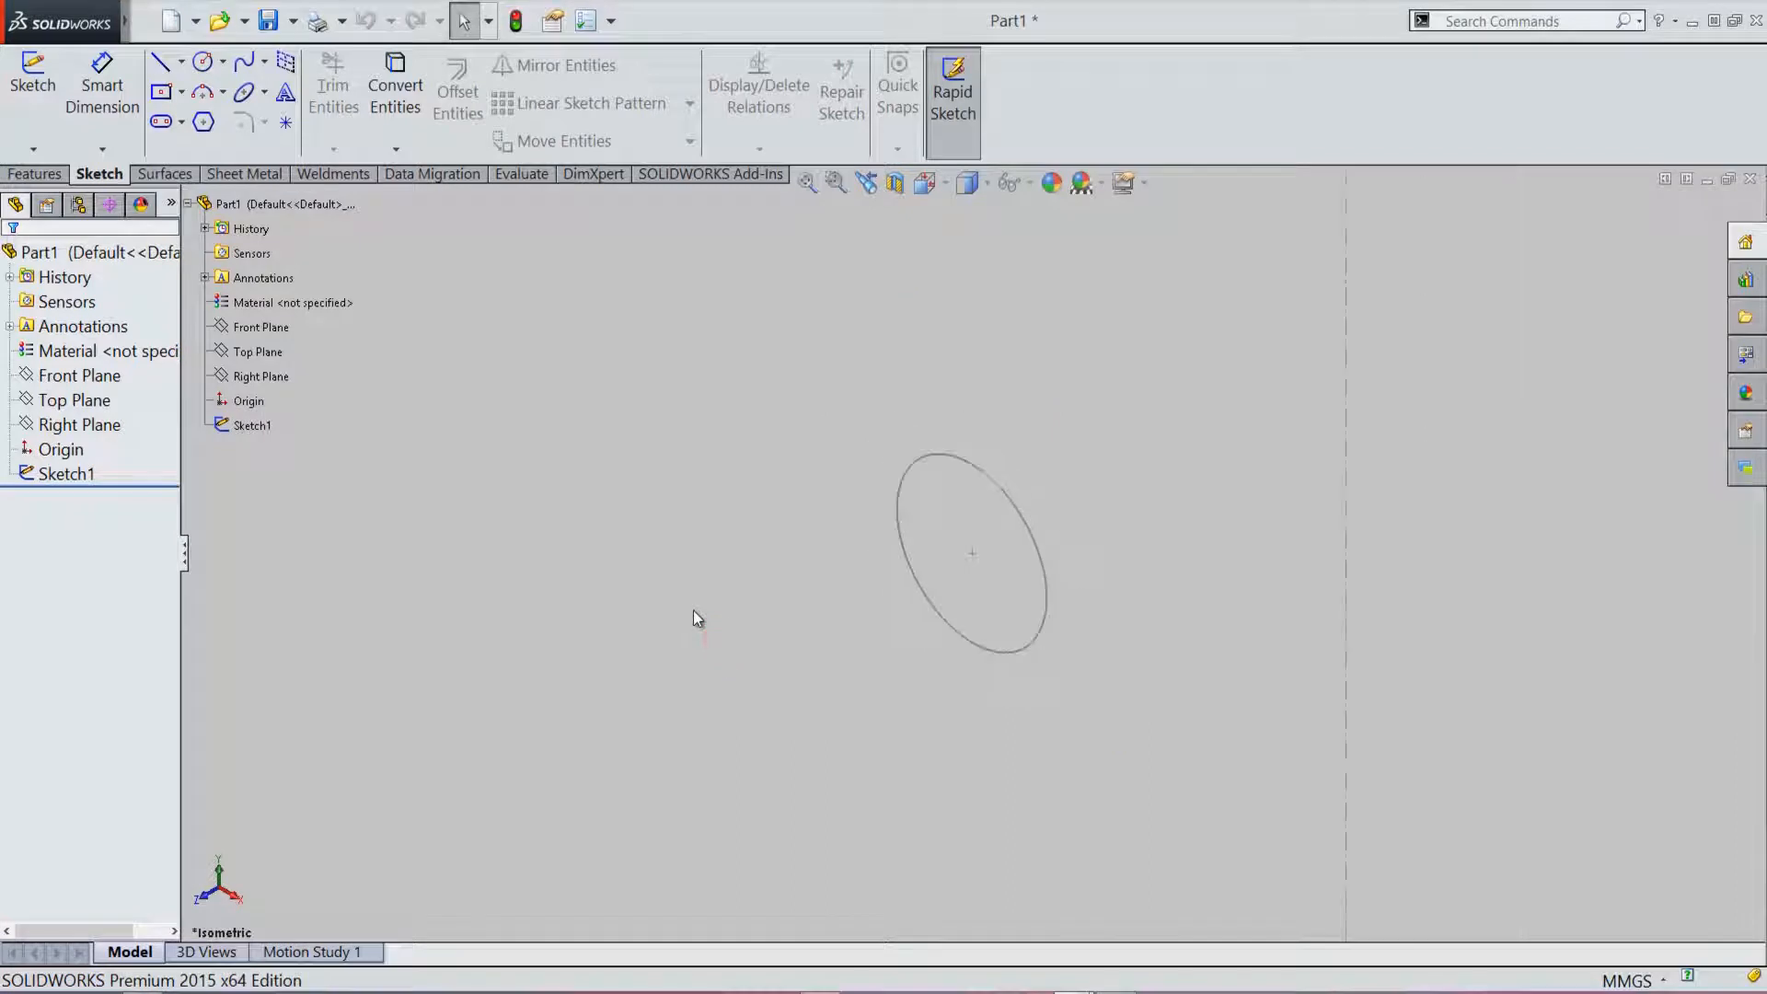
left_click(695, 608)
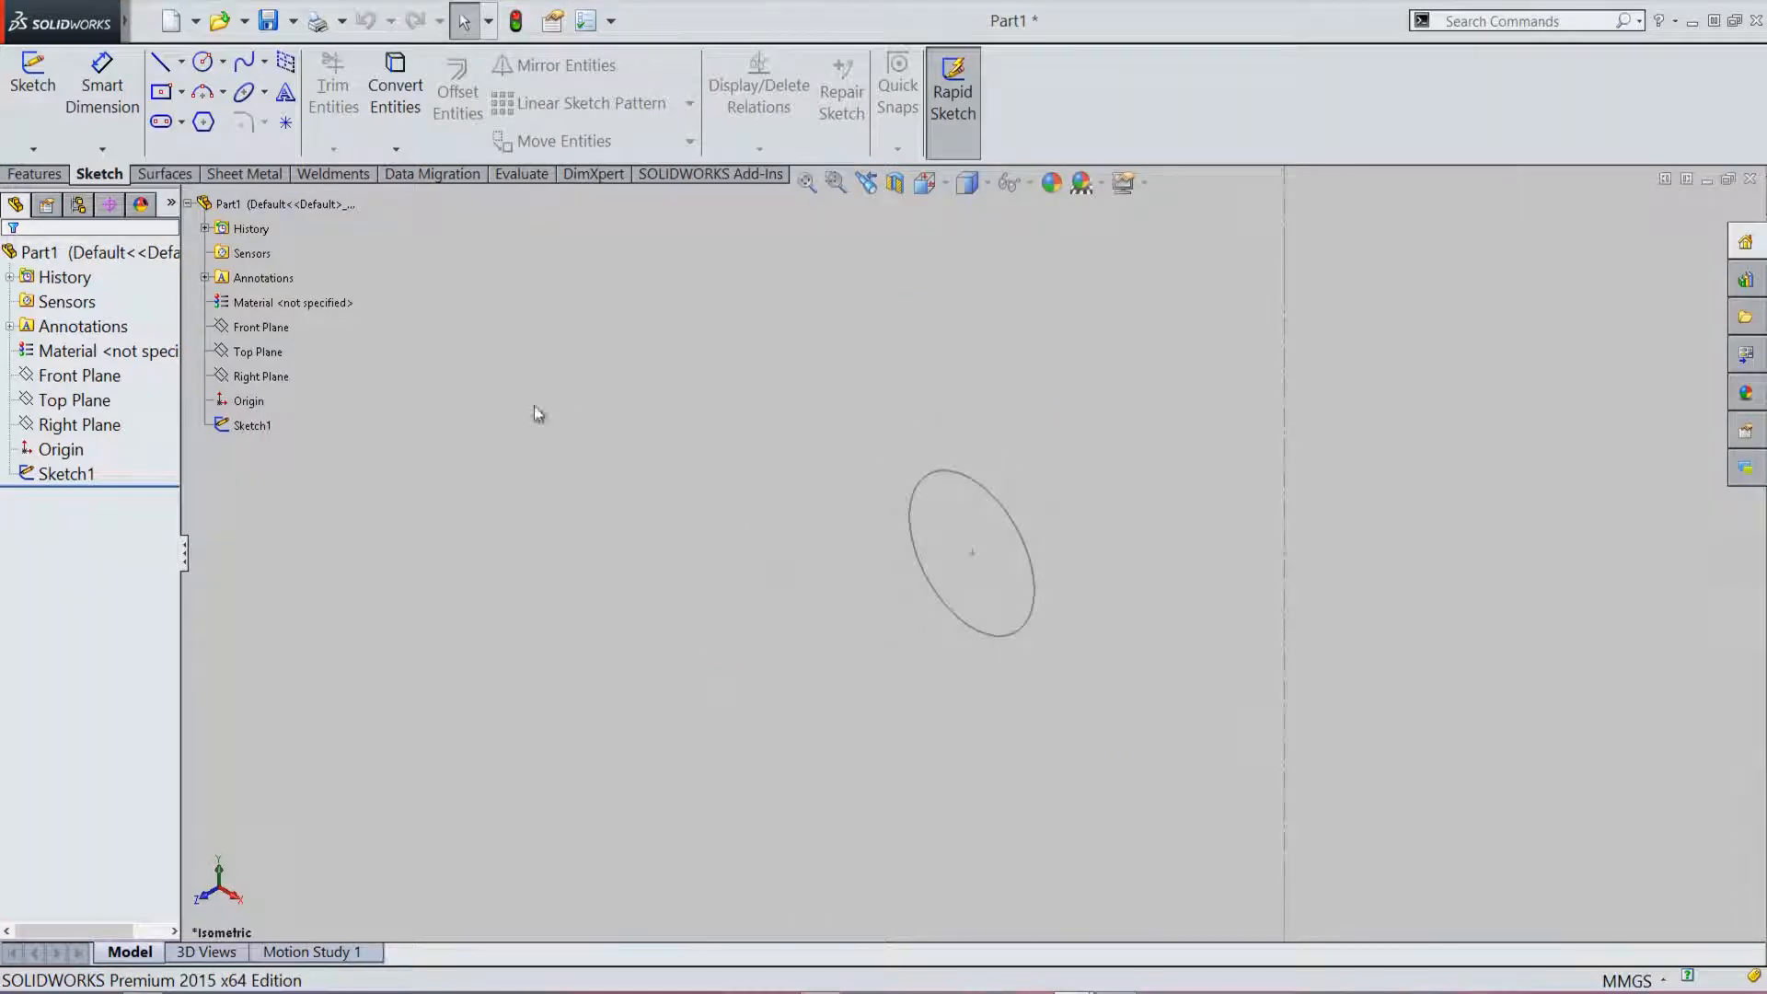
Step: Create a reference plane parallel to the Top Plane and coincident with the centre point of the 30 mm circle
left_click(267, 354)
scroll(558, 477, "up", 8)
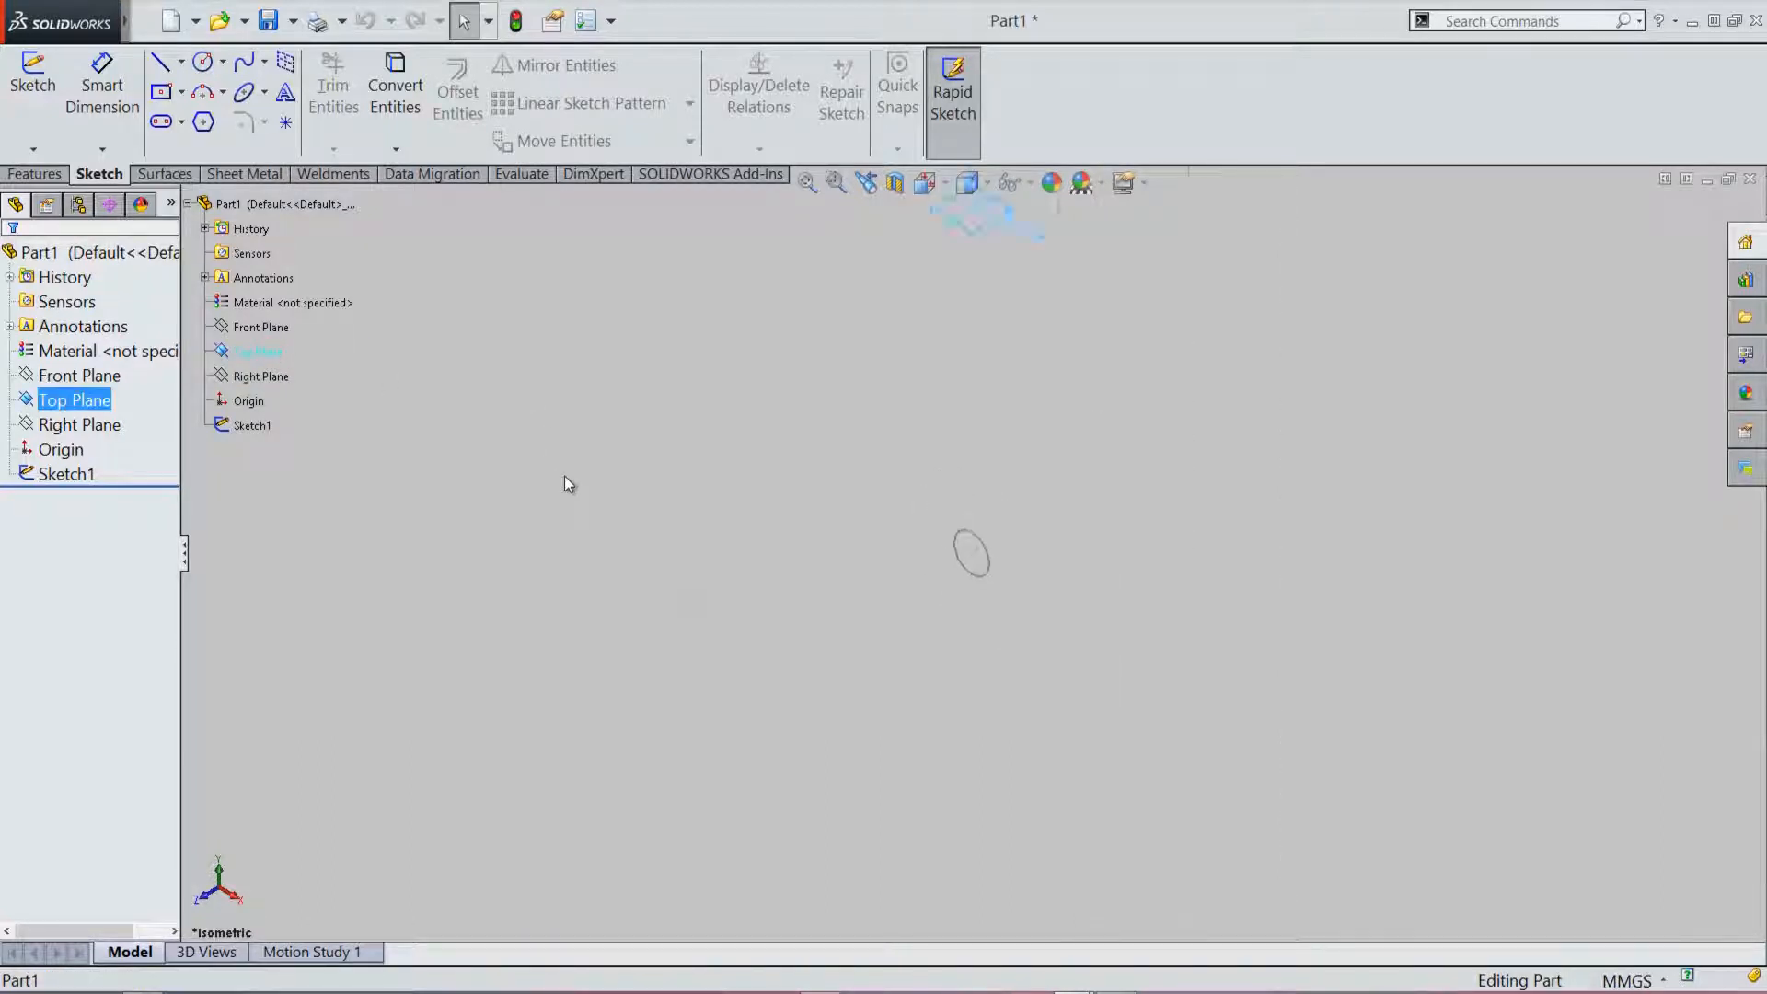
scroll(972, 330, "down", 4)
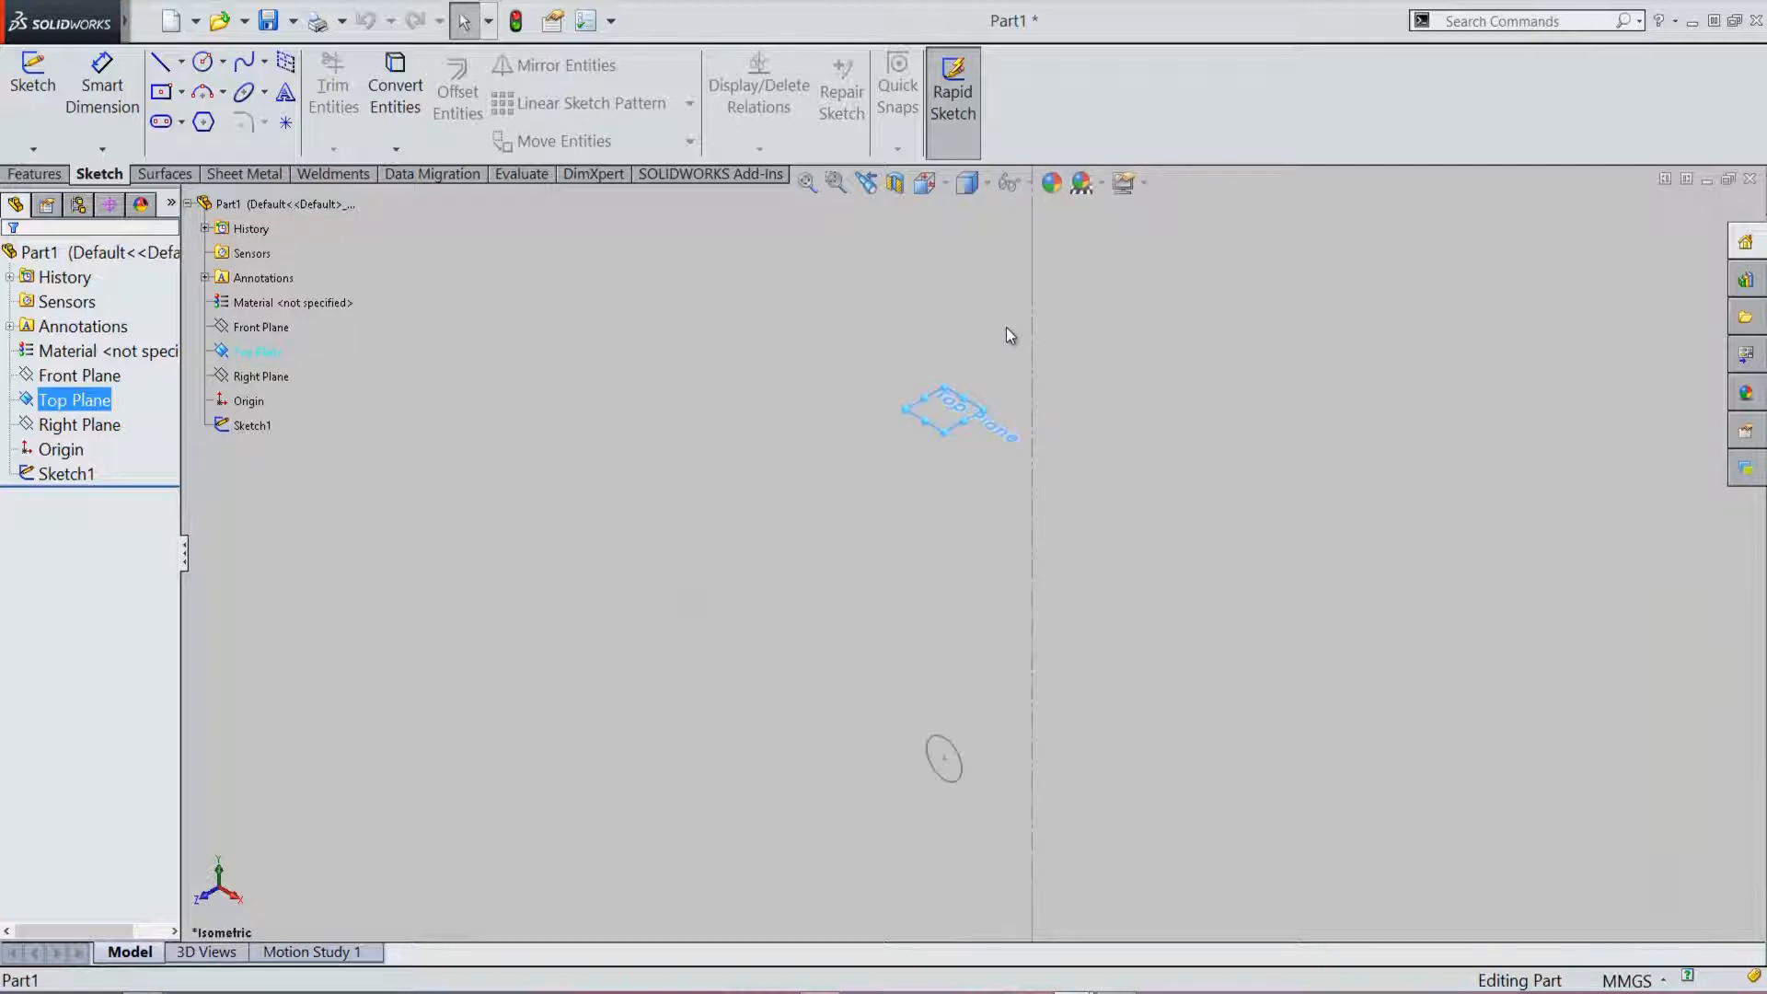
left_click(37, 174)
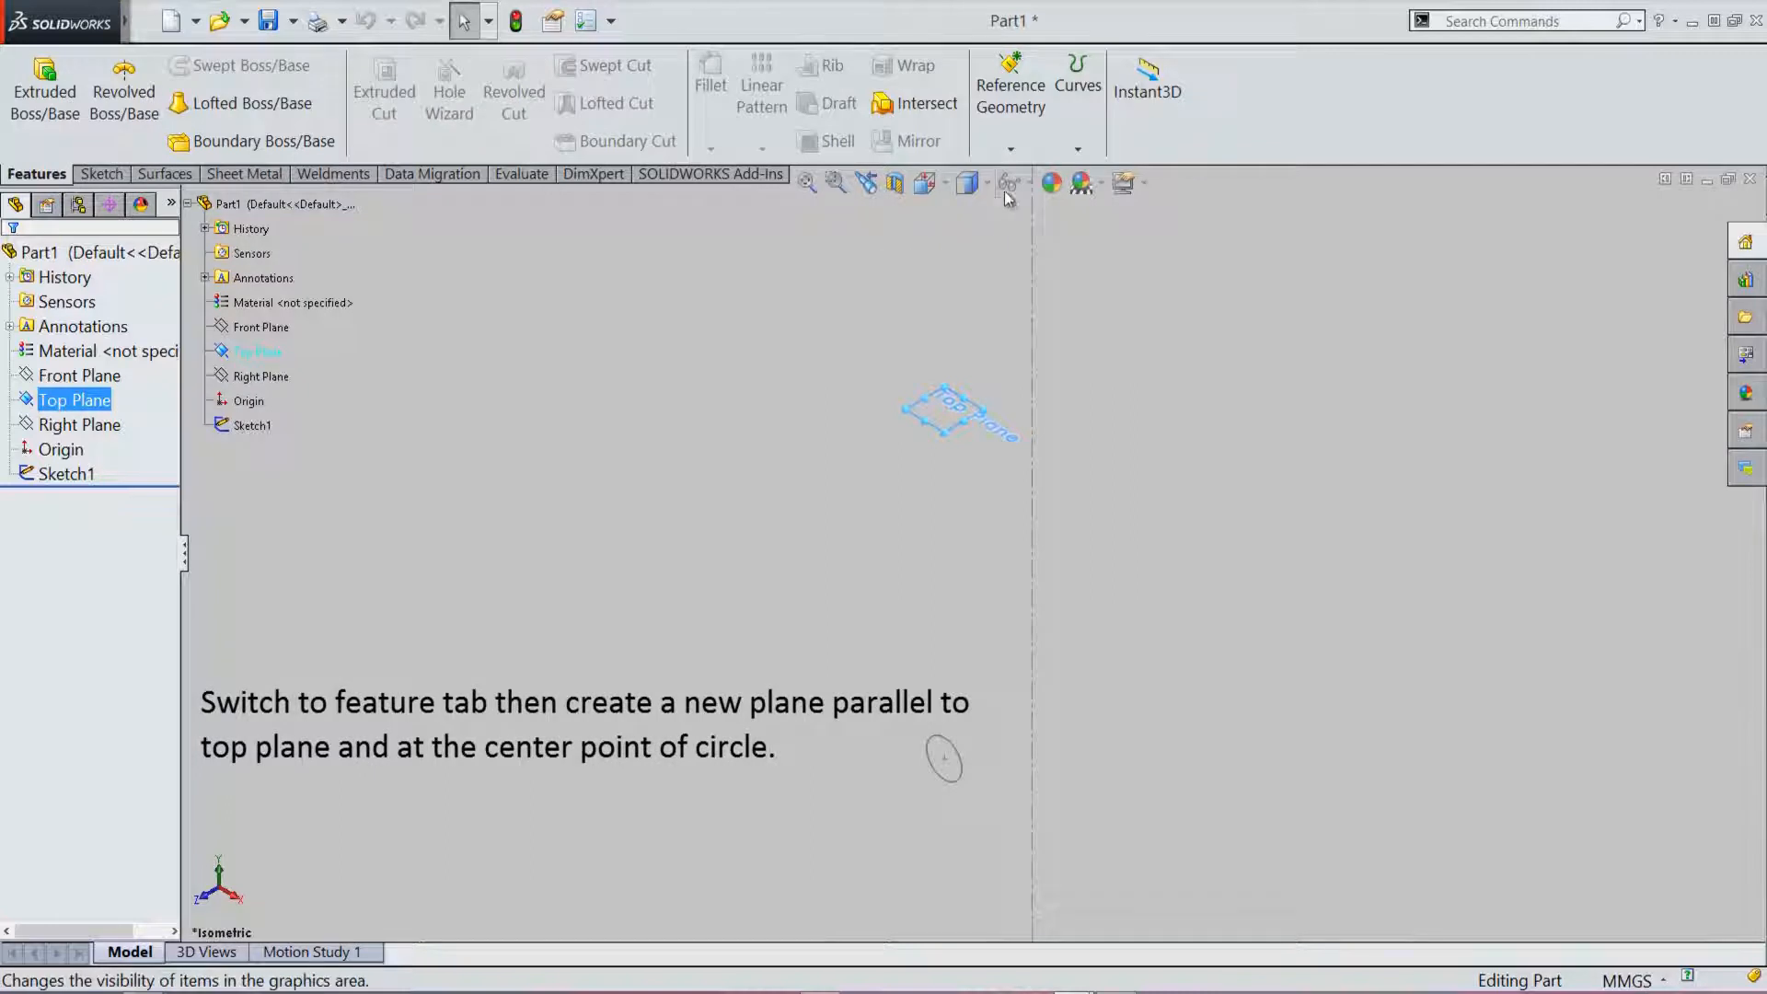
left_click(1015, 150)
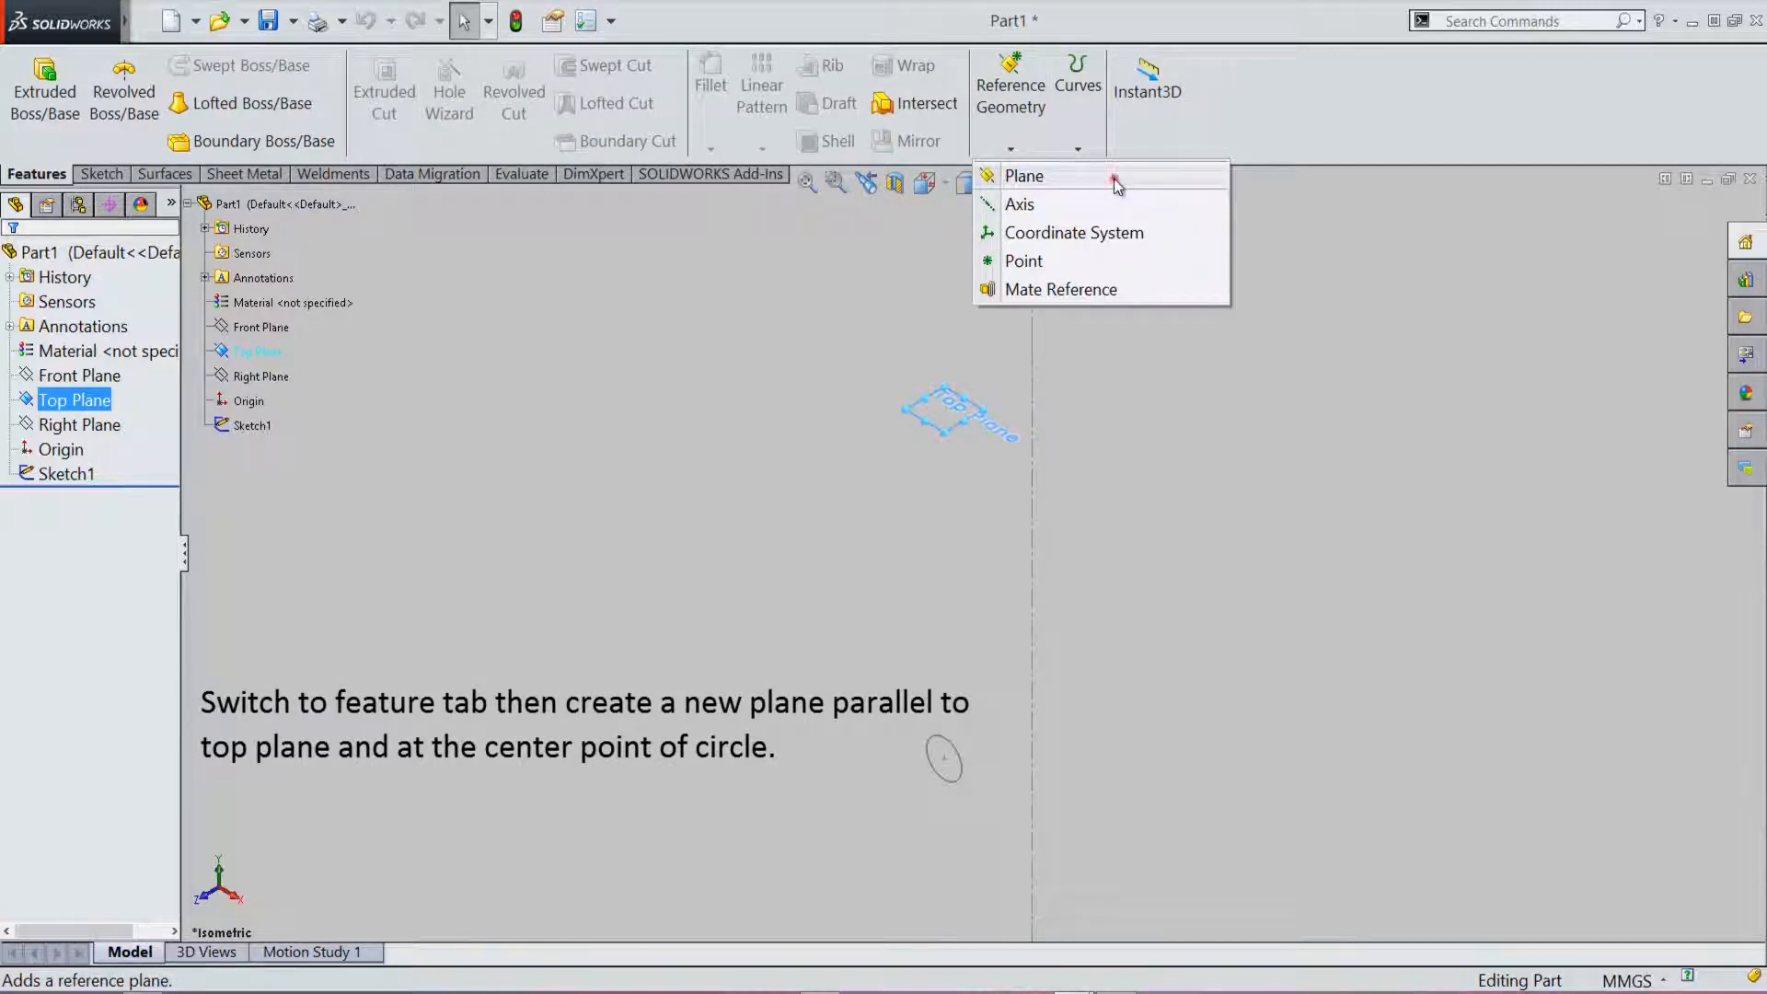
left_click(1116, 177)
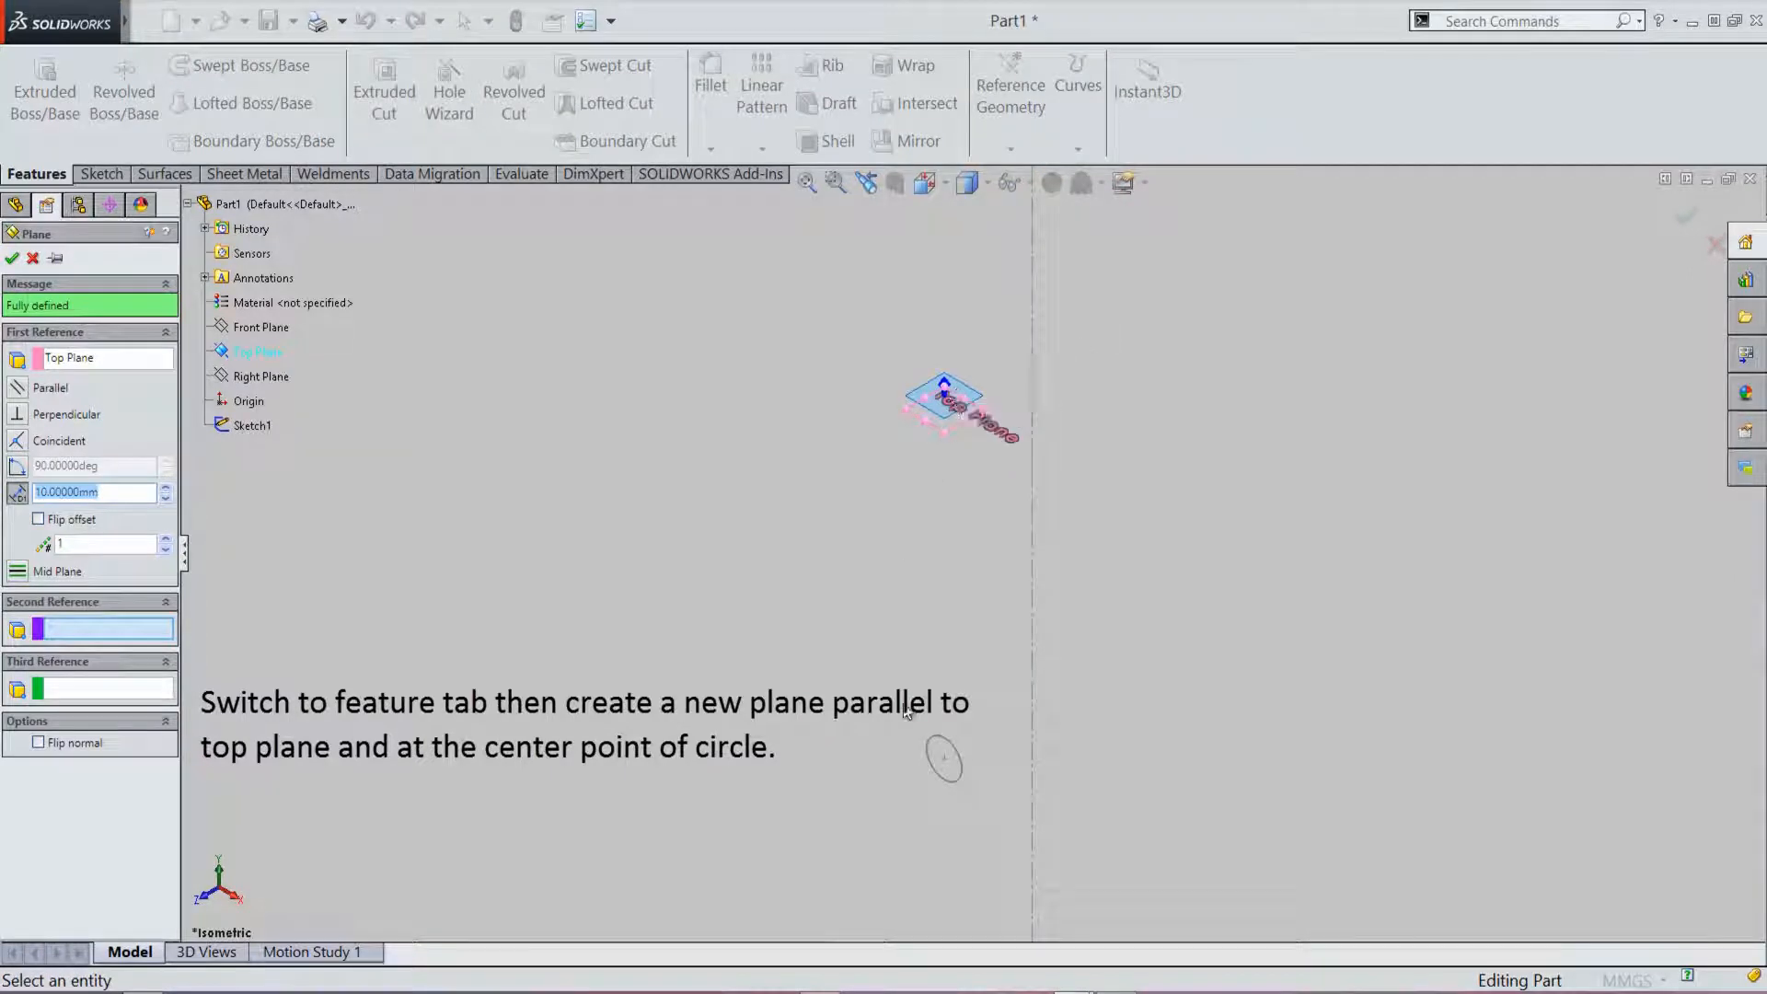
left_click(945, 762)
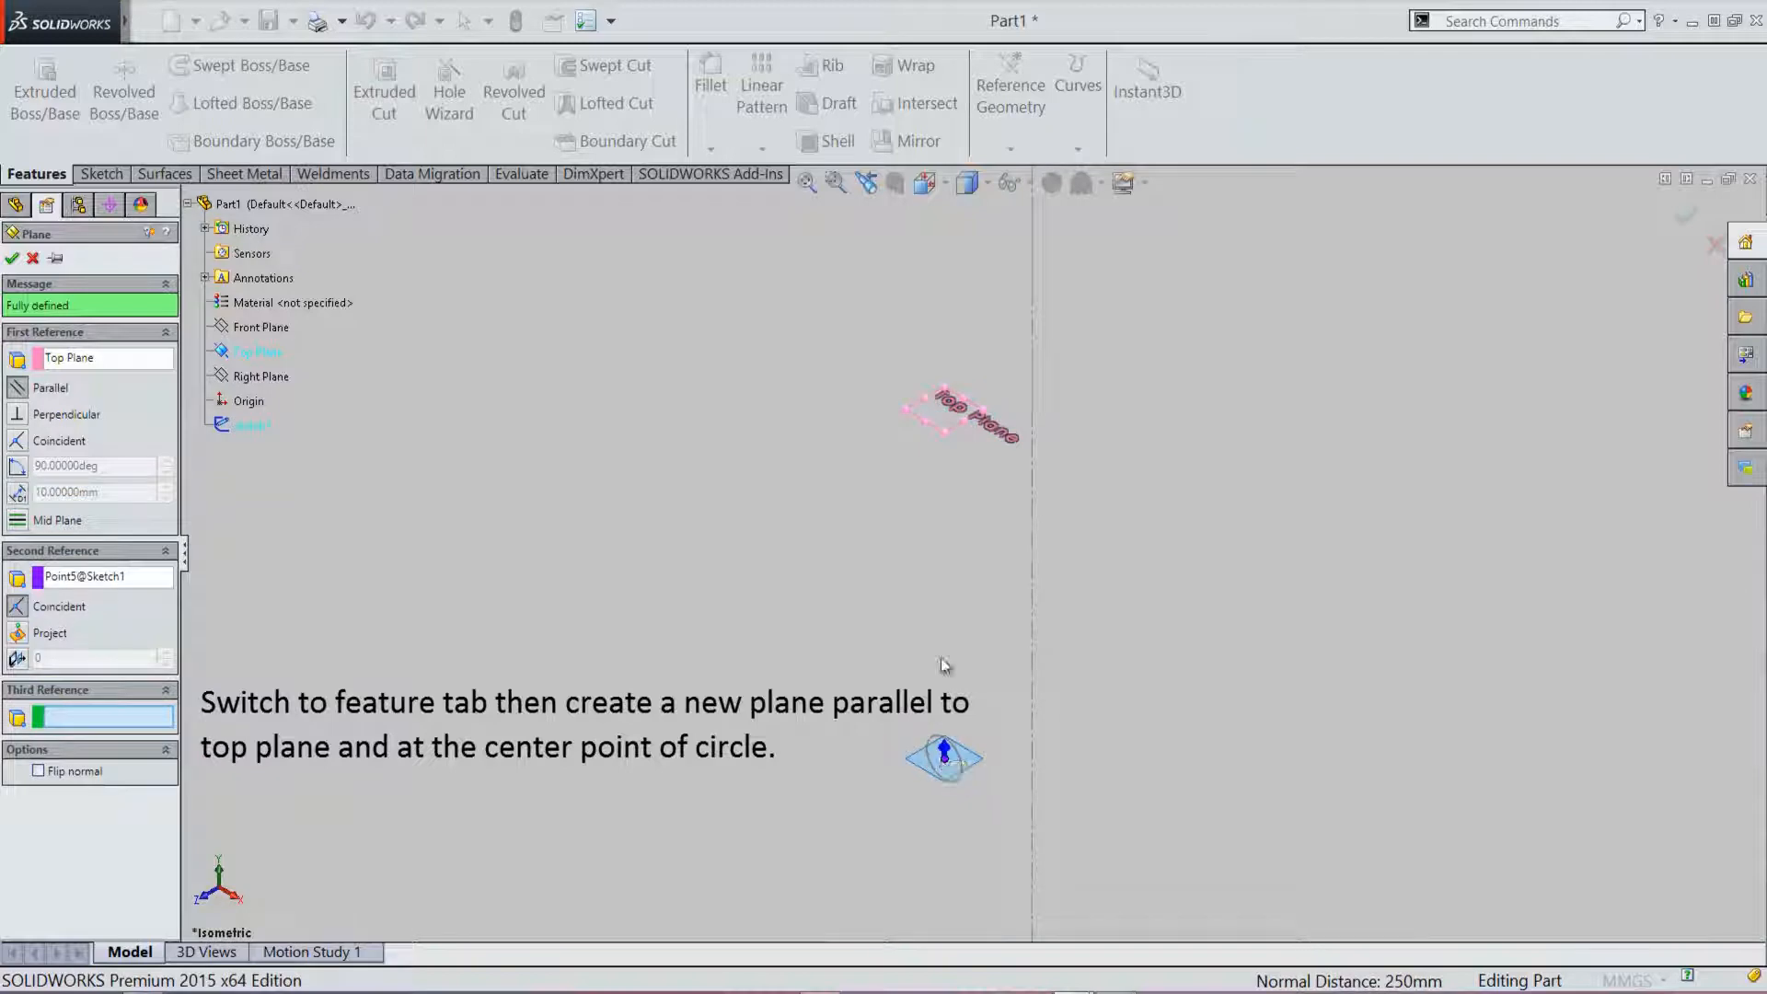
right_click(1183, 428)
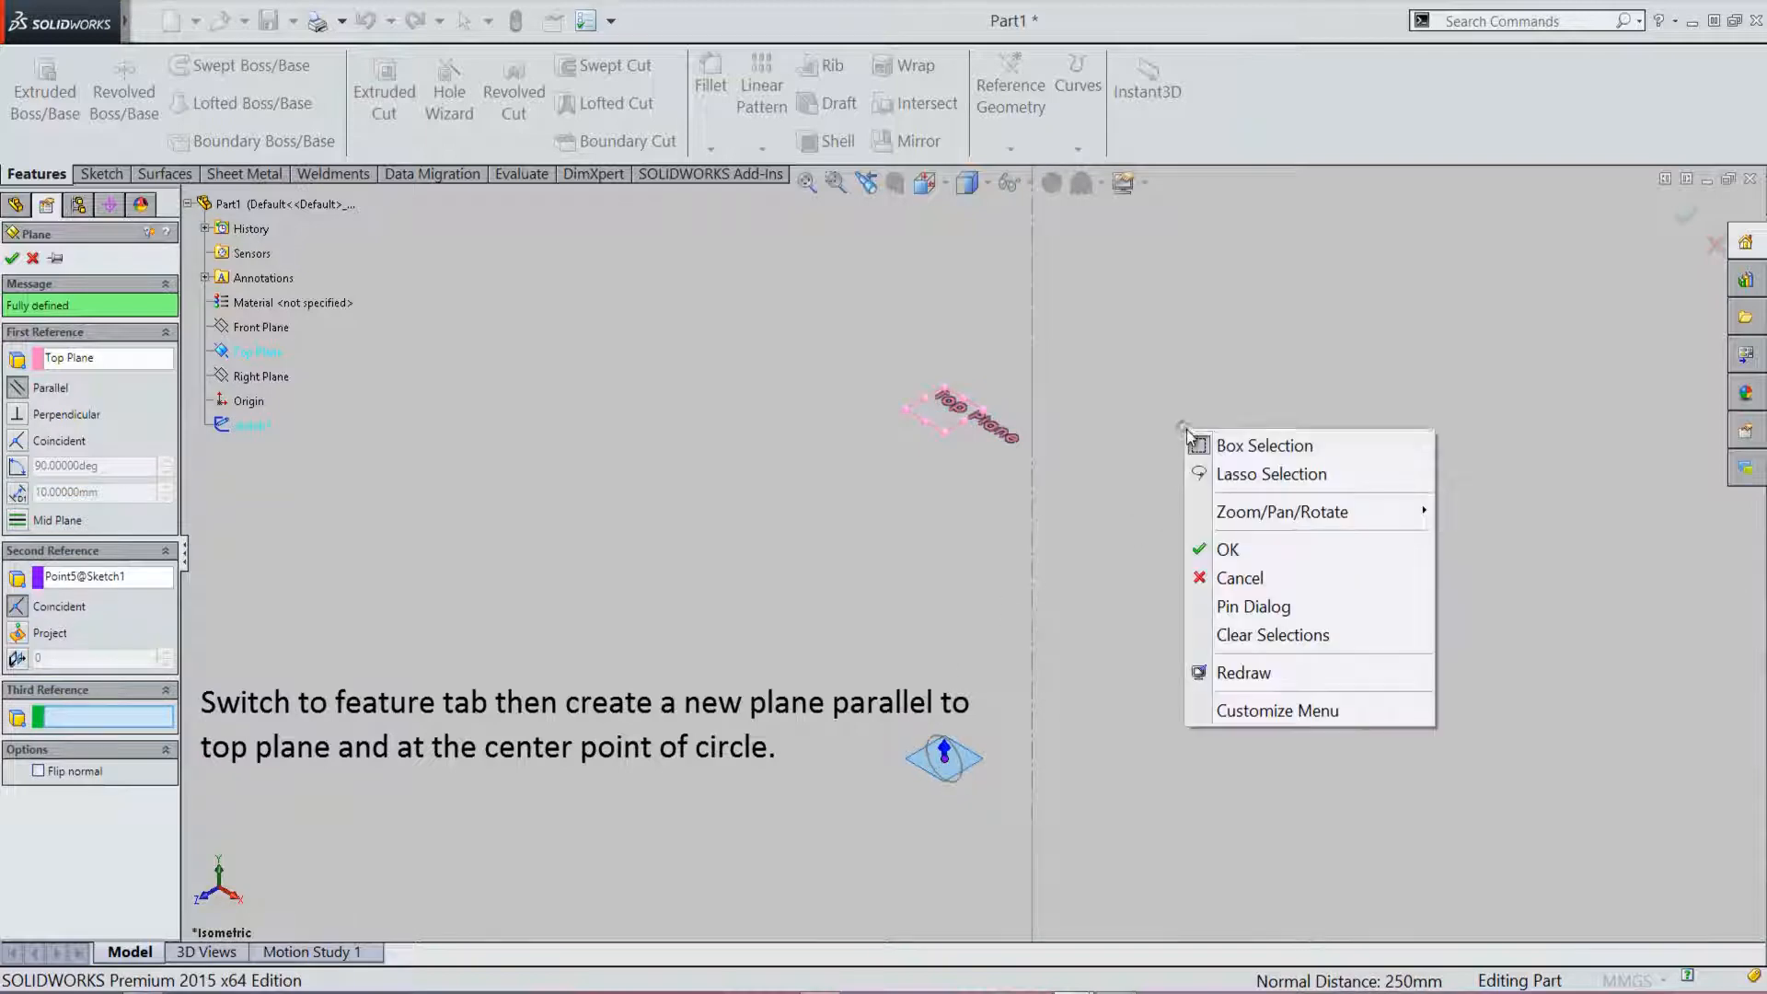
left_click(1225, 551)
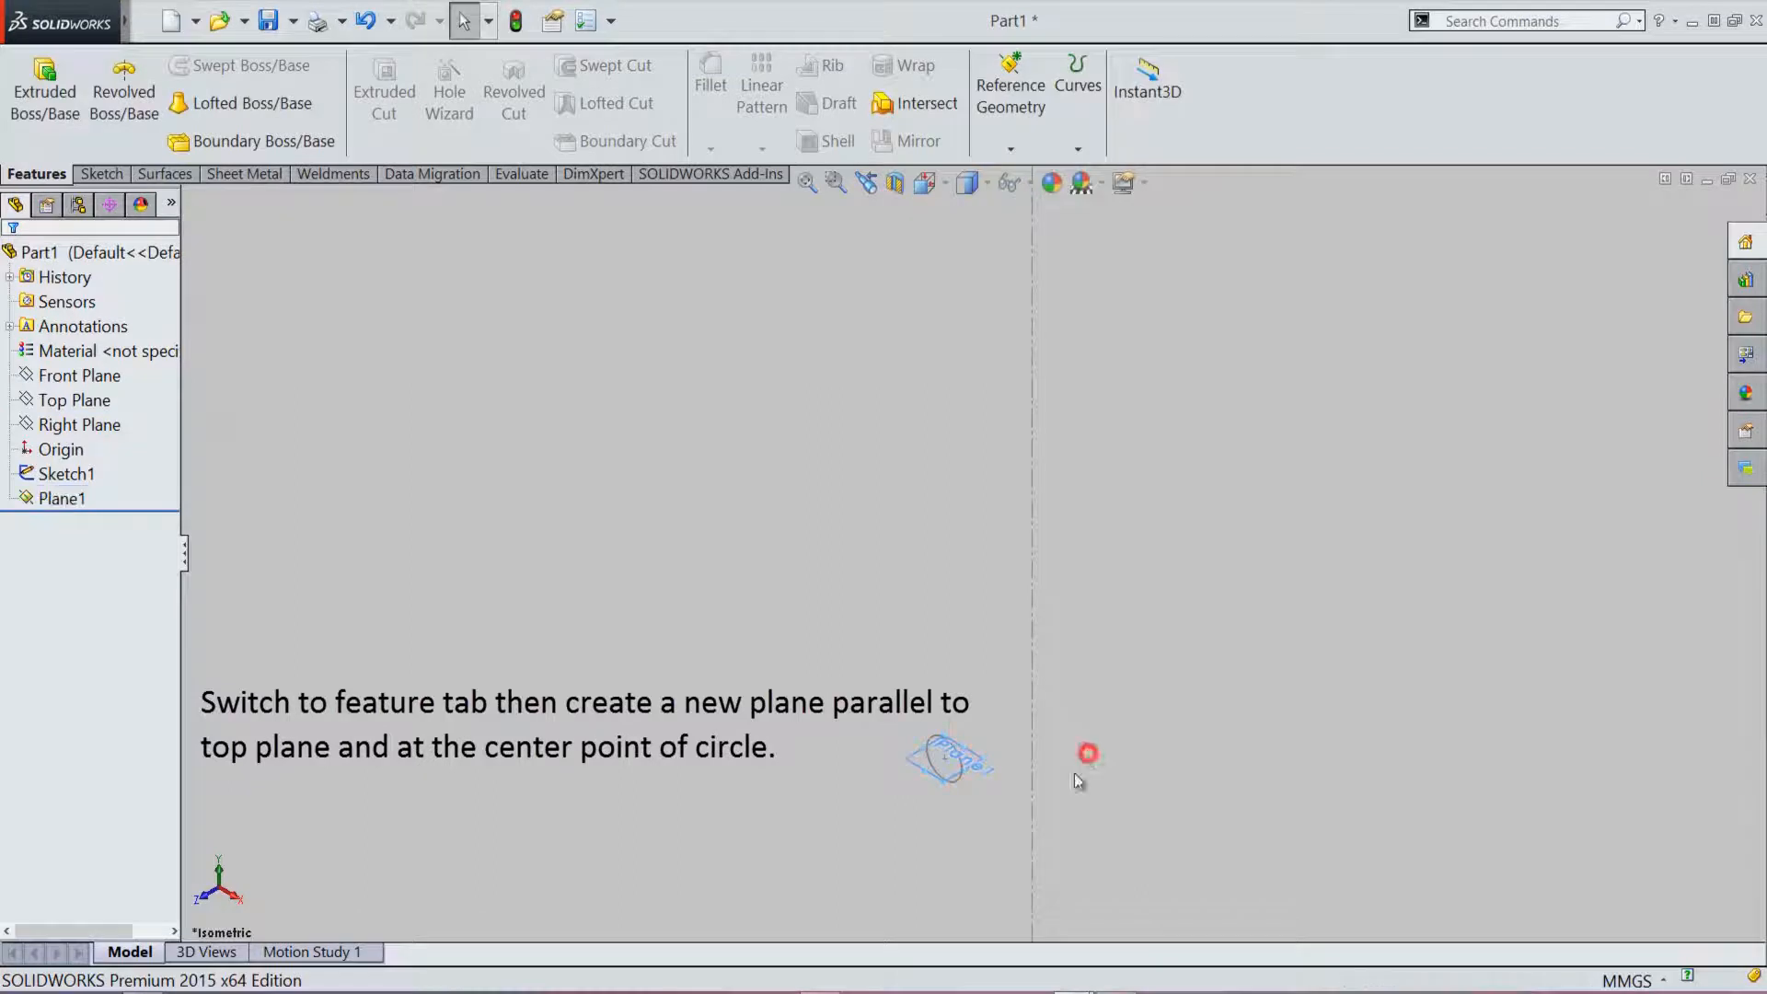
Step: Start a Helix and Spiral on the new plane, sketching its base circle centred on the origin and passing through the small circle's centre
scroll(1033, 759, "up", 3)
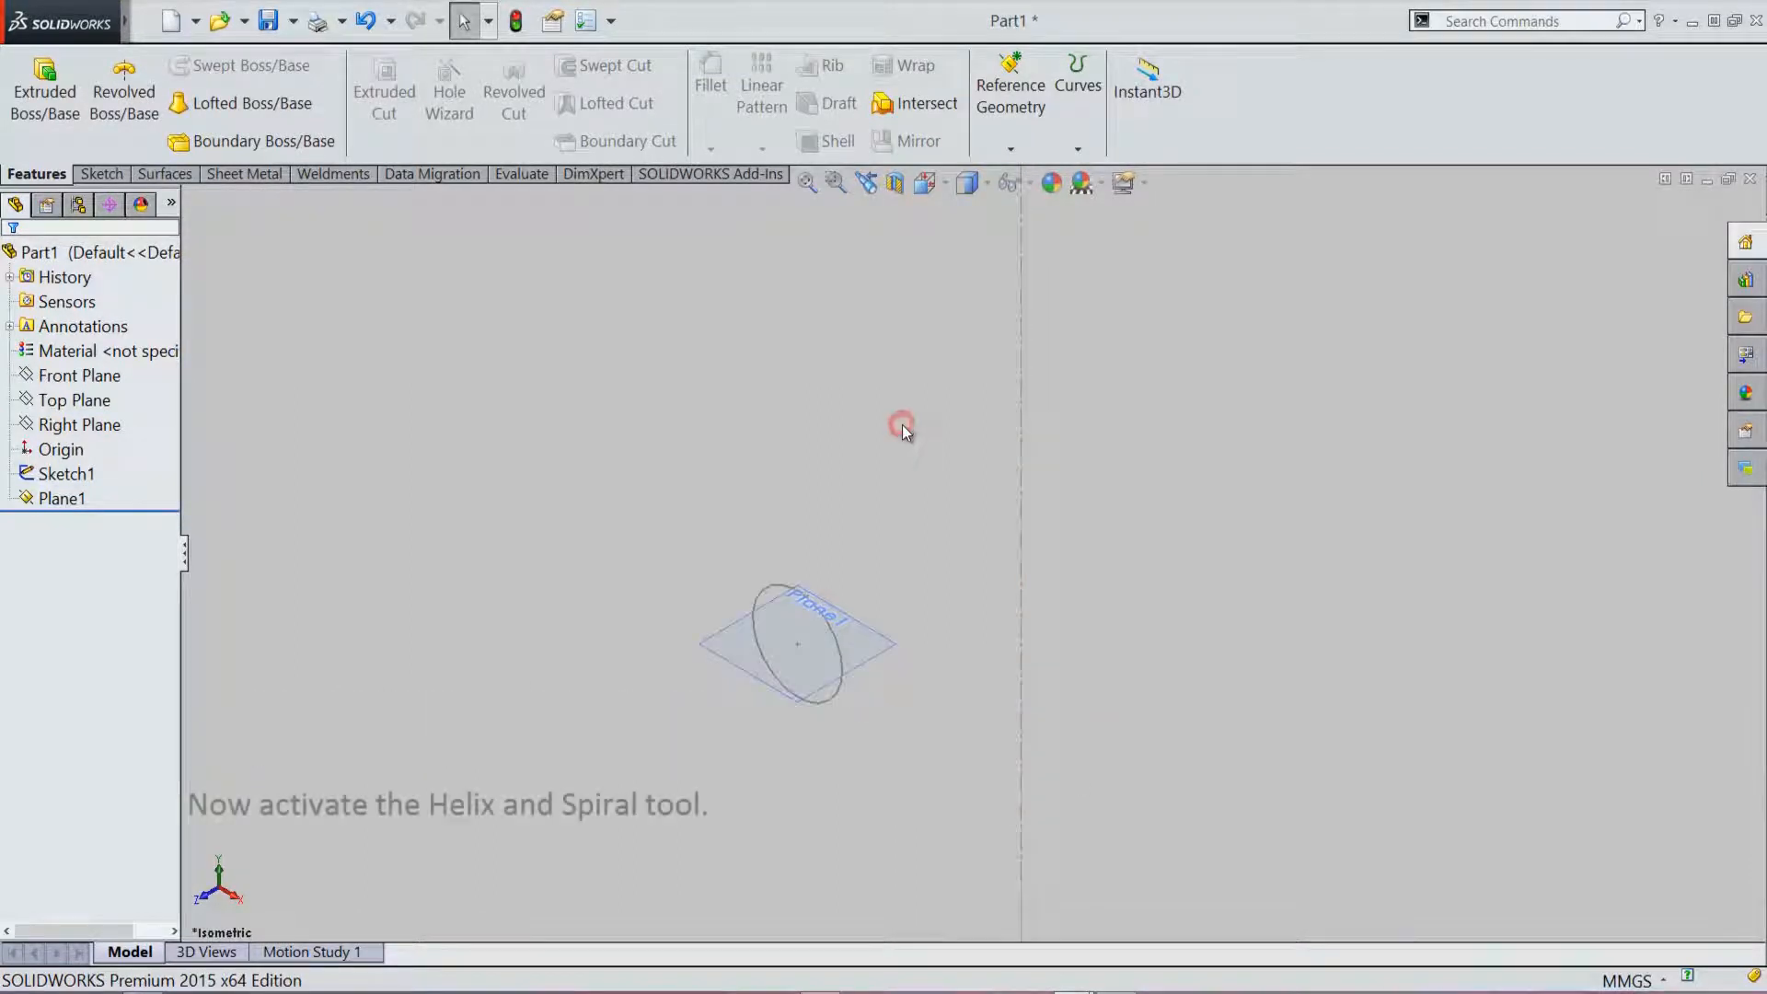
left_click(1079, 149)
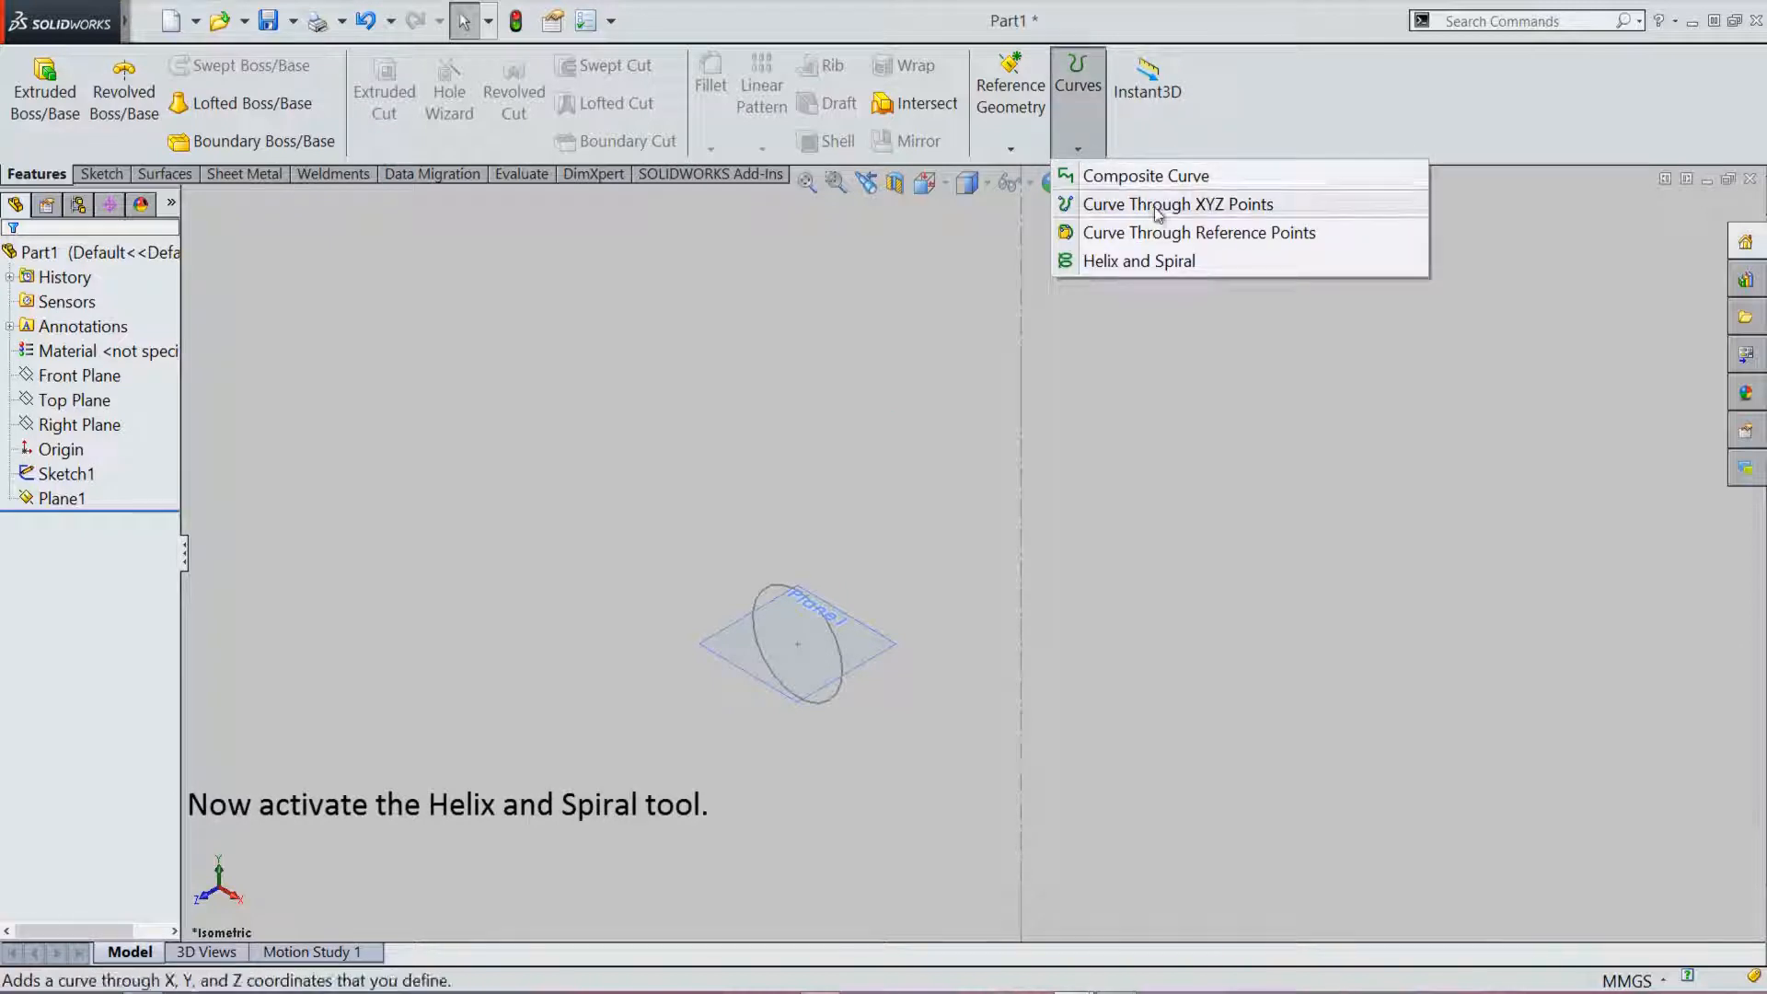
left_click(1224, 261)
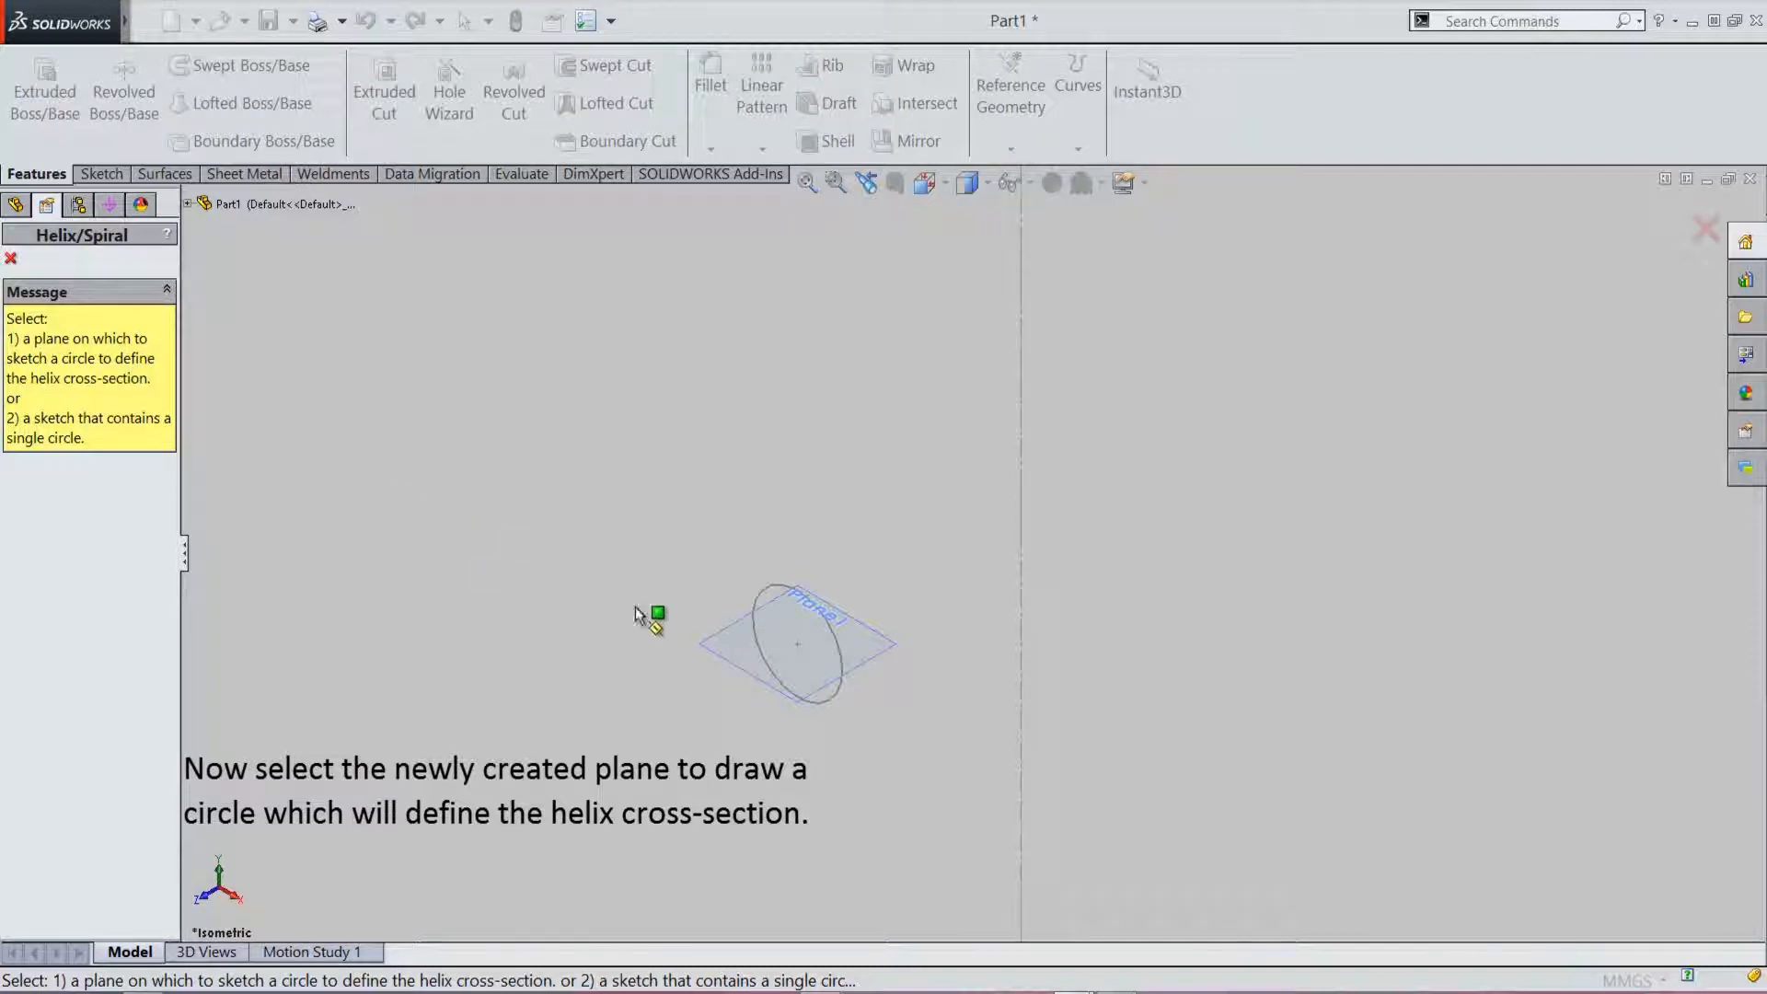
left_click(719, 641)
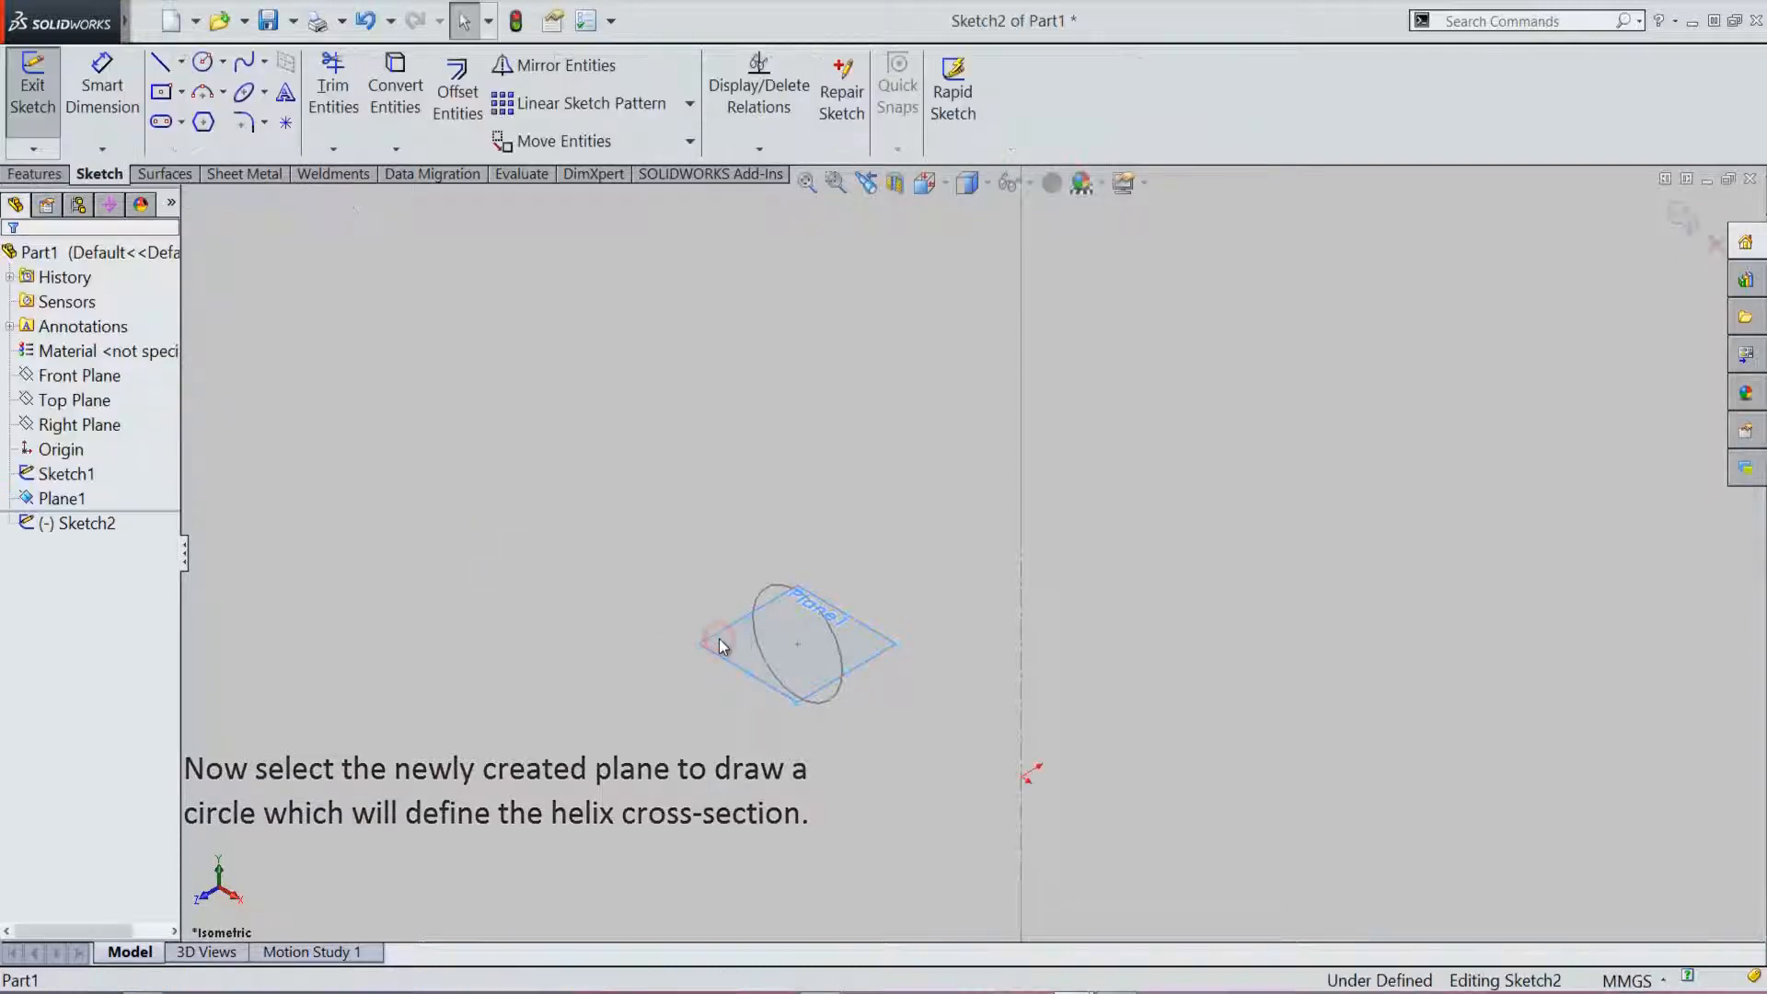
right_click(742, 322)
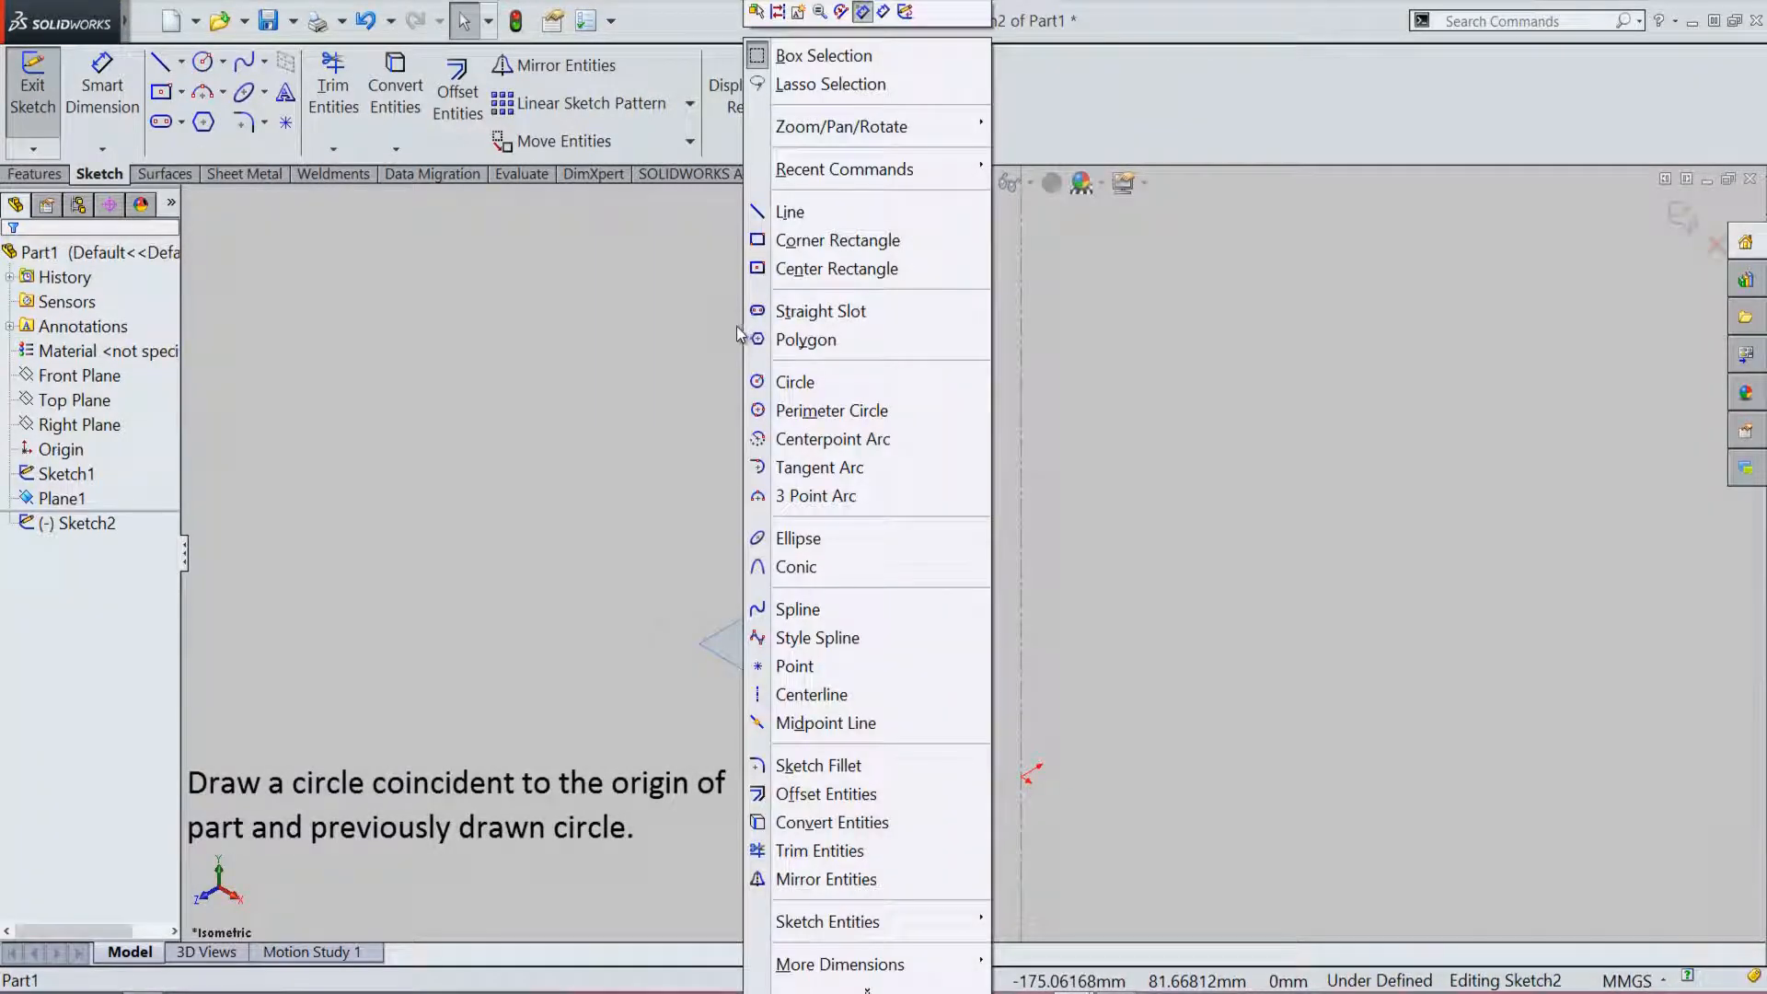
left_click(856, 391)
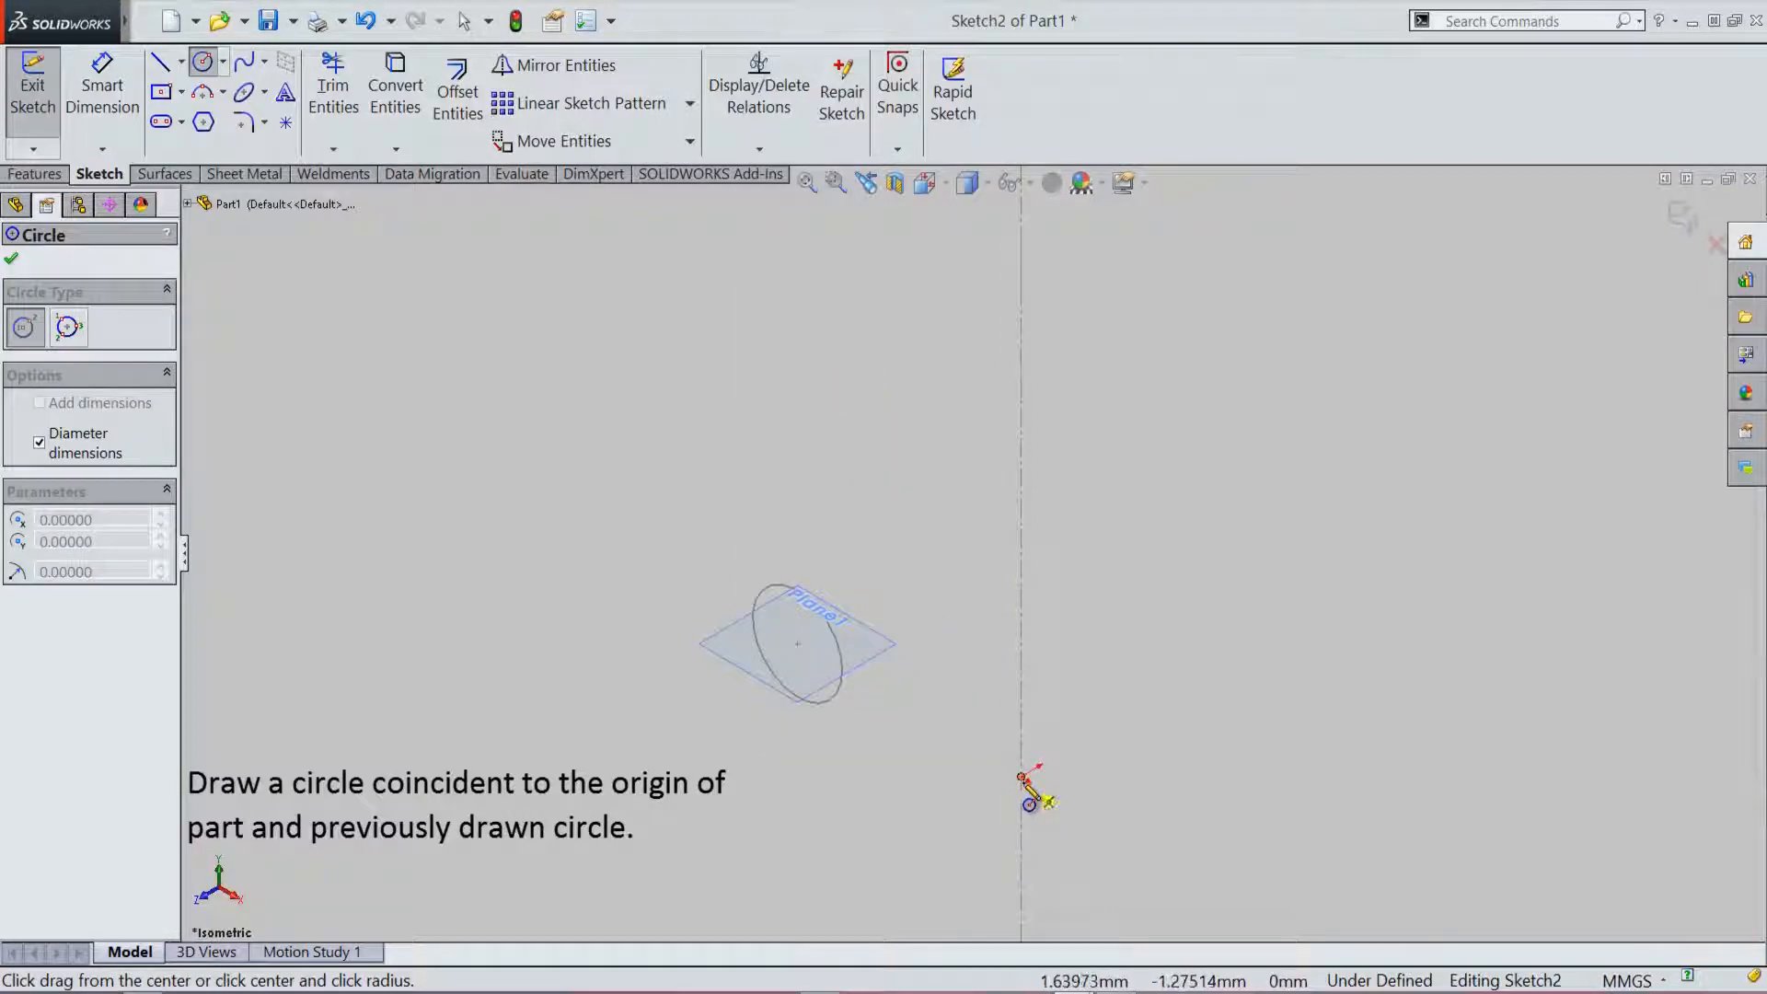
left_click(1024, 776)
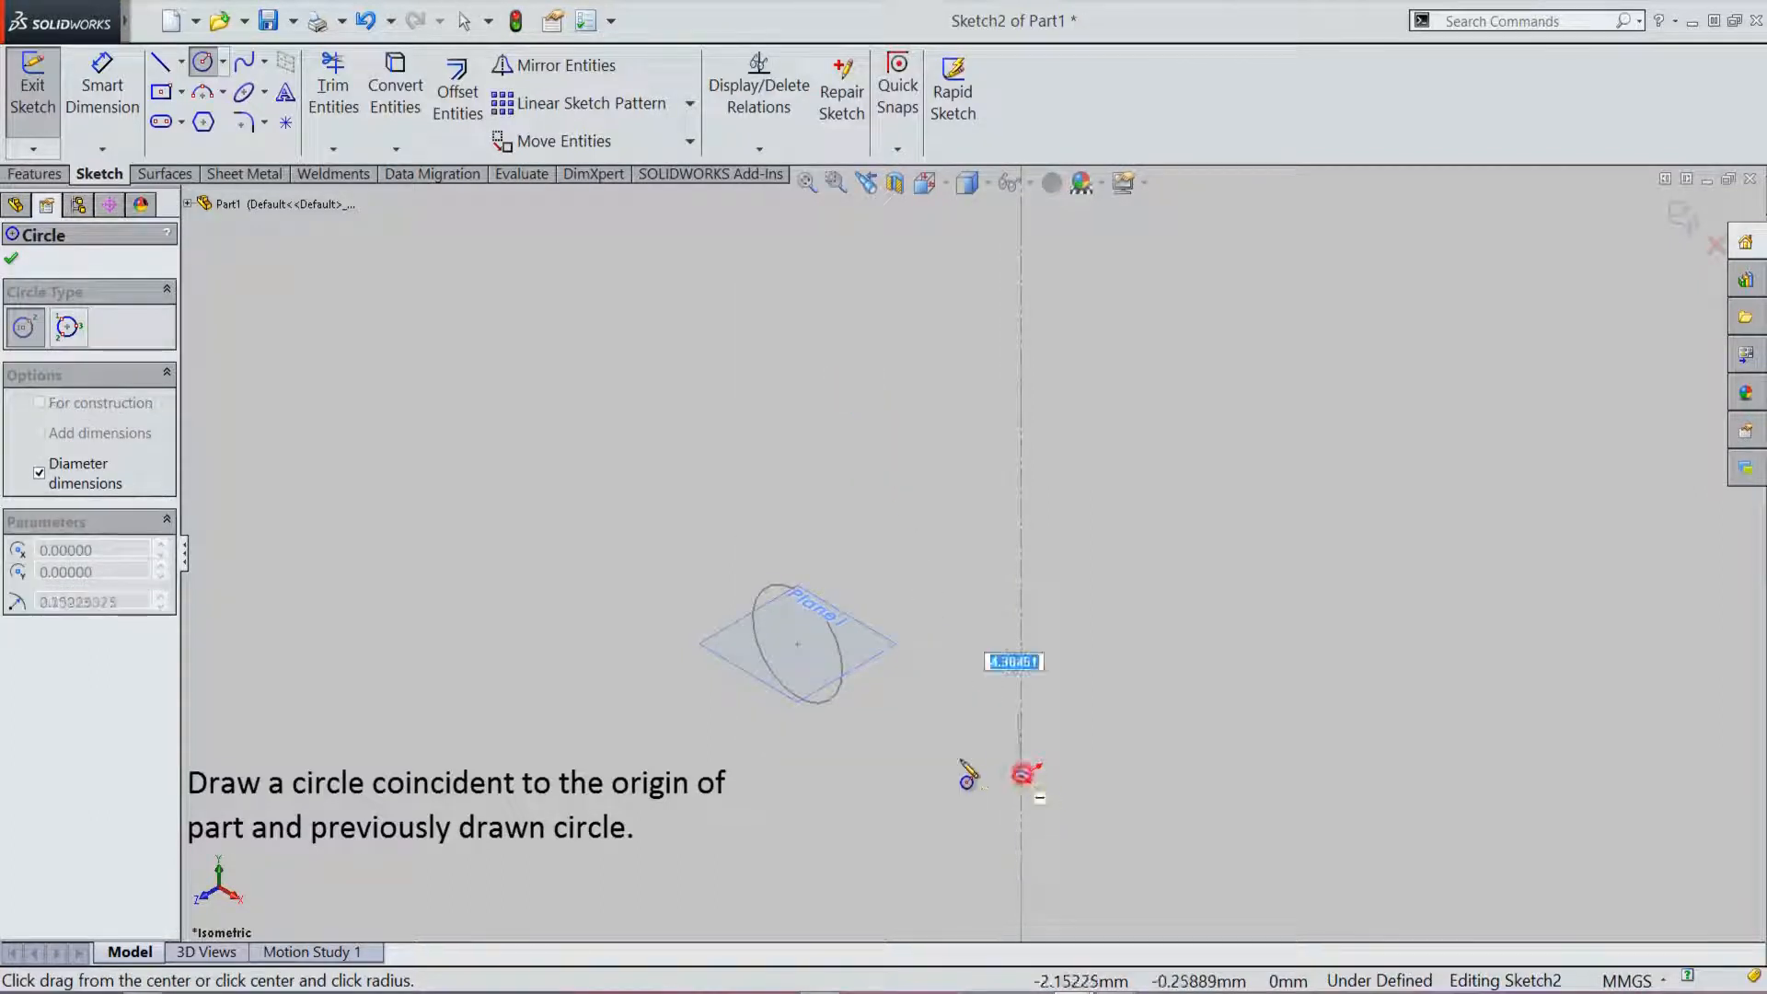
left_click(797, 644)
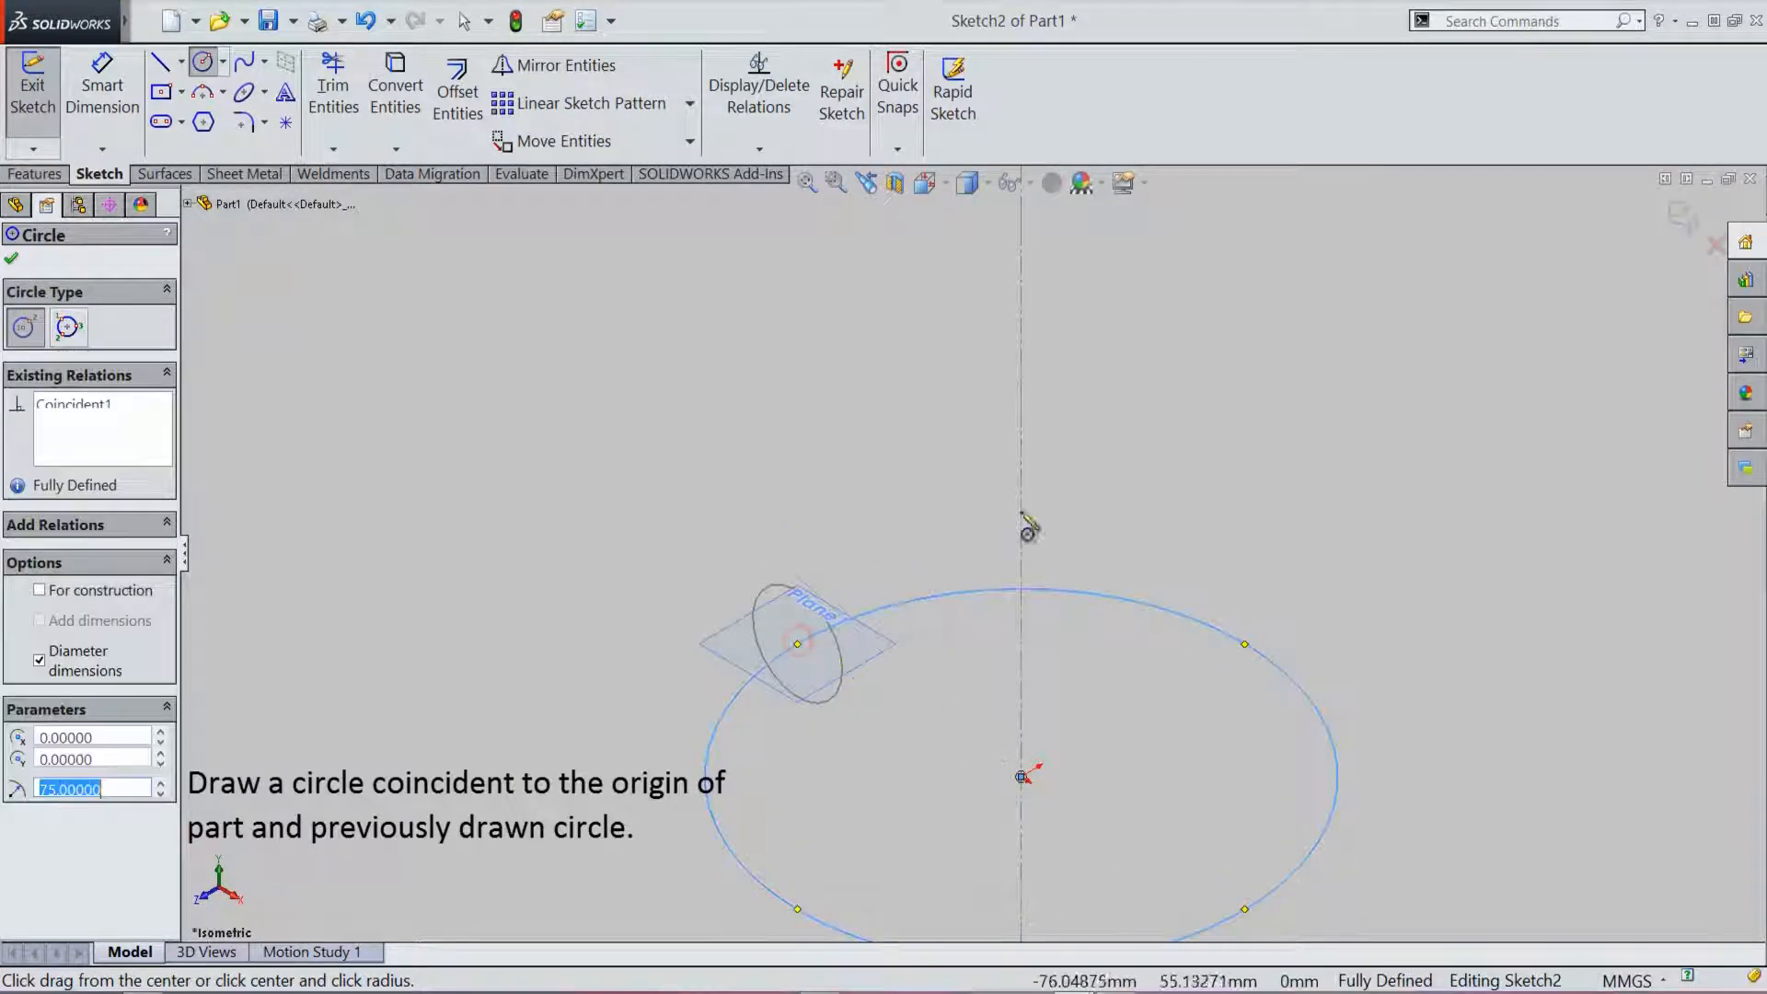
right_click(1261, 405)
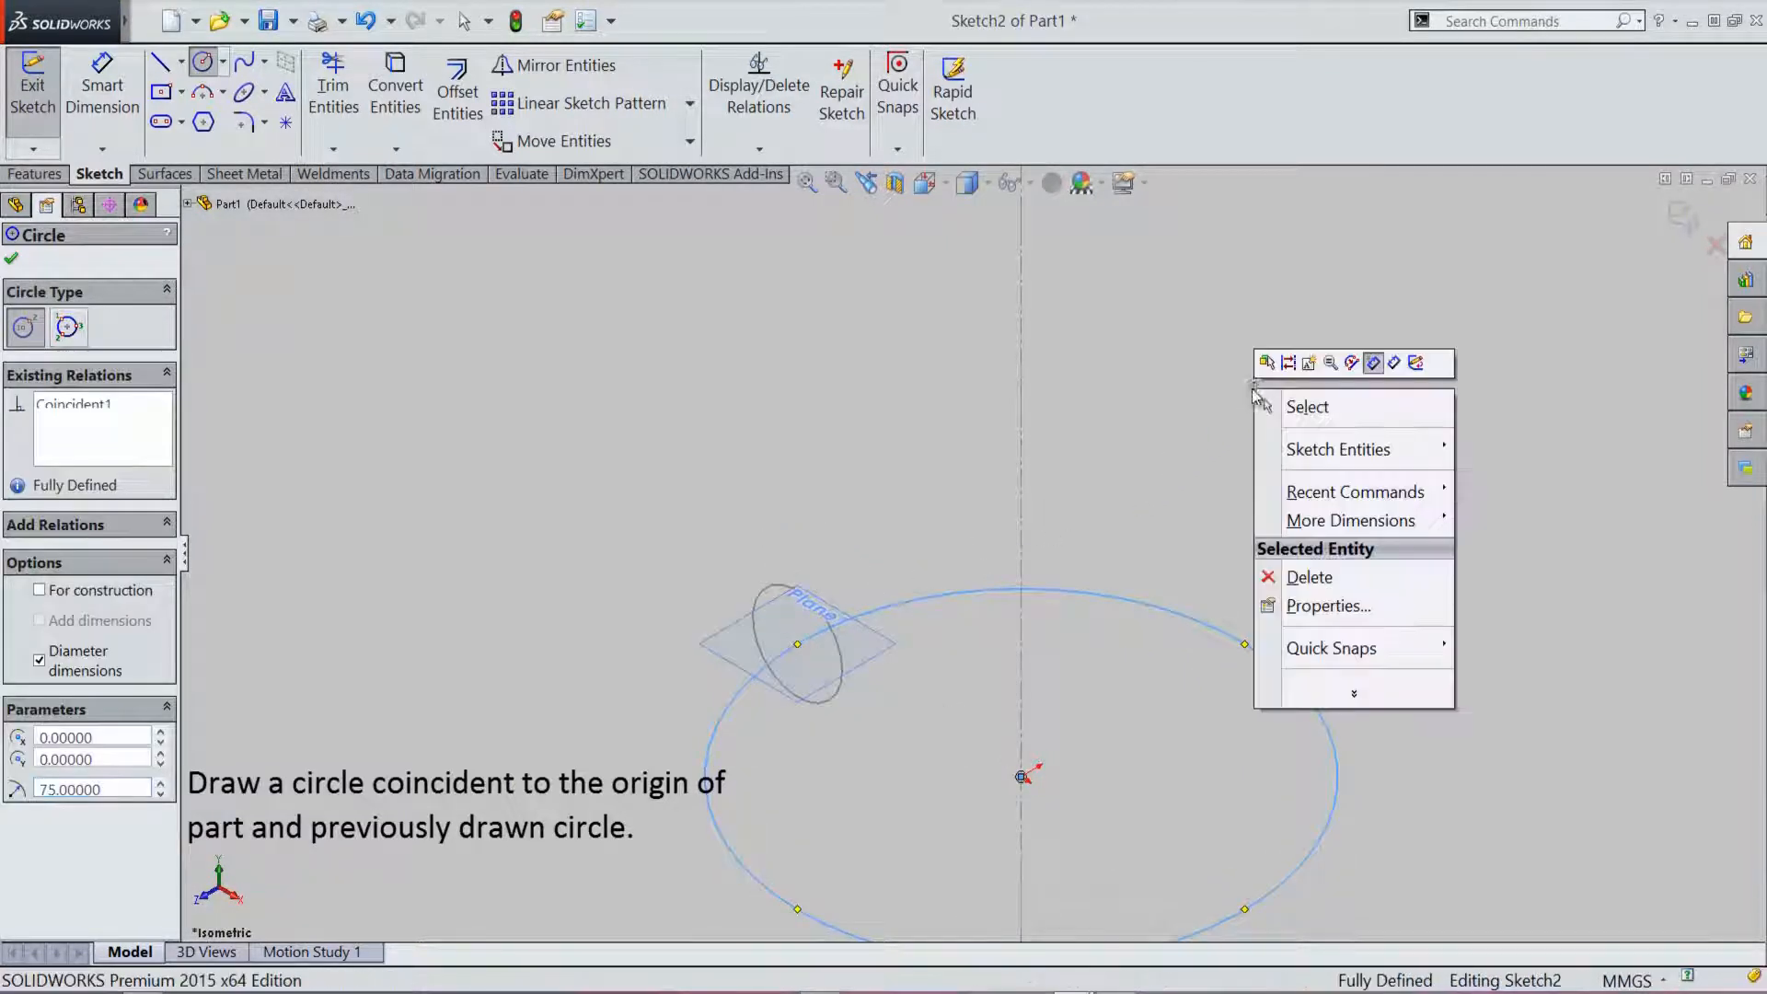
left_click(1296, 408)
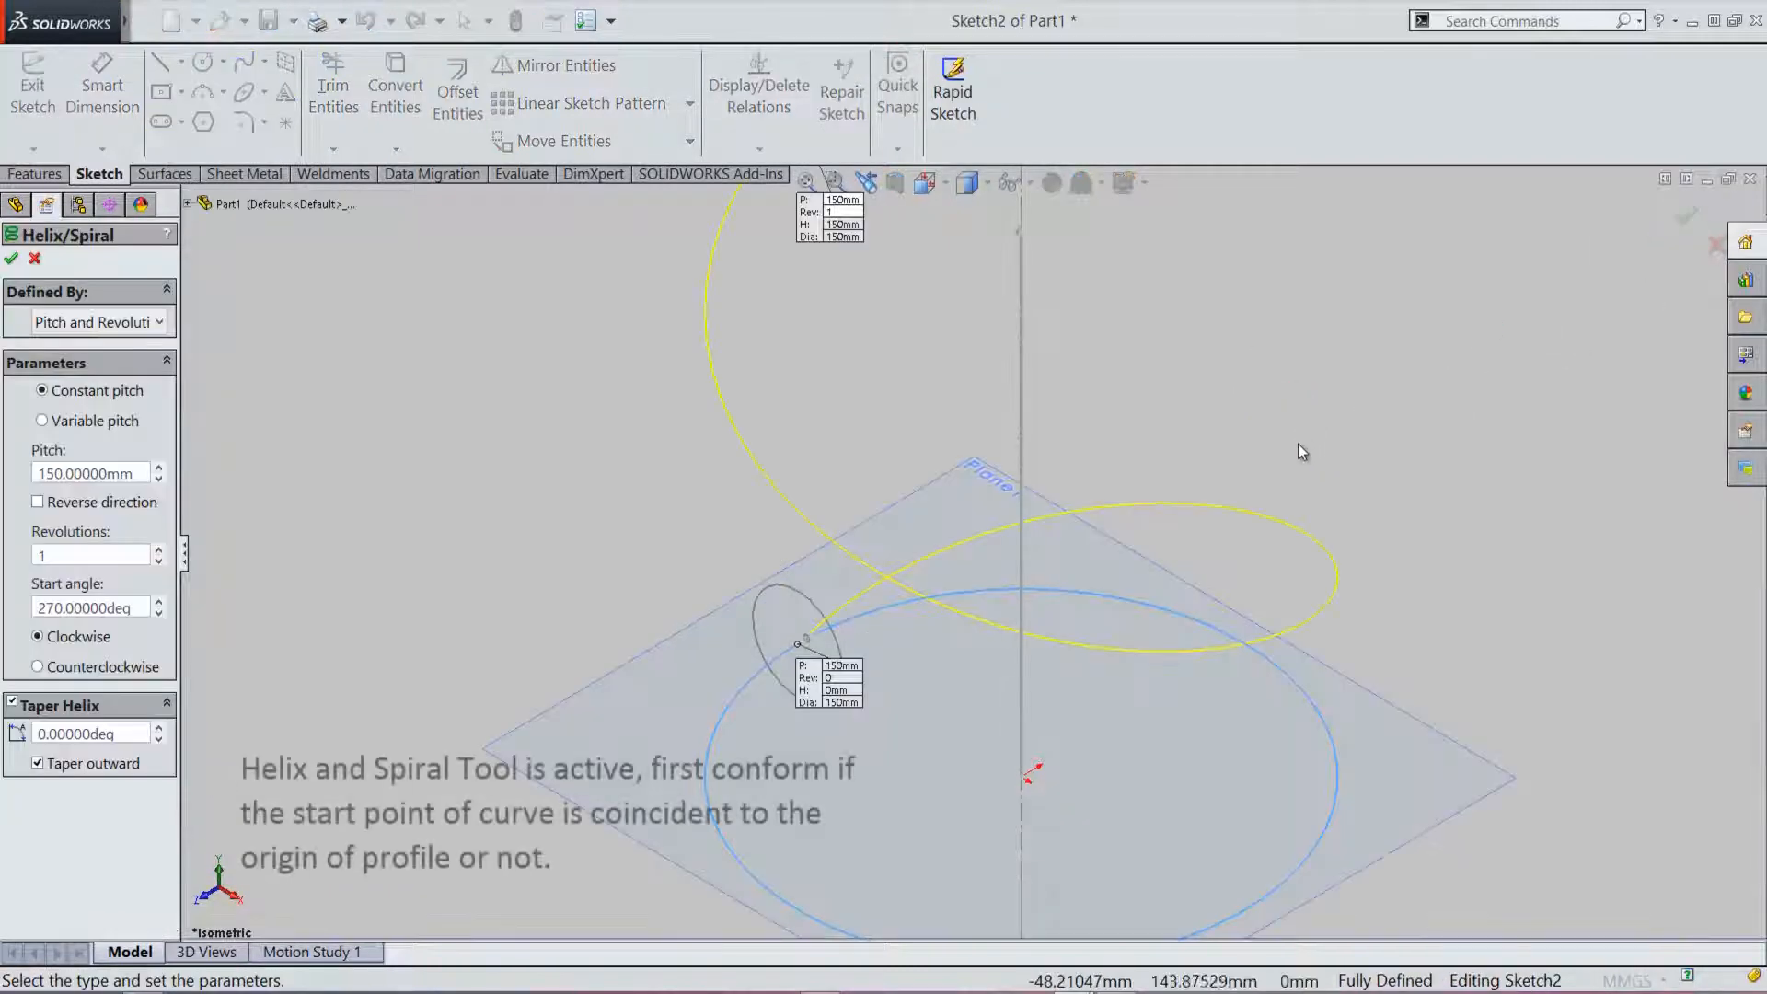
Step: Define the helix by Height and Pitch, with a height of 500 mm and a constant pitch of 50 mm
scroll(1028, 564, "up", 4)
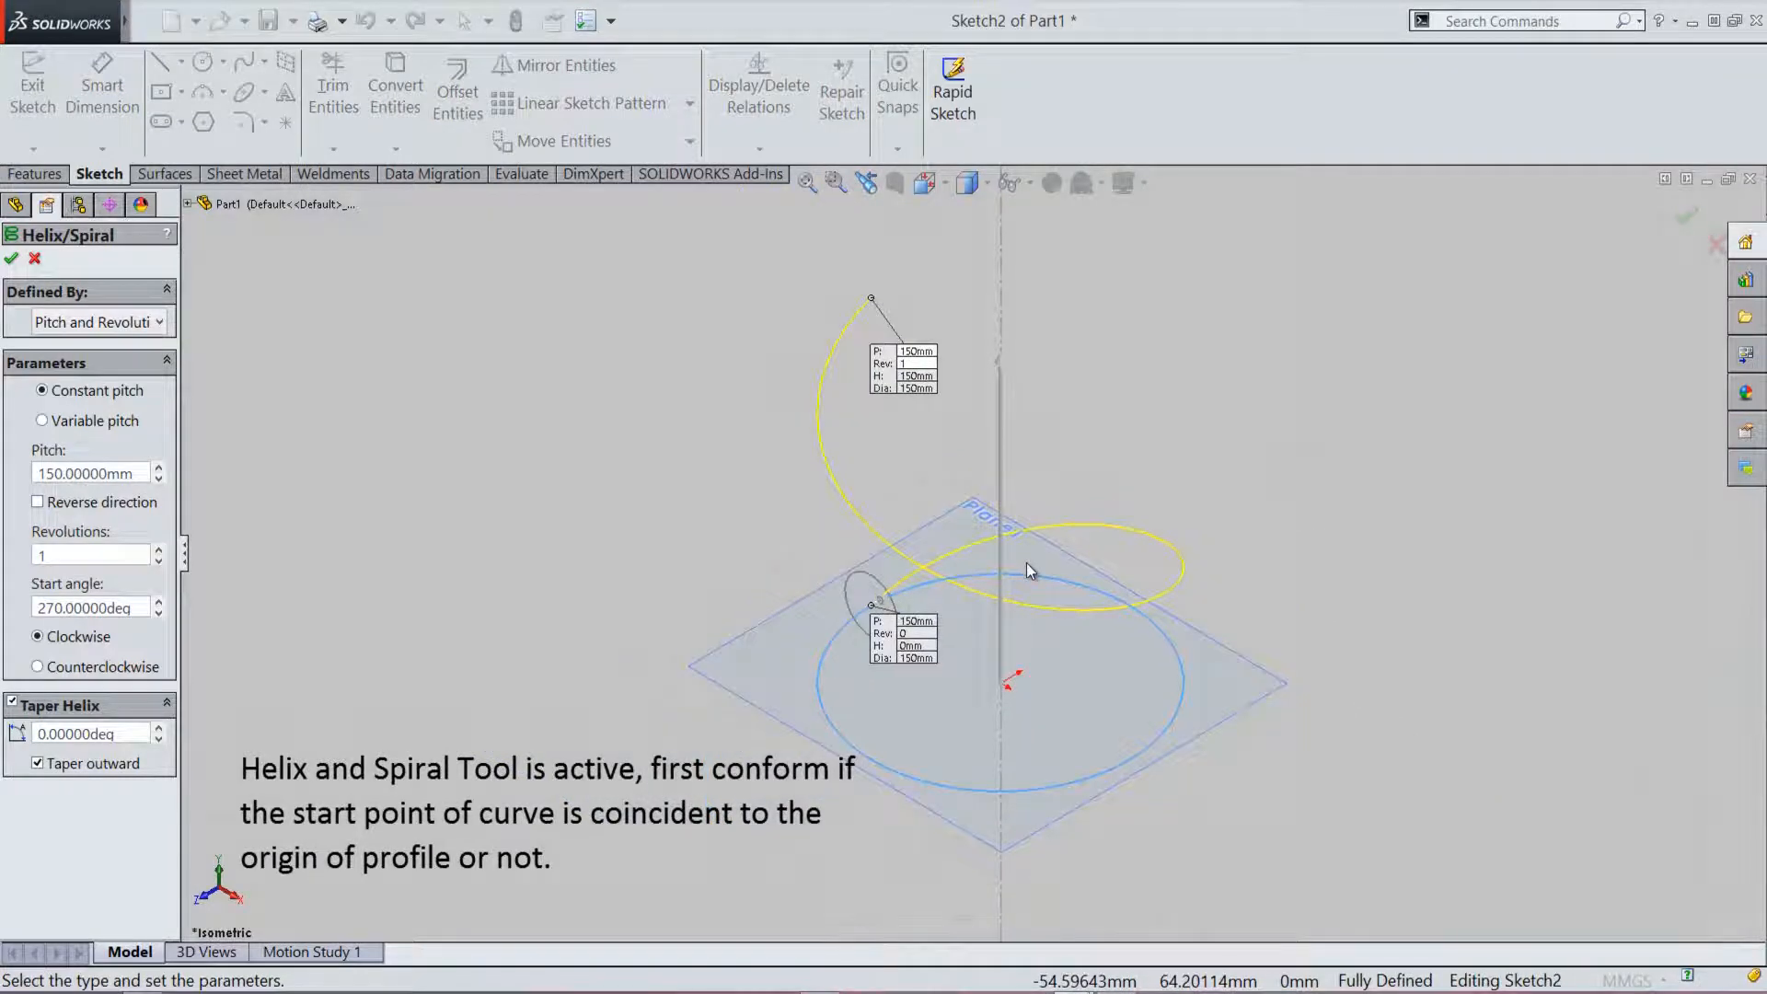
middle_click_drag(958, 762, 996, 770)
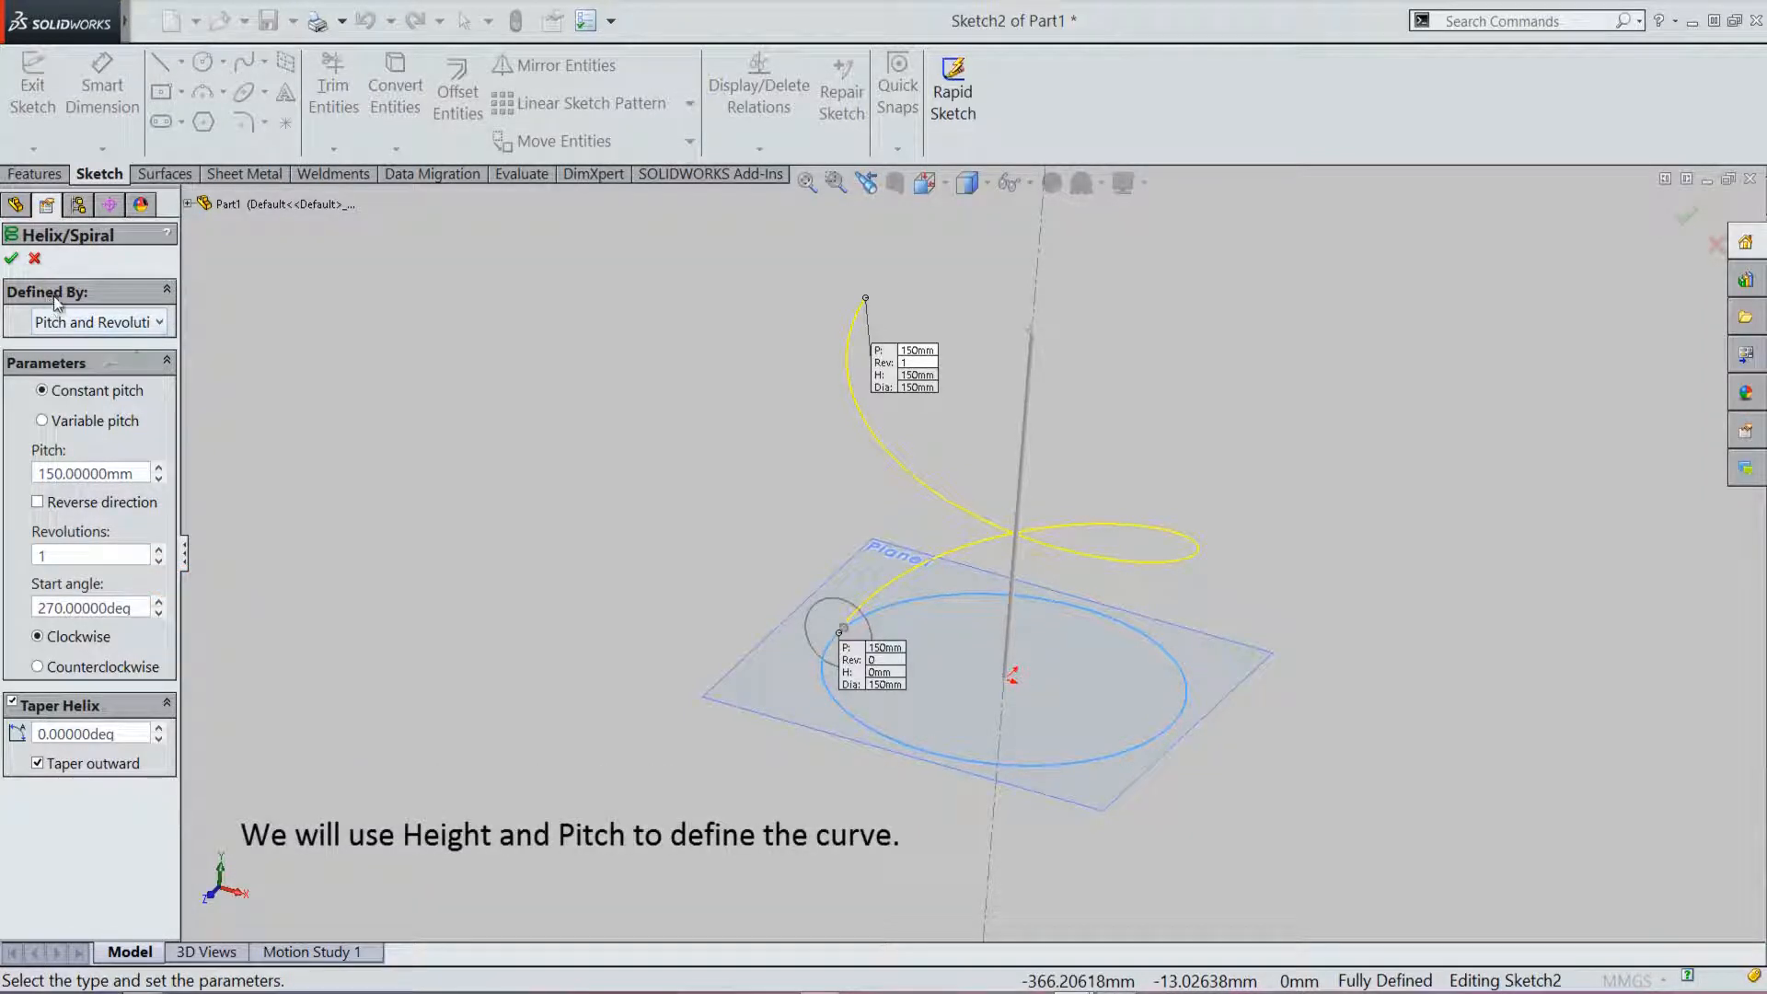
left_click(161, 325)
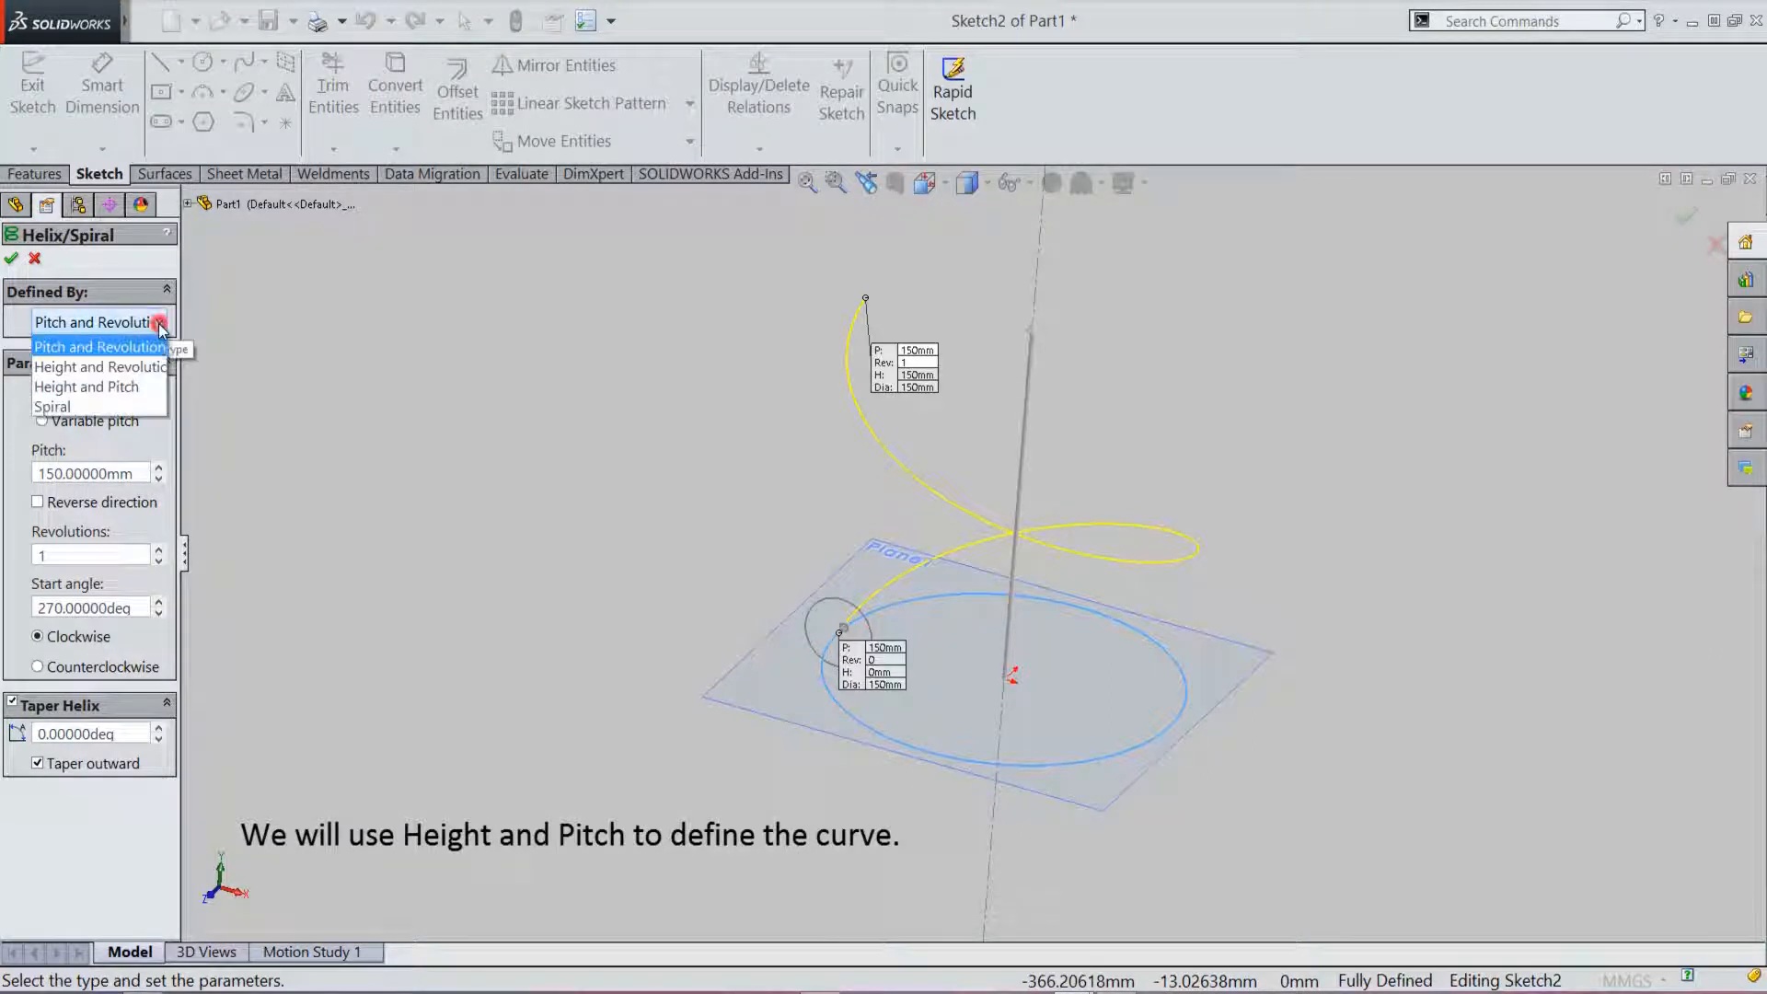
left_click(157, 390)
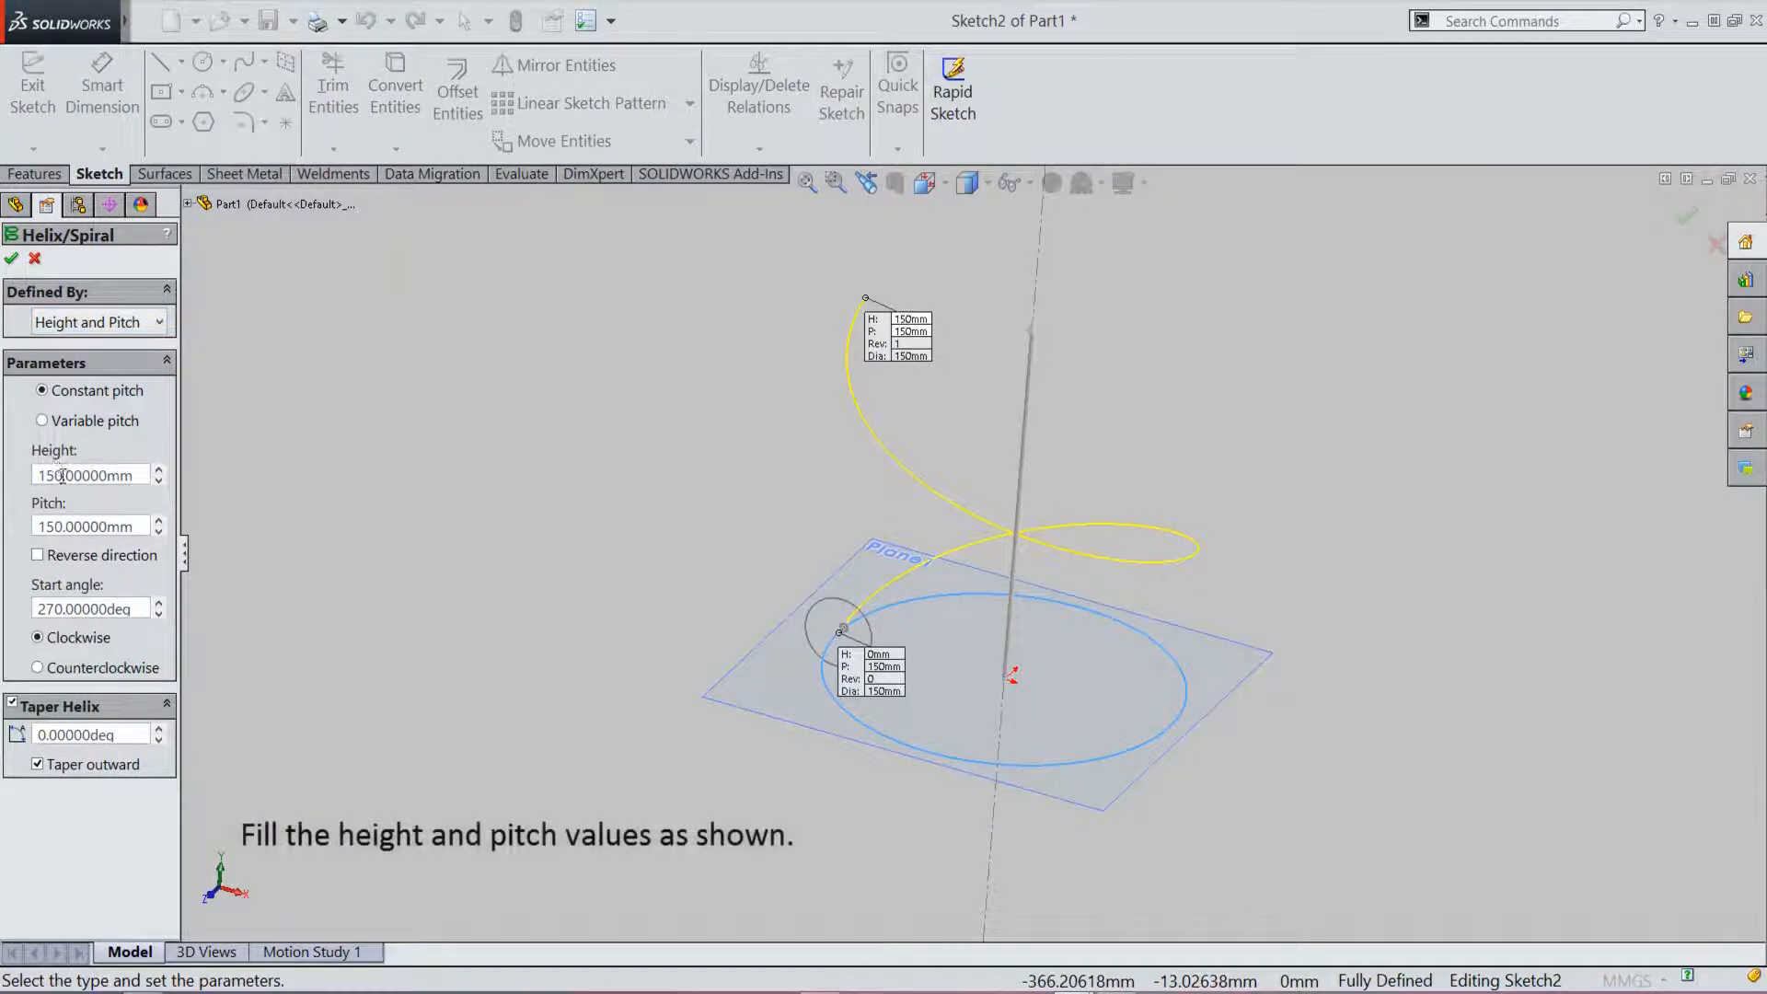
left_click_drag(62, 475, 37, 475)
type("500")
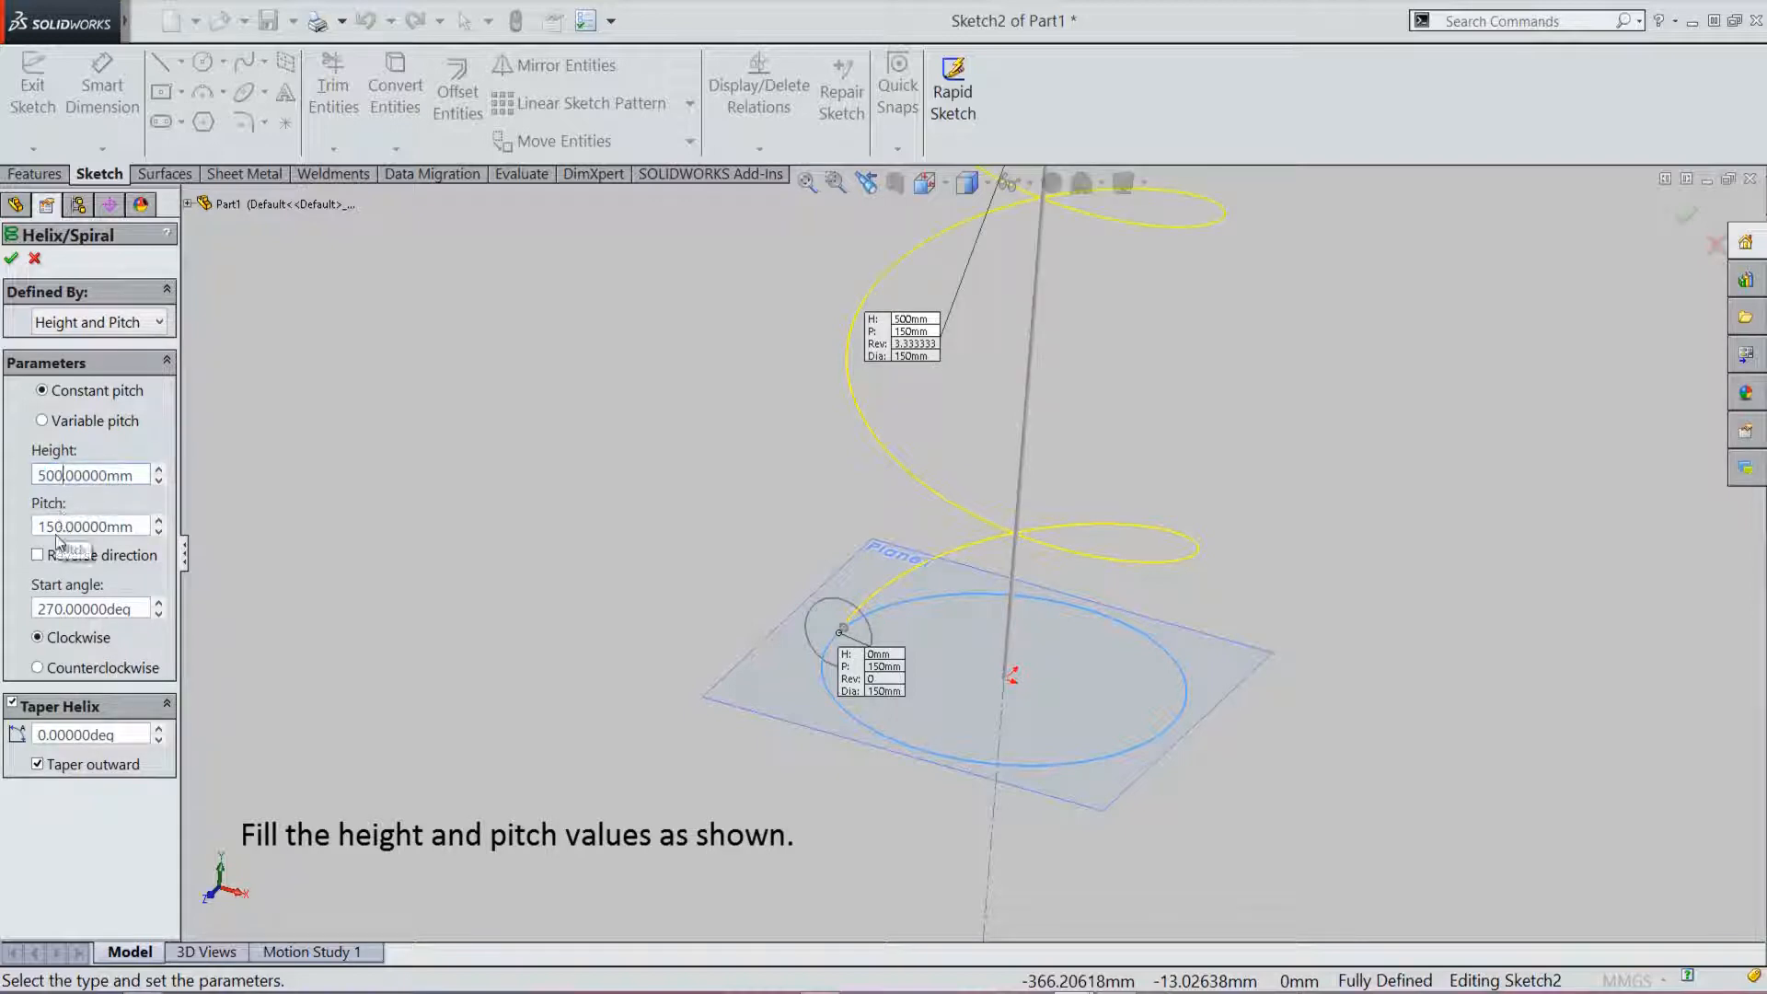
left_click_drag(61, 527, 36, 528)
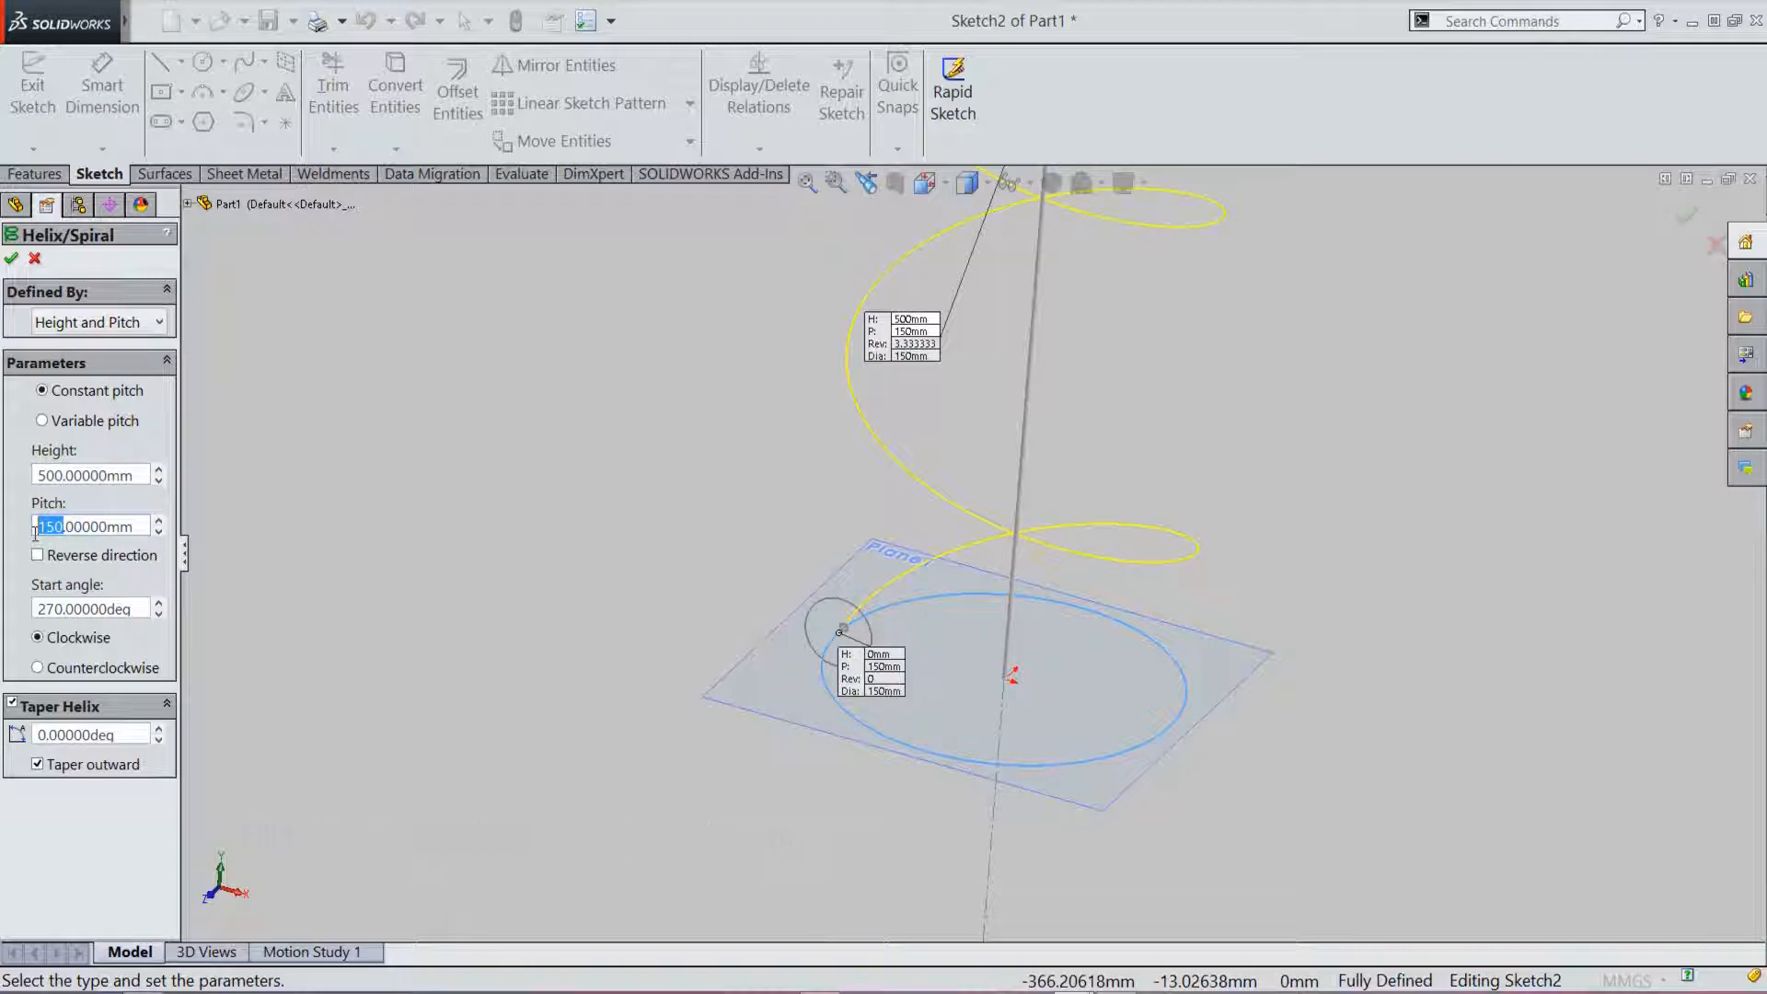
type("5")
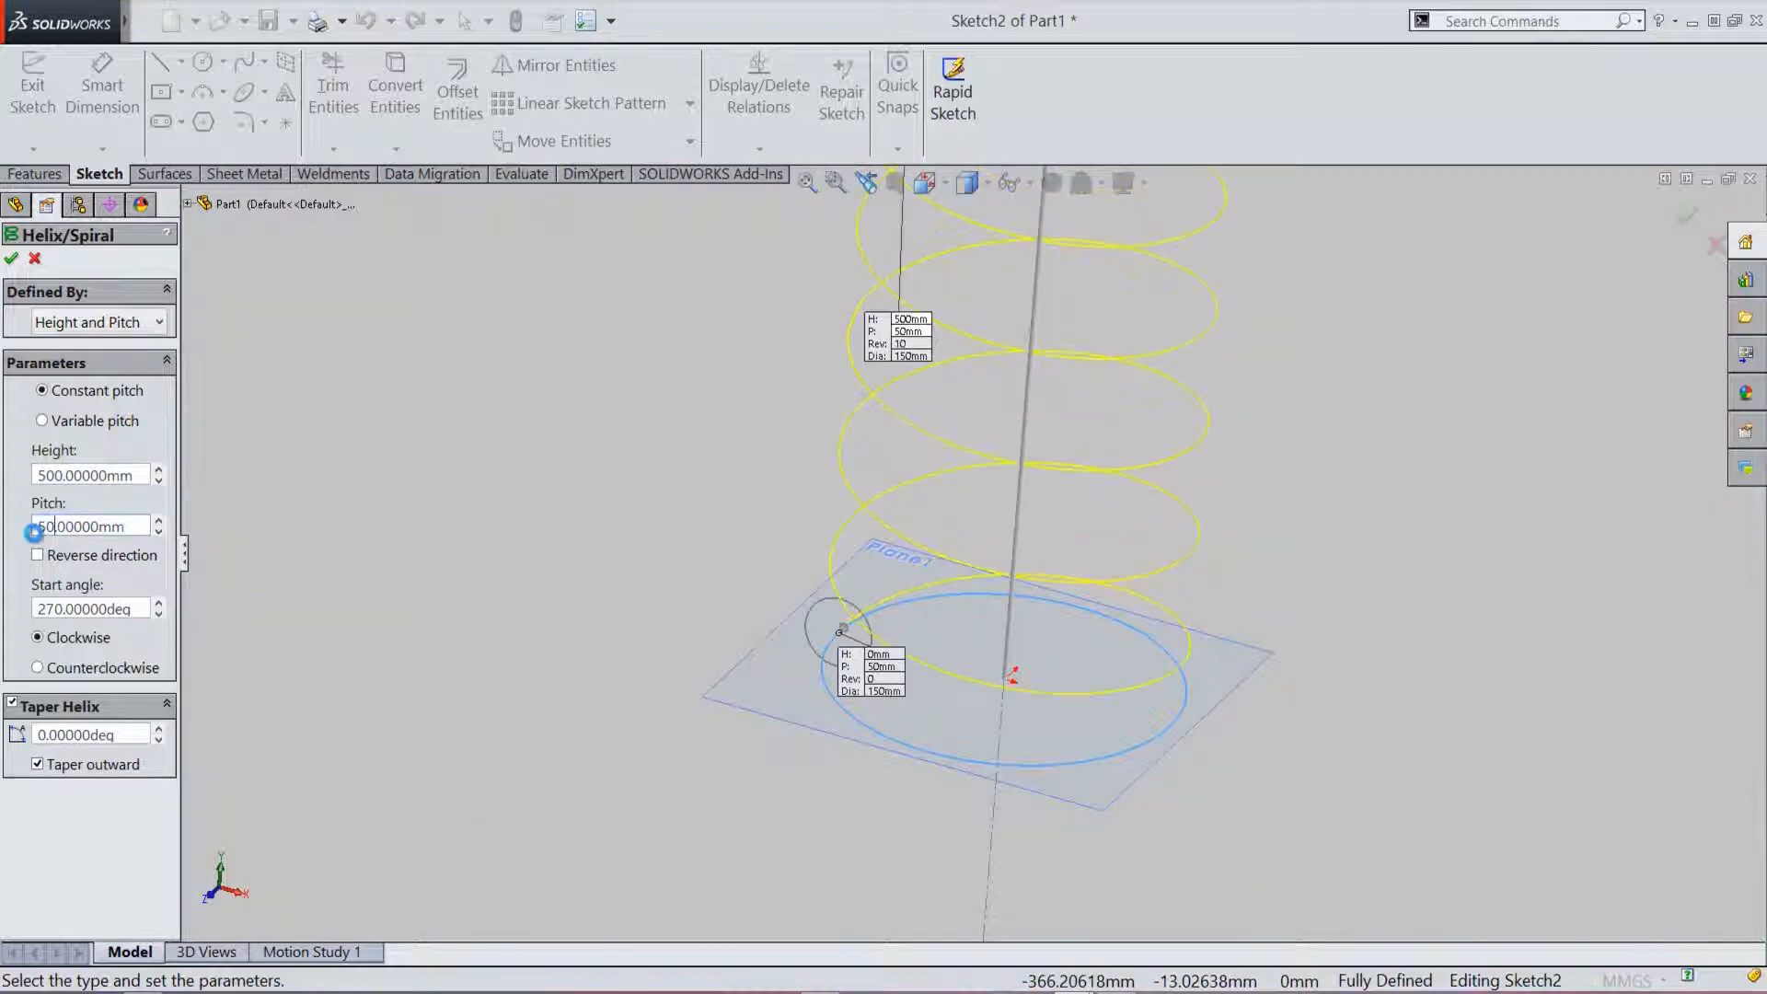
Step: Set the helix direction to counterclockwise and create the curve
left_click(945, 186)
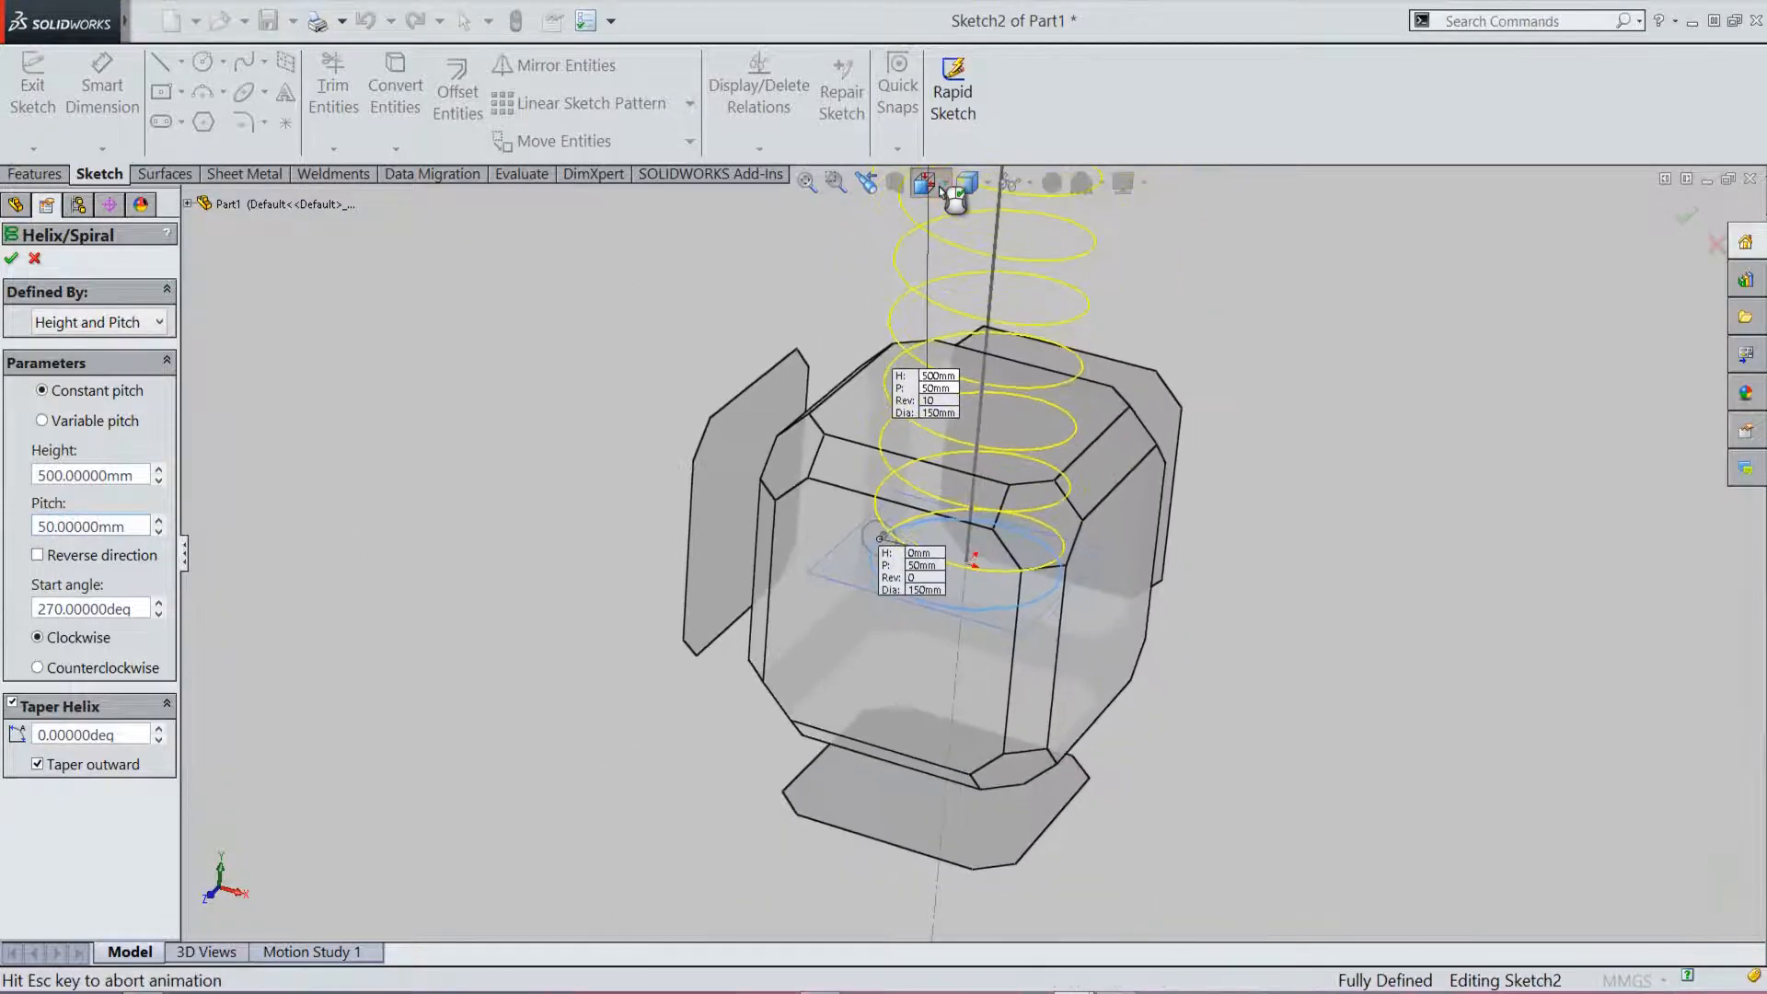
left_click(848, 615)
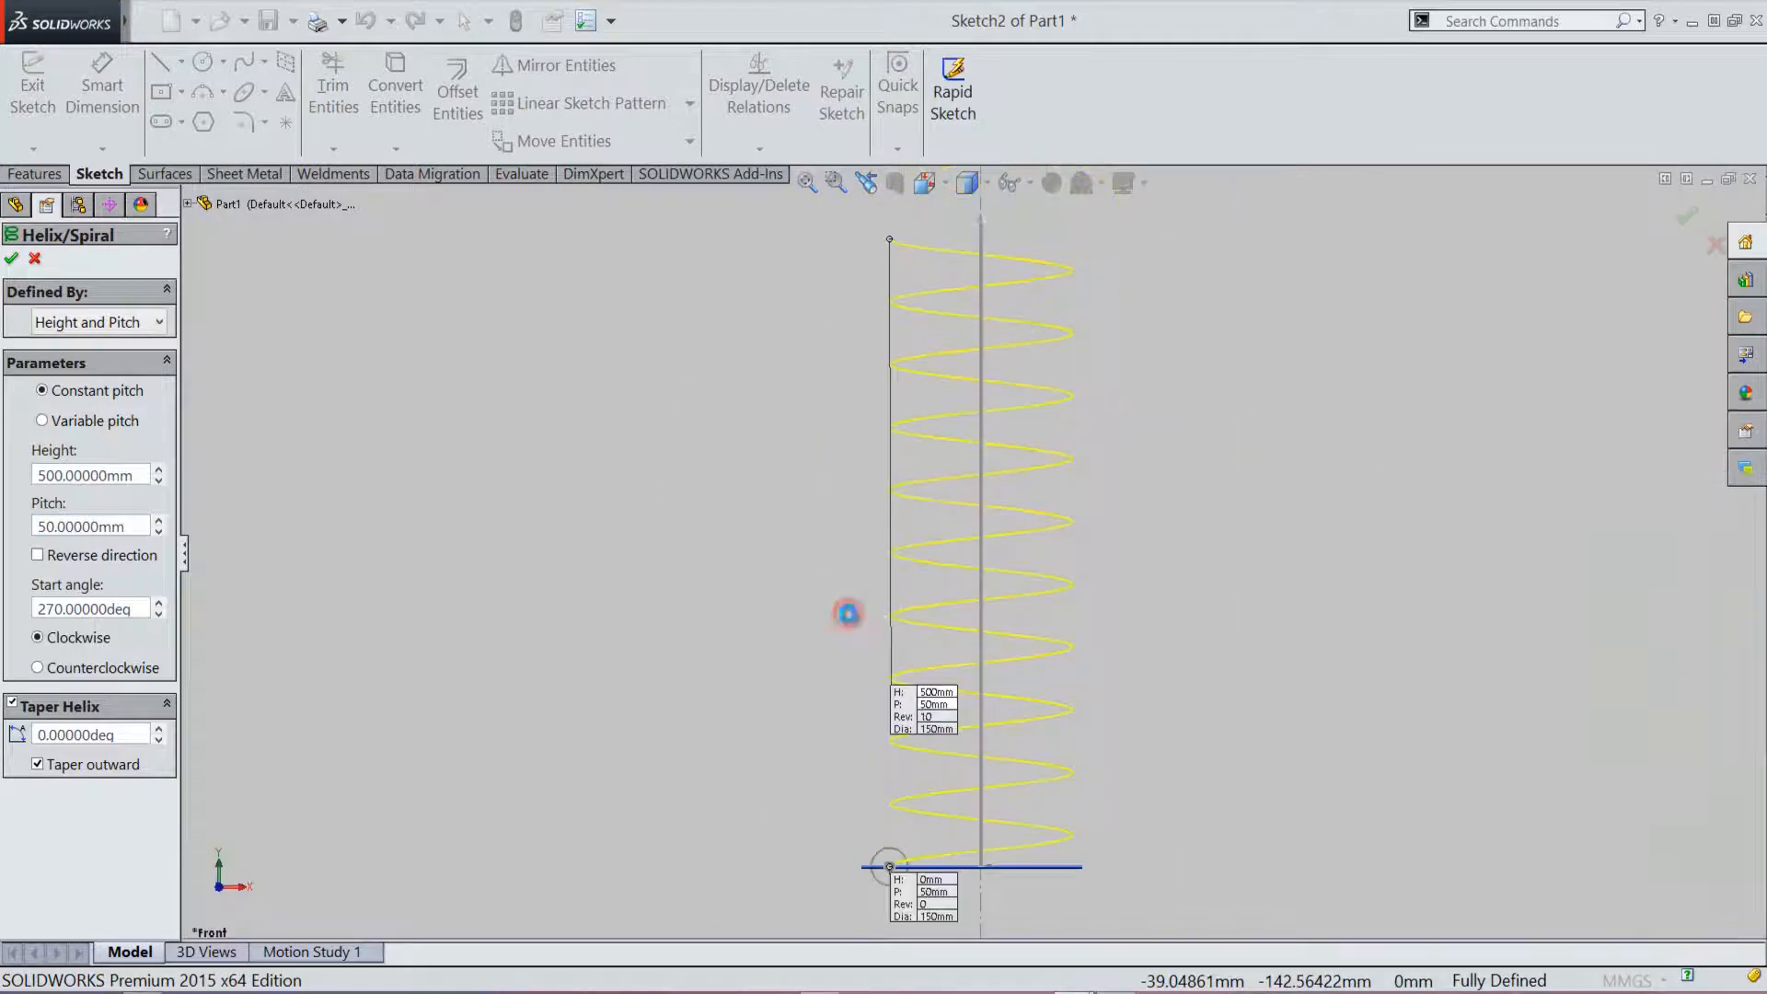
left_click(925, 182)
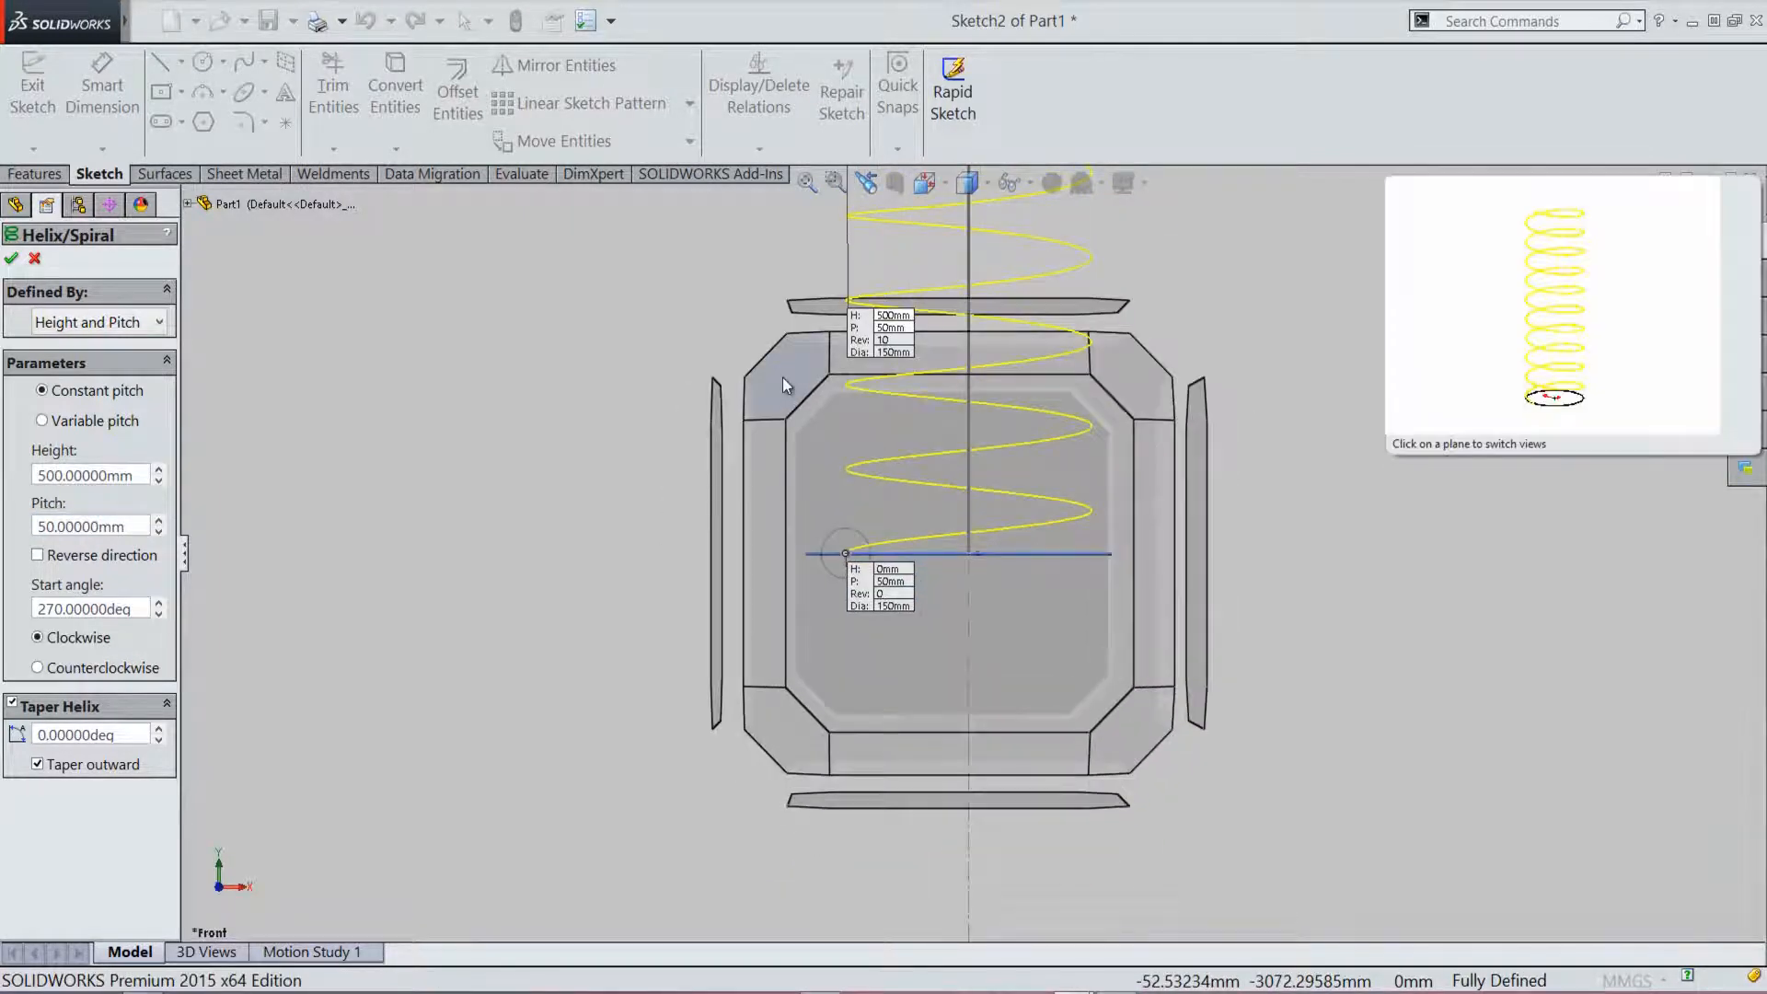
left_click(782, 377)
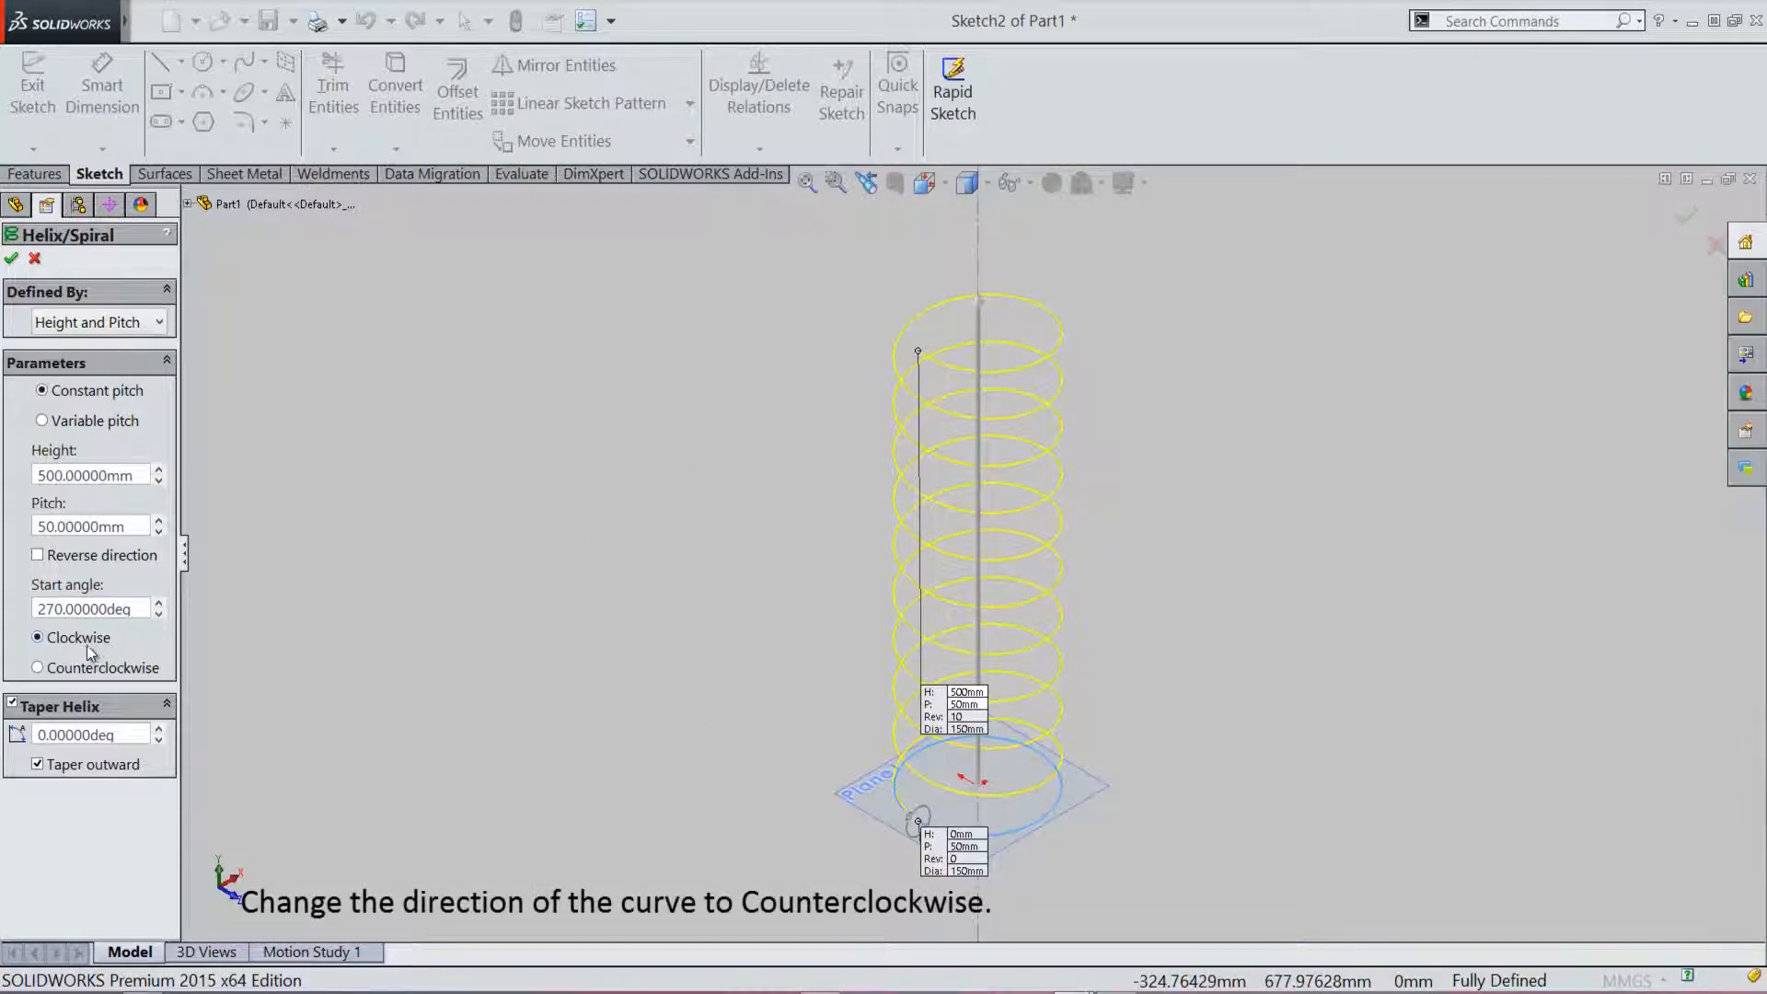
left_click(38, 668)
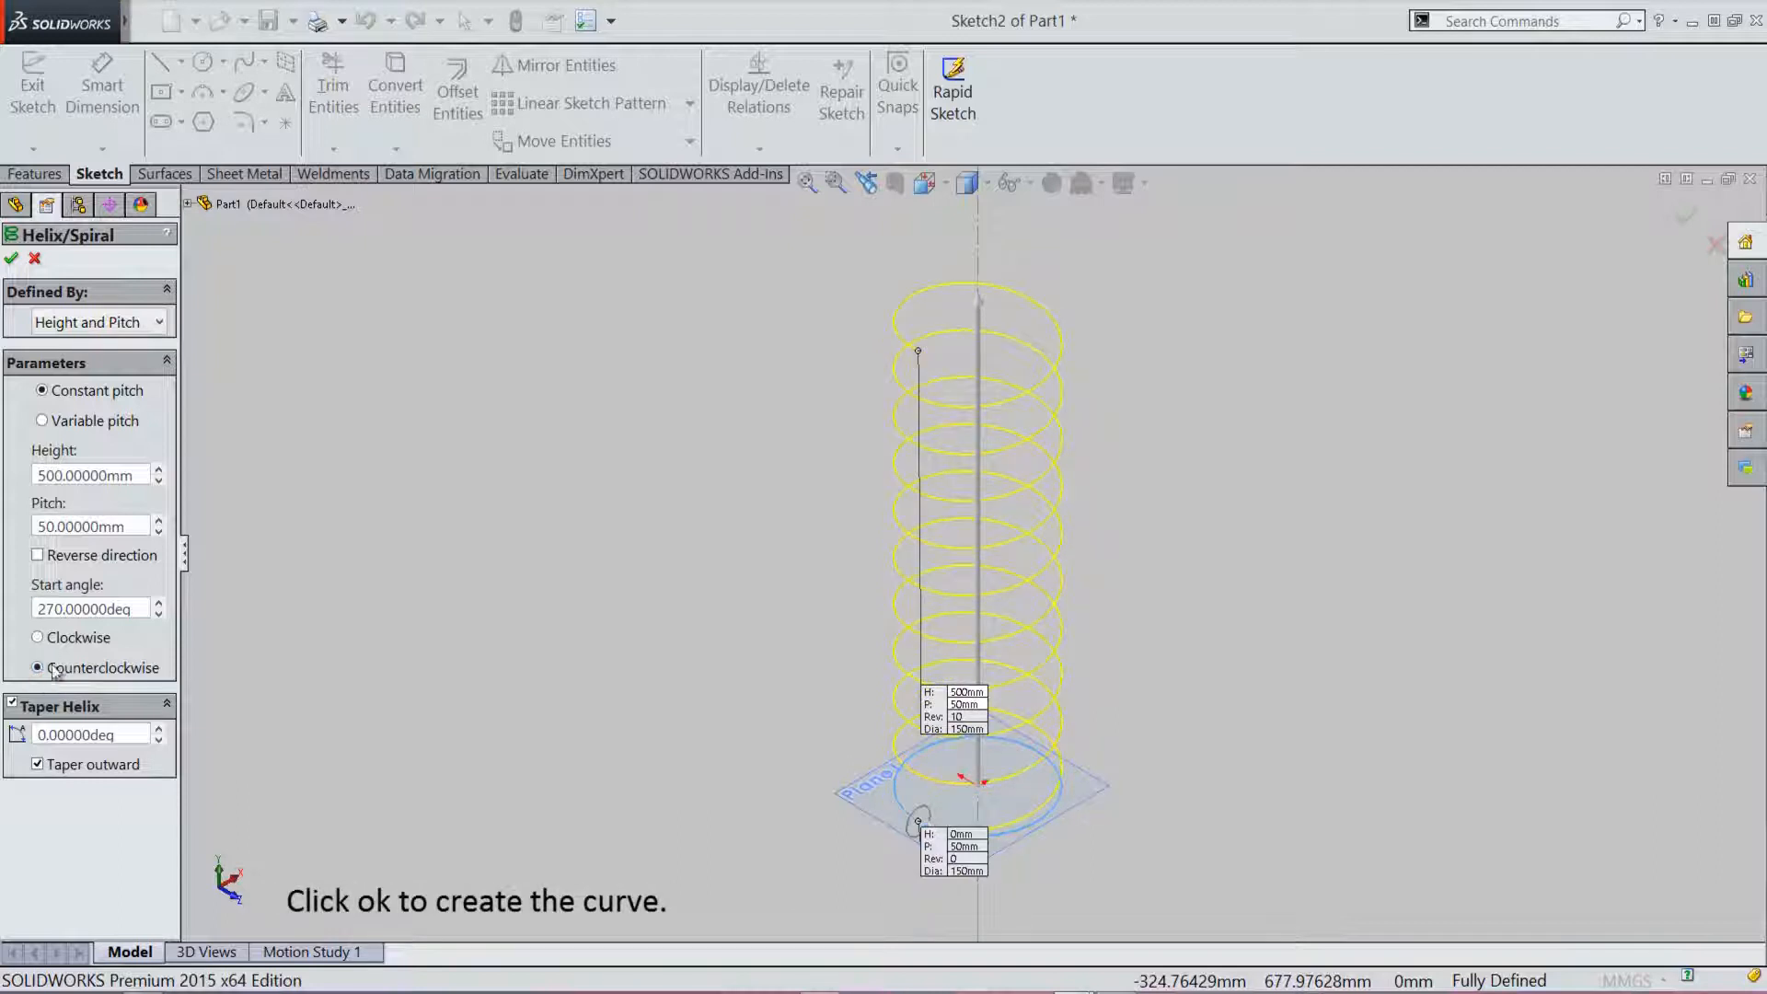
right_click(516, 344)
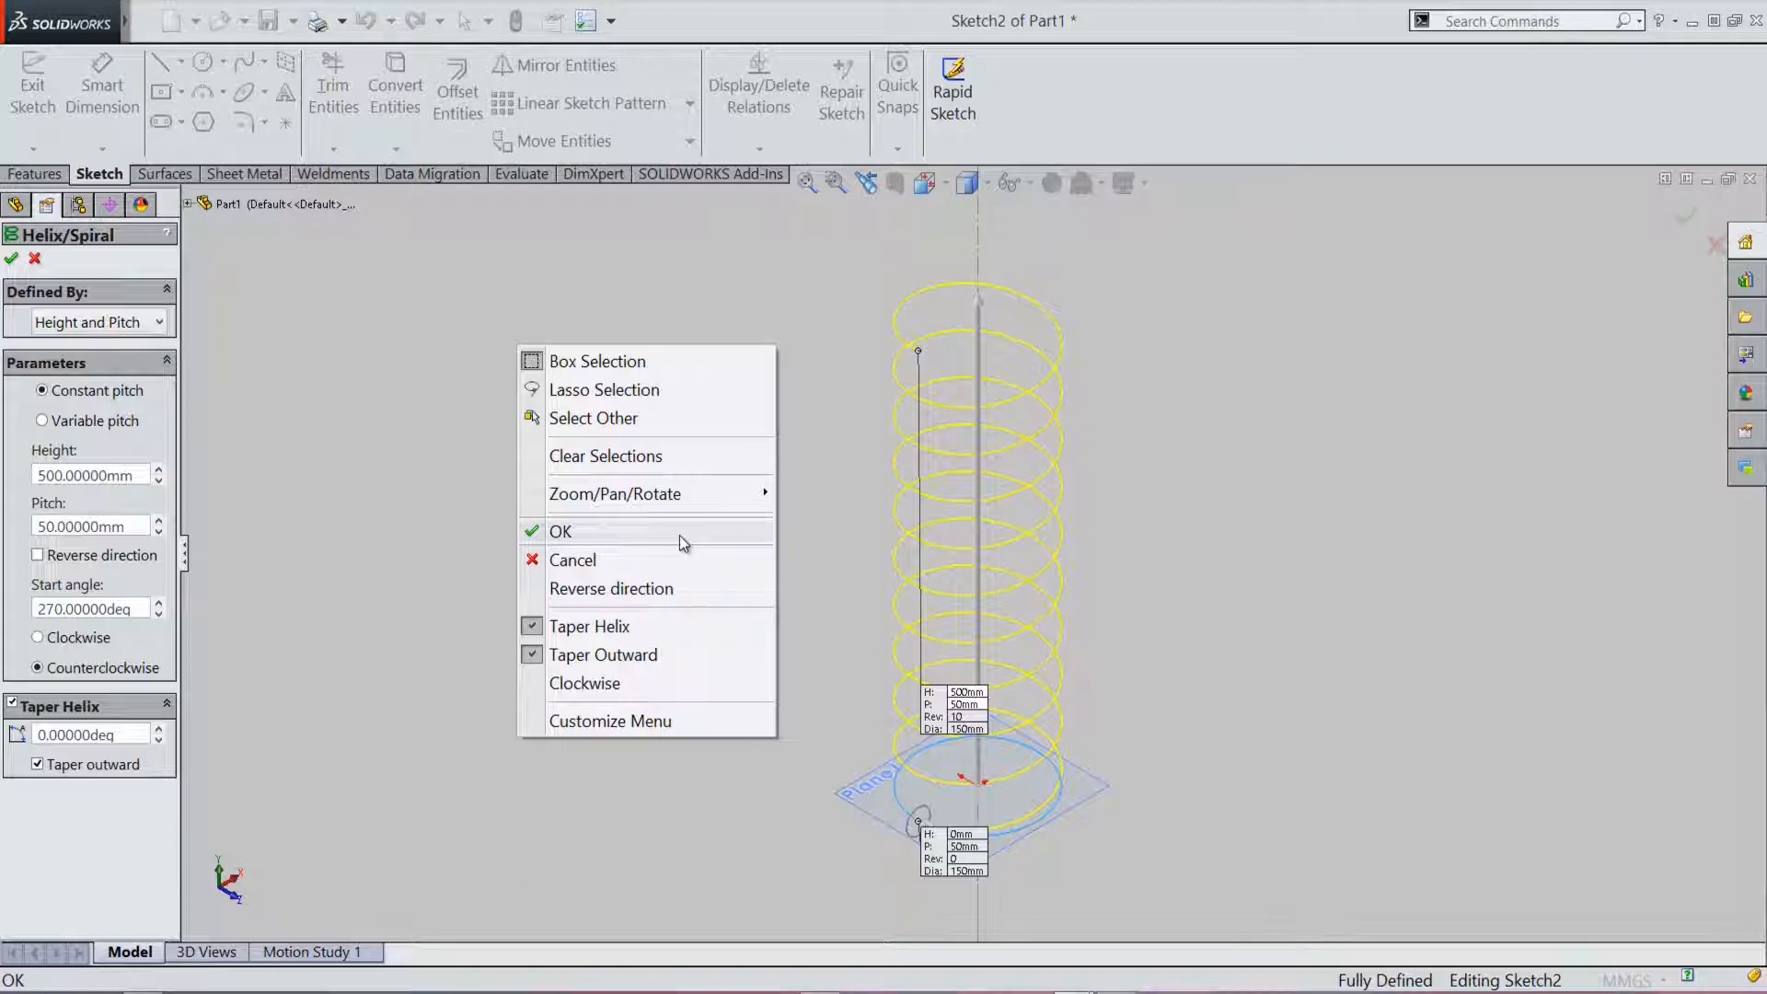
left_click(682, 534)
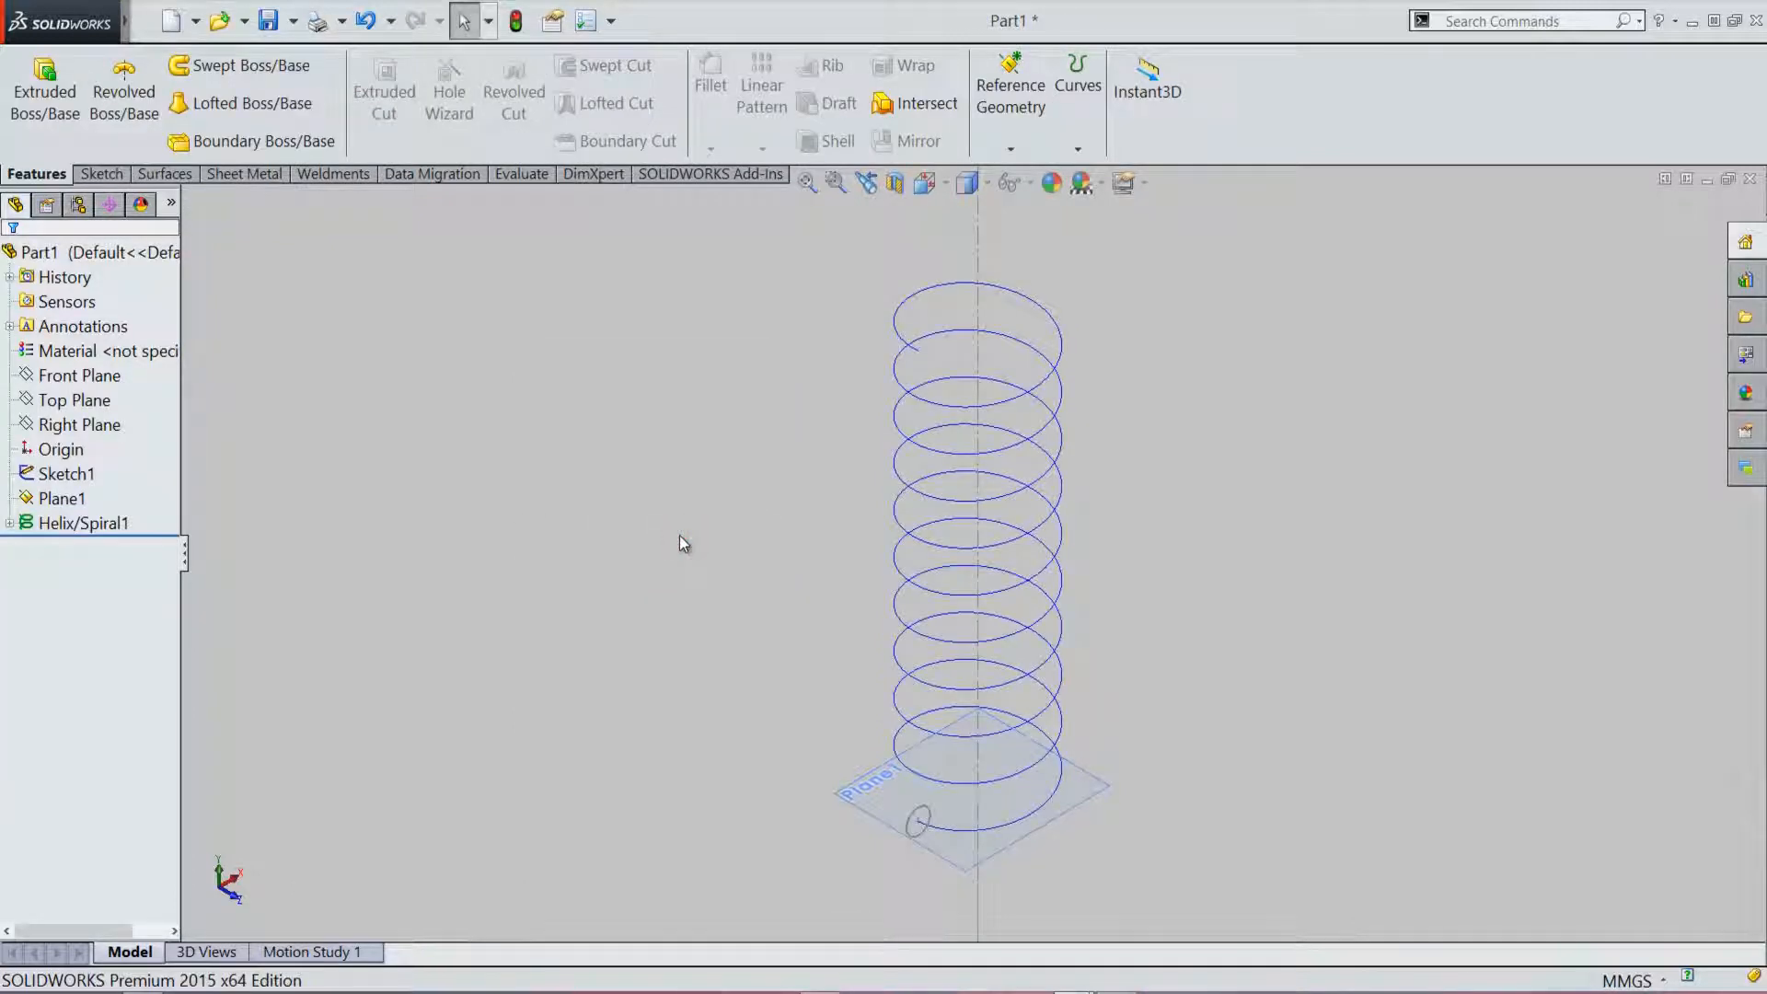
Step: Hide the helix's reference plane and sweep the 30 mm circle sketch along the helix to form the solid spring
left_click(870, 783)
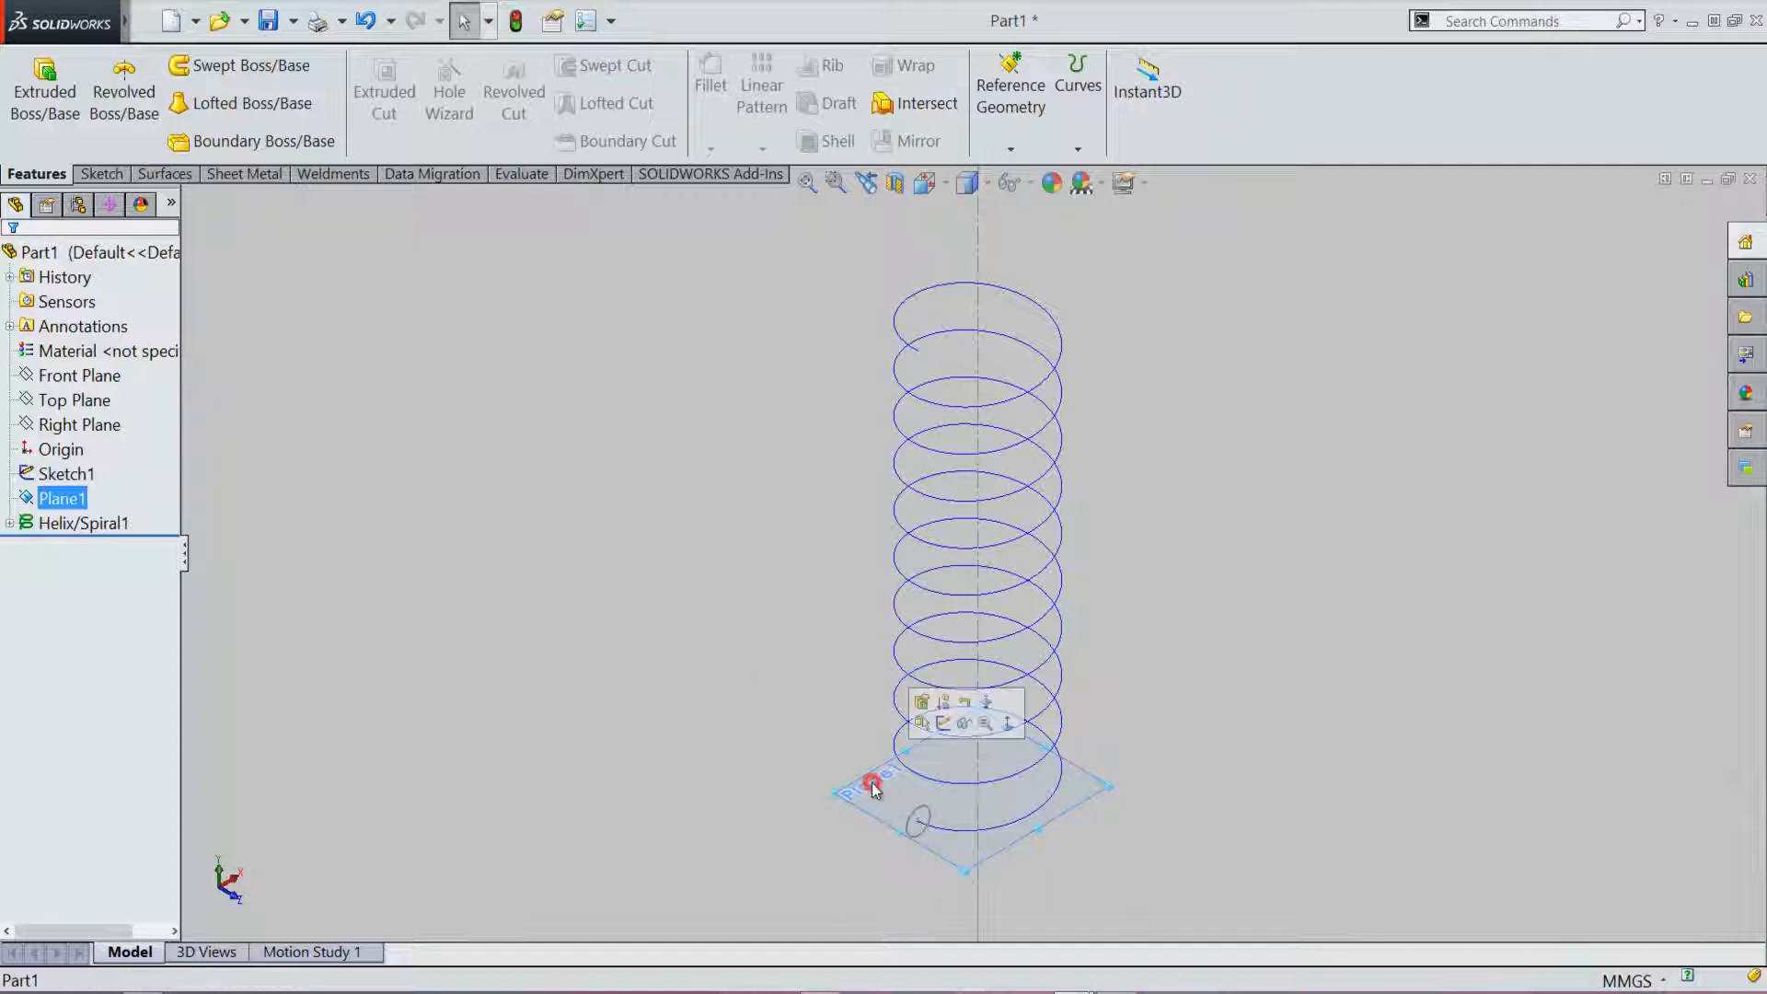
left_click(965, 724)
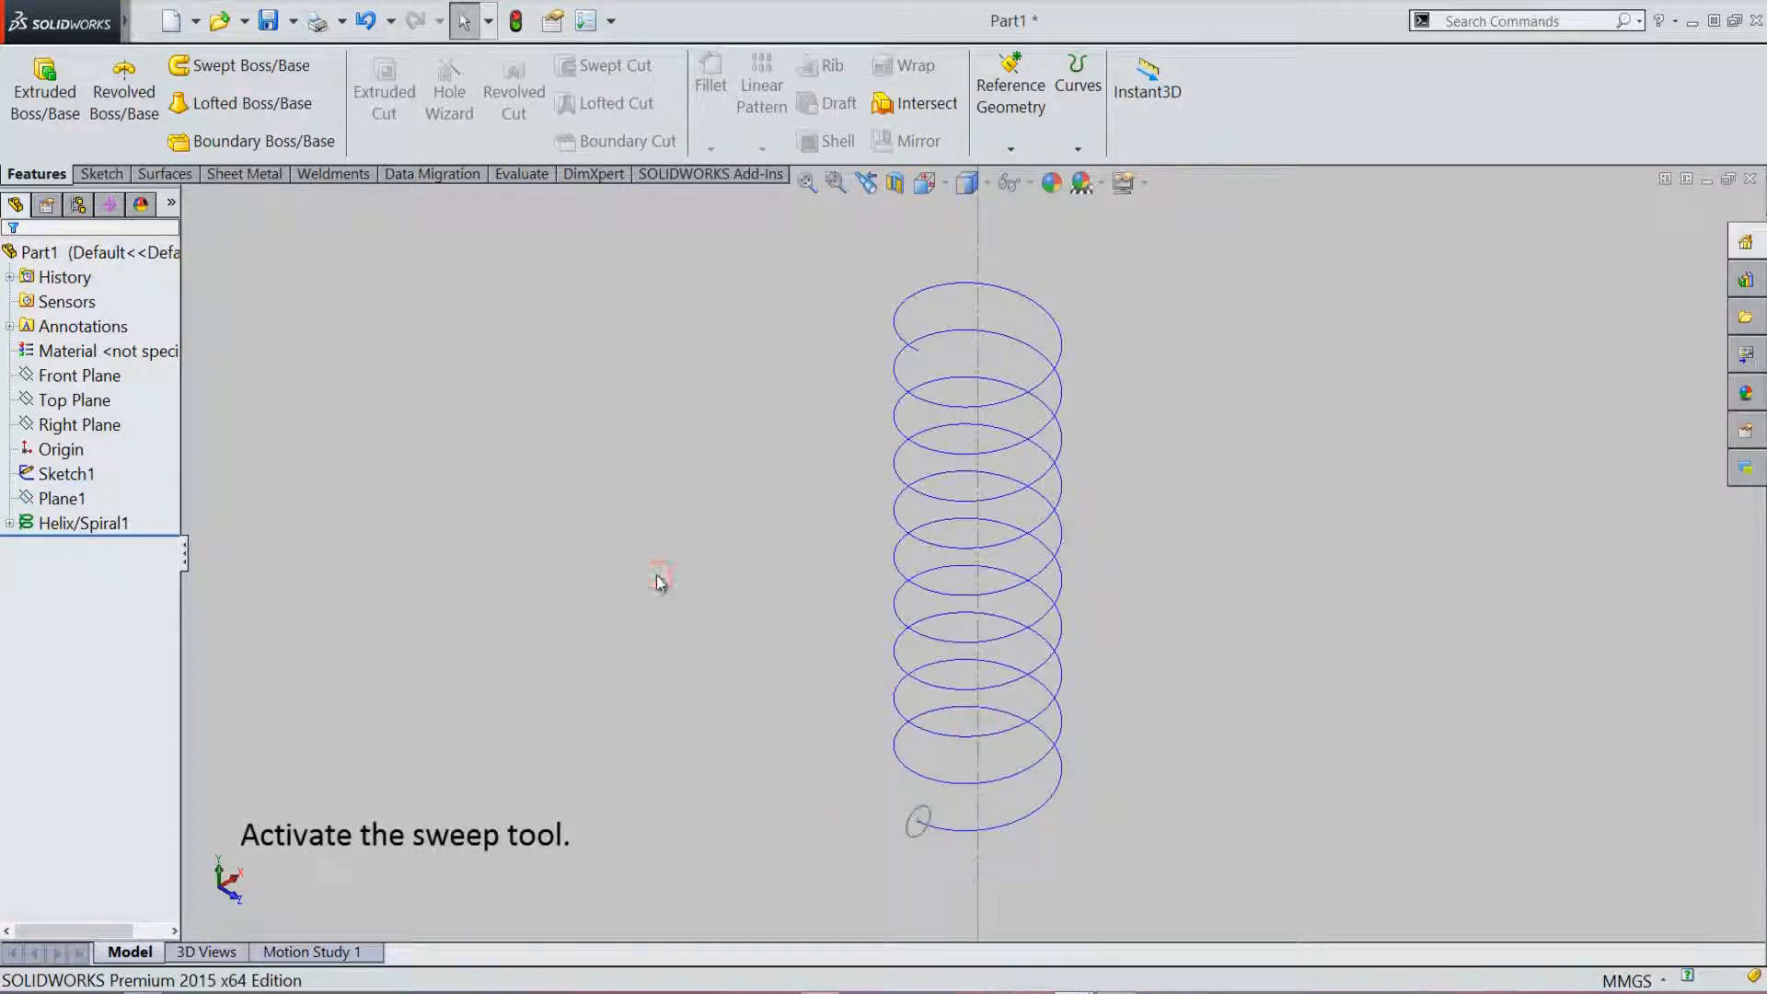
left_click(300, 71)
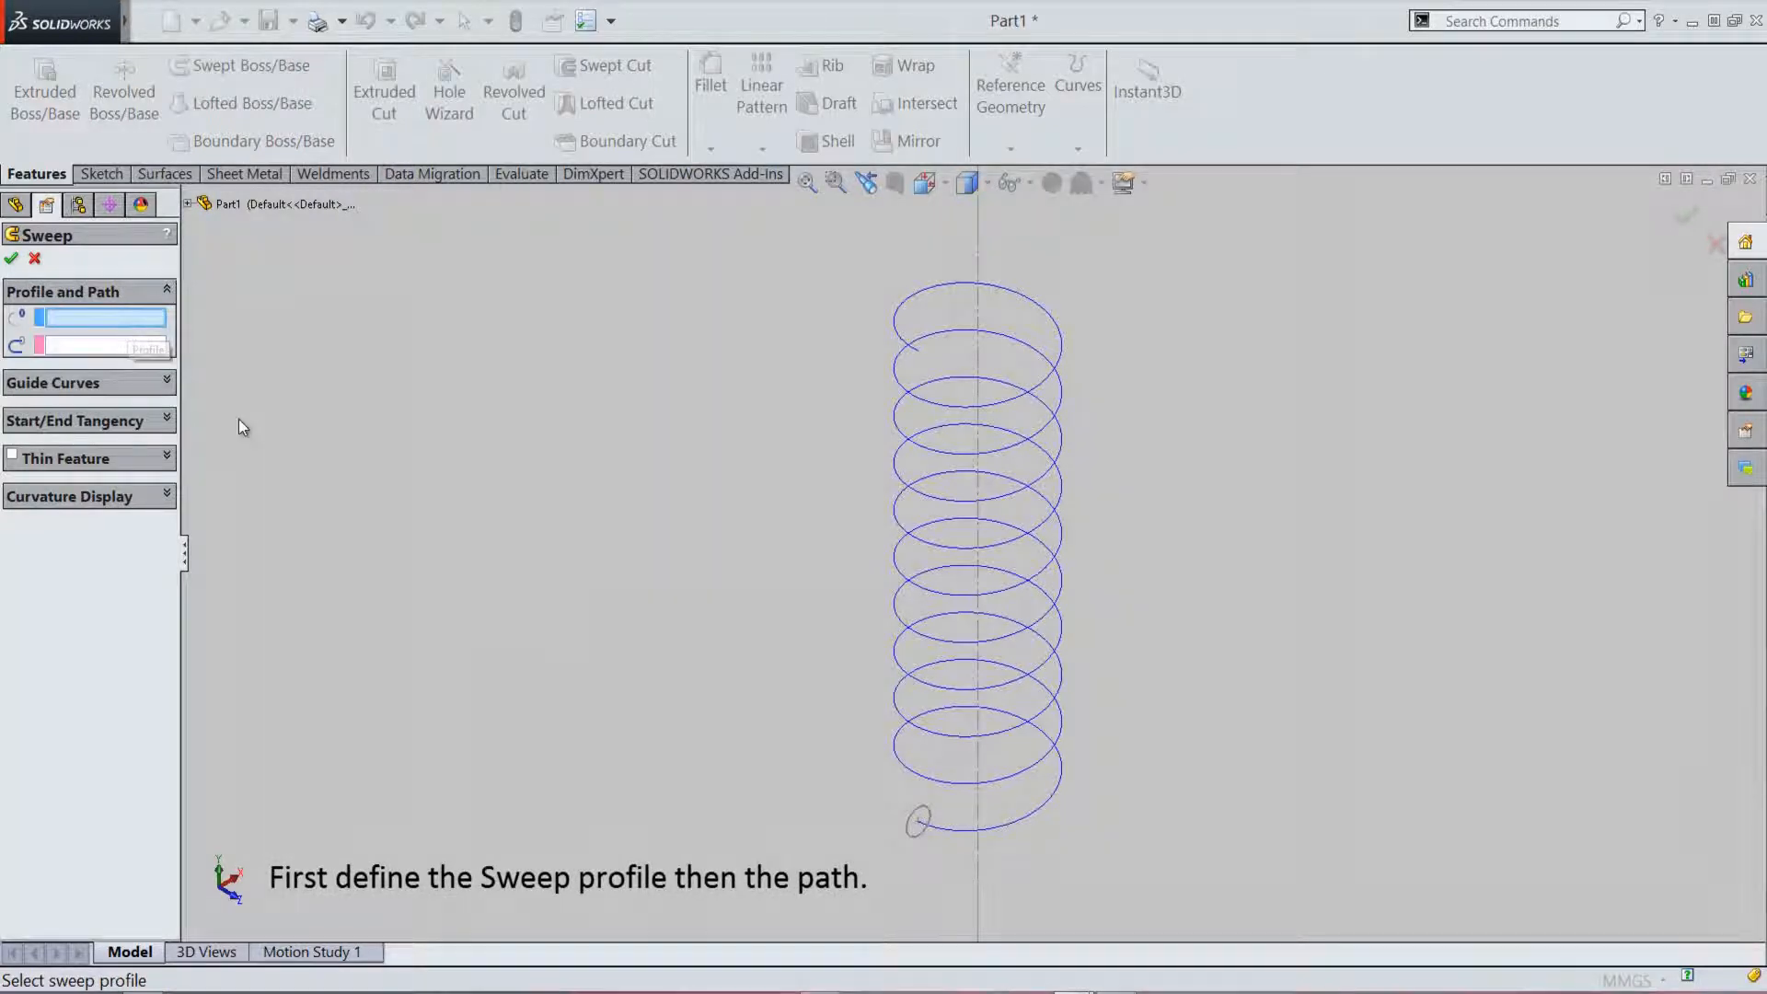
left_click(924, 833)
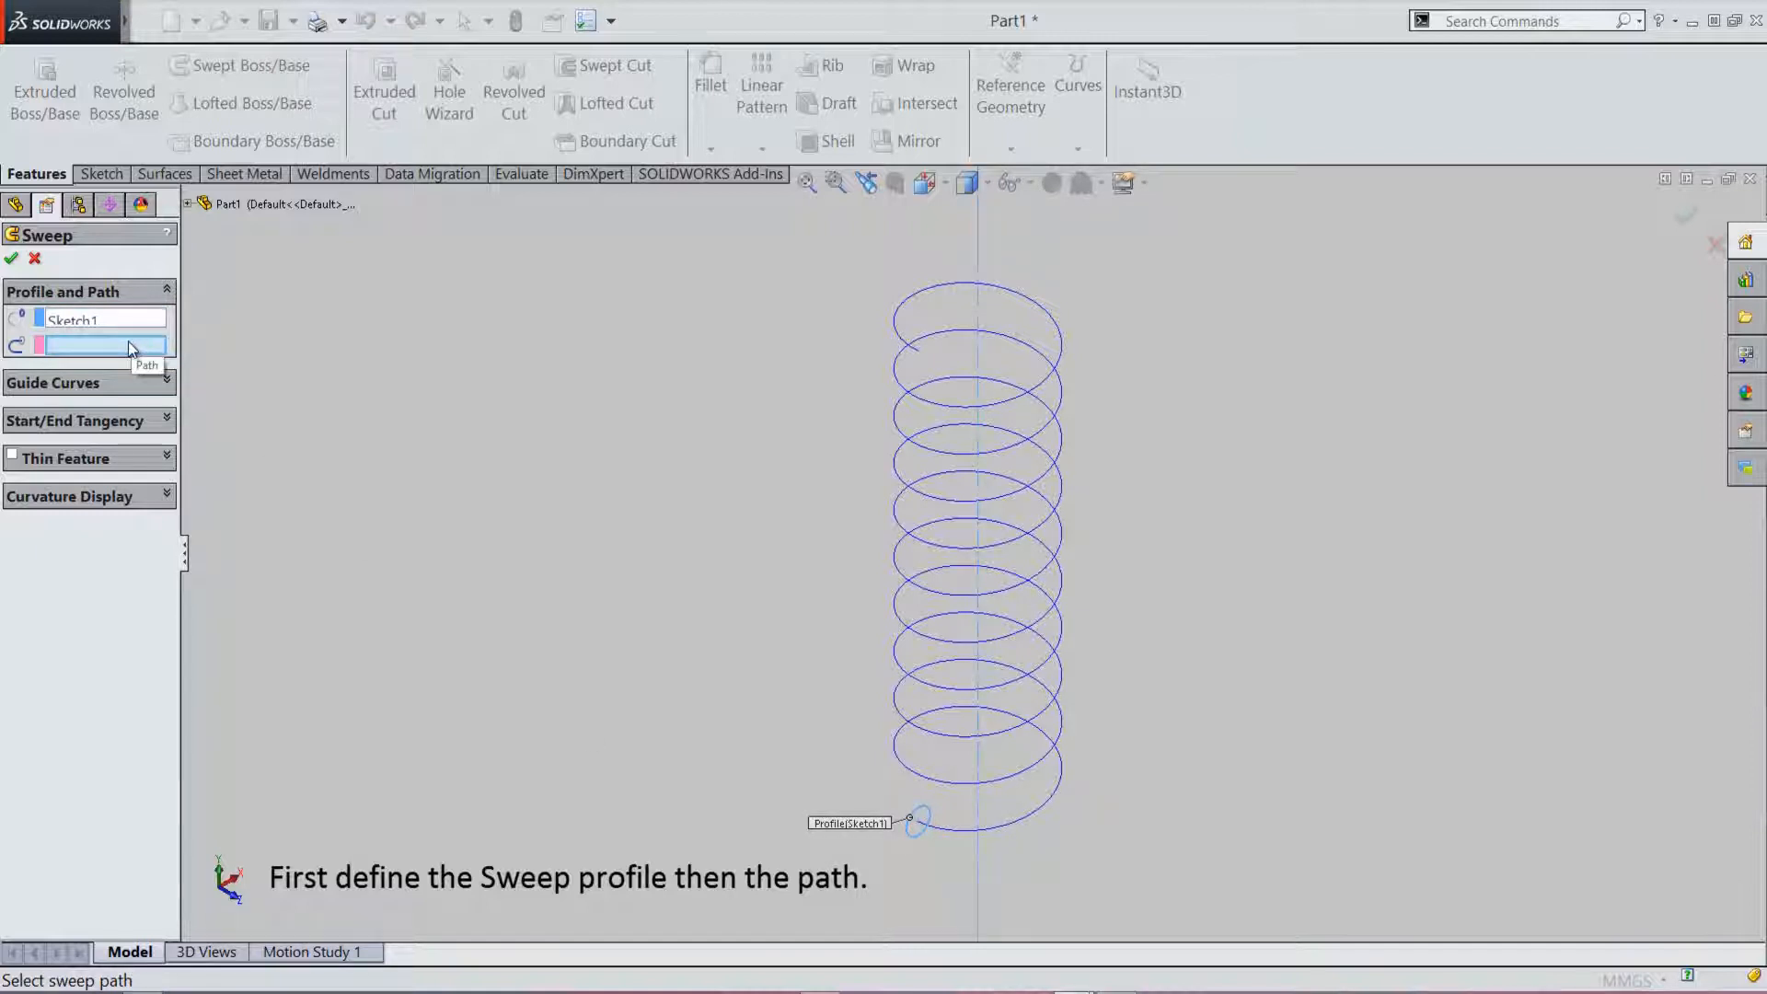
left_click(938, 407)
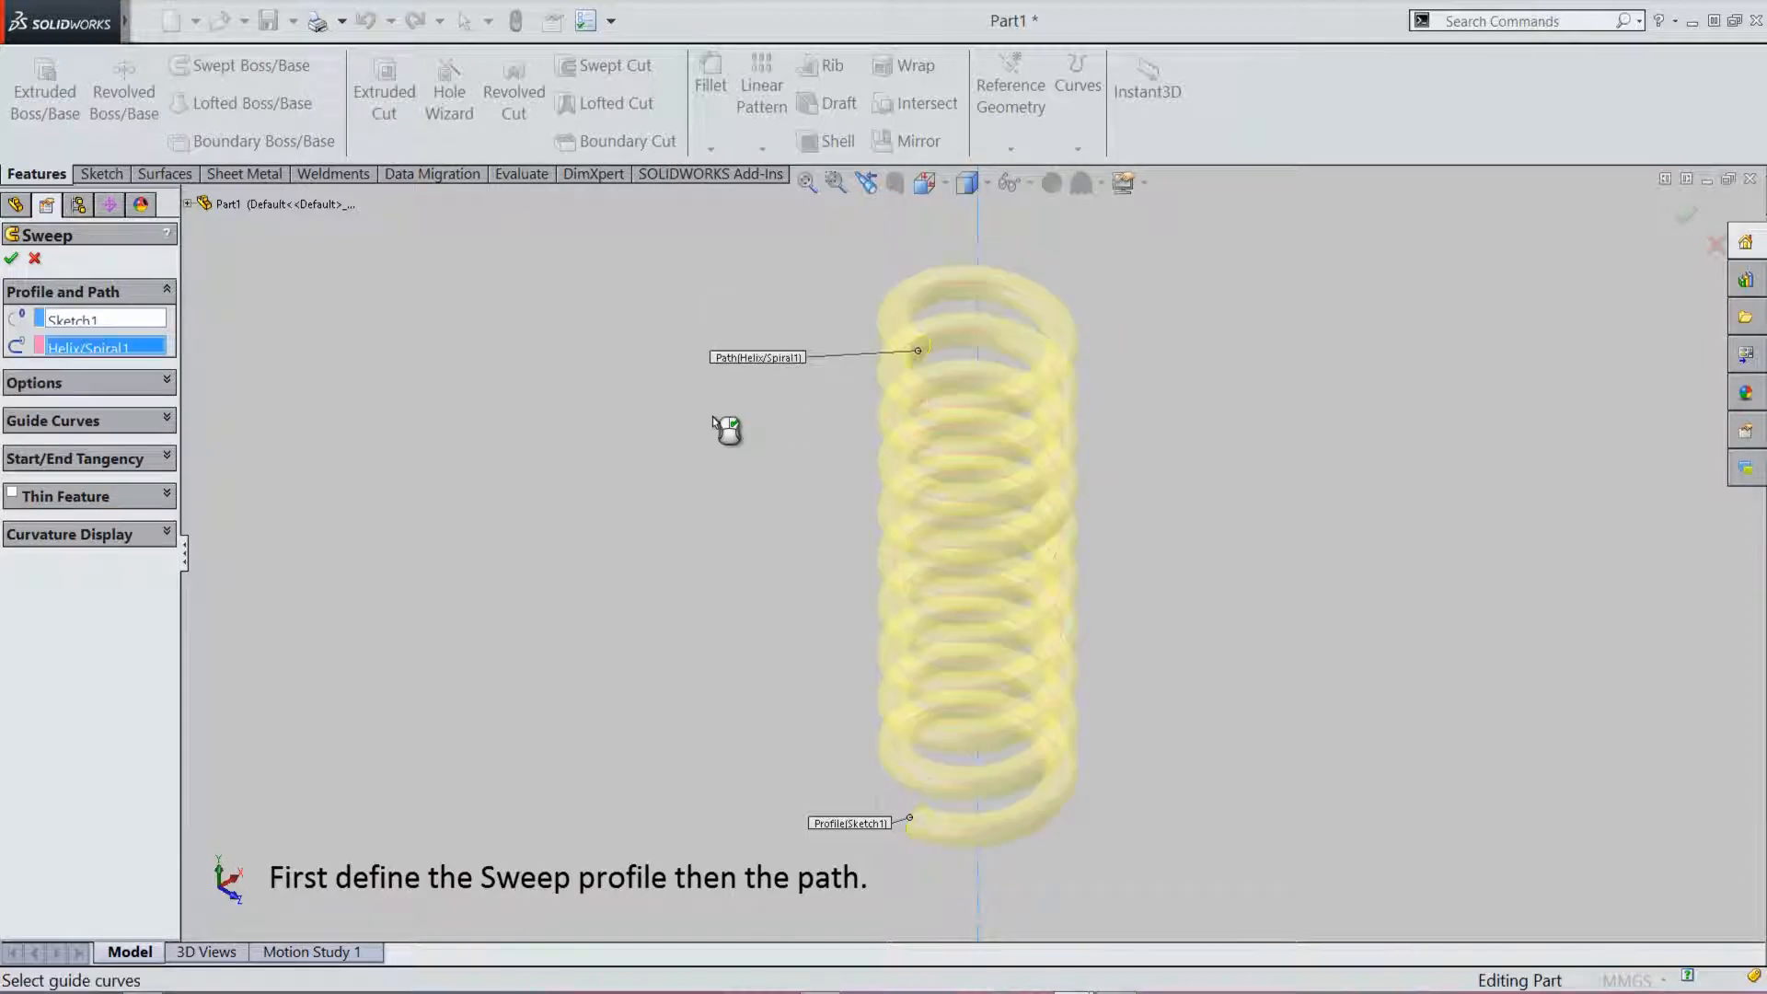
right_click(567, 284)
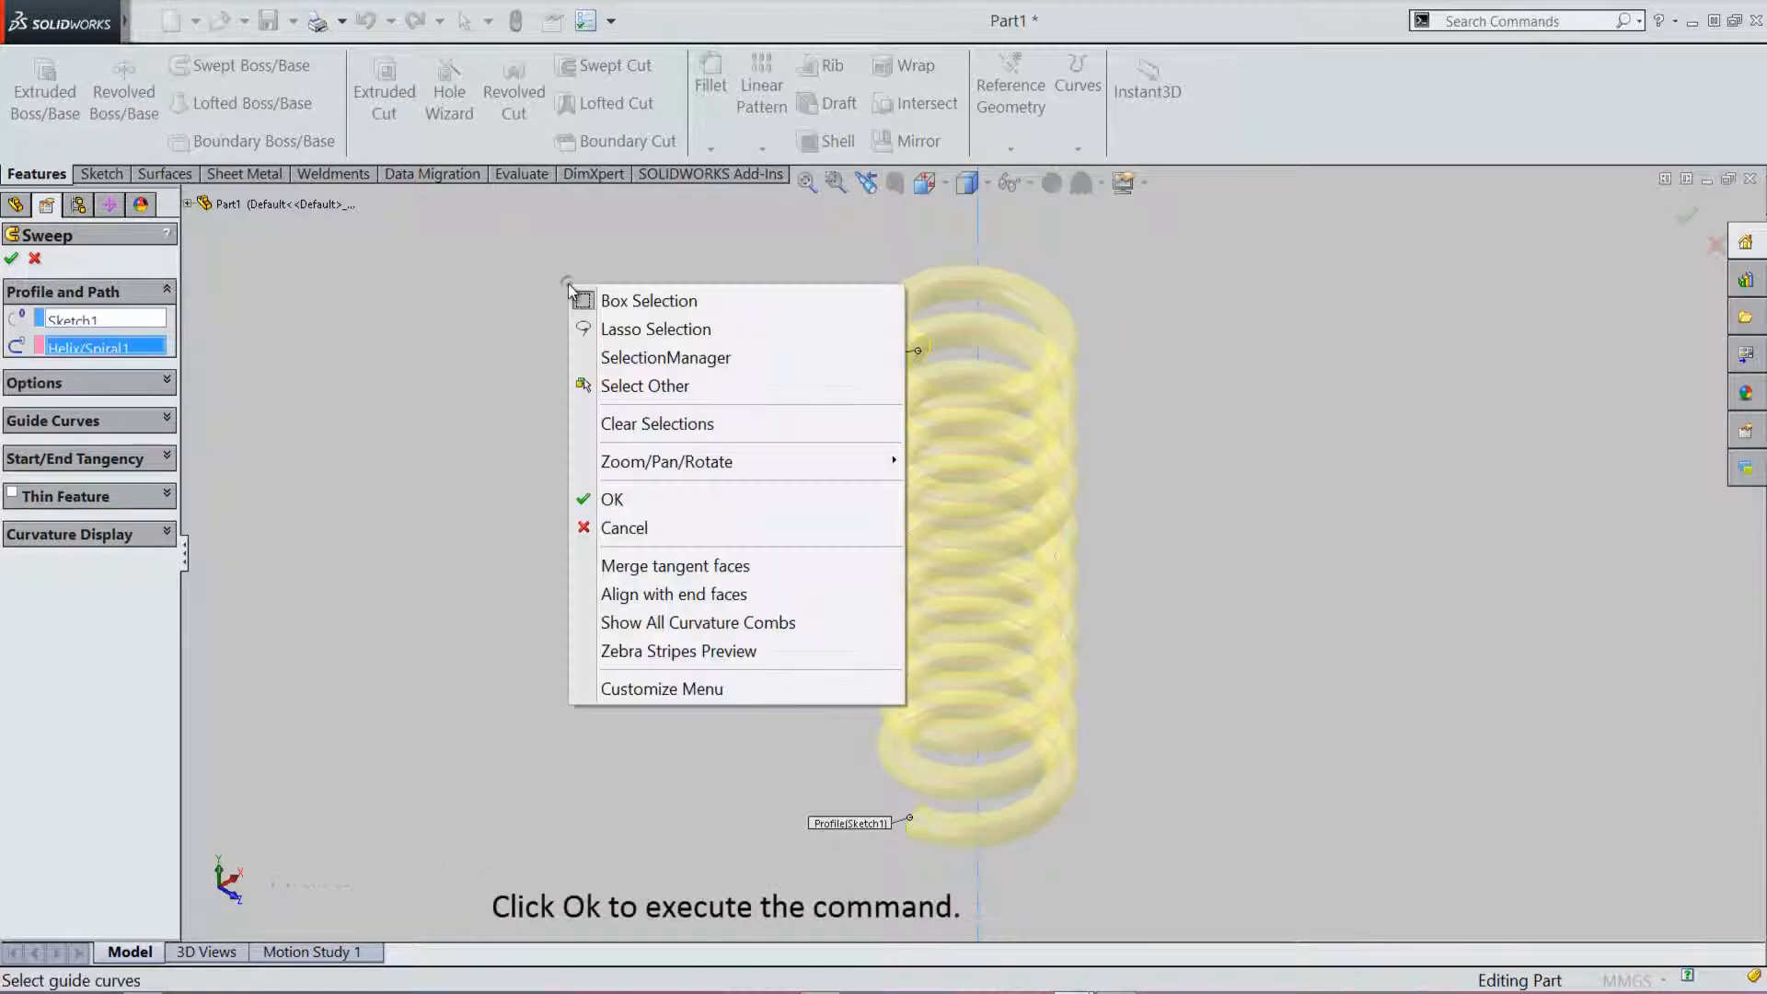
left_click(620, 498)
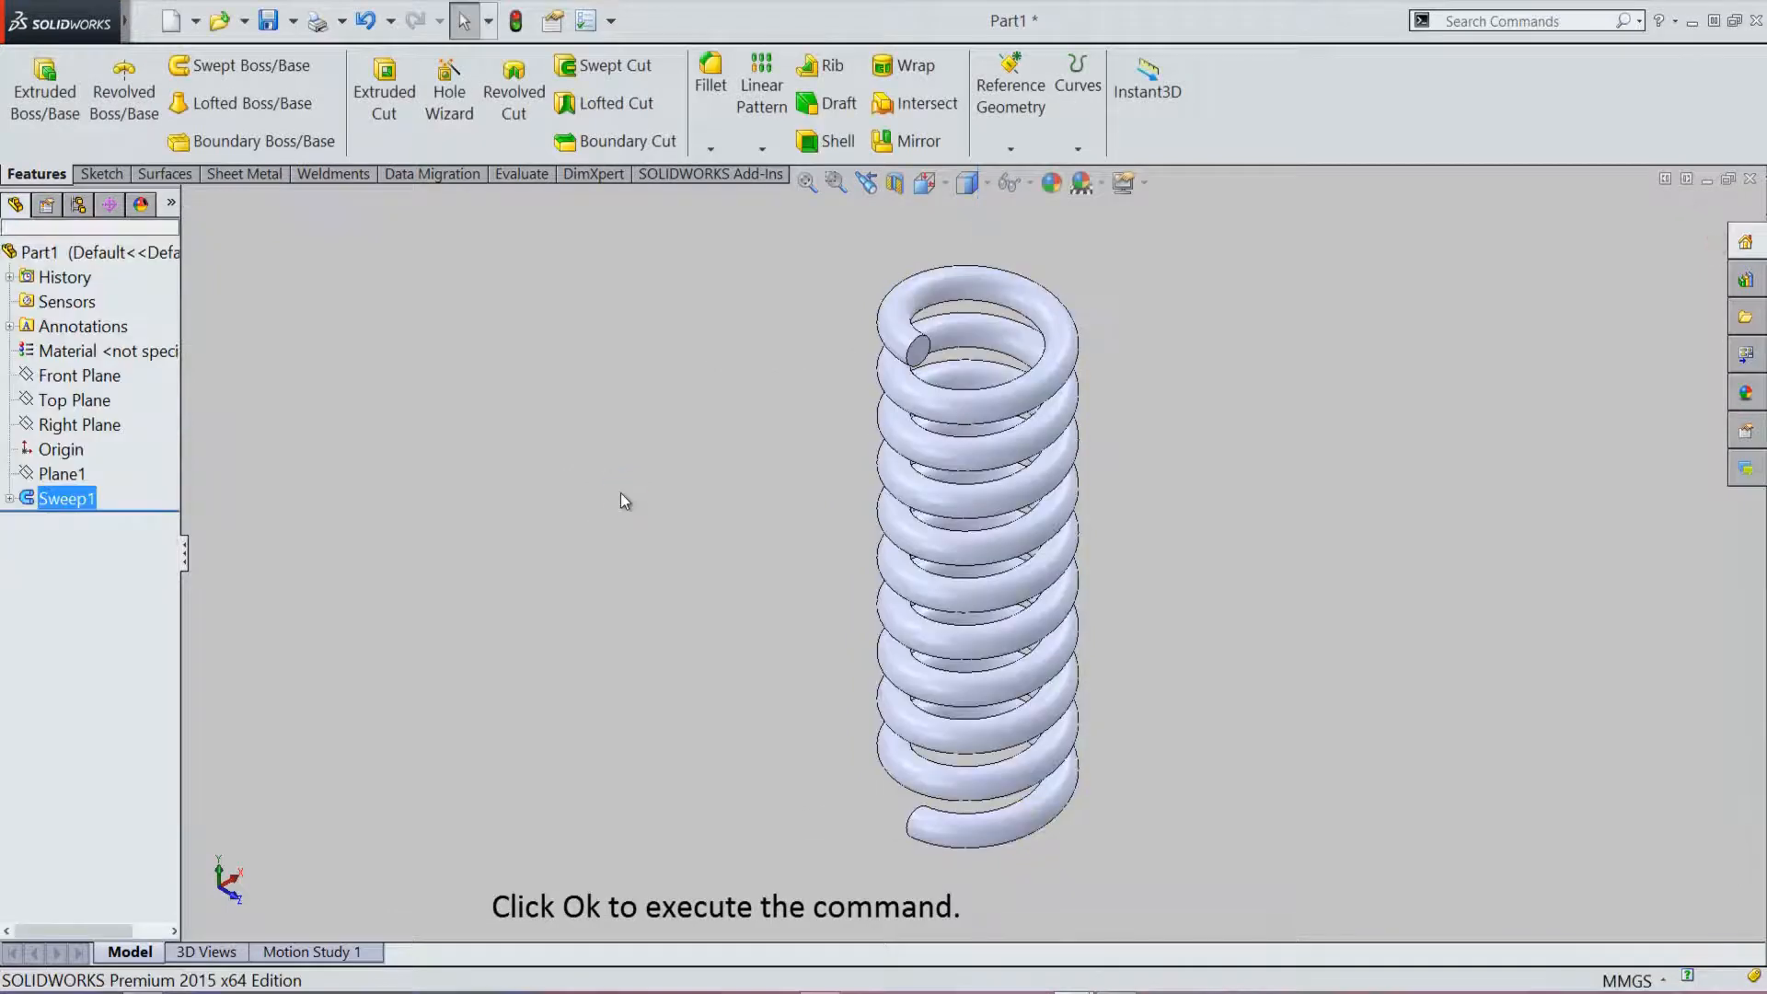
left_click(676, 413)
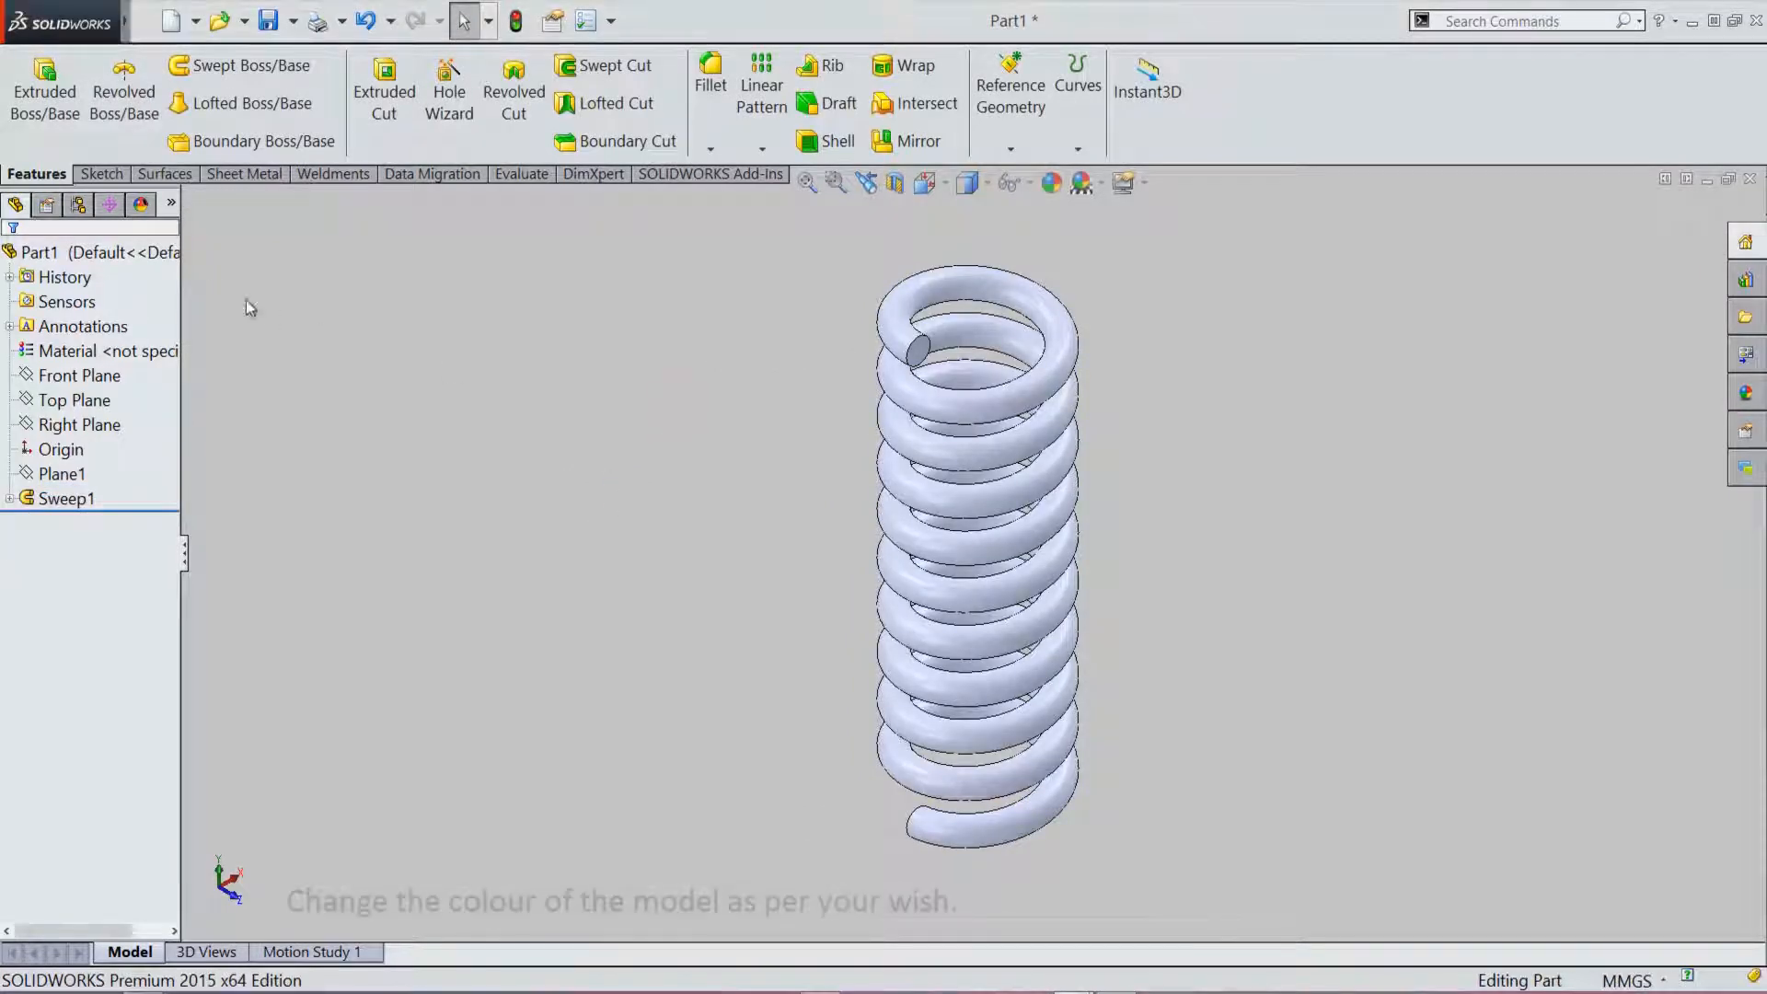
Step: Apply the color_prefference appearance from the SOLIDWORKSComposer User folder to the whole part
left_click(130, 253)
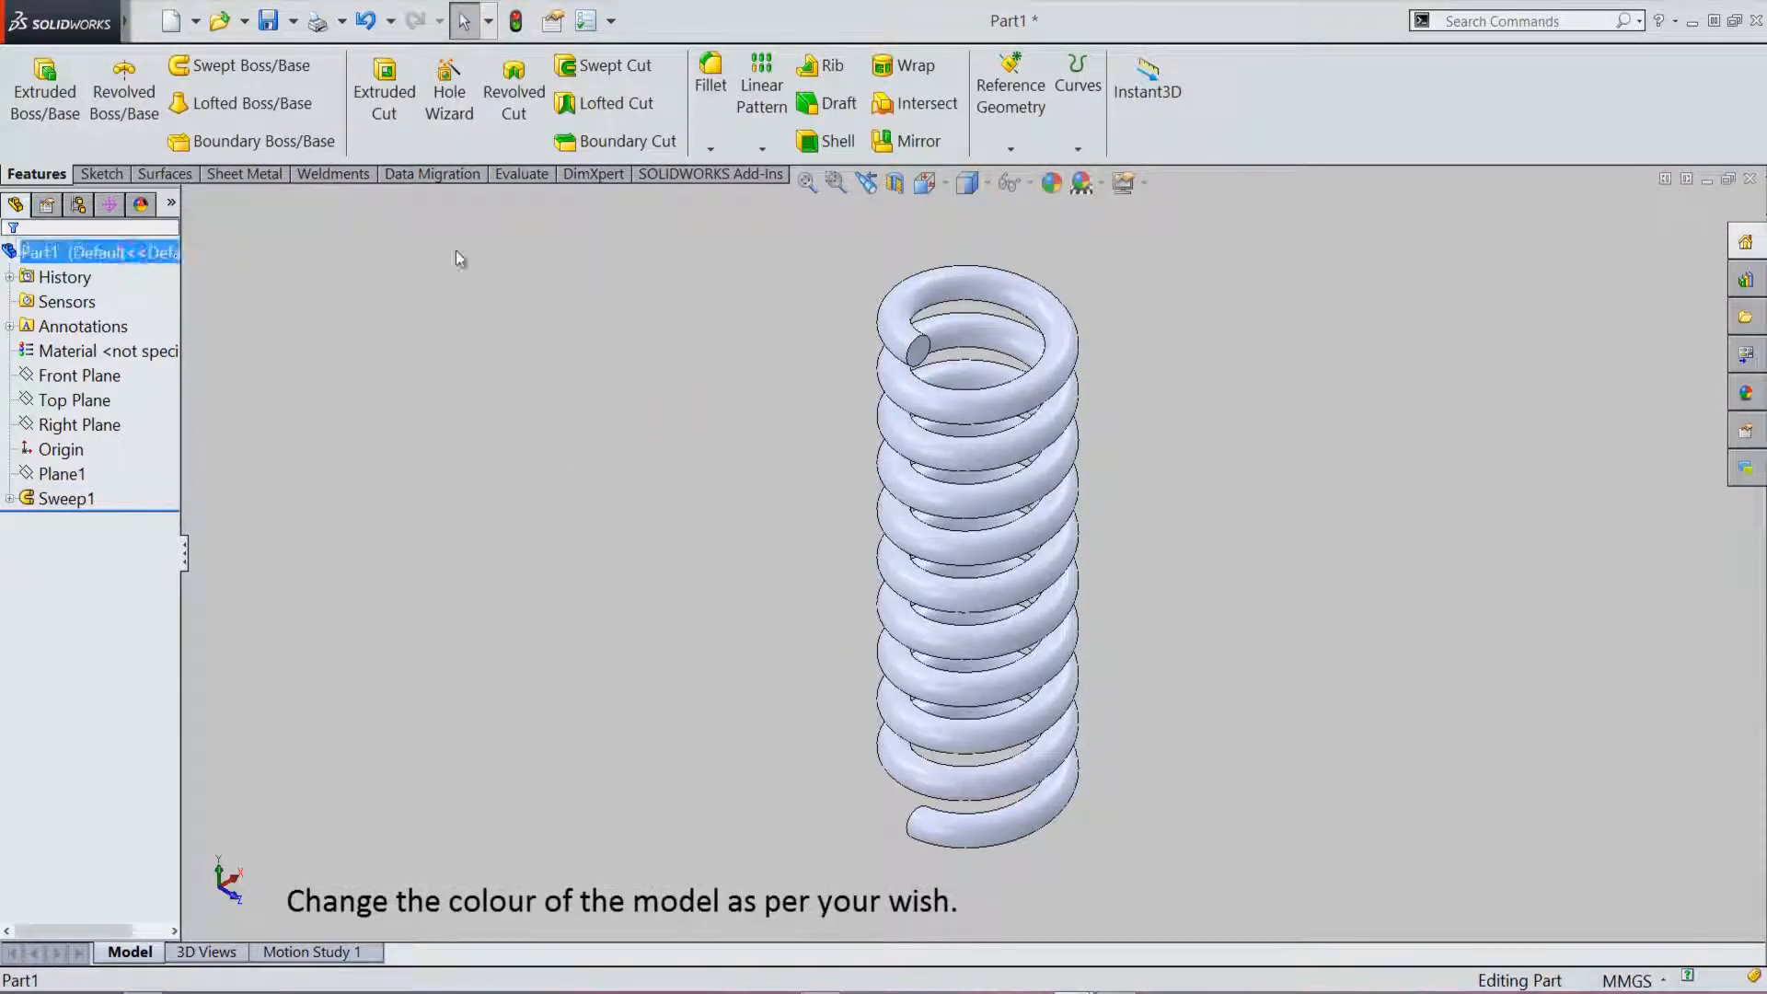
left_click(1059, 191)
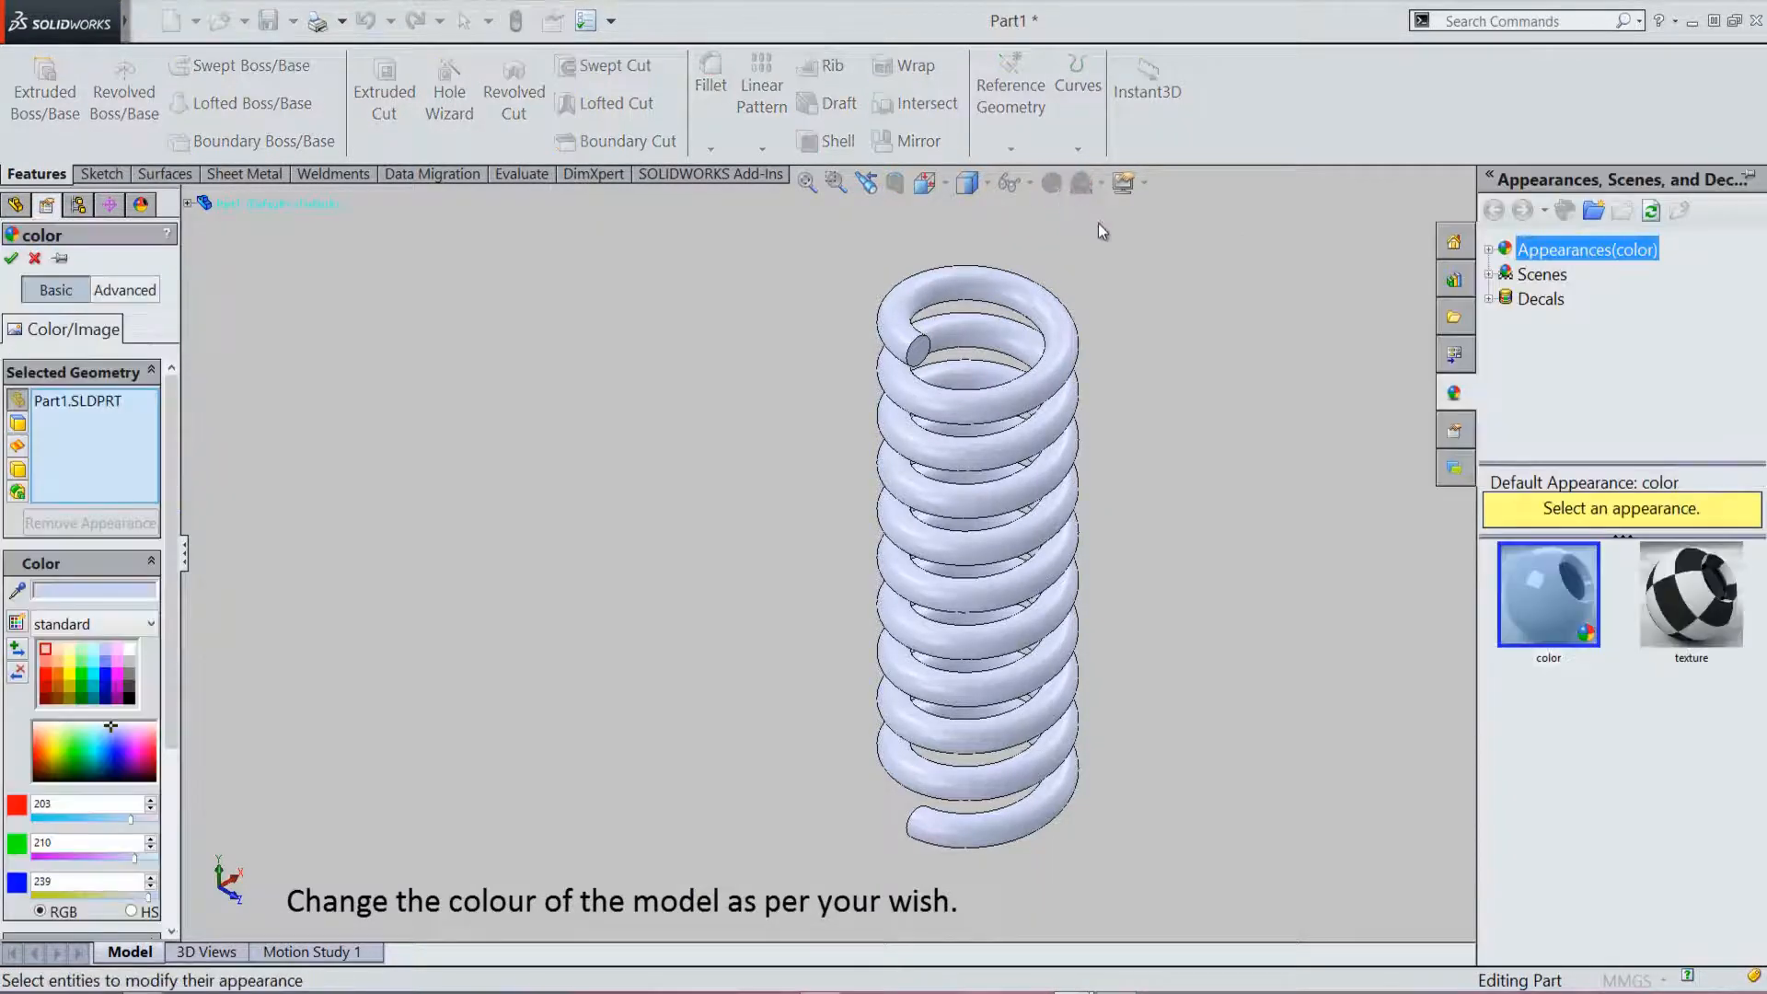
left_click(1488, 250)
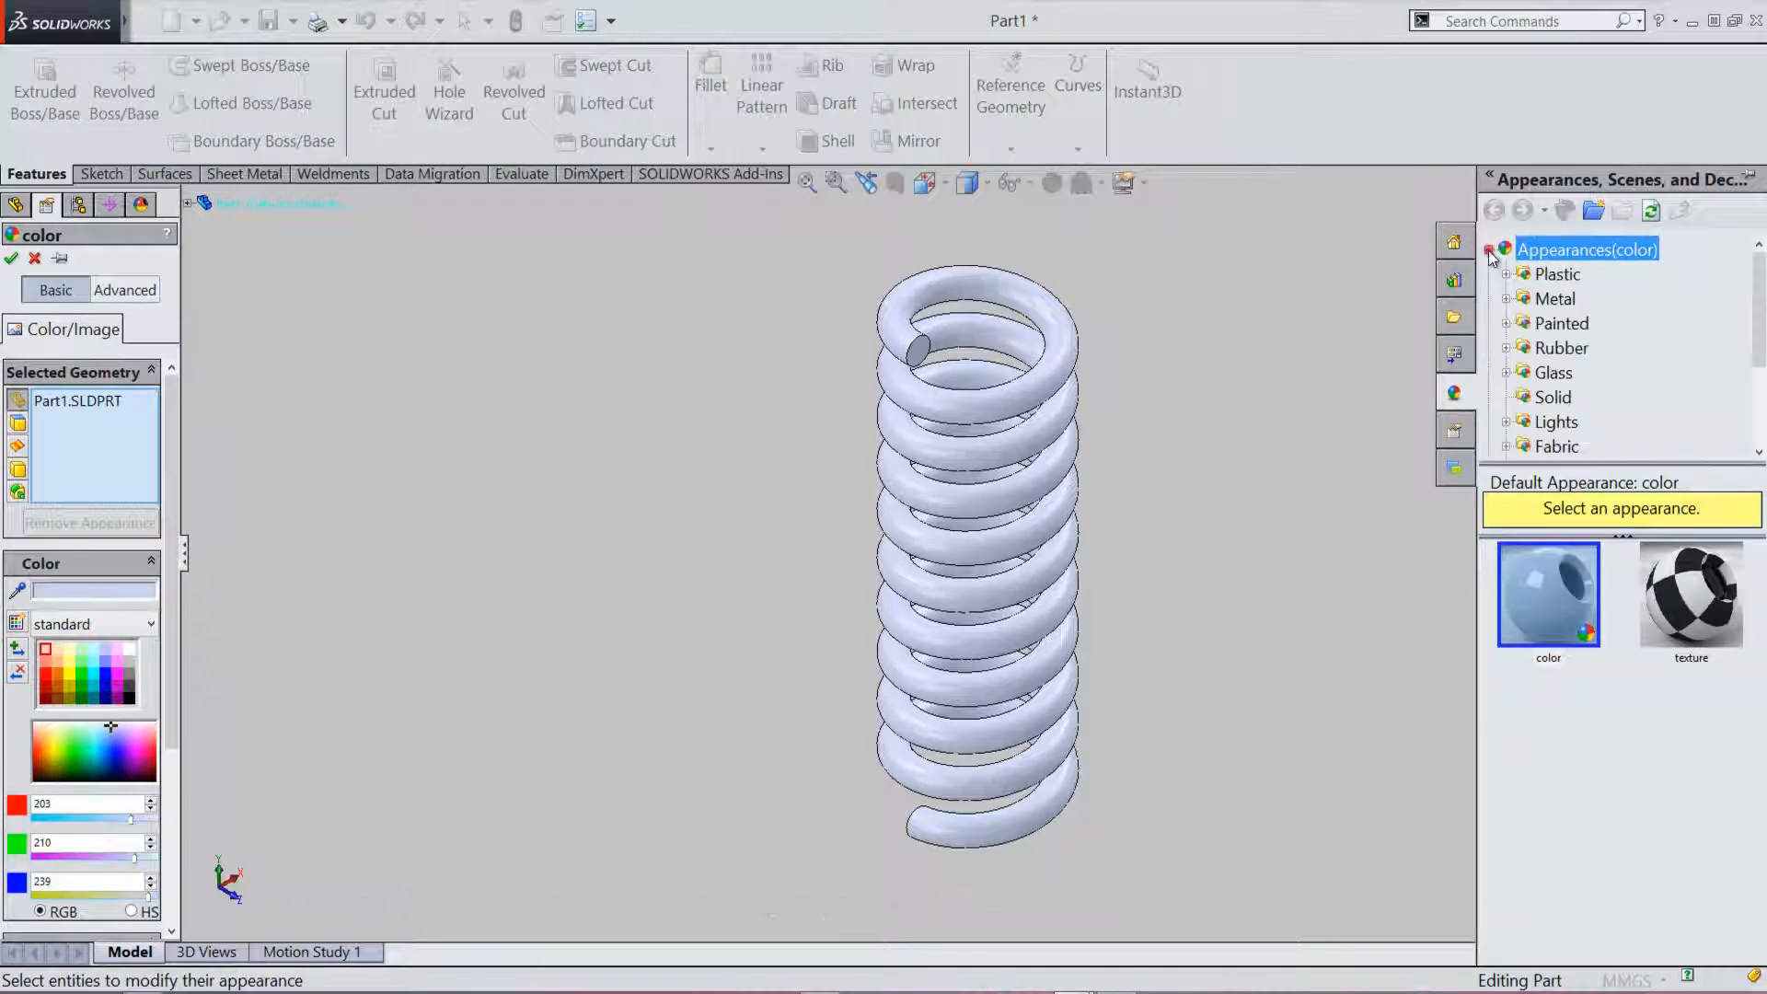
left_click_drag(1759, 294, 1758, 363)
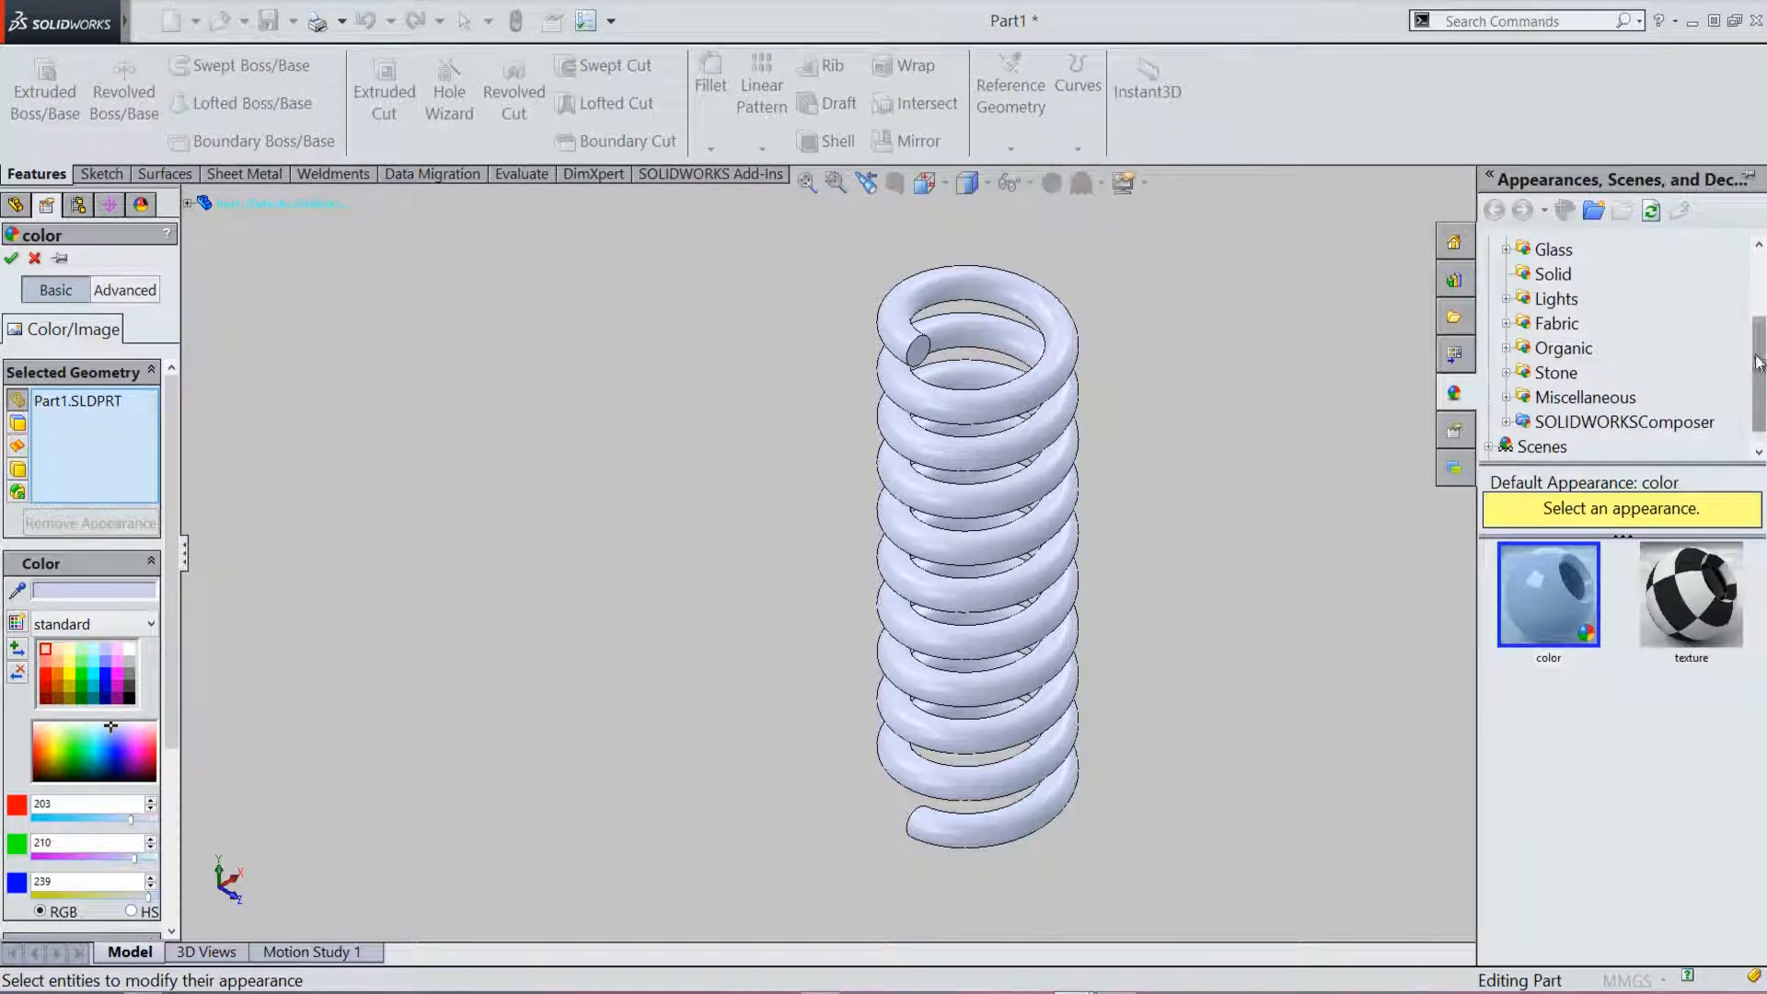
left_click(1505, 422)
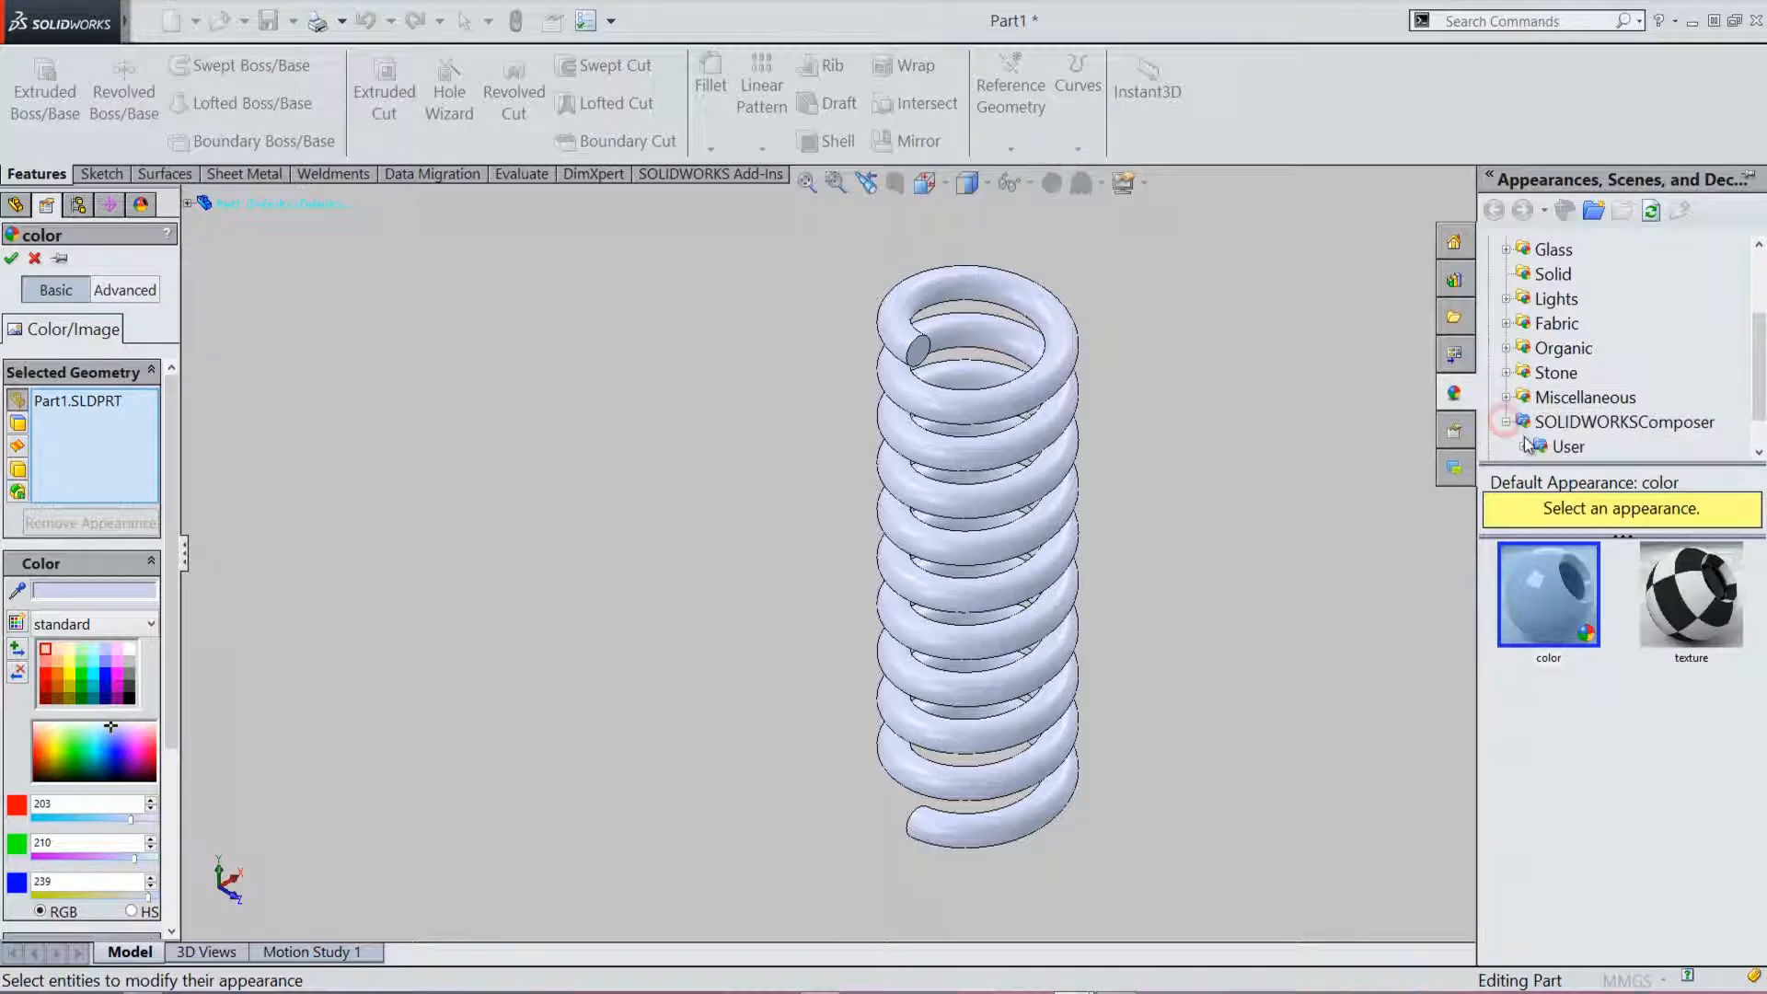
left_click(1567, 446)
left_click_drag(1755, 398, 1755, 422)
left_click(1549, 593)
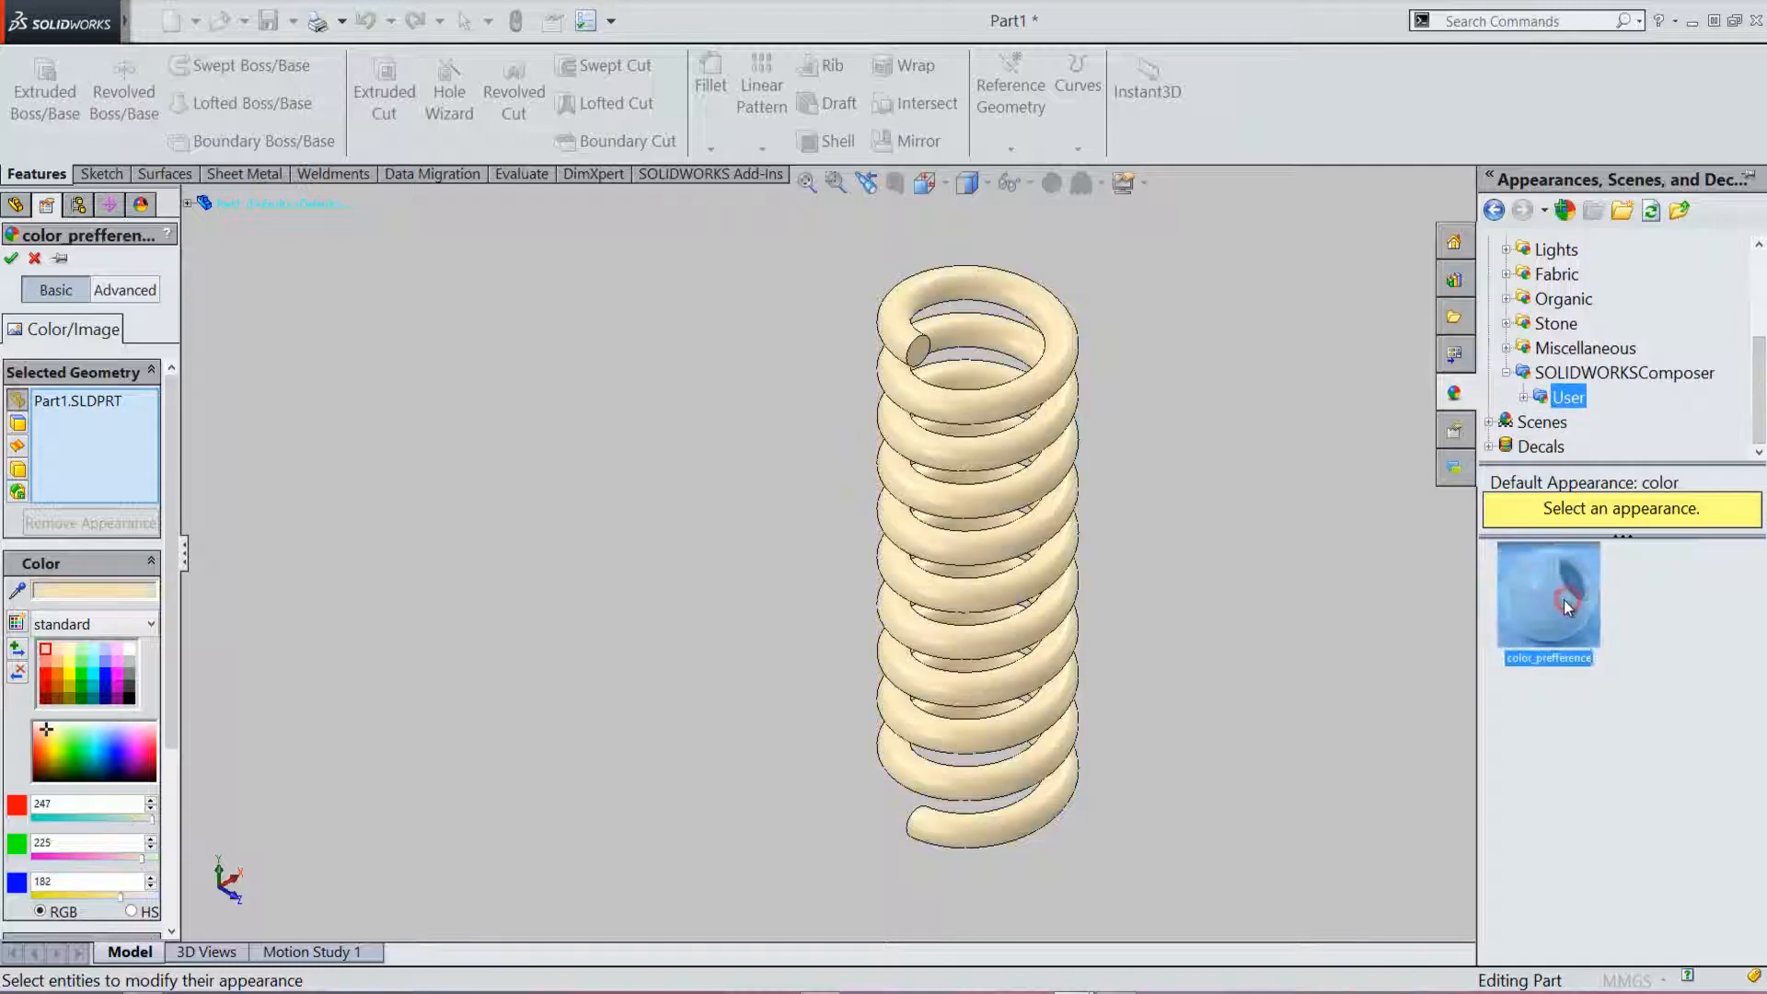
right_click(1186, 319)
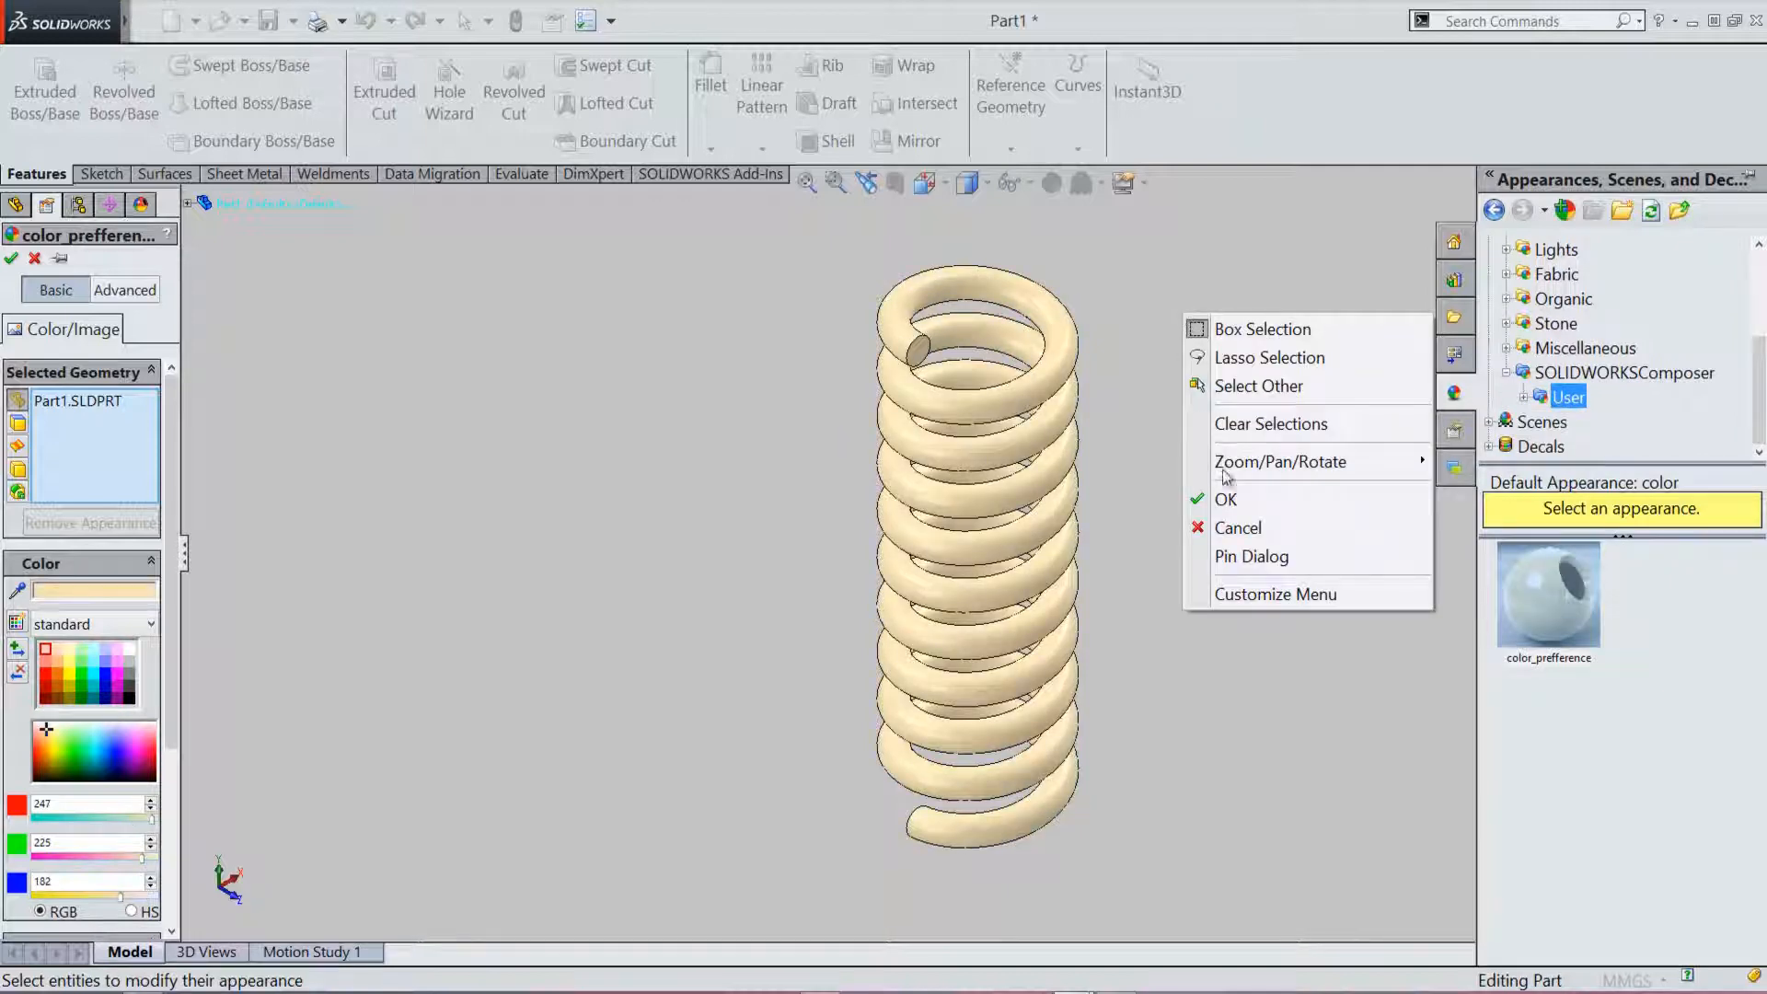
left_click(1234, 501)
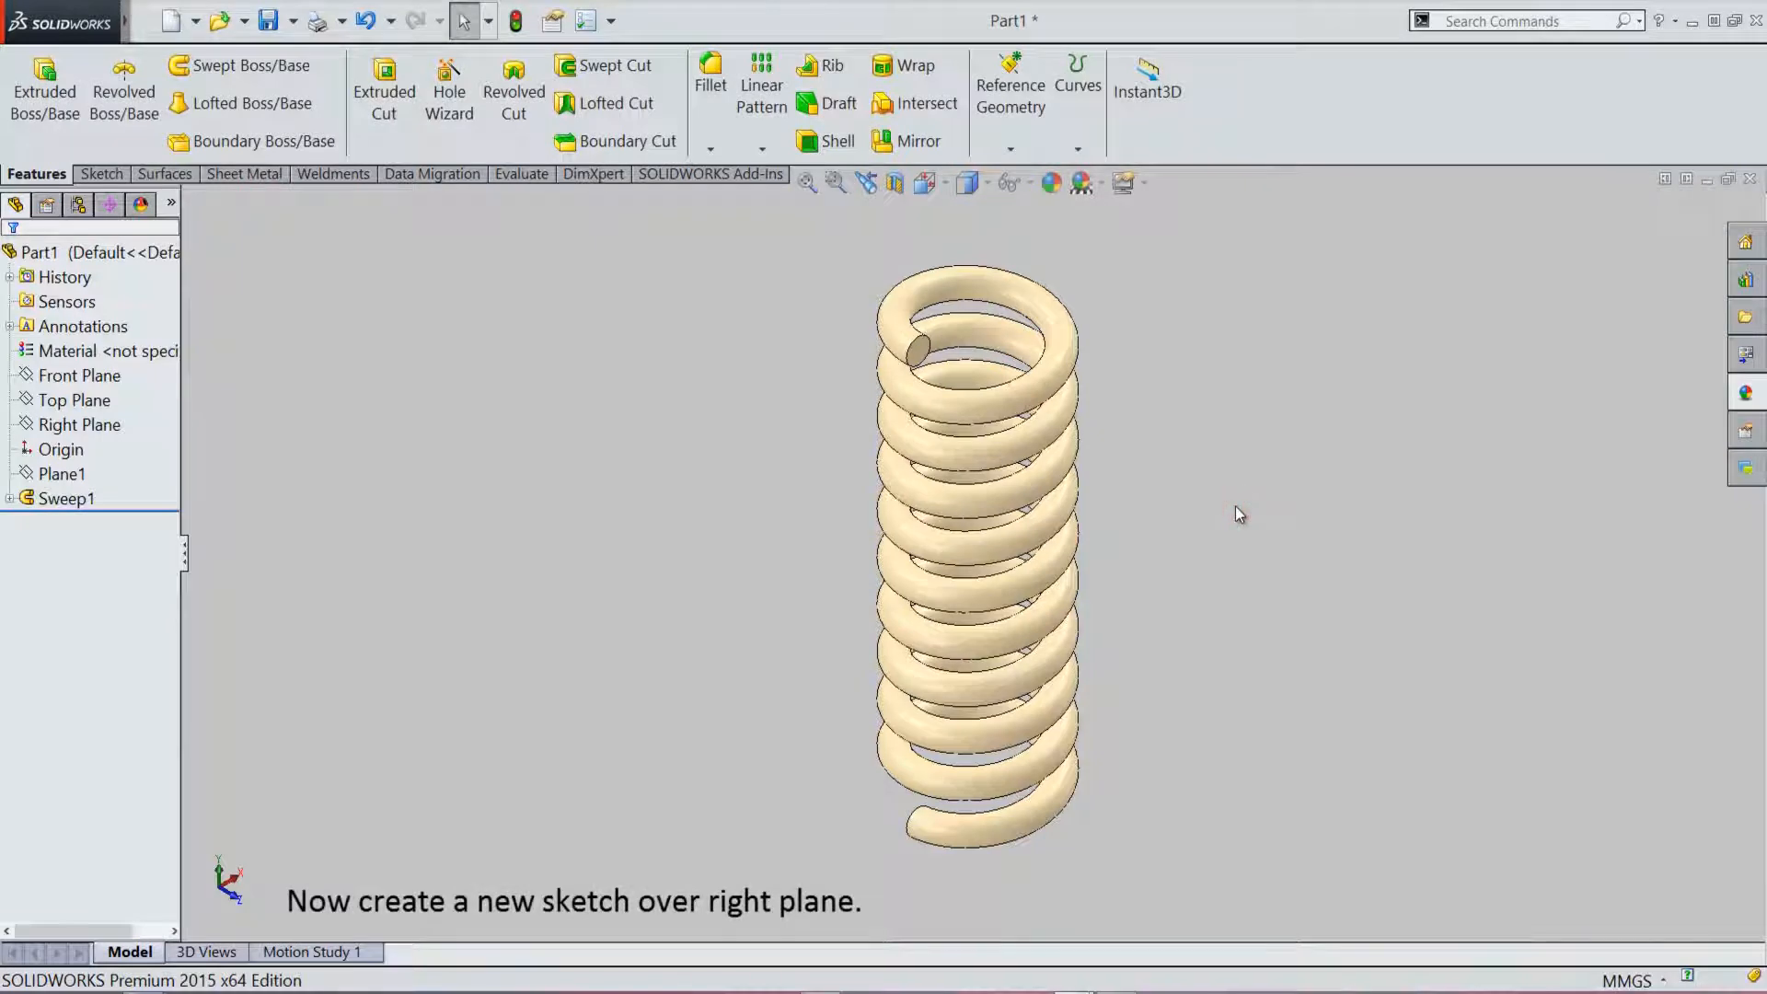
Step: Start a new sketch on the Right Plane and orient the view normal to it
left_click(1350, 489)
left_click(474, 439)
left_click(80, 375)
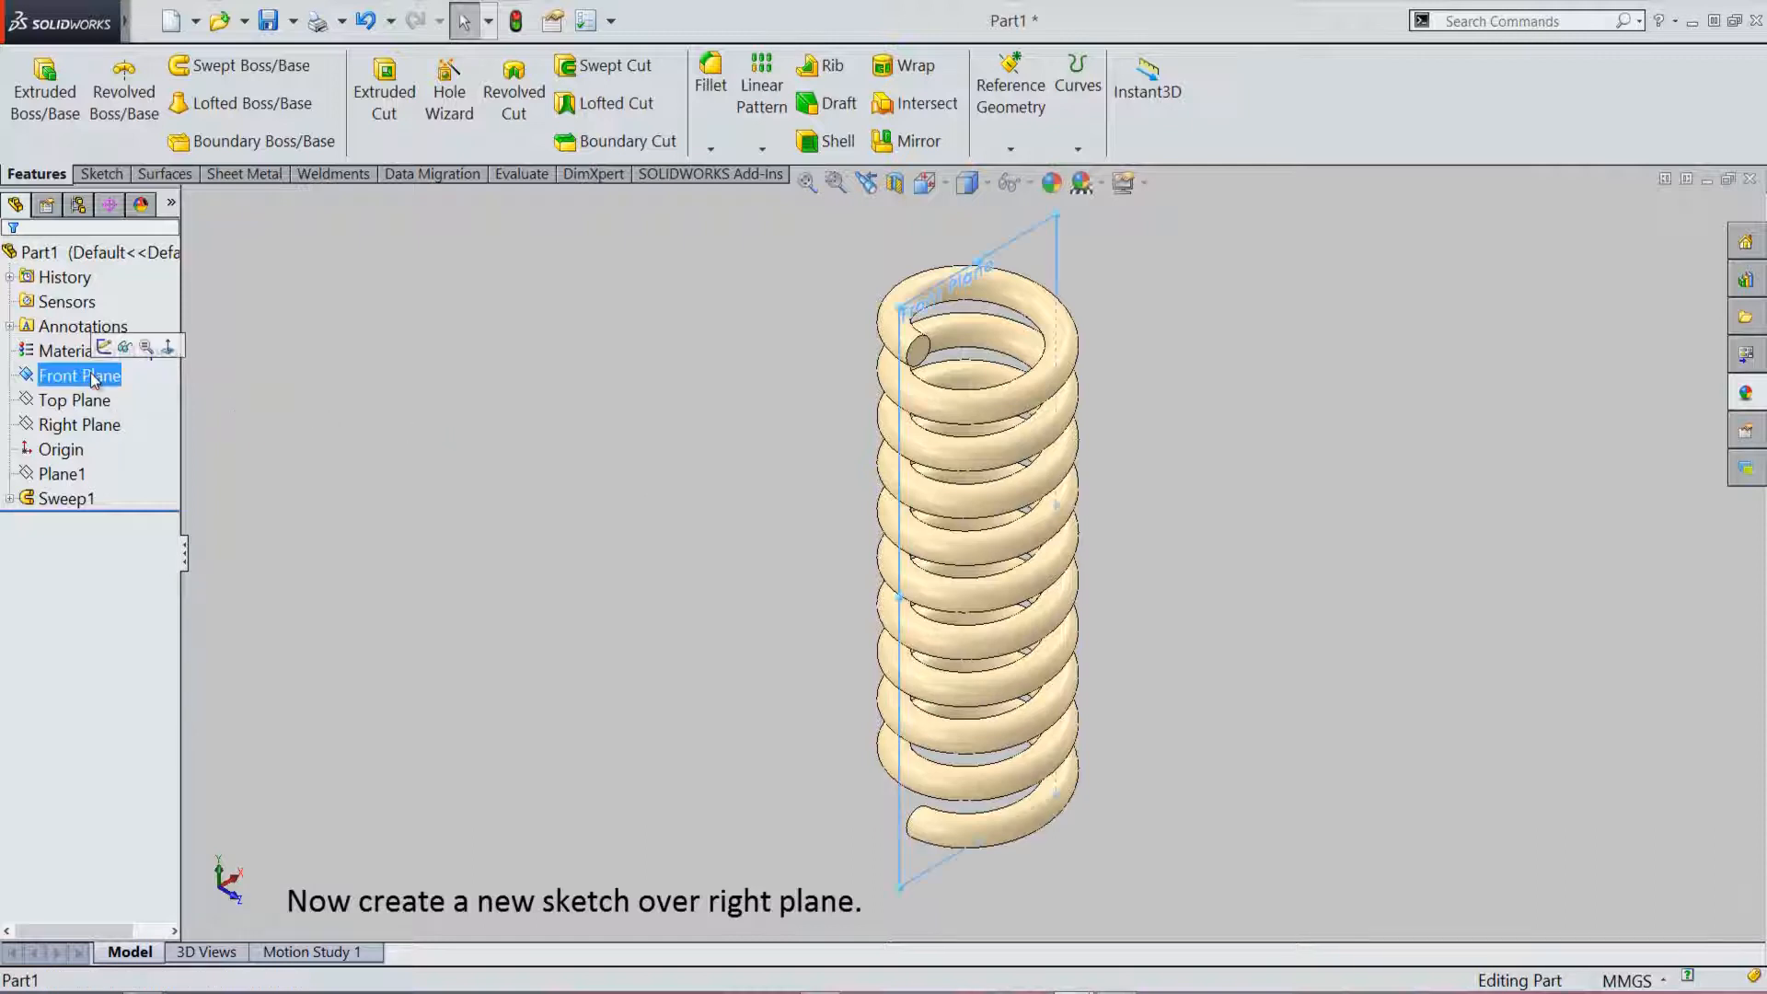
left_click(69, 426, "ctrl")
left_click(71, 431)
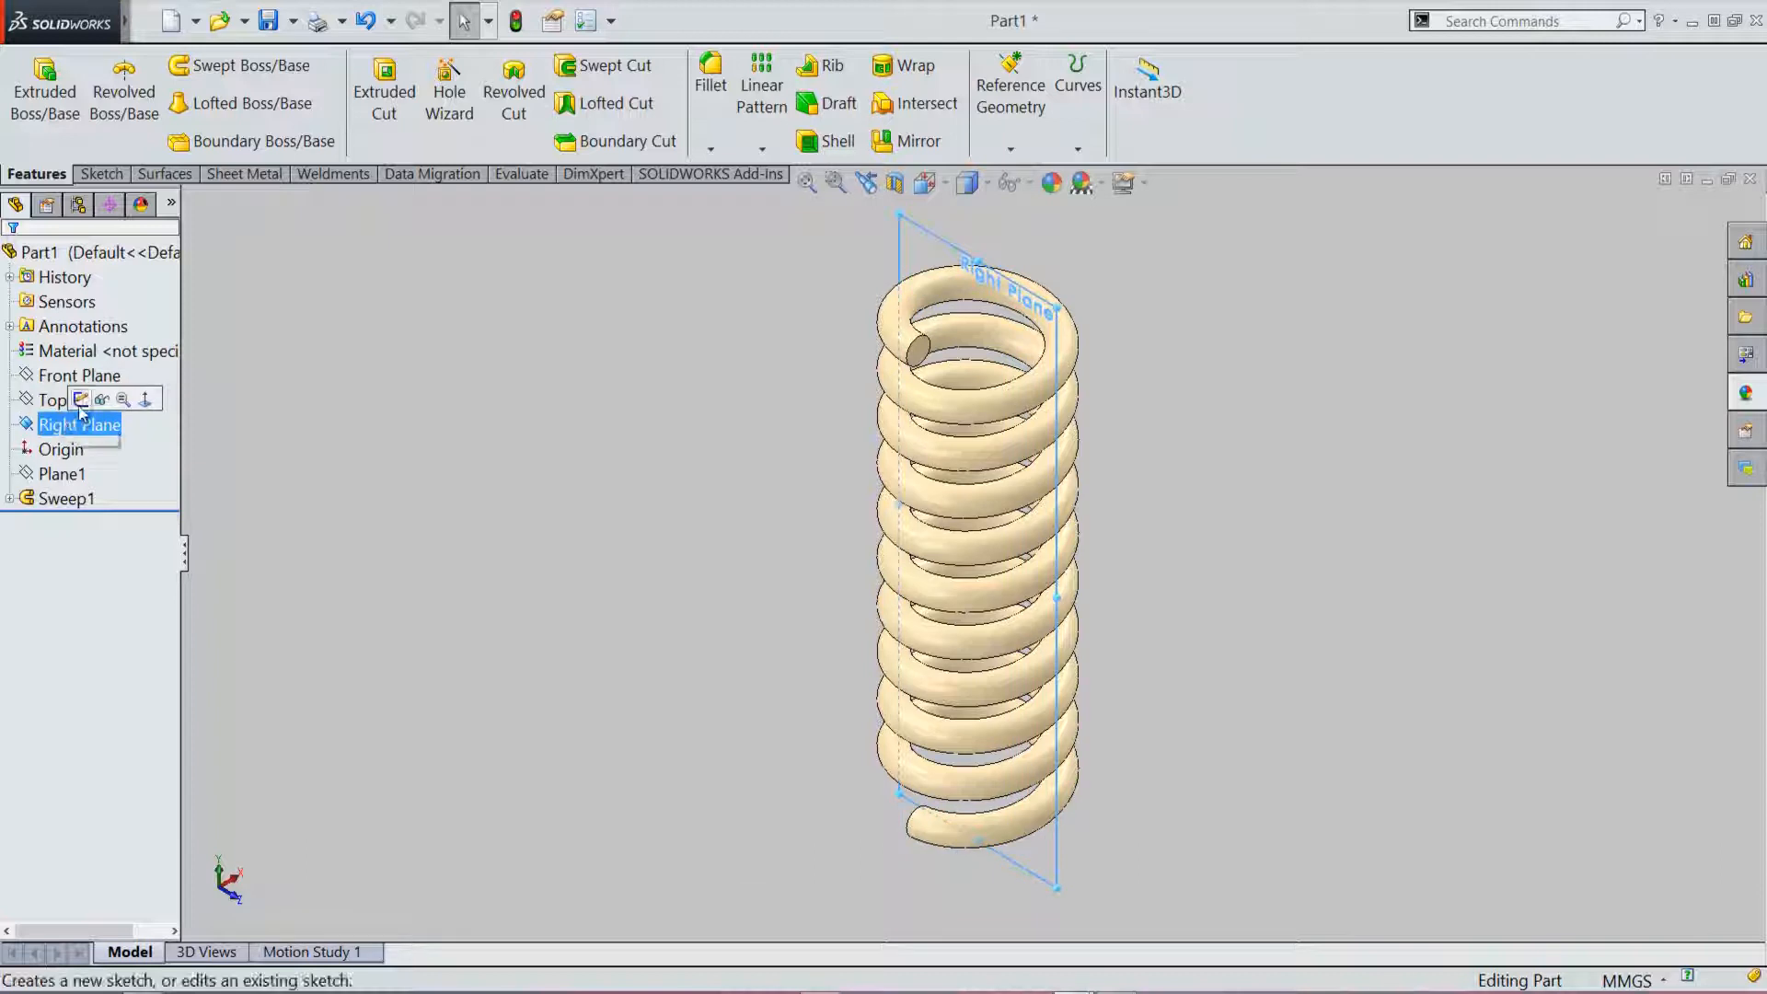
left_click(81, 398)
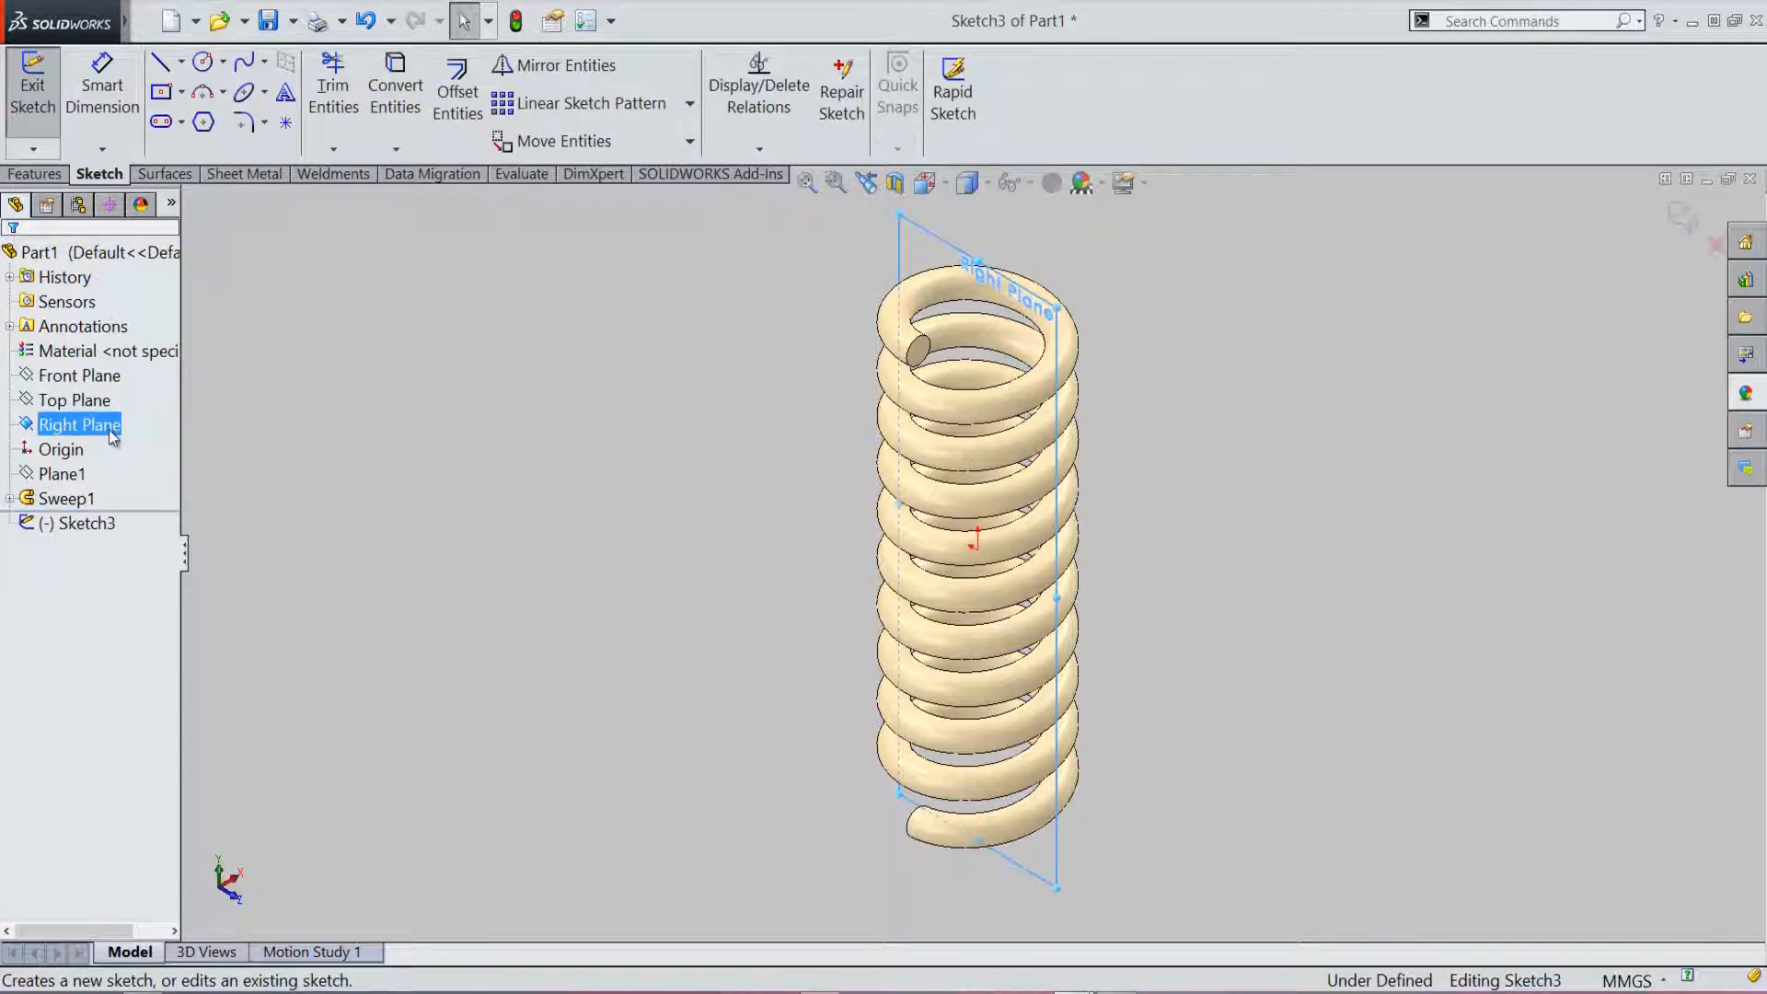
right_click(108, 429)
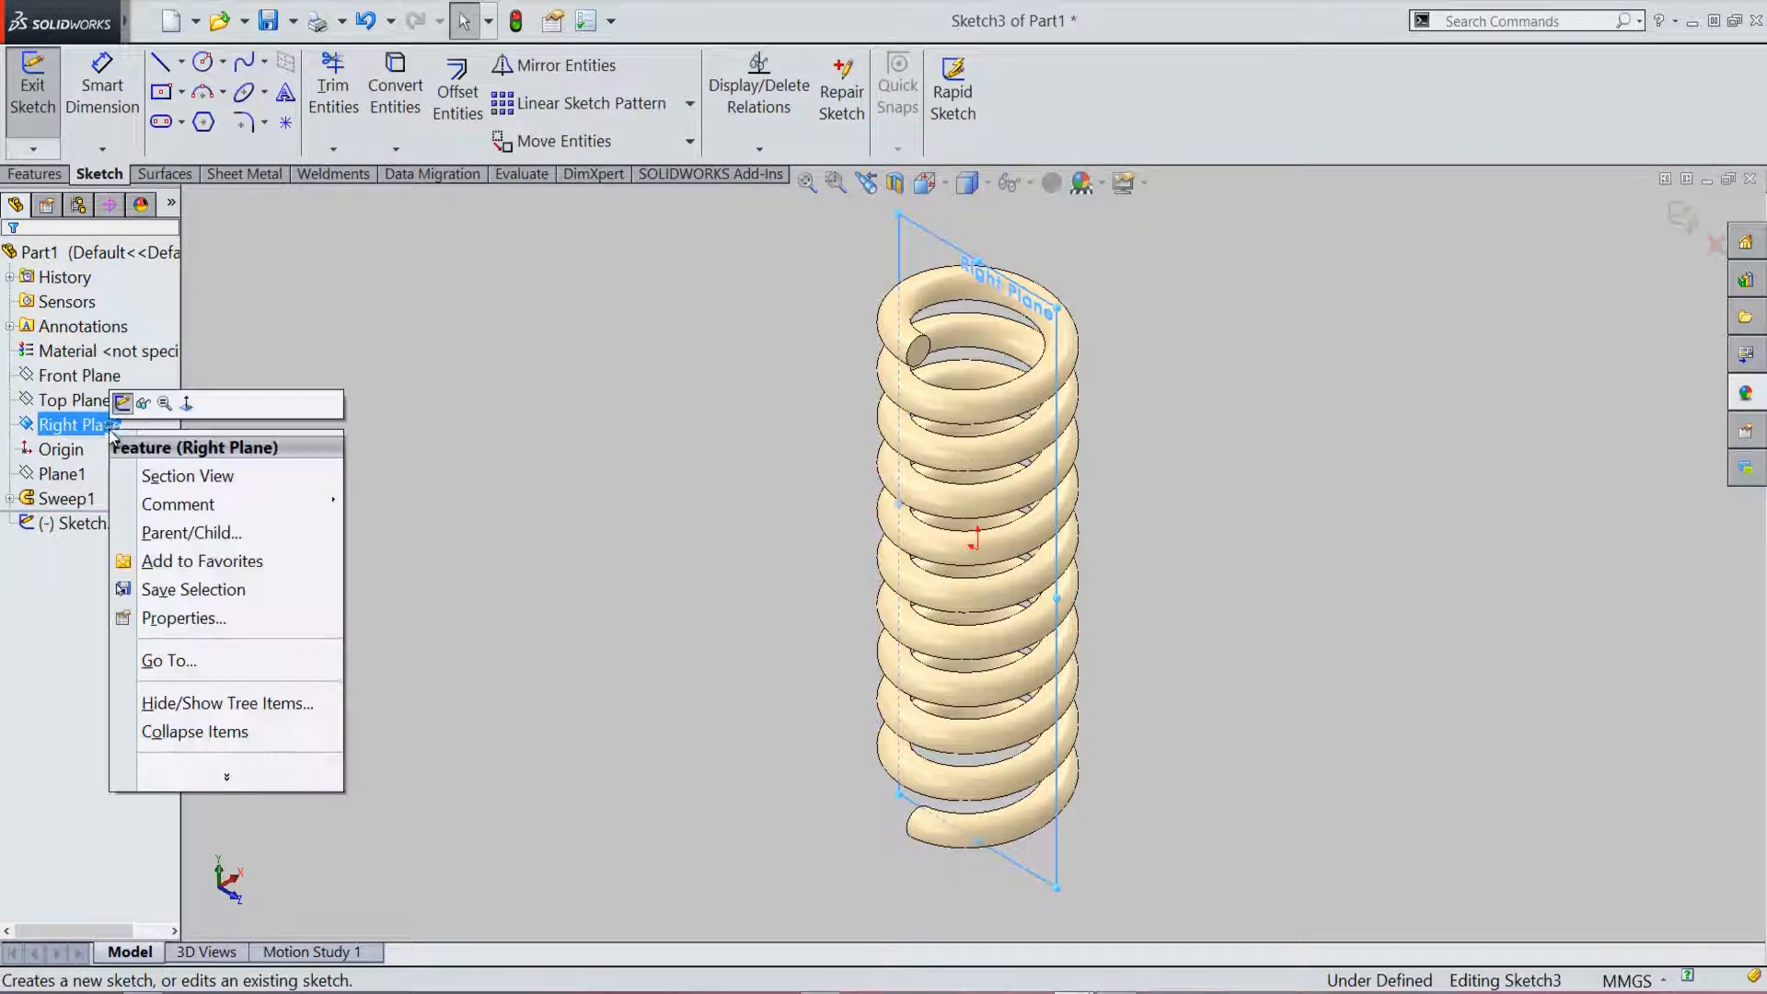
left_click(187, 405)
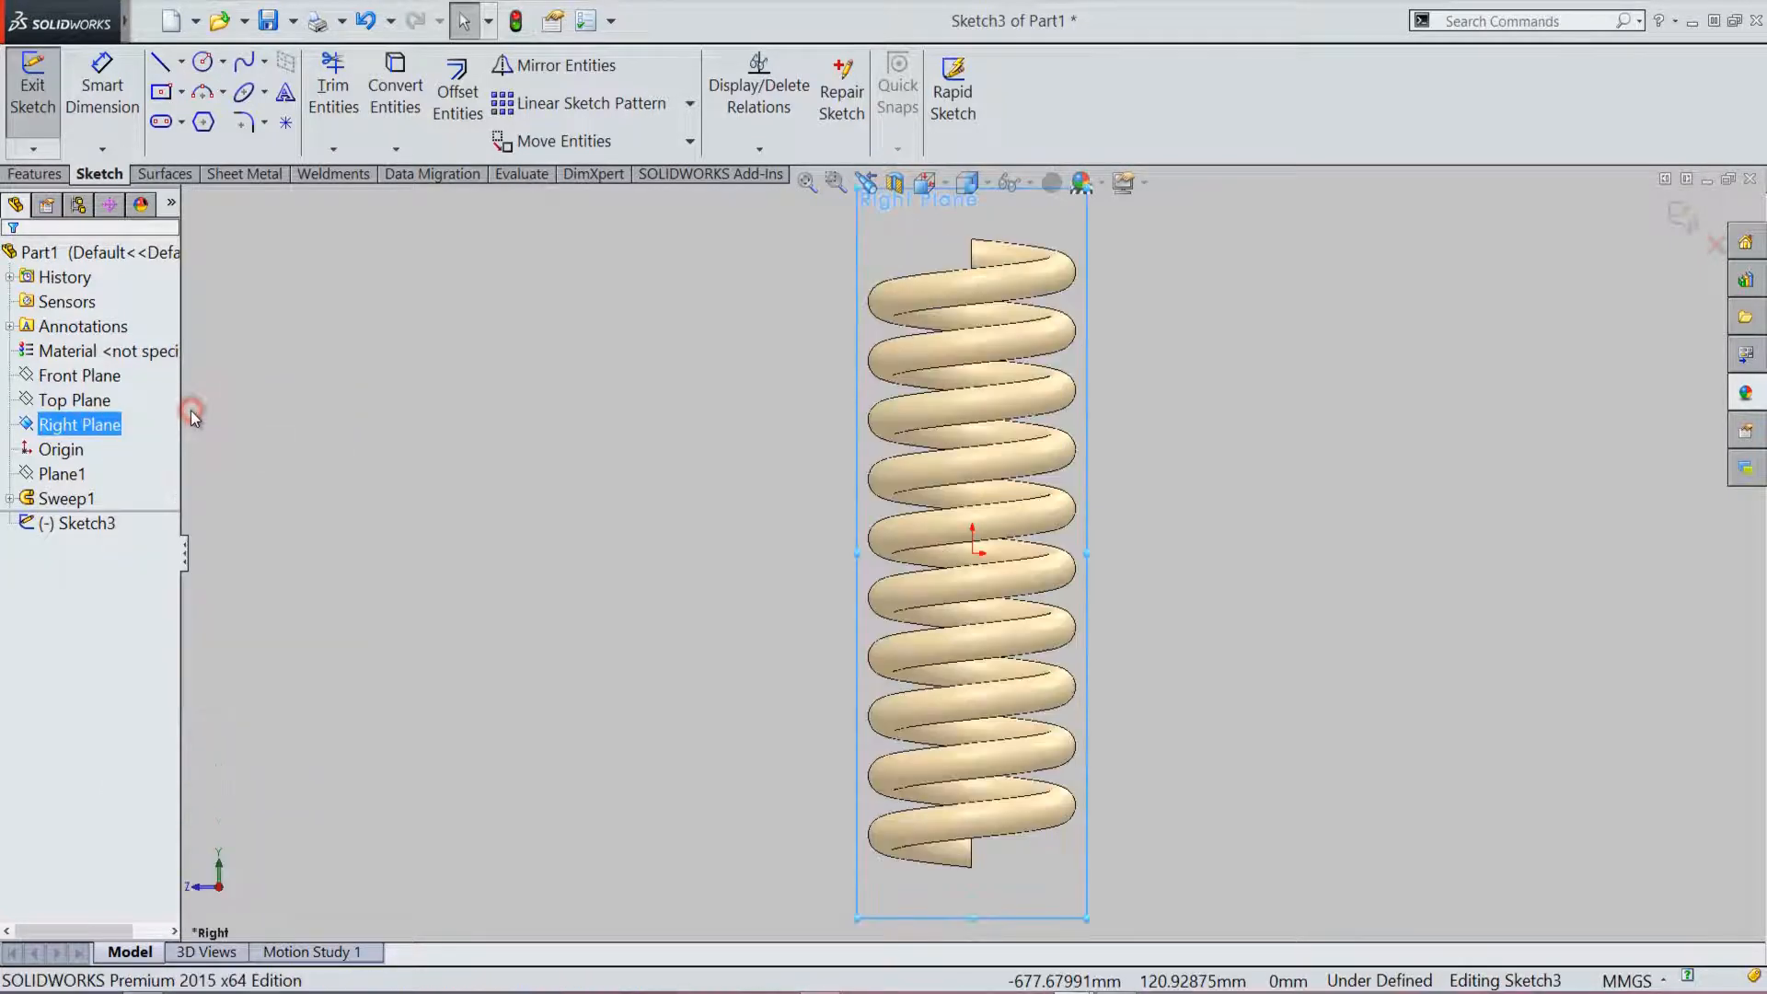
left_click(657, 454)
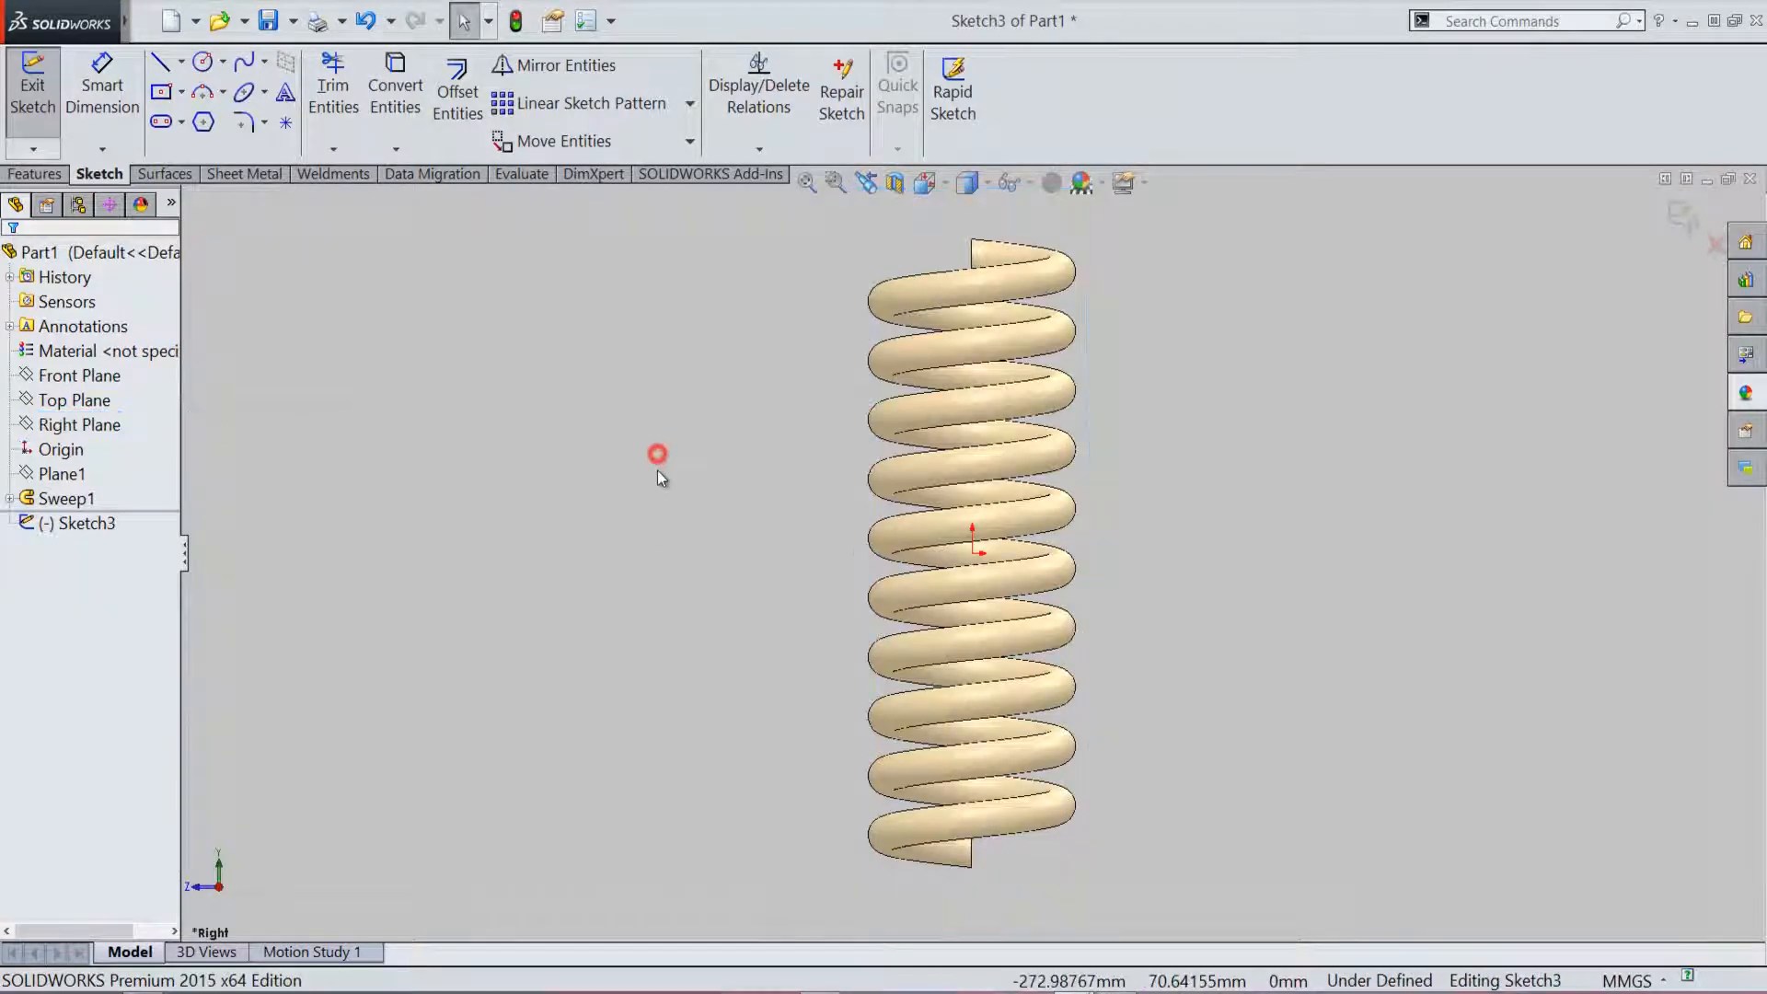
Step: Project the circular edge at the spring's upper end into the sketch with Convert Entities and select the projected line
middle_click_drag(642, 580, 691, 624)
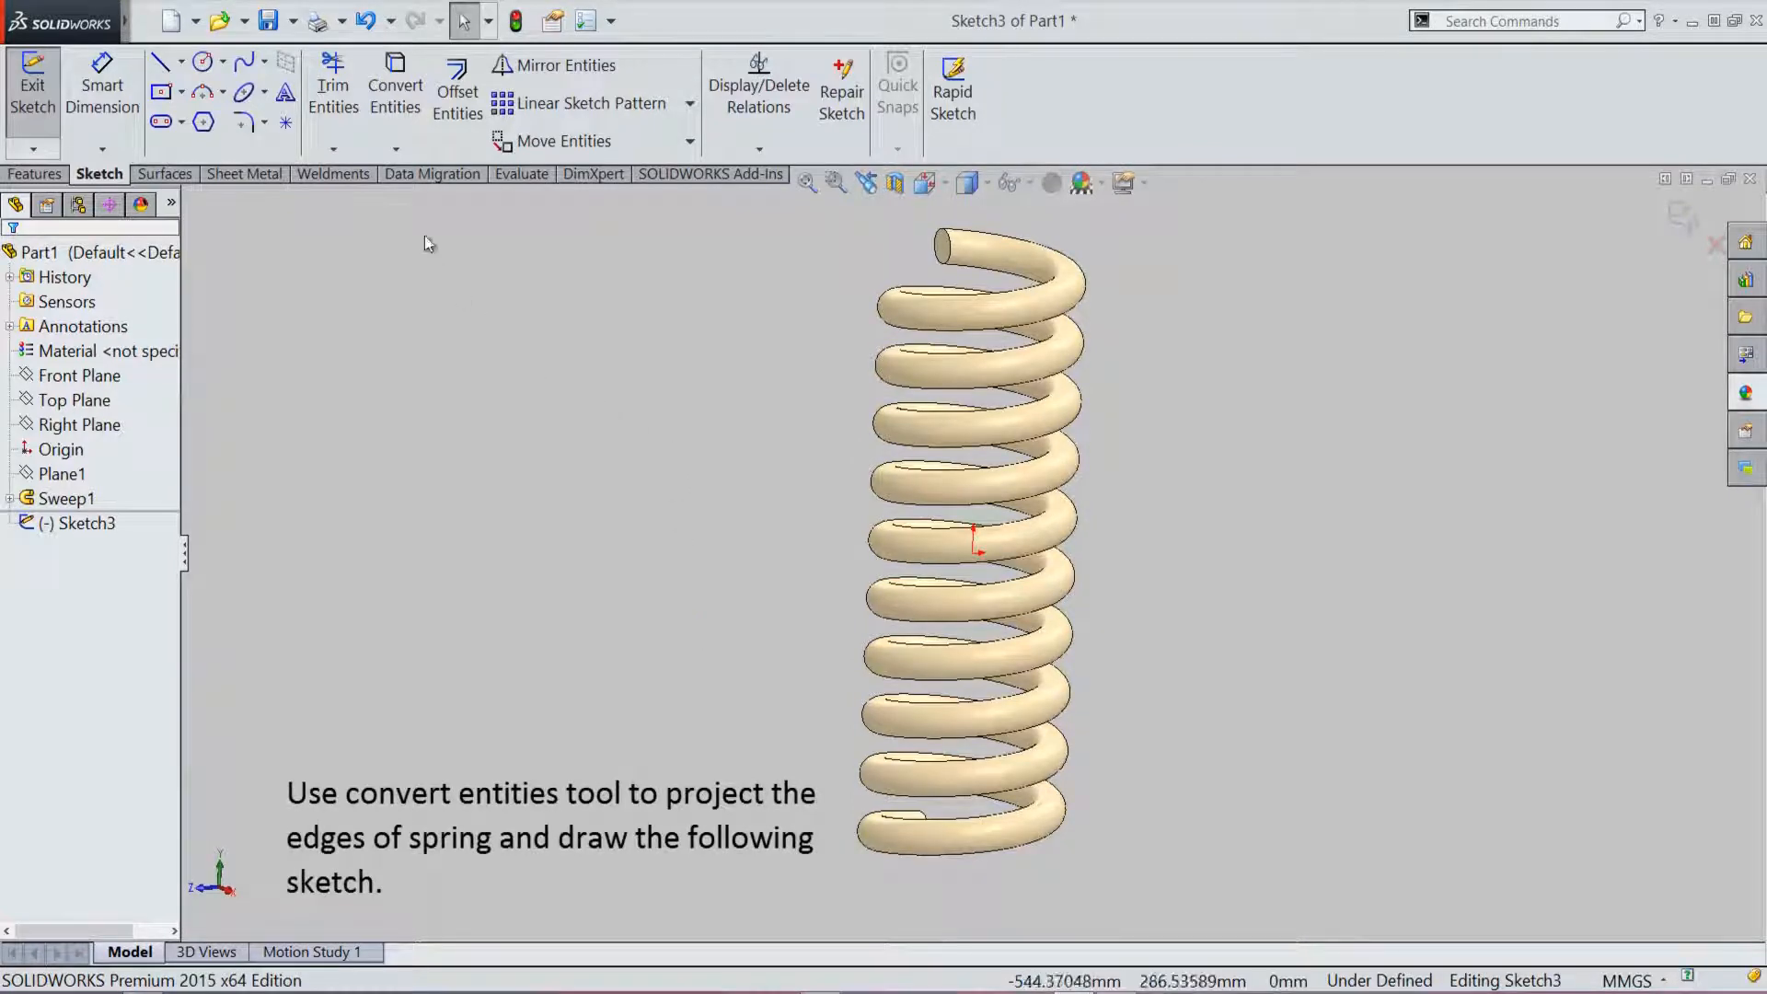
left_click(397, 78)
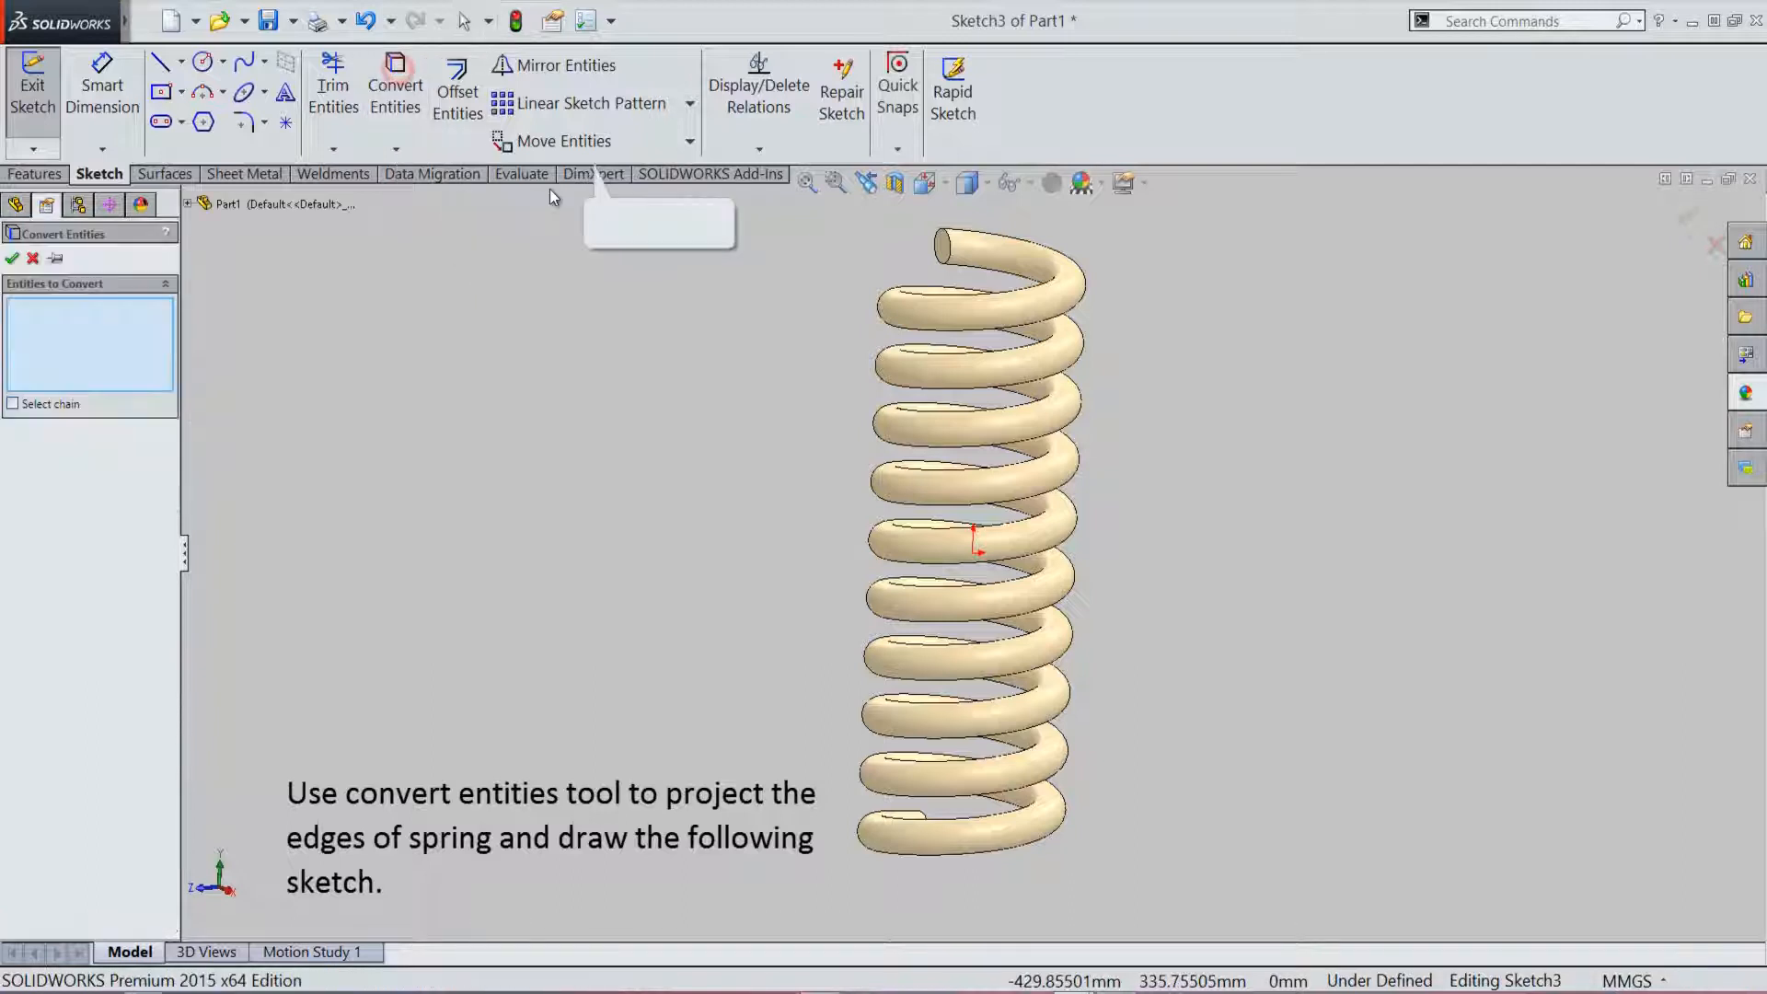
left_click(937, 243)
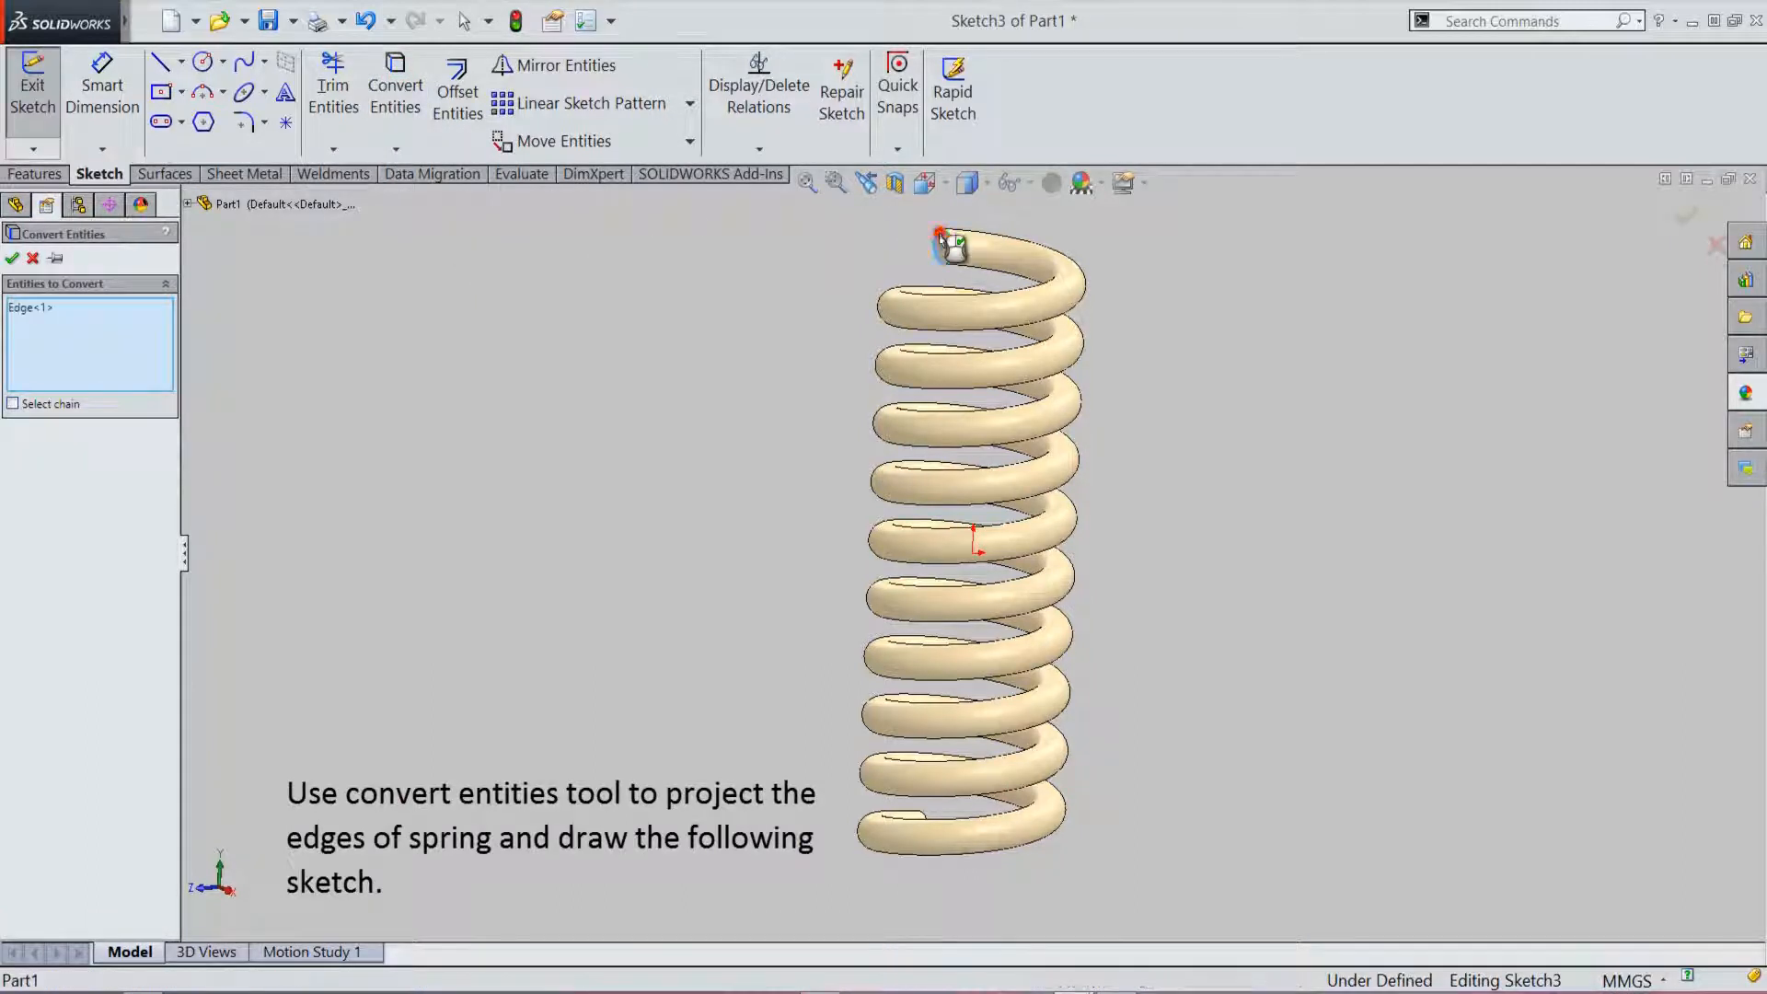
right_click(521, 324)
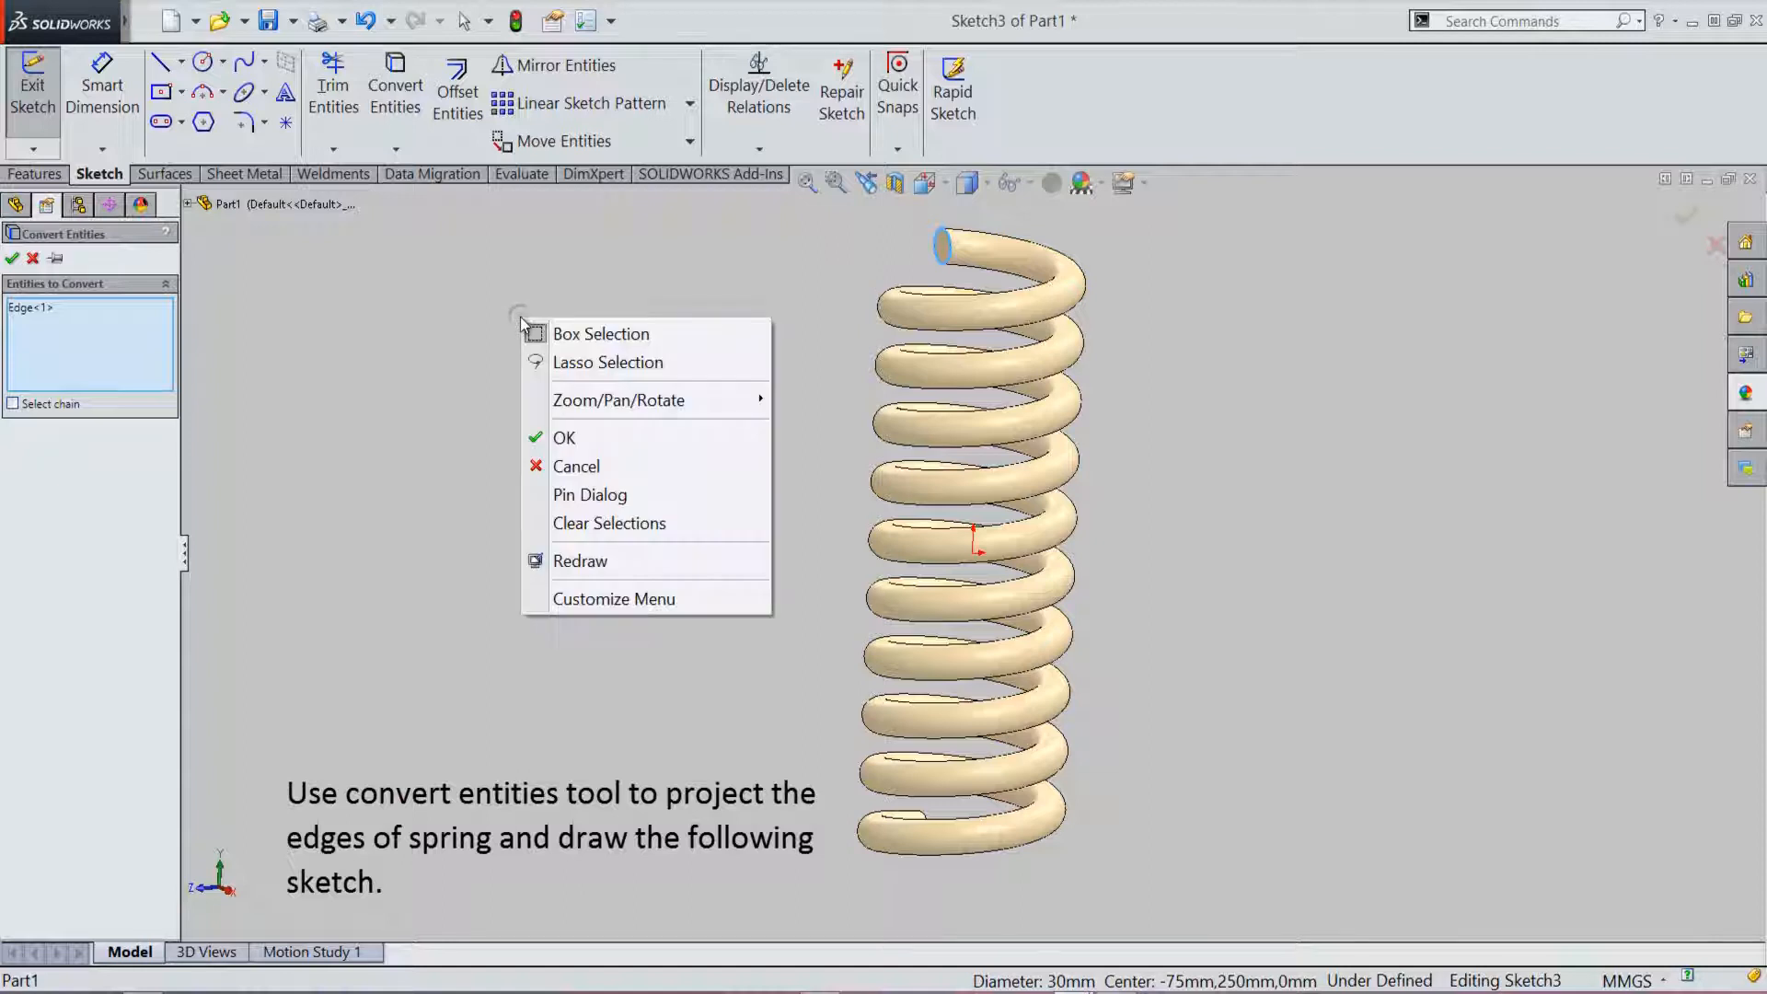
left_click(584, 439)
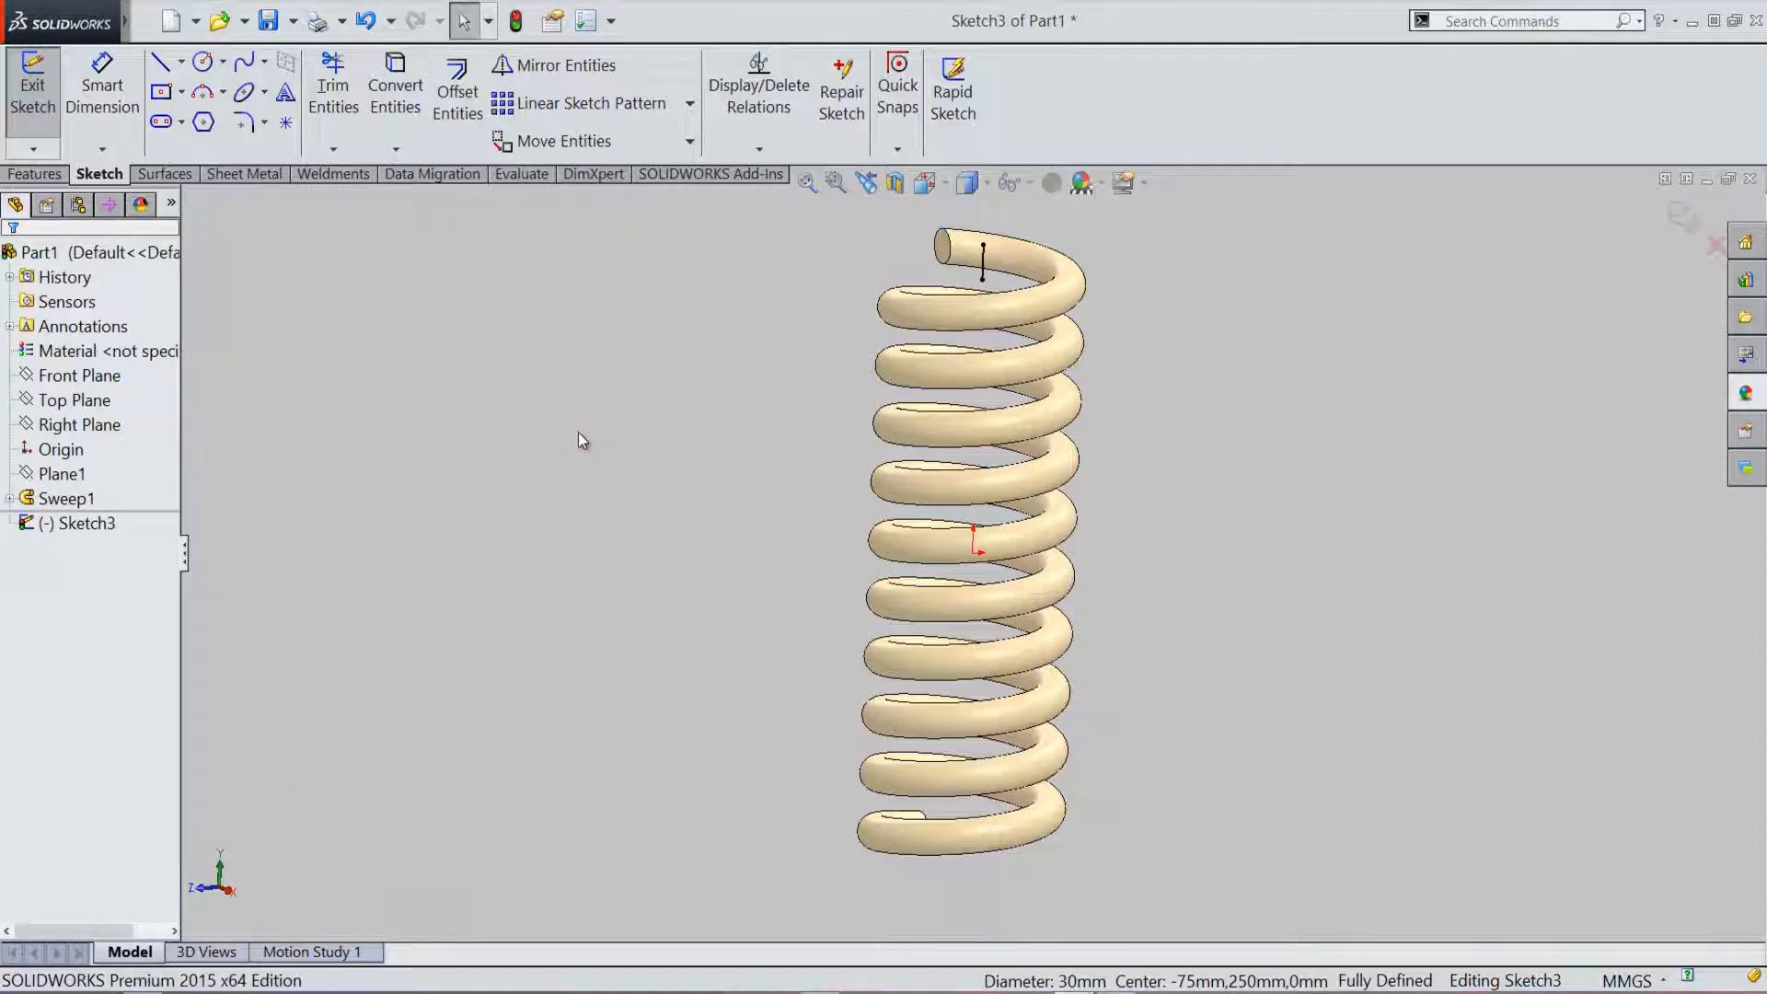
left_click(984, 266)
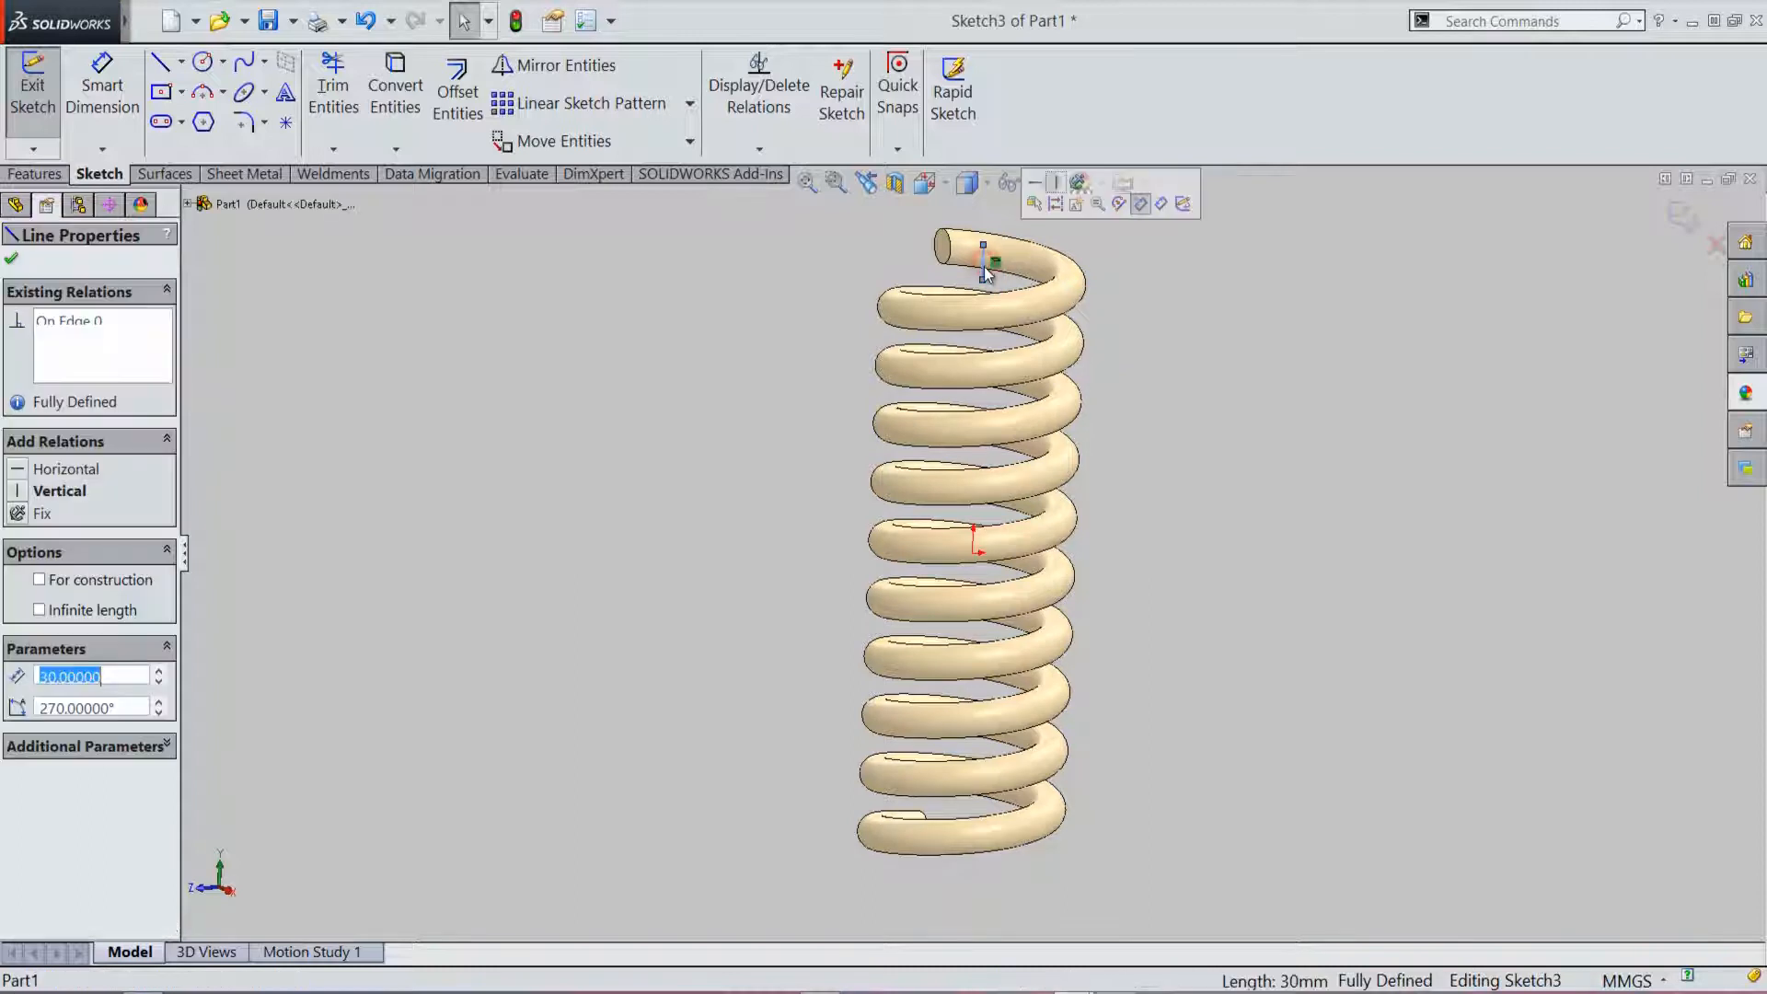
Step: Clear the selection of the projected line and restore the view normal to the Right Plane sketch
left_click(1055, 205)
left_click(1146, 297)
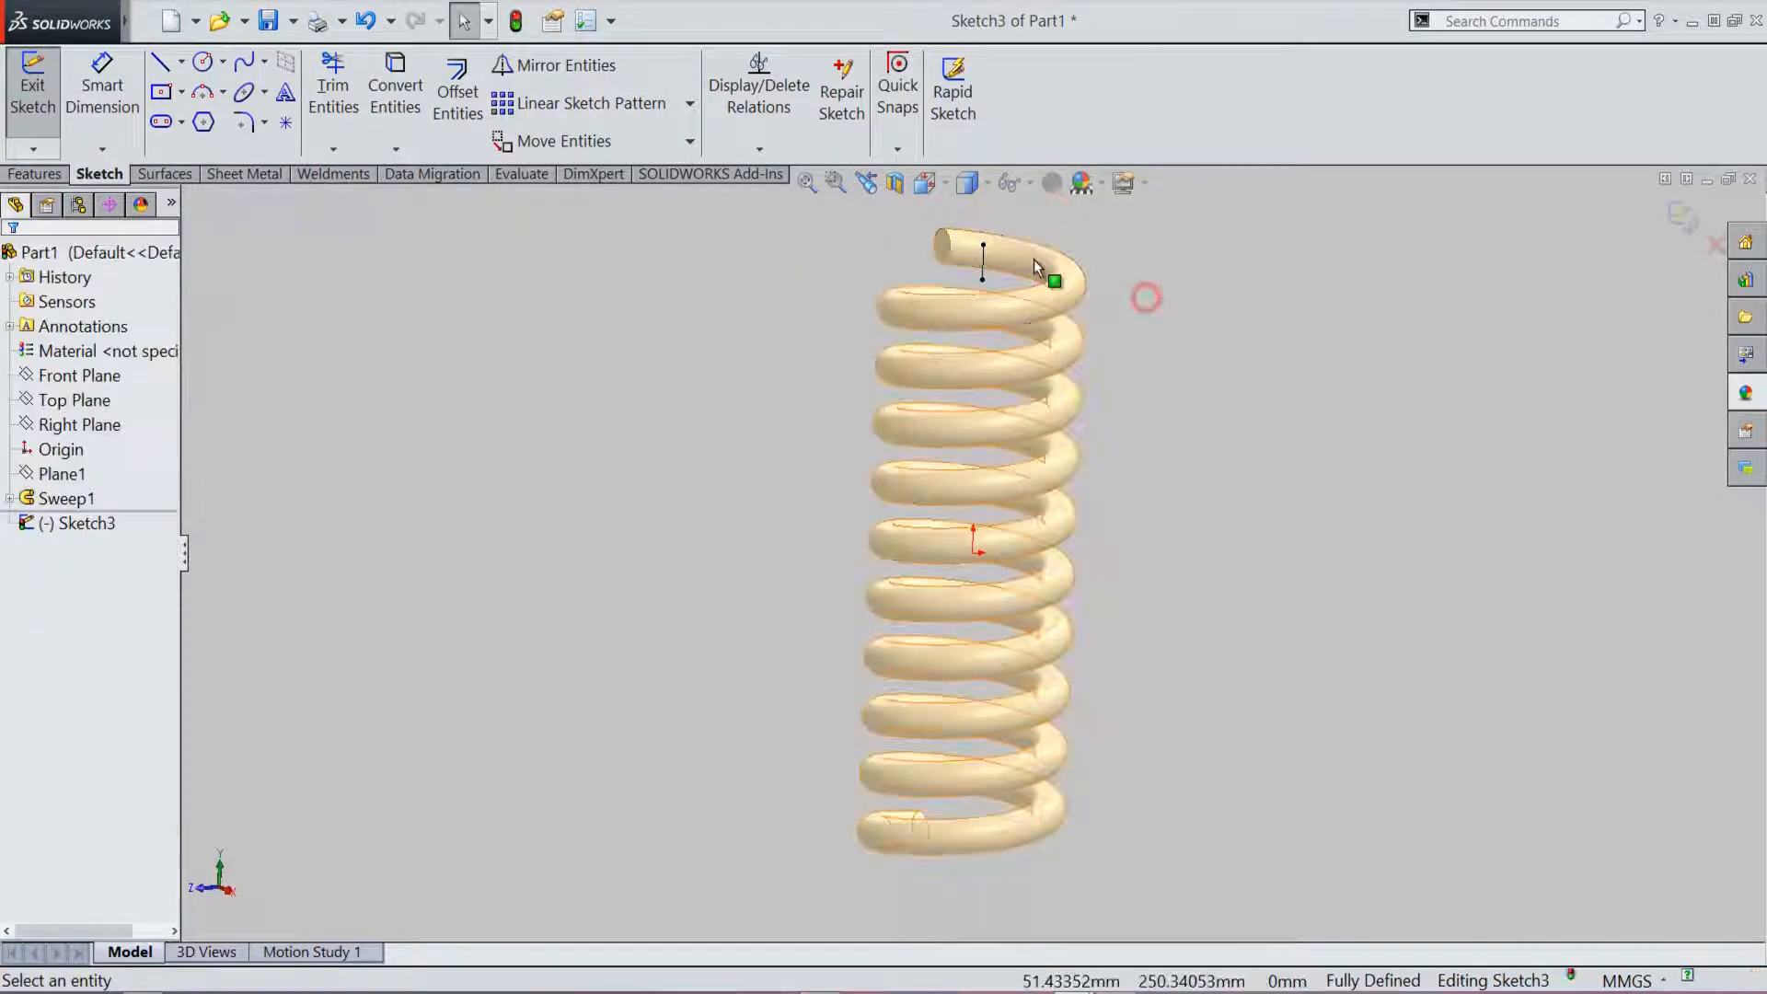
left_click(868, 187)
left_click(811, 315)
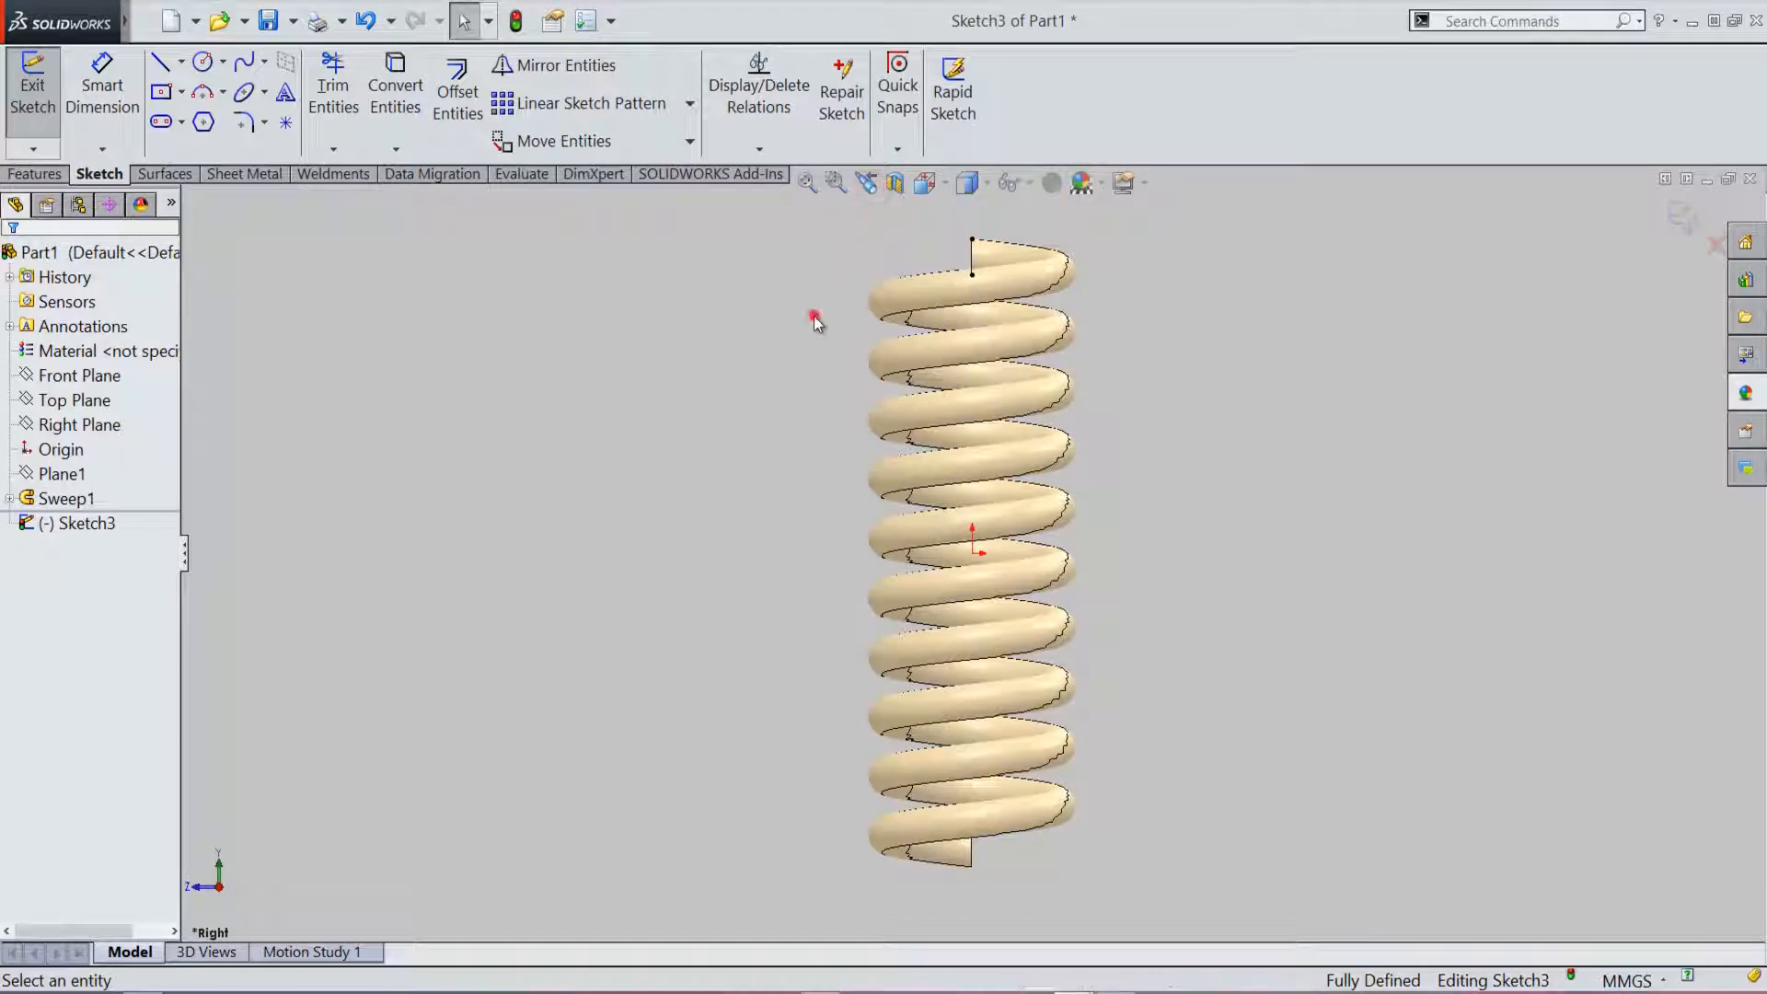
Step: Draw a 270° centerpoint arc of about 170 mm radius, centred directly above the spring and starting at the projected line's midpoint
scroll(798, 491, "up", 1)
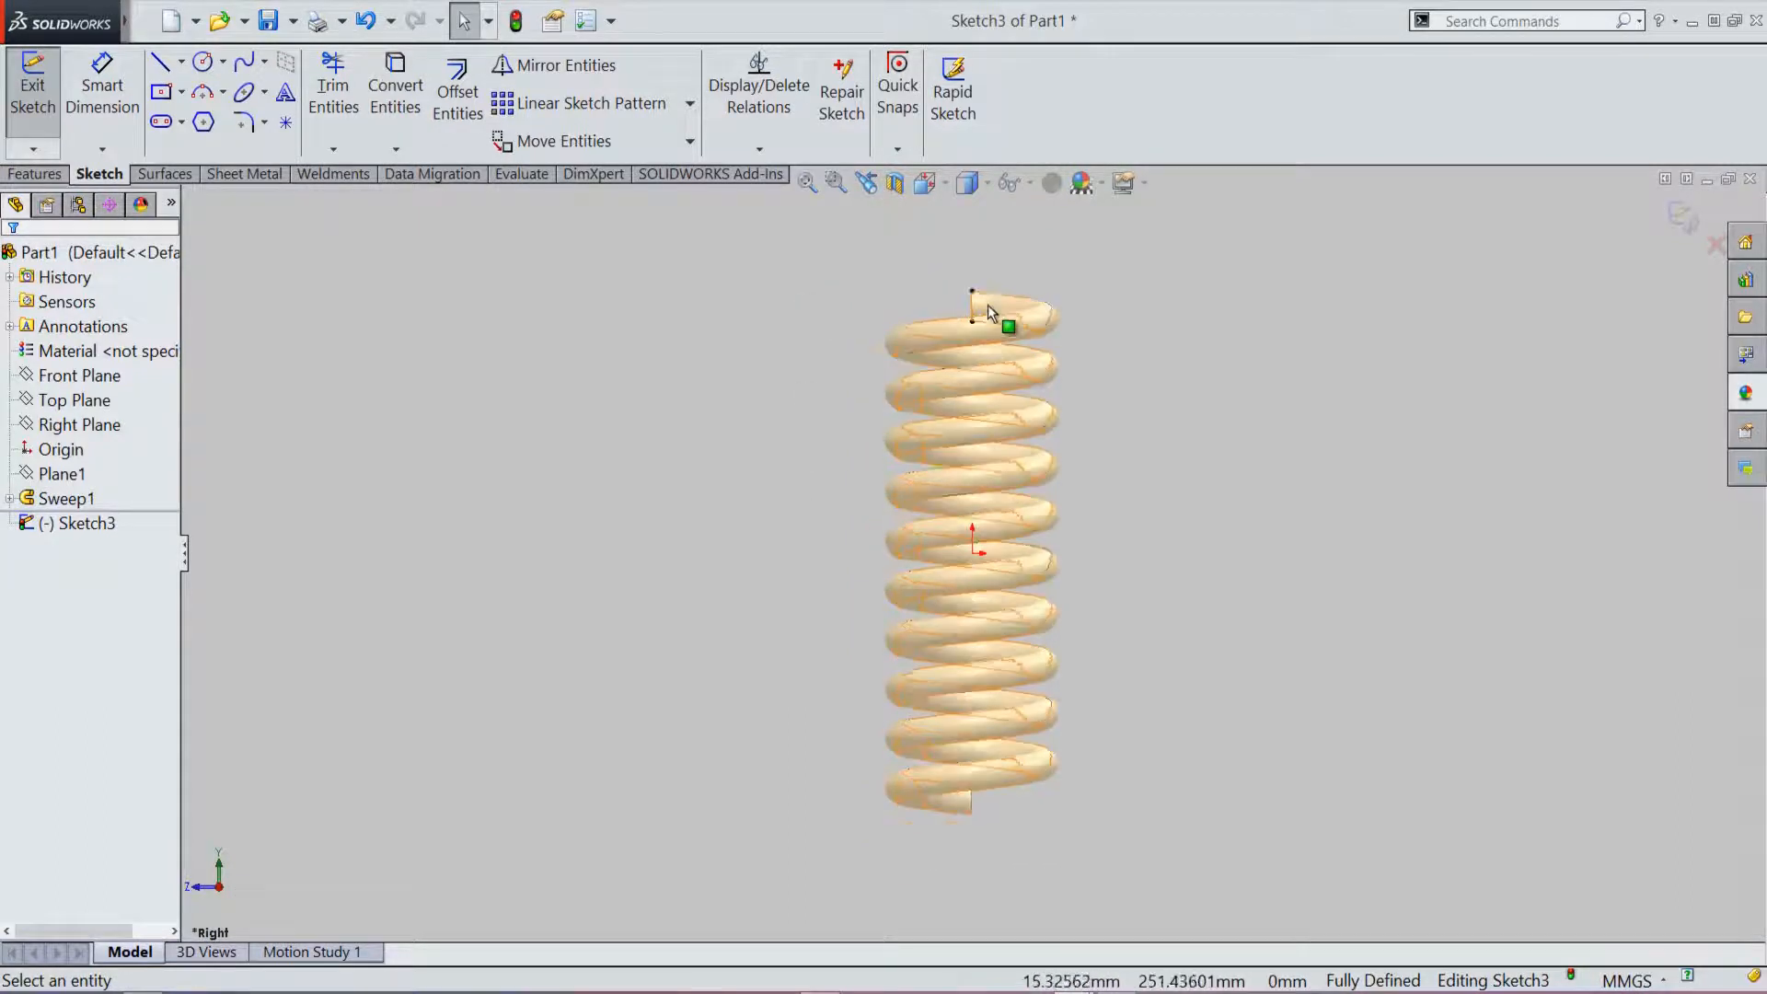
scroll(986, 308, "down", 1)
scroll(990, 327, "down", 1)
left_click(1055, 276)
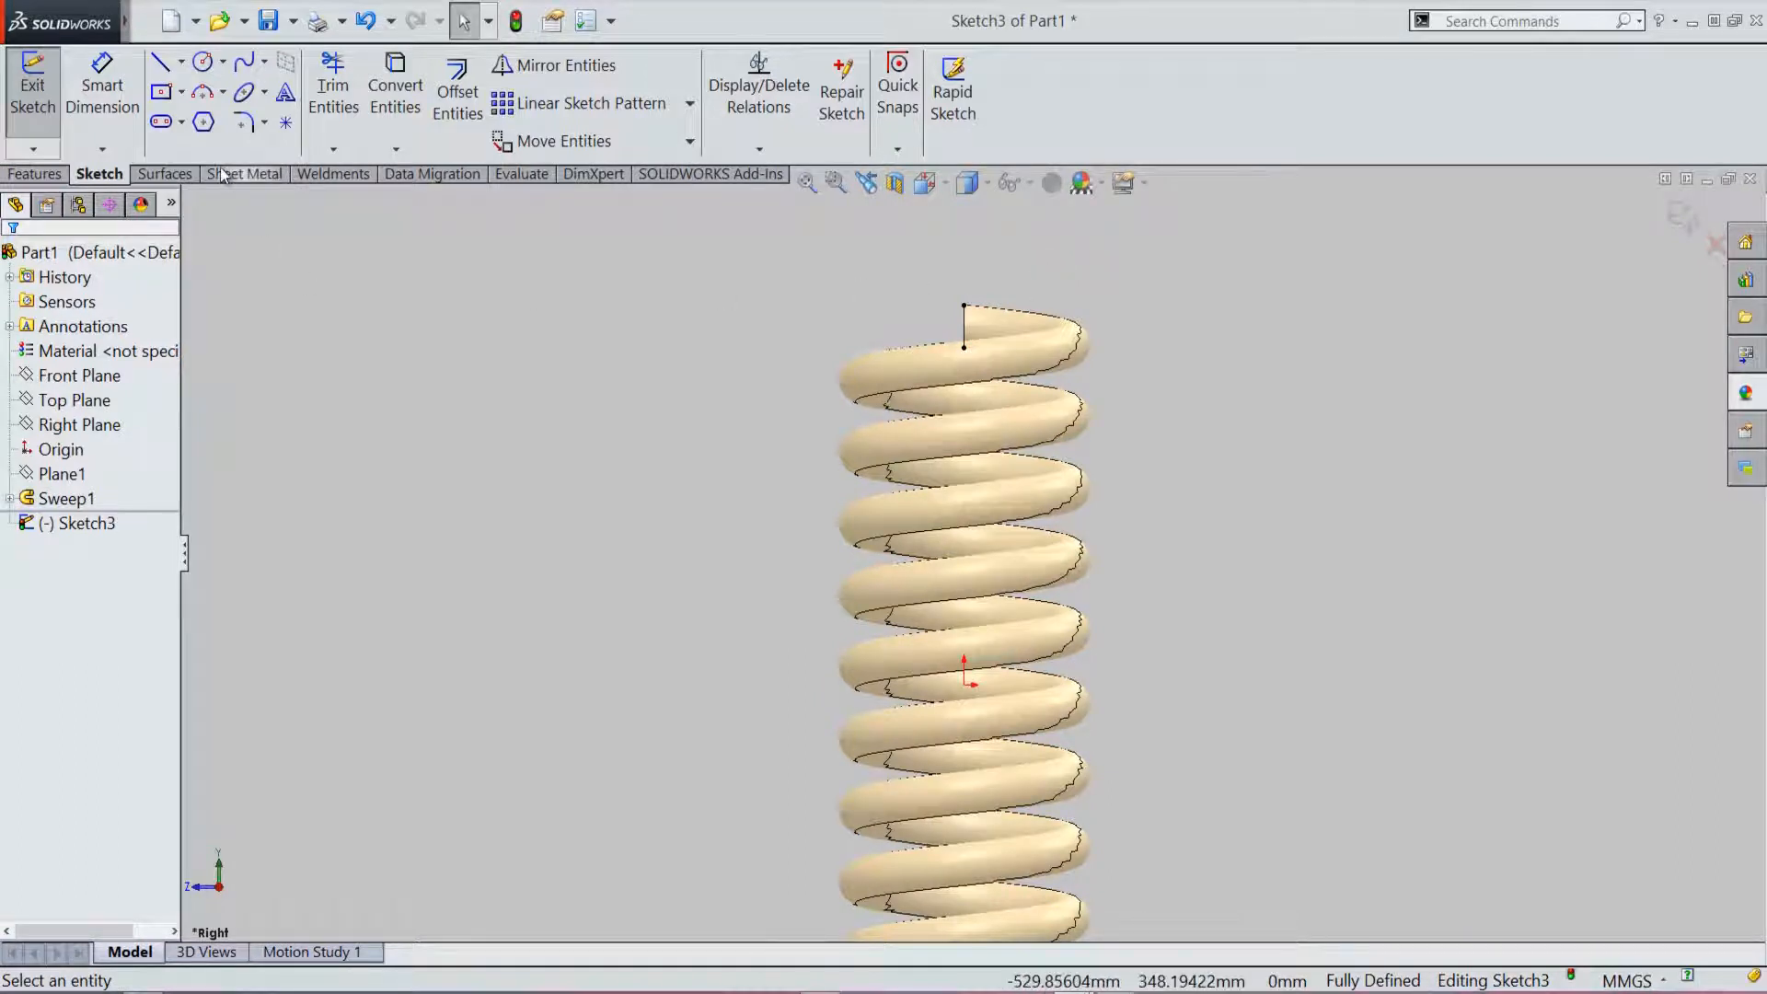
left_click(224, 93)
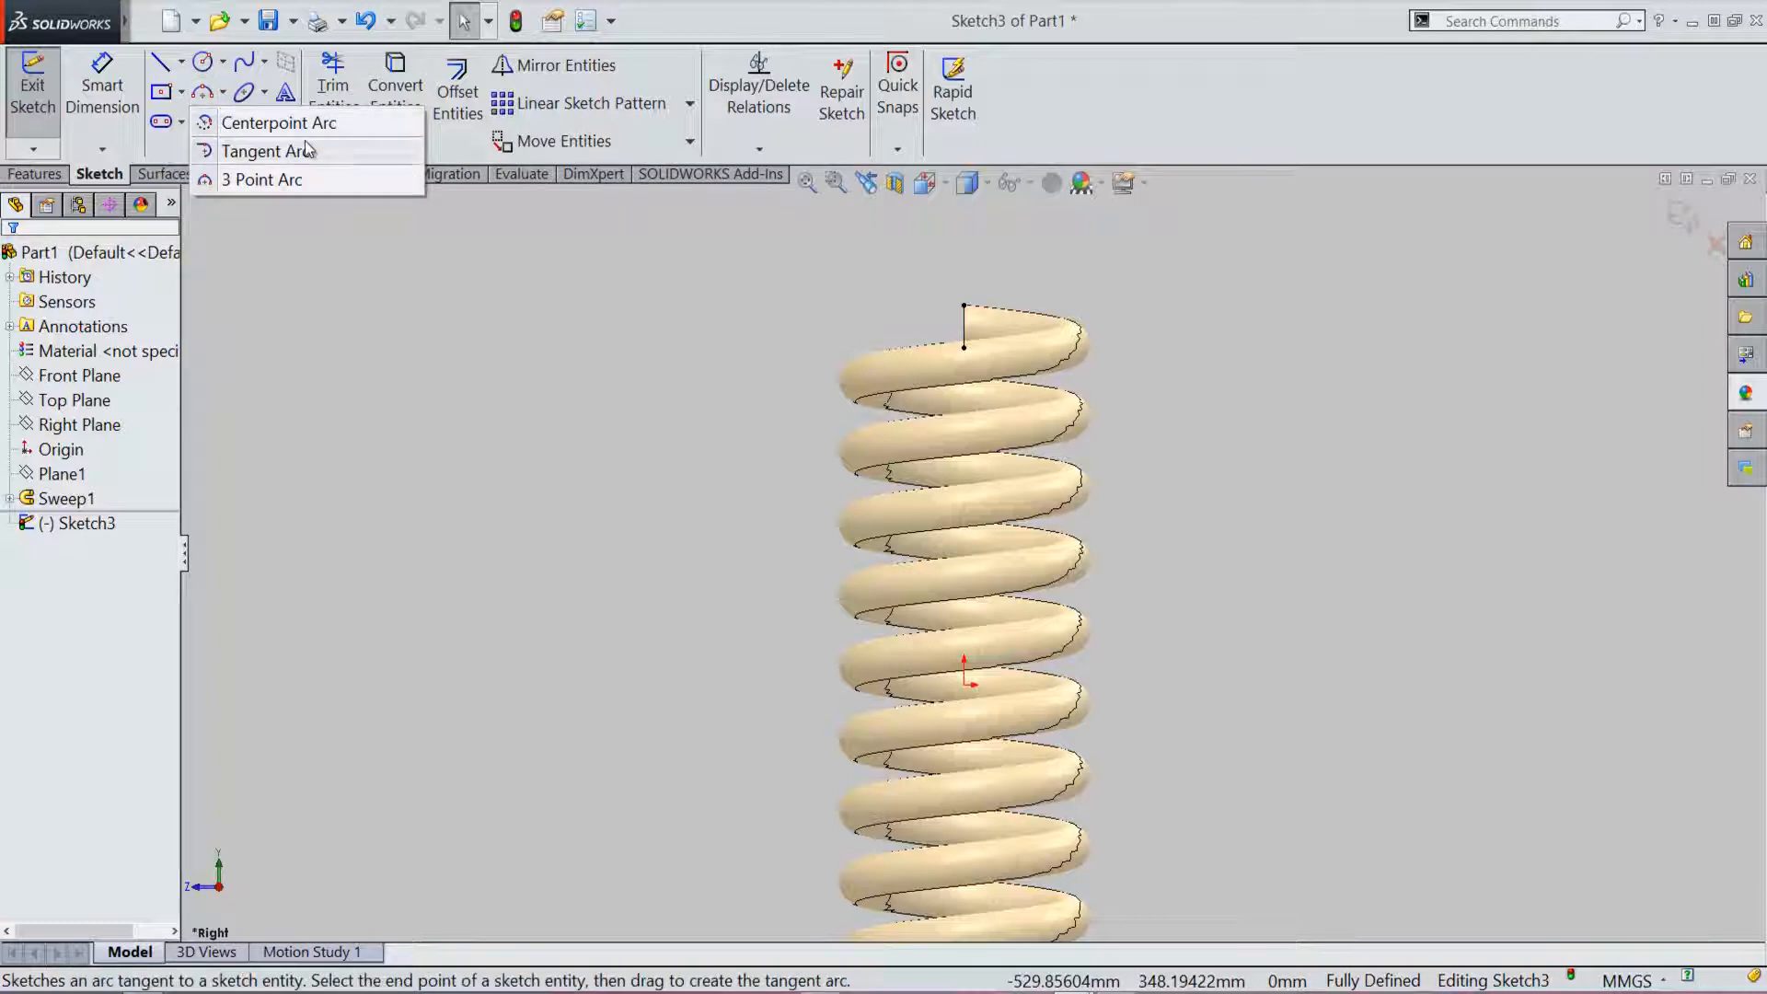
left_click(336, 136)
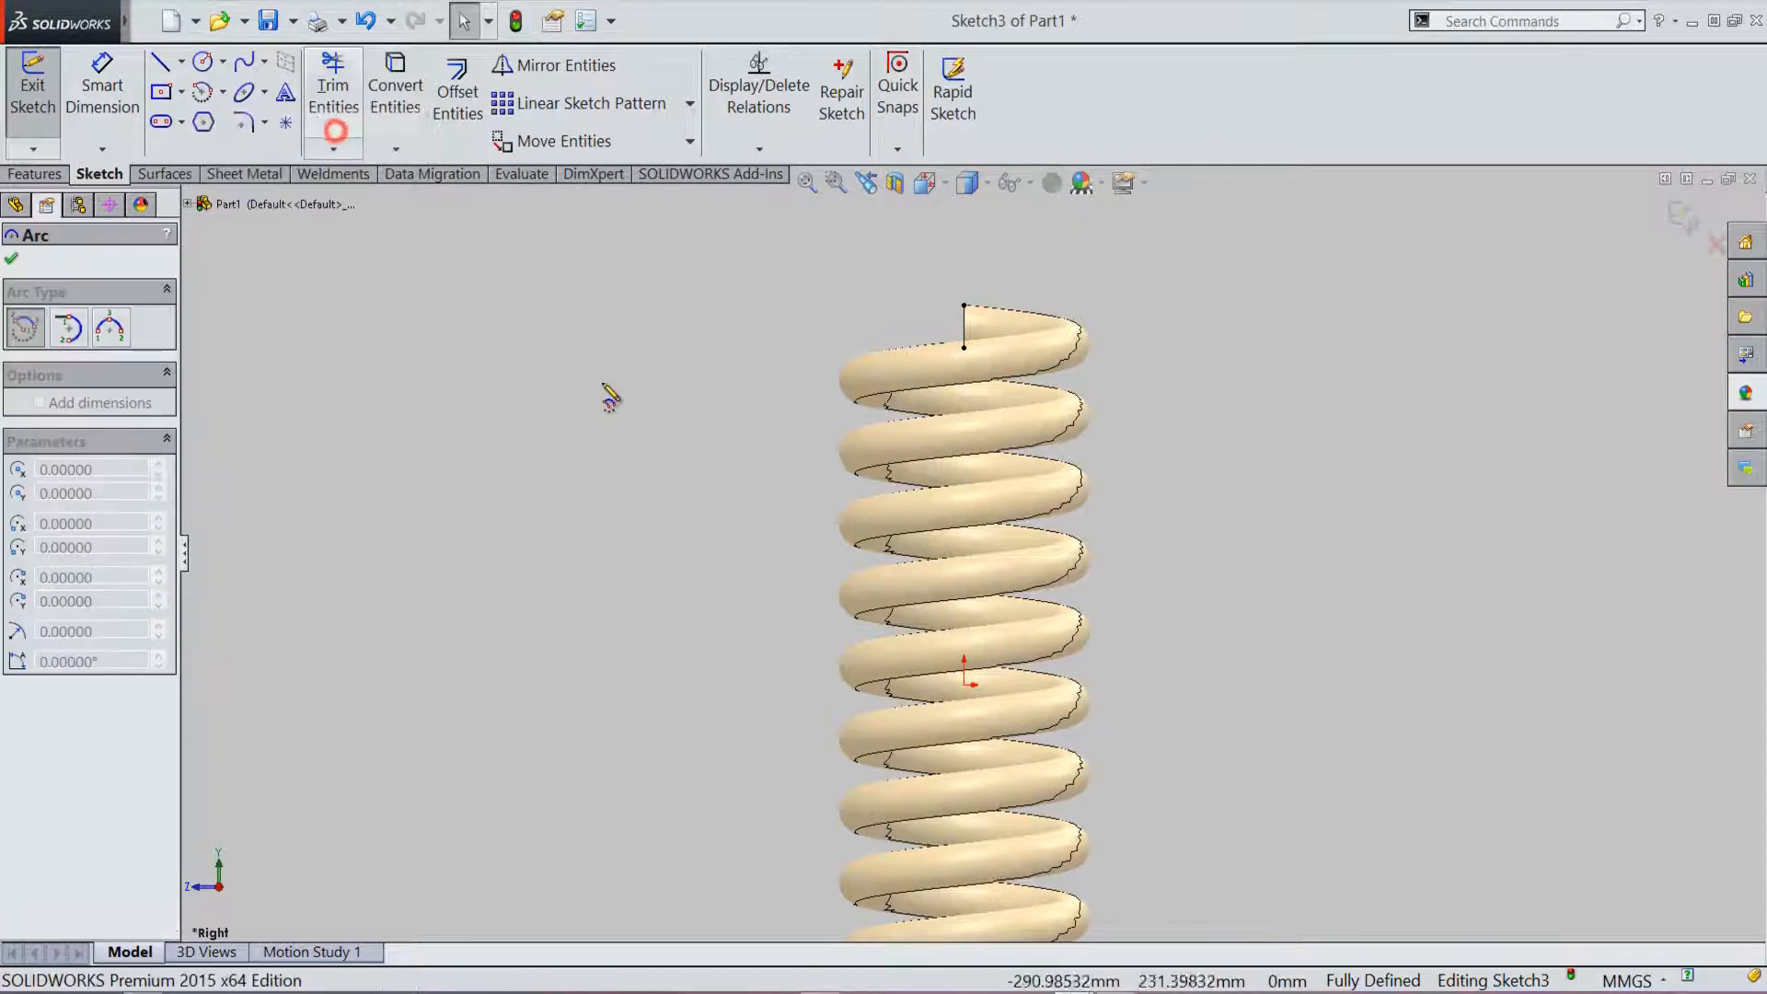
scroll(723, 687, "up", 3)
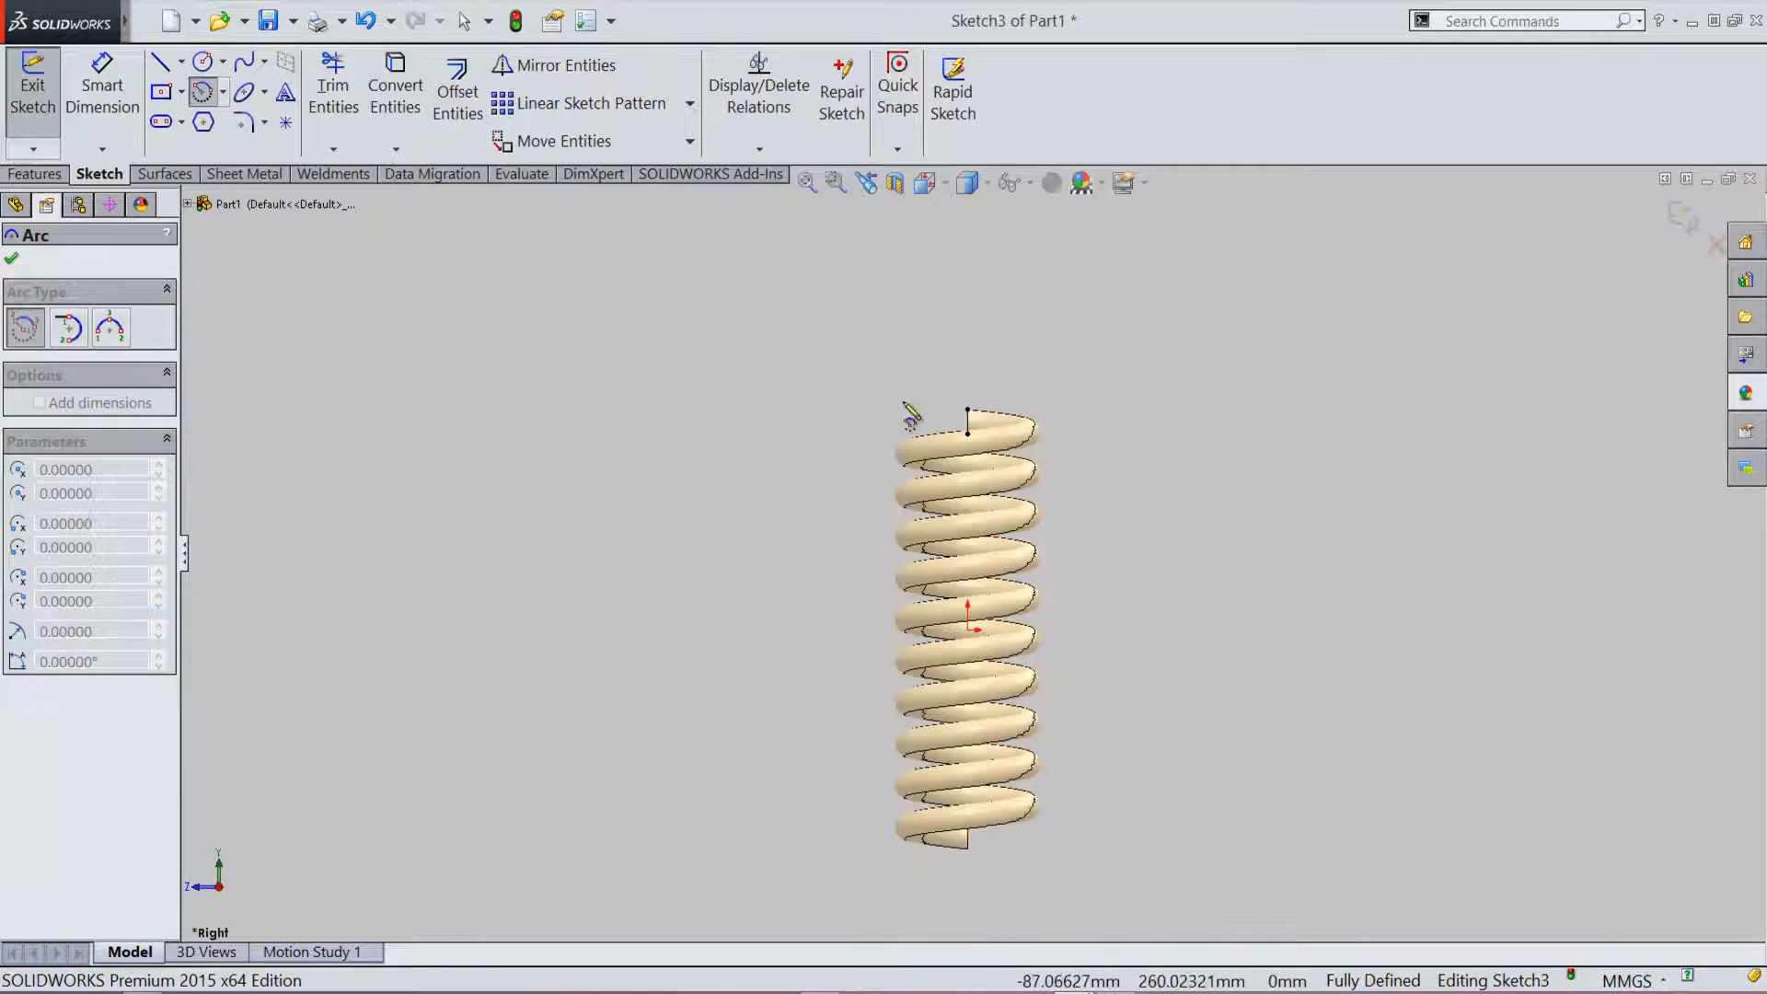
scroll(972, 304, "down", 1)
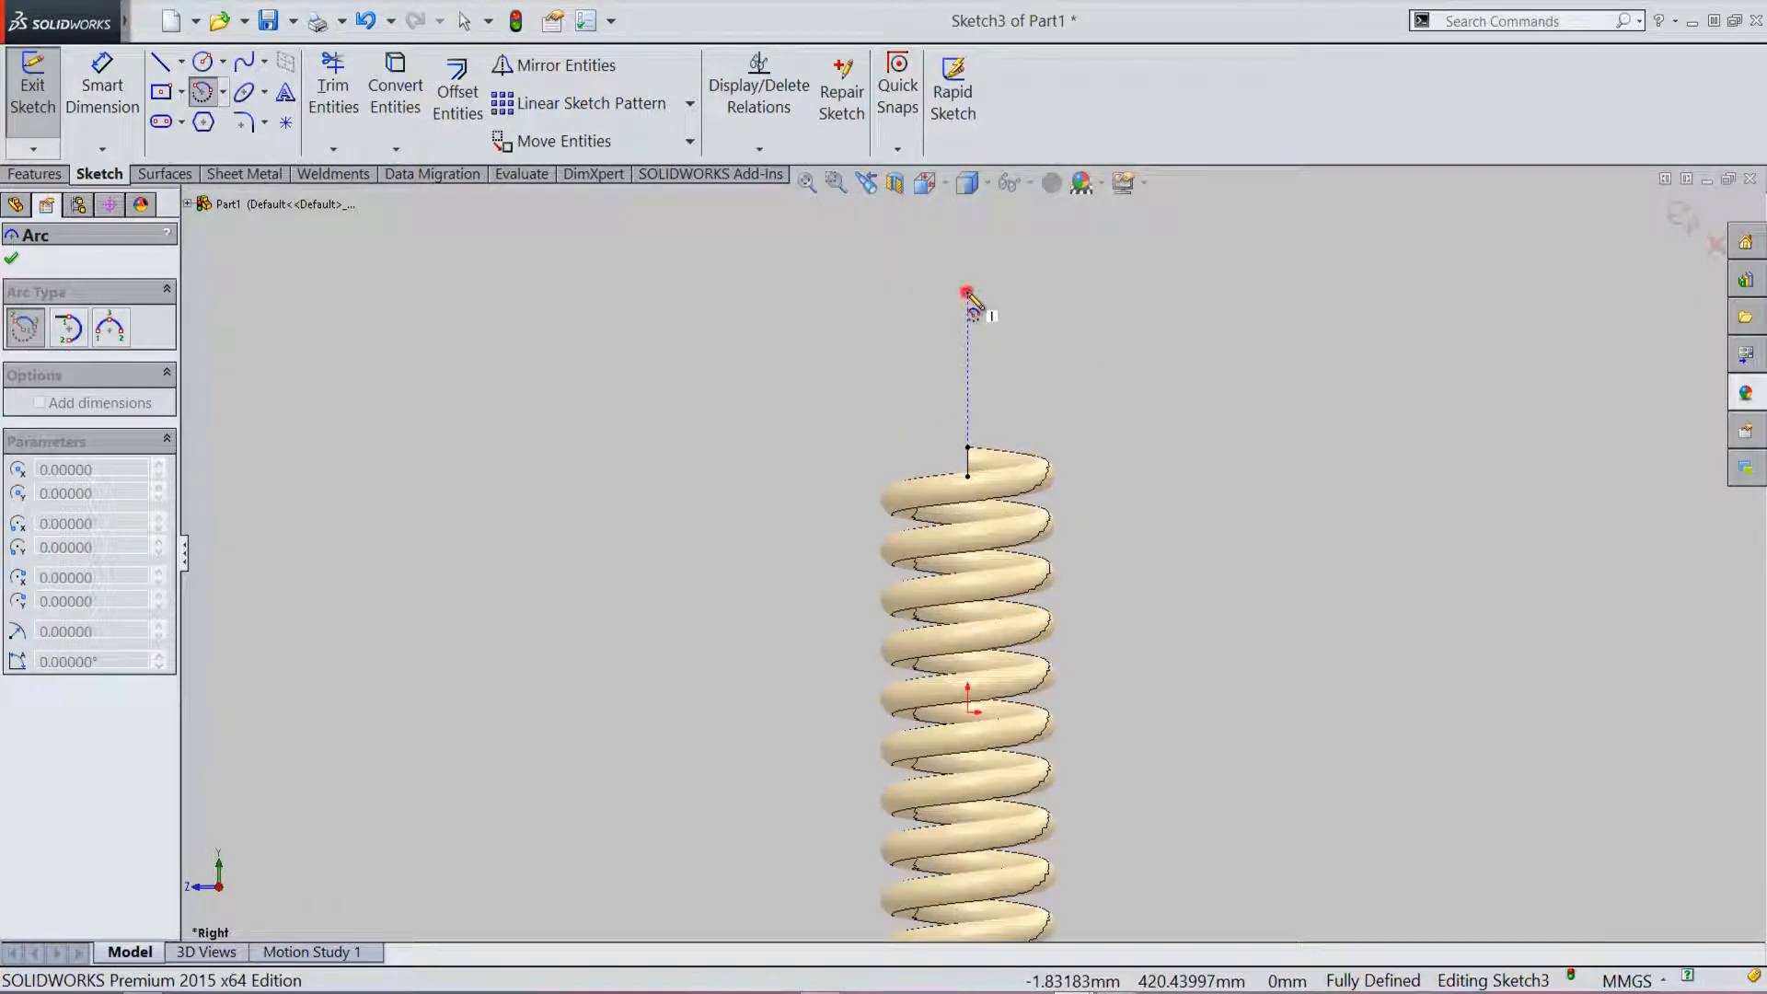
left_click(968, 293)
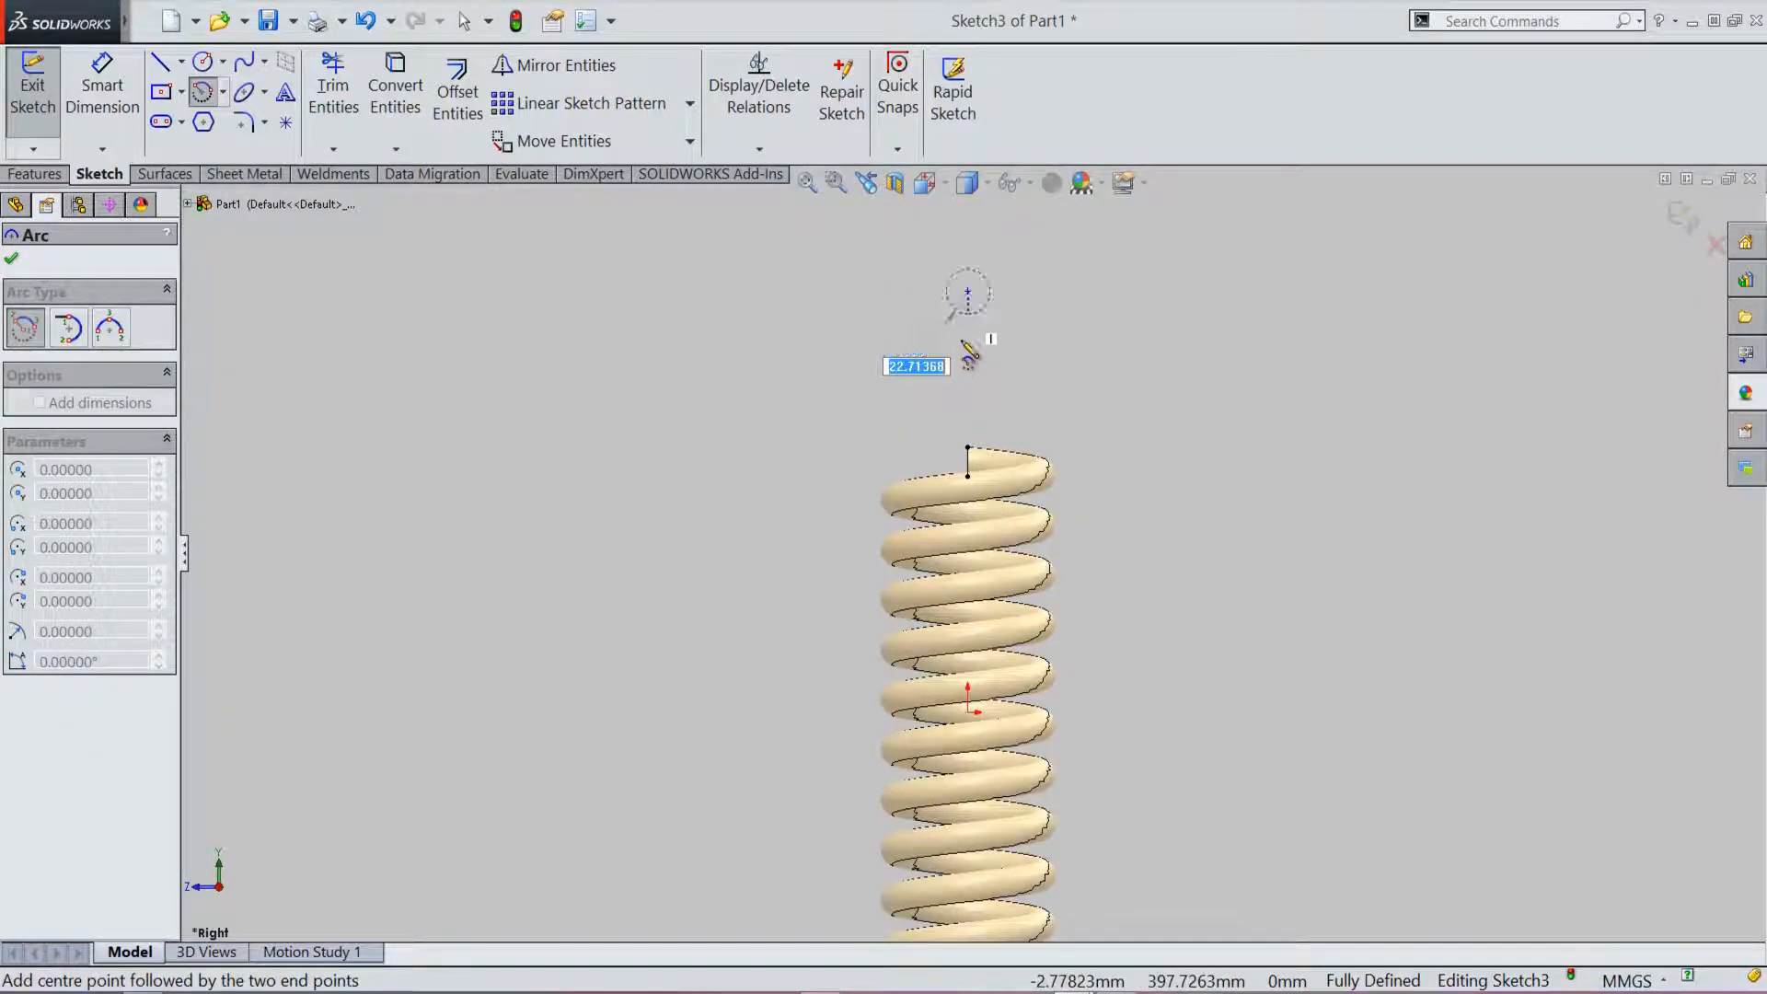
left_click(966, 459)
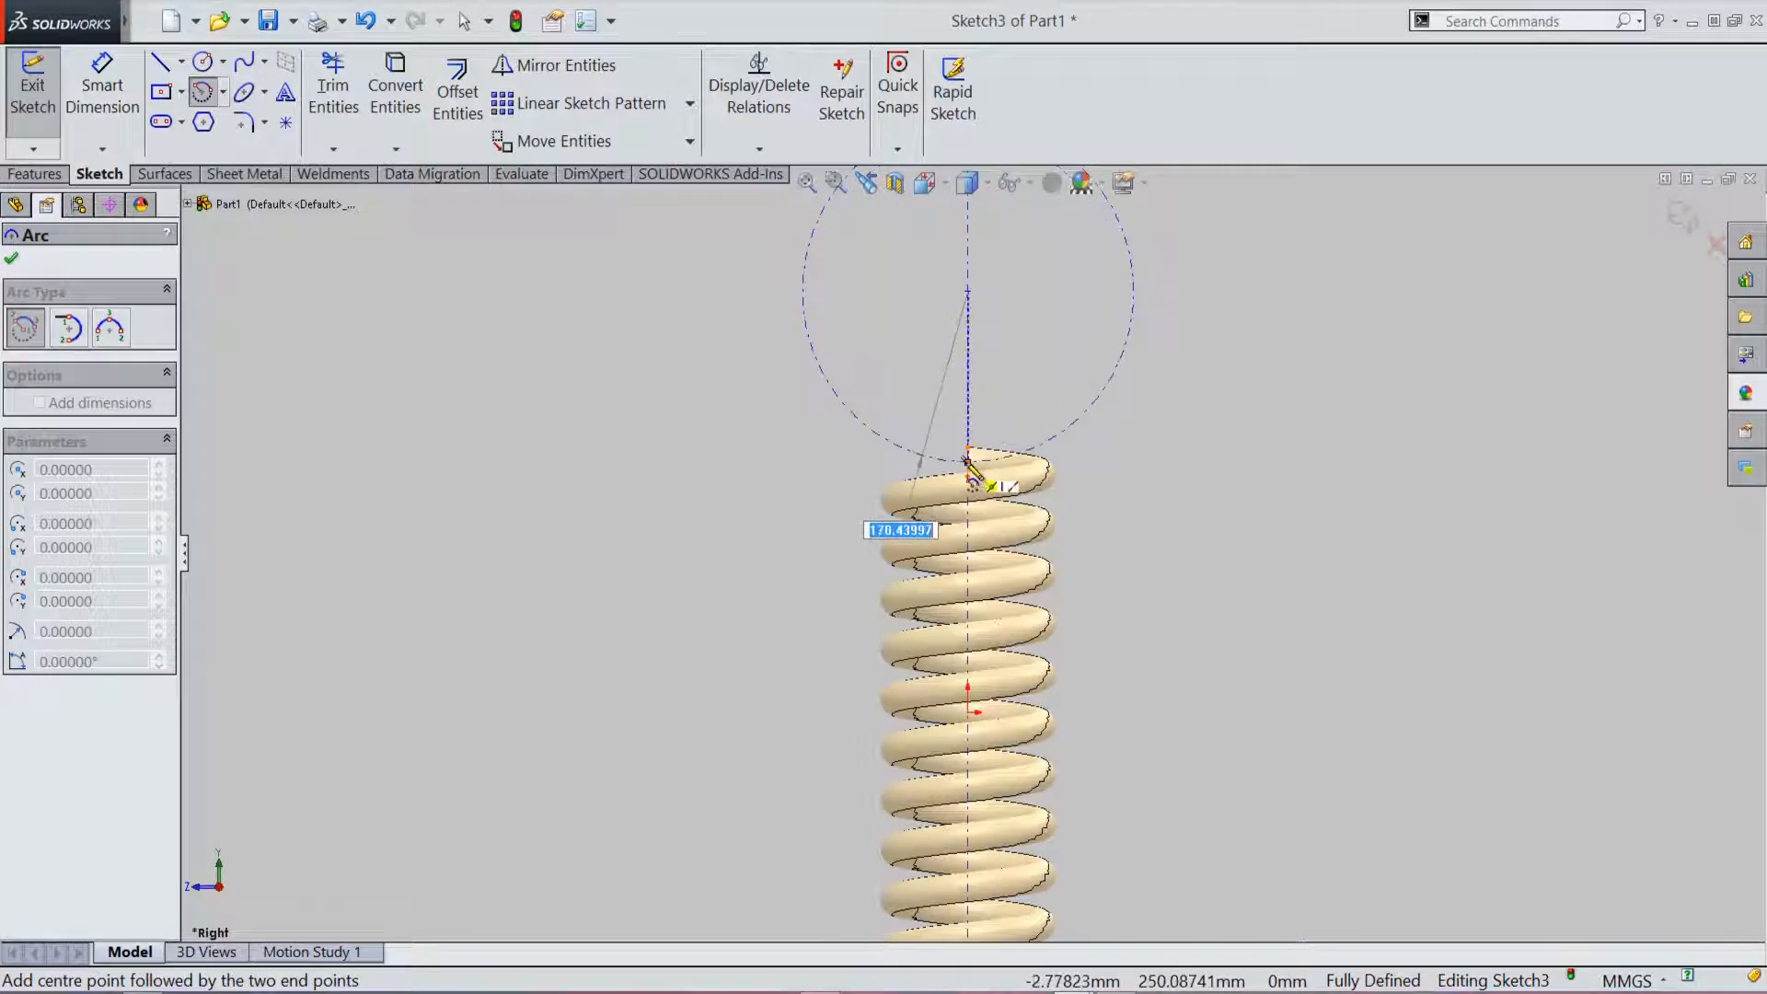
left_click(1133, 292)
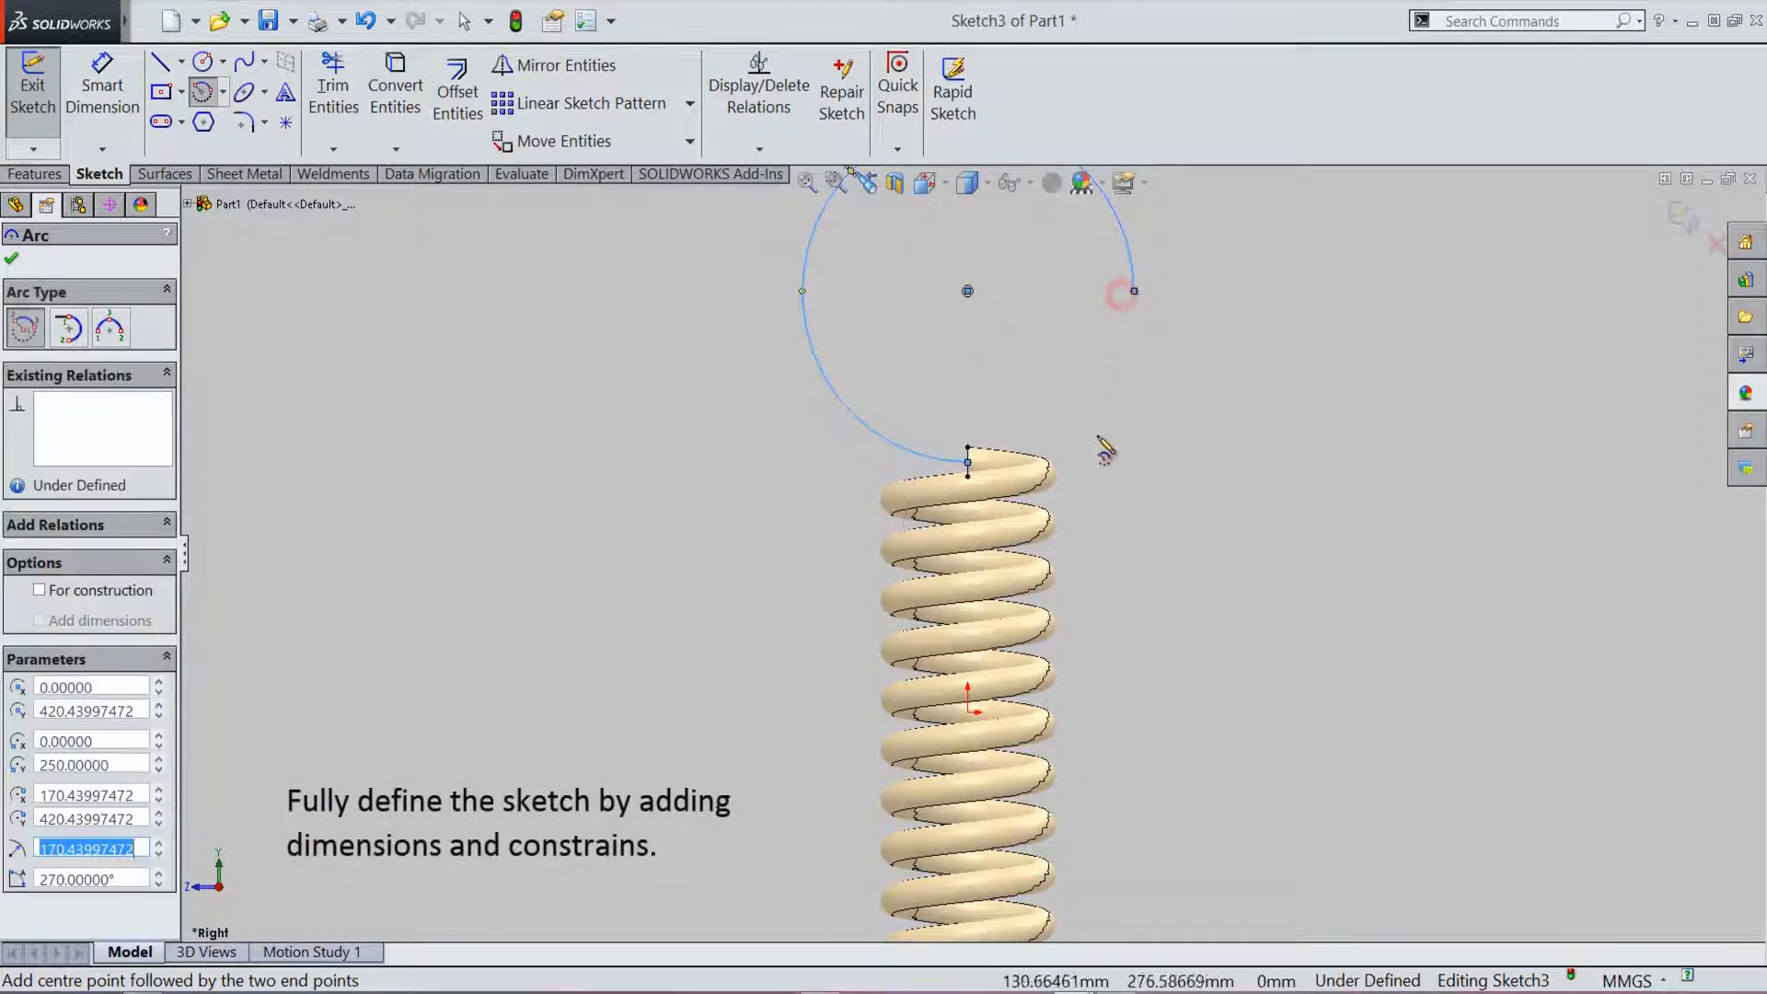
right_click(1129, 396)
left_click(1169, 405)
Step: Add a vertical relation between the arc's centre and start point, and a horizontal relation between its centre and free end
scroll(976, 593, "up", 2)
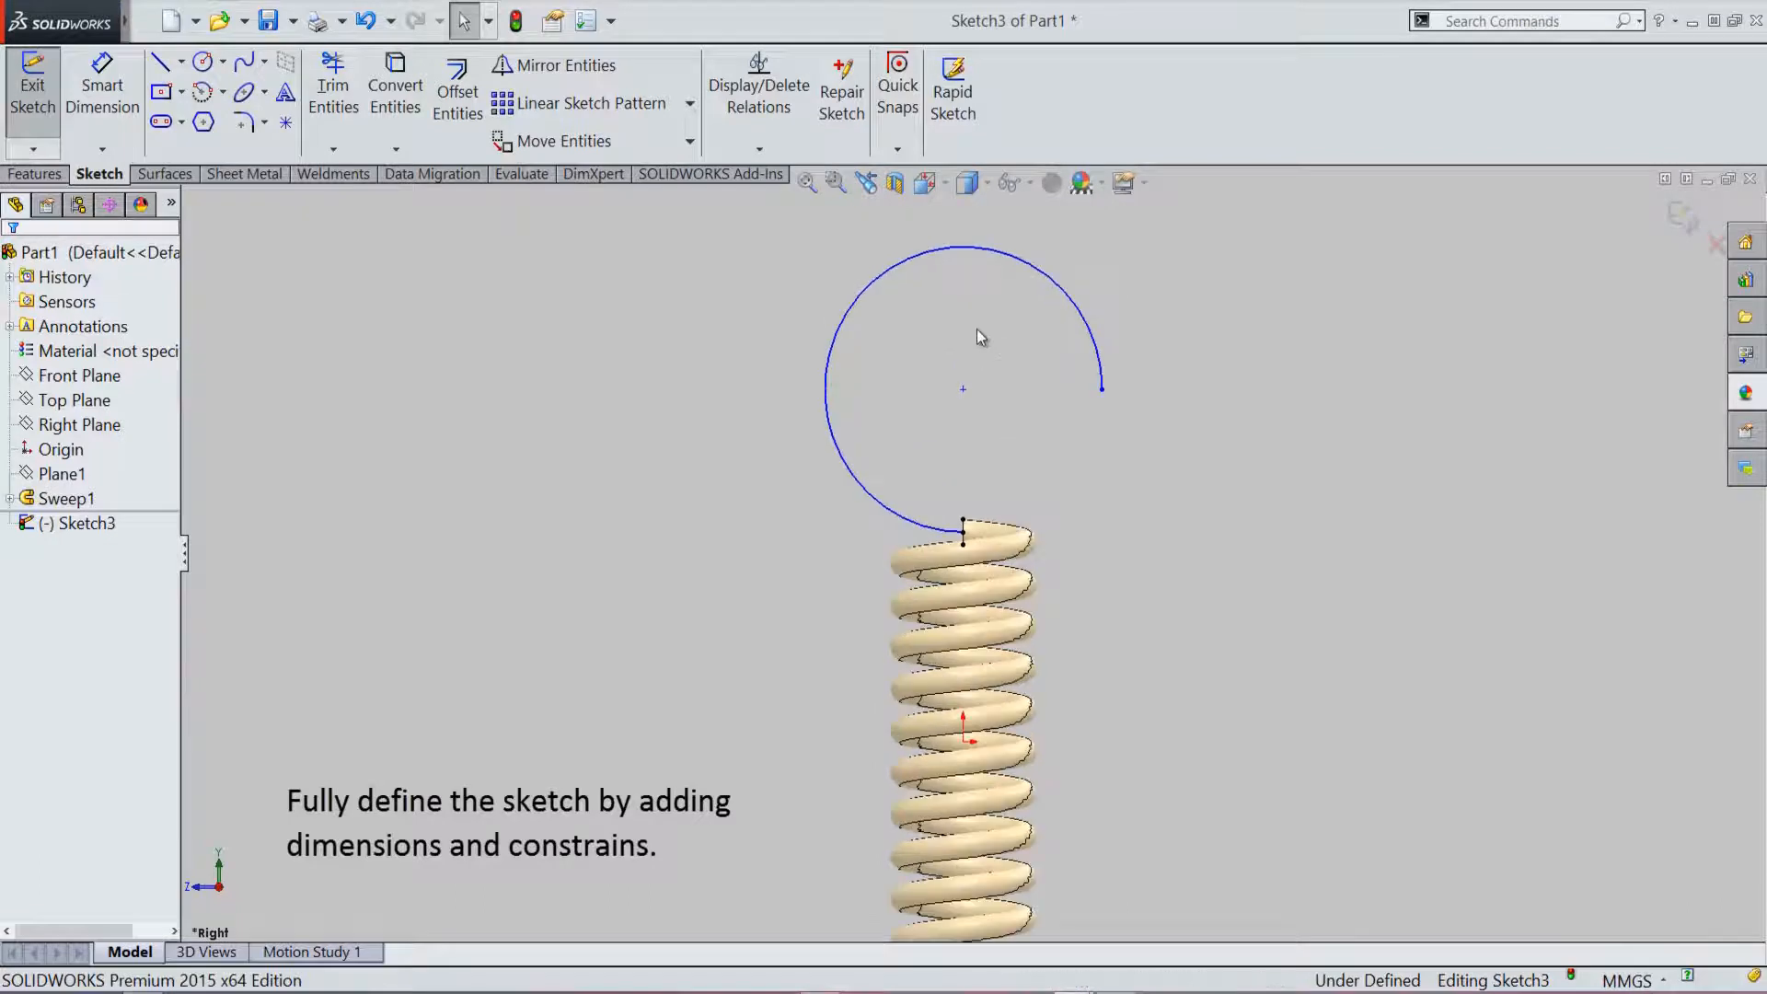
left_click(962, 388)
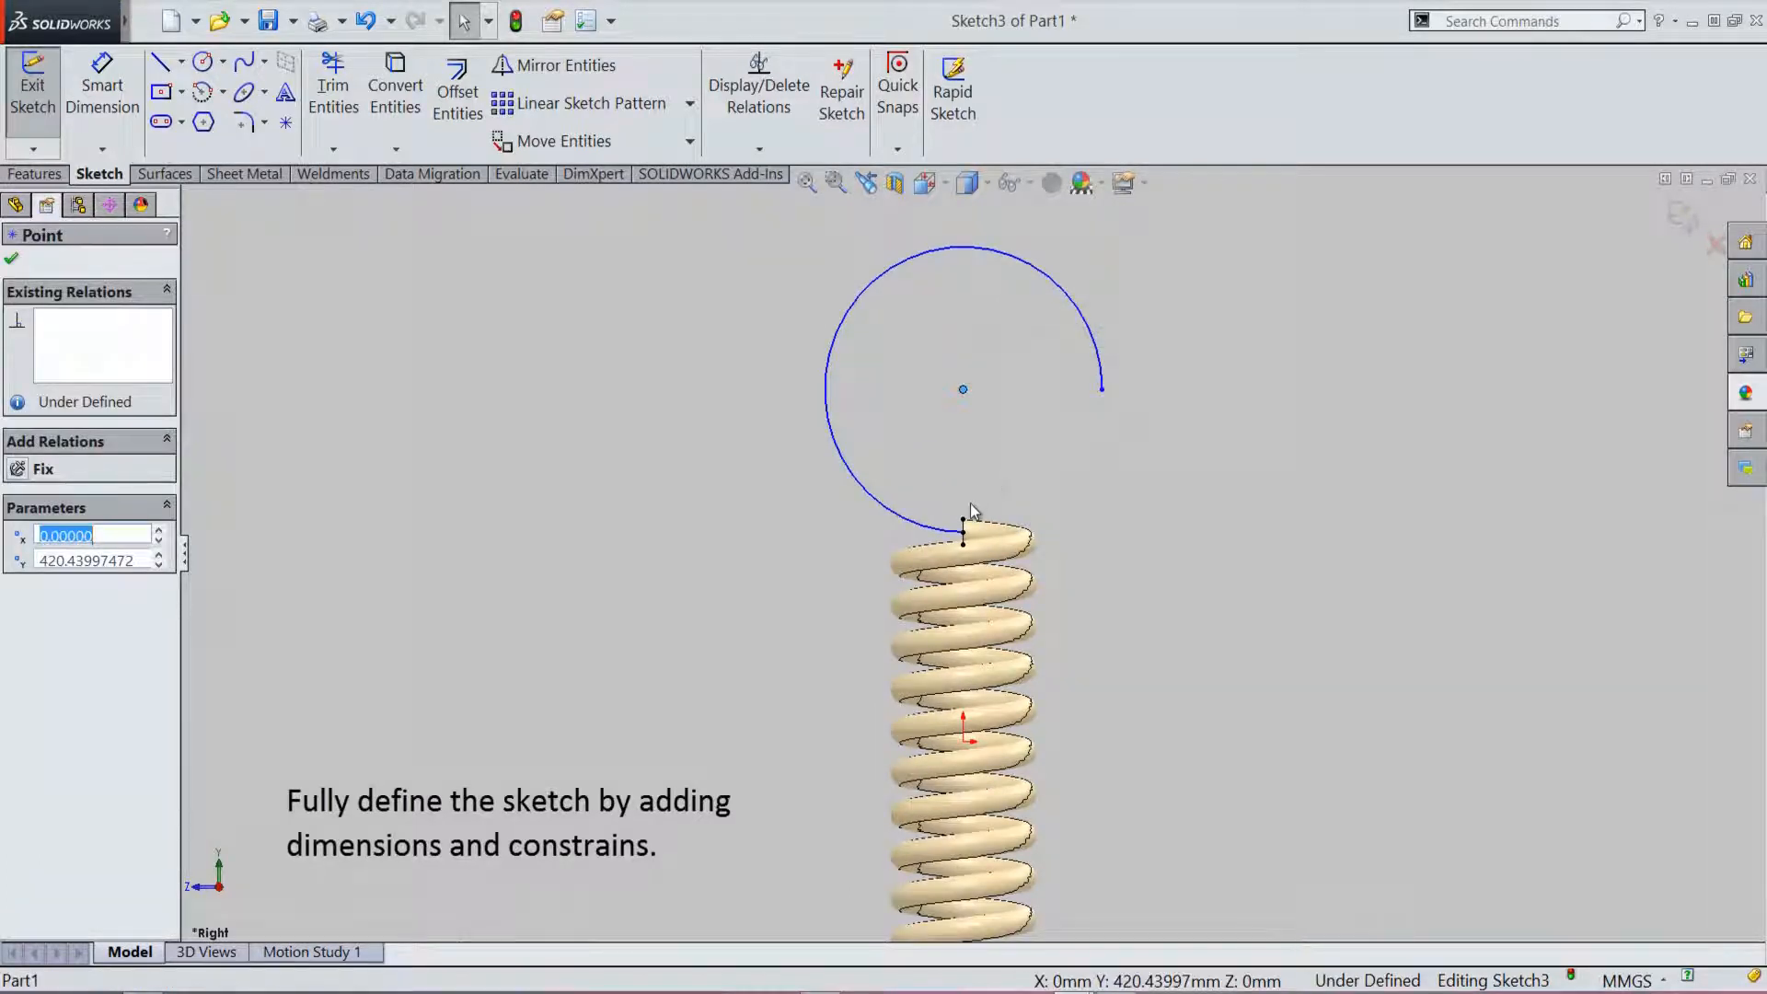
left_click(963, 532, "ctrl")
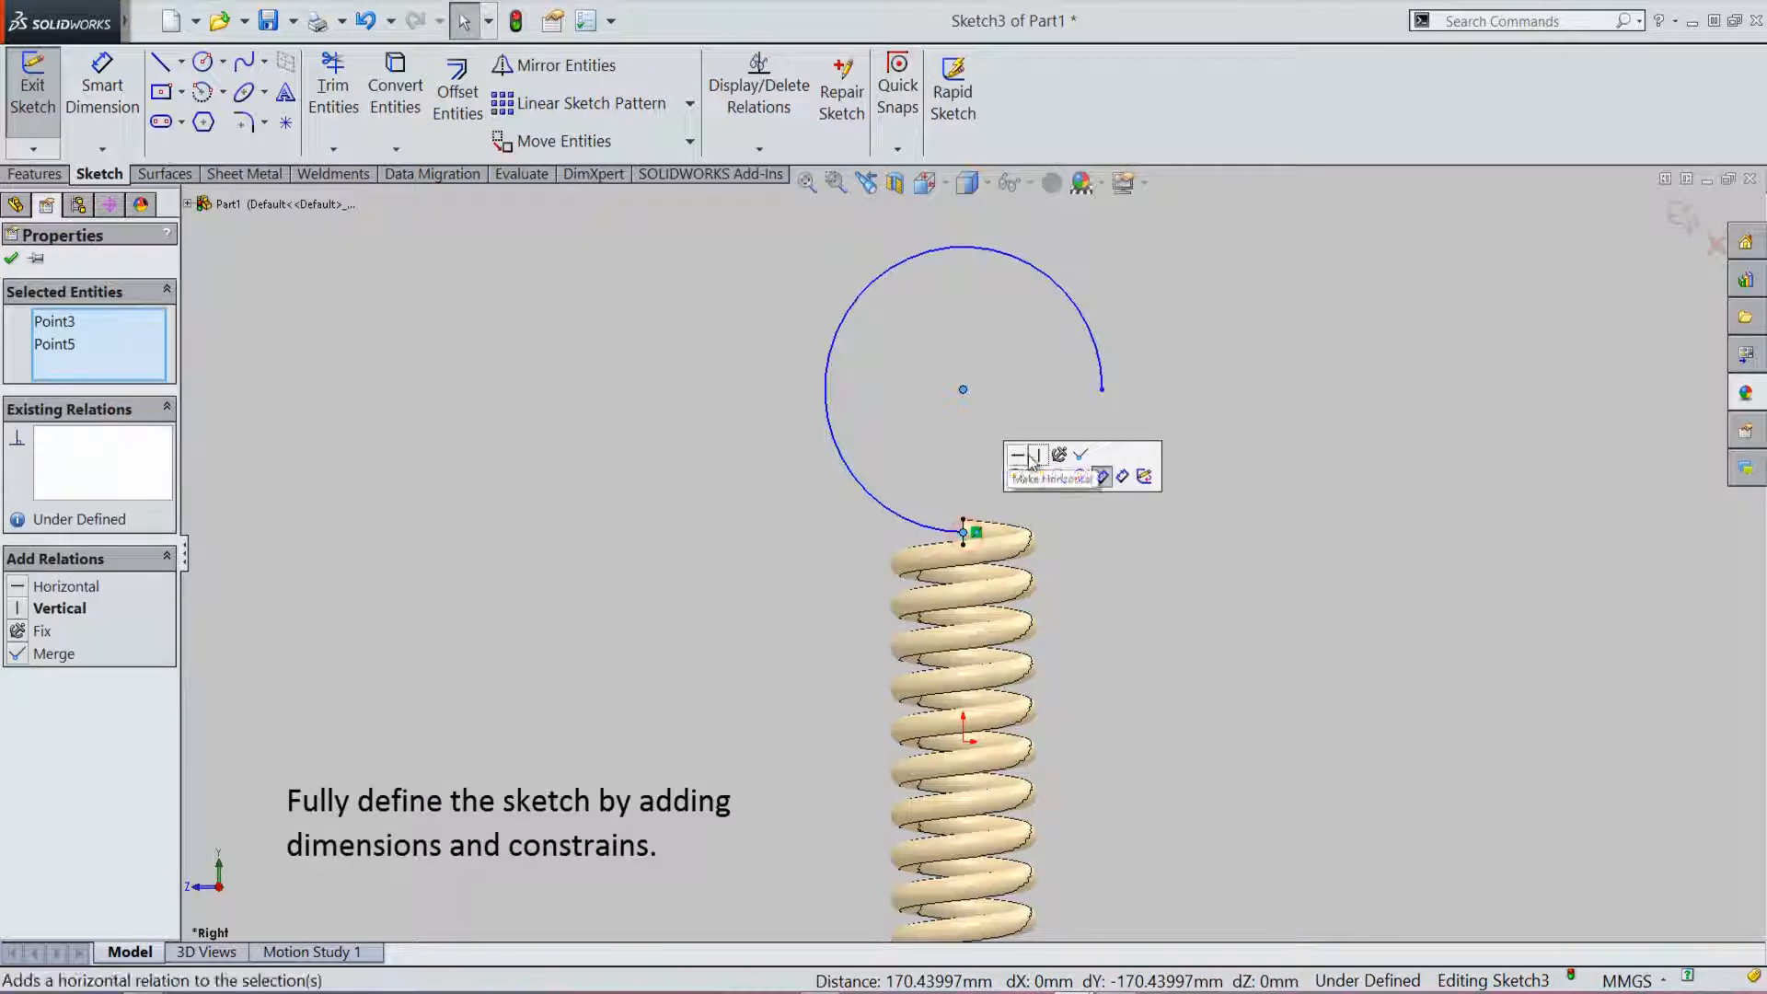
left_click(1041, 458)
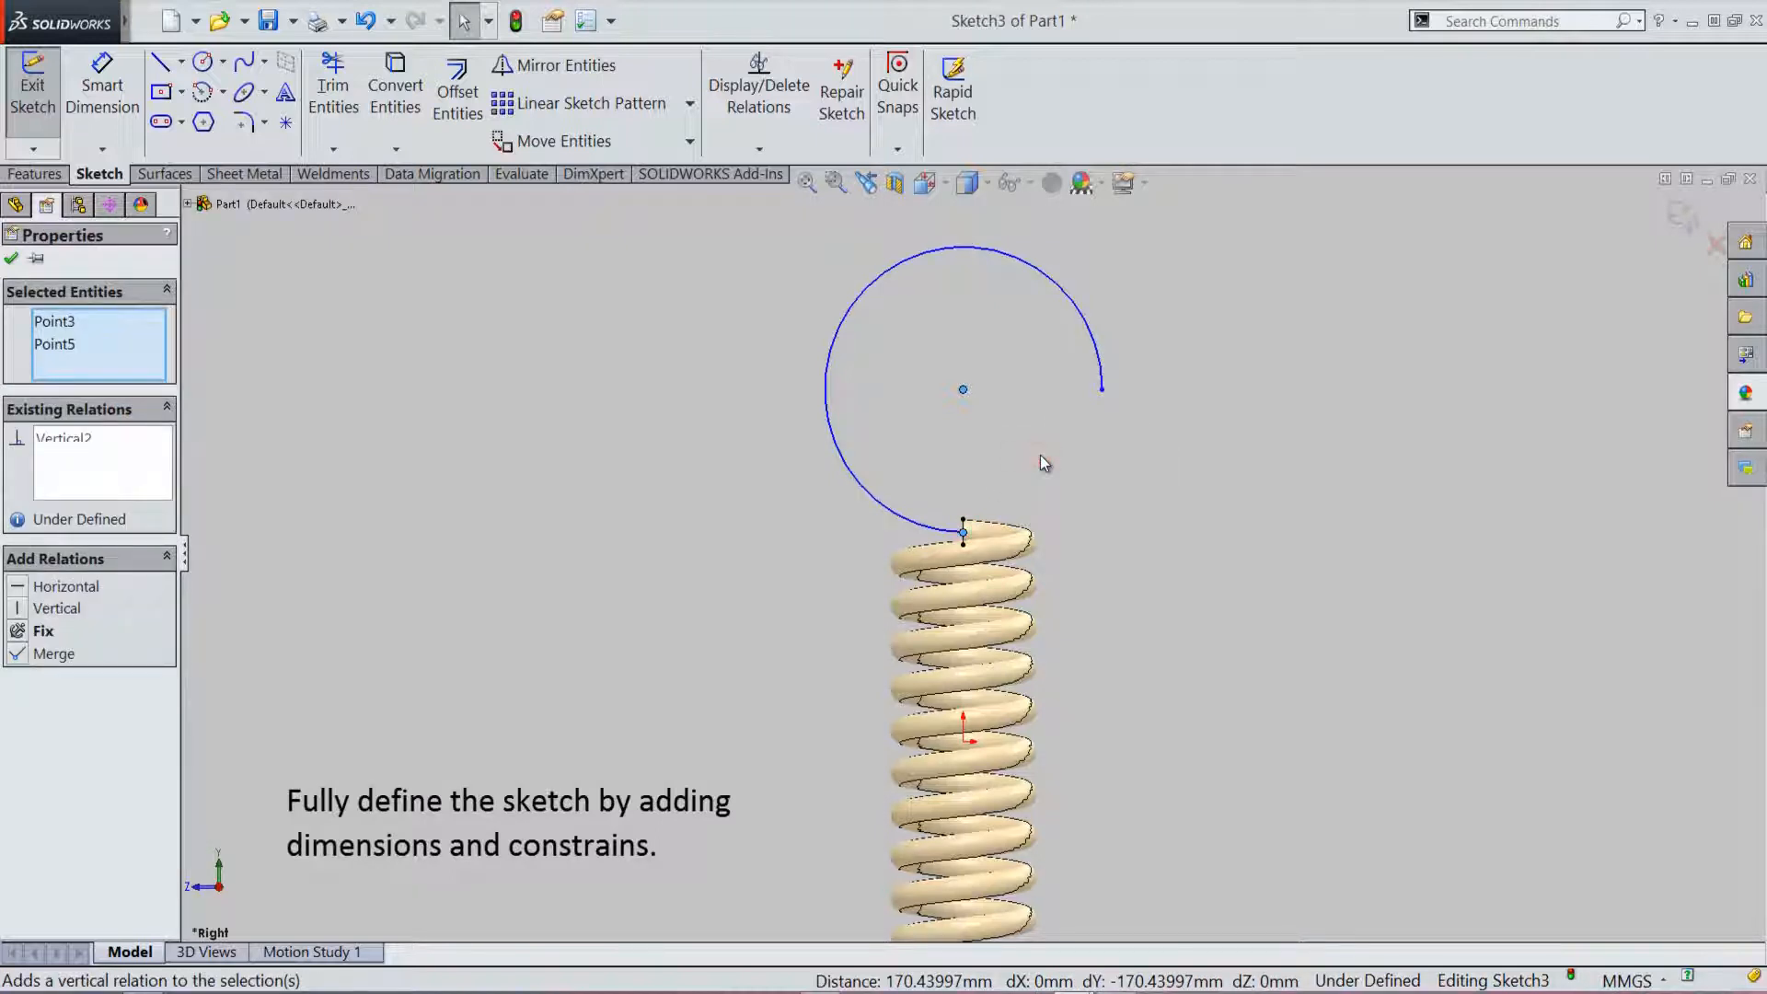
left_click(1041, 456)
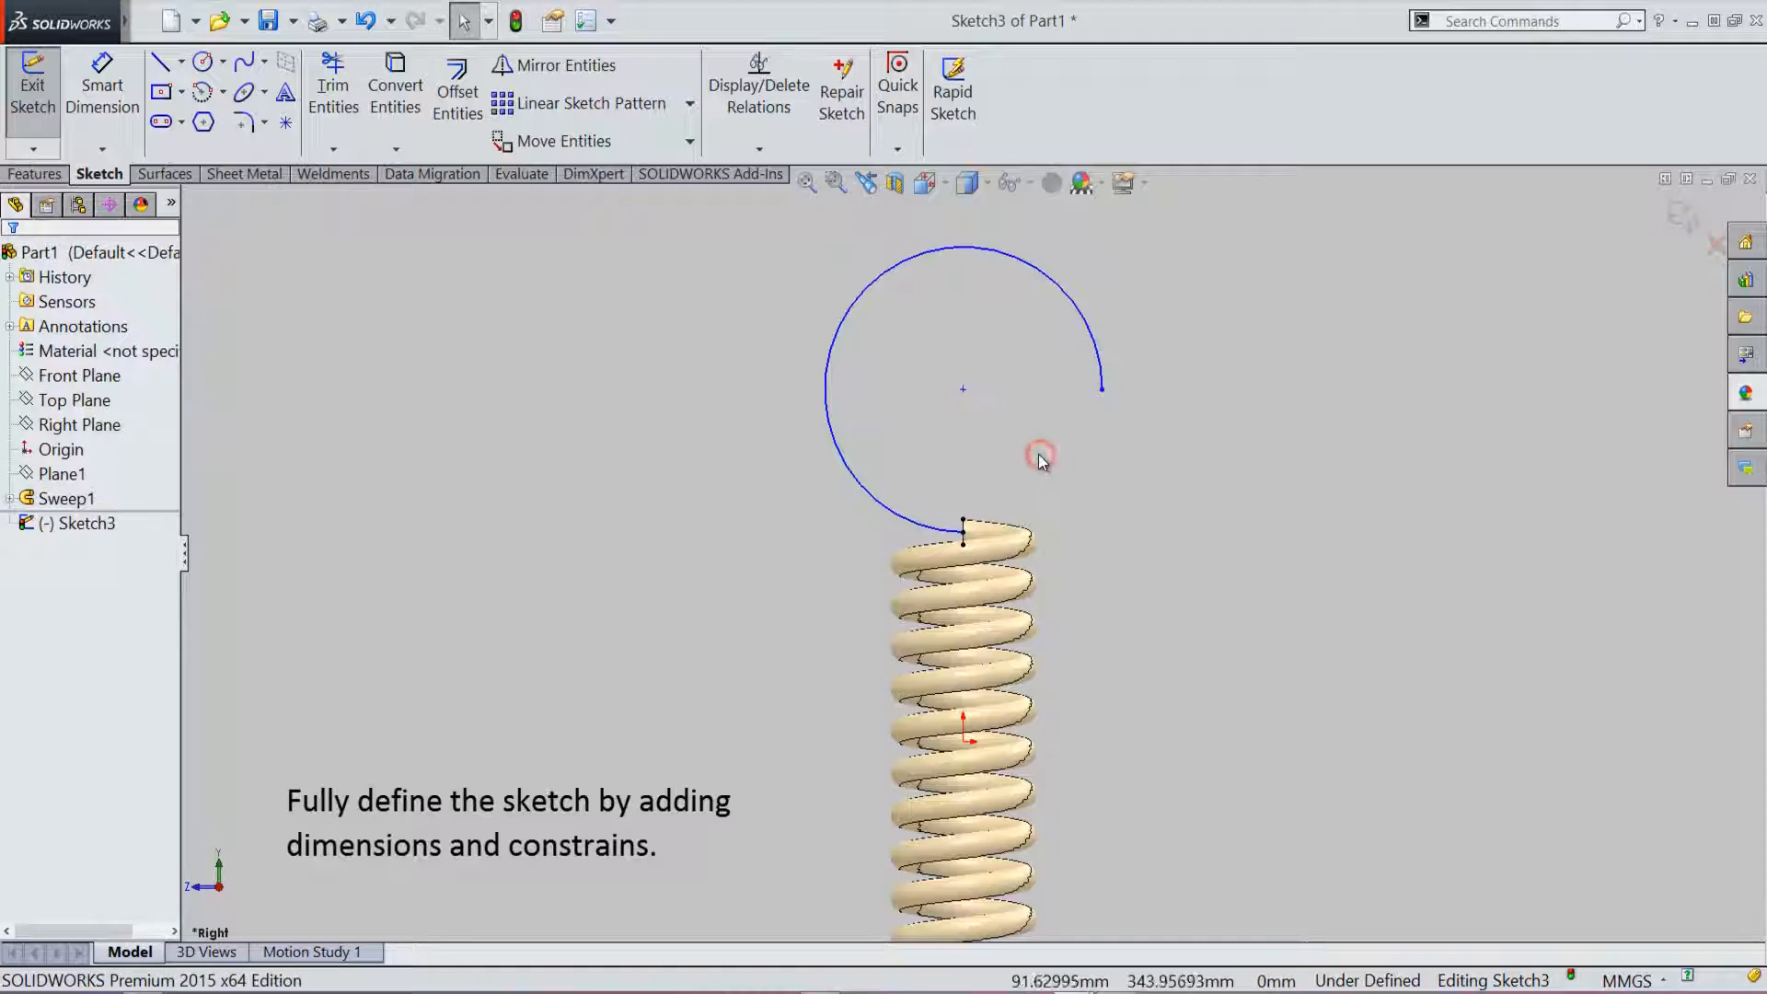
left_click(964, 390)
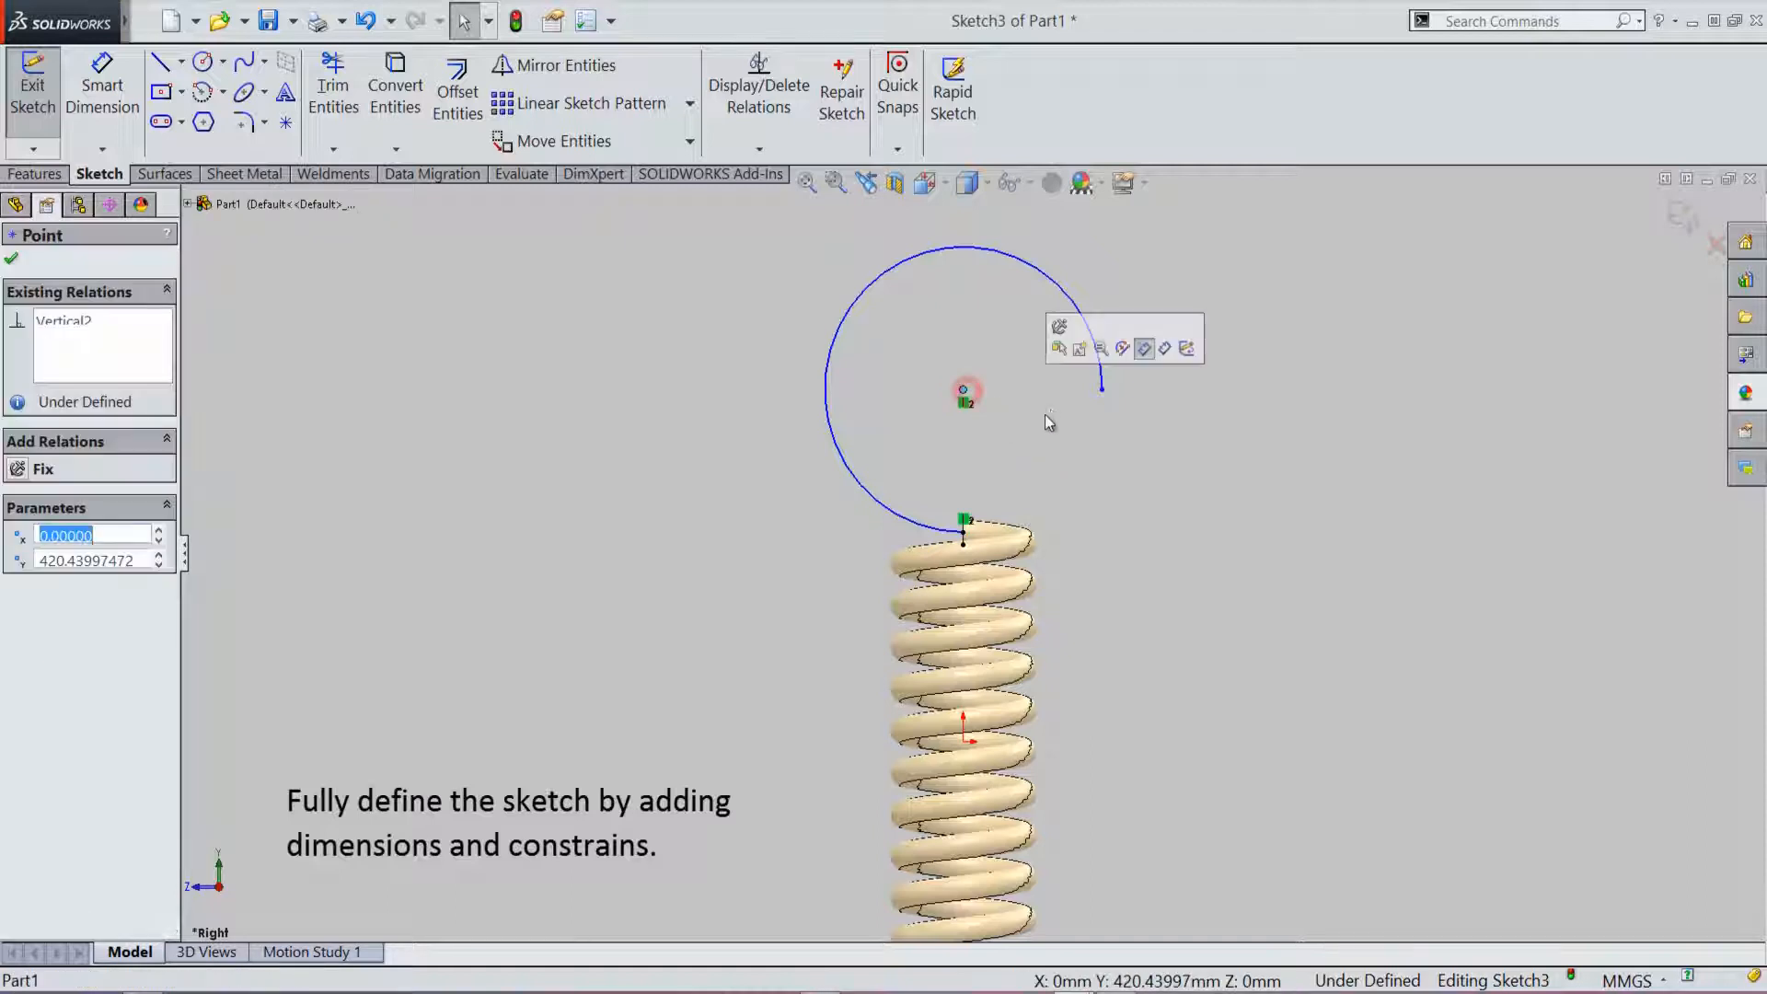
left_click(1103, 390, "ctrl")
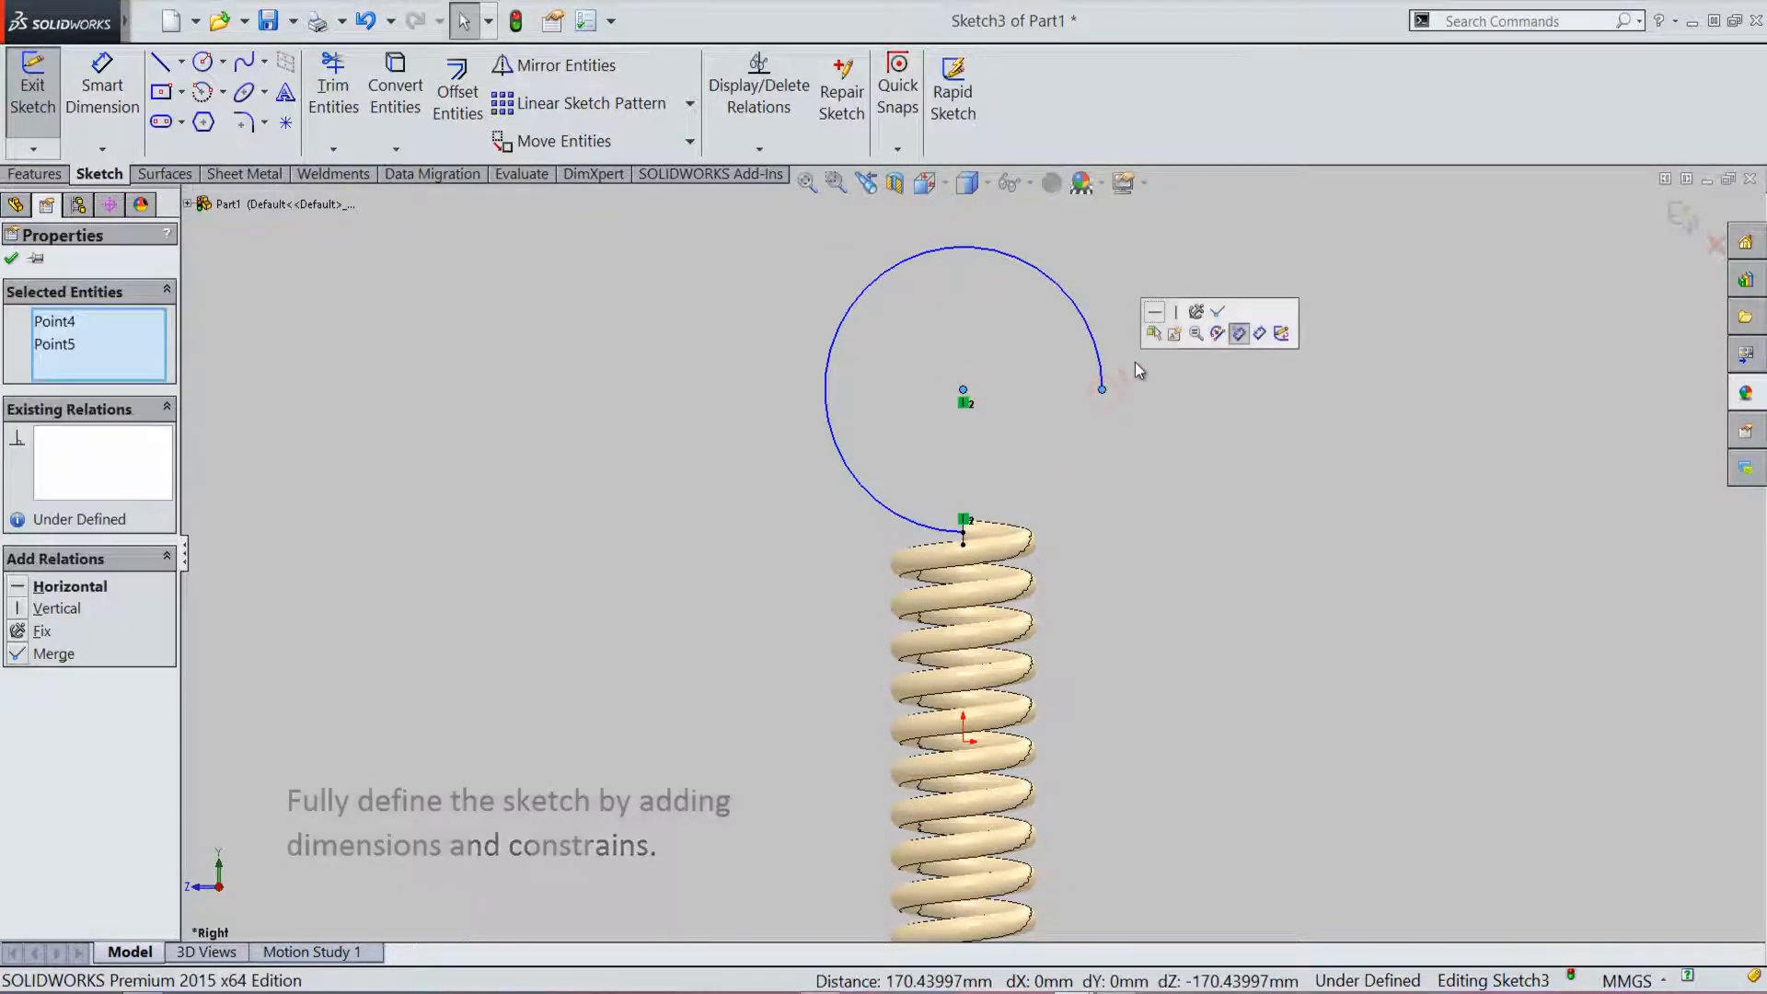
left_click(1155, 317)
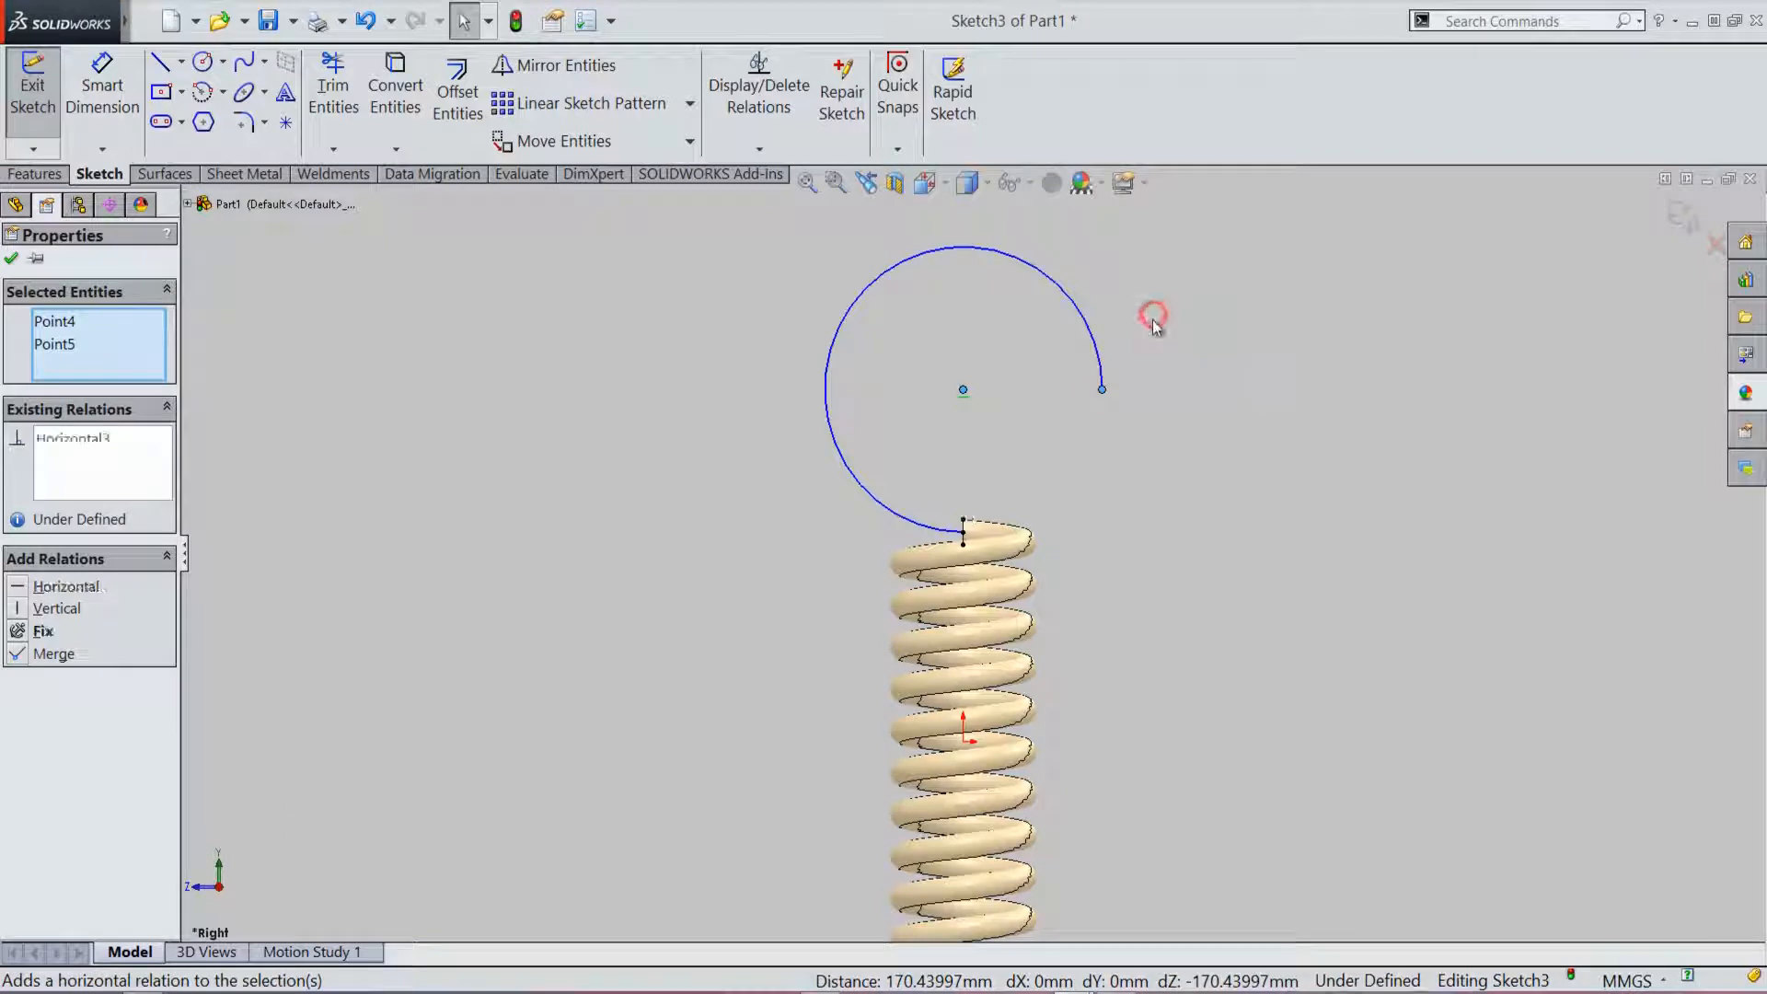
Step: Dimension the arc's radius at 75 mm and exit the sketch
left_click(1165, 355)
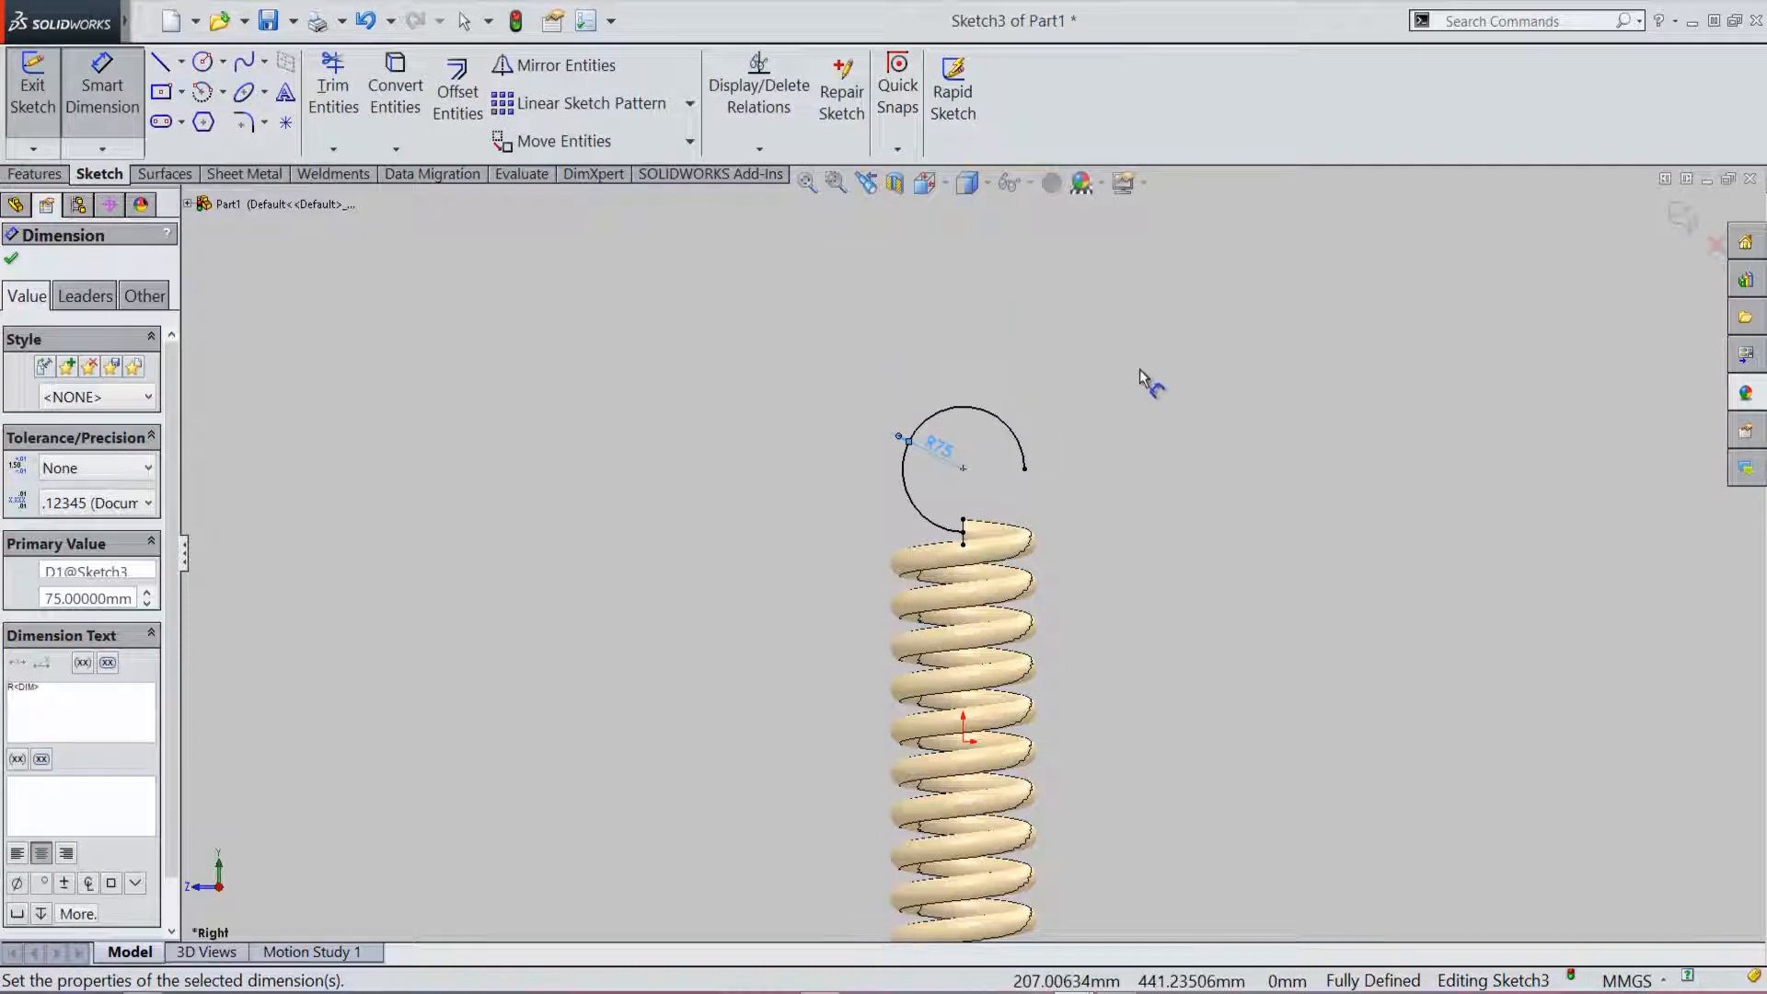
right_click(1168, 346)
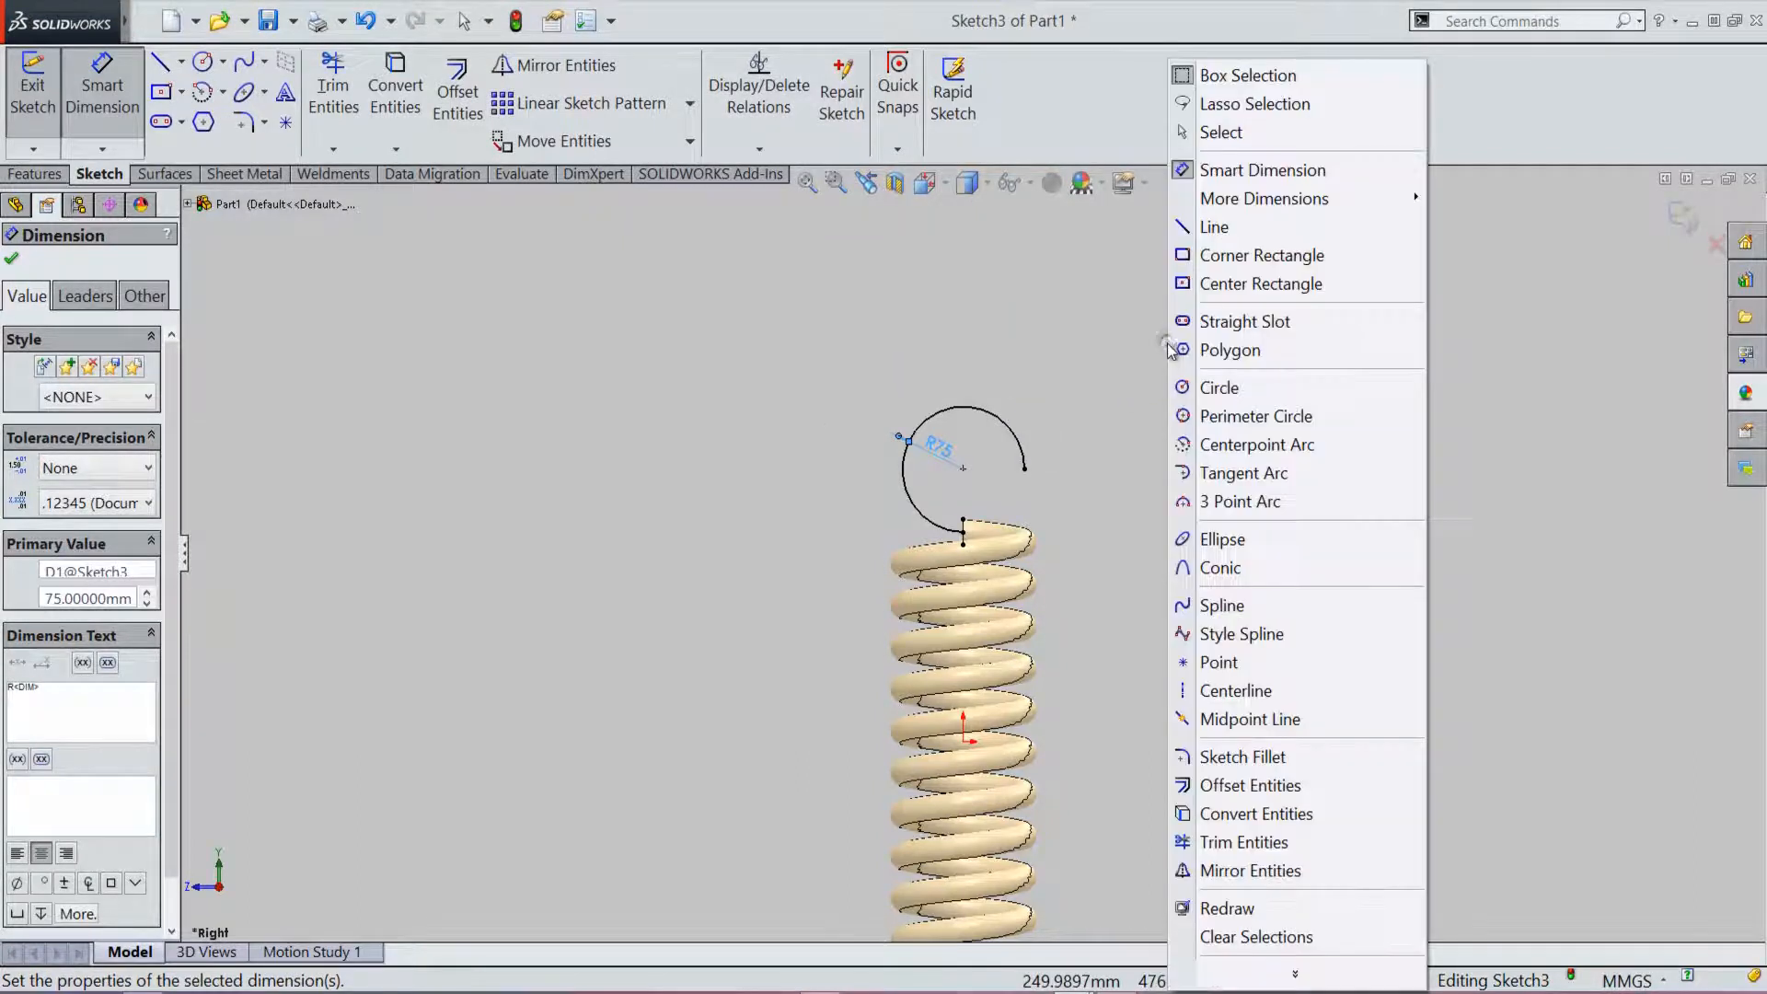
left_click(1260, 133)
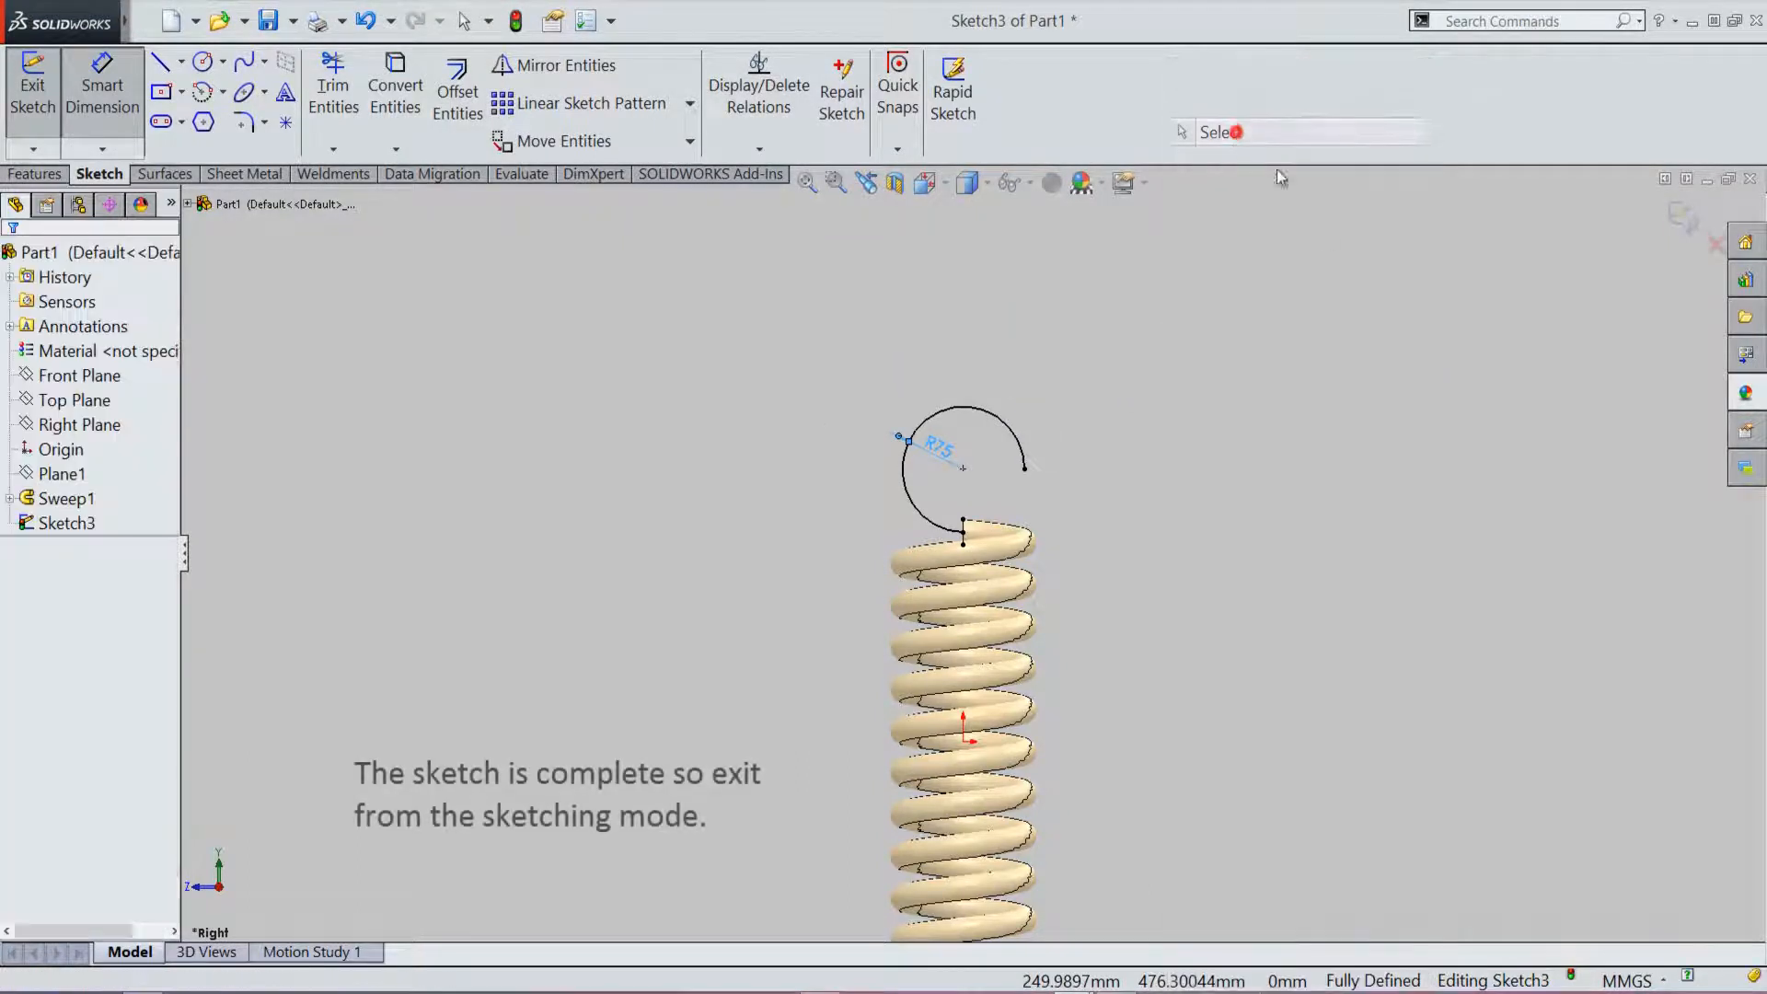
left_click(1370, 433)
left_click(1682, 218)
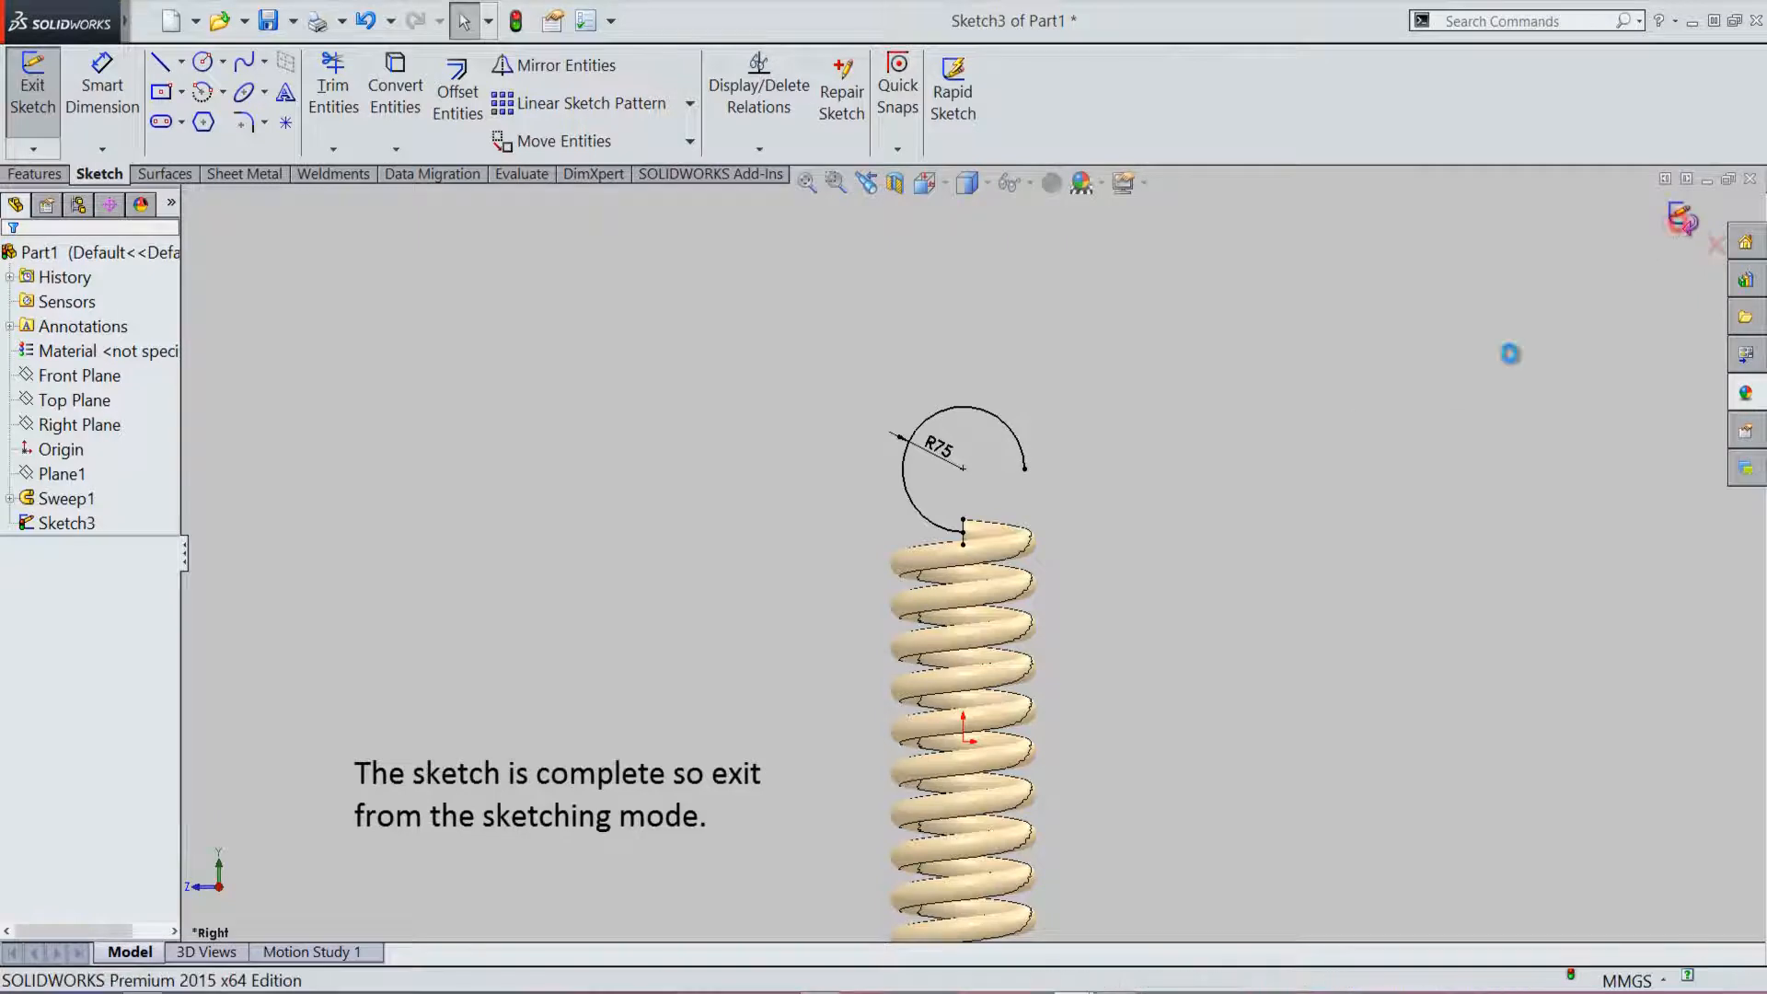
left_click(1295, 443)
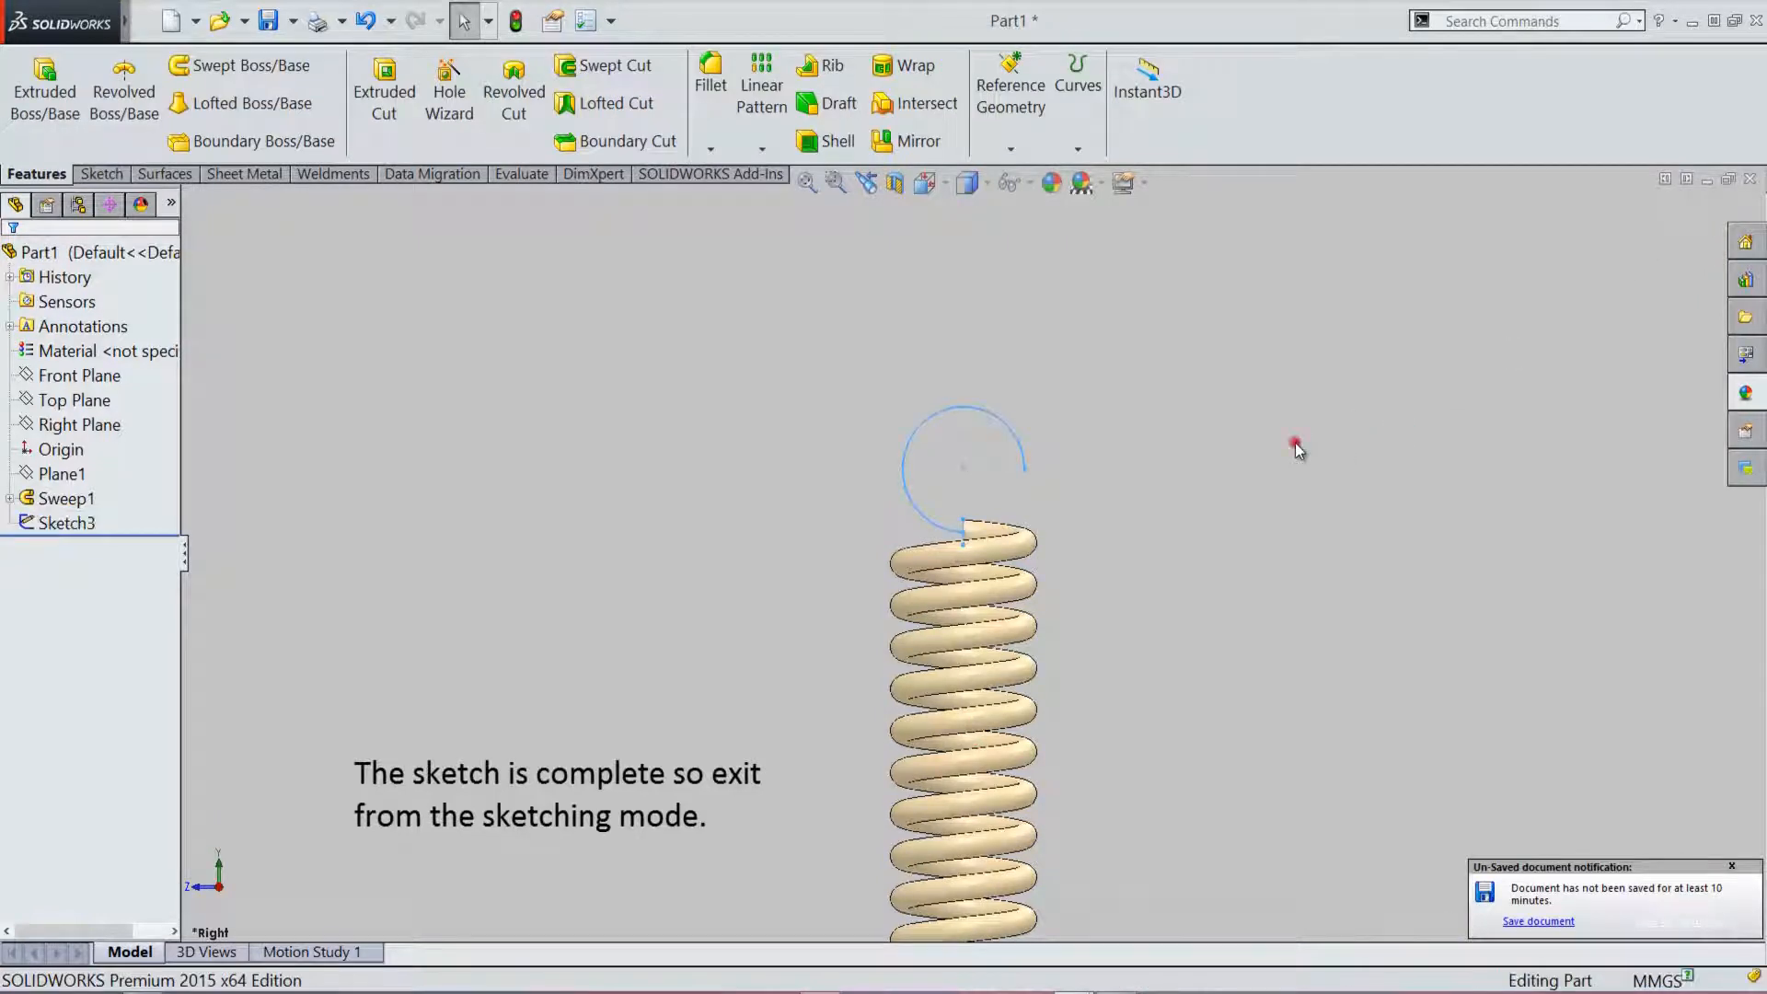
left_click(1036, 322)
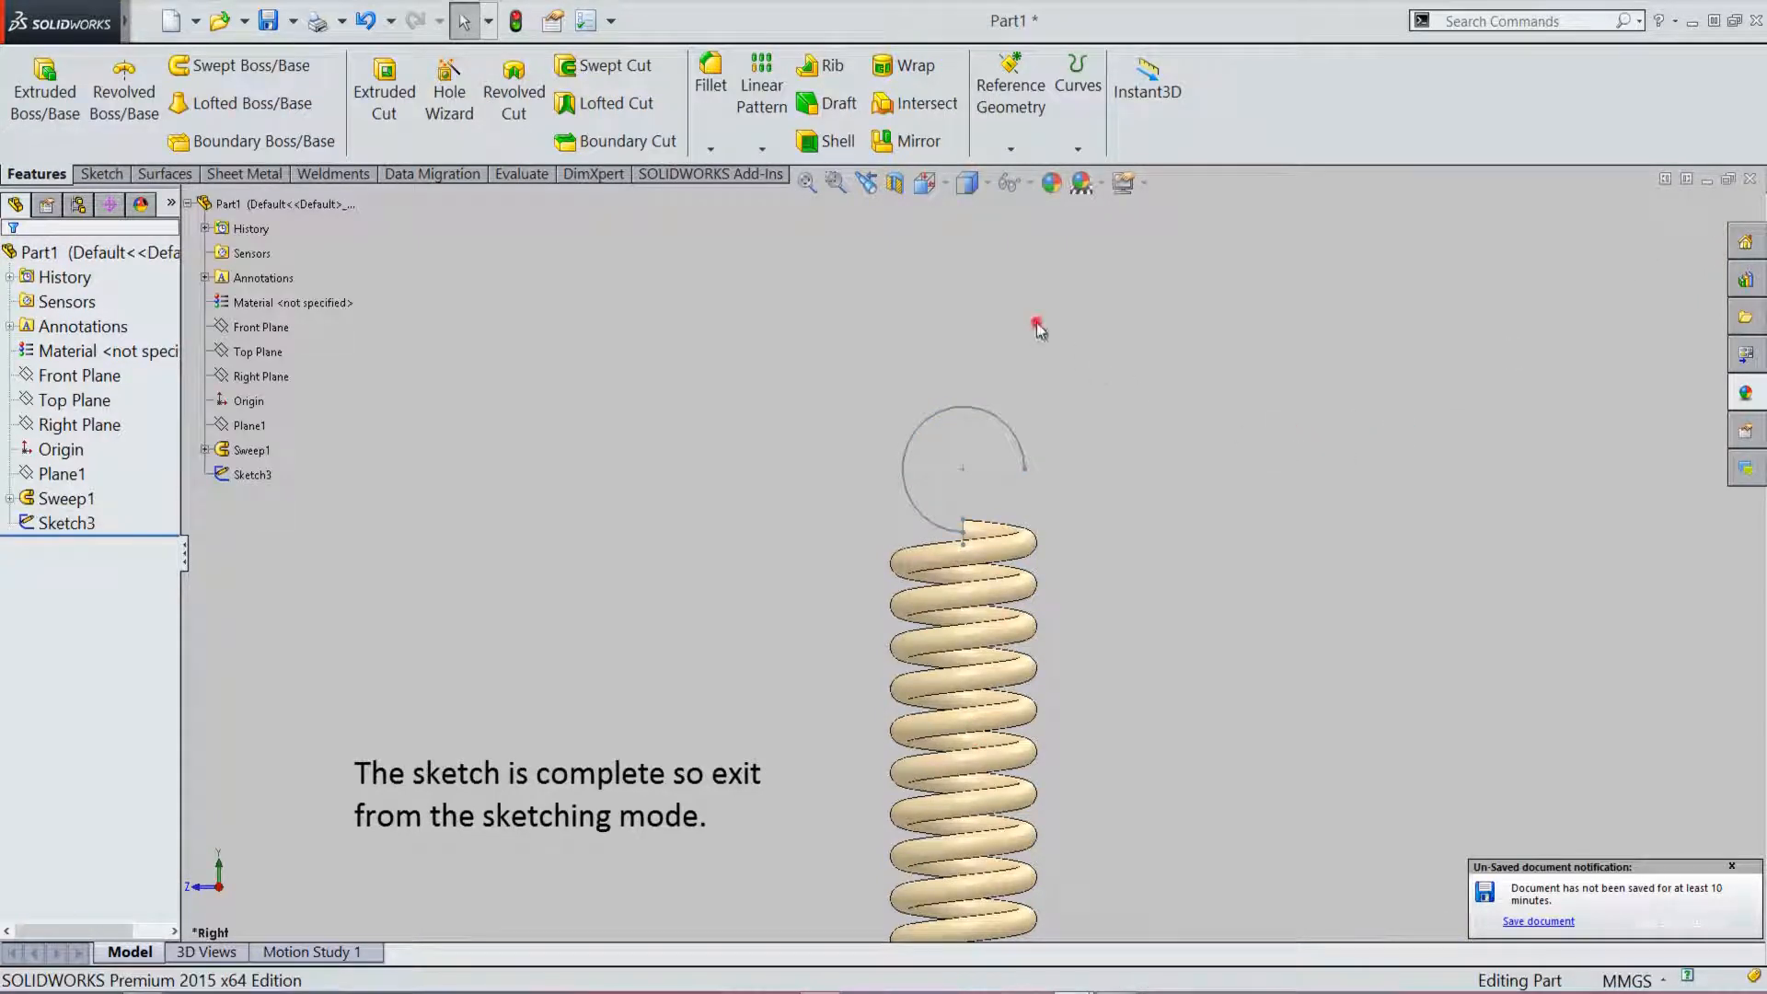
Step: Start a new sketch on the Front Plane and orient the view normal to it
left_click(946, 186)
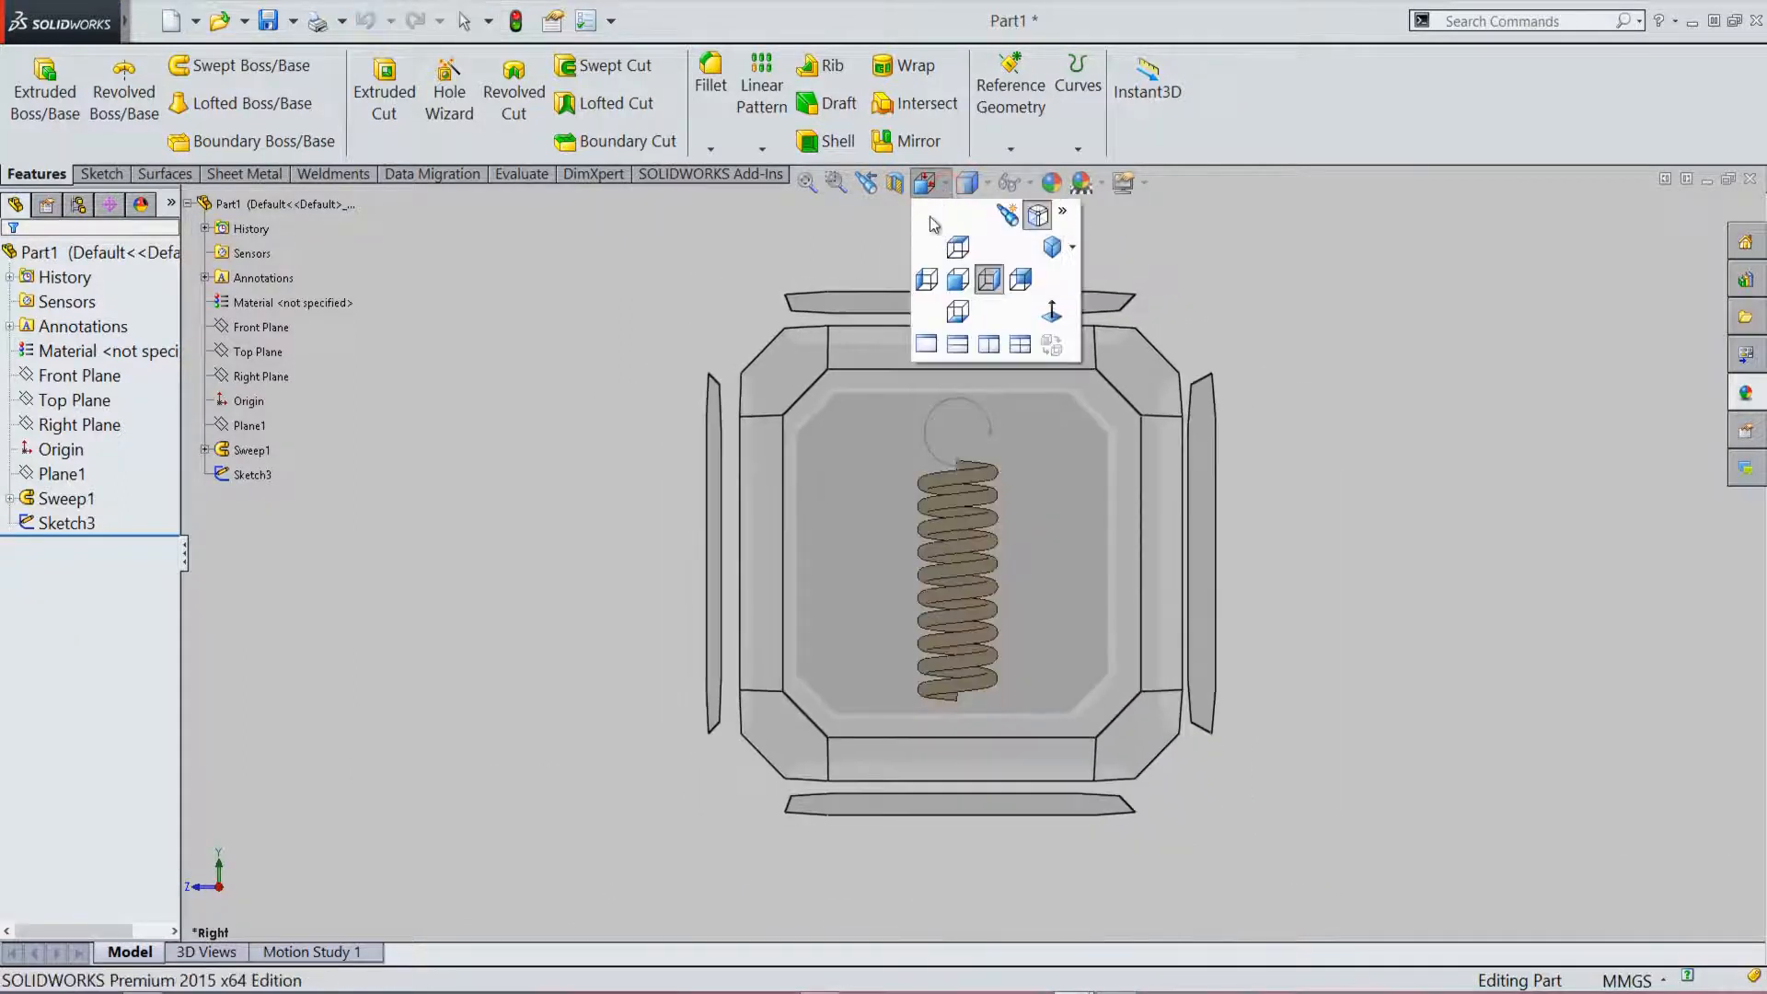
left_click(790, 383)
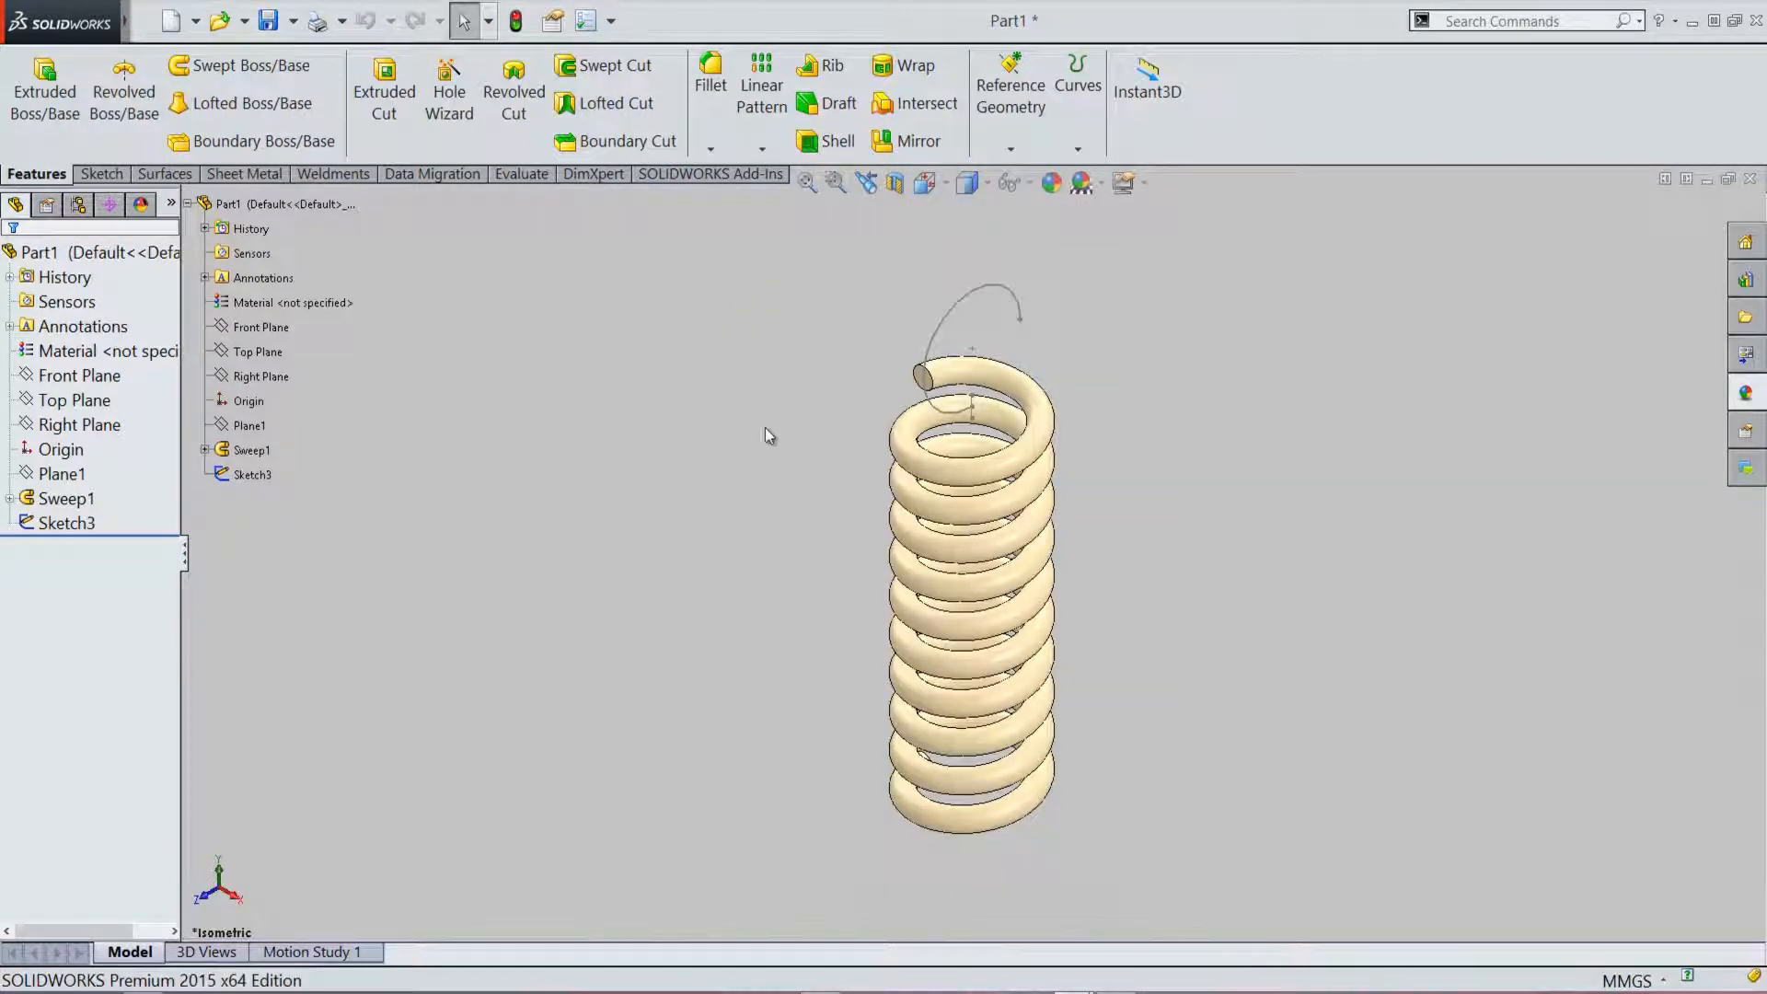
left_click(75, 377)
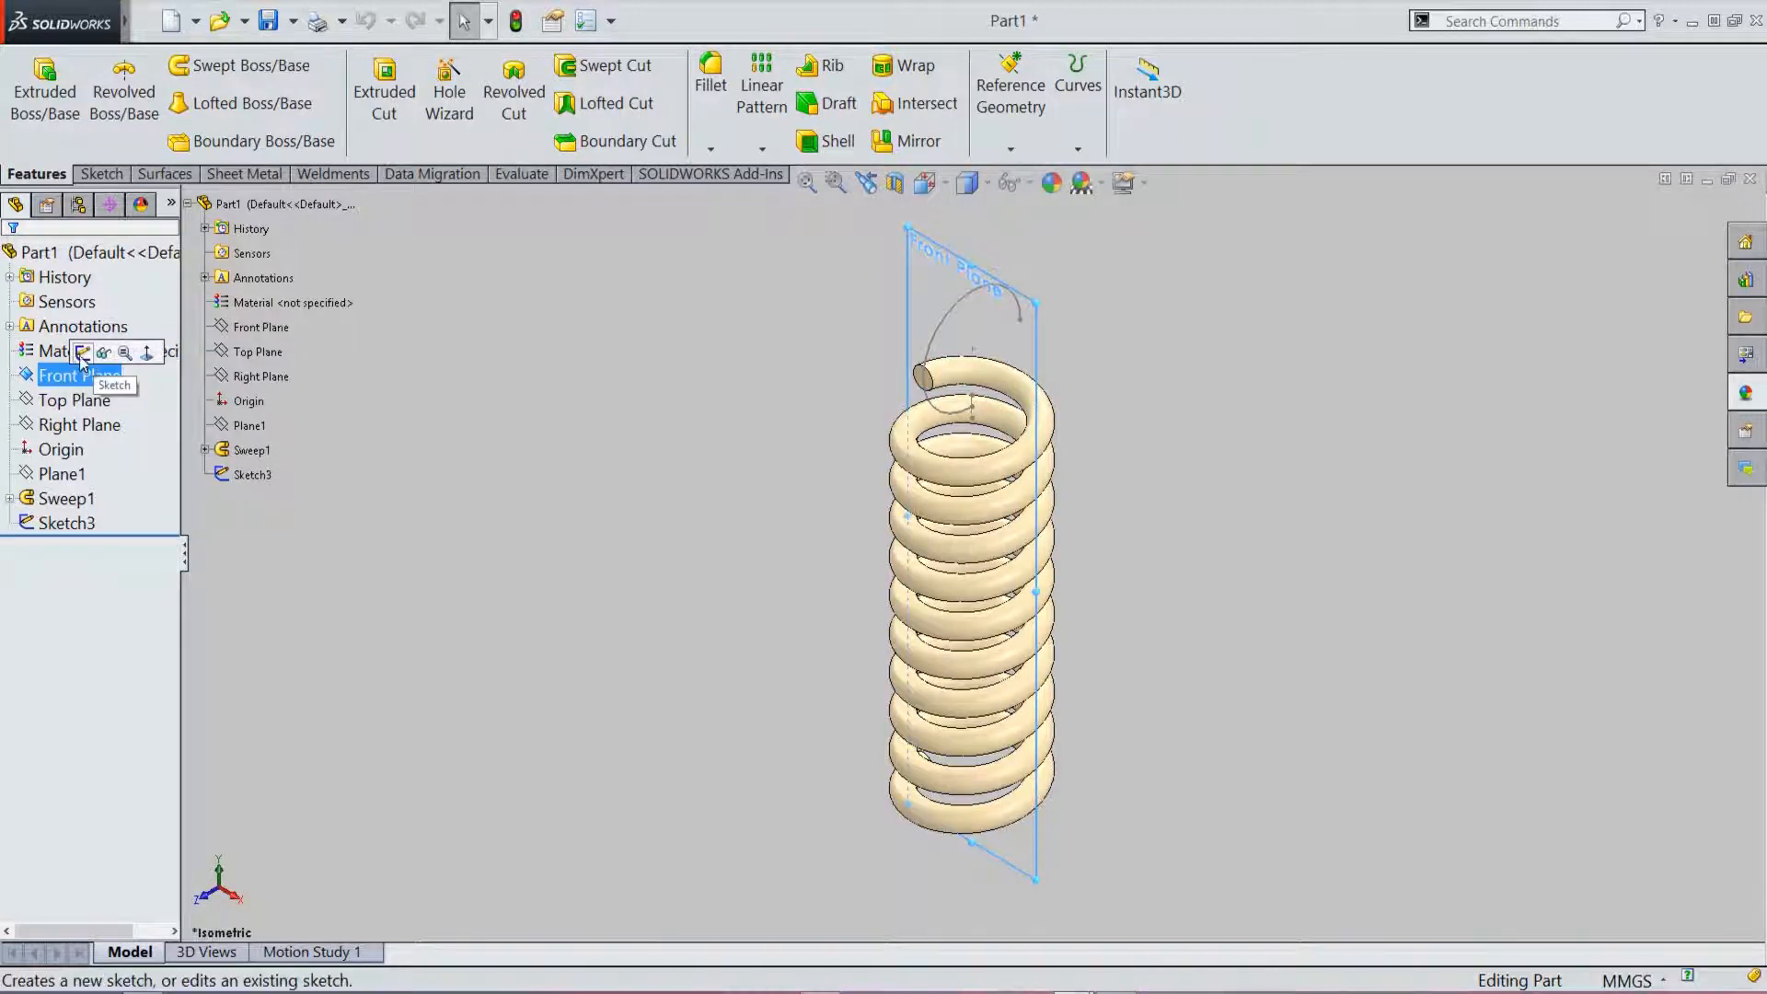
left_click(83, 354)
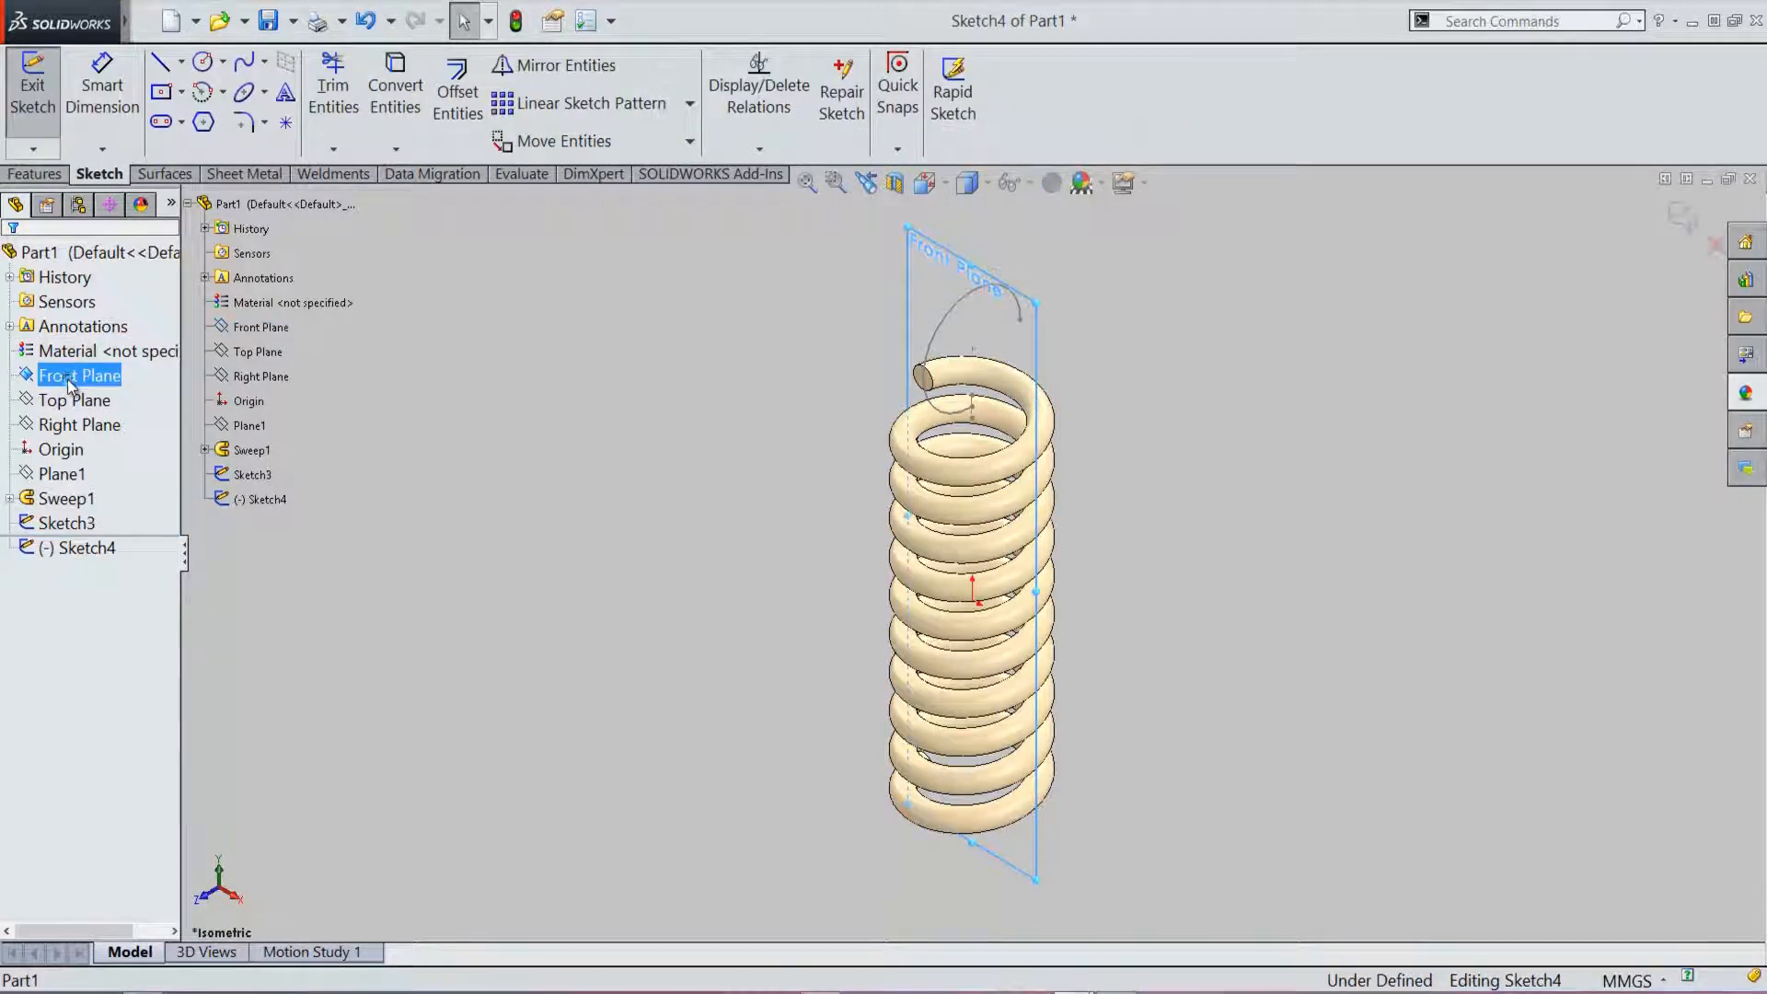
right_click(78, 377)
left_click(144, 352)
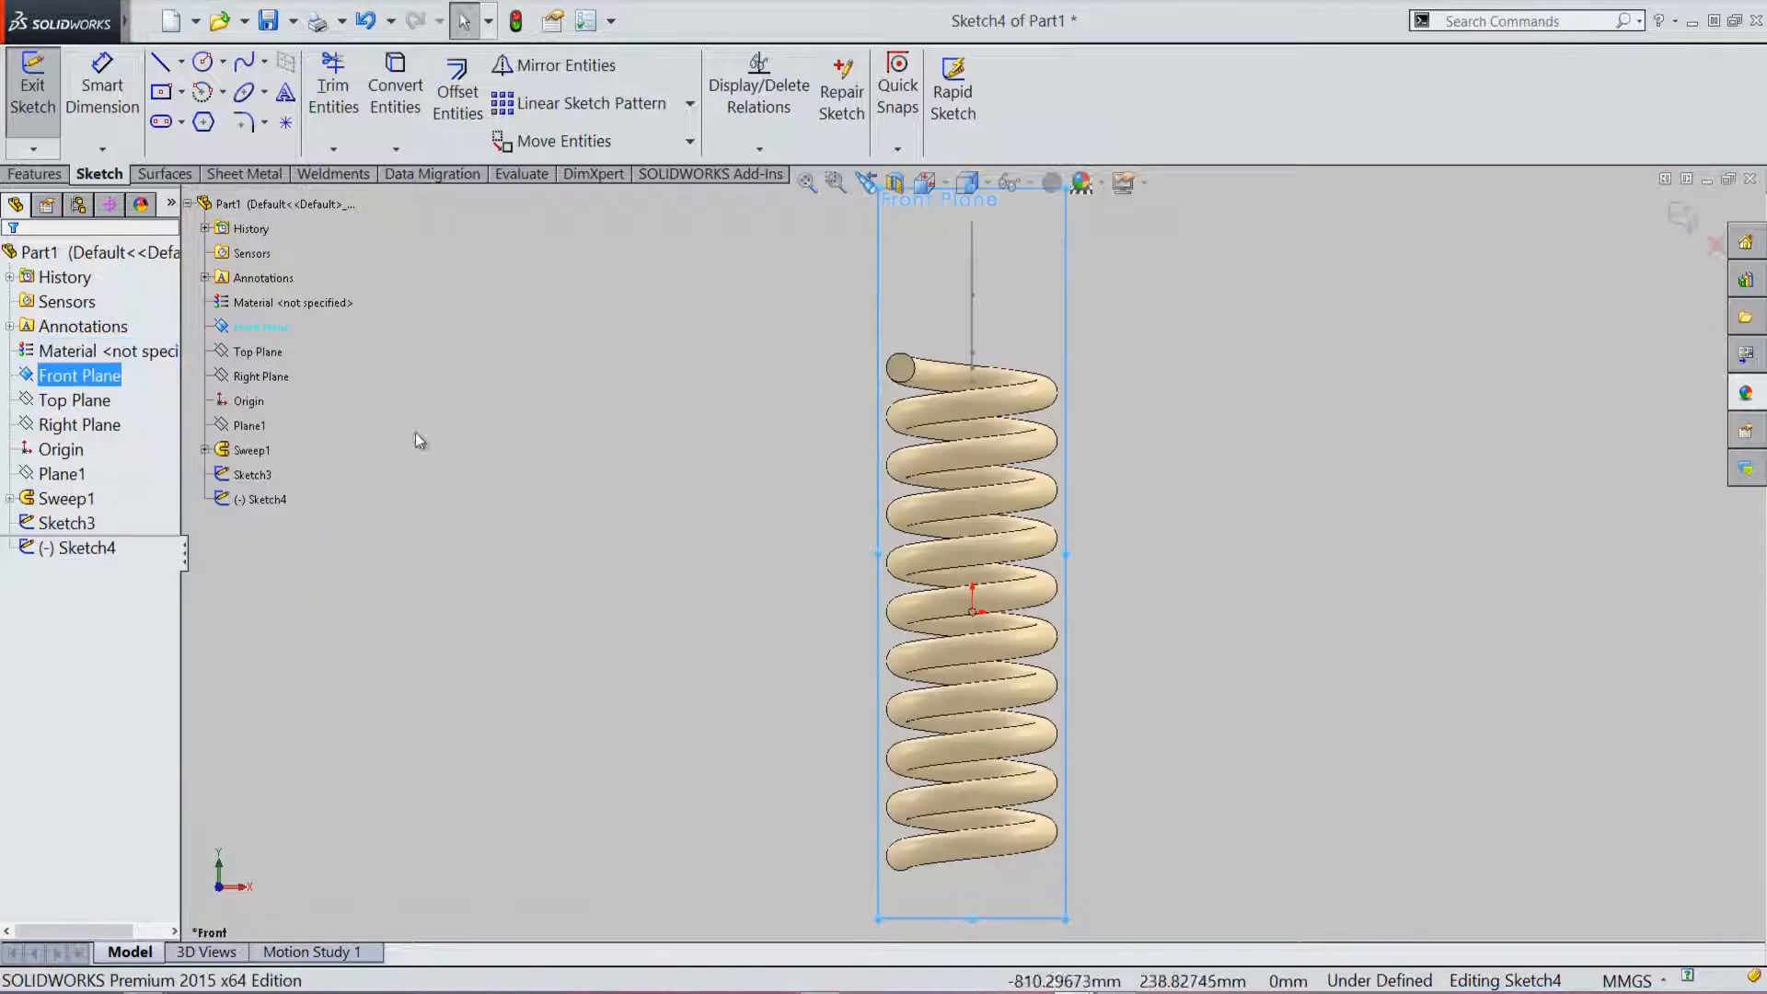
left_click(603, 451)
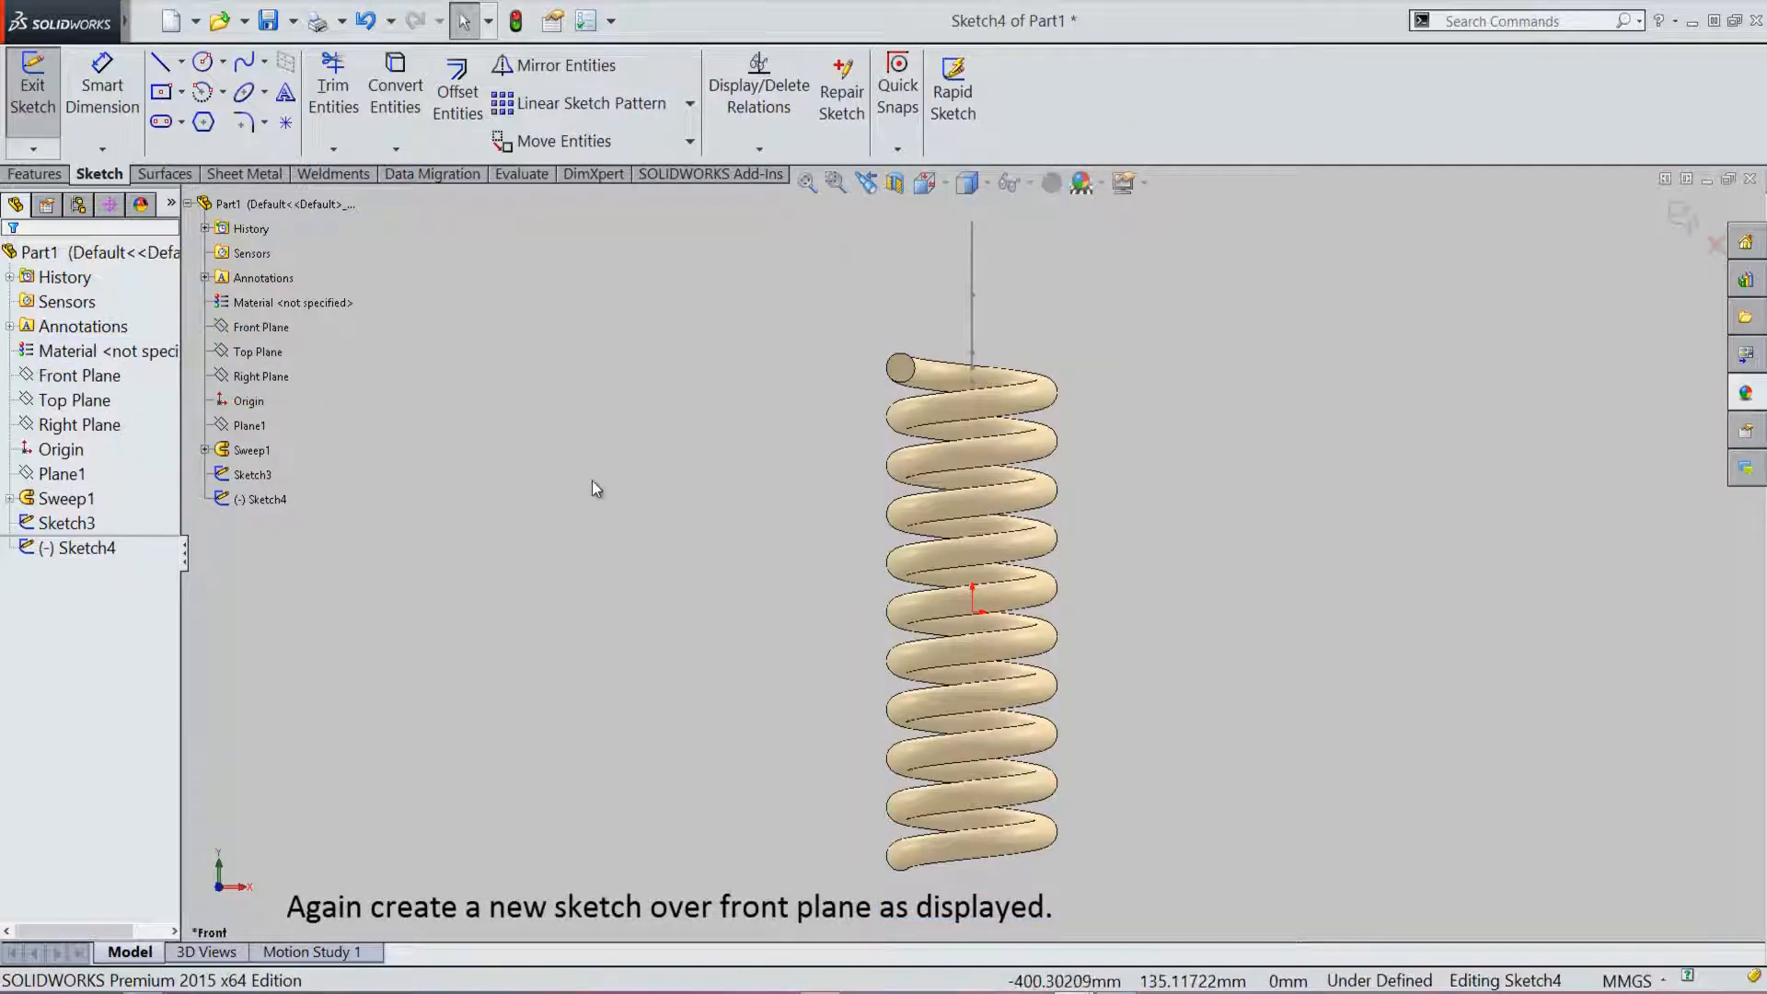
Step: Project the 75 mm radius arc above the spring into the Front Plane sketch with Convert Entities
scroll(619, 547, "up", 1)
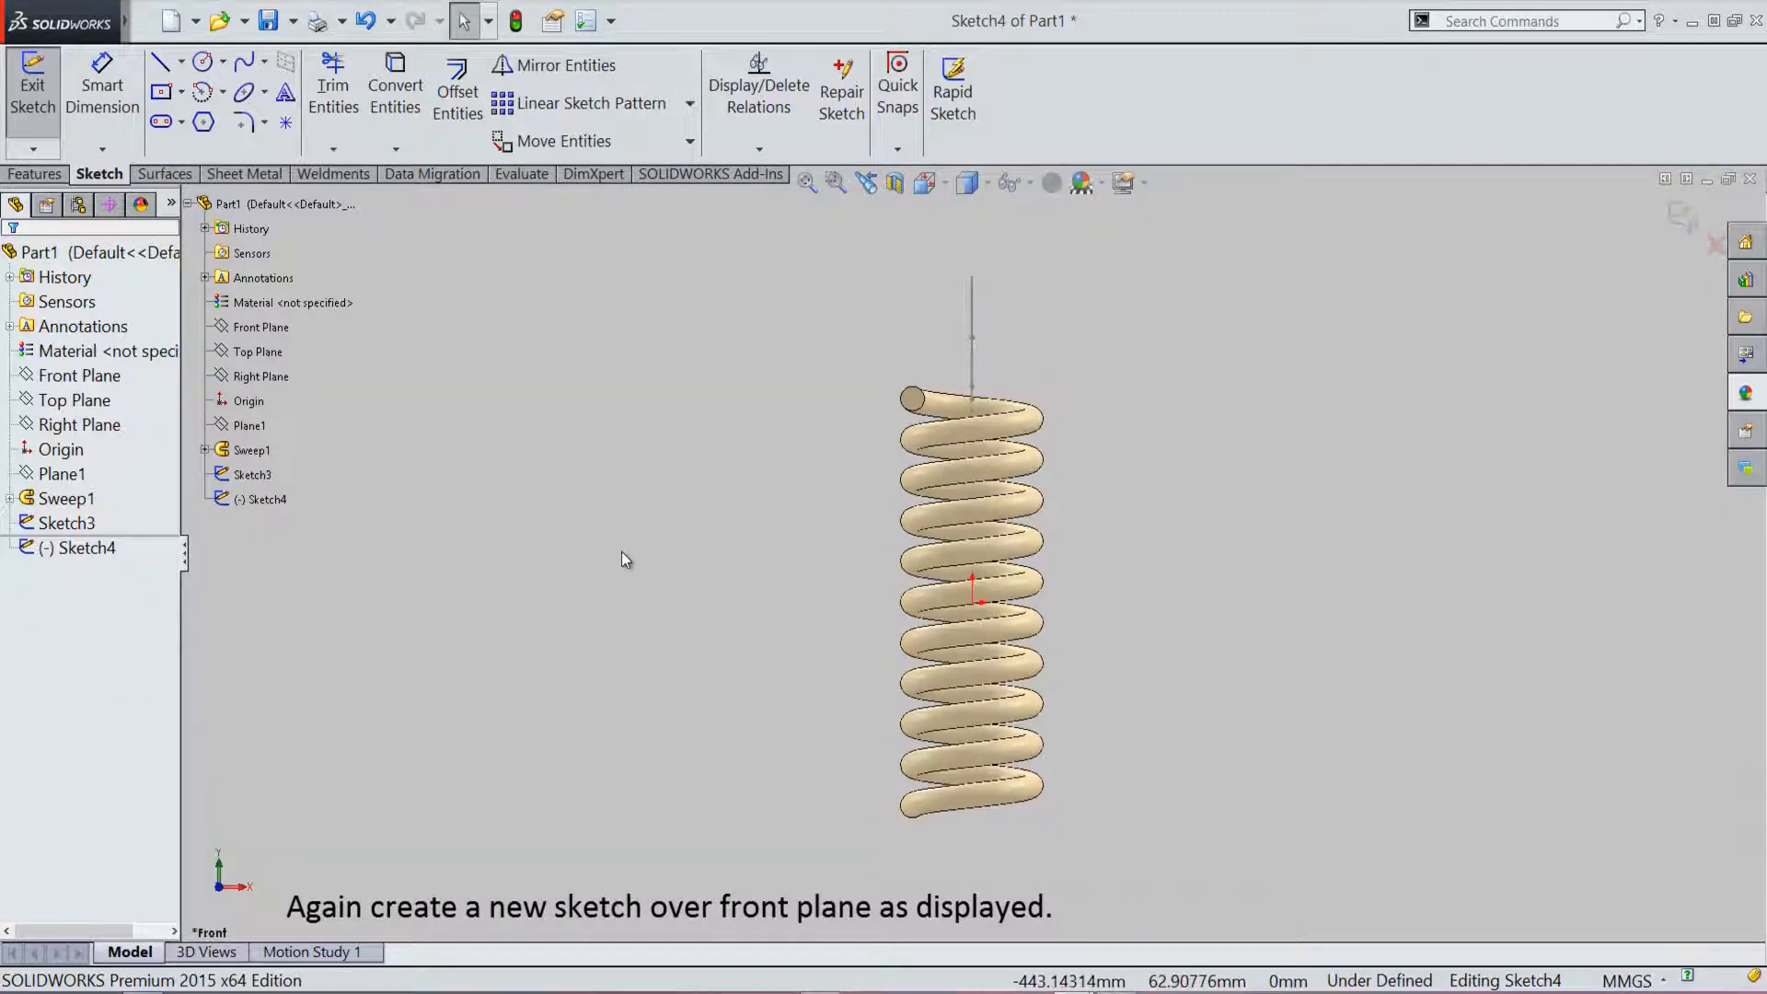
scroll(938, 340, "down", 2)
middle_click_drag(913, 362, 932, 383)
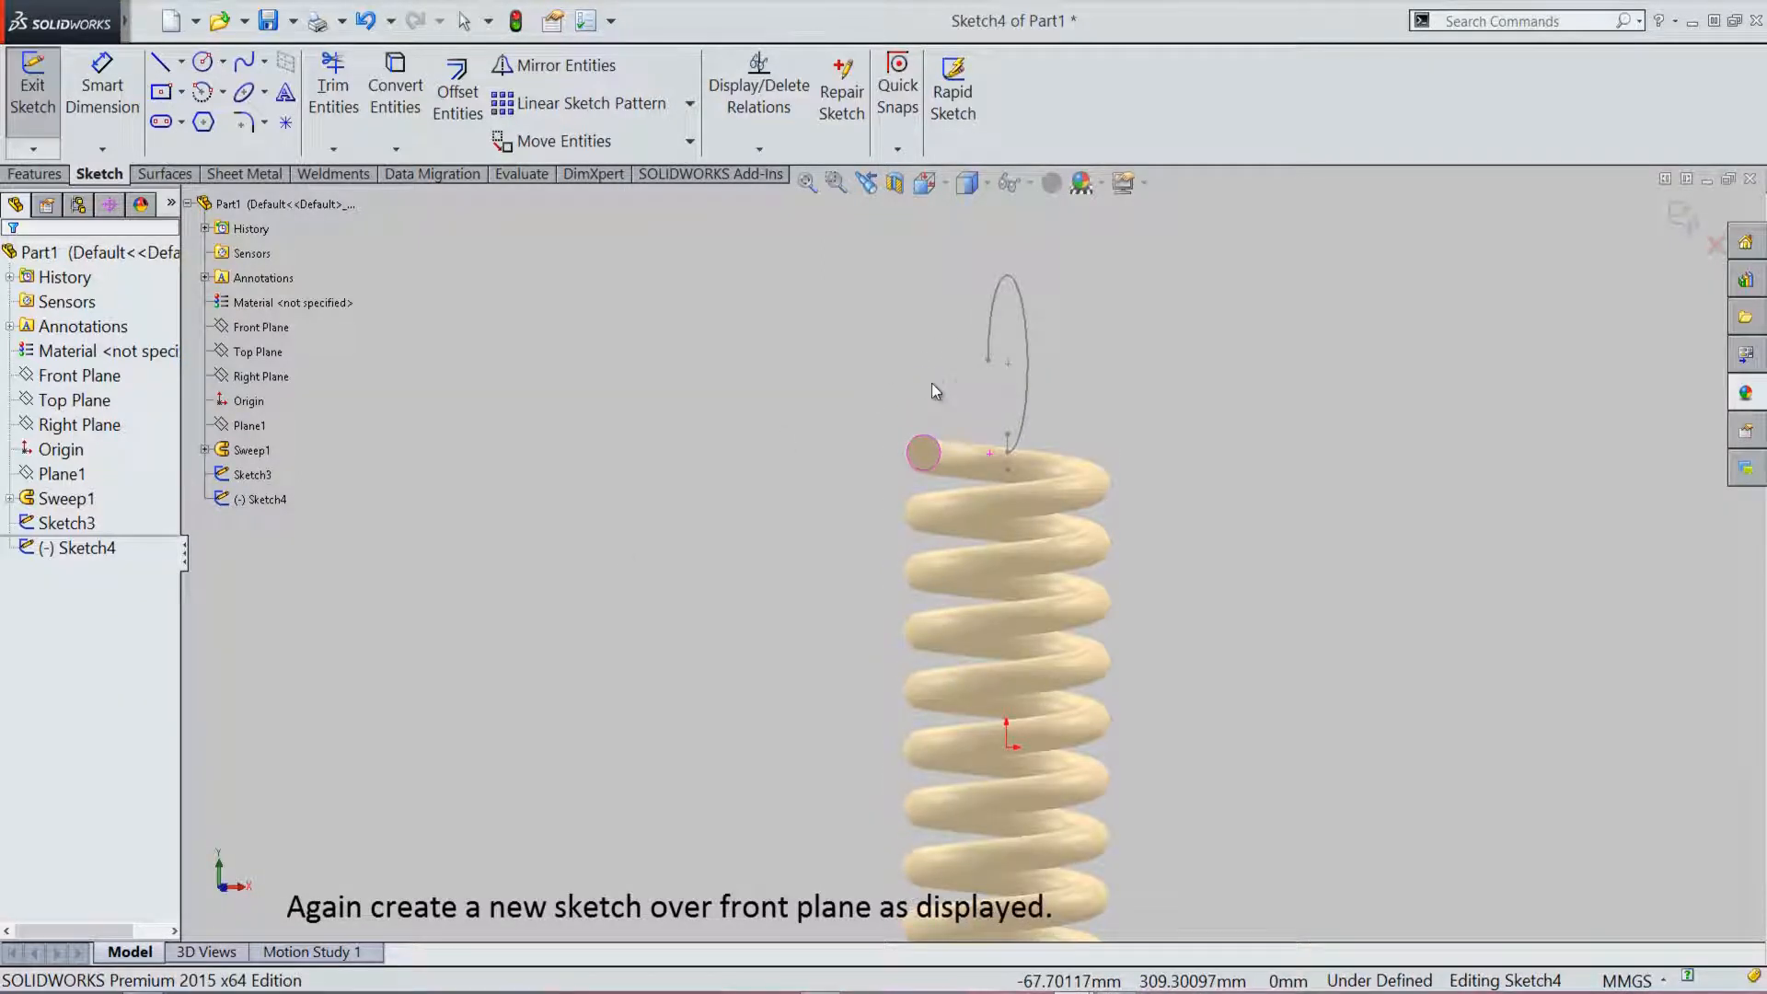
left_click(1025, 339)
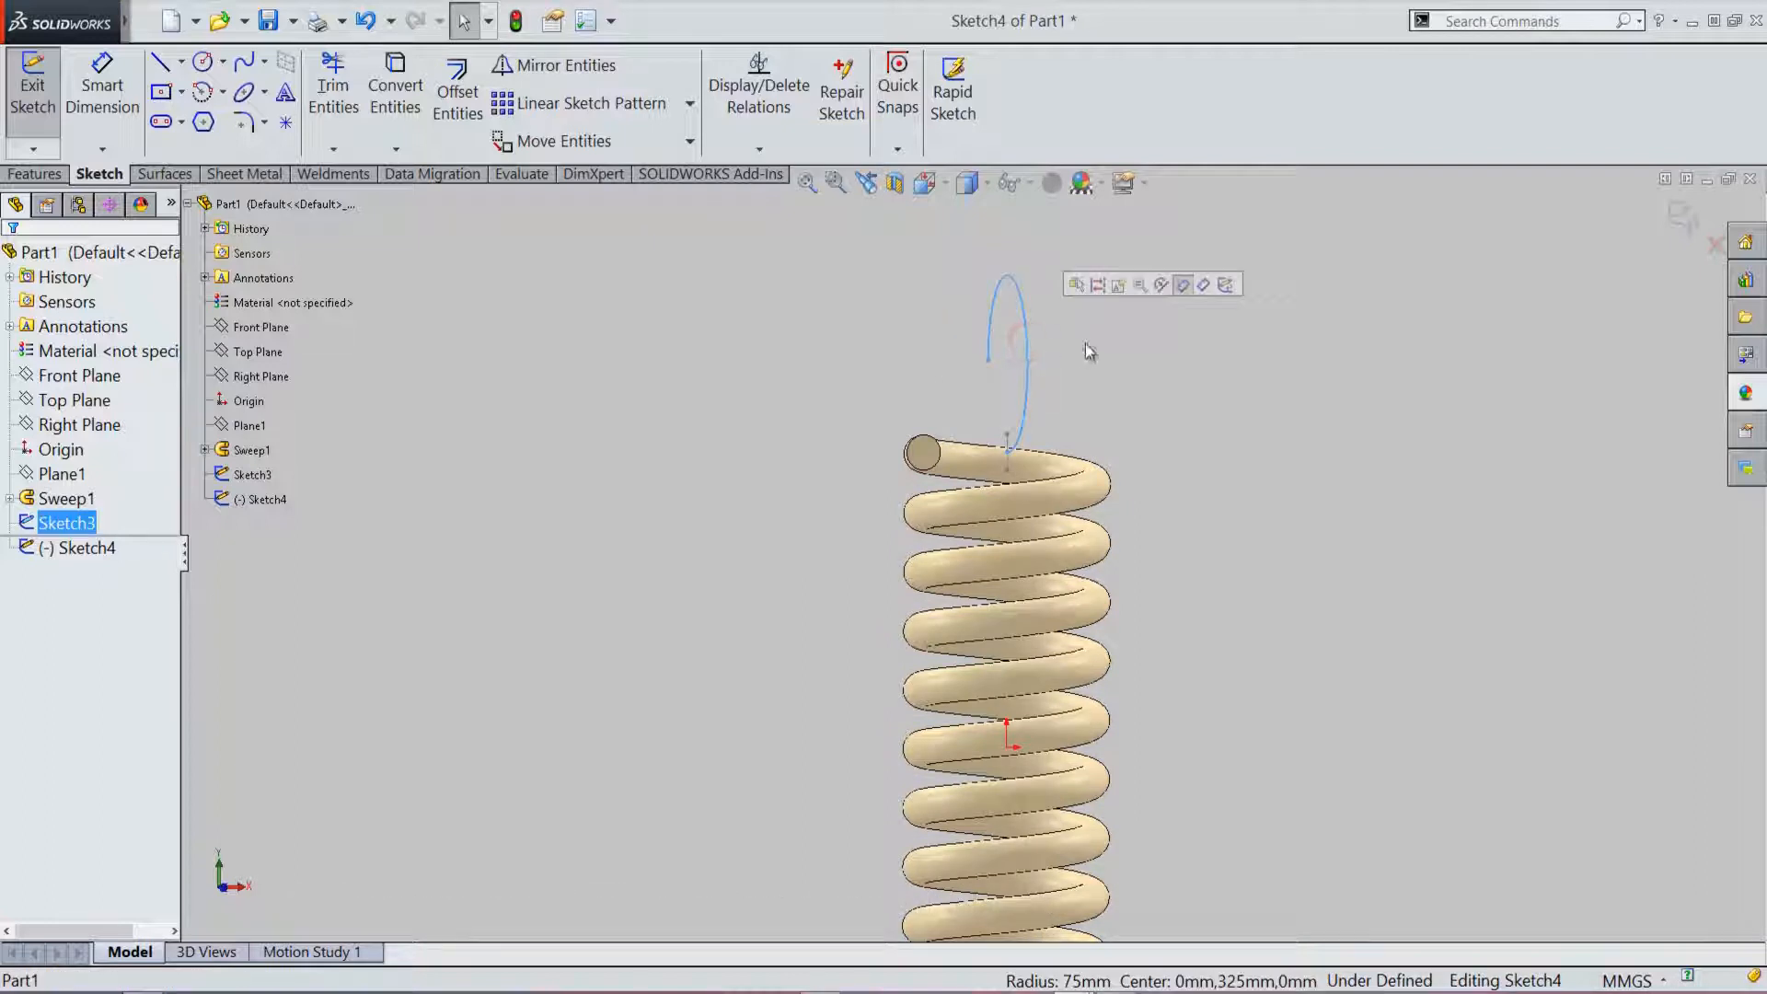
left_click(408, 83)
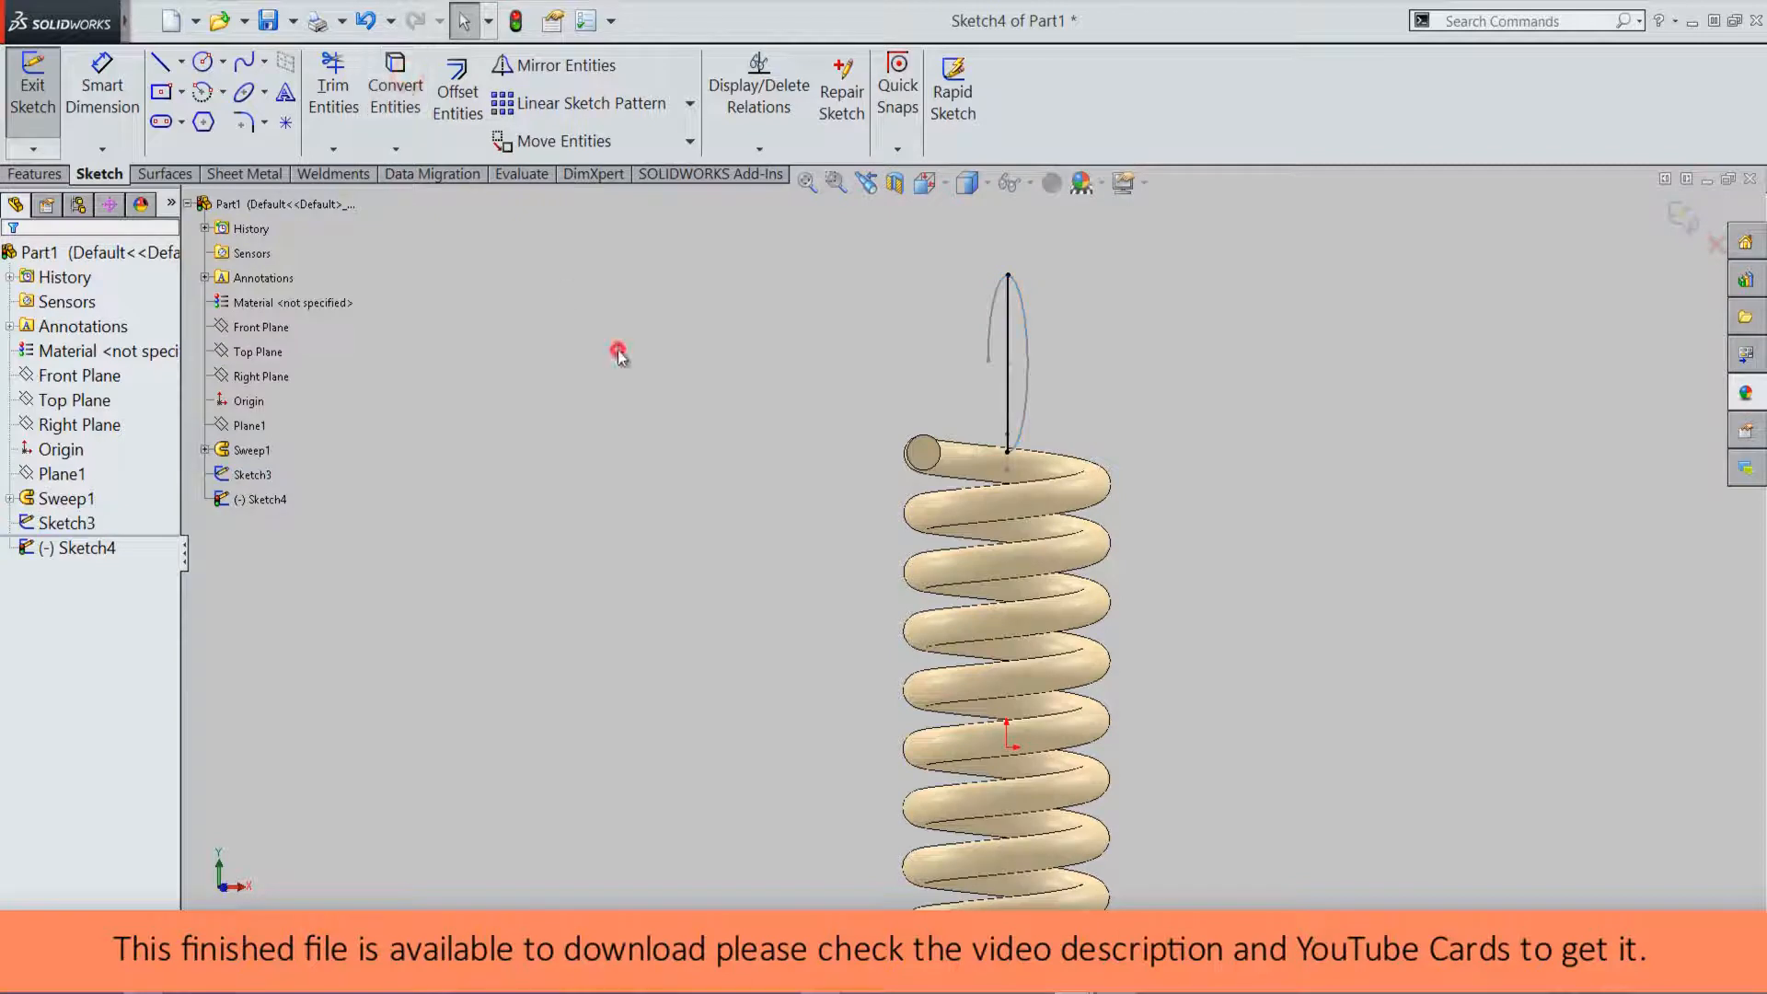
Step: Convert the wire's circular end face into the sketch and turn the circle and the vertical line into construction geometry
left_click(920, 450)
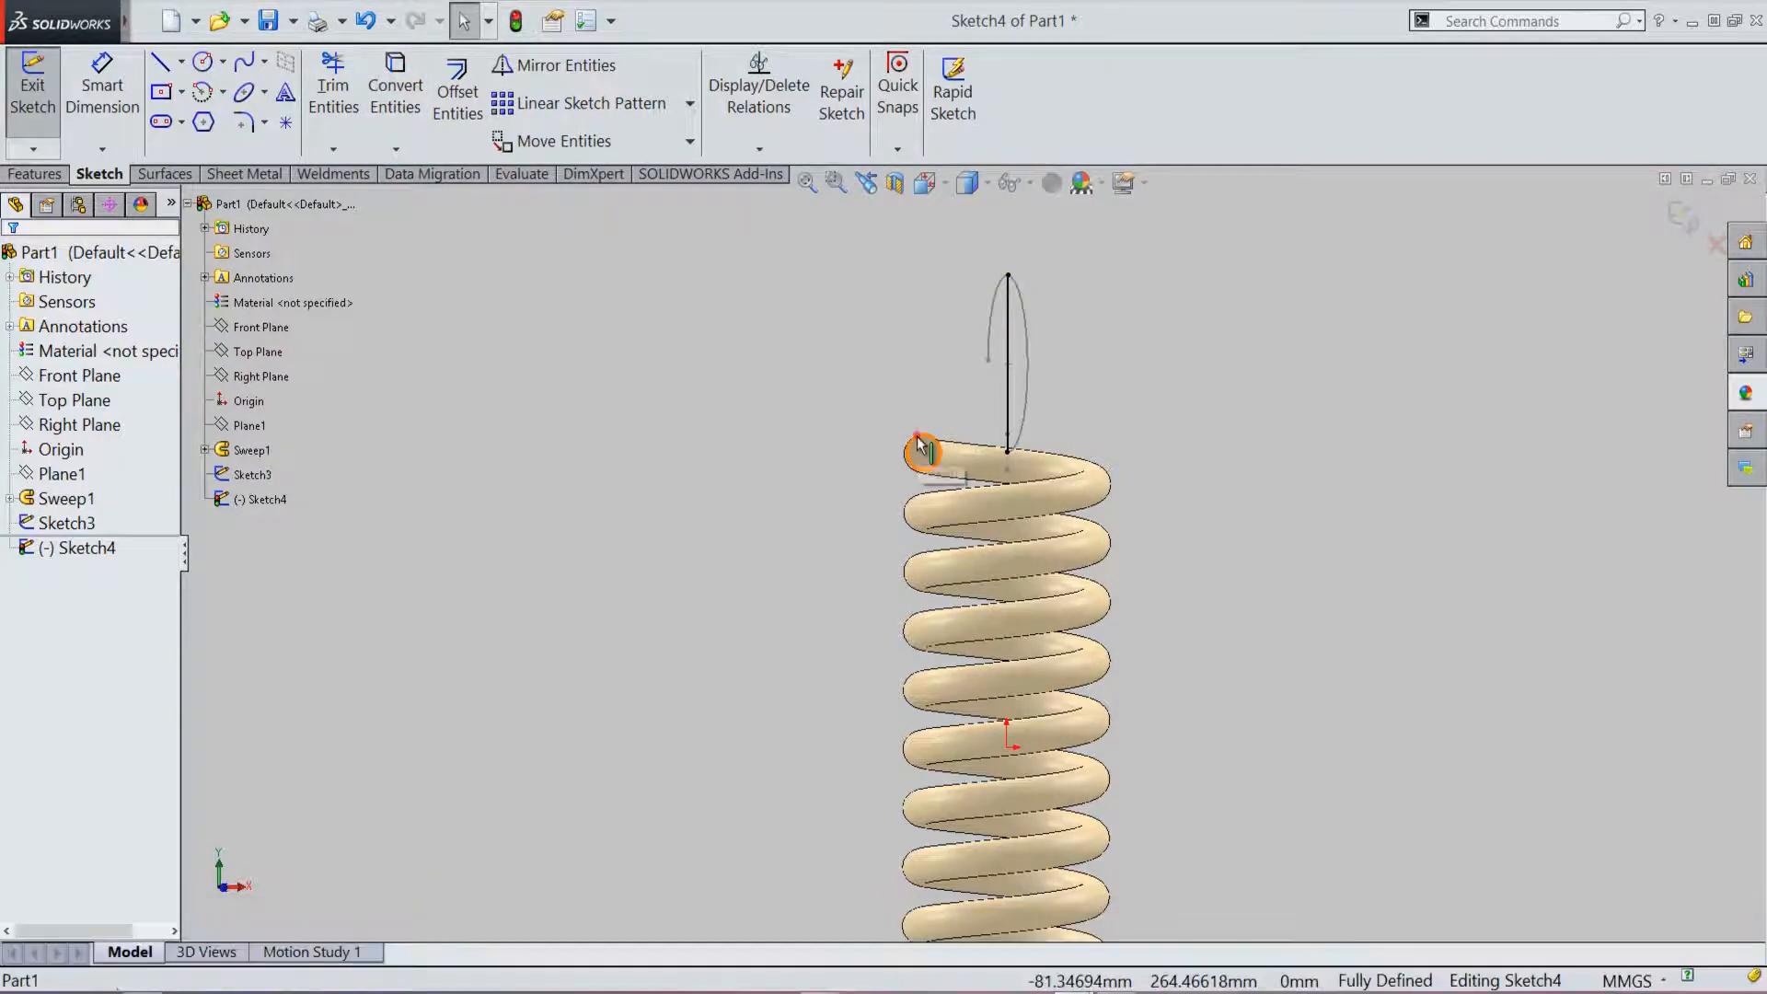
left_click(400, 77)
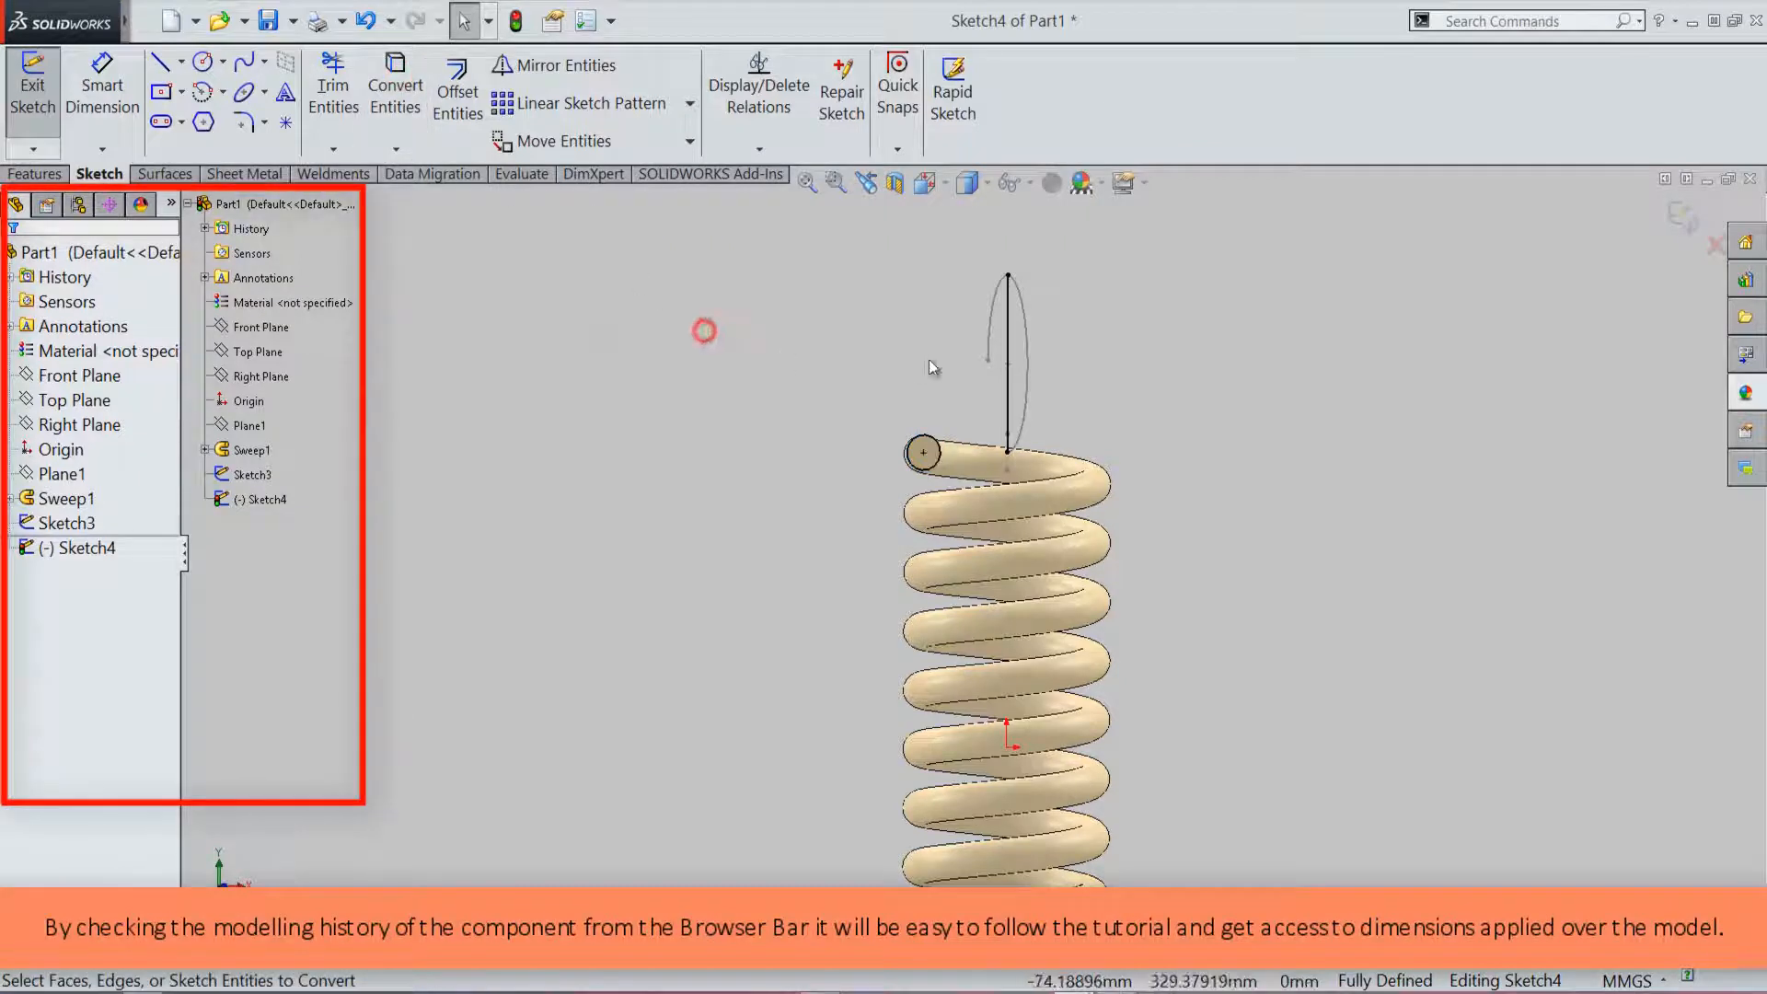
left_click(937, 452)
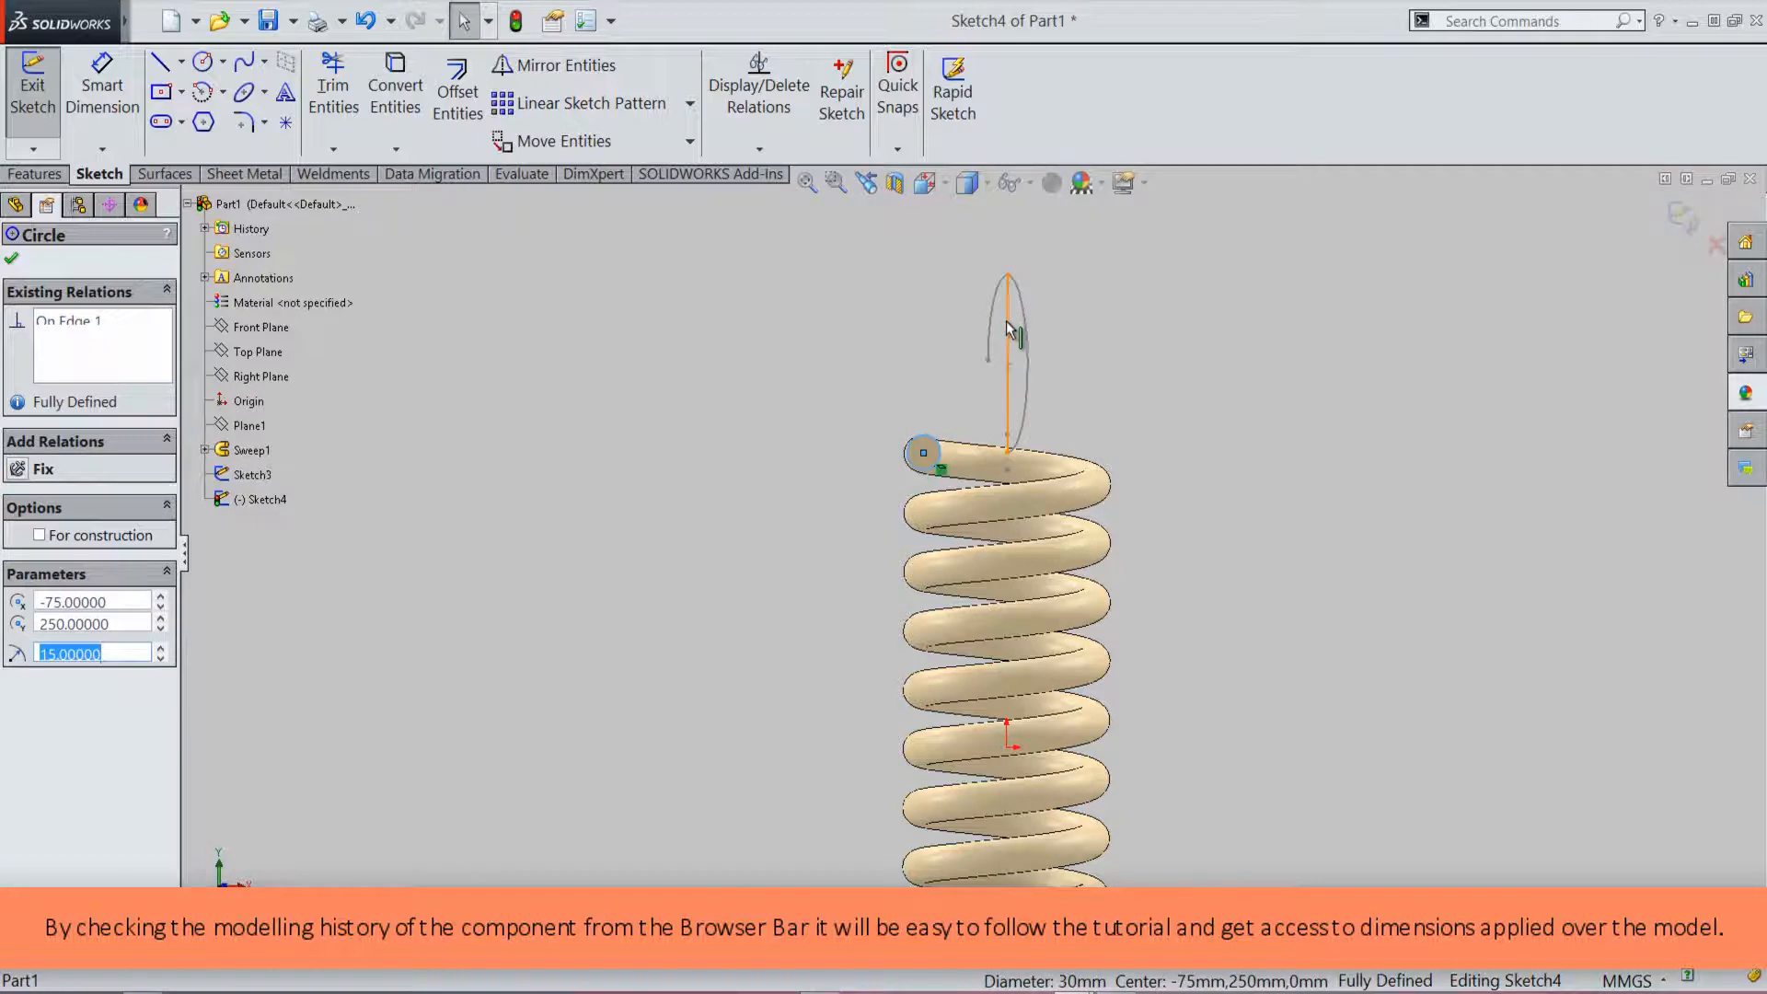
left_click(1007, 322)
left_click(994, 328, "ctrl")
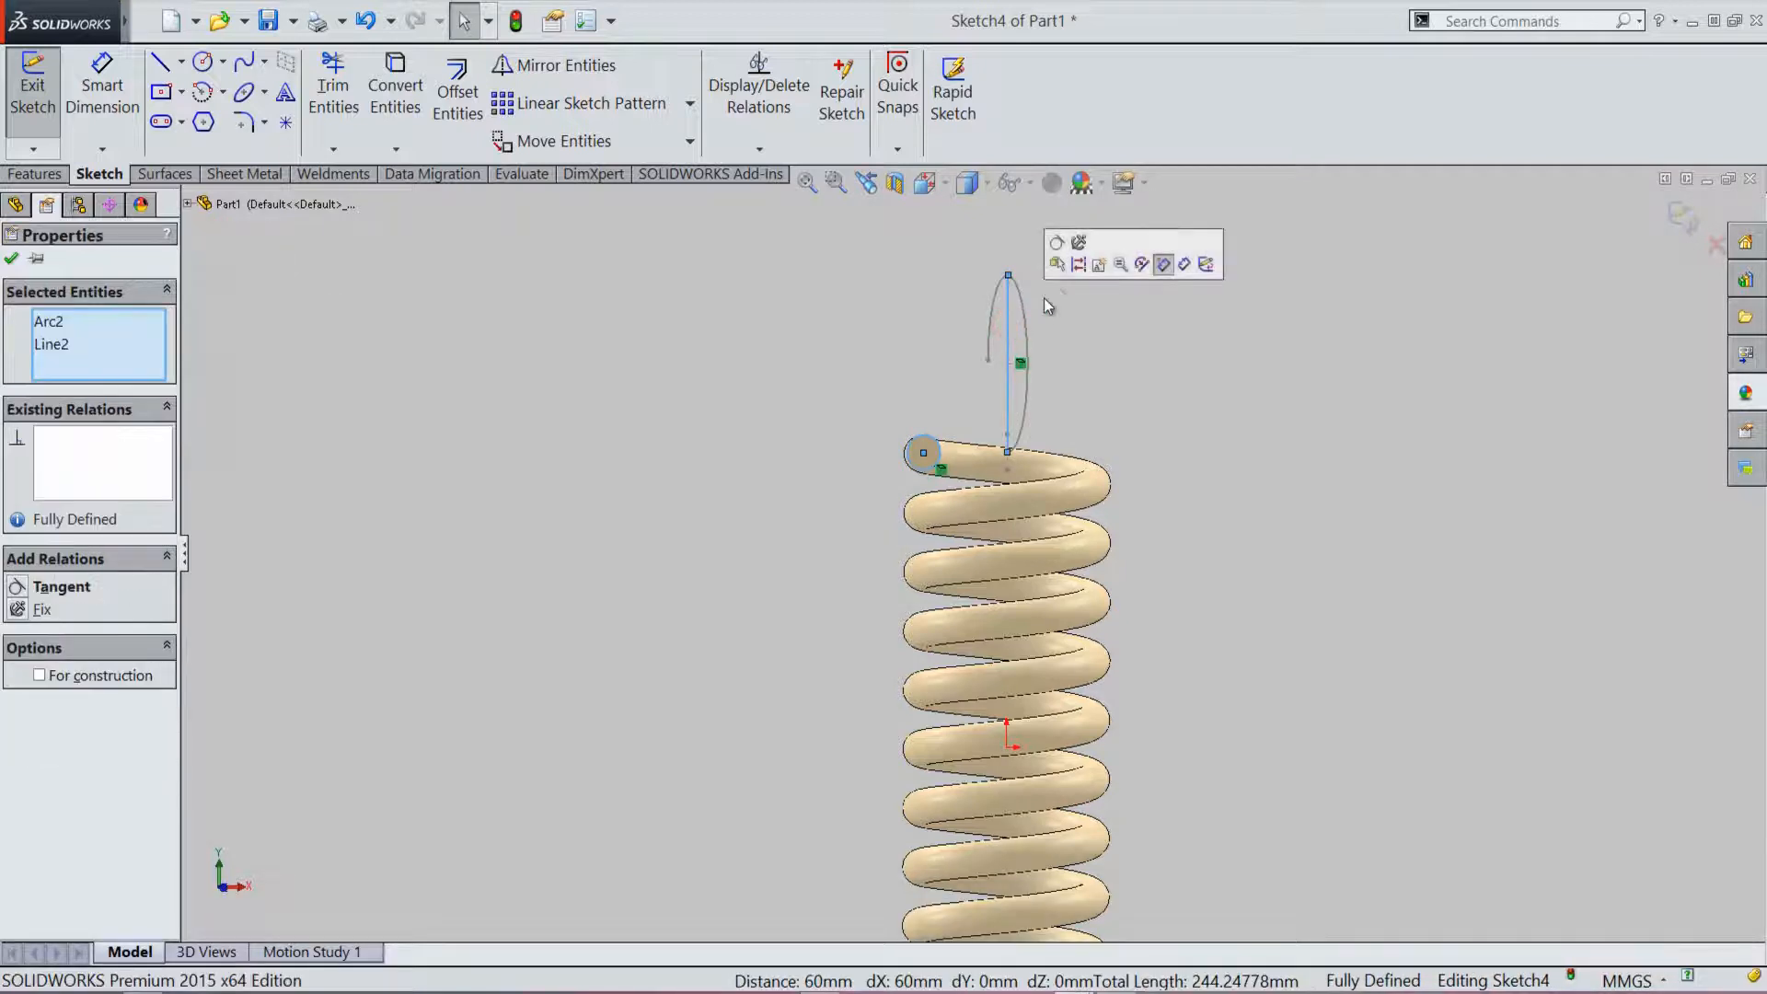
left_click(1079, 265)
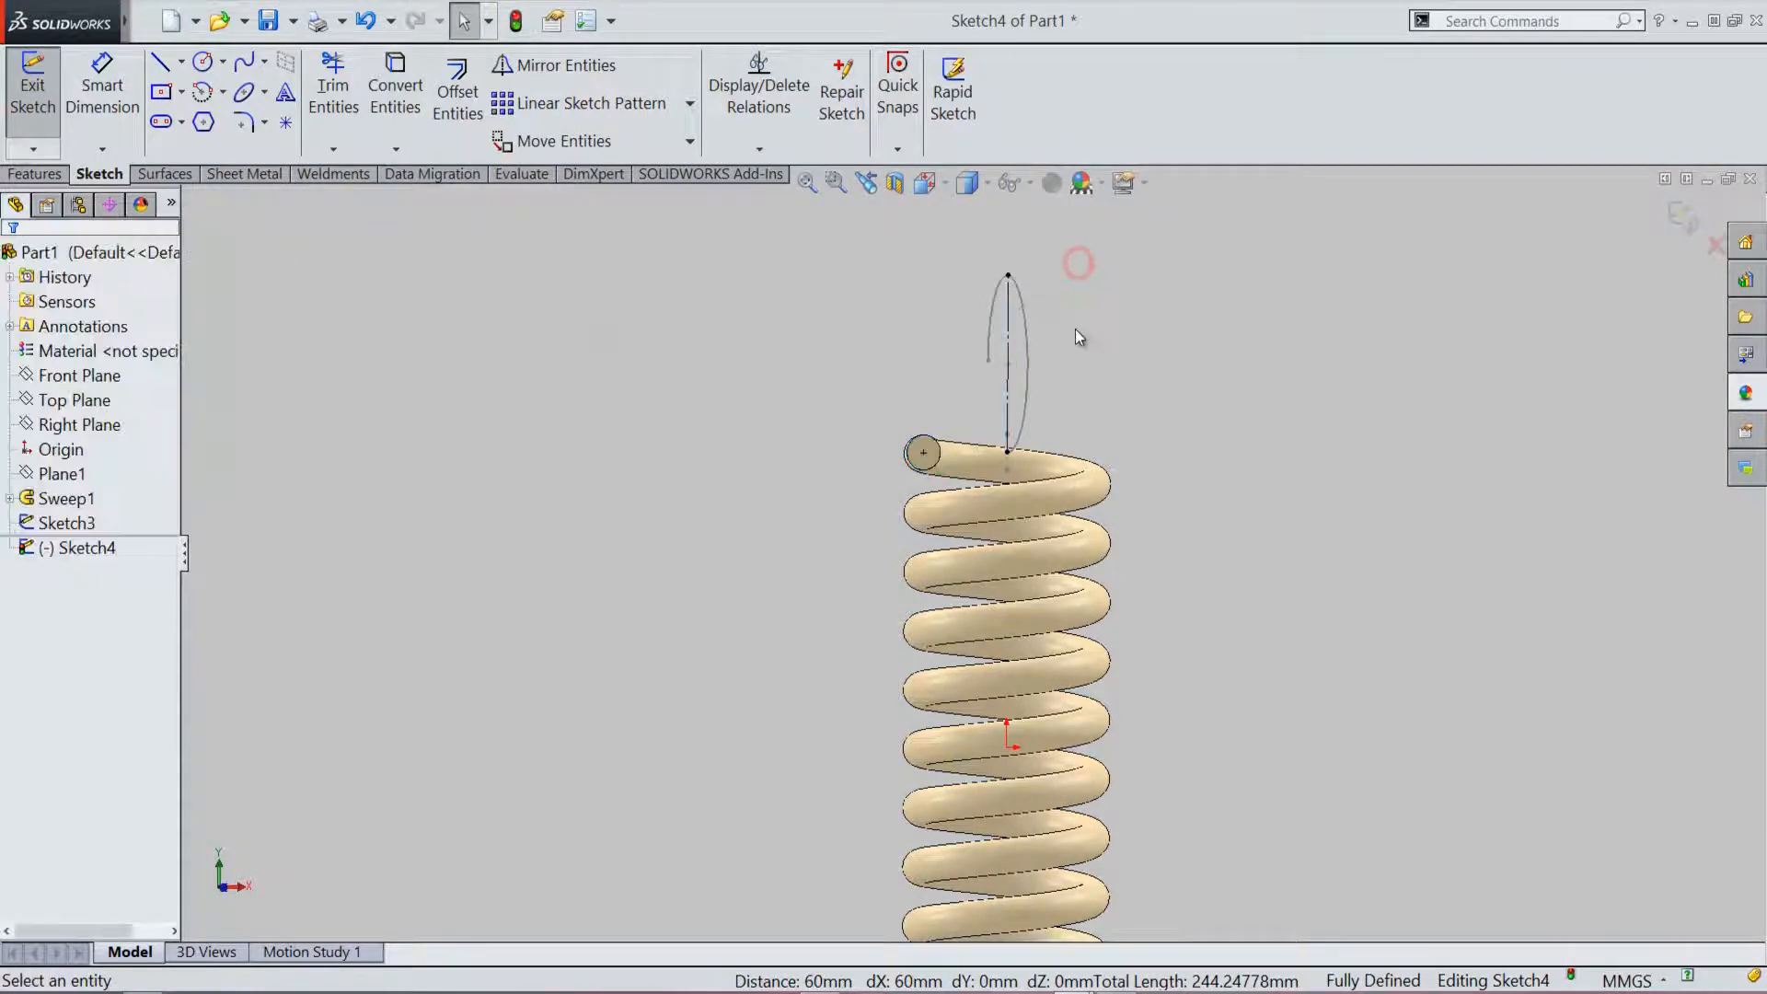
Step: Draw a 3 Point Arc of about 231 mm radius from the wire end's centre to the upper end of the vertical construction line
left_click(62, 451)
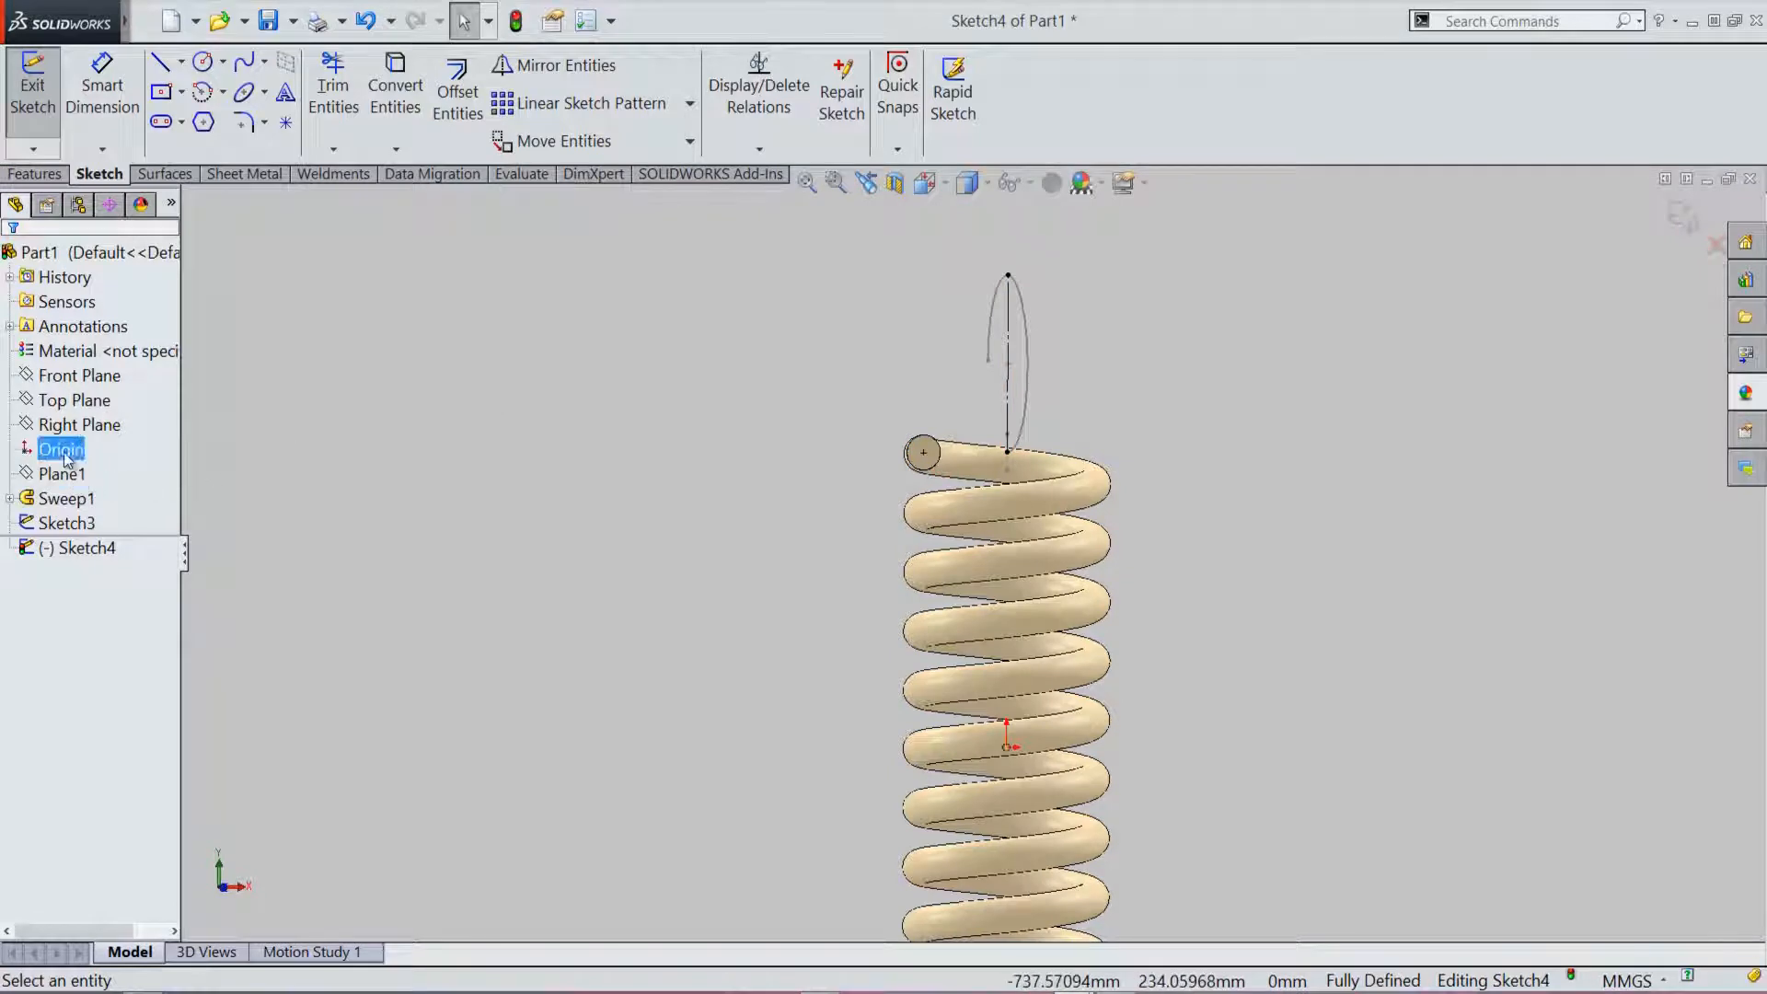
left_click(77, 377)
right_click(77, 385)
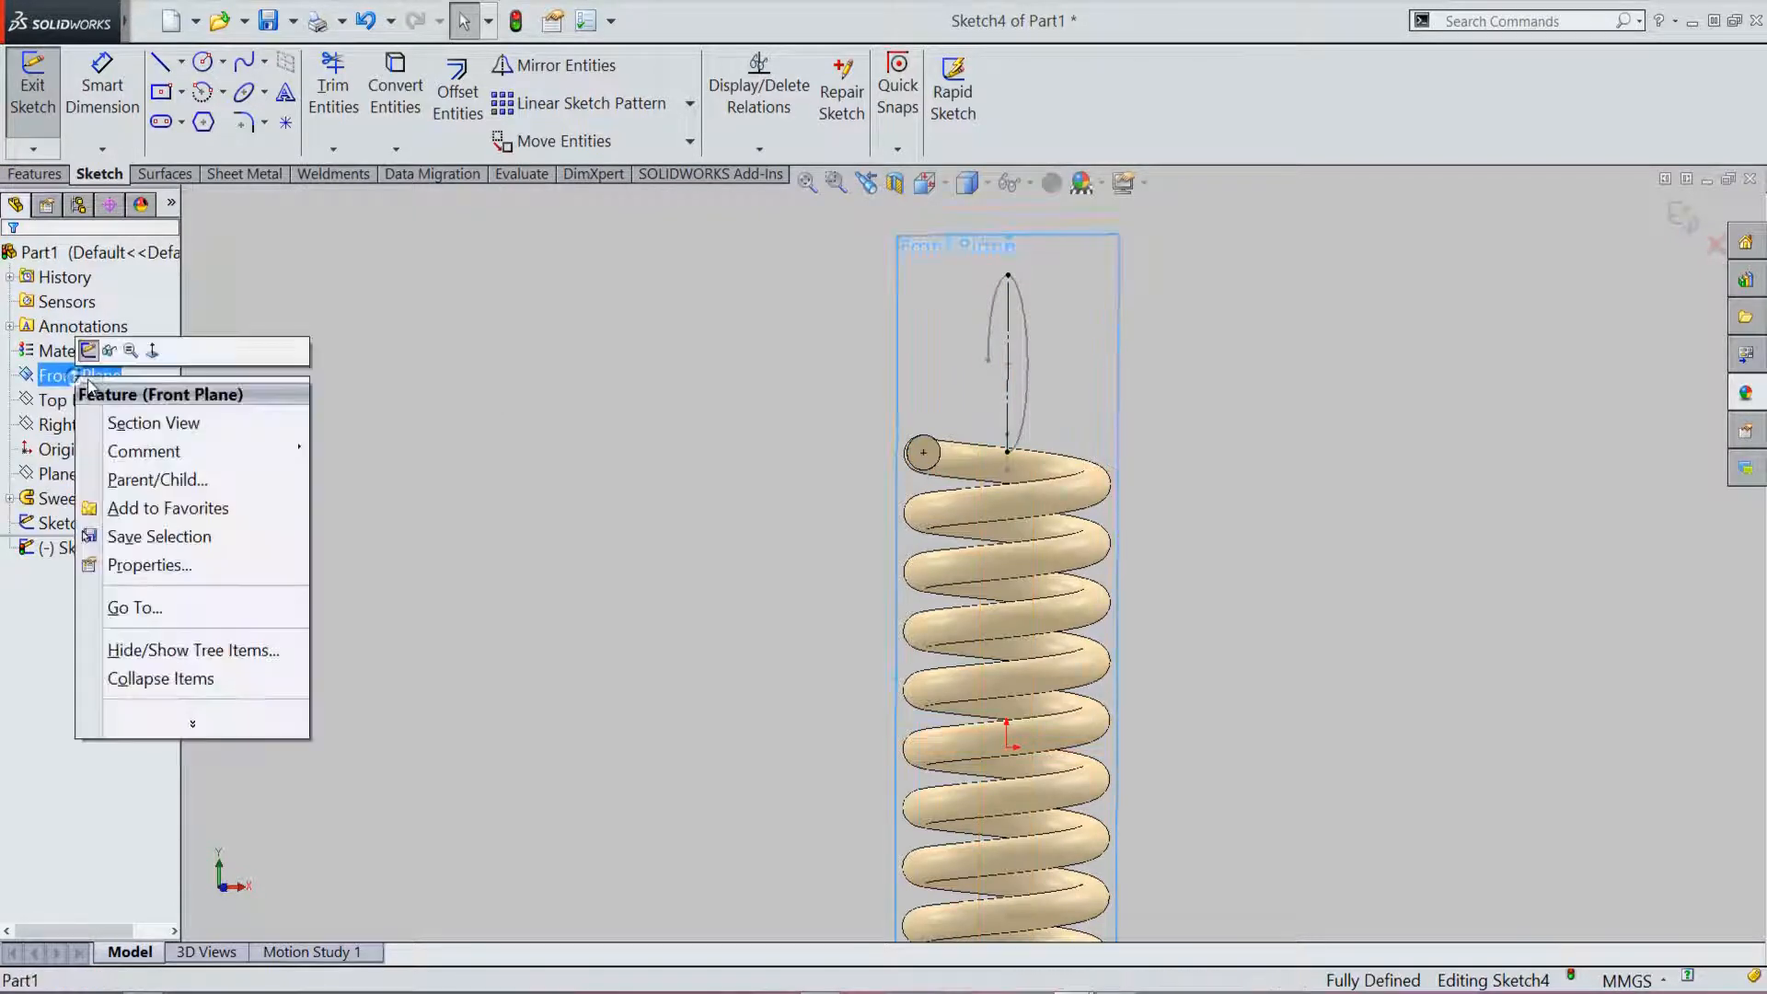
left_click(157, 362)
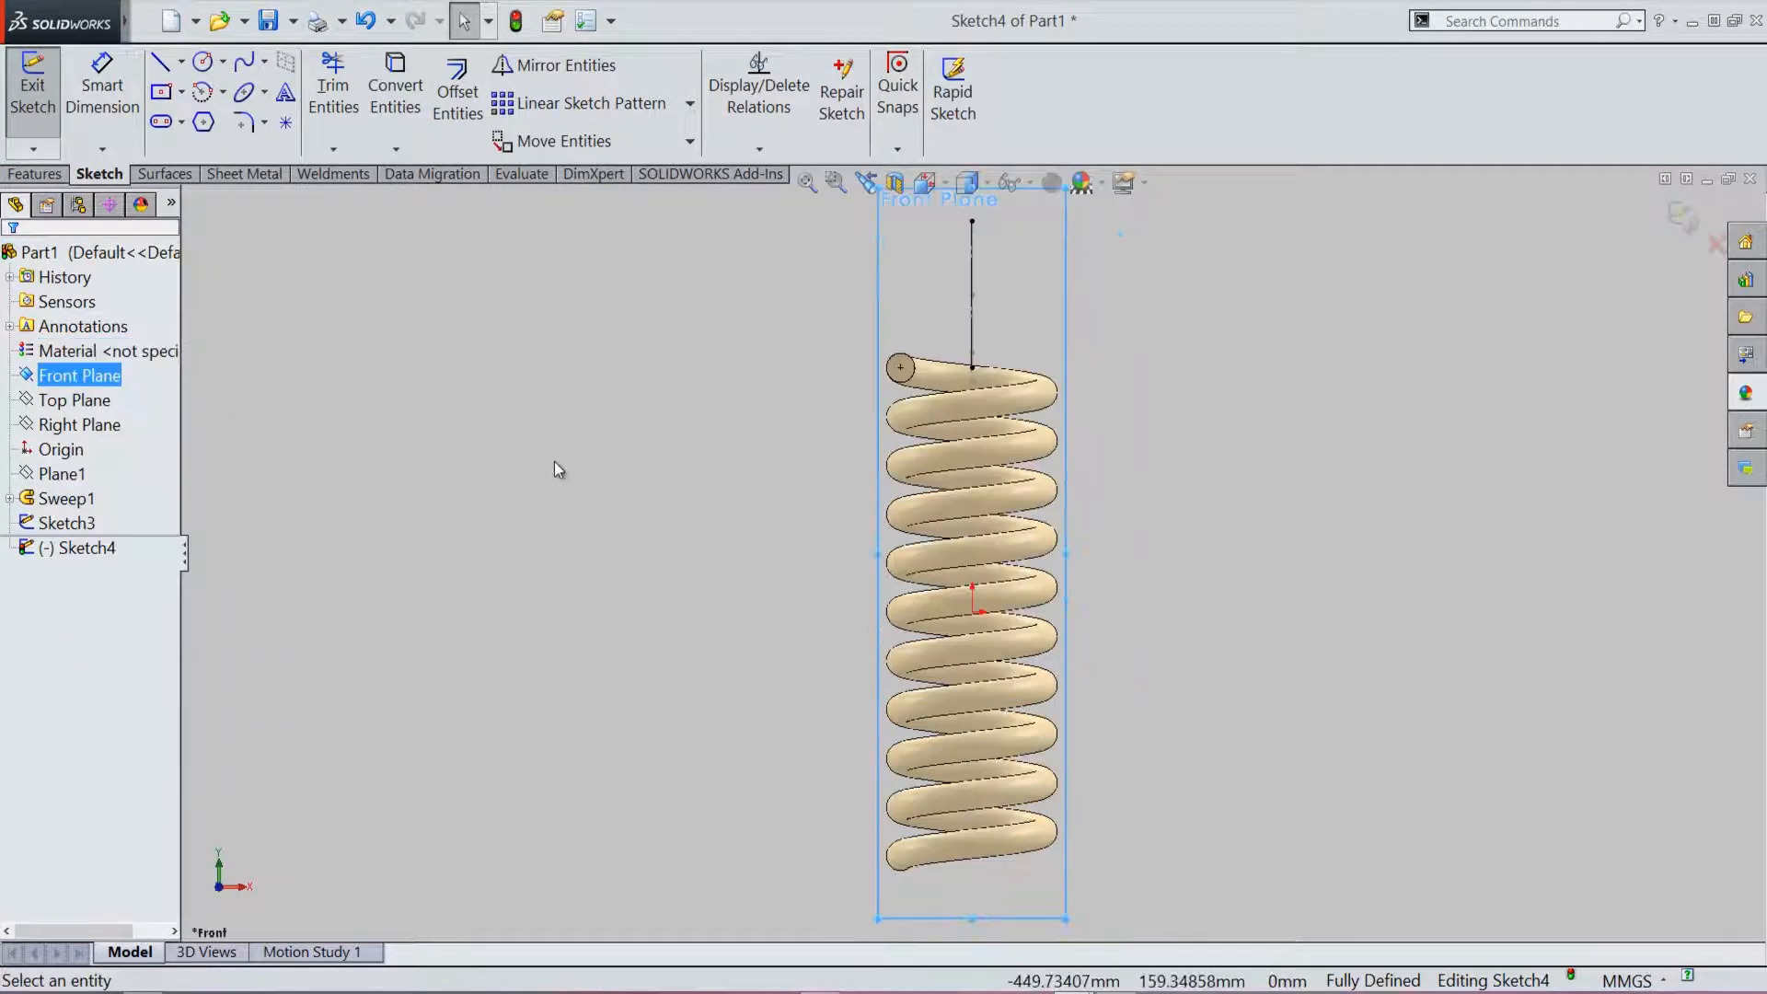
left_click(576, 489)
scroll(972, 295, "down", 2)
right_click(1184, 343)
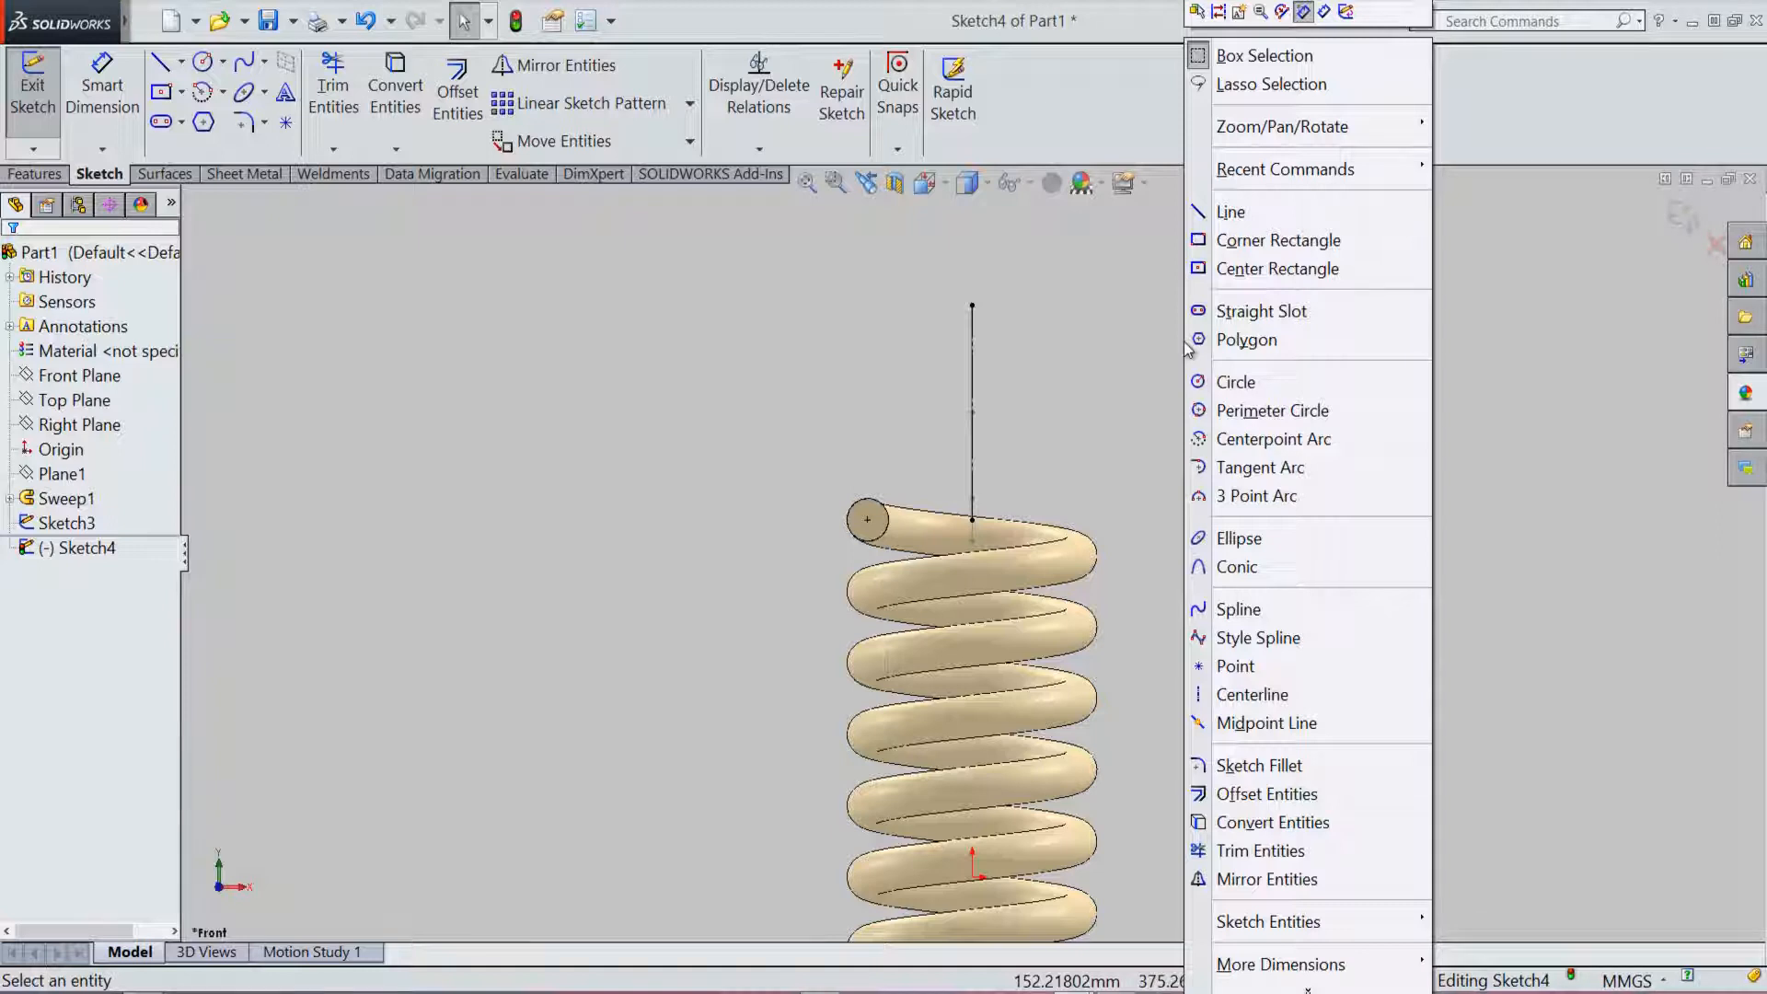
left_click(1336, 502)
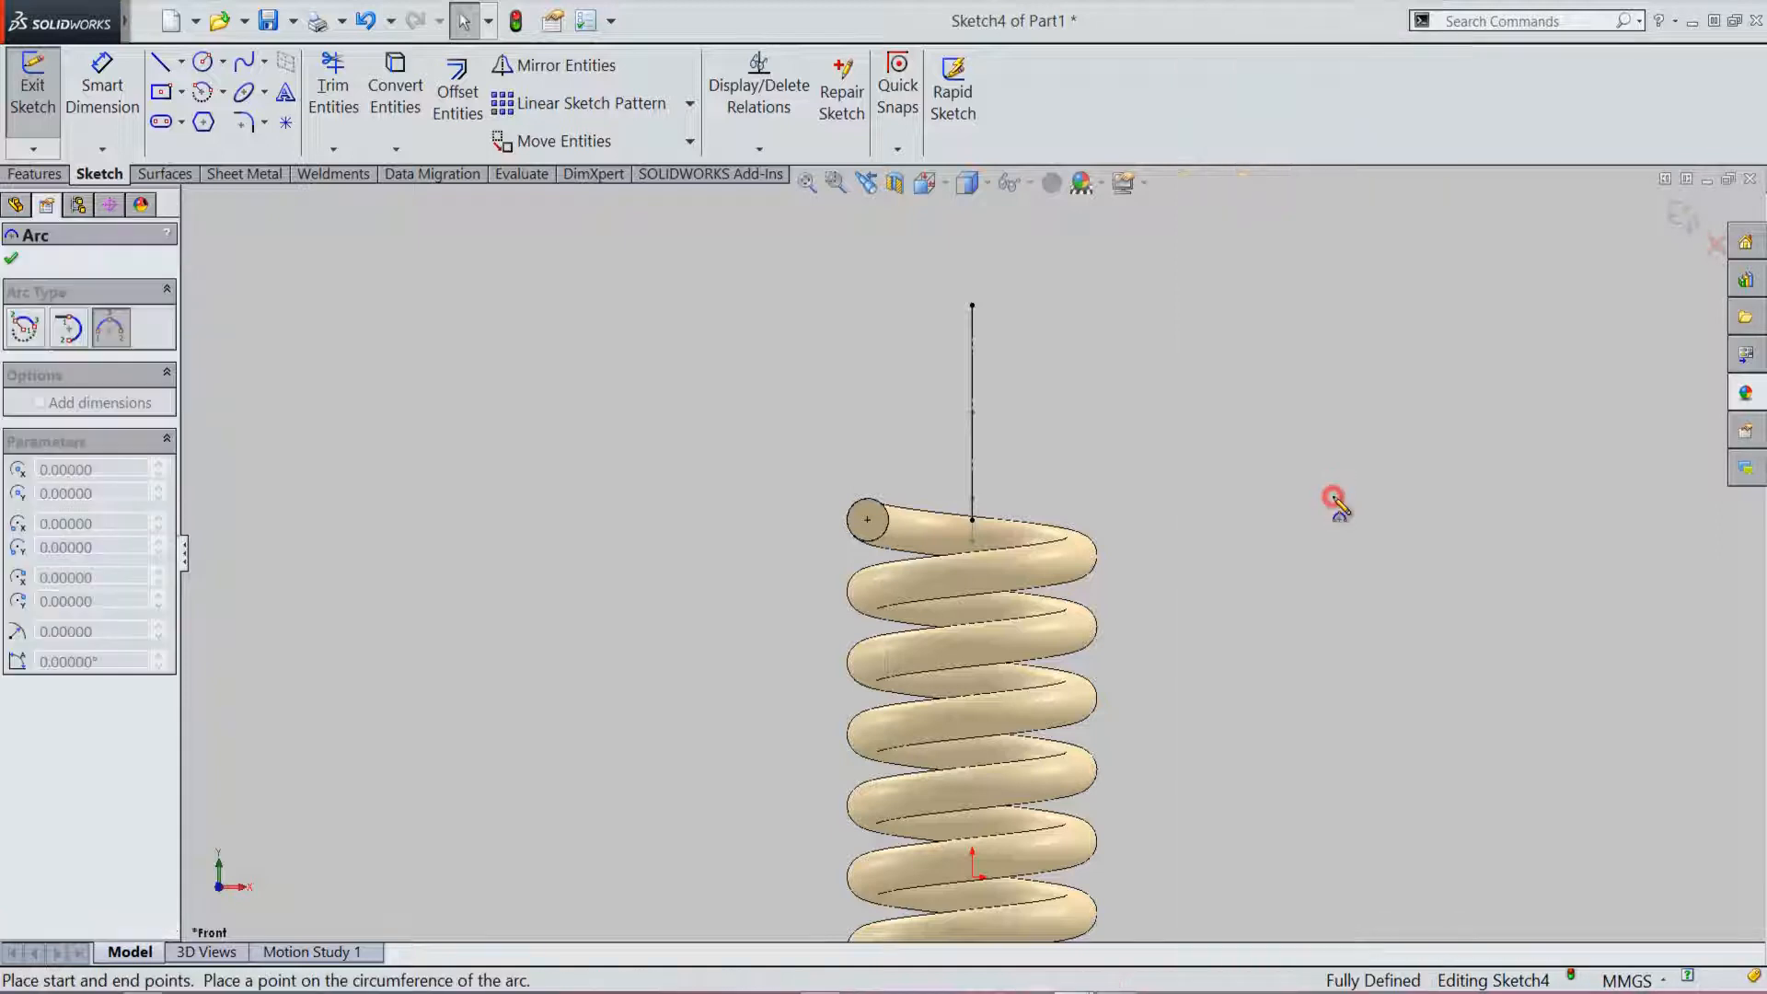
left_click(867, 520)
left_click(972, 306)
left_click(939, 424)
right_click(1143, 387)
left_click(1183, 406)
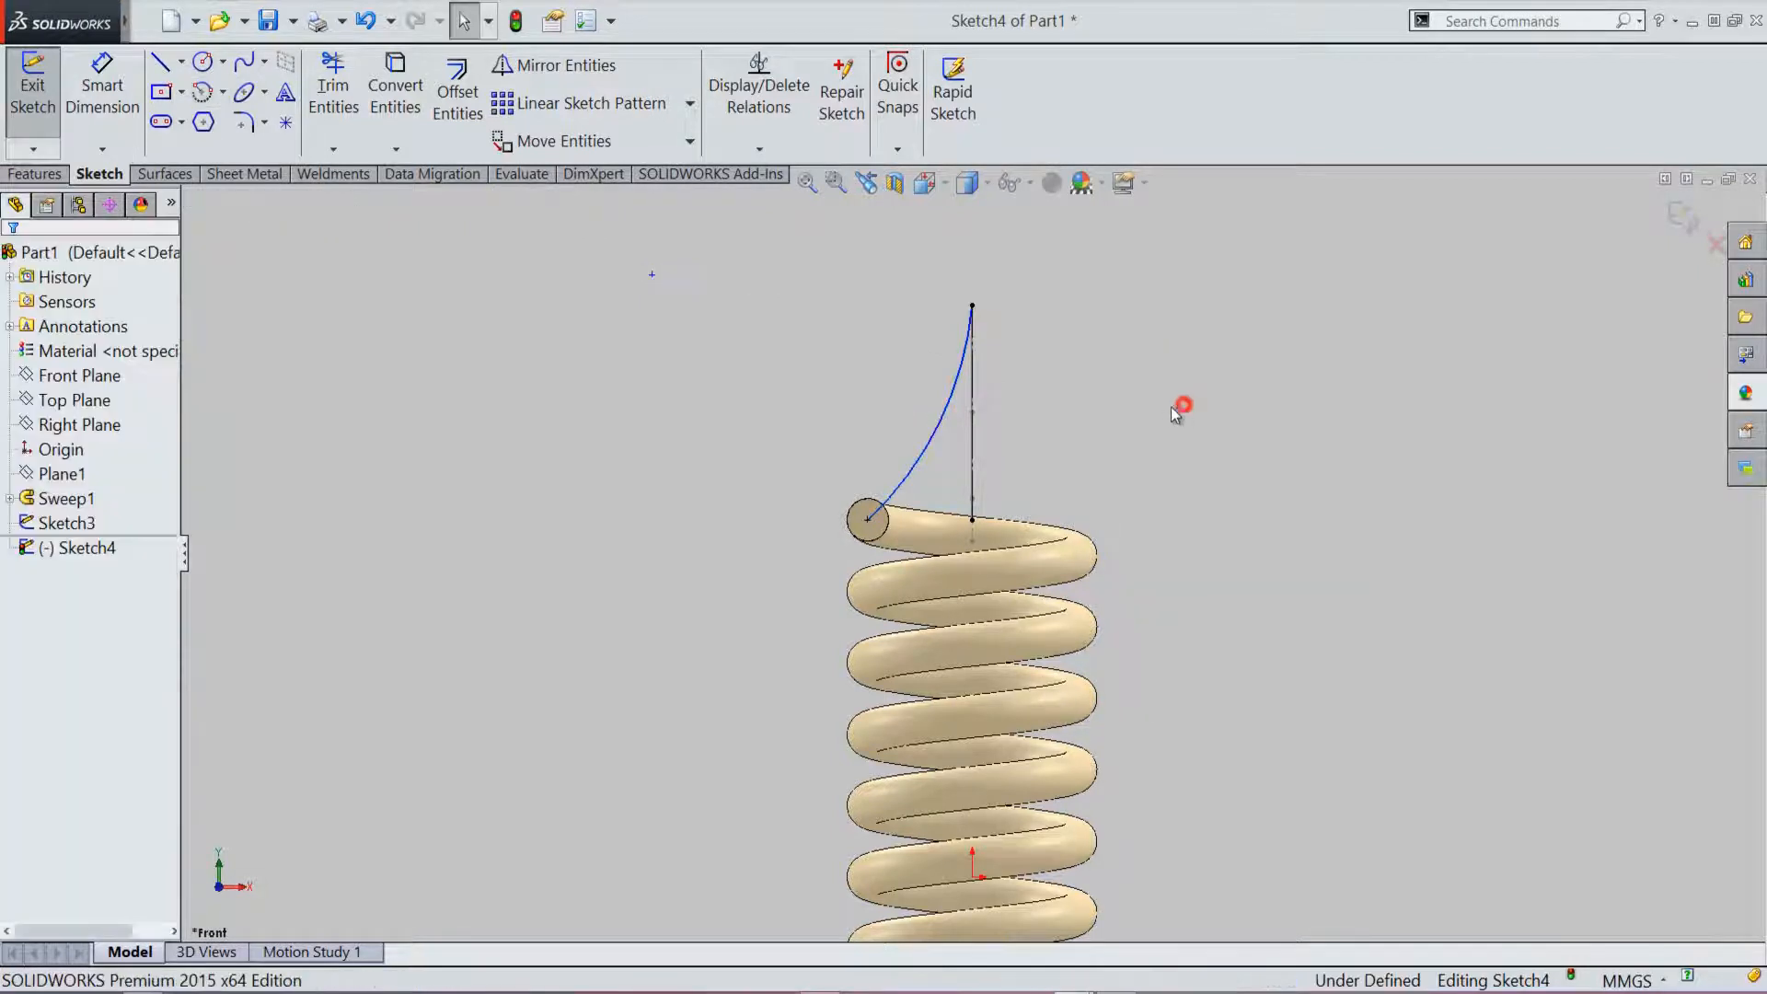
Step: Make the new arc tangent to the vertical construction line and exit the sketch
left_click(953, 412)
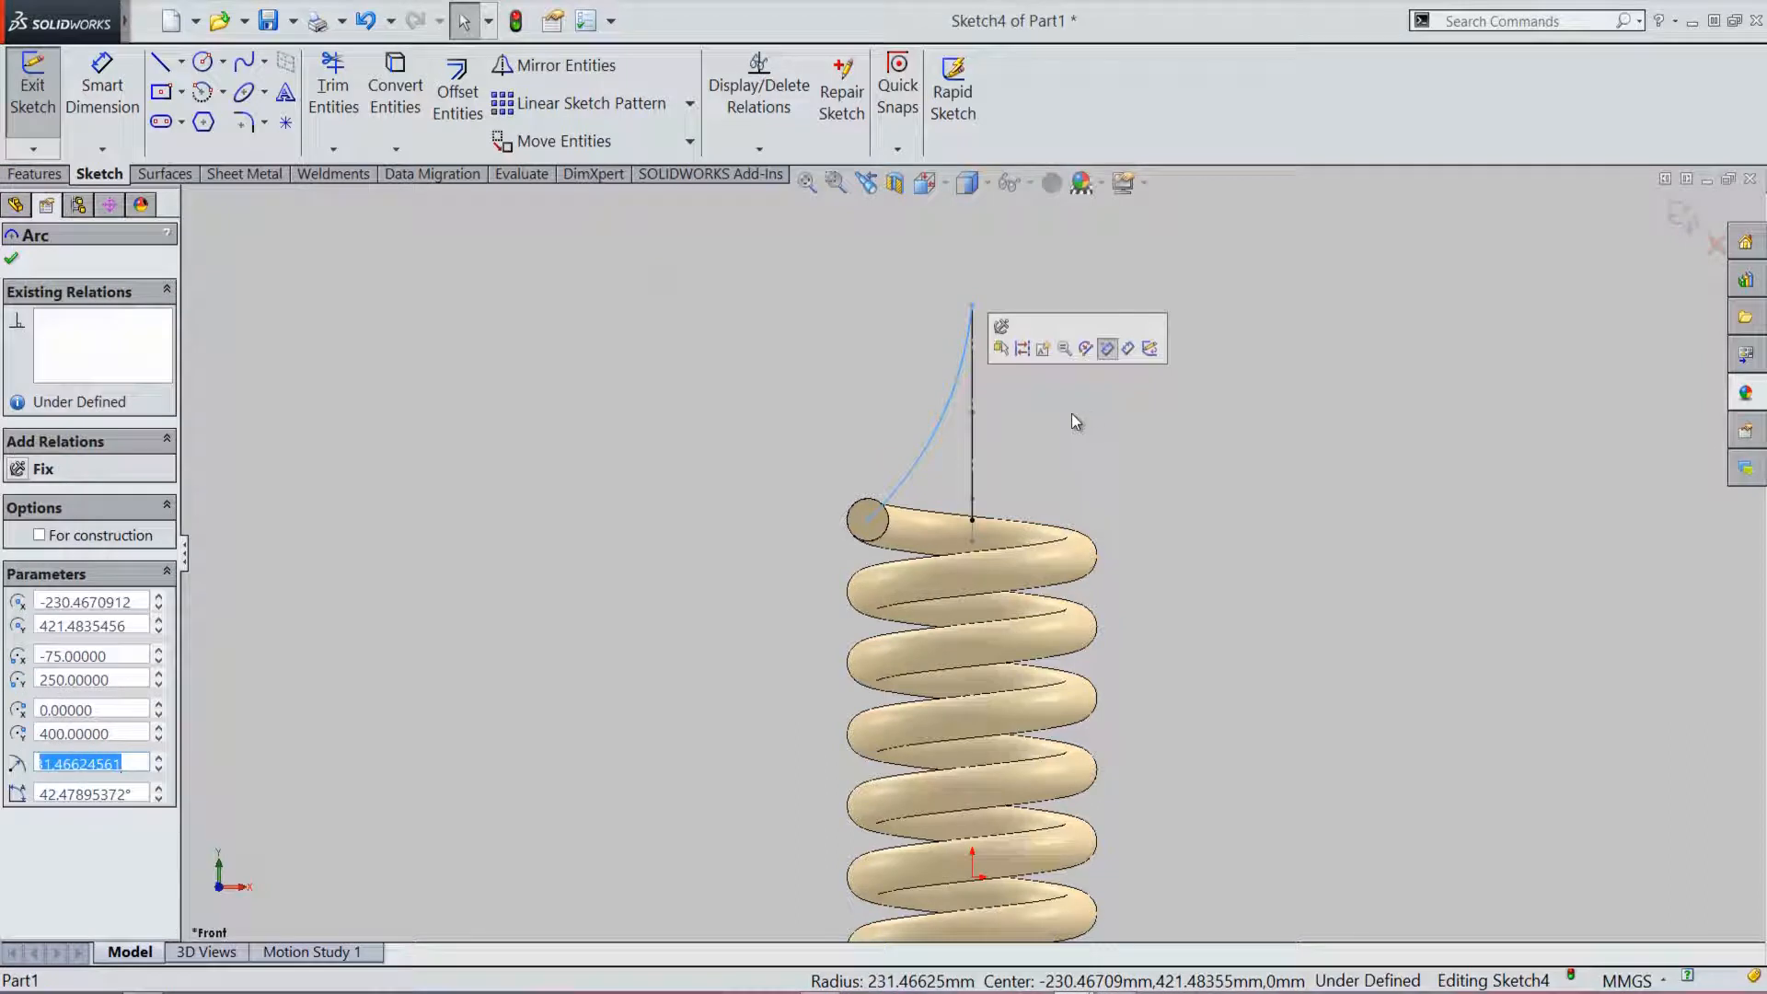
left_click(973, 390, "ctrl")
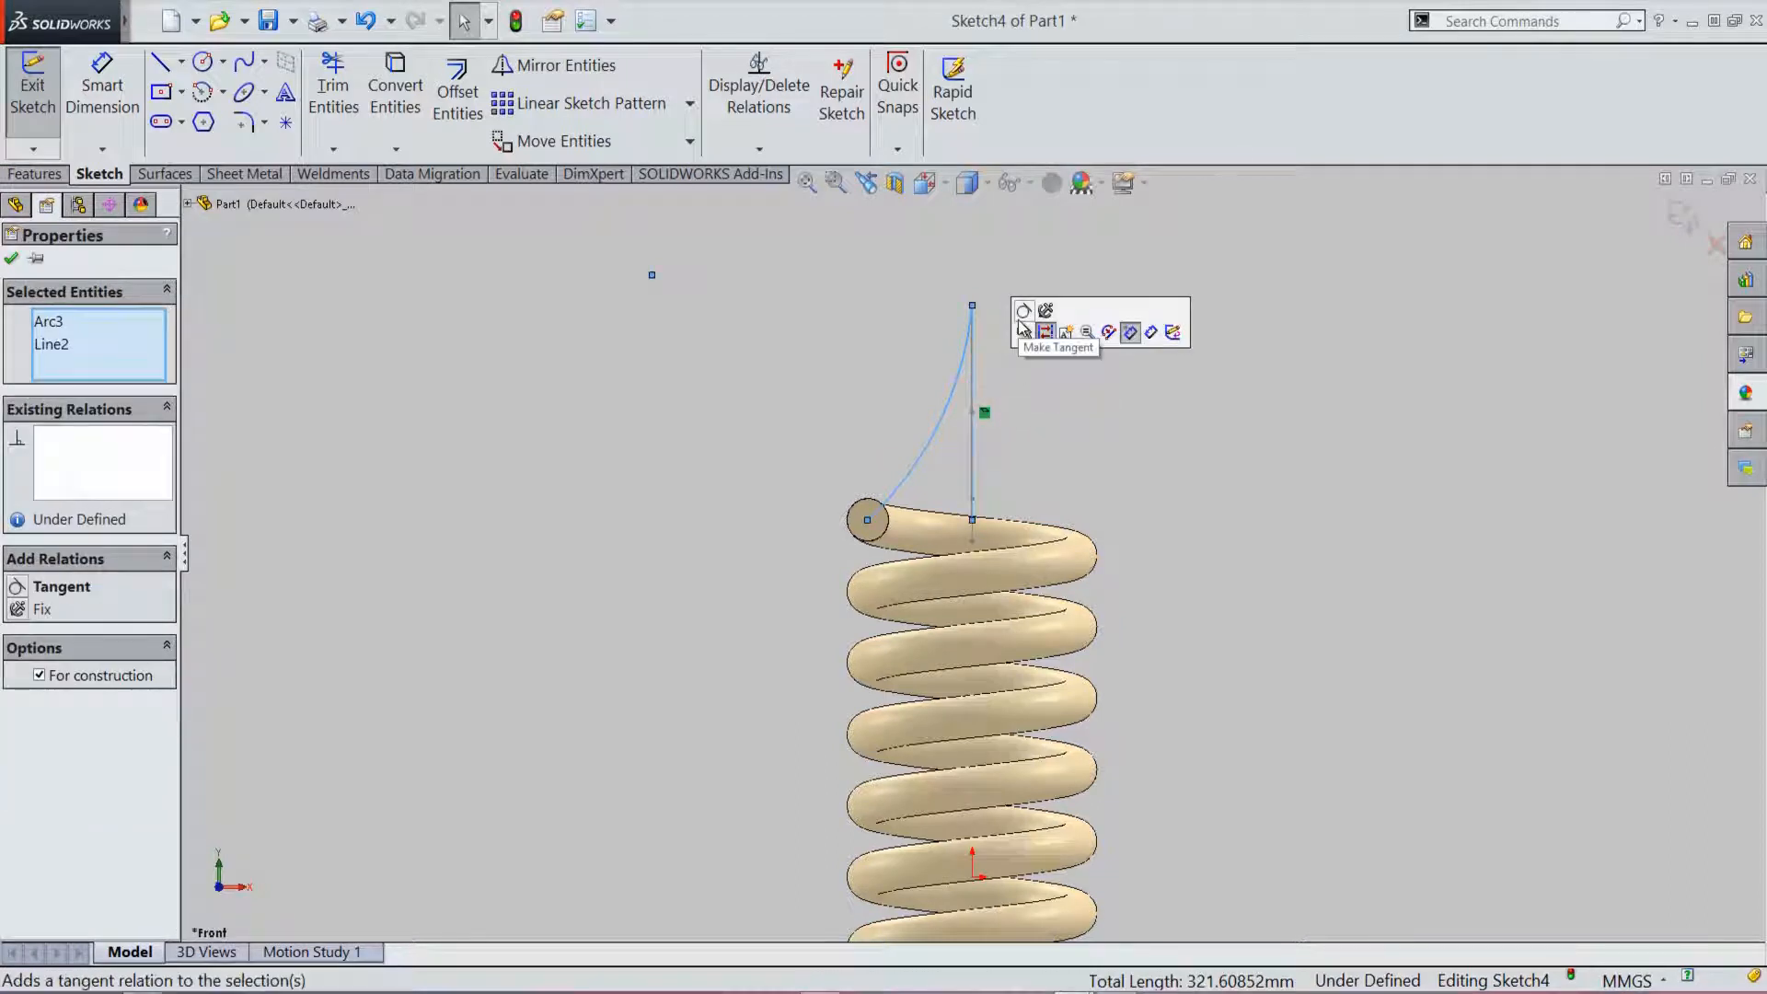
left_click(1022, 324)
left_click(1034, 377)
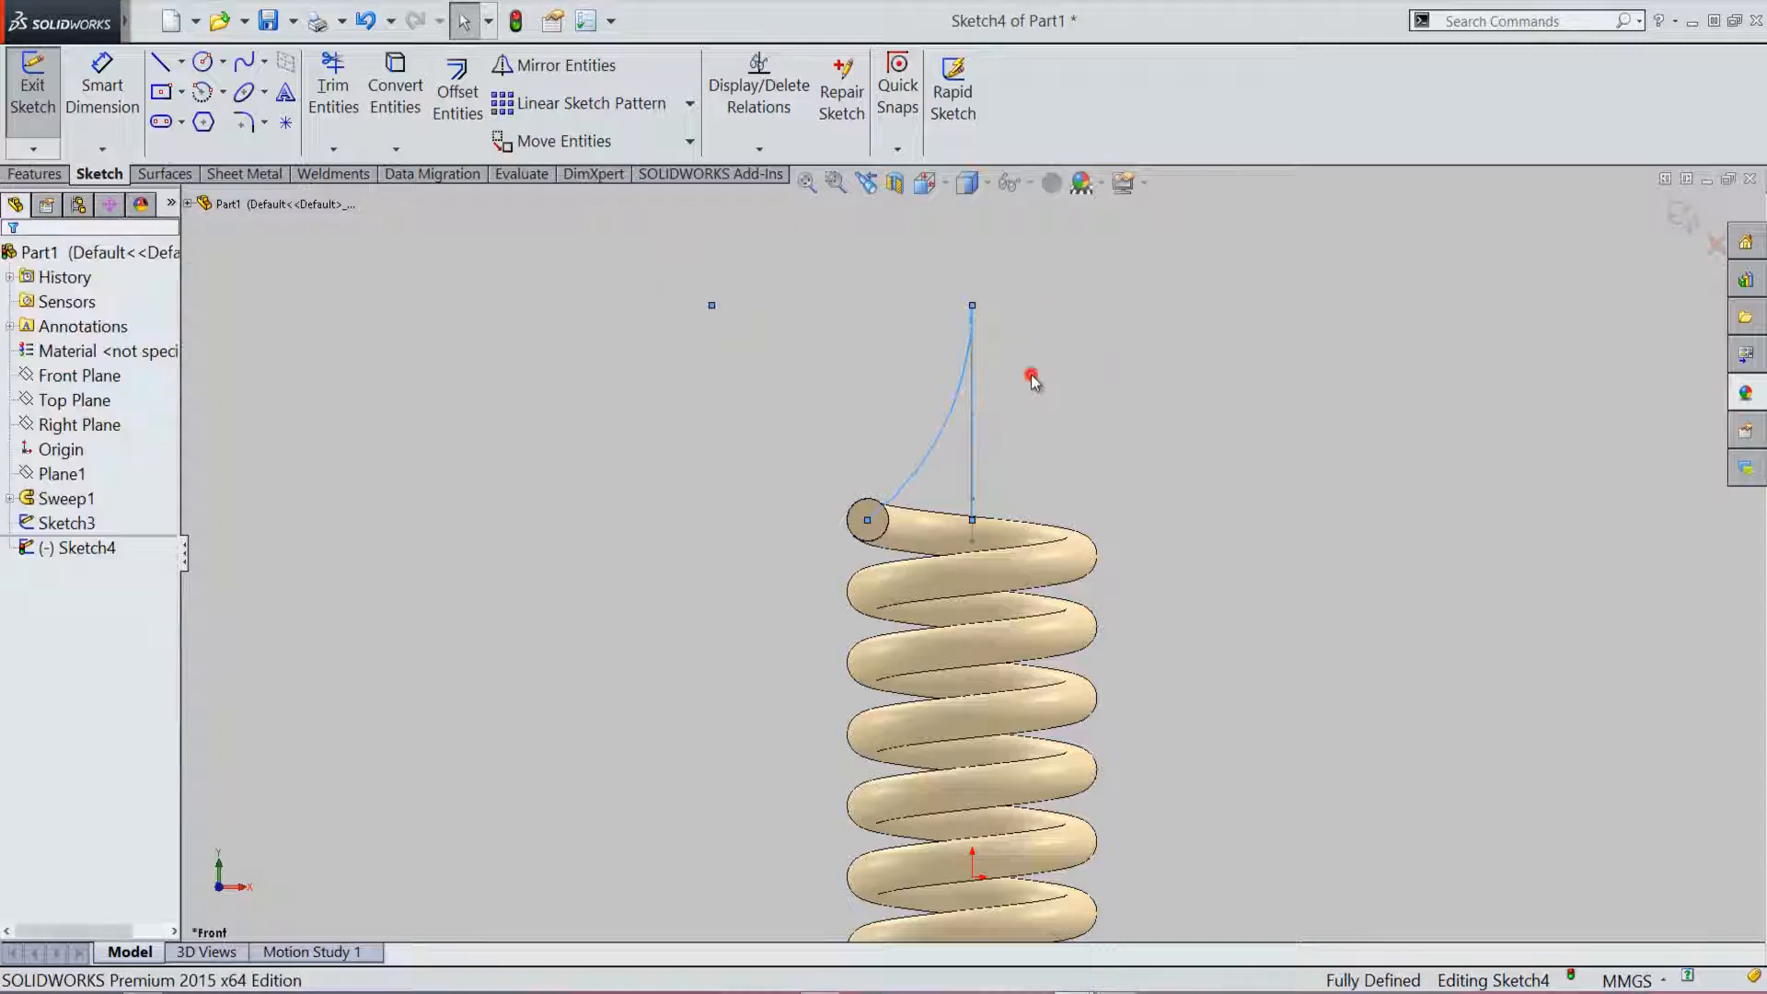
left_click(1680, 220)
Step: Start an Extruded Surface from the tangent arc sketch with the Mid Plane end condition
mouse_move(900, 552)
middle_mouse_down()
mouse_move(847, 434)
mouse_move(893, 663)
middle_mouse_up()
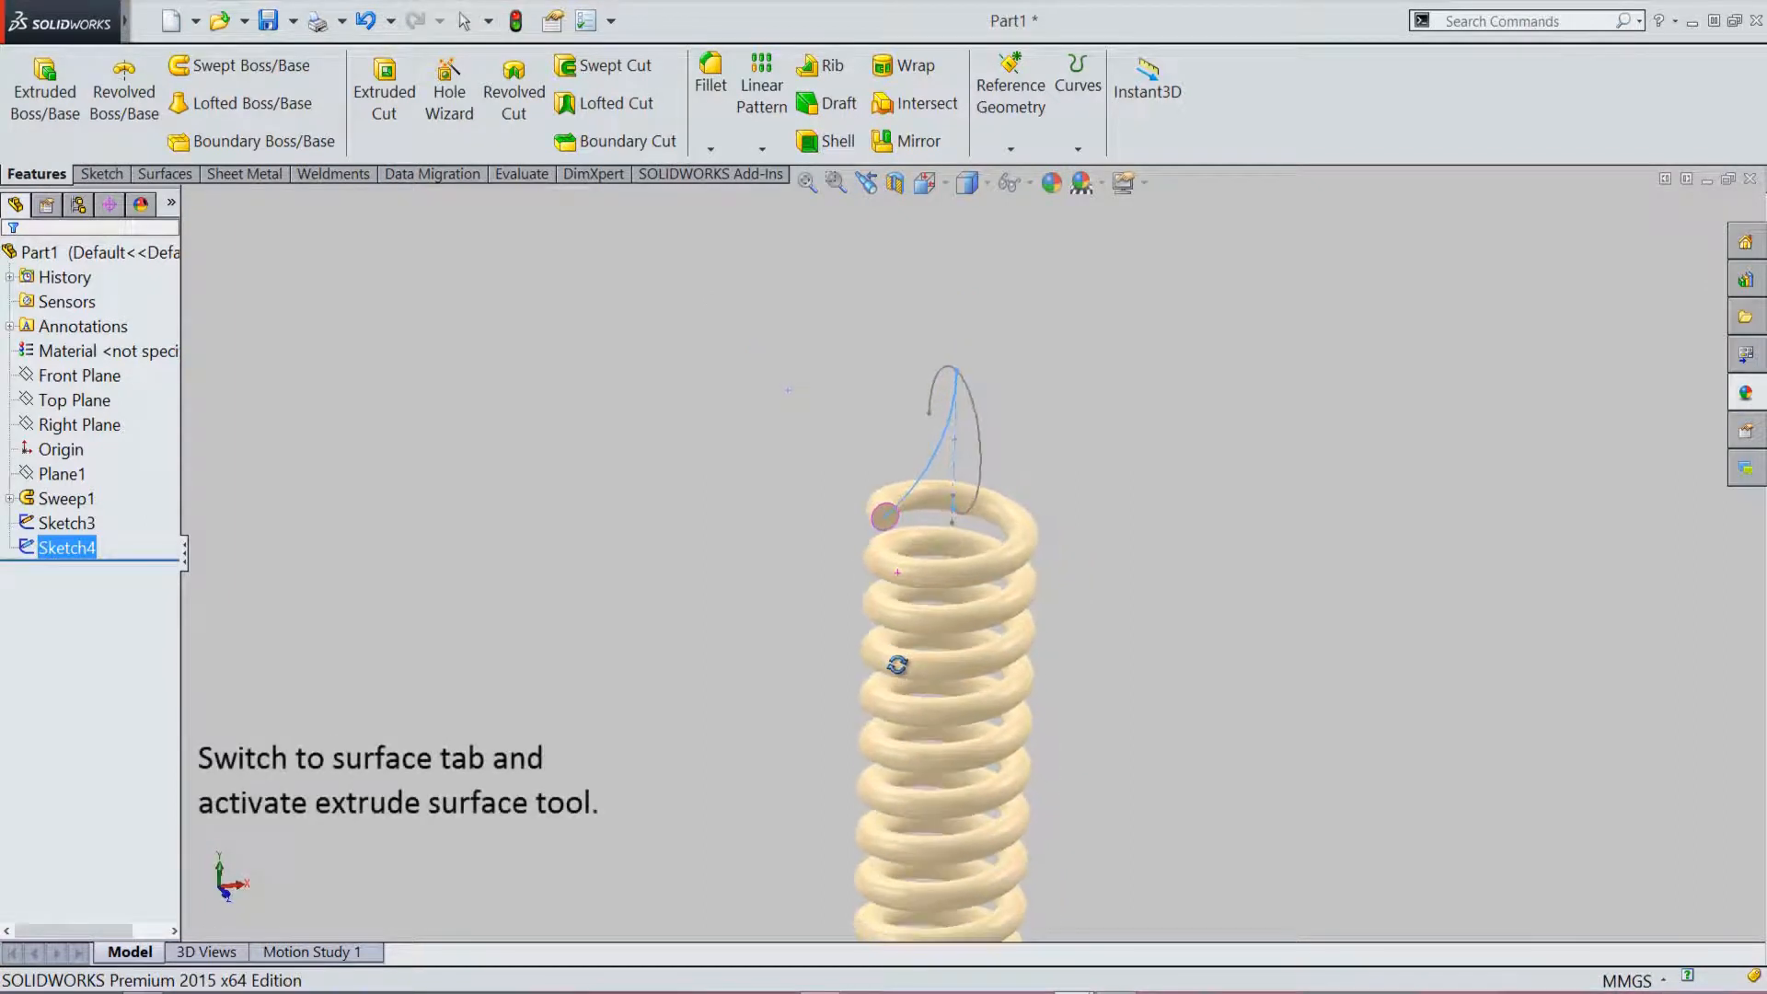
scroll(941, 455, "down", 5)
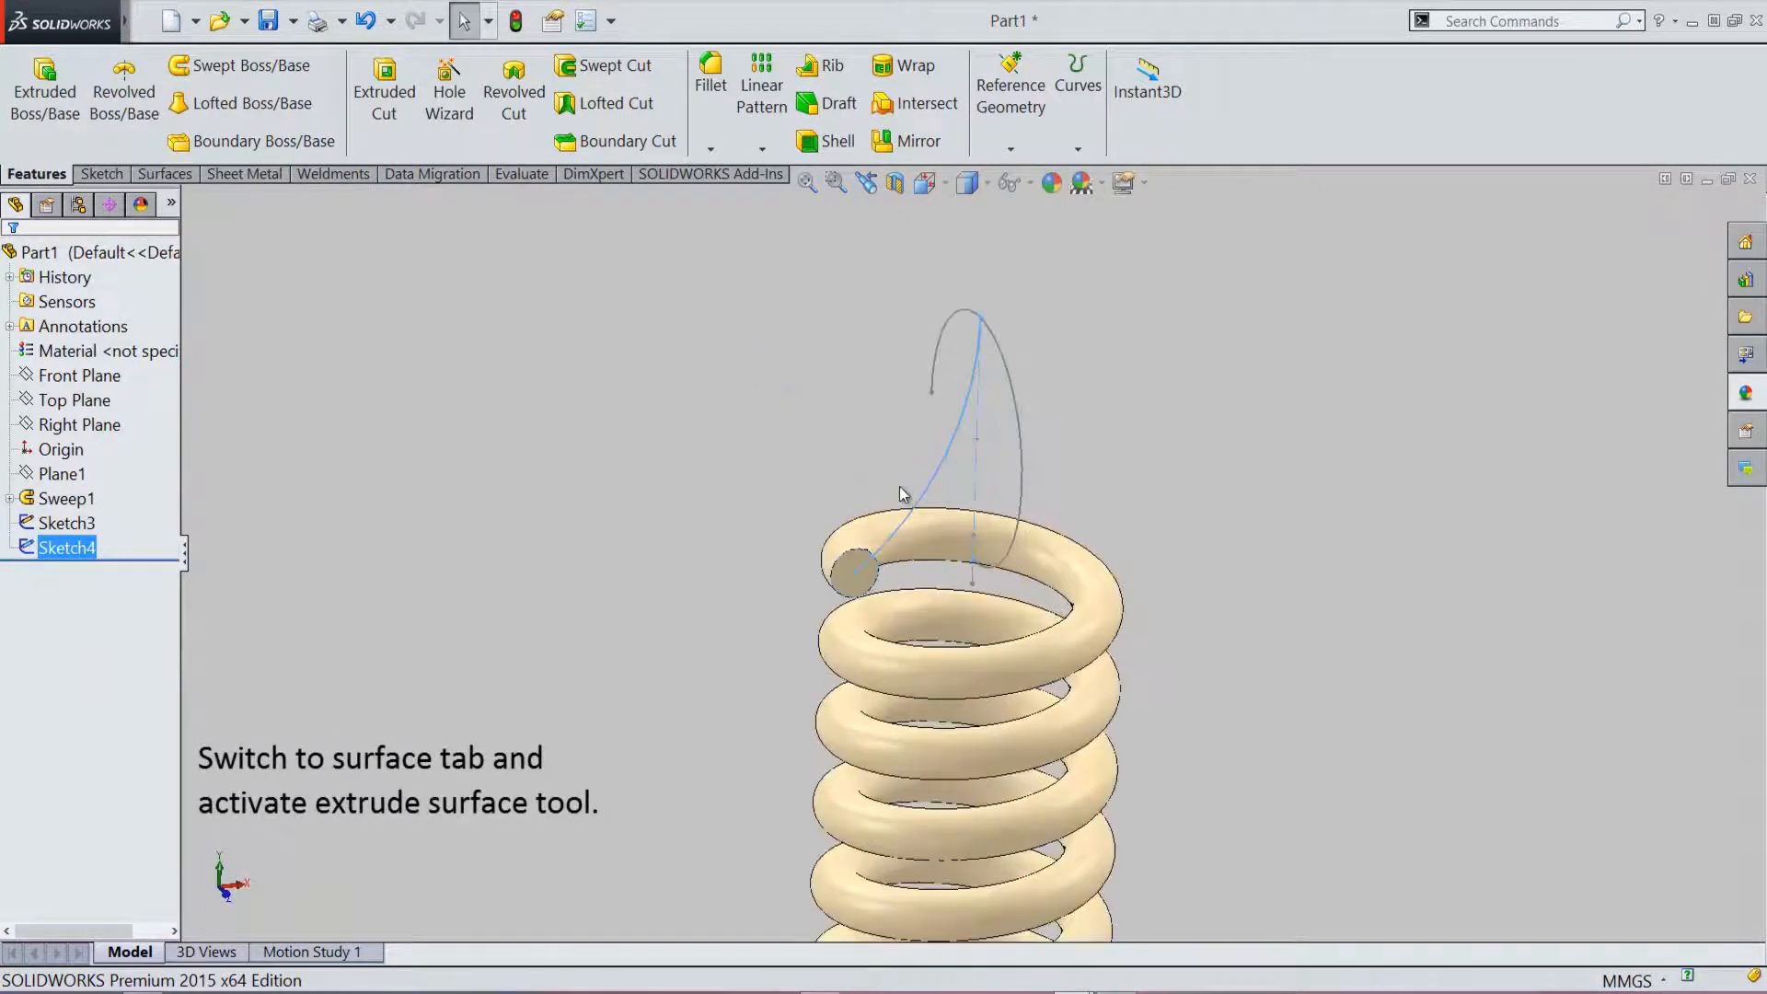
left_click(753, 423)
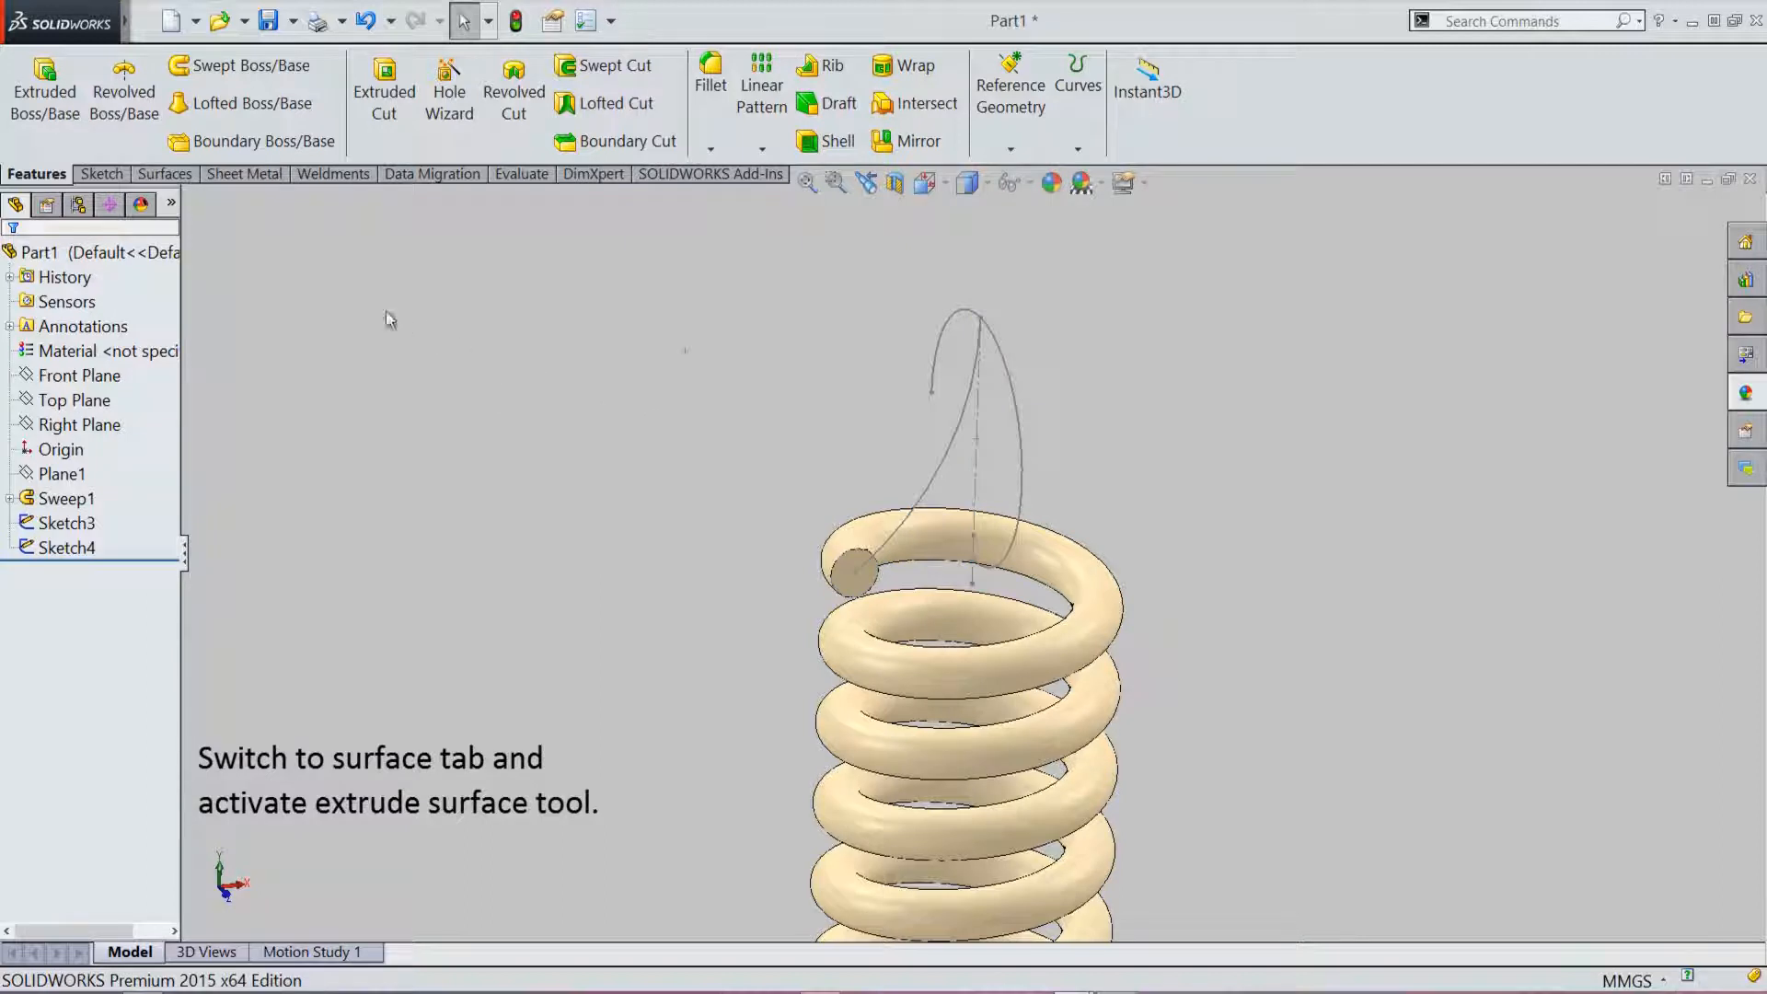
left_click(180, 176)
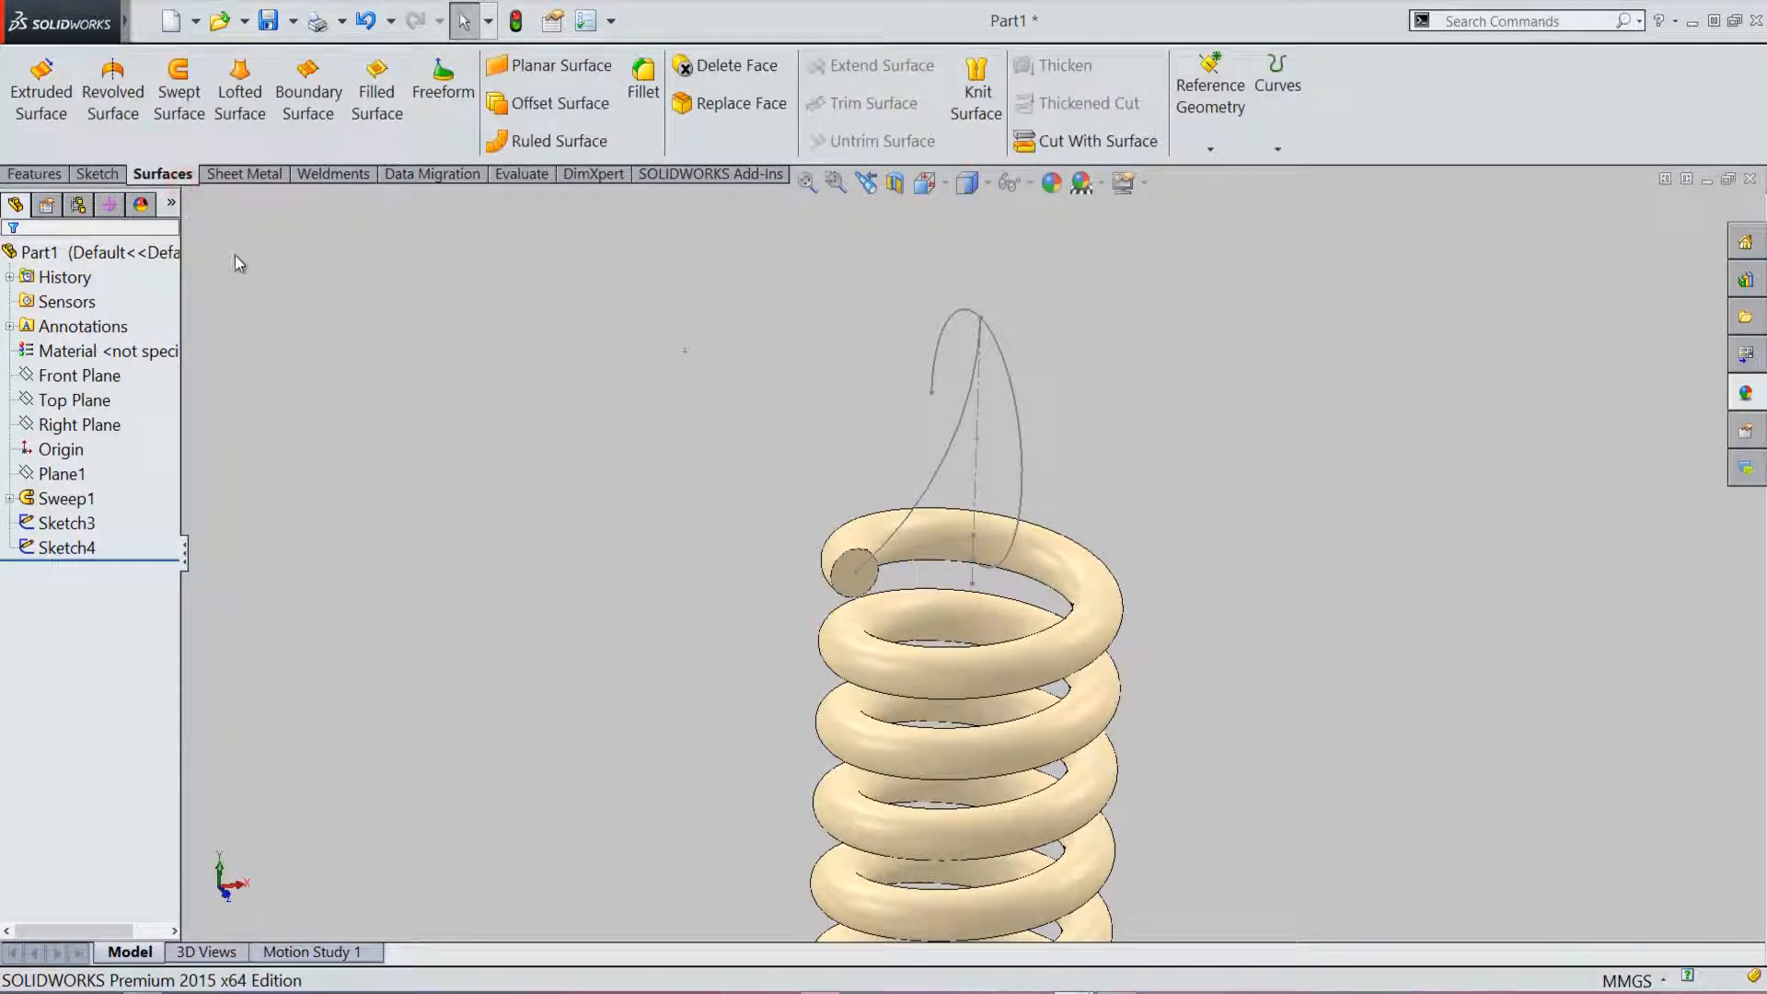
left_click(40, 102)
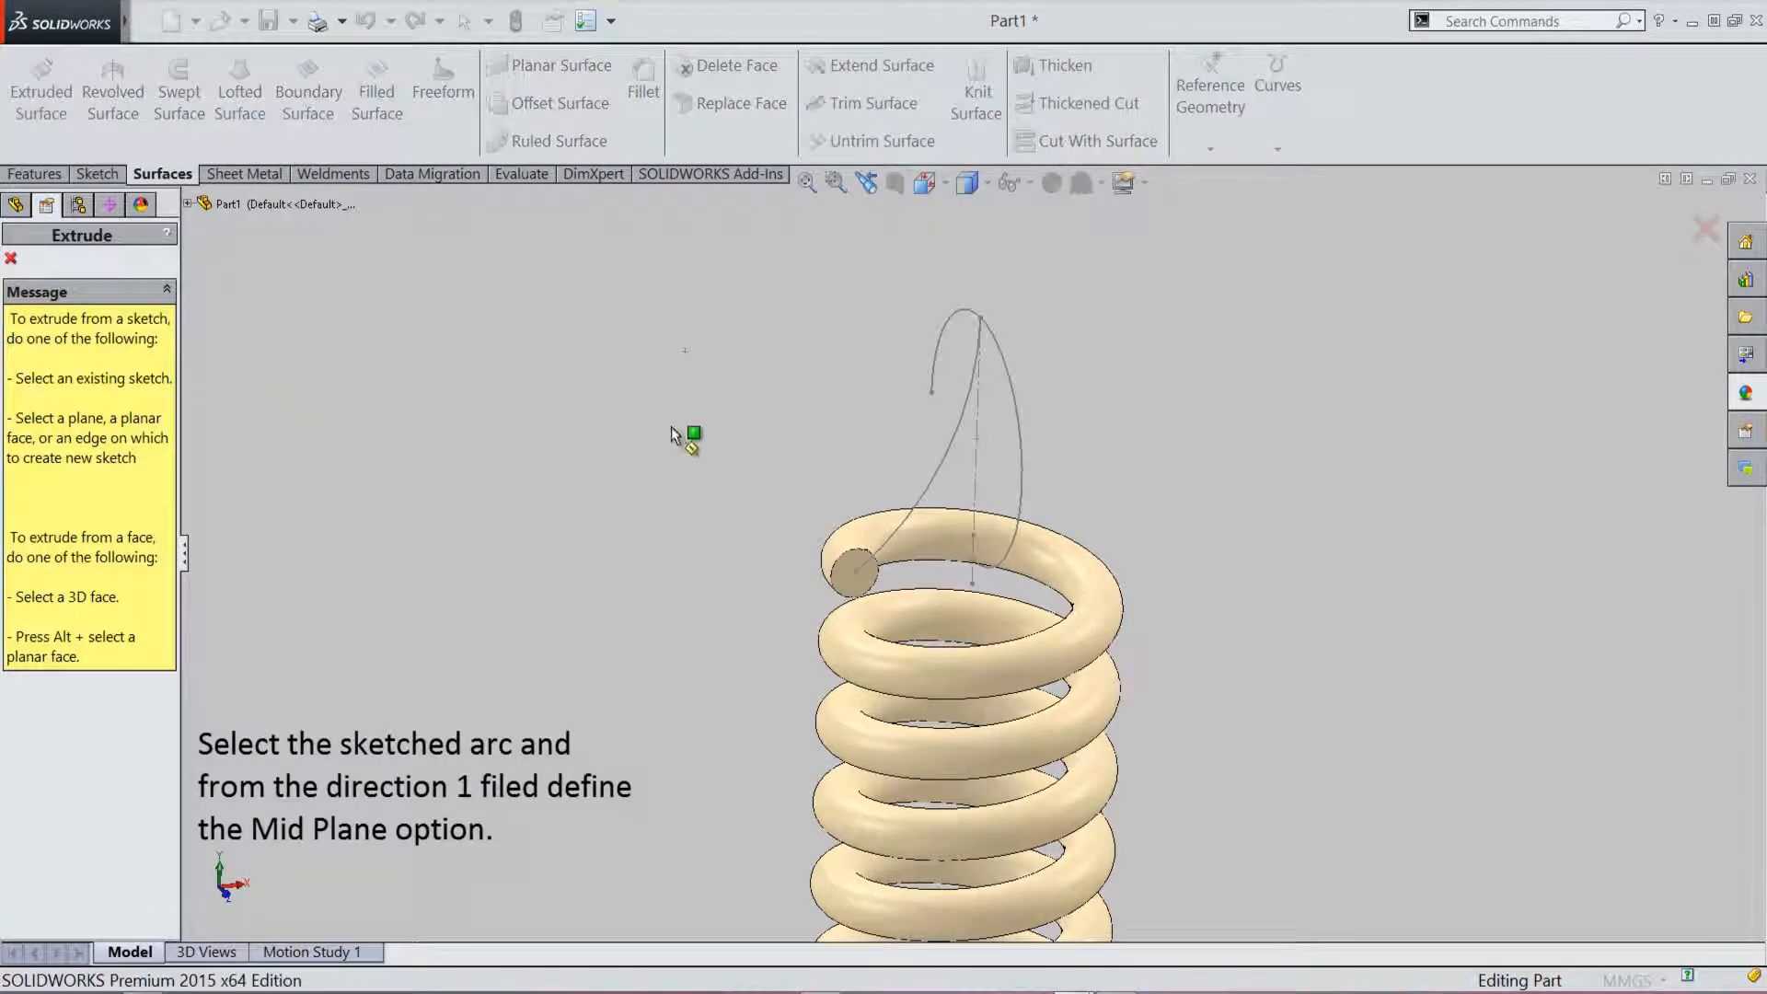
left_click(946, 424)
left_click(162, 392)
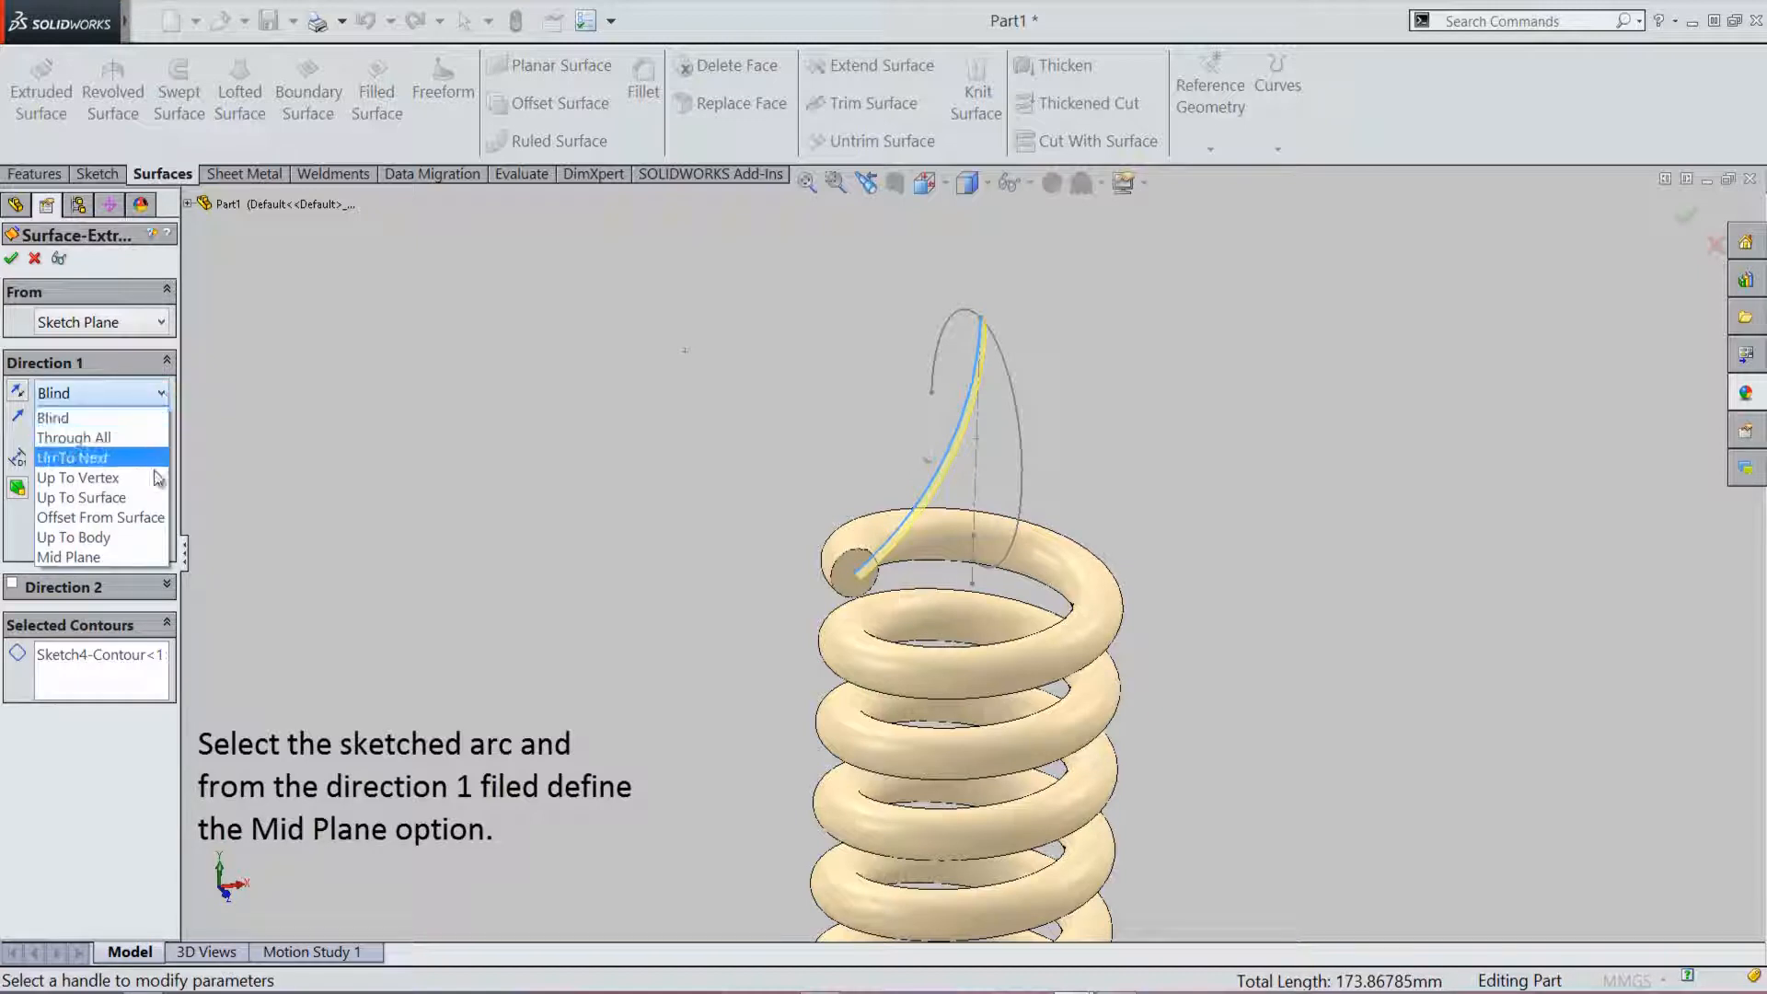
left_click(144, 557)
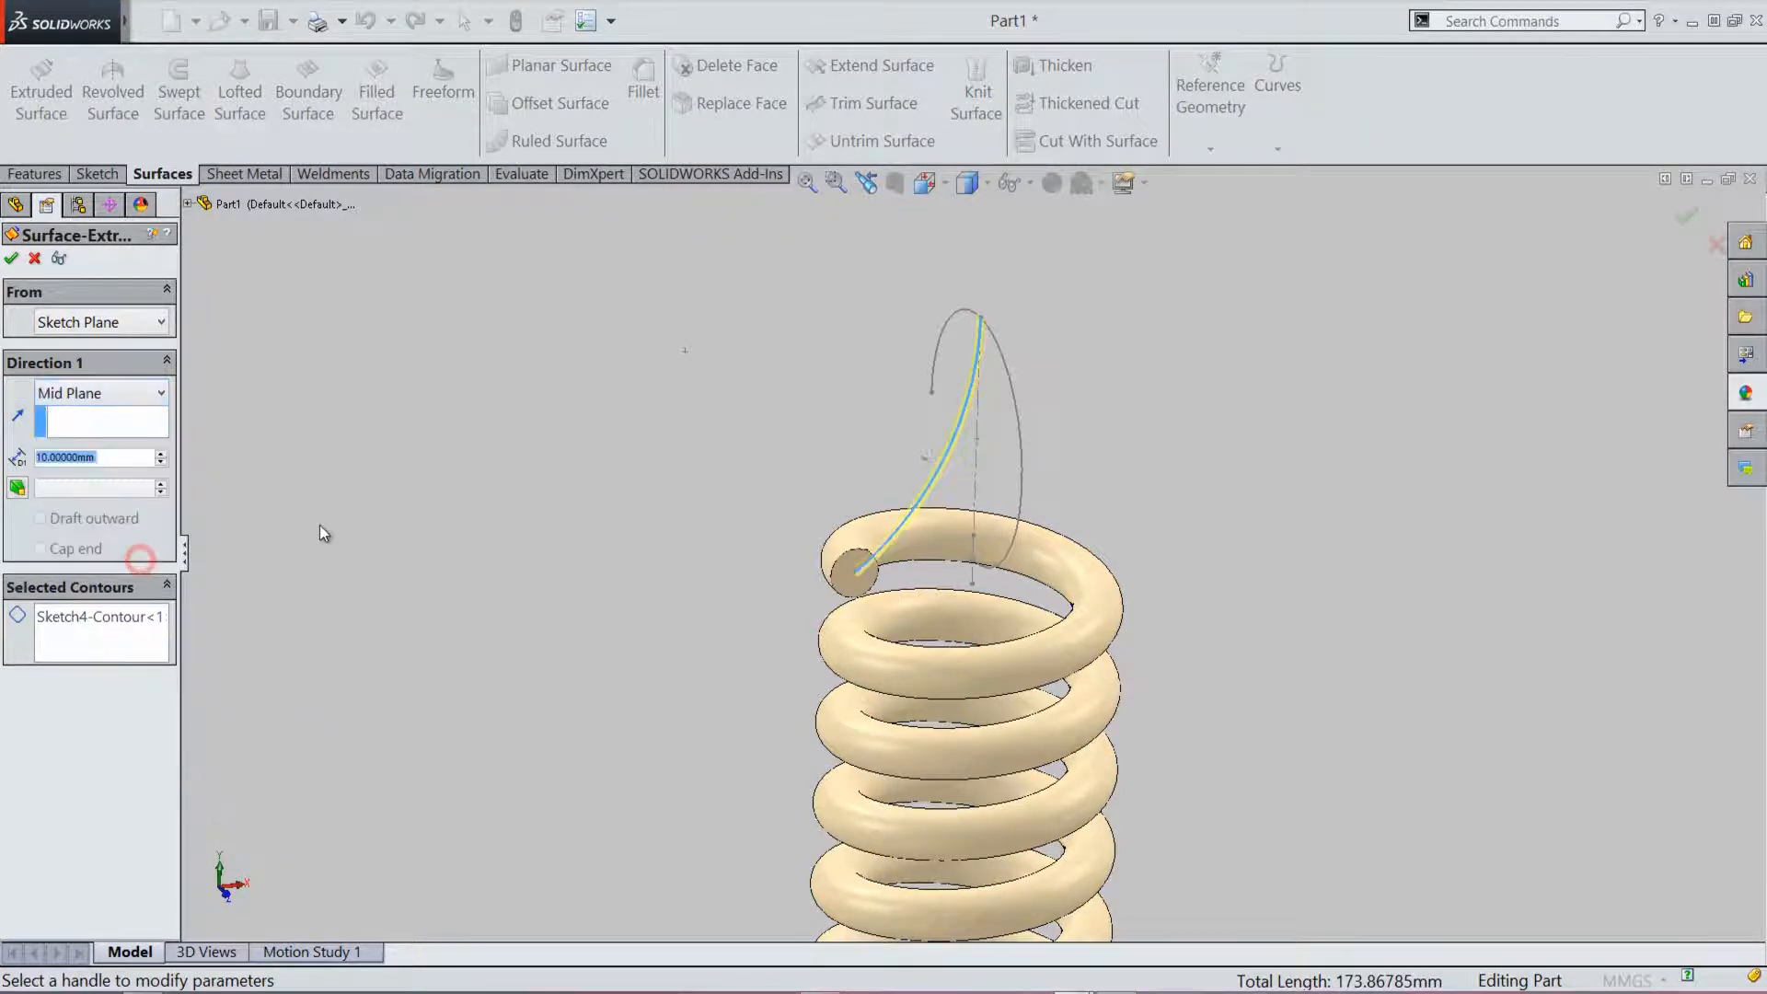
Step: Stretch the mid-plane surface extrusion to a depth of 480 mm and create it
left_click(477, 488)
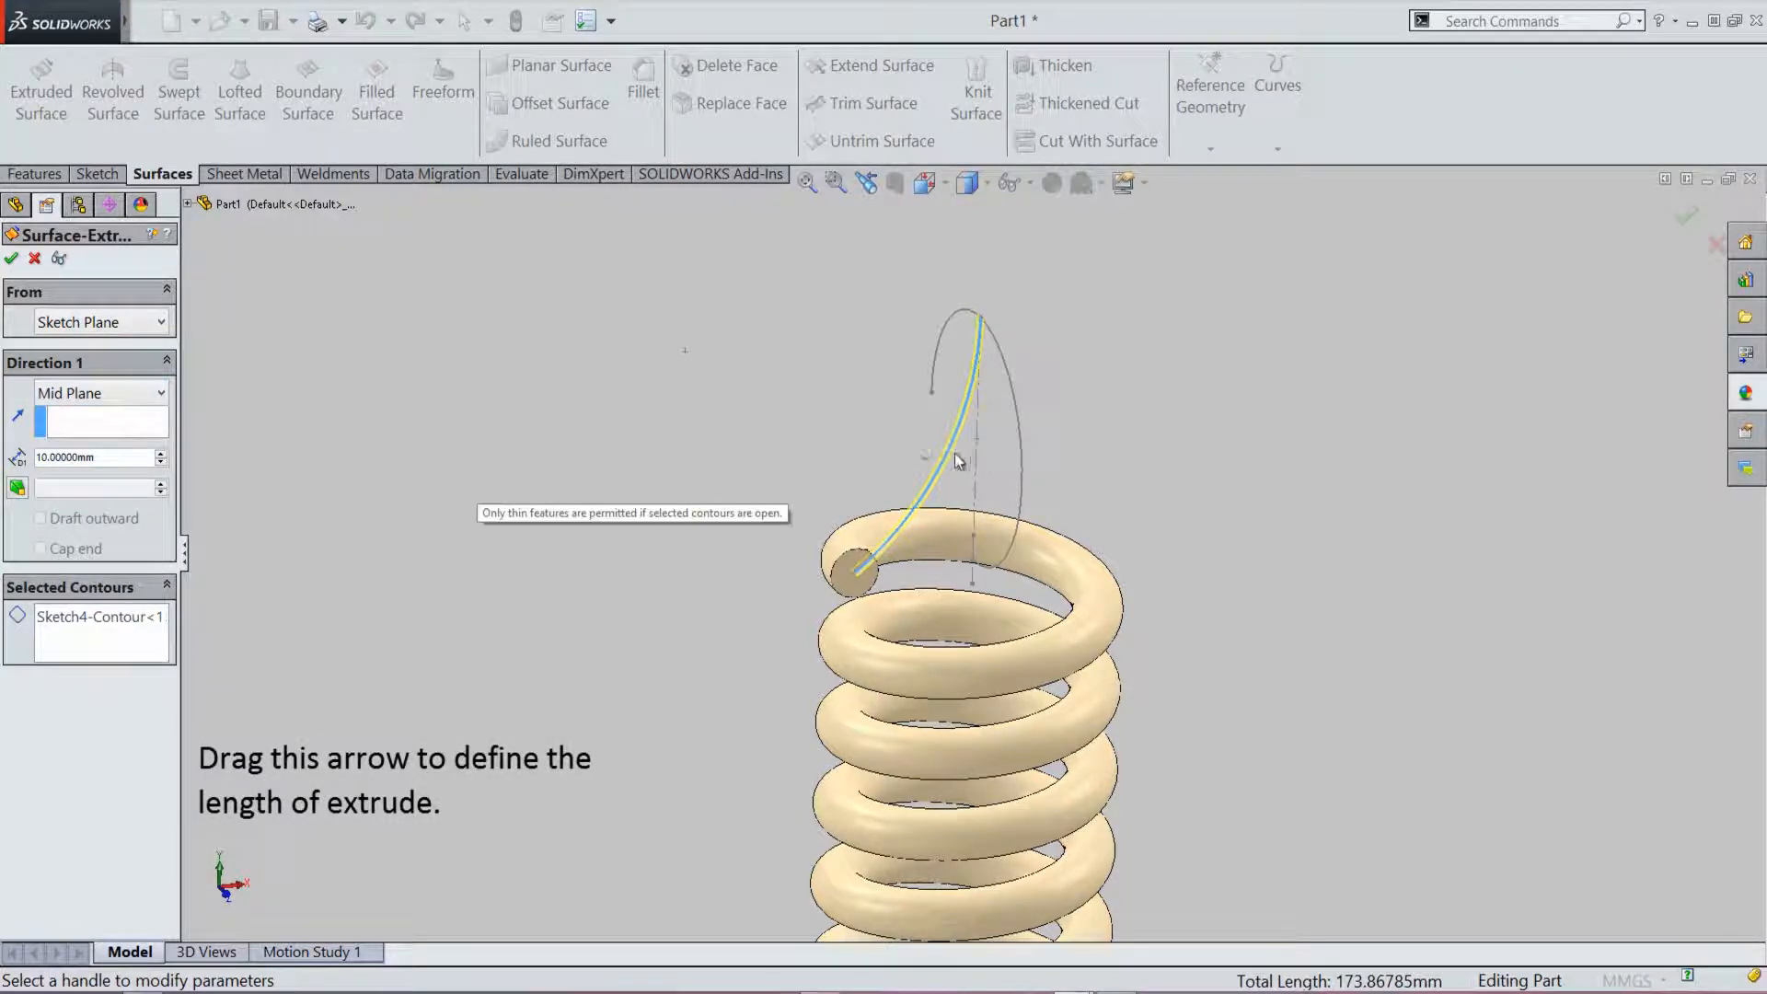
scroll(935, 473, "down", 5)
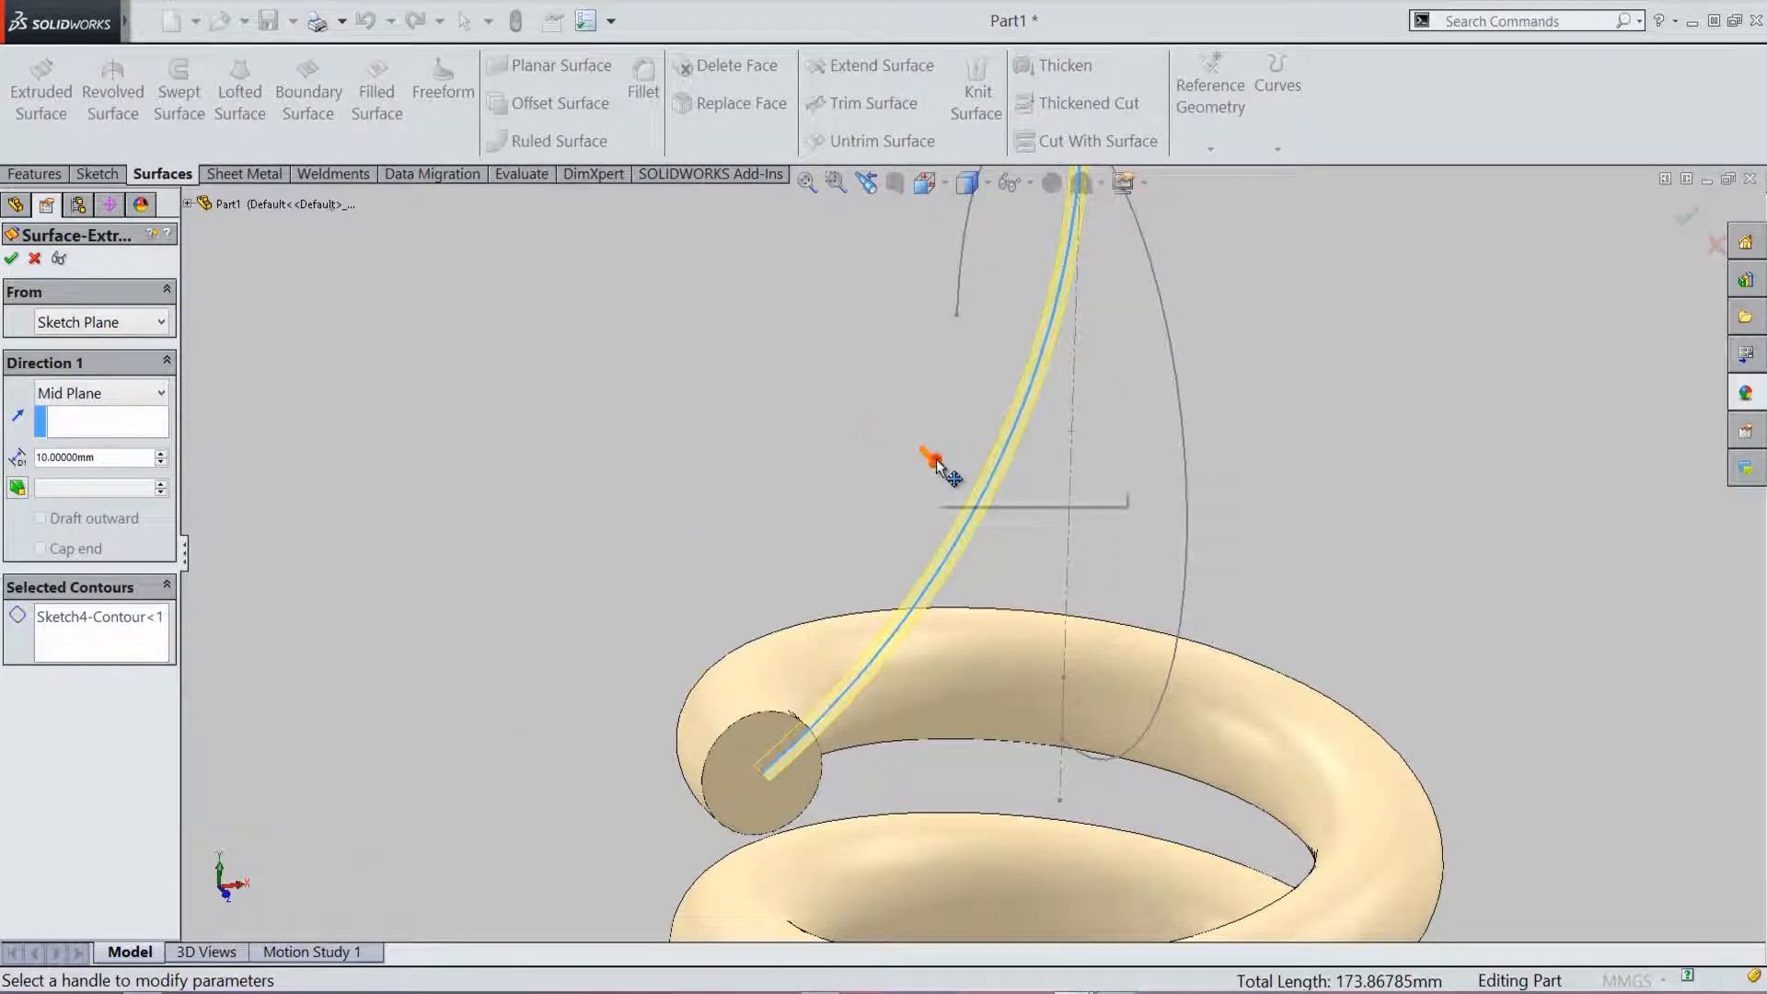
left_click_drag(935, 467, 1068, 635)
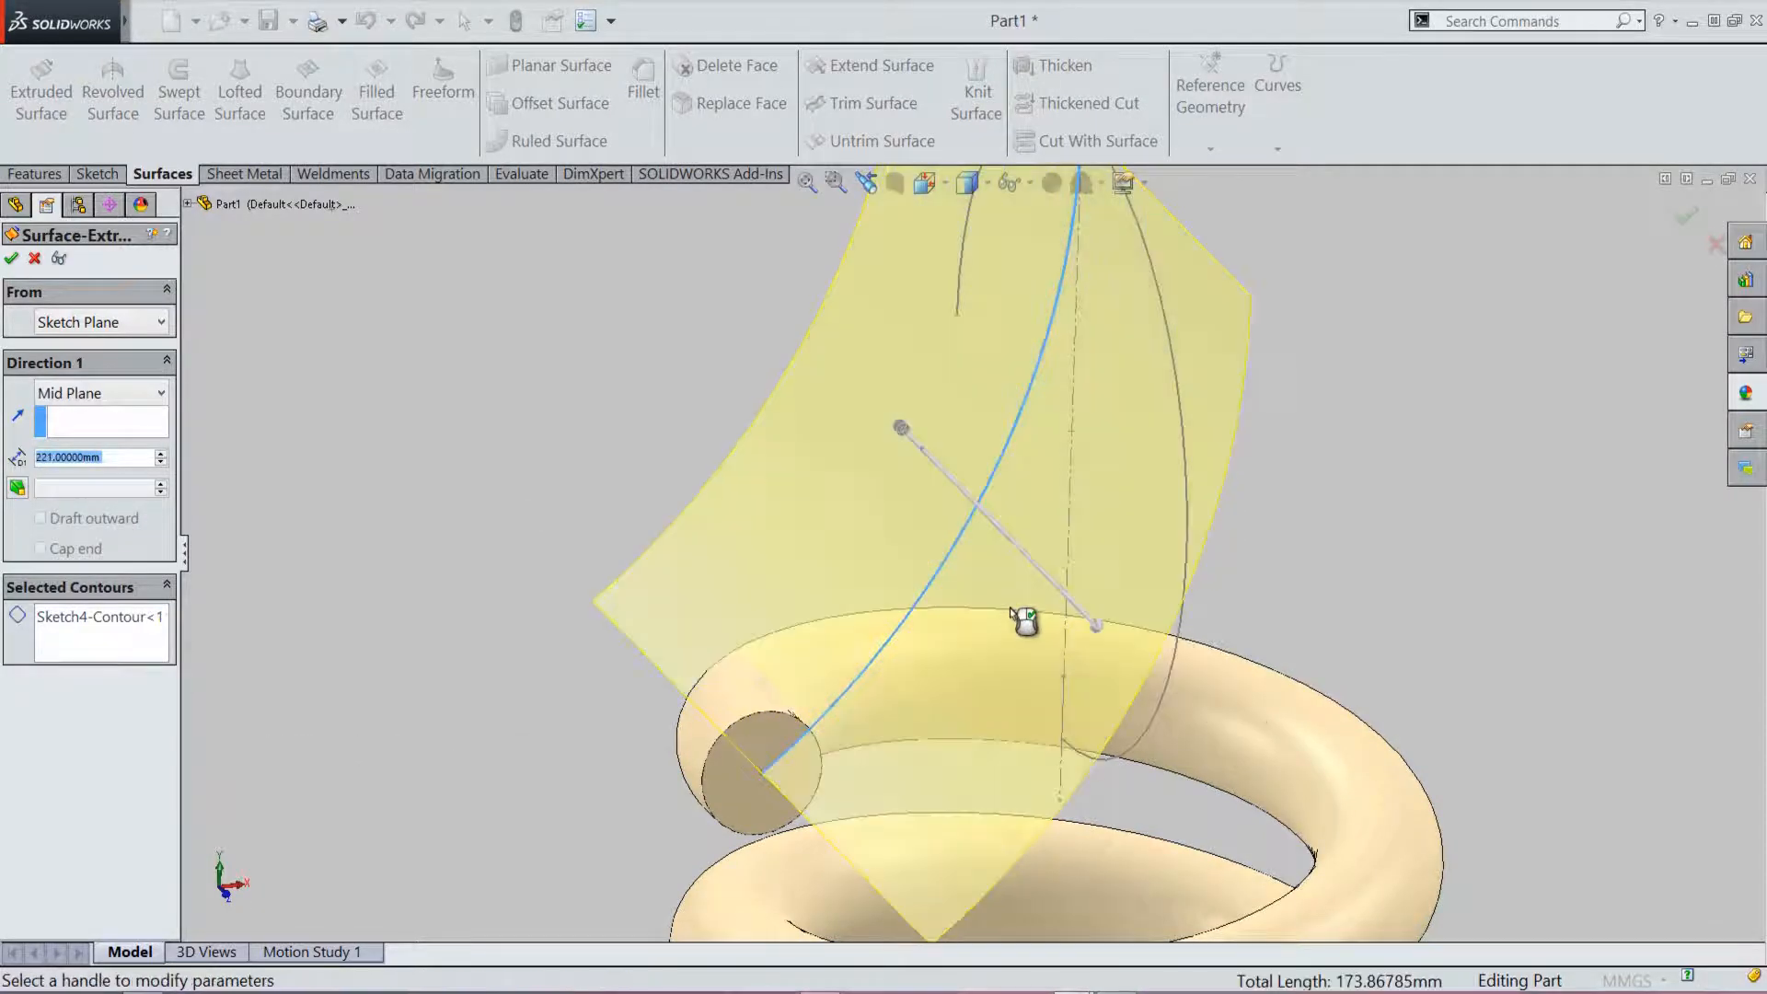
scroll(1012, 608, "up", 3)
scroll(1029, 606, "up", 2)
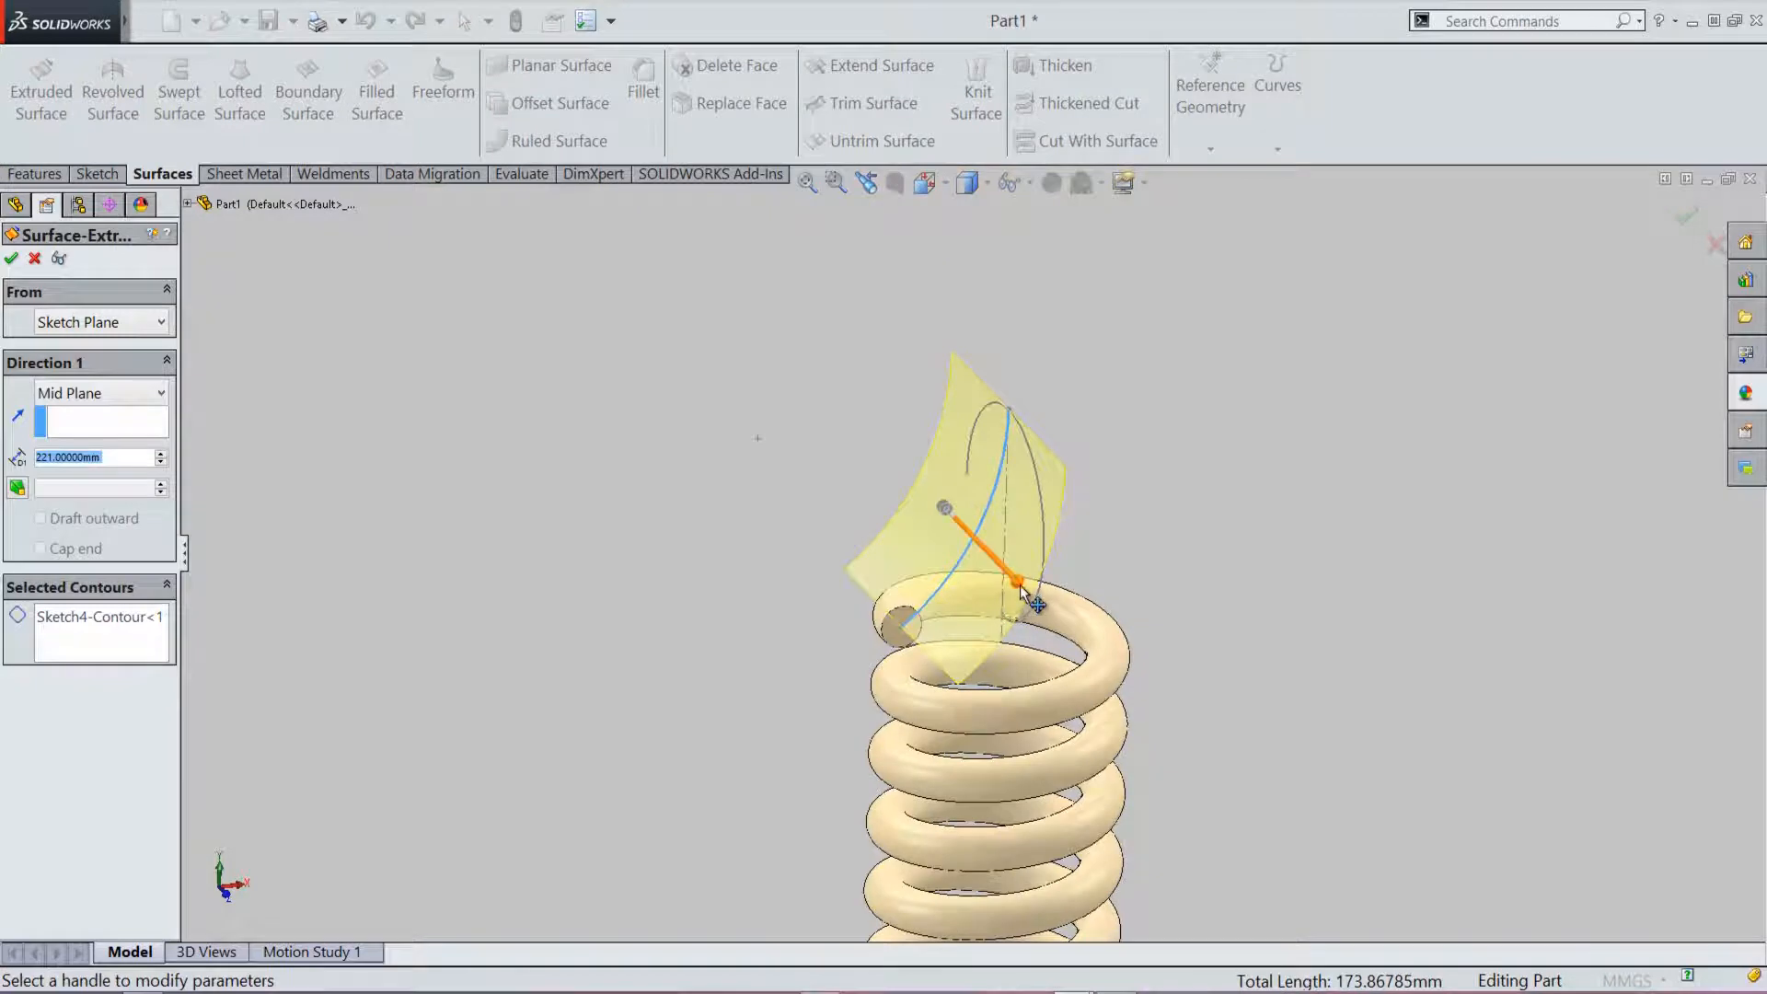
left_click(1020, 583)
left_click(1058, 646)
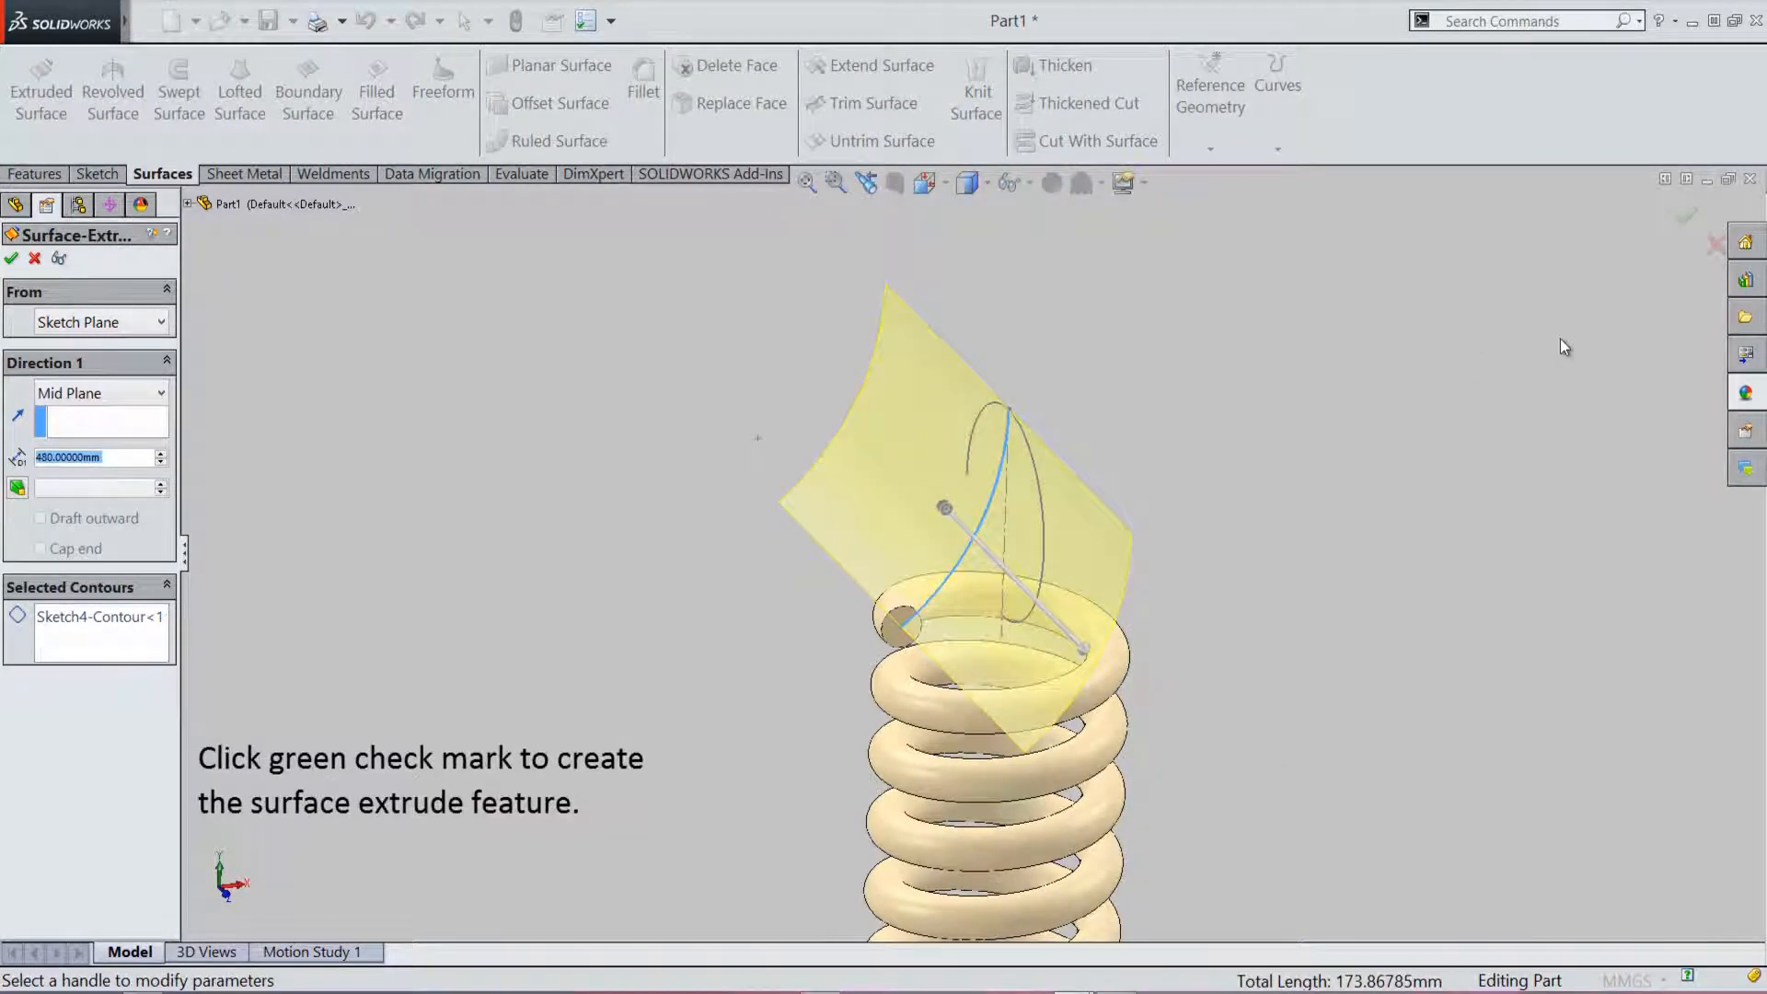
left_click(1693, 214)
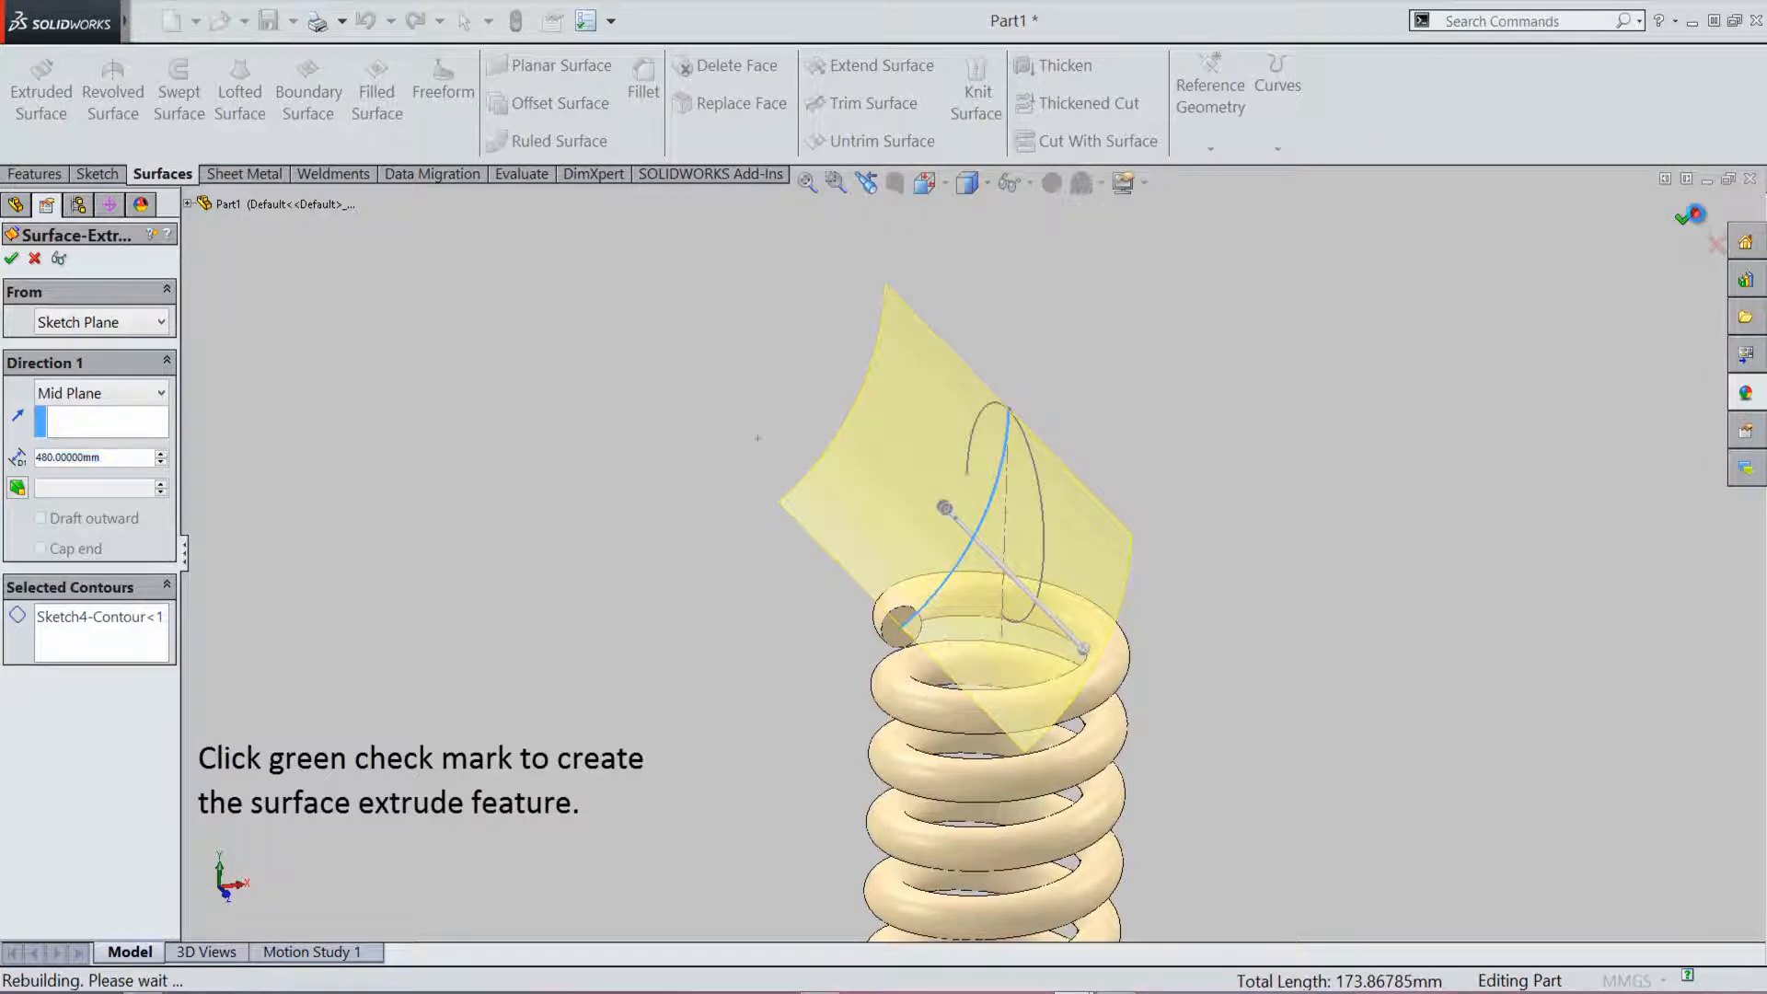
left_click(1432, 340)
Step: Start a Projected Curve using Sketch on faces, with the hook arc sketch as source and the extruded surface as target face
middle_click_drag(1137, 322, 1178, 597)
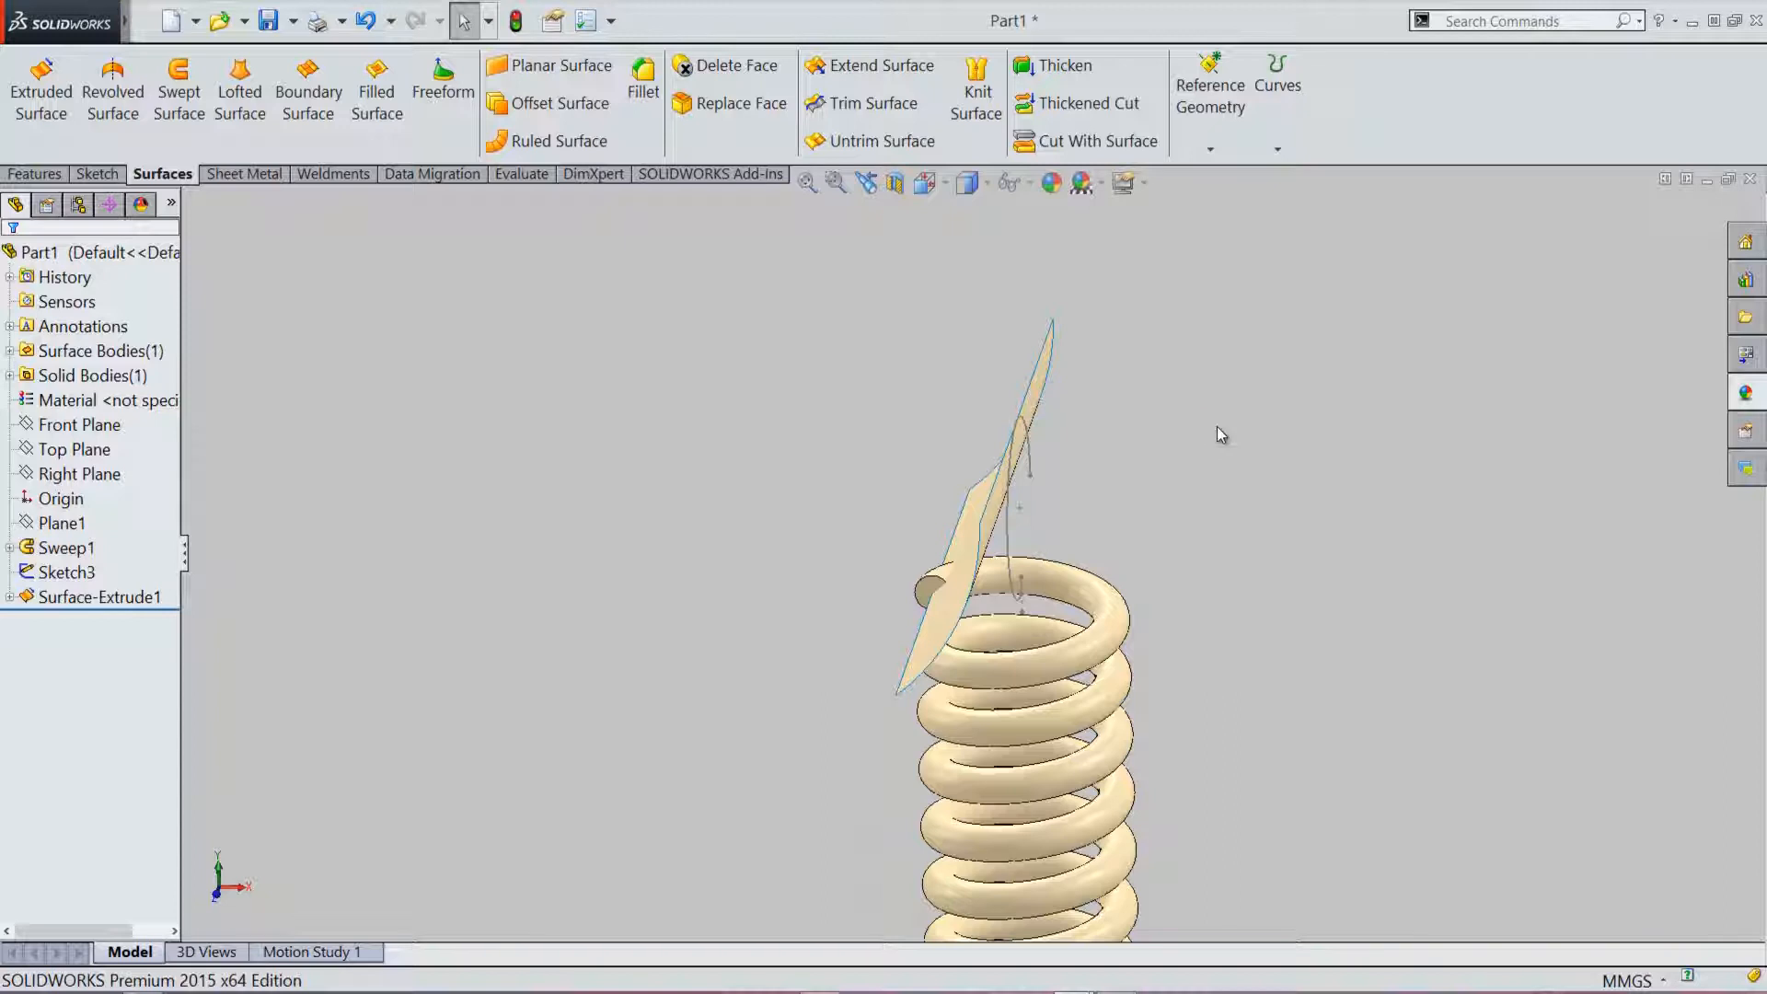
left_click(37, 174)
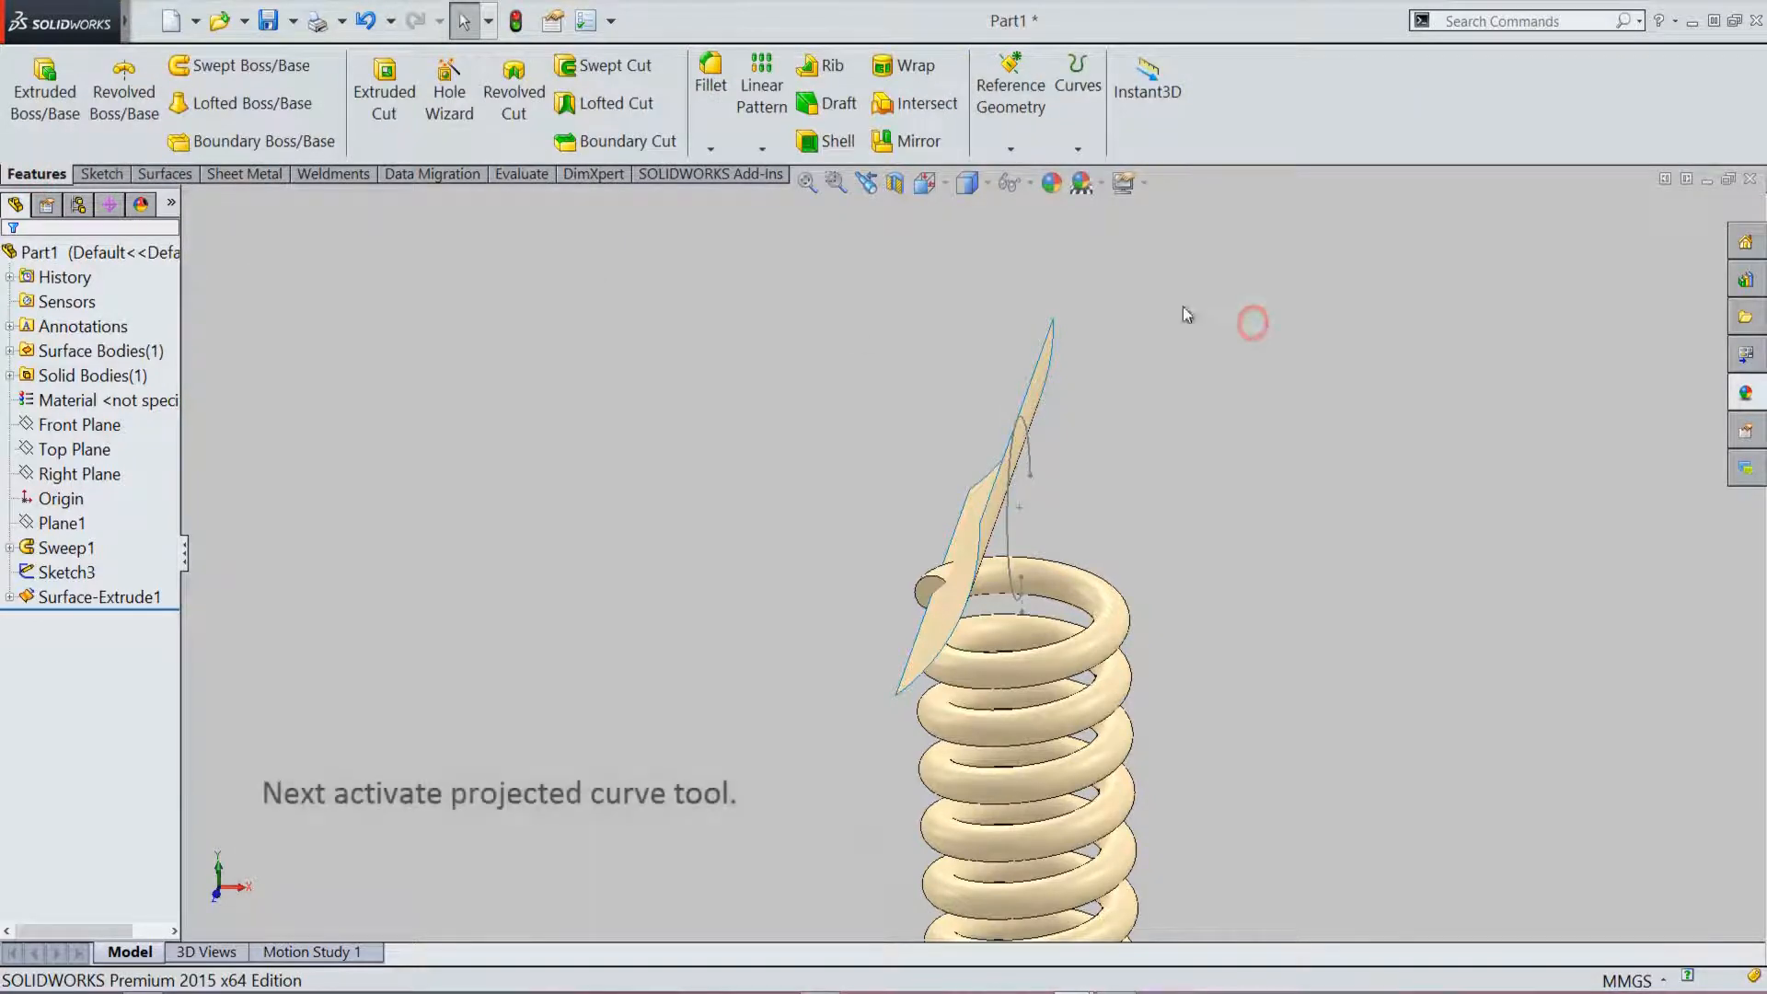
left_click(1078, 149)
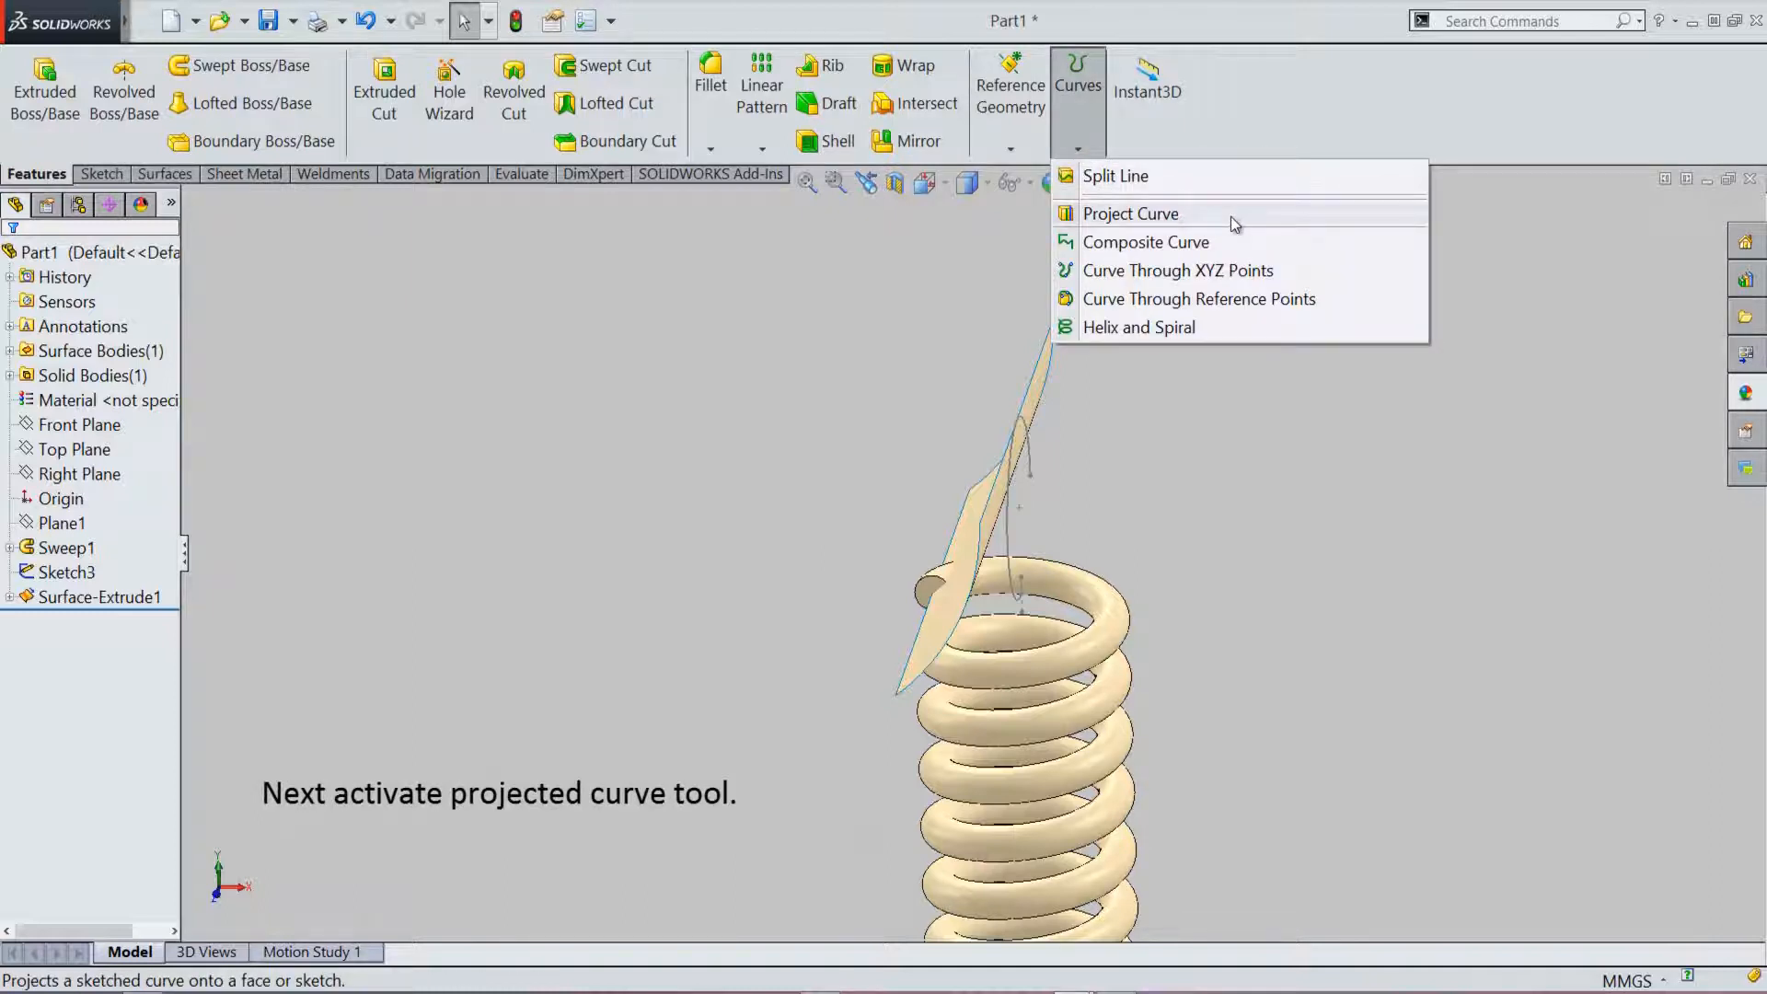
left_click(1196, 213)
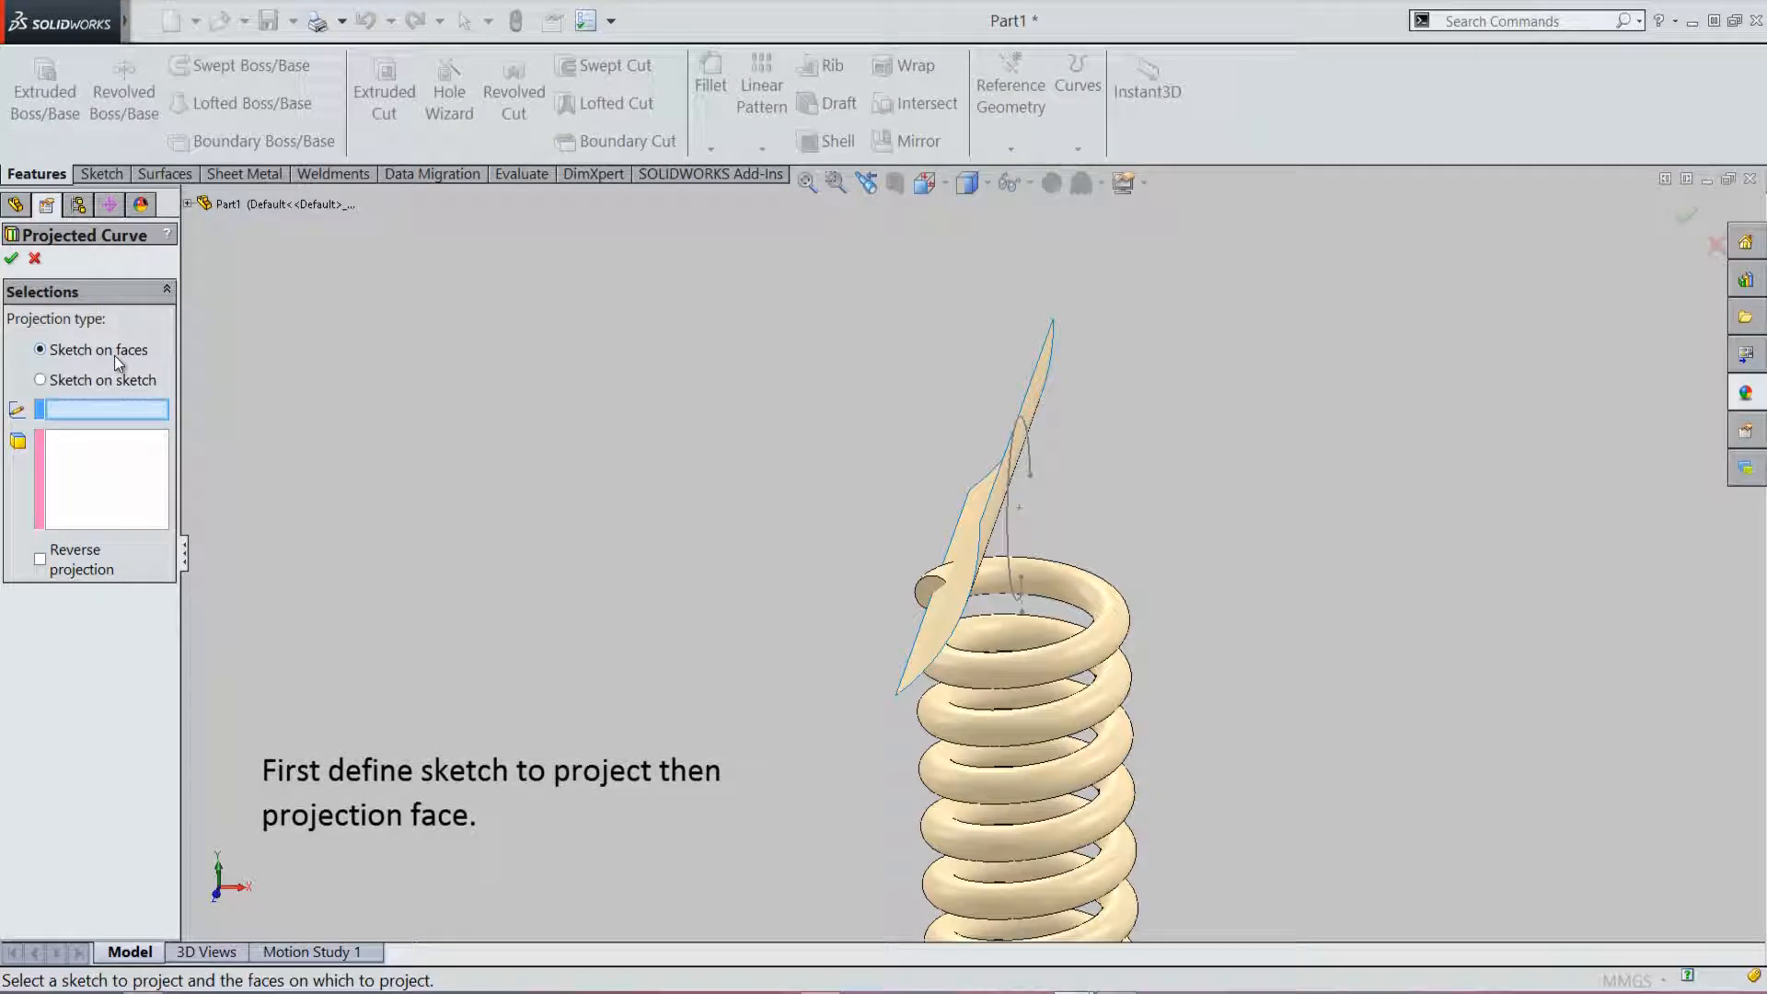
left_click(124, 411)
middle_click_drag(1196, 405, 1141, 405)
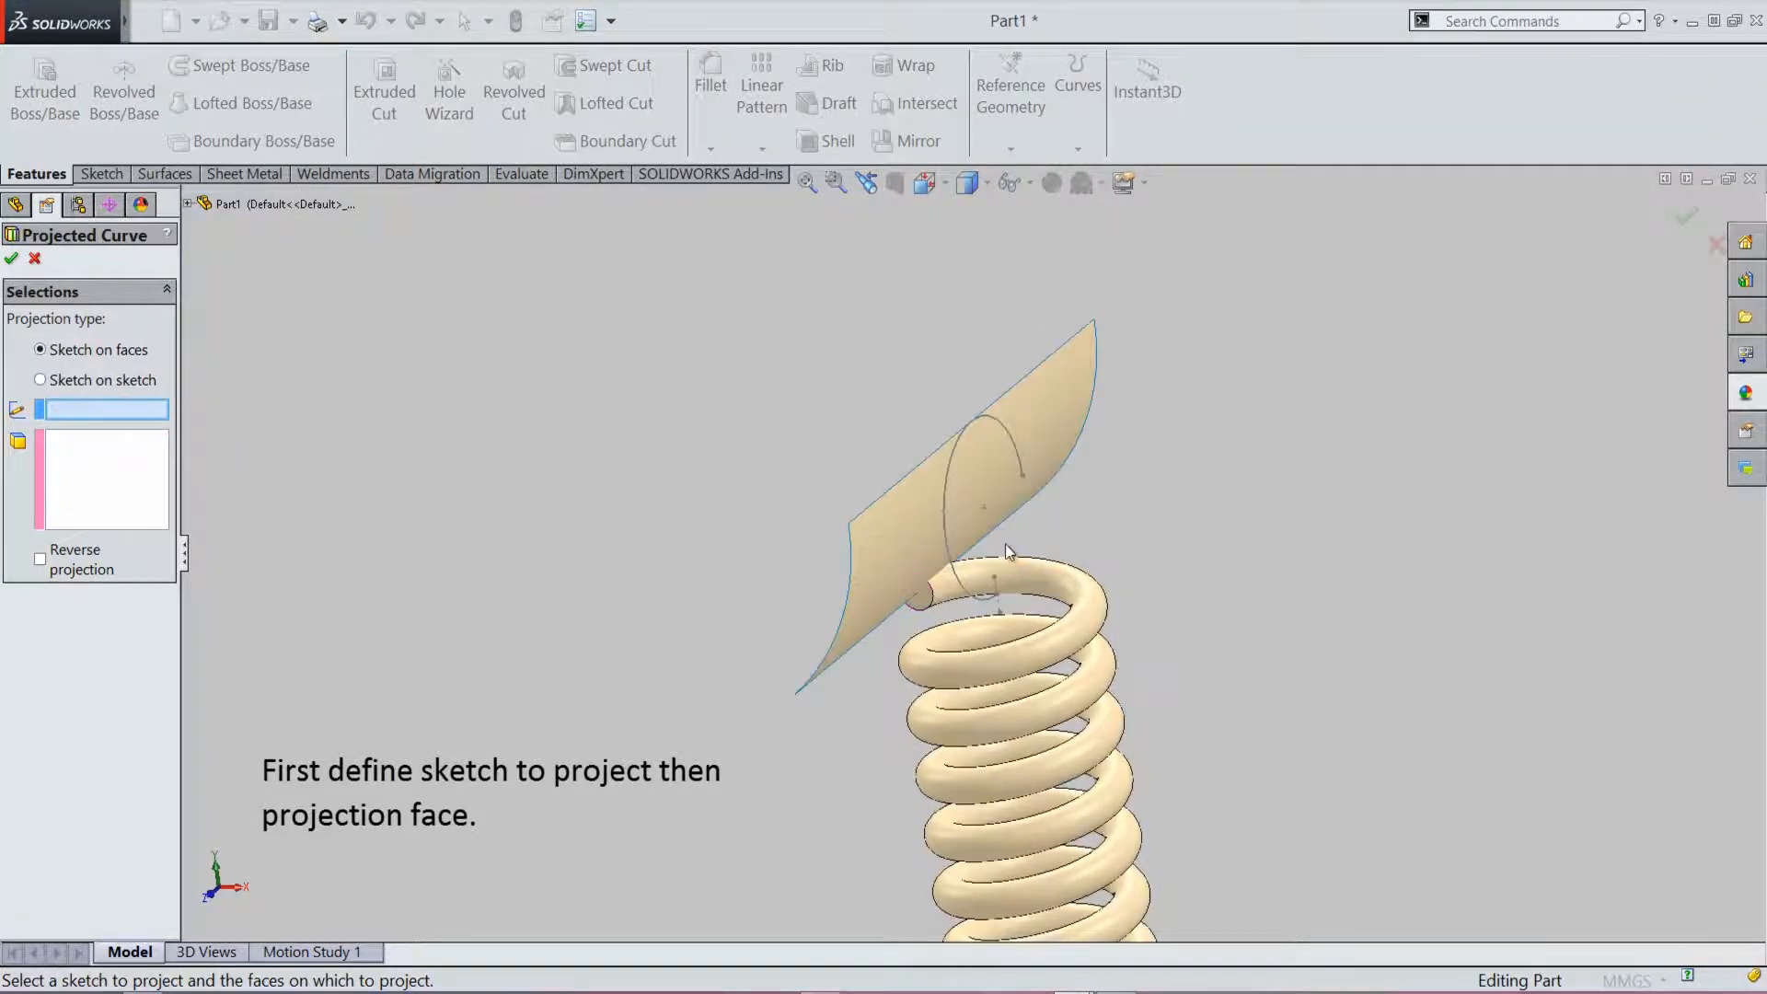
left_click(957, 577)
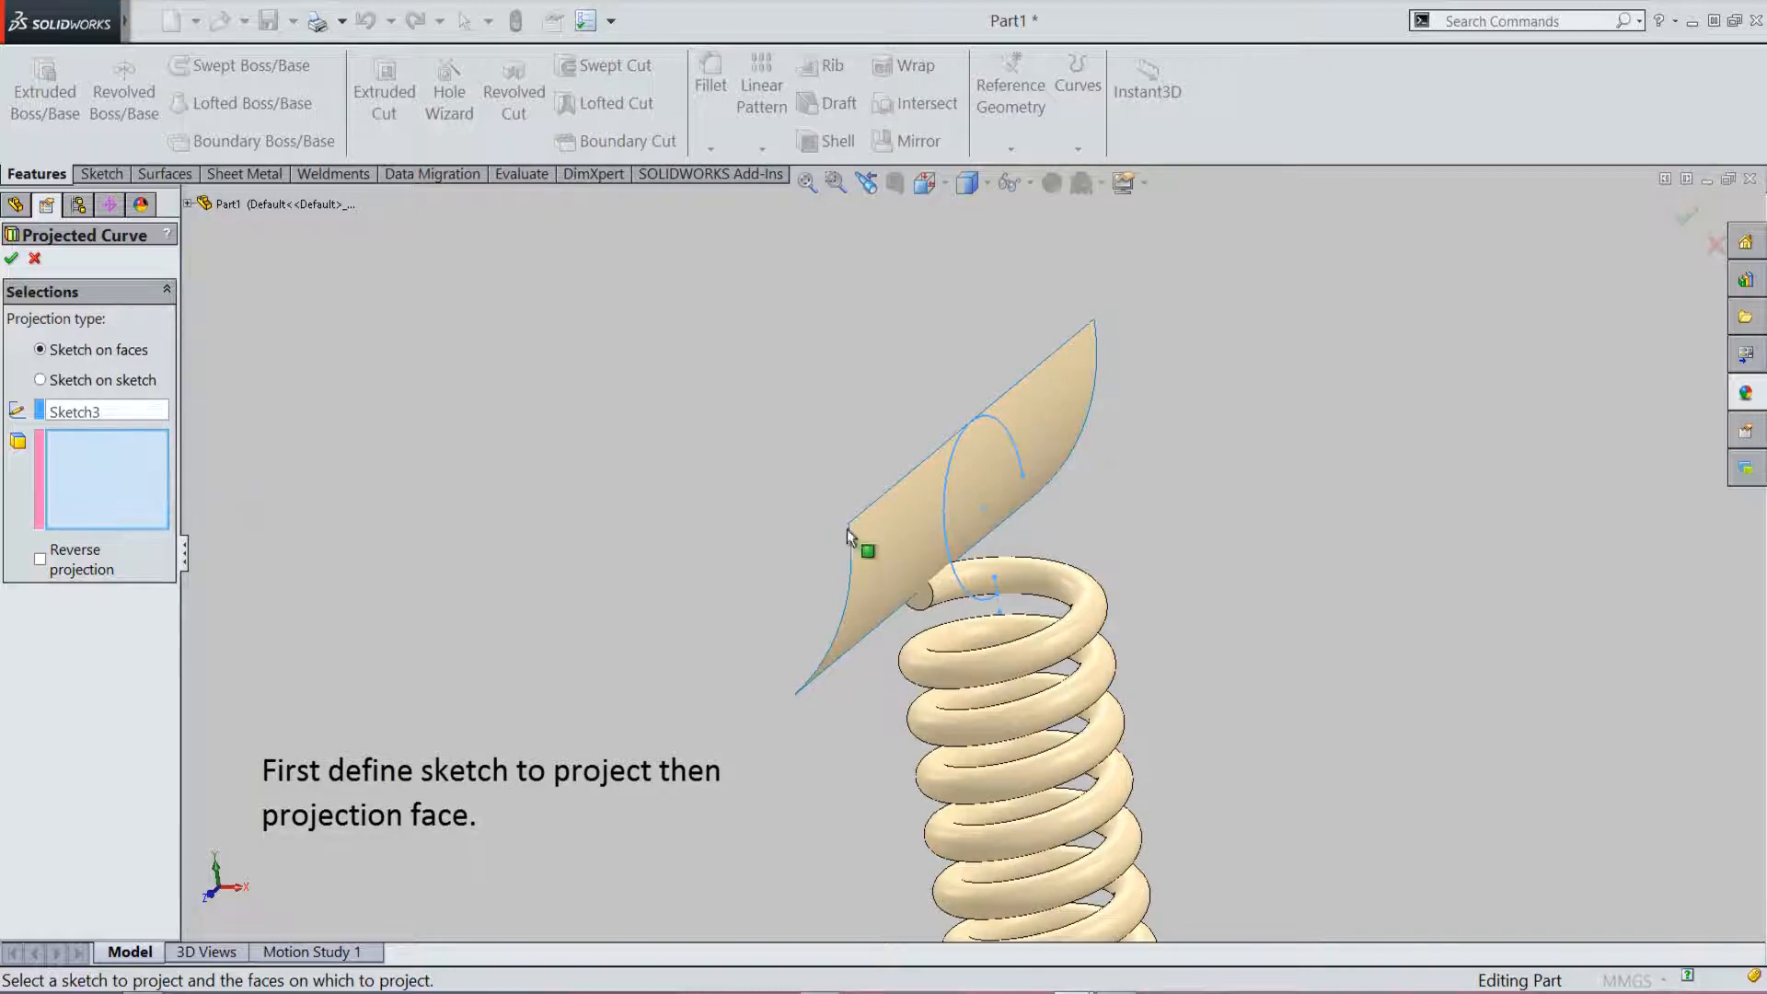
left_click(880, 536)
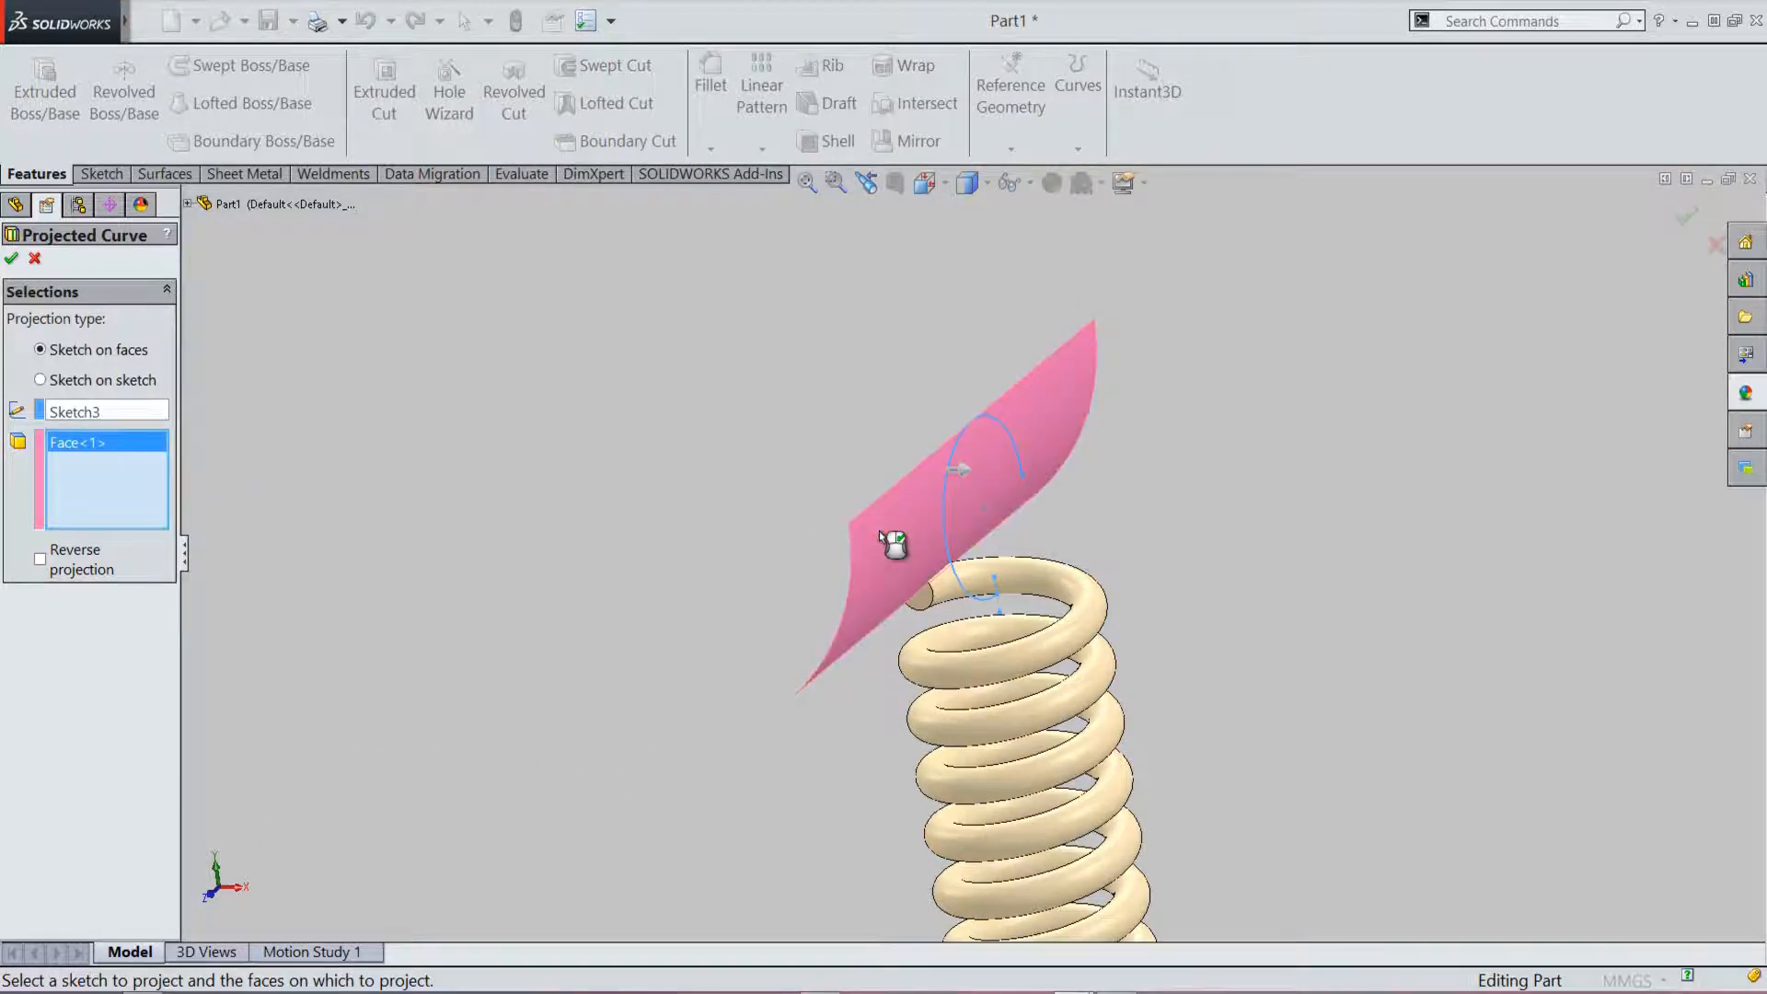
Step: Reverse the projection direction and create the projected curve on the surface
left_click(41, 560)
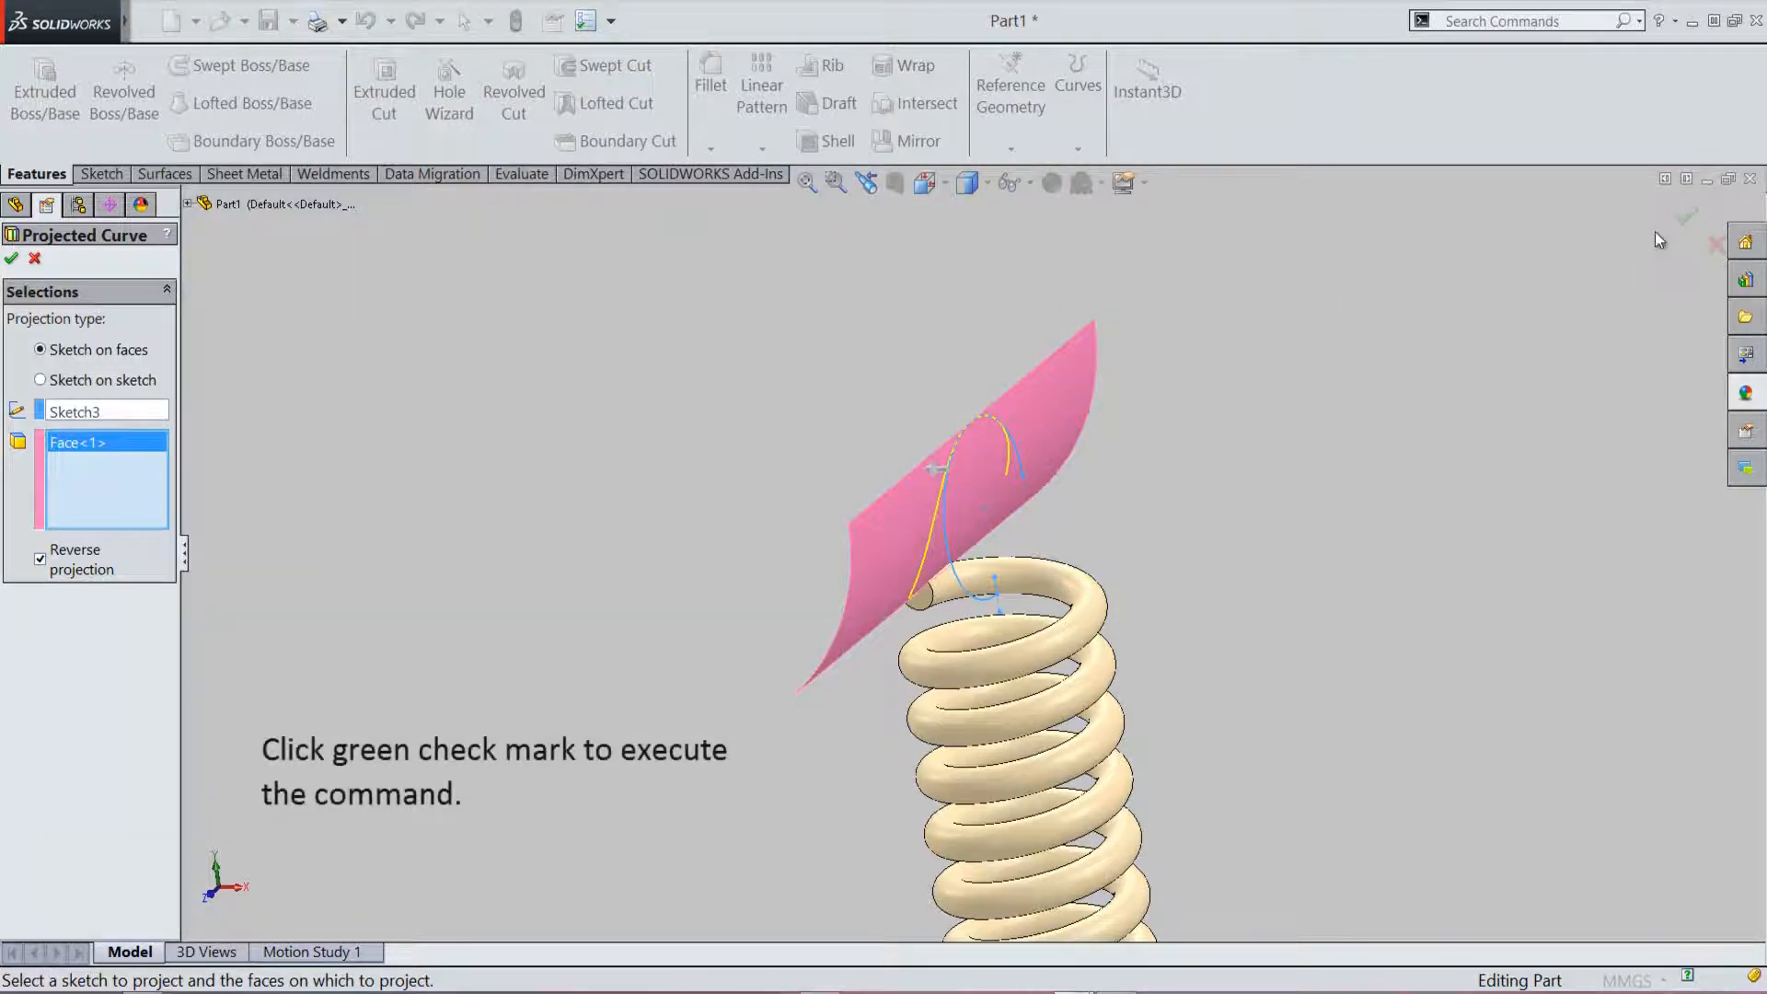
left_click(1686, 217)
left_click(1386, 384)
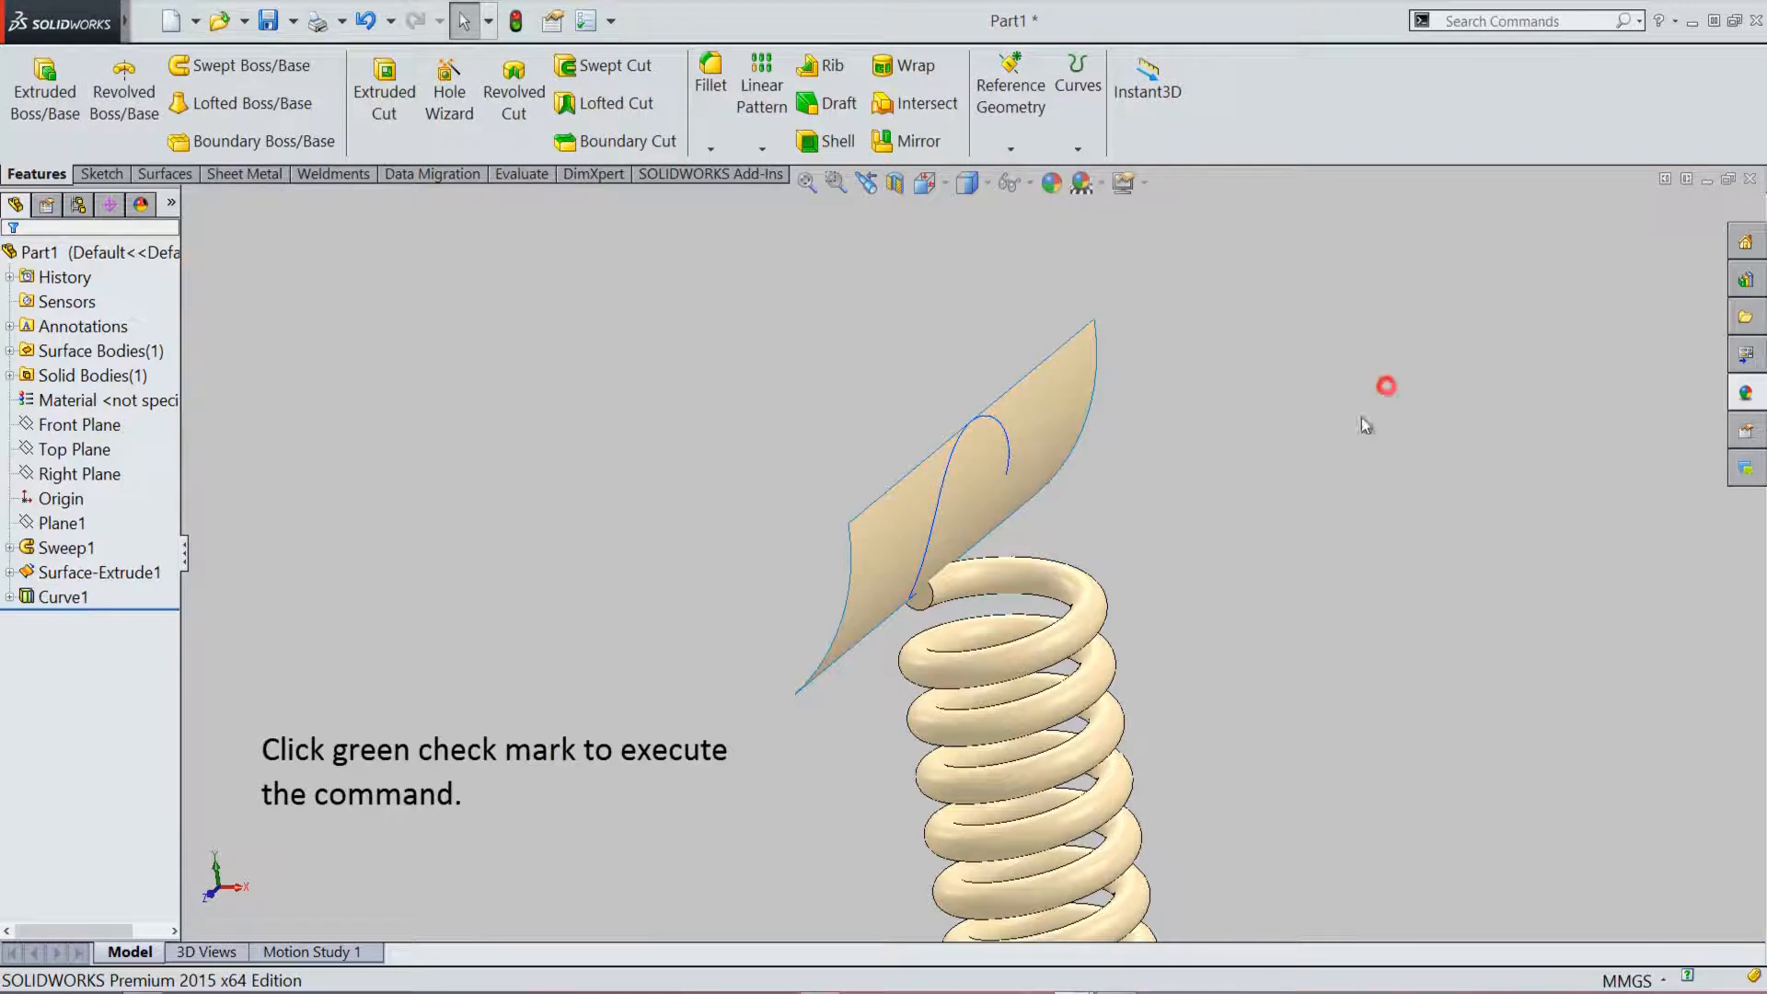
Step: Hide the extruded surface so only the spring and the projected hook curve are displayed
middle_click_drag(1201, 571, 1202, 532)
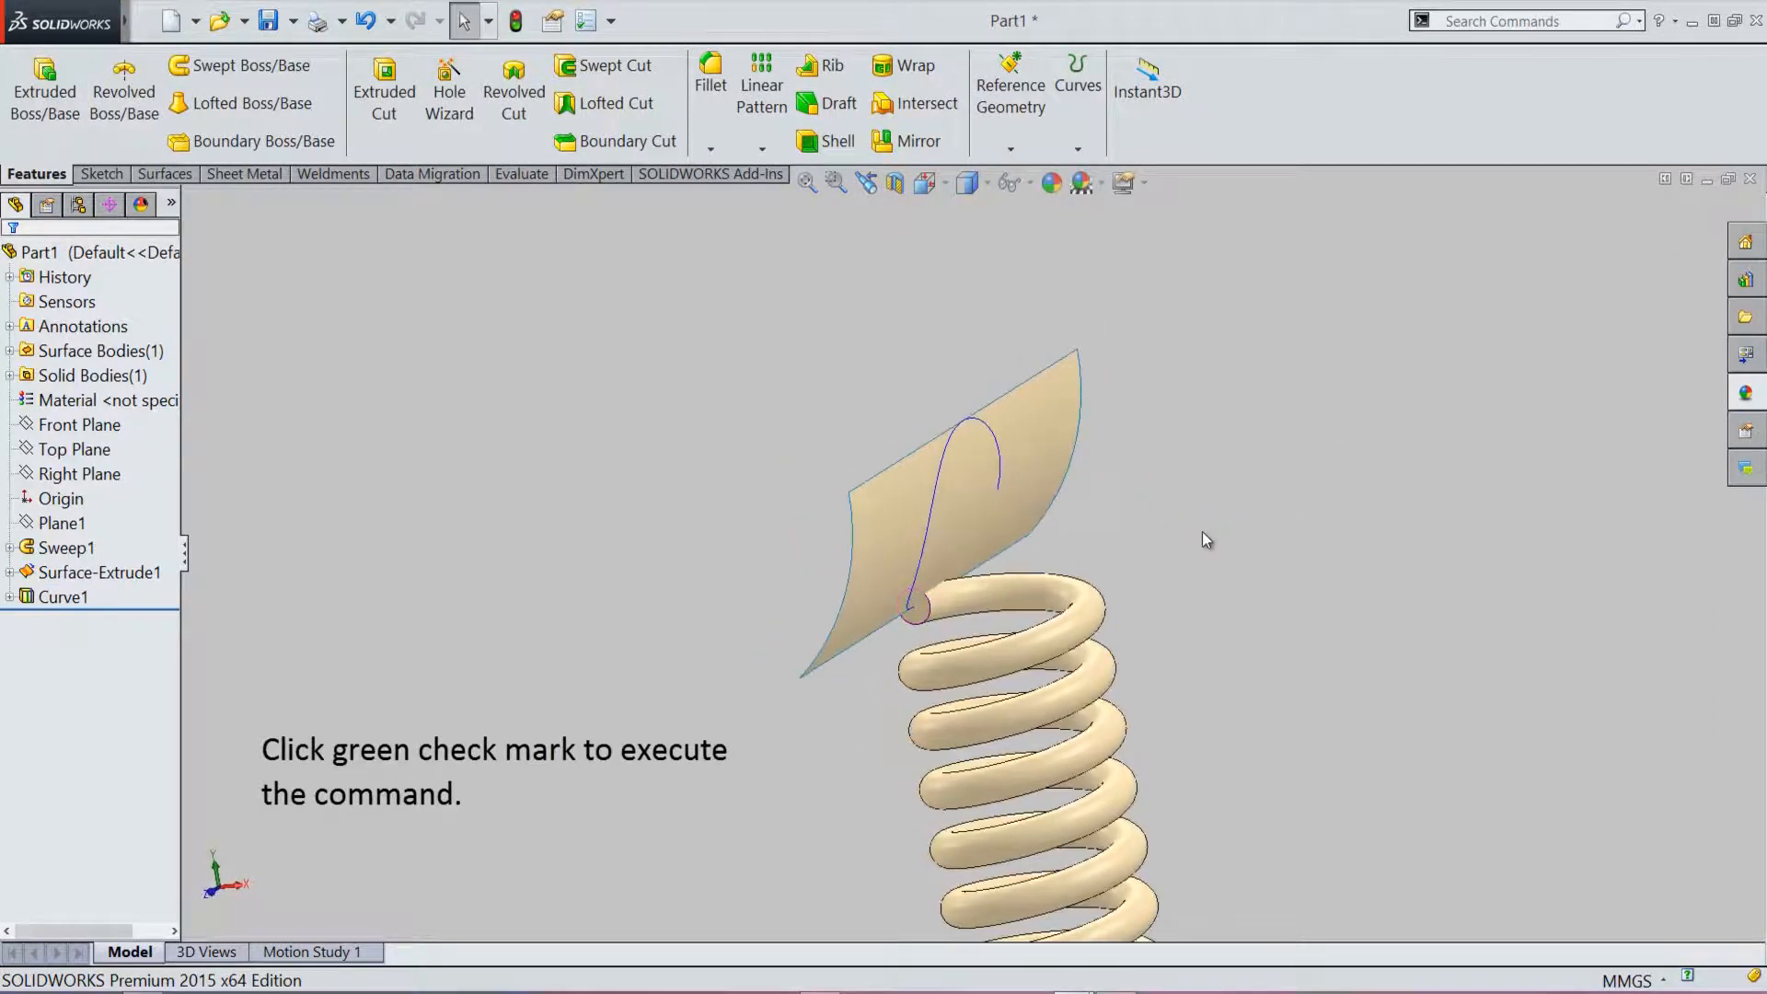
left_click(1040, 419)
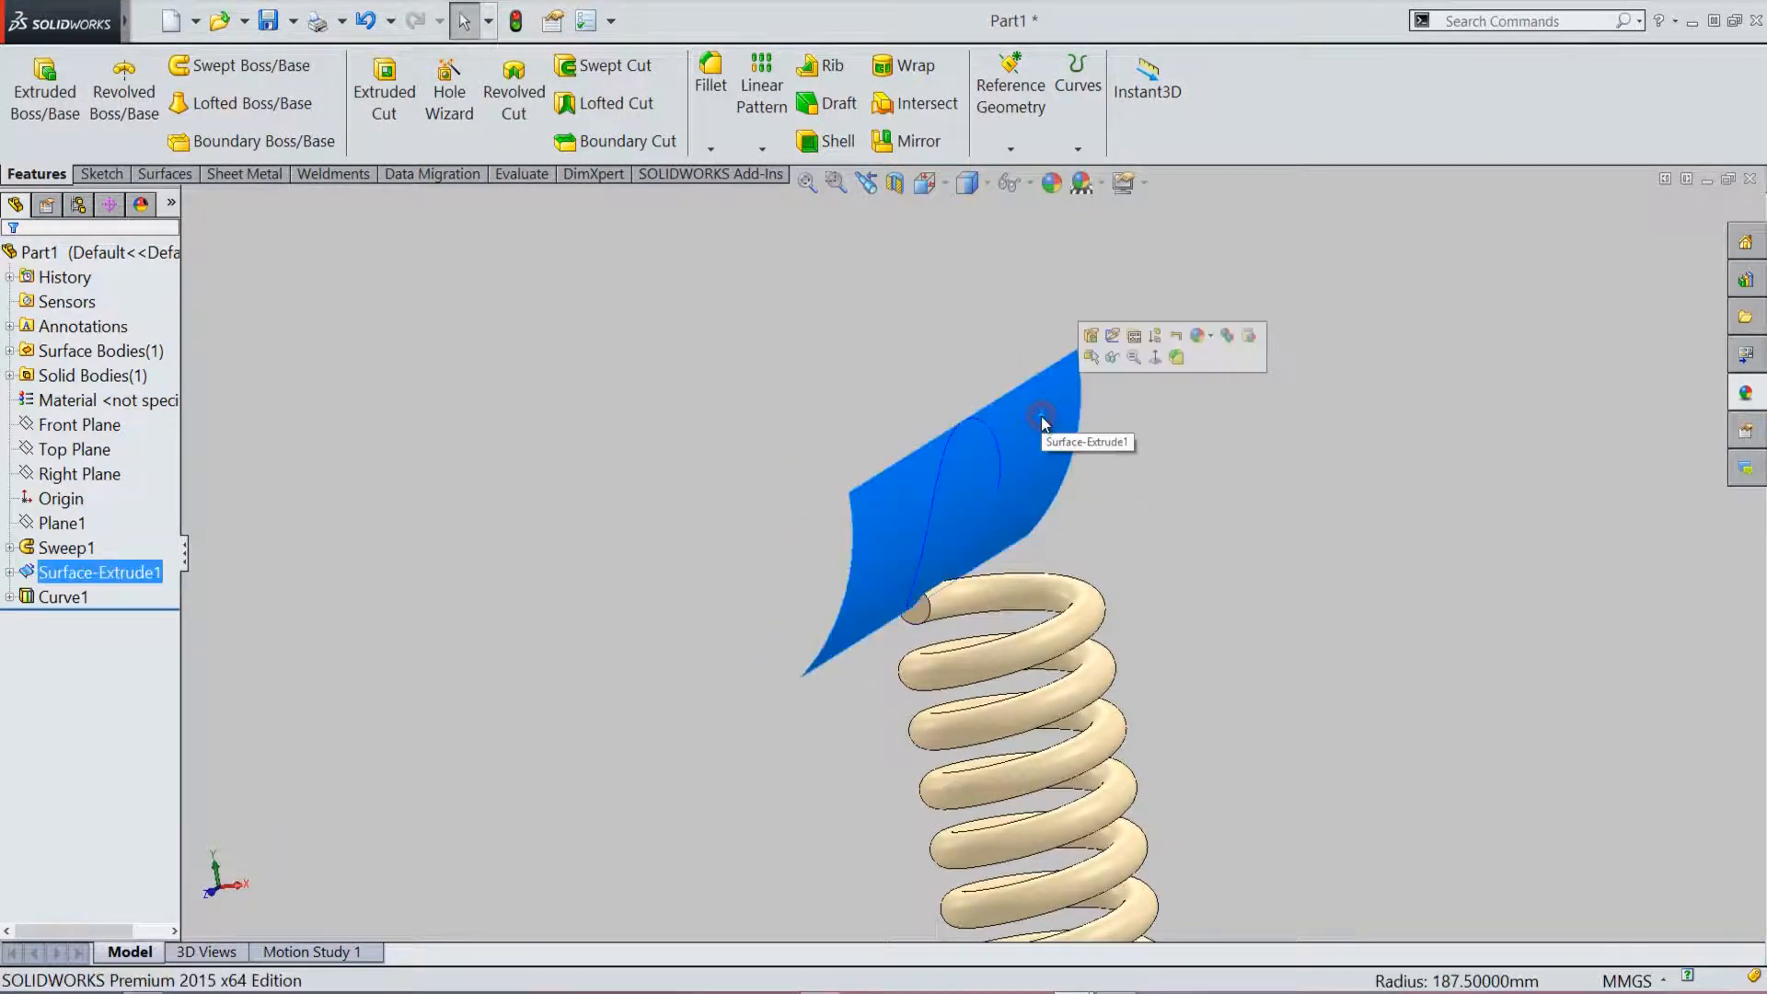
left_click(1109, 361)
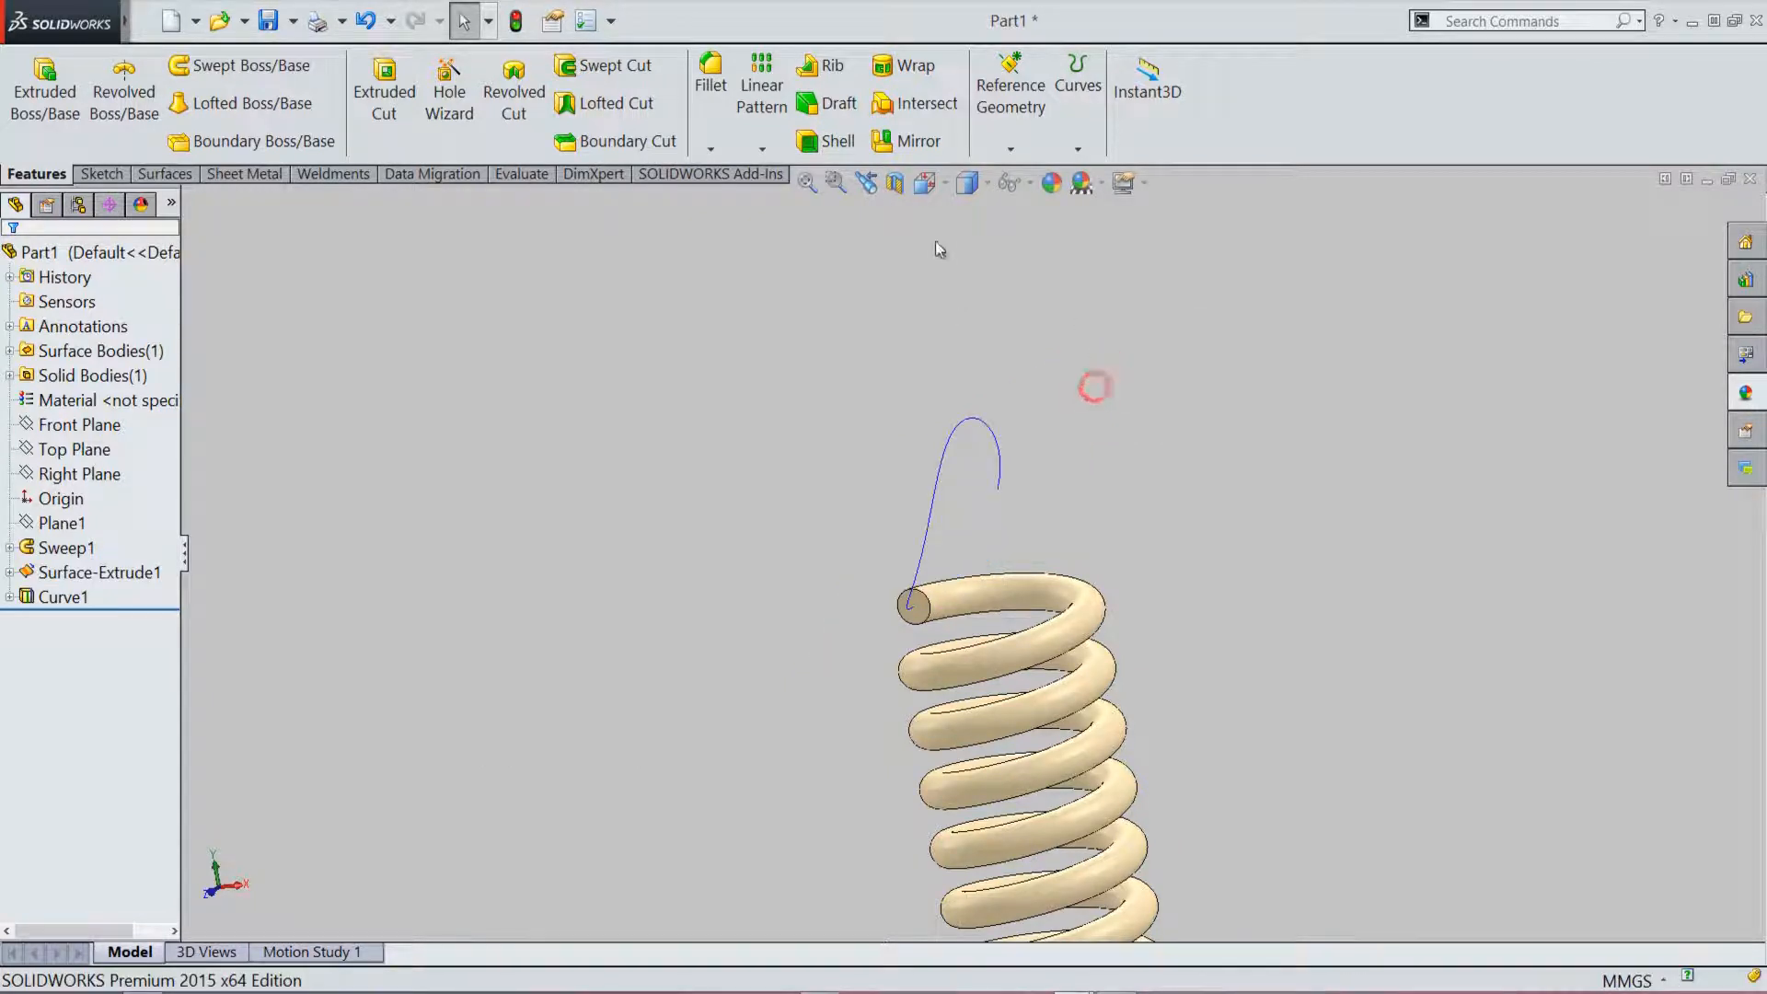
Step: Open a new sketch on the flat circular end face of the spring's upper wire end
left_click(925, 183)
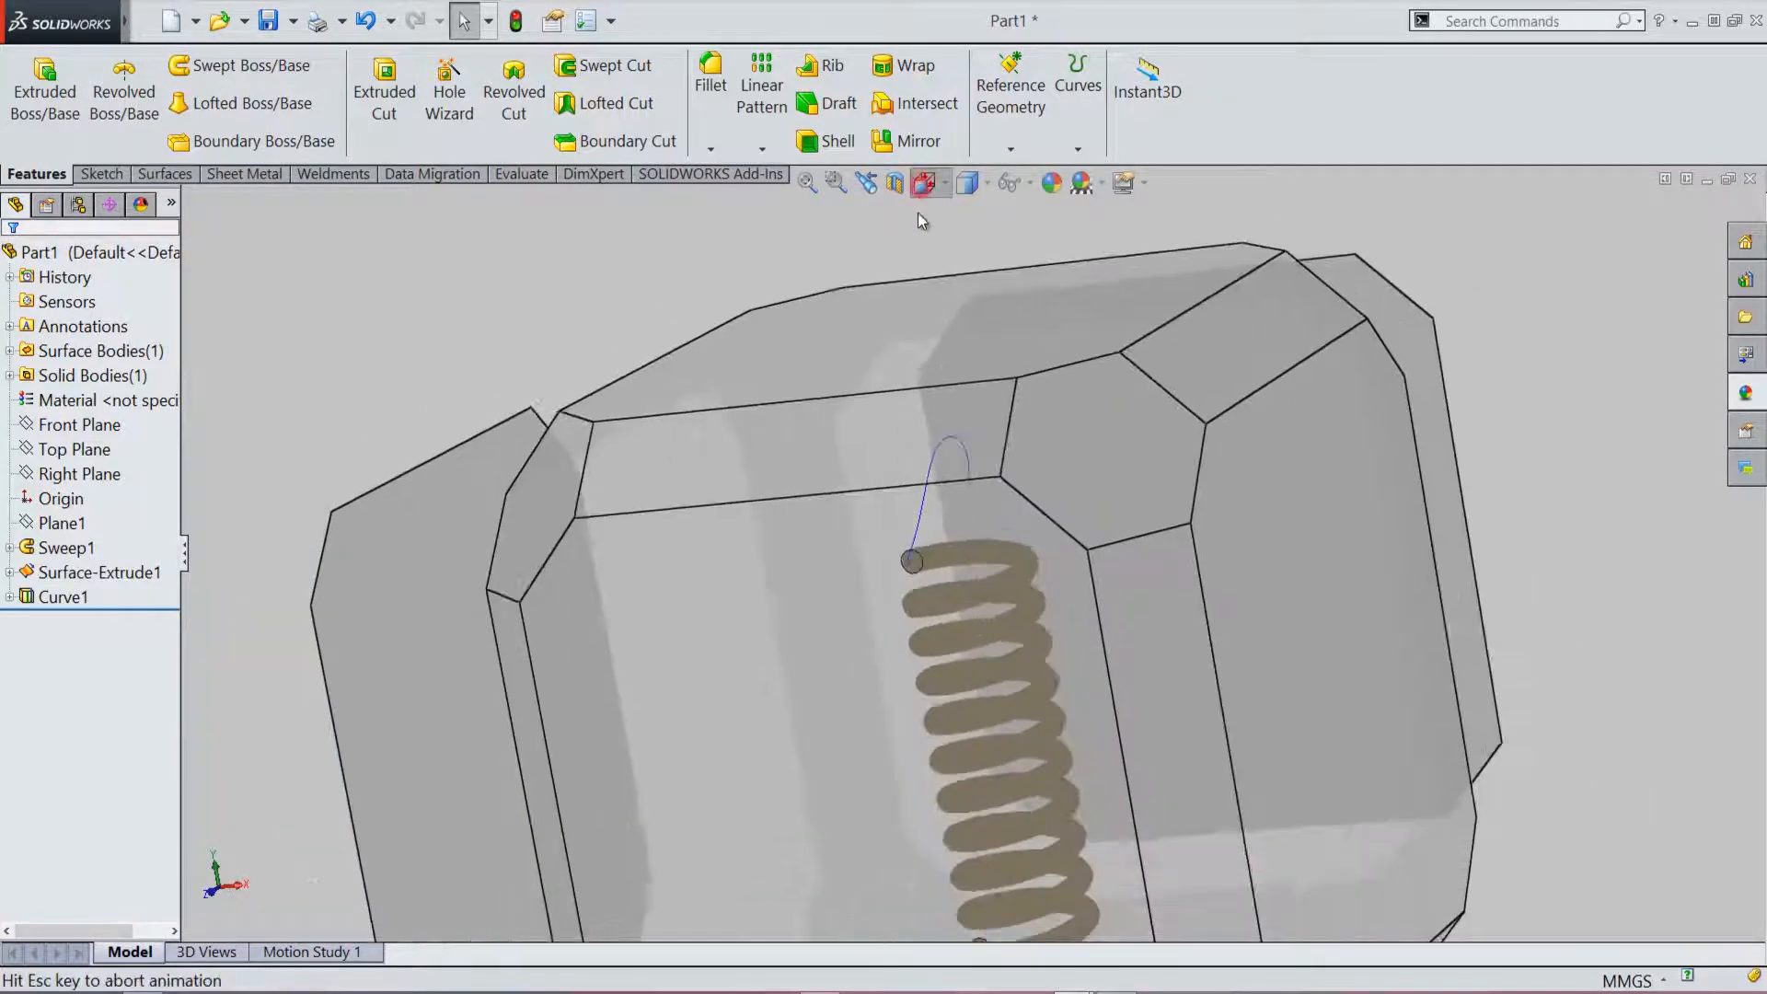
left_click(867, 533)
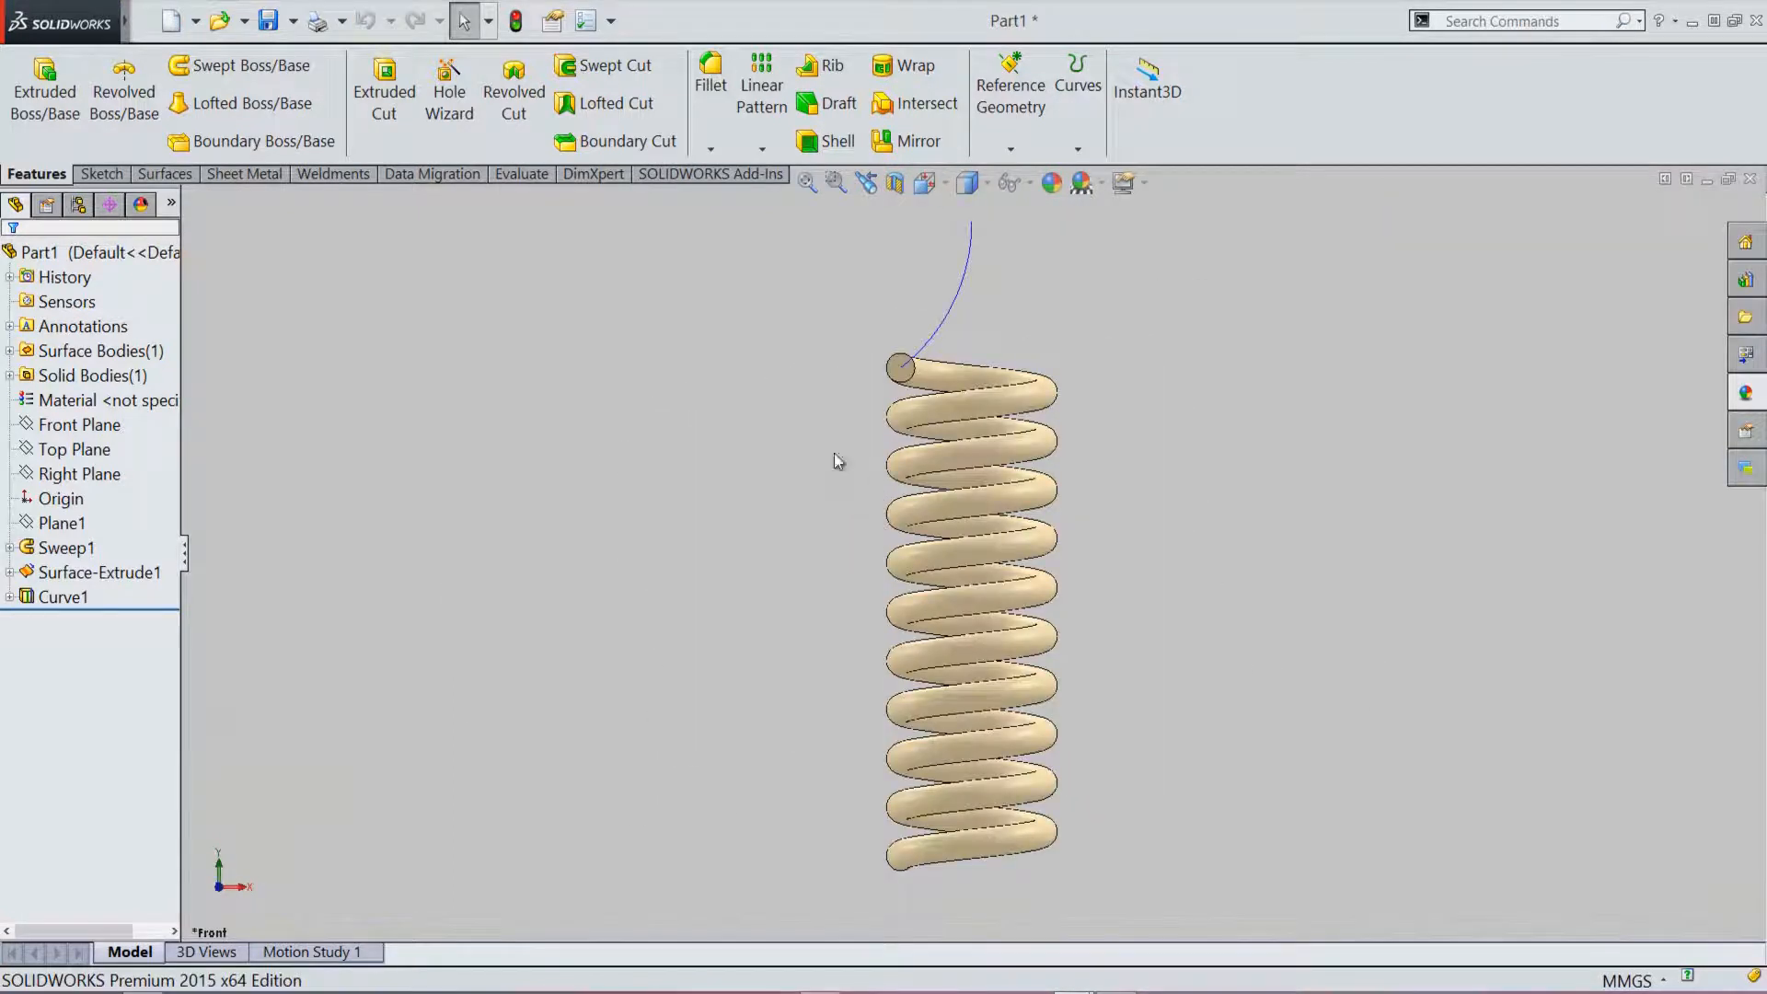
left_click(925, 183)
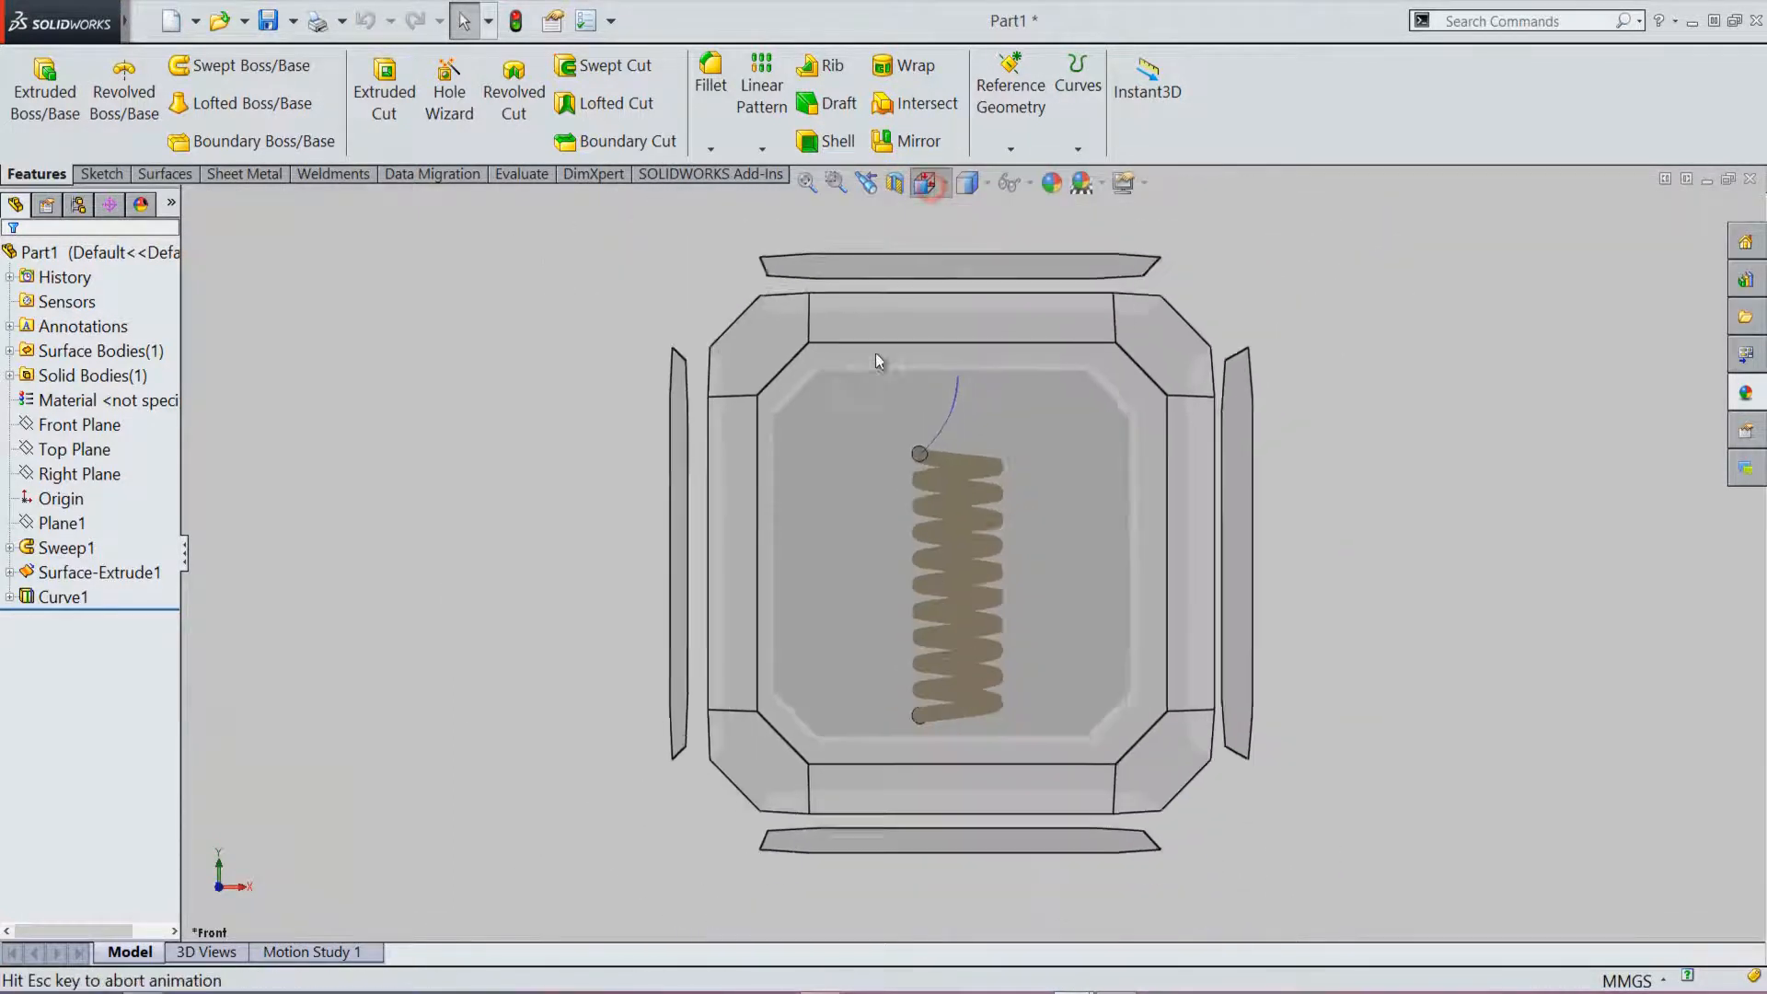
left_click(804, 376)
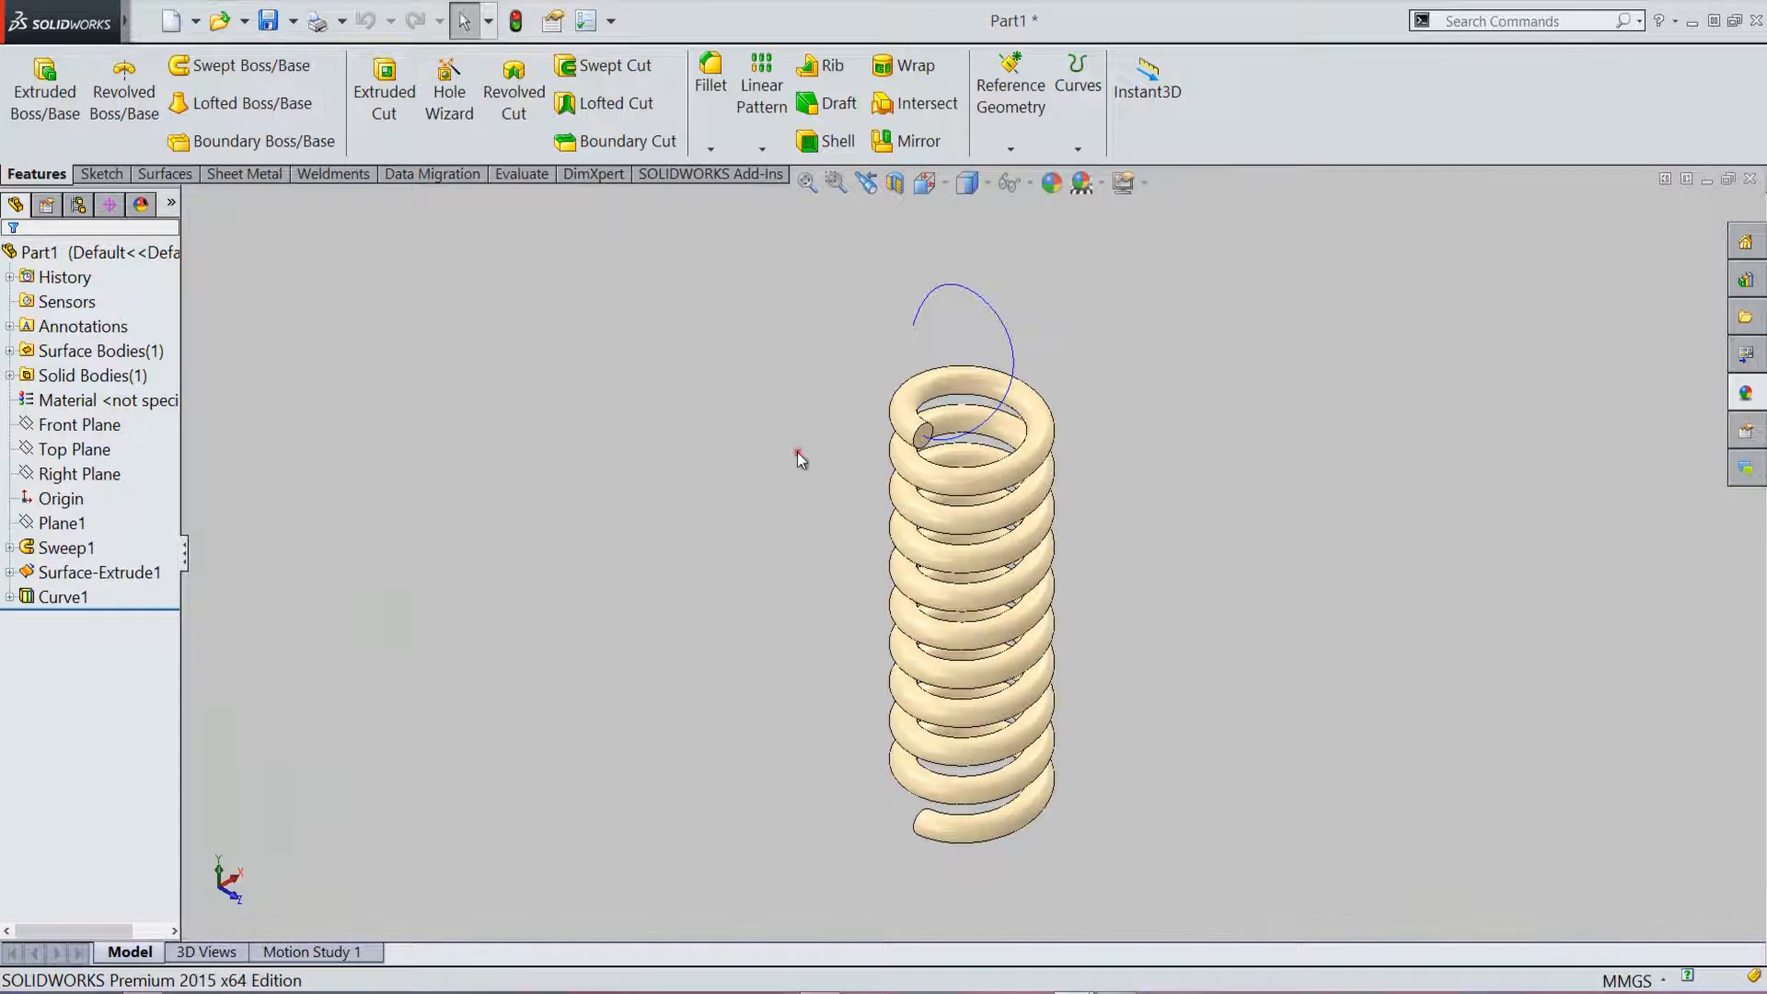
left_click(784, 520)
scroll(948, 438, "down", 5)
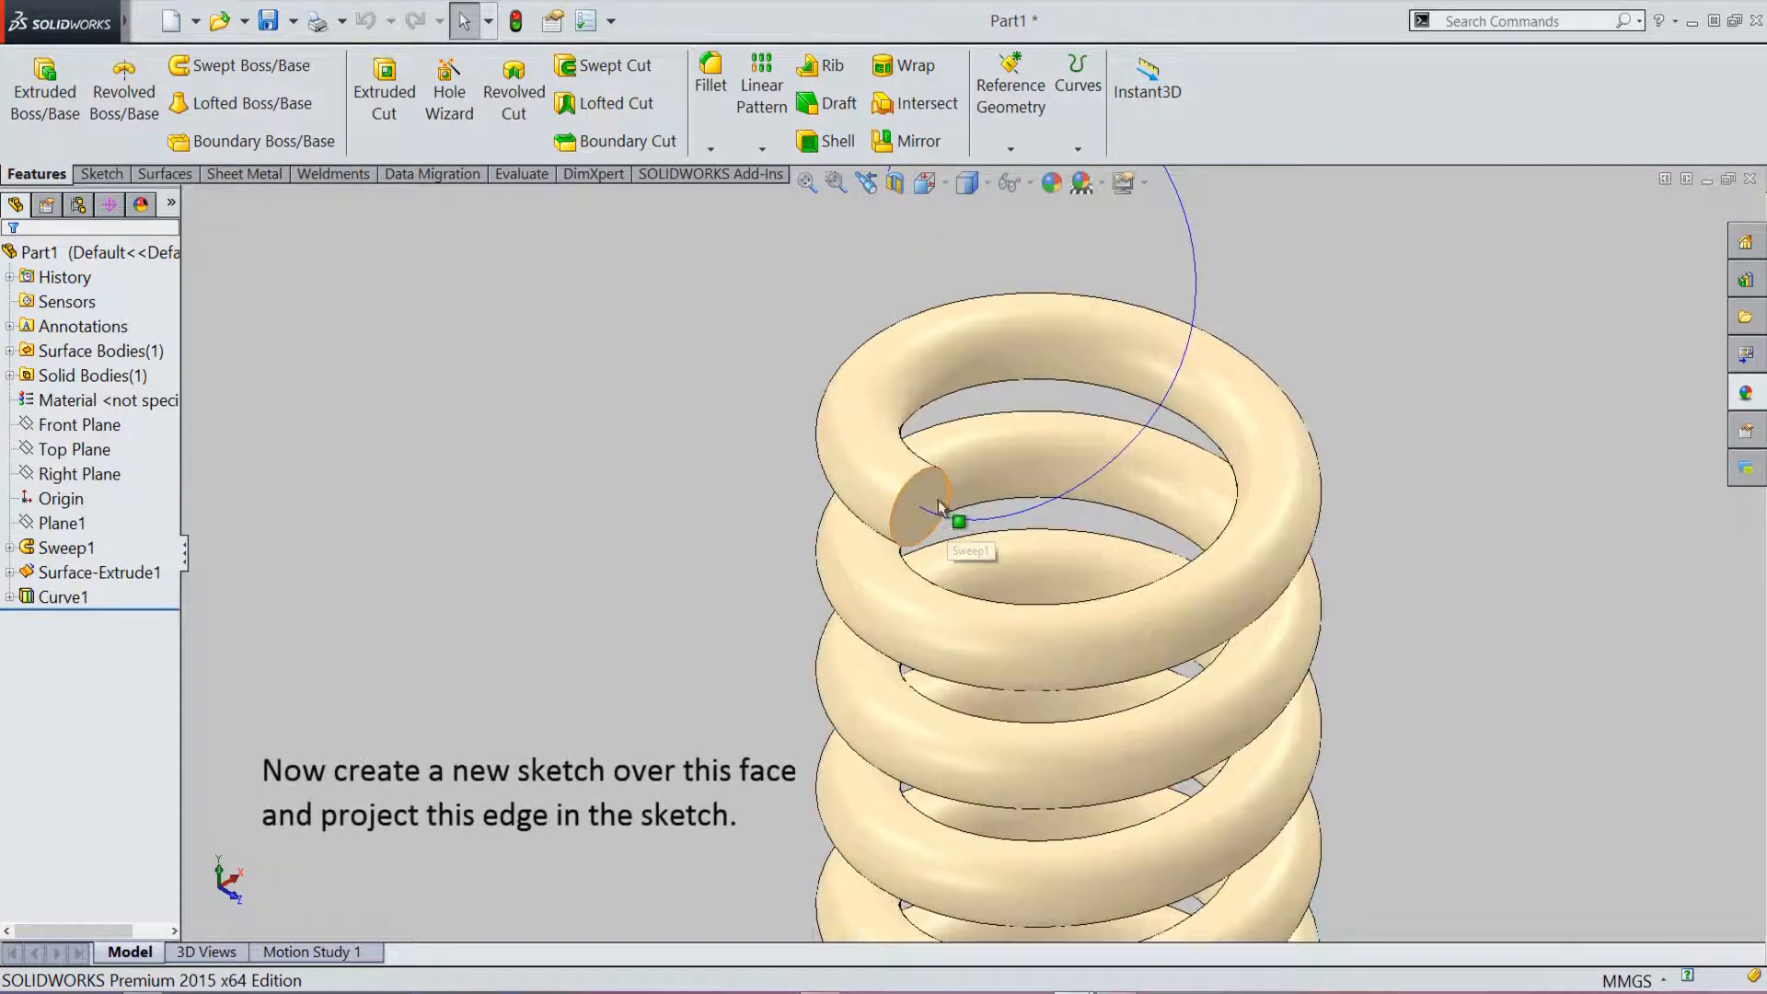
left_click(931, 497)
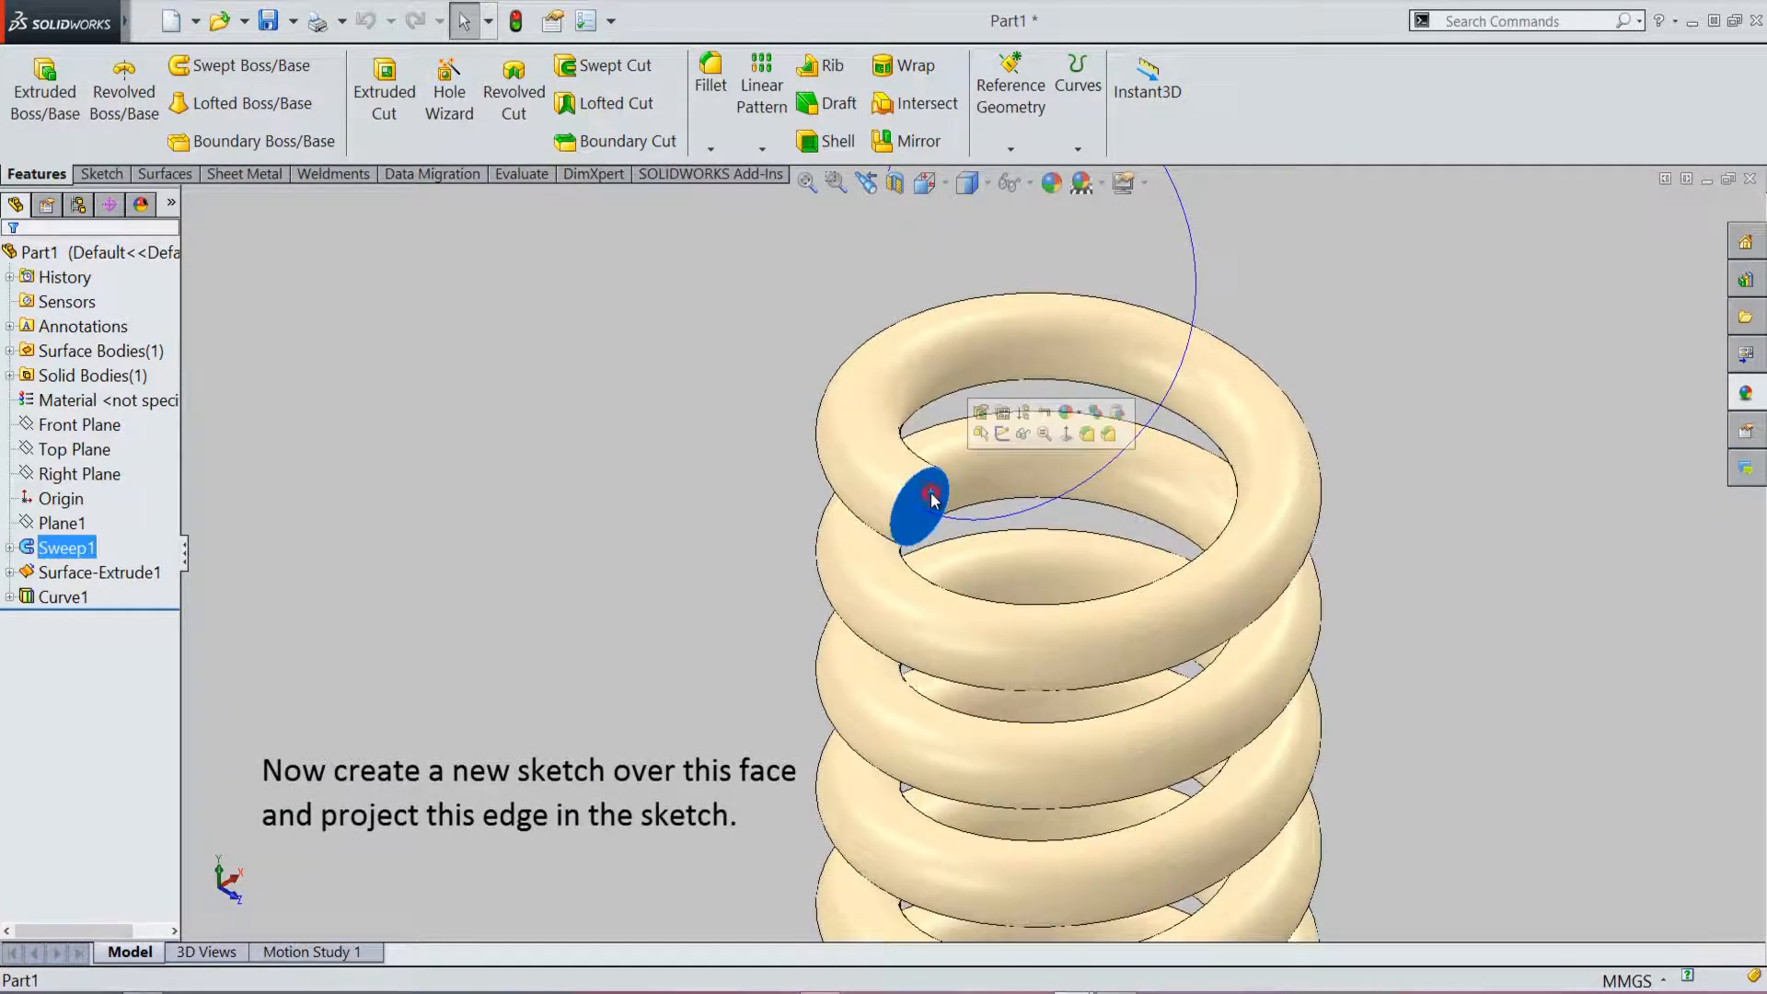
left_click(1002, 436)
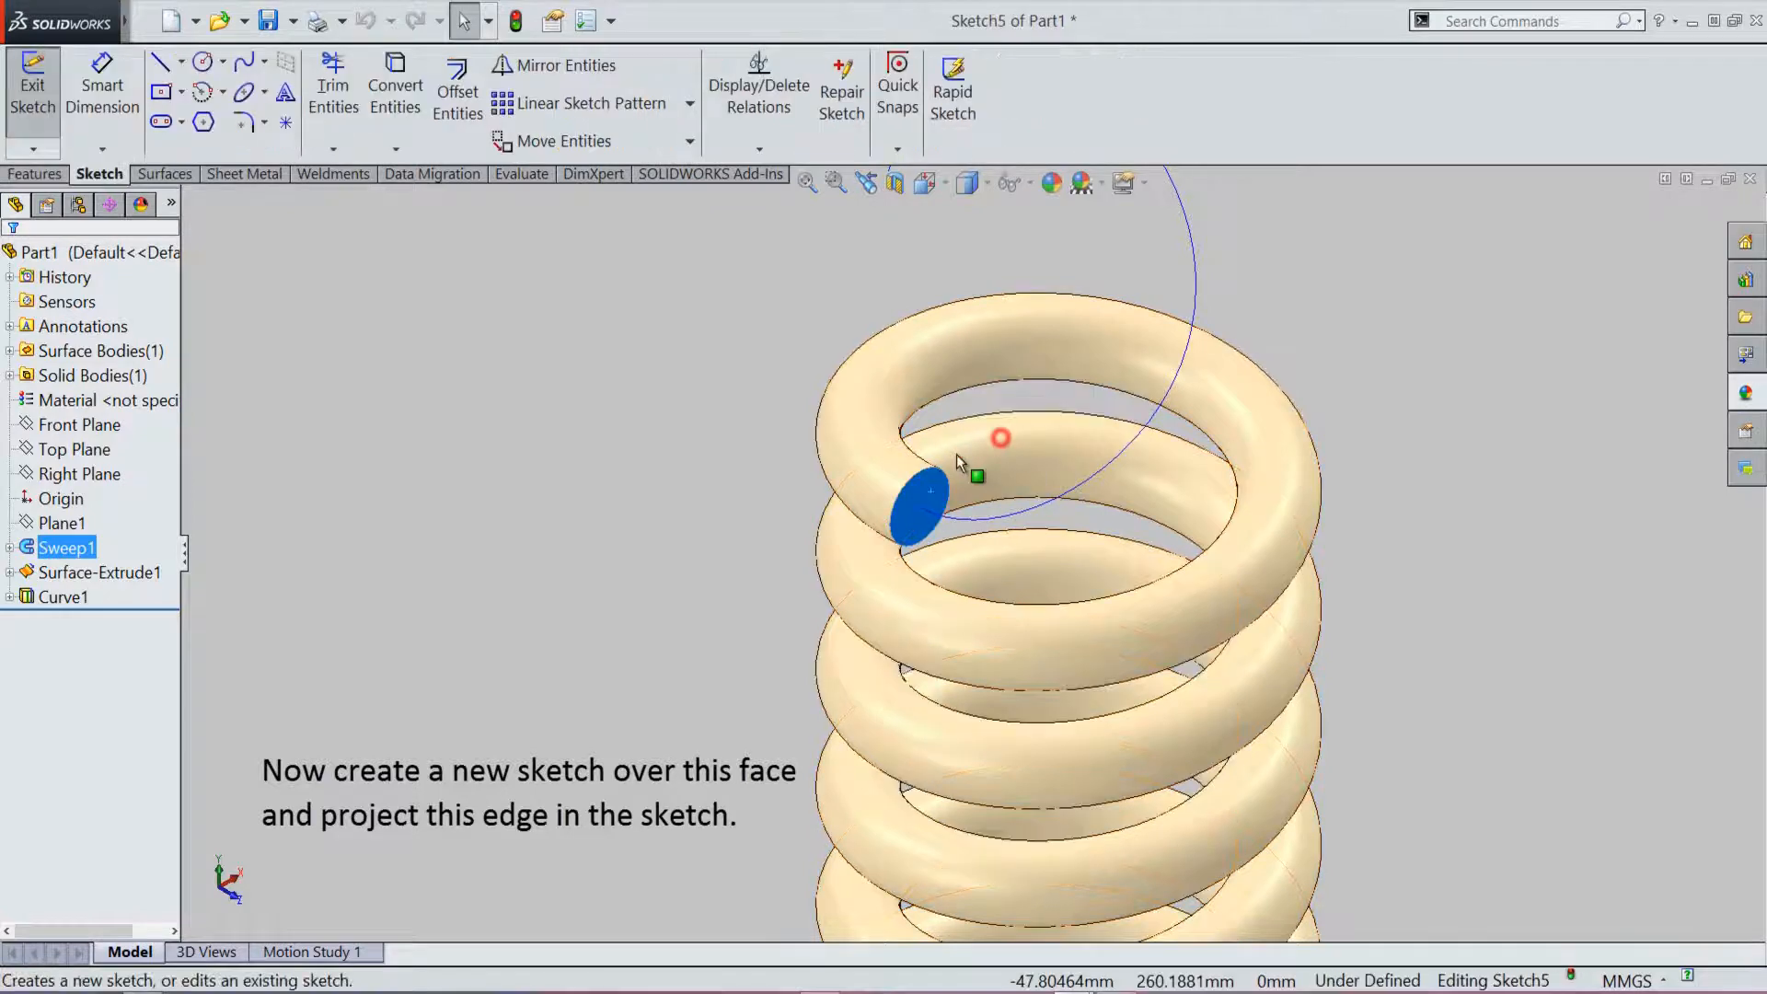
left_click(654, 414)
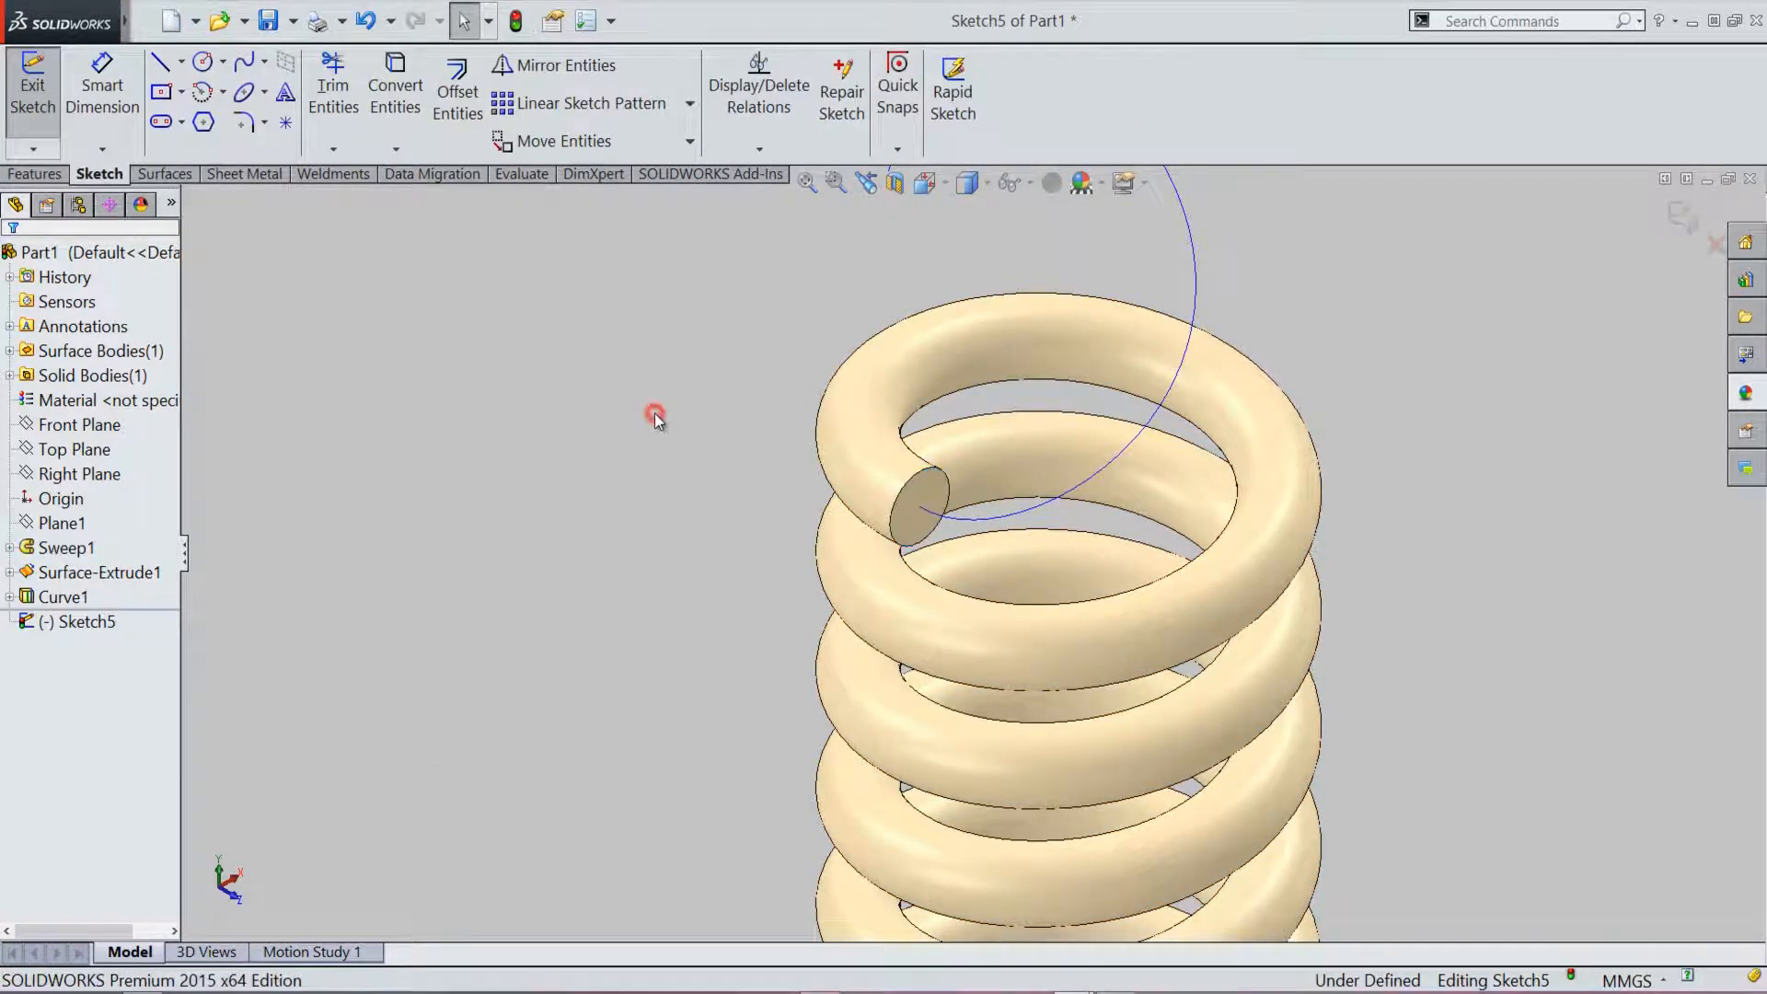
Step: Convert the circular edge of the wire's end face into a sketch circle and exit the sketch
left_click(401, 95)
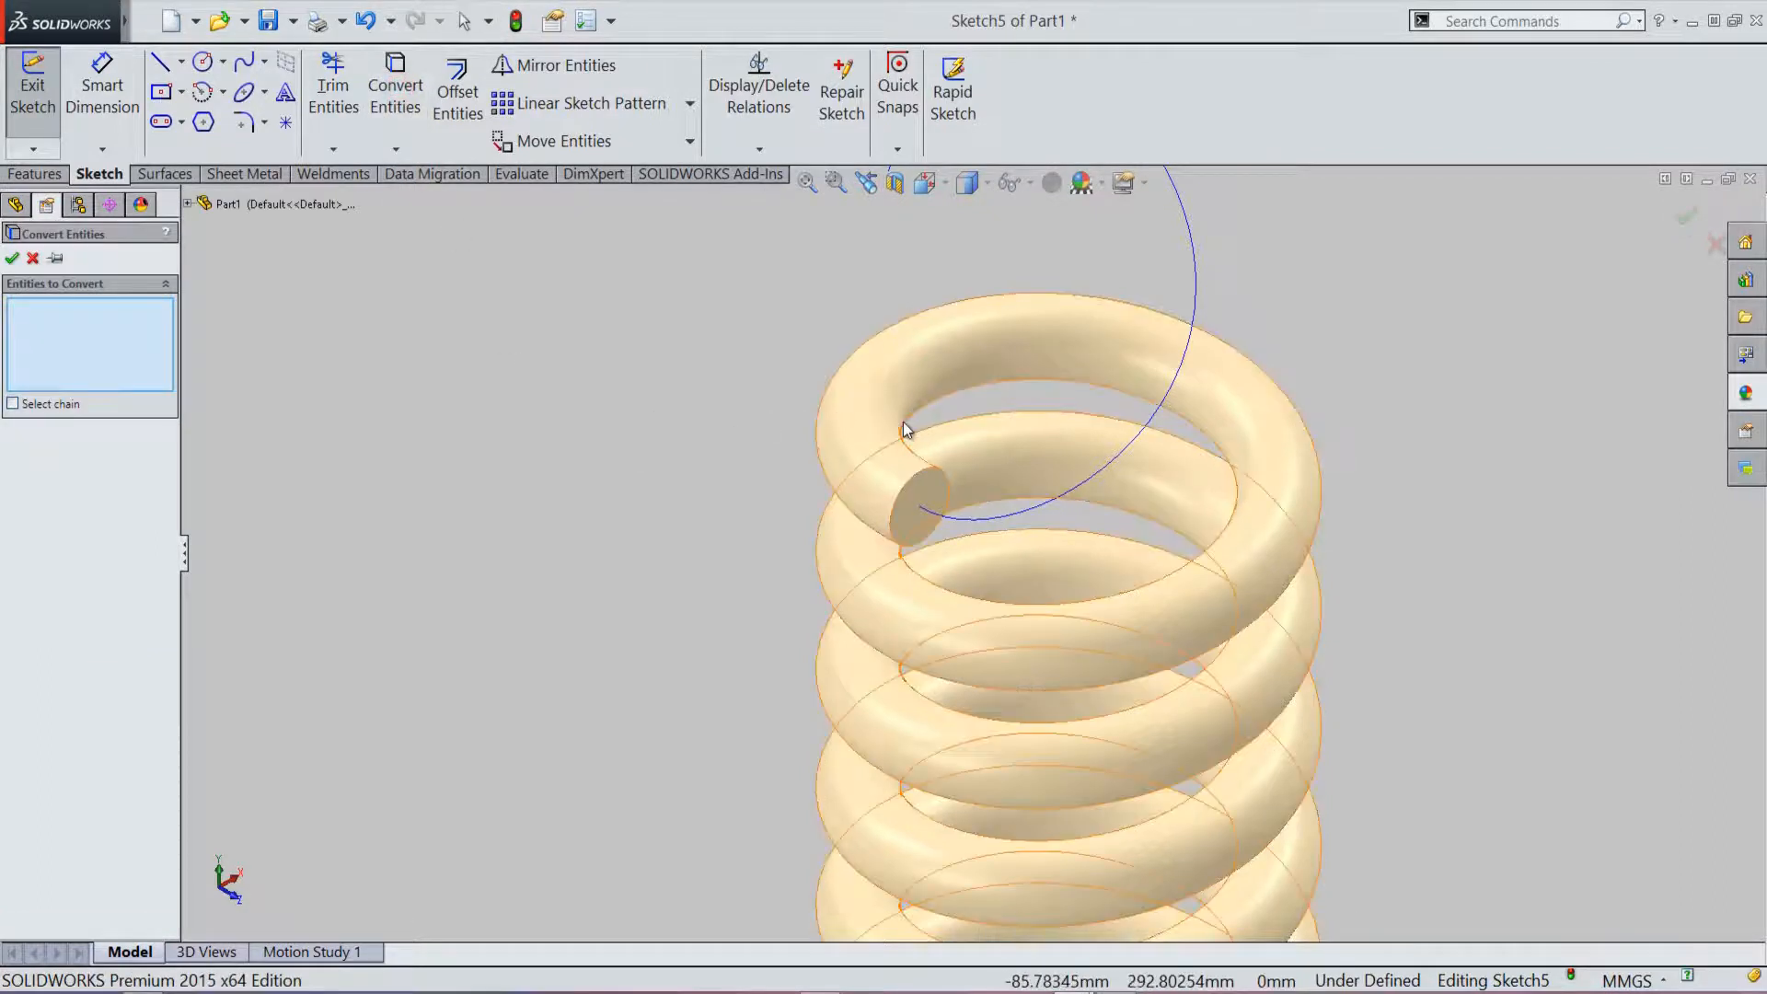
left_click(943, 474)
right_click(1412, 364)
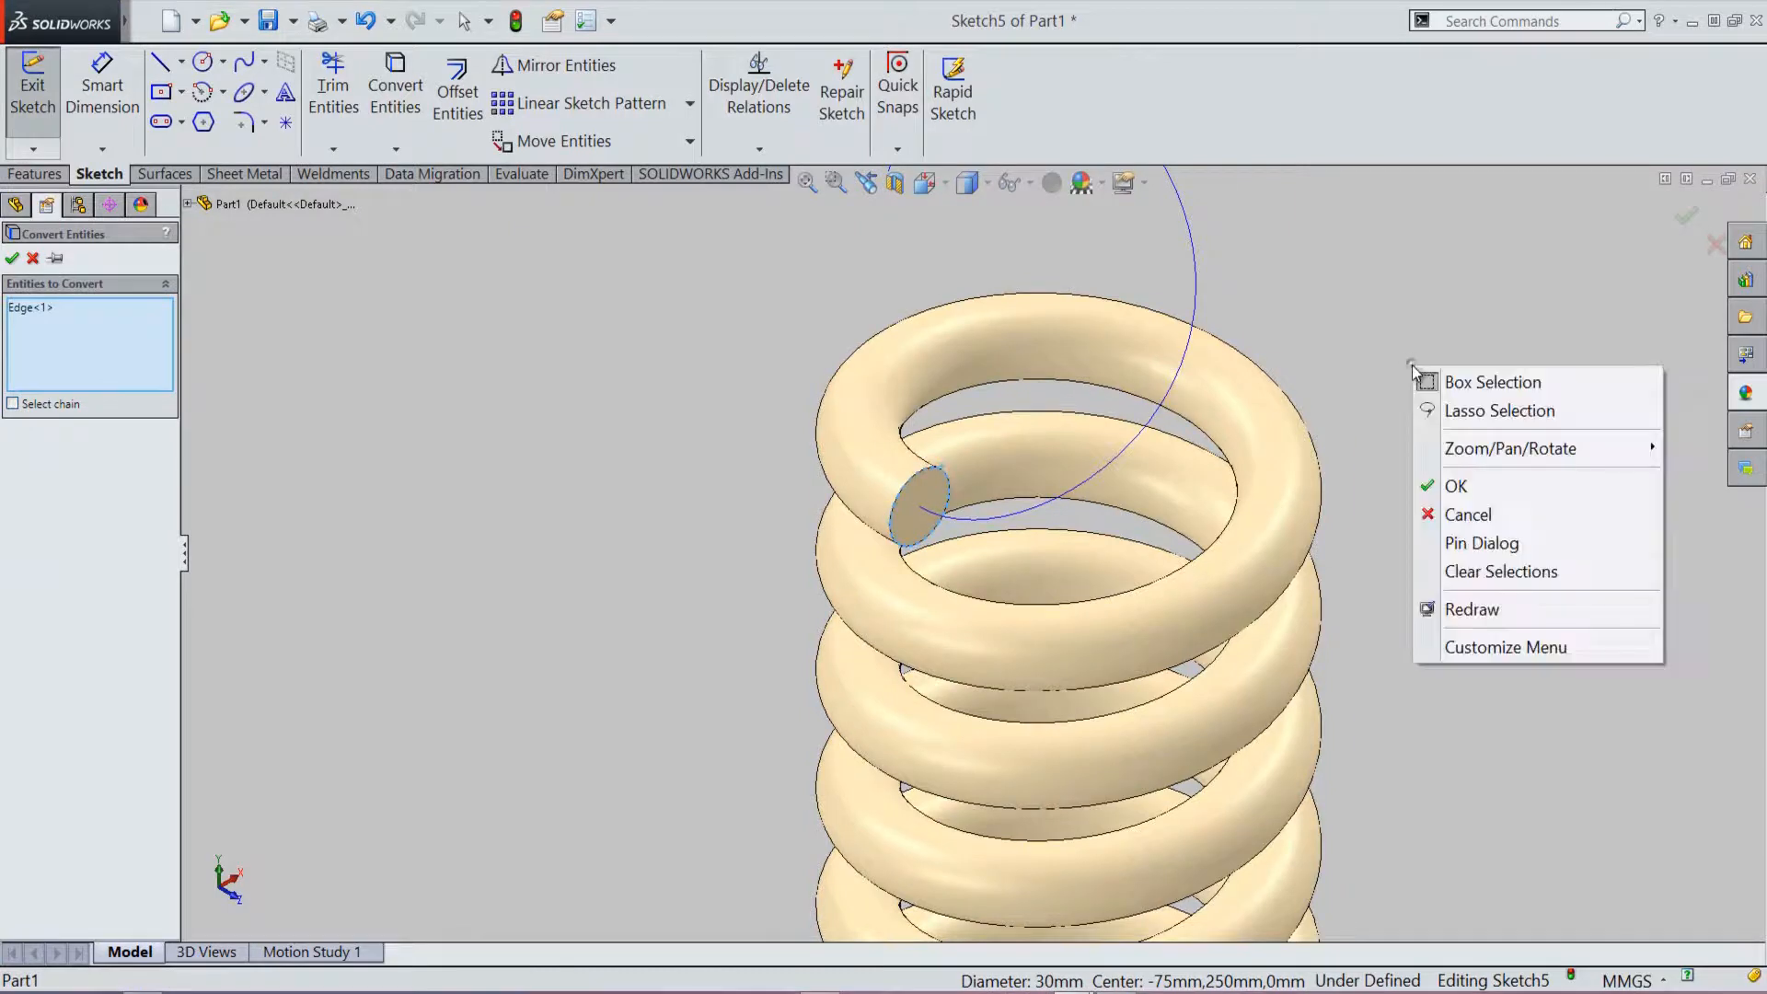
left_click(1462, 488)
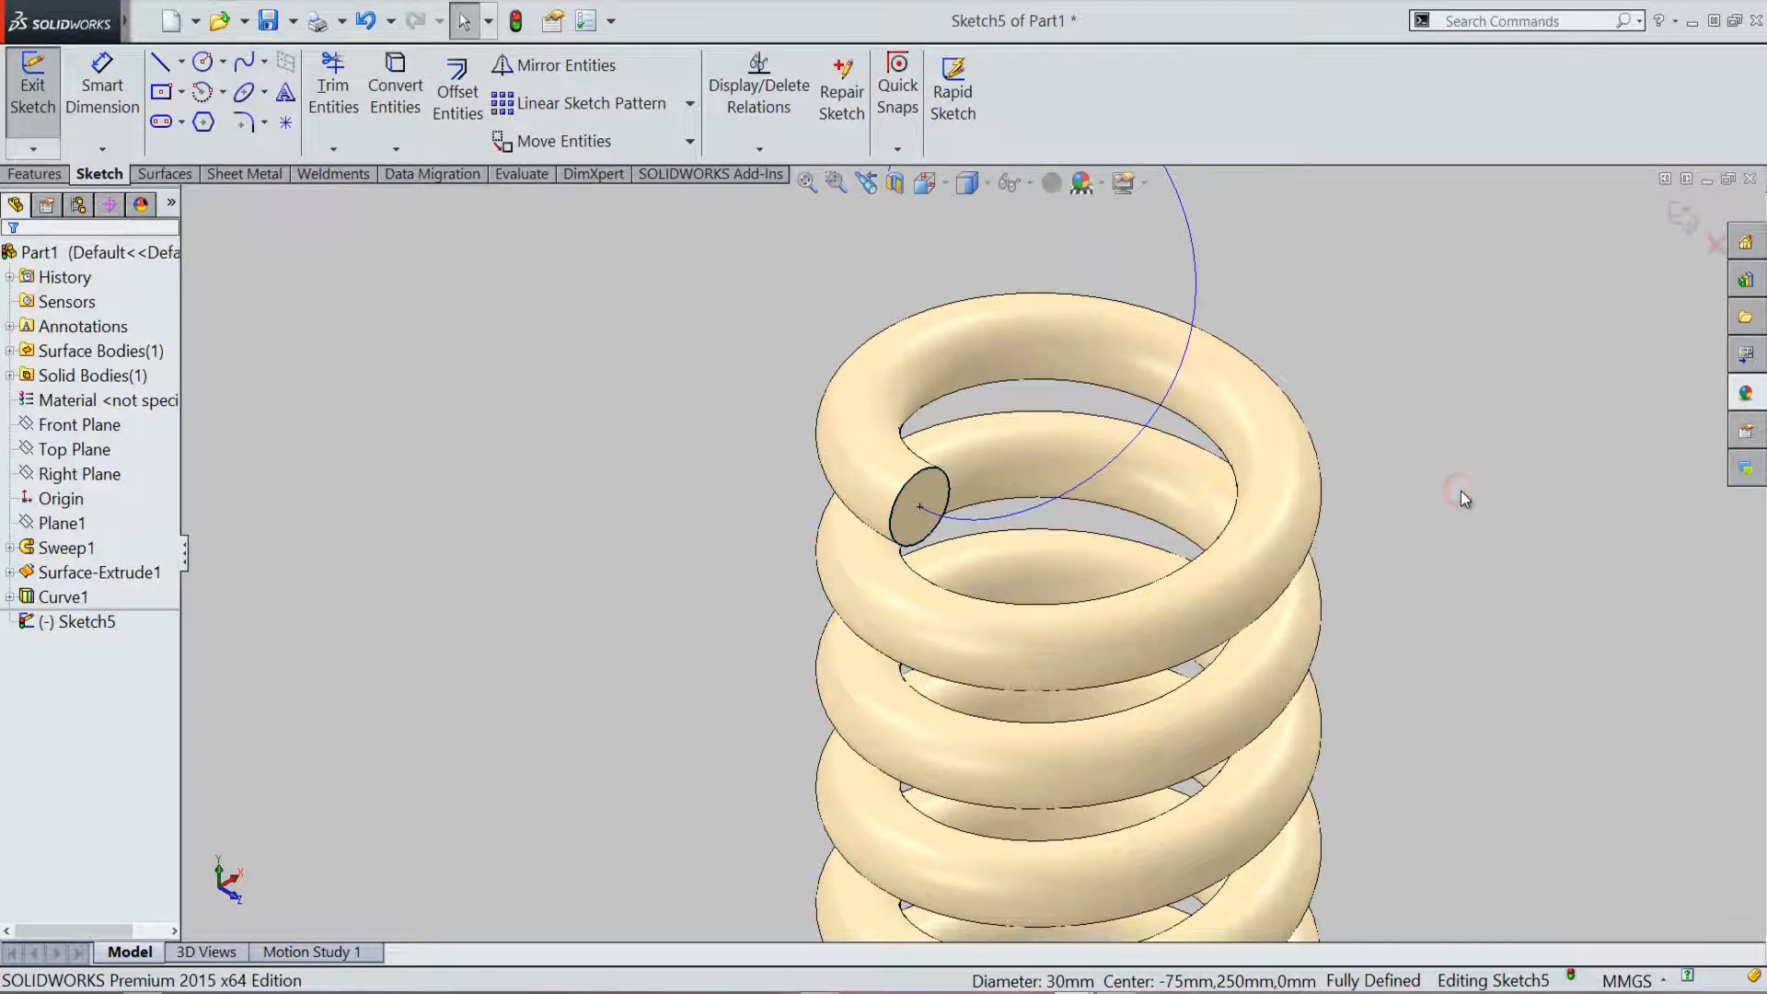
left_click(1680, 218)
scroll(983, 649, "up", 5)
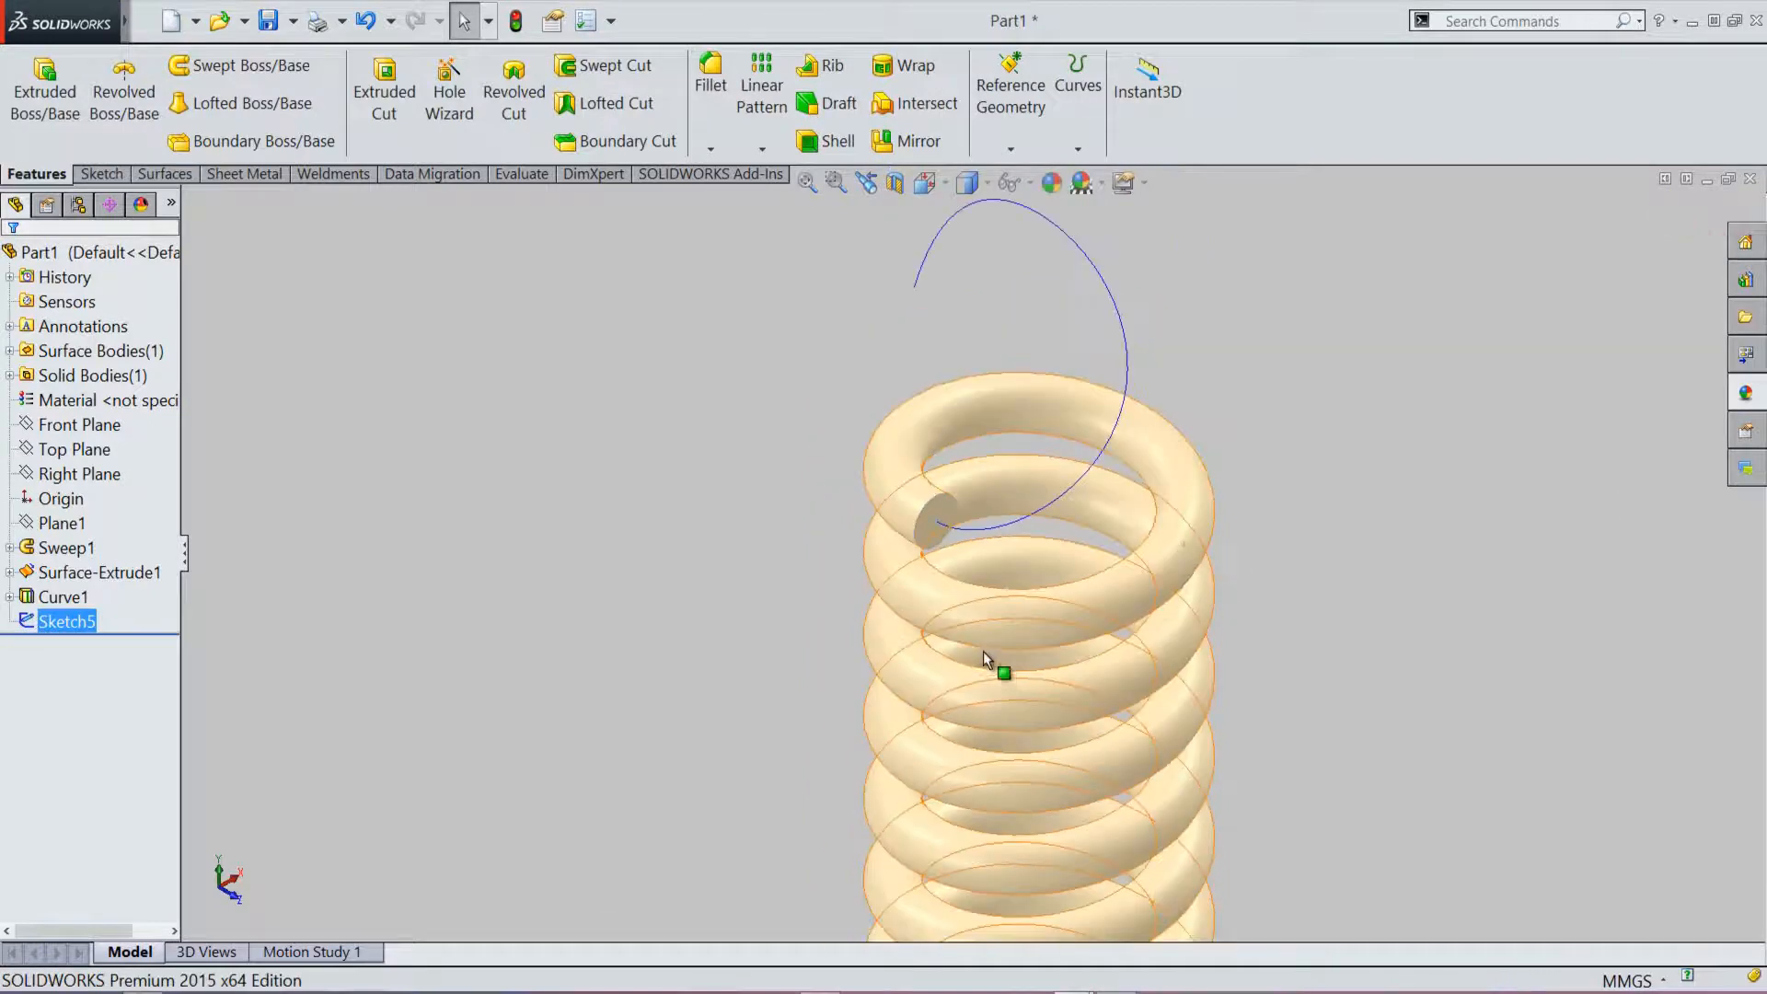
left_click(1363, 467)
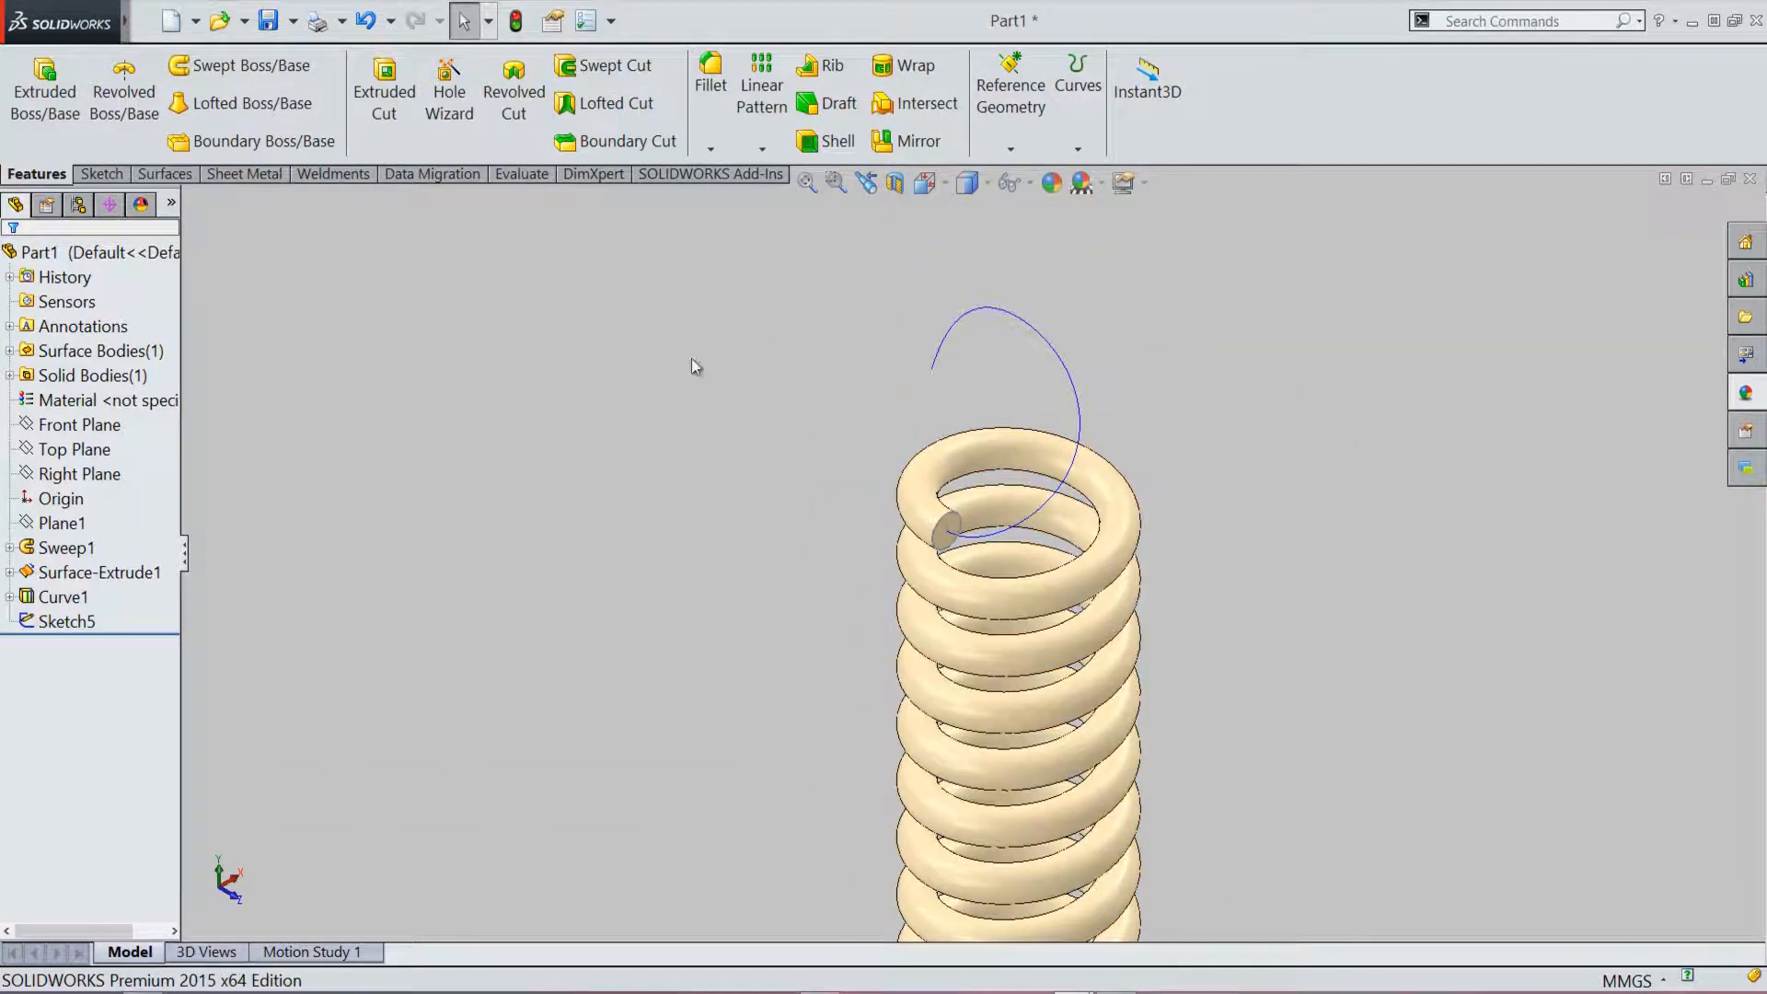
Step: Create a Swept Boss/Base with the converted circle as profile and the projected hook curve as path
left_click(304, 68)
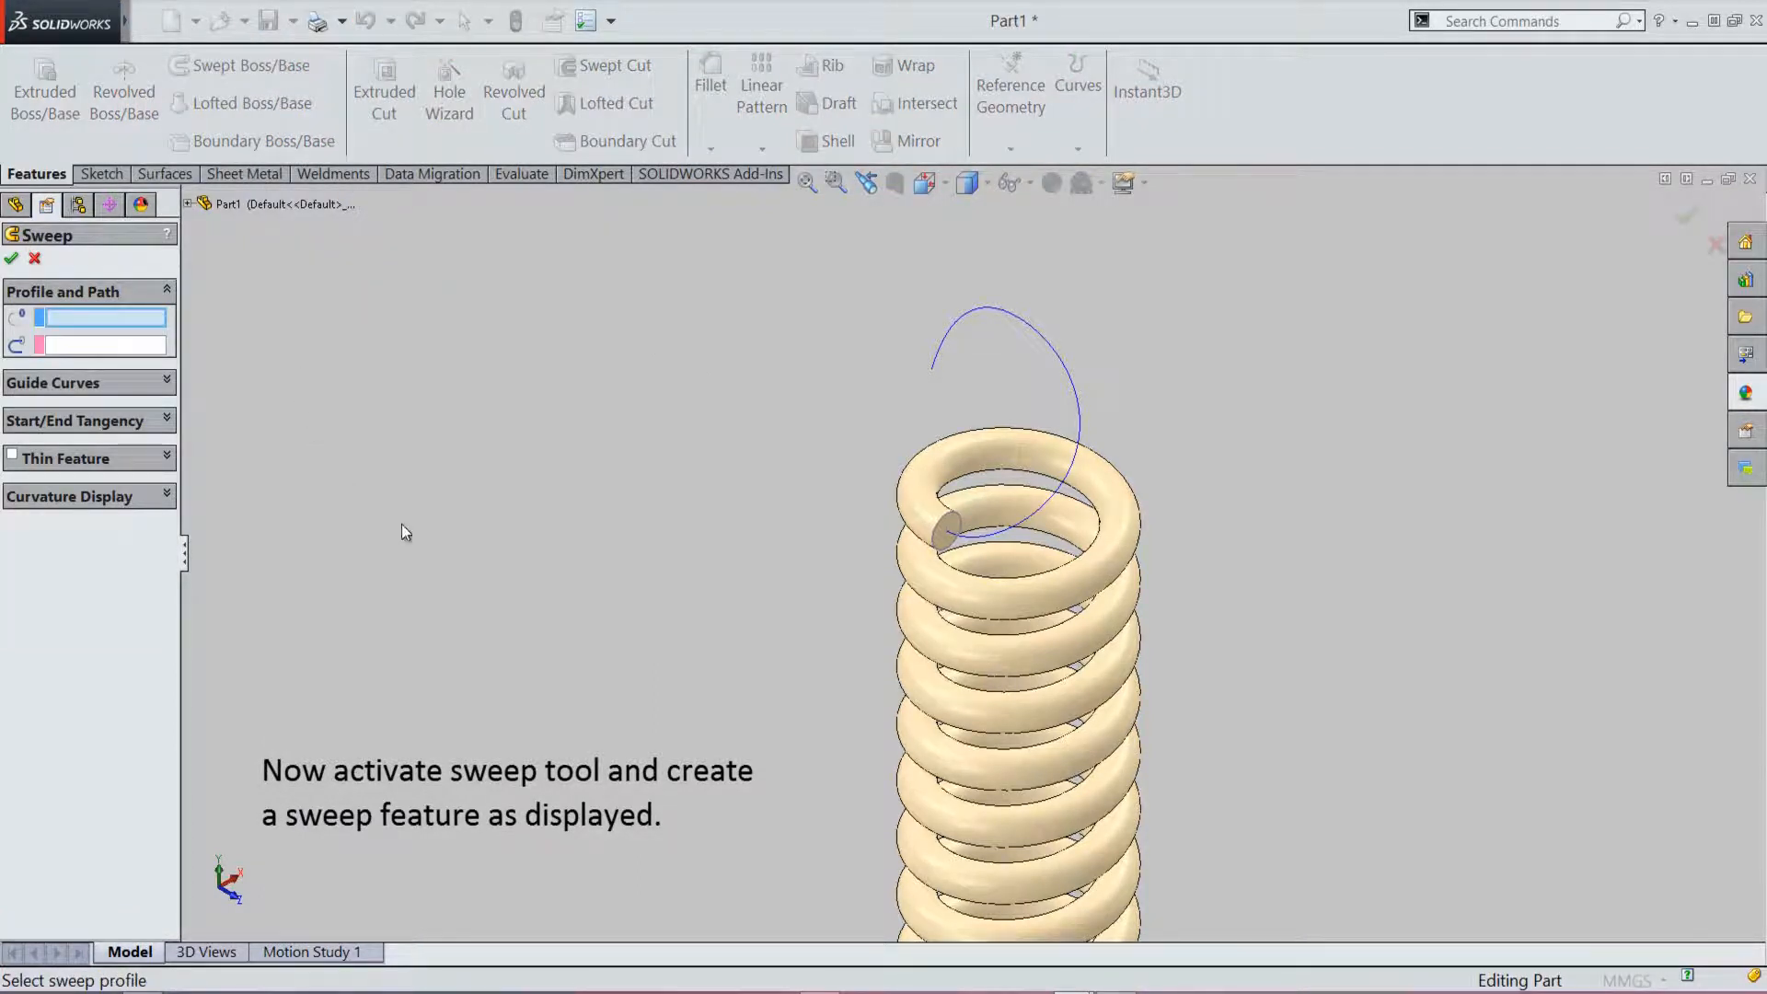
left_click(961, 522)
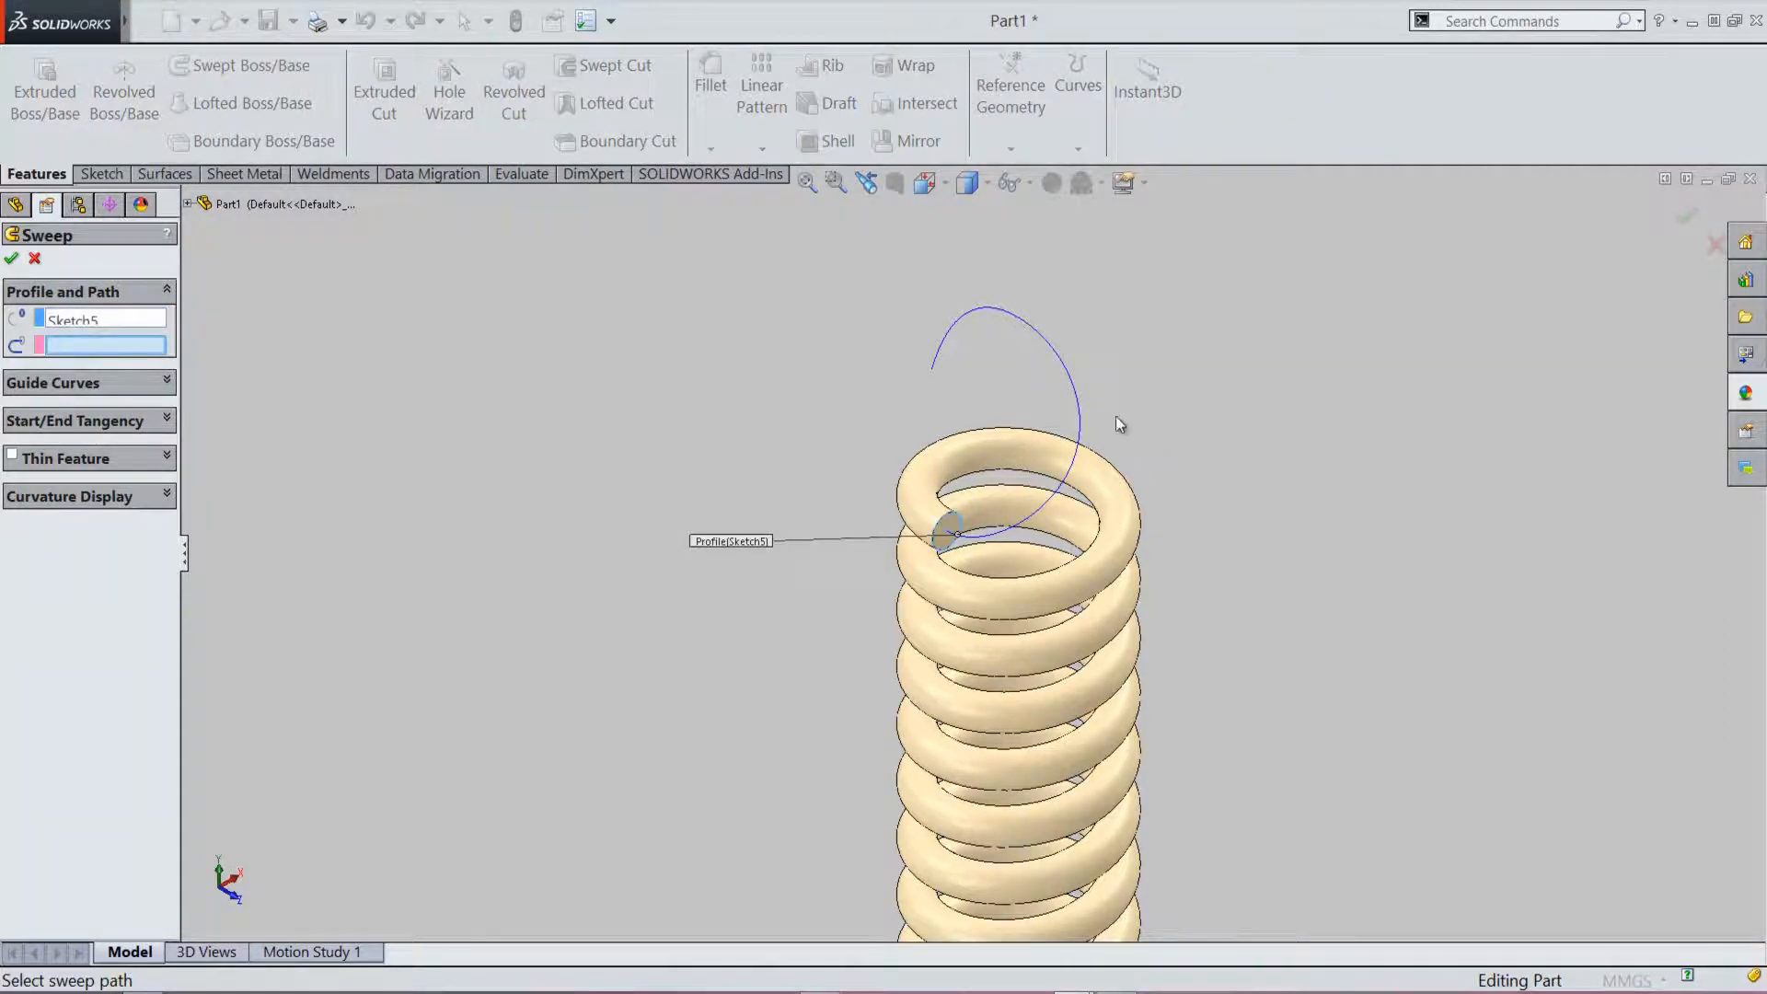
left_click(1076, 397)
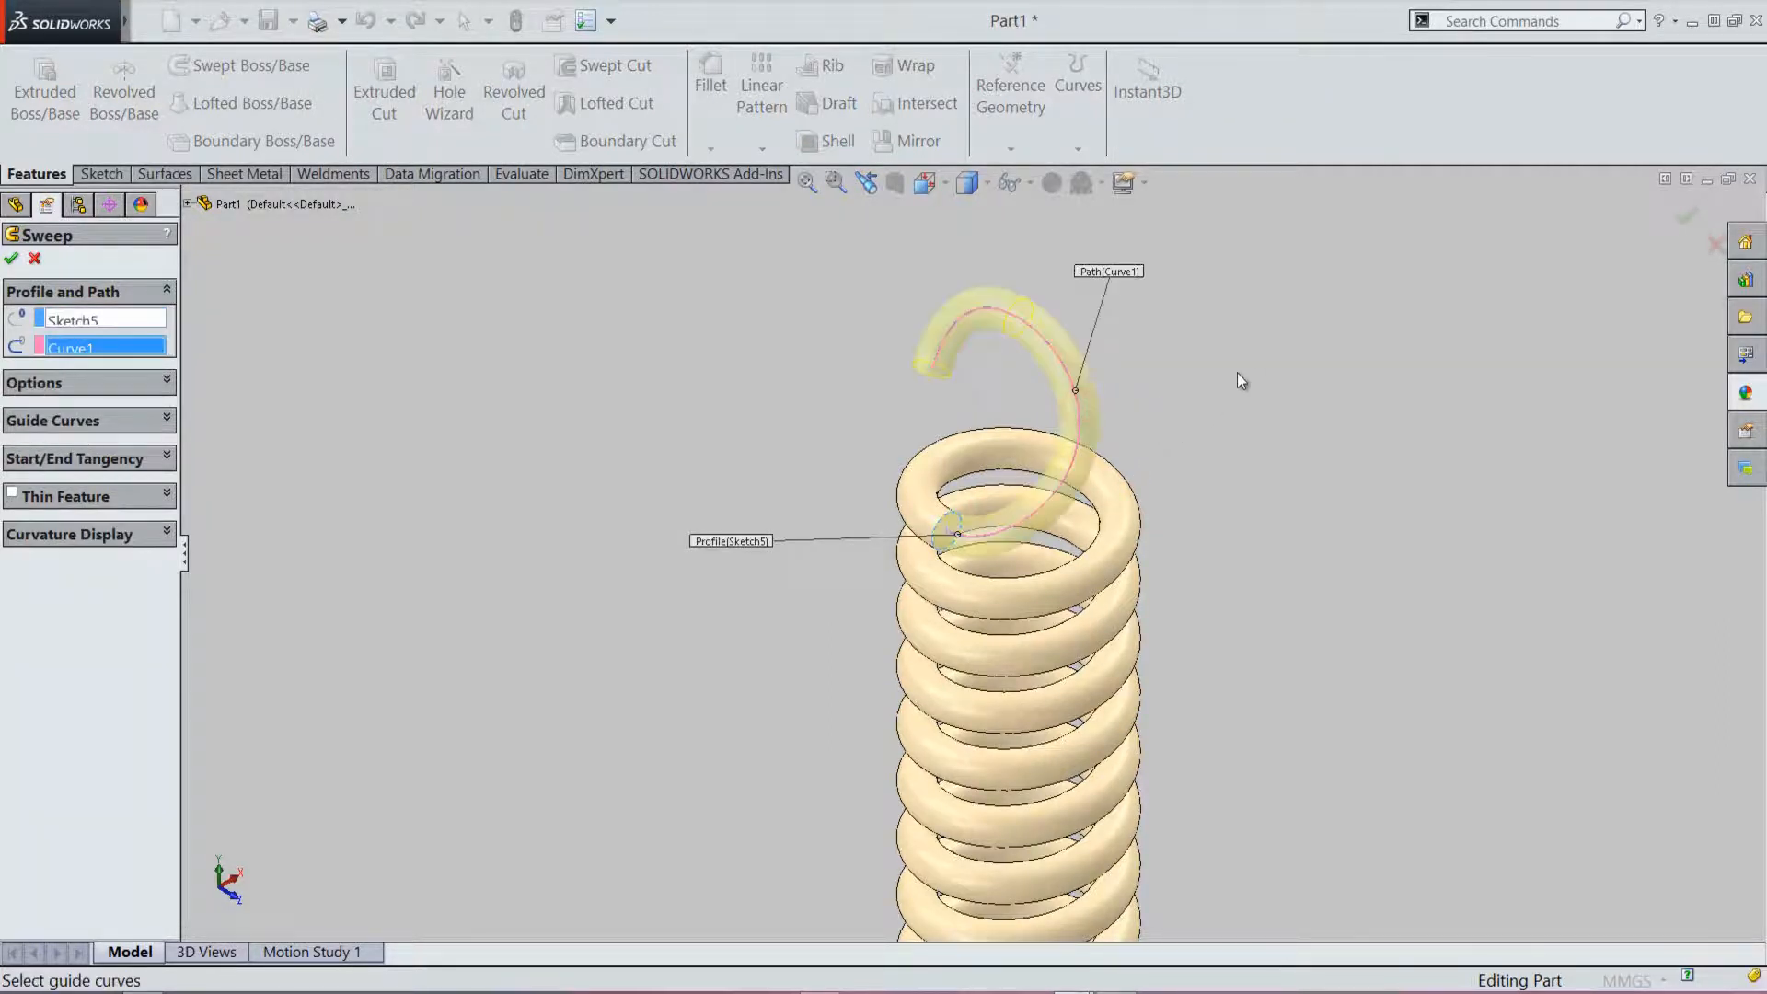
right_click(1283, 295)
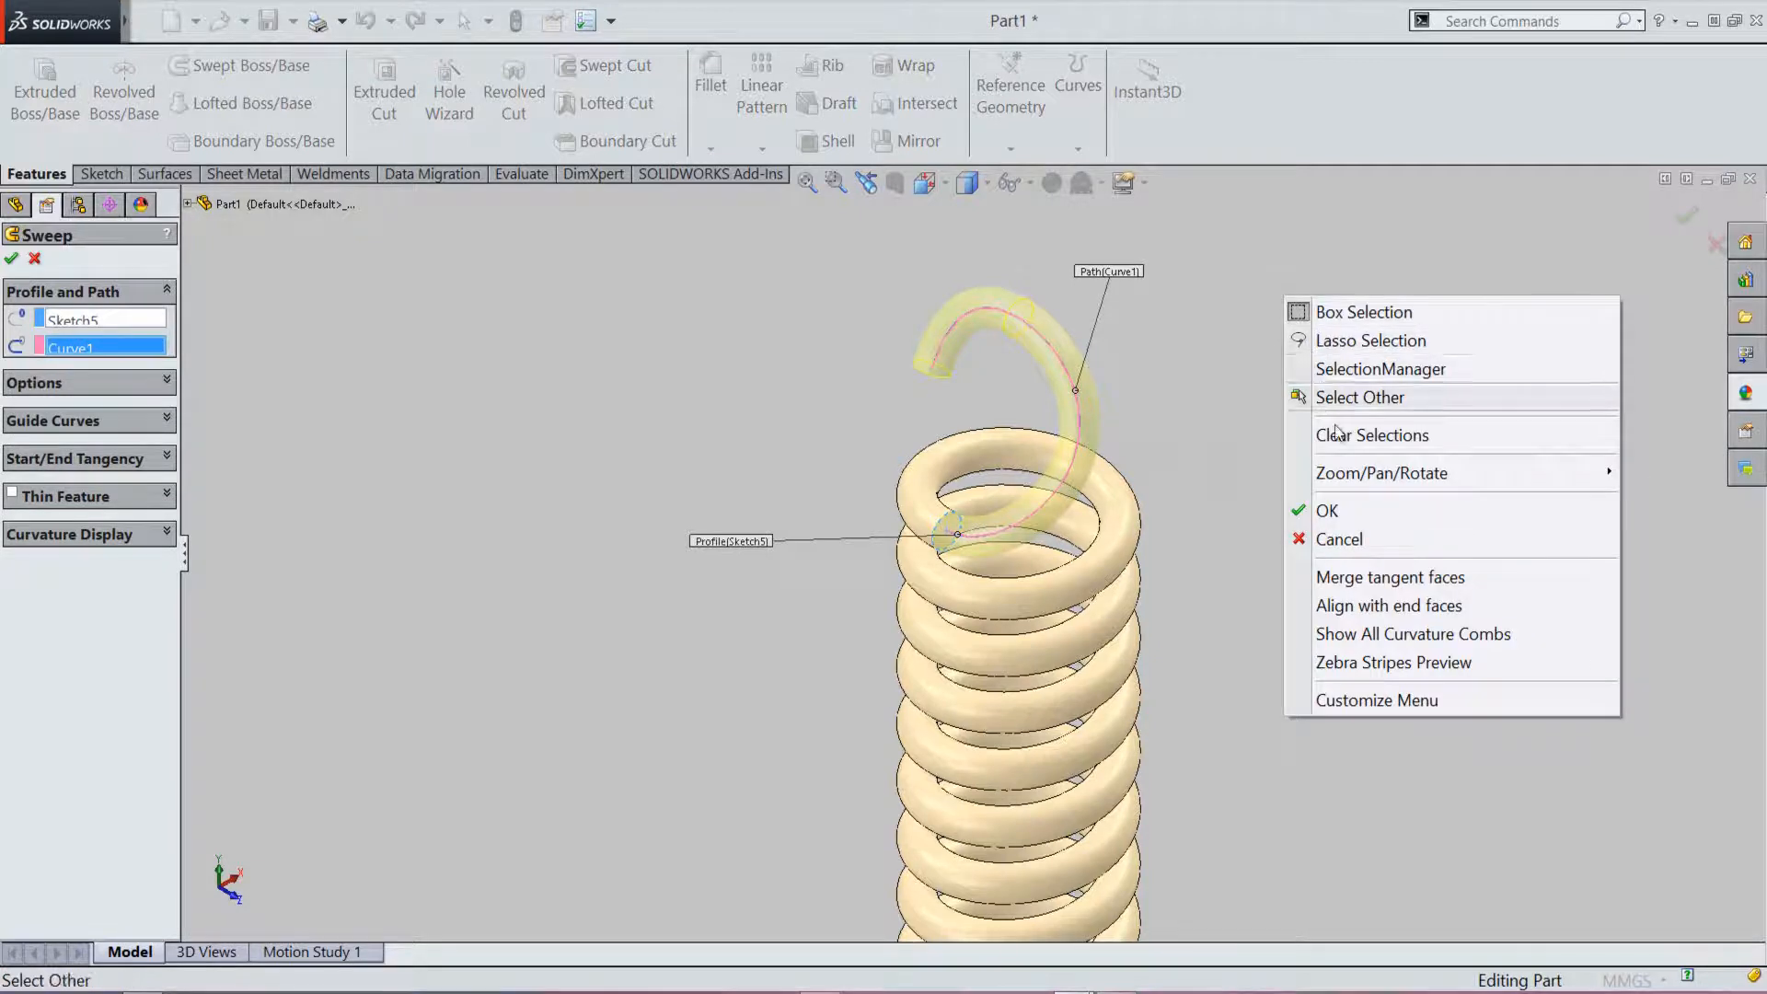
left_click(1392, 512)
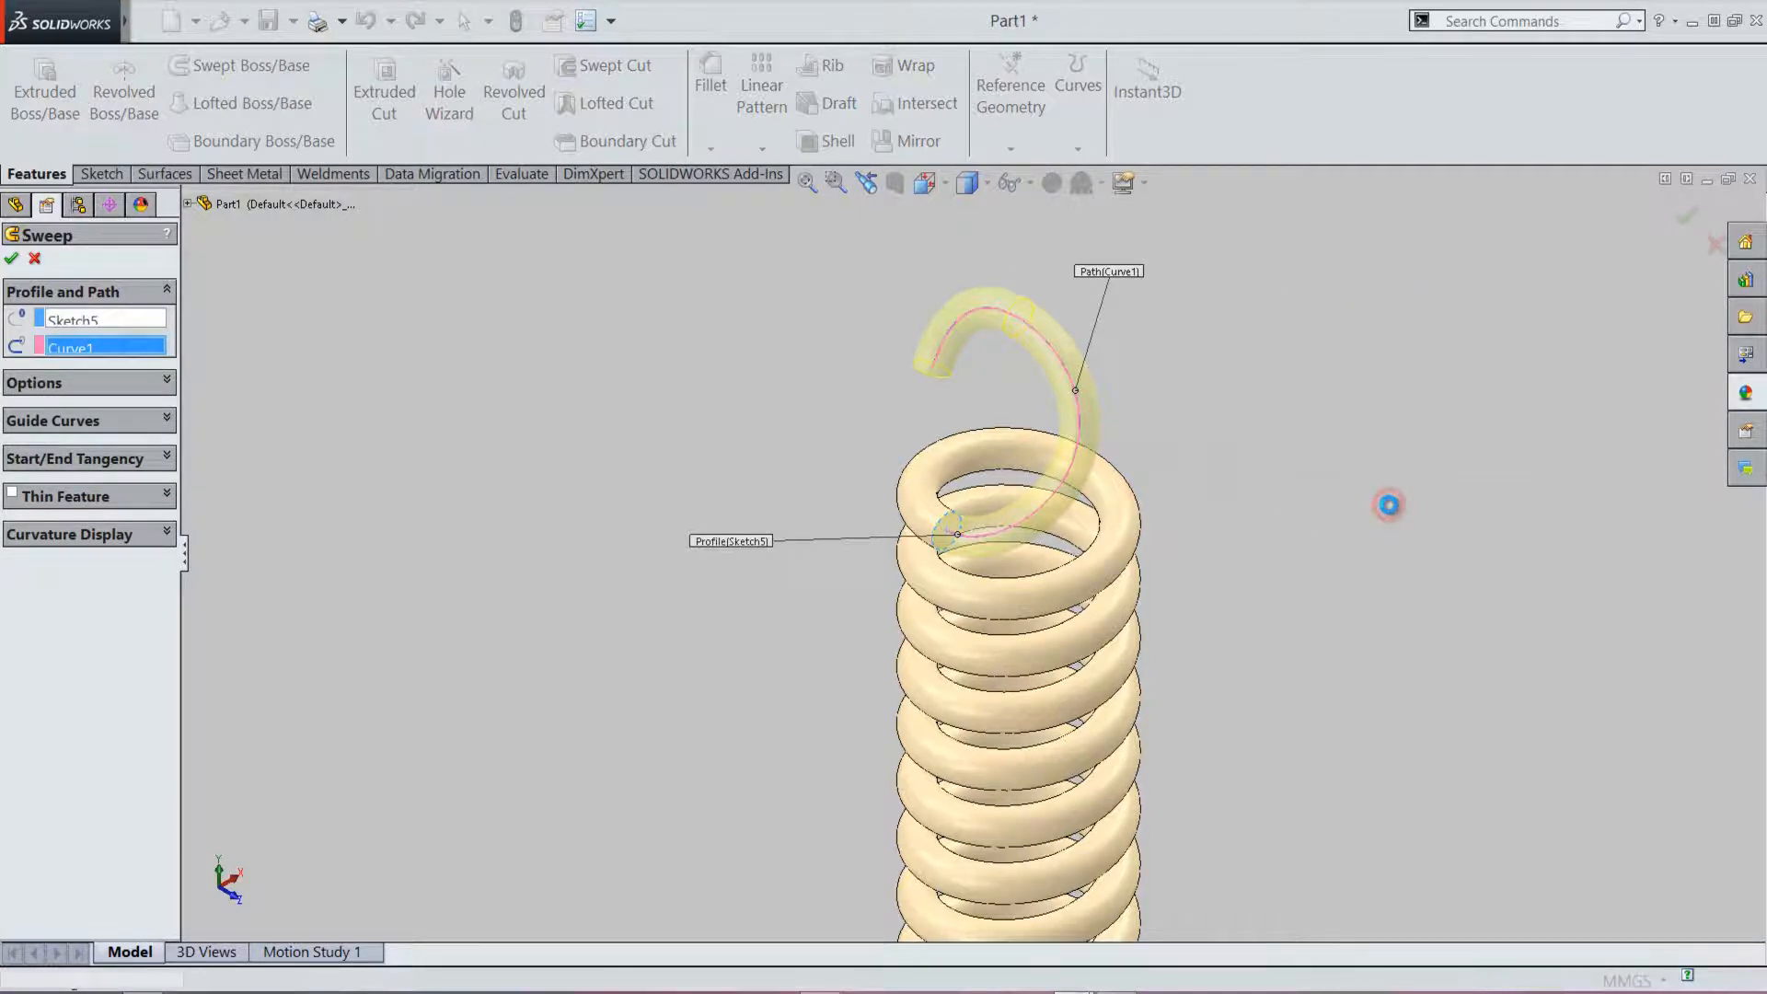
left_click(1390, 506)
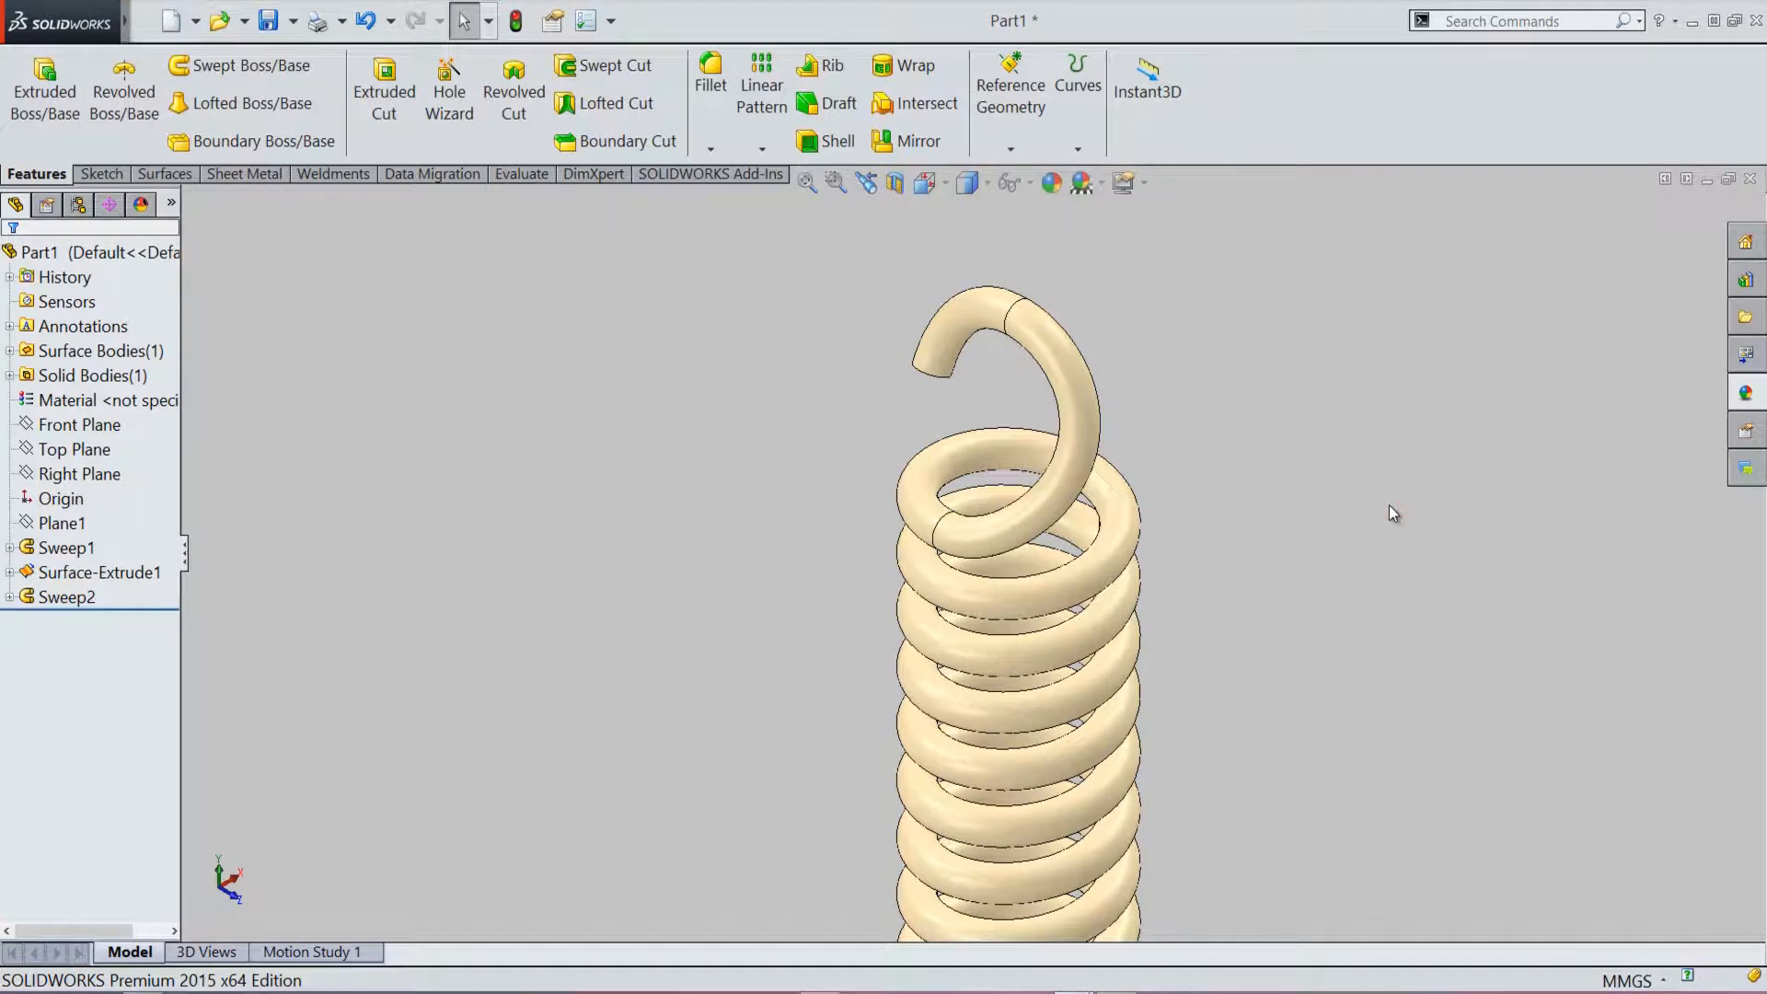
Step: Open a new sketch on the Right Plane
scroll(1325, 436, "up", 4)
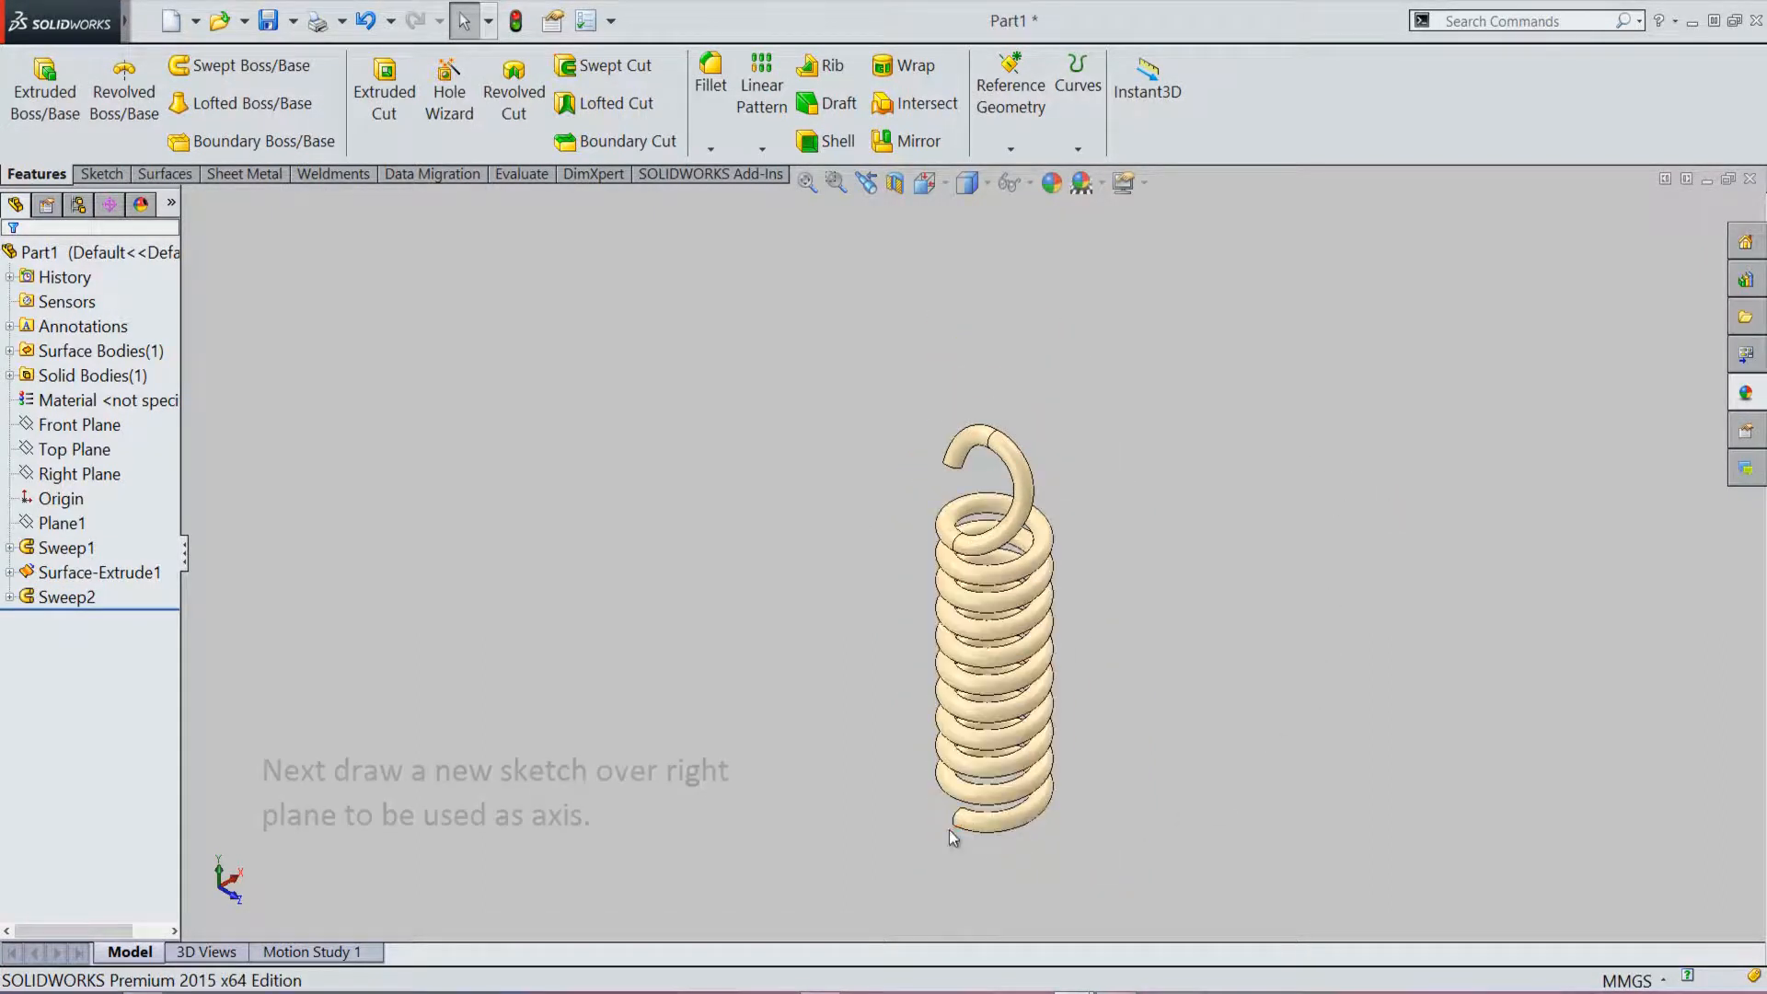
scroll(948, 830, "down", 2)
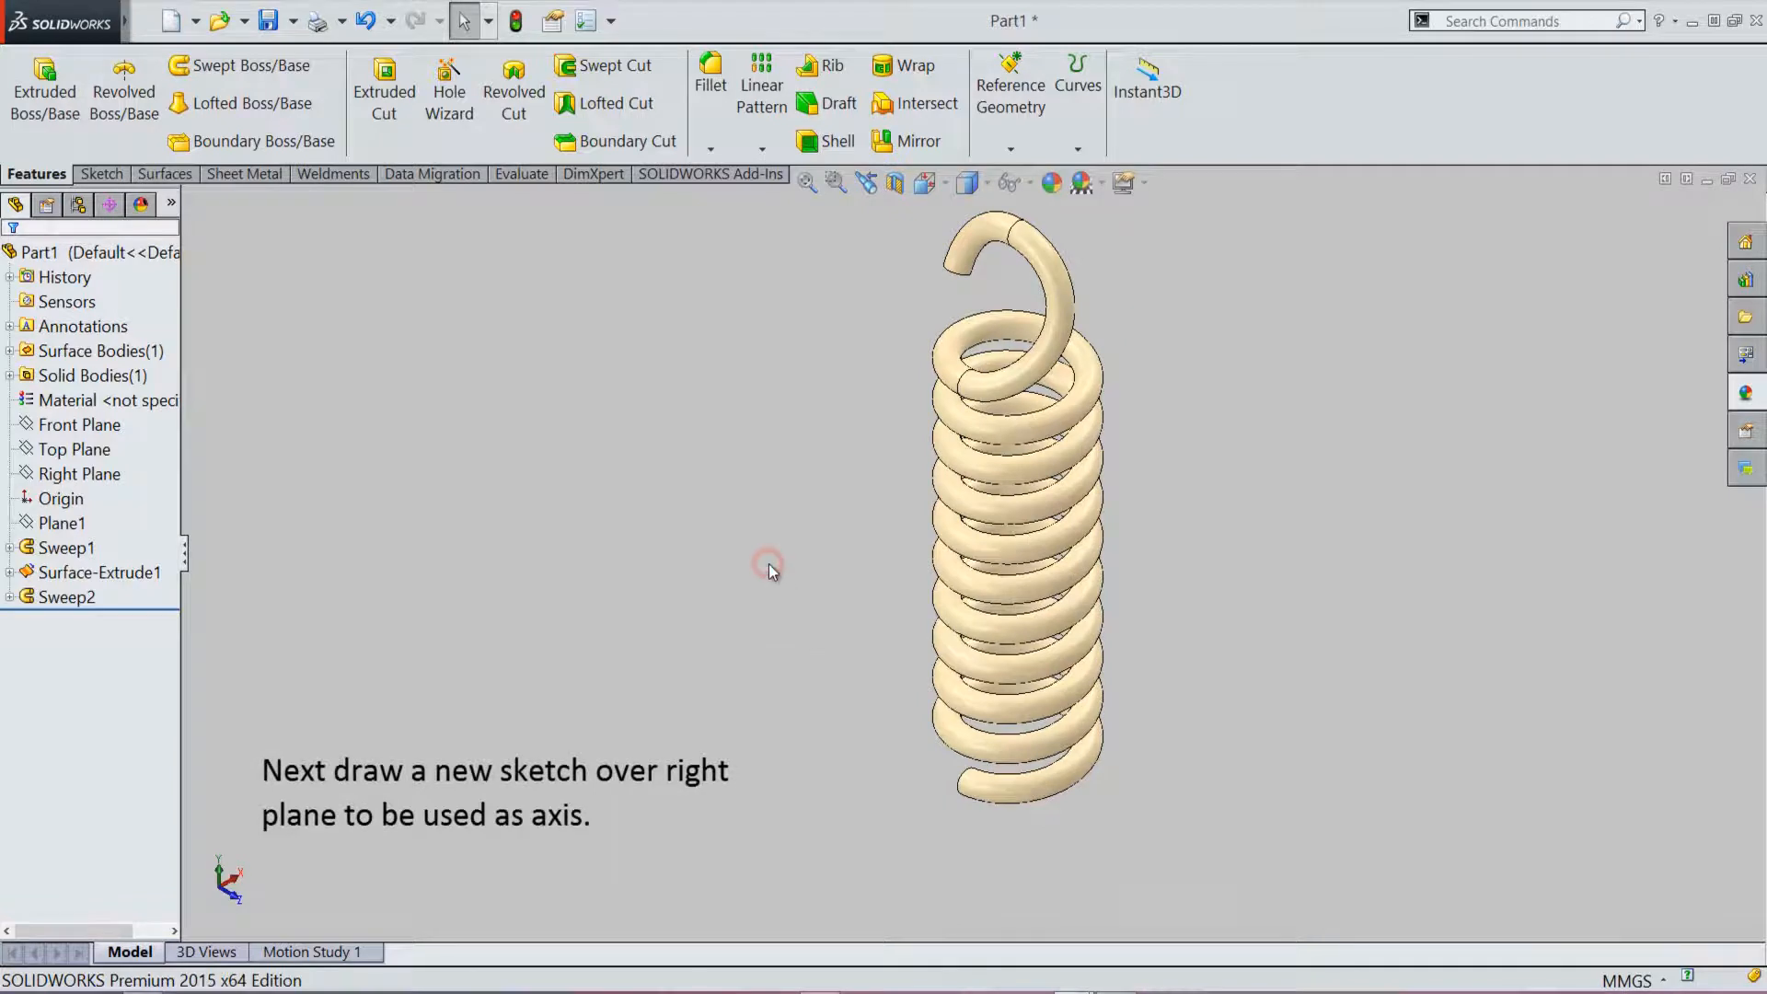
left_click(782, 535)
left_click(98, 479)
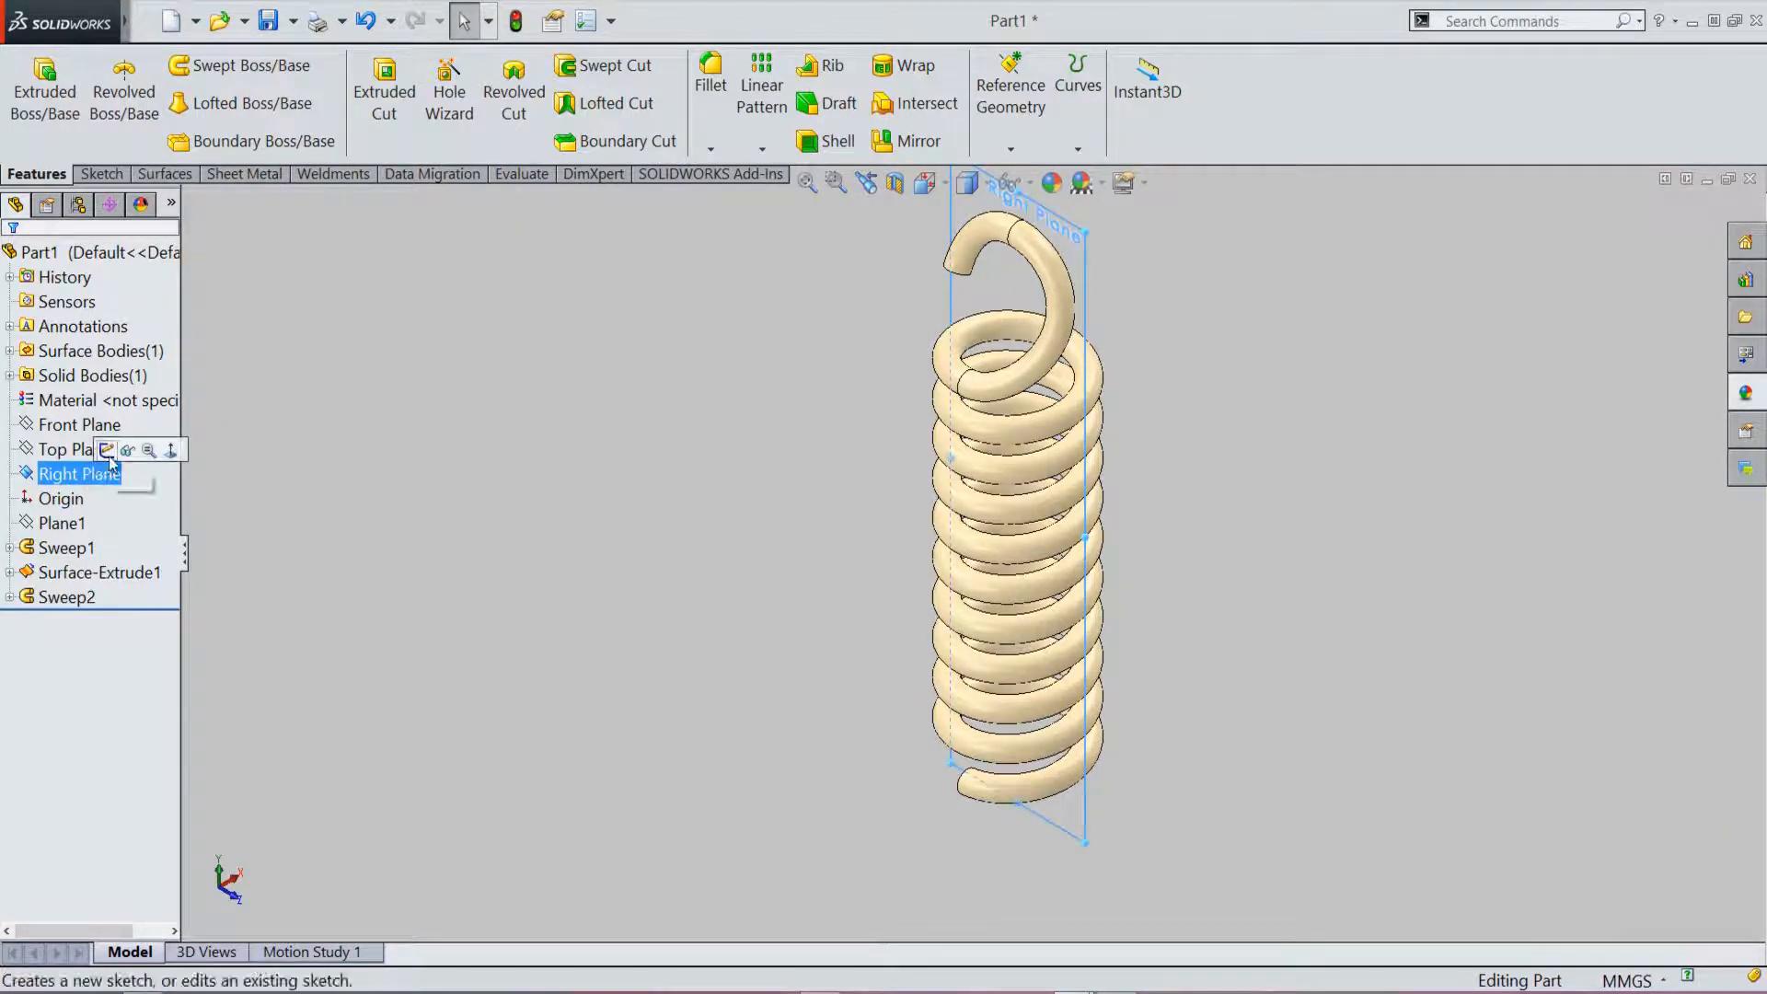
left_click(107, 450)
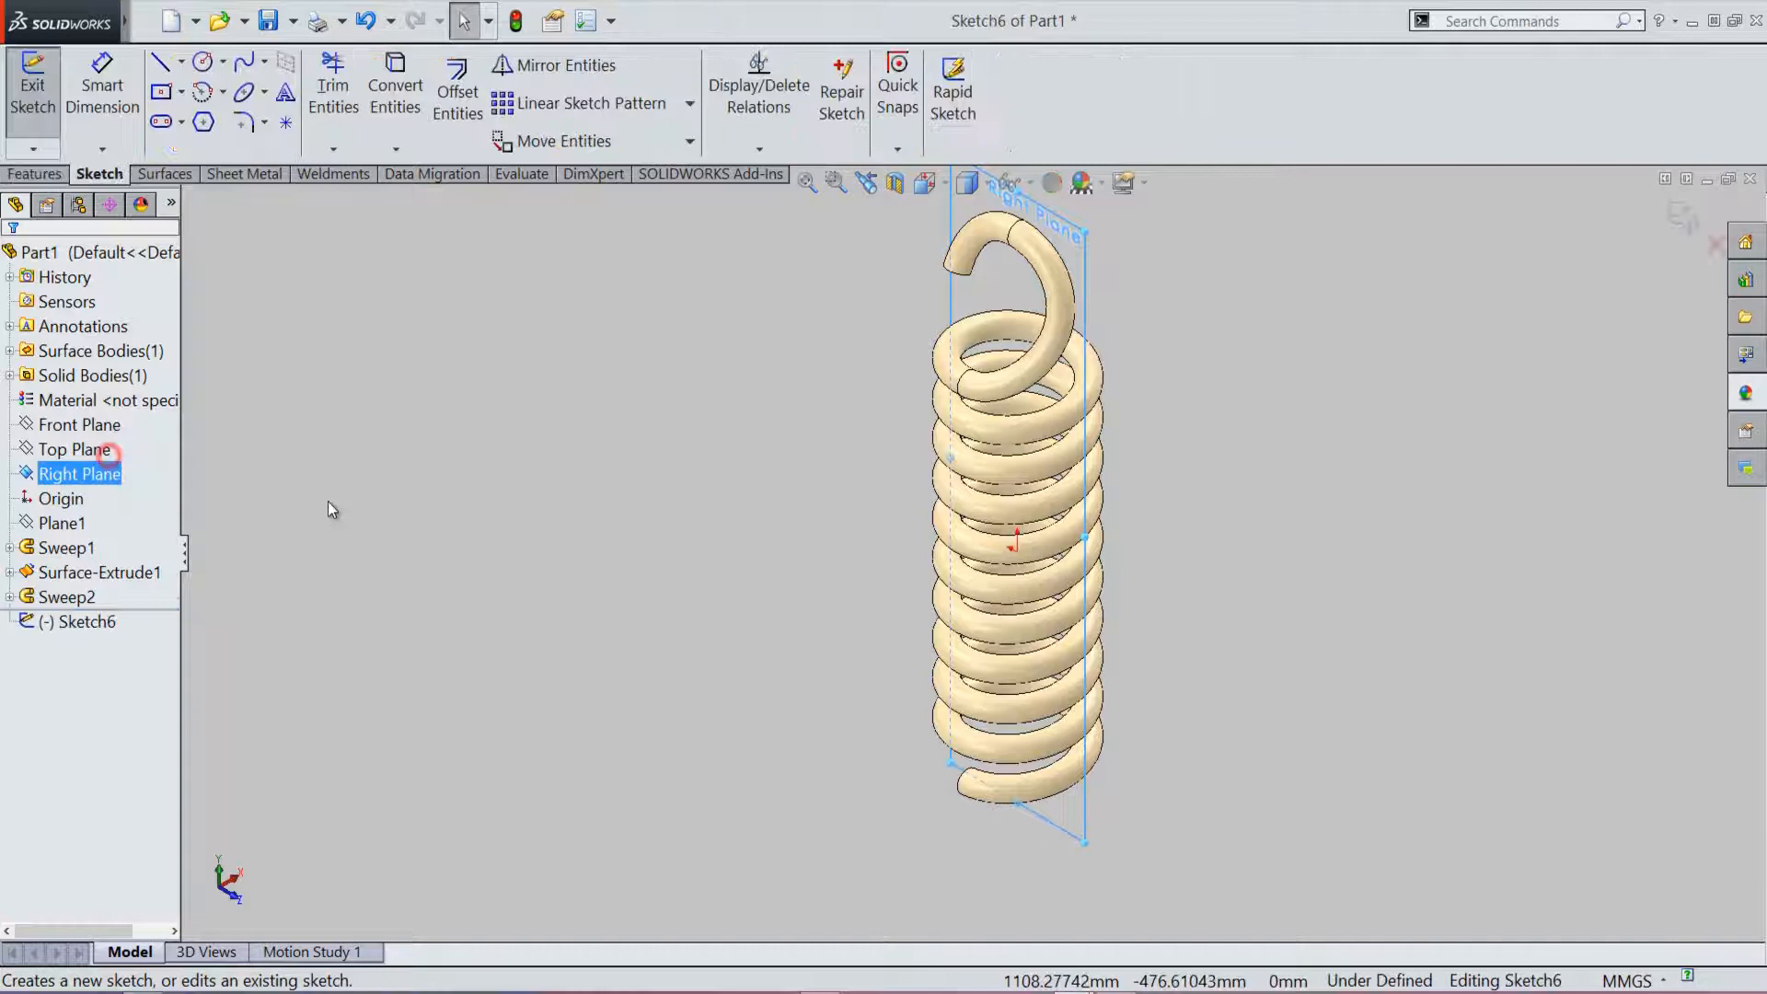
Step: View the sketch normal to the Right Plane with the spring lying horizontally and its hook on the left
left_click(592, 528)
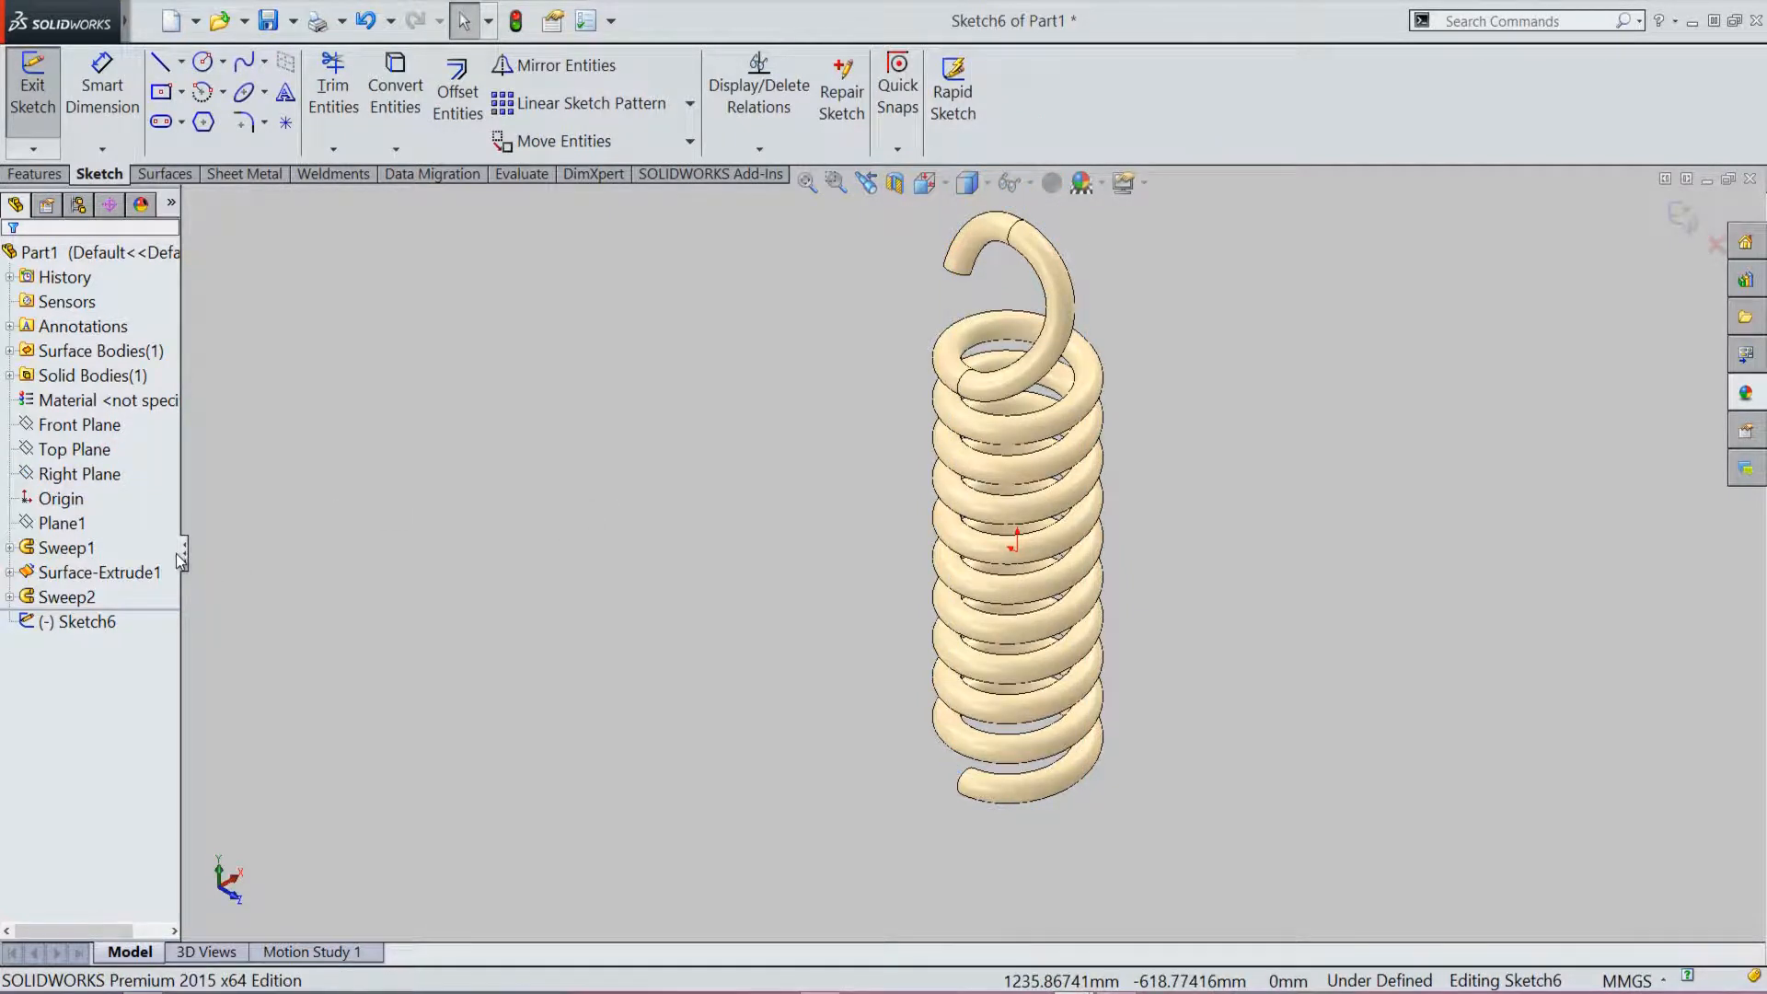
left_click(92, 472)
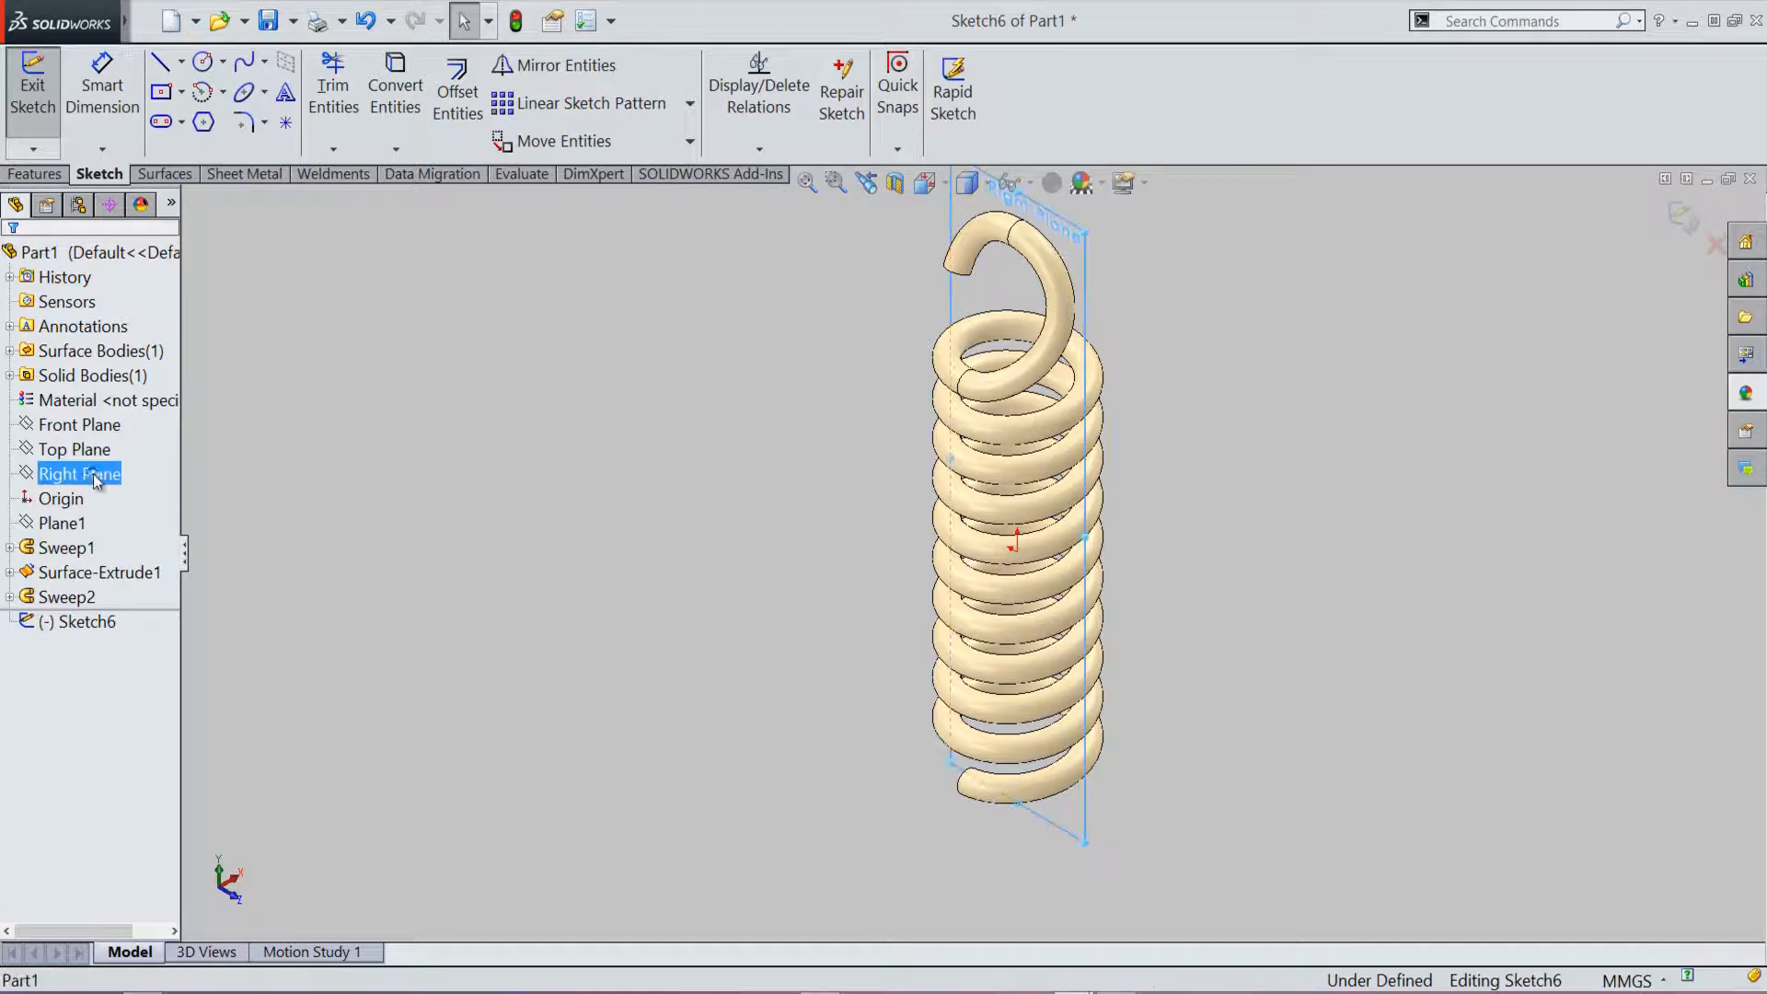
right_click(118, 476)
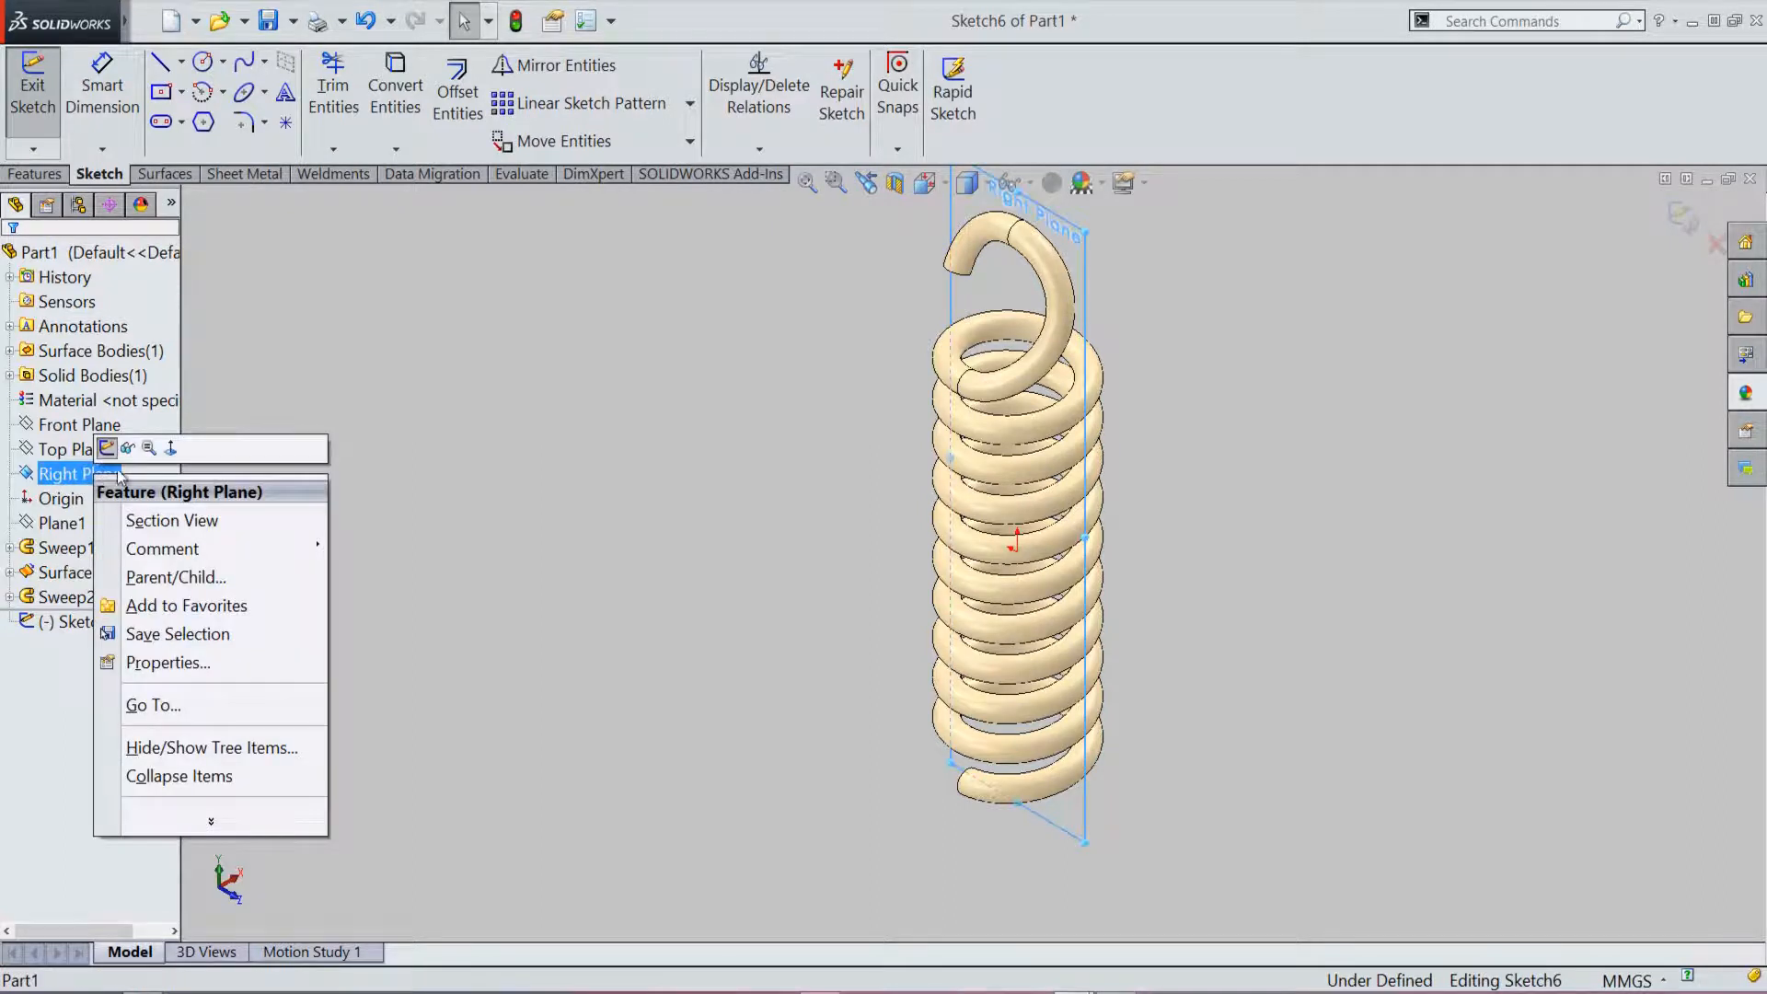
left_click(171, 451)
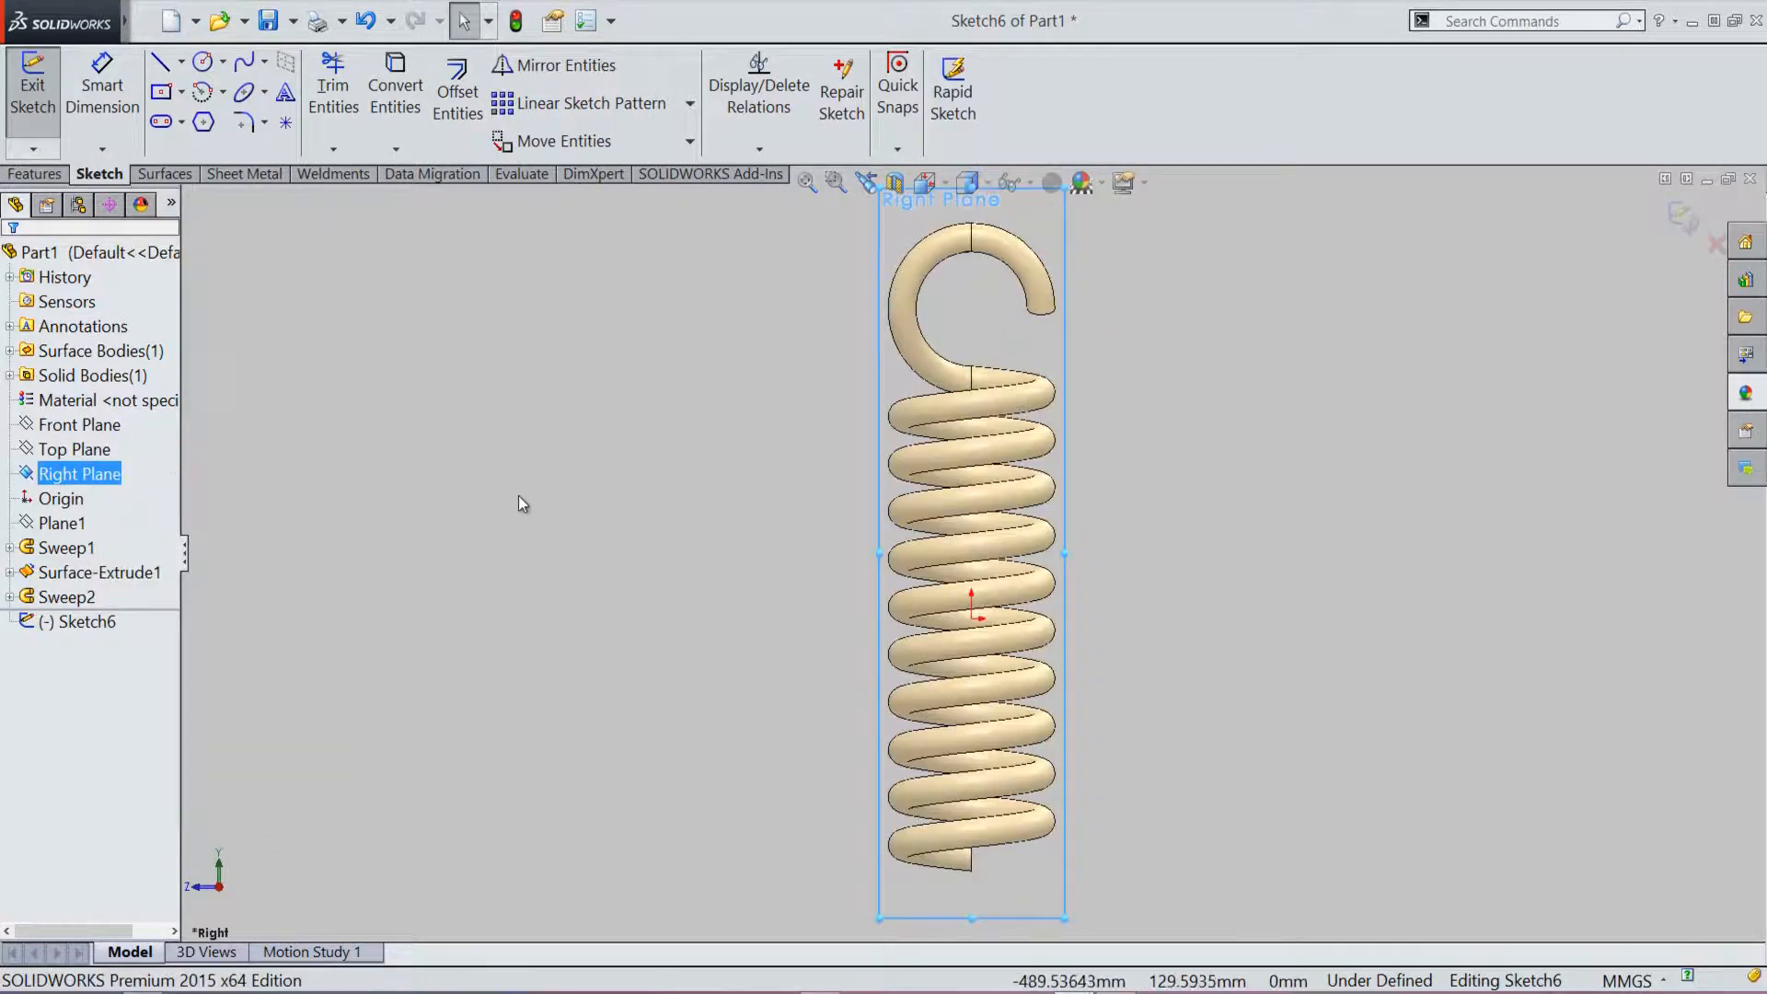
right_click(112, 474)
left_click(186, 447)
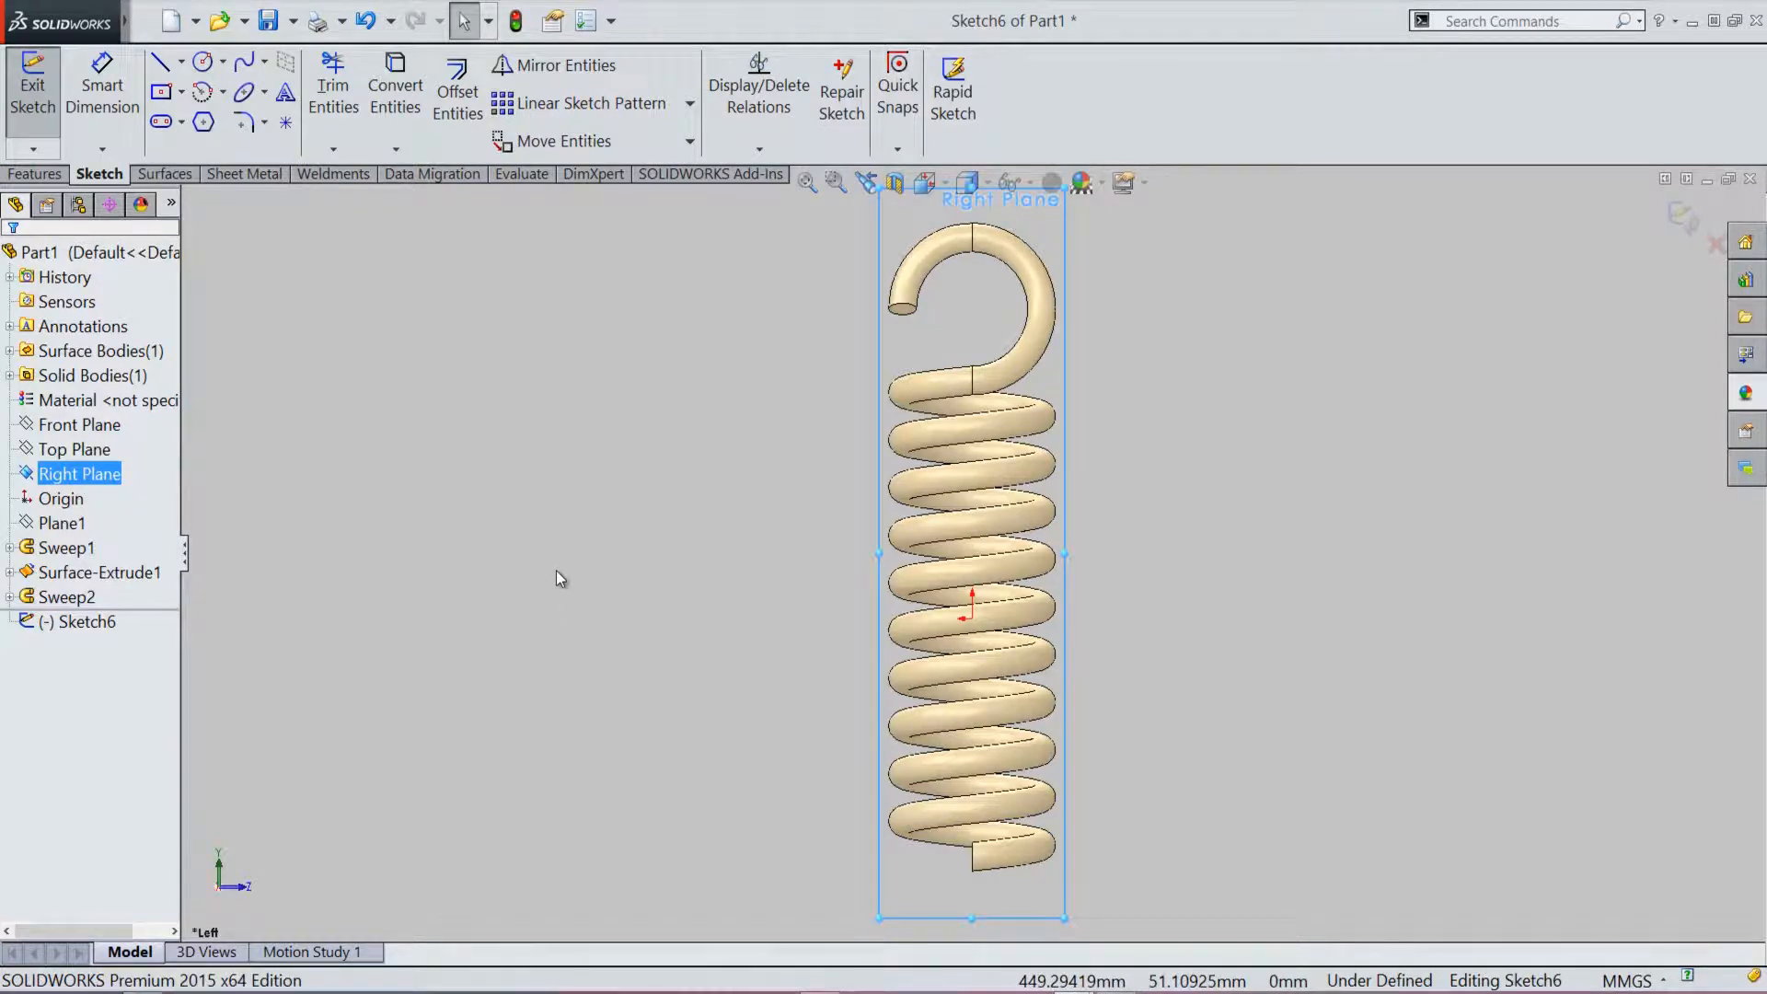
key("alt+Right")
key("alt+Left")
key("alt+Left")
key("alt+Left")
key("alt+Left")
key("alt+Left")
key("alt+Left")
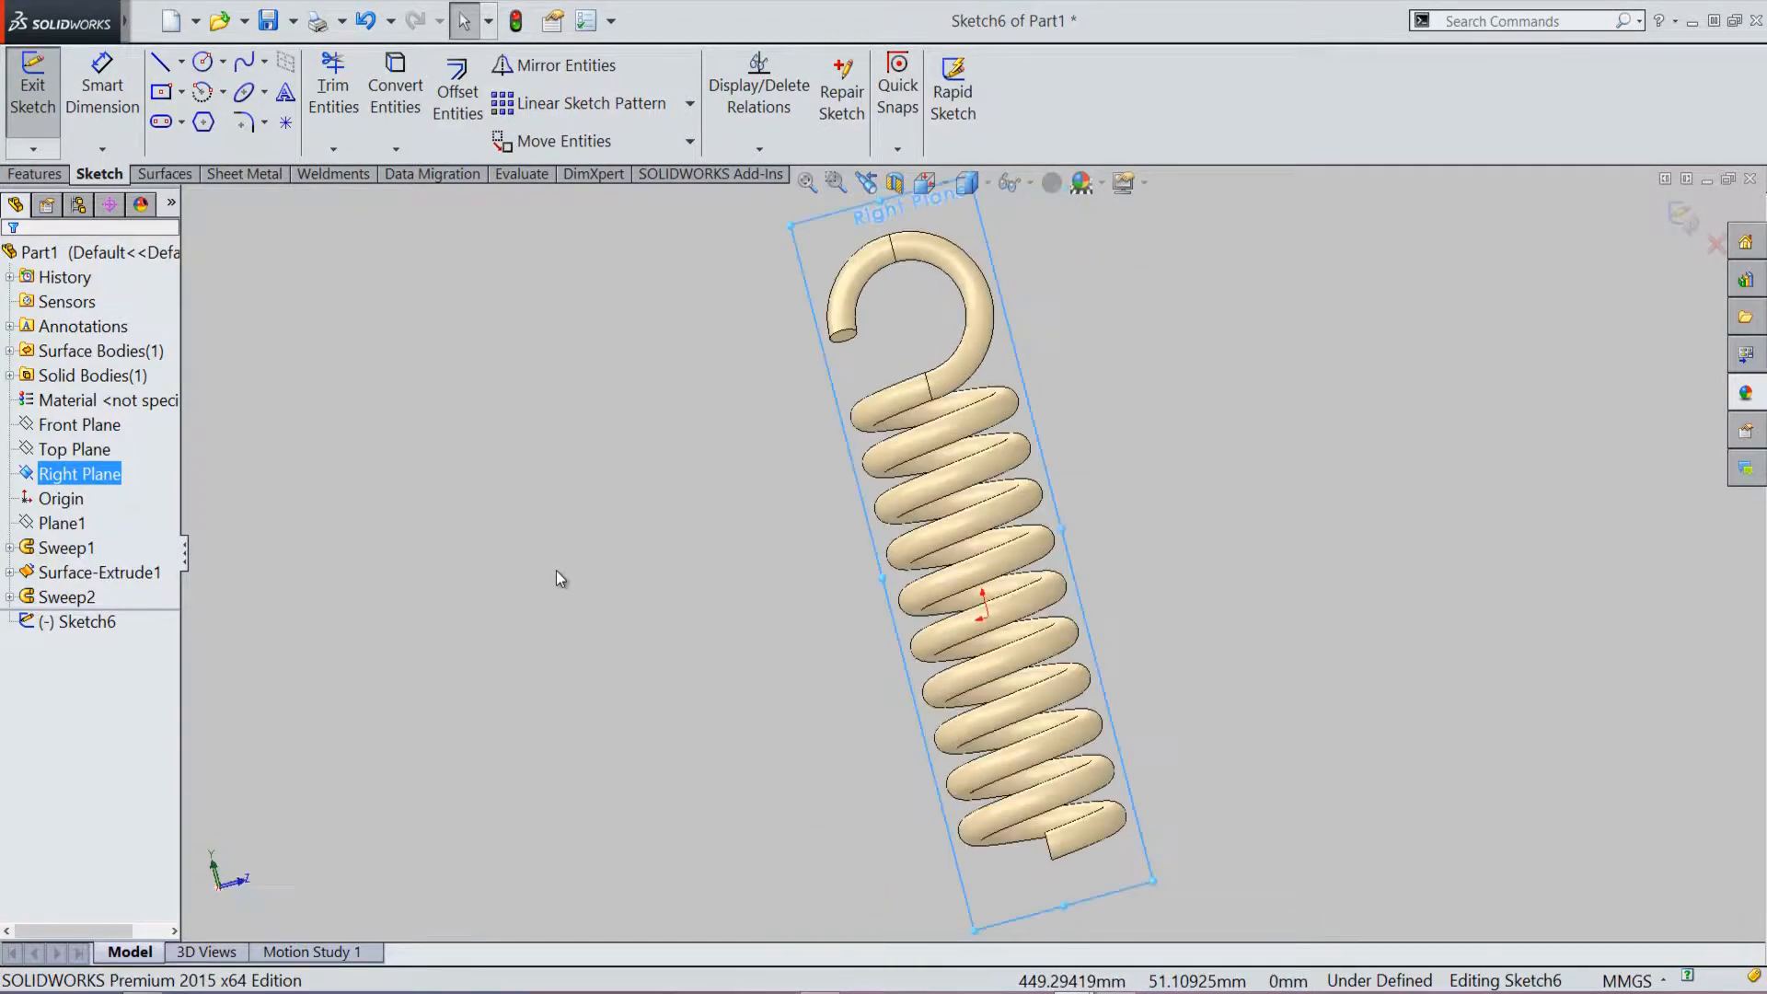
key("alt+Left")
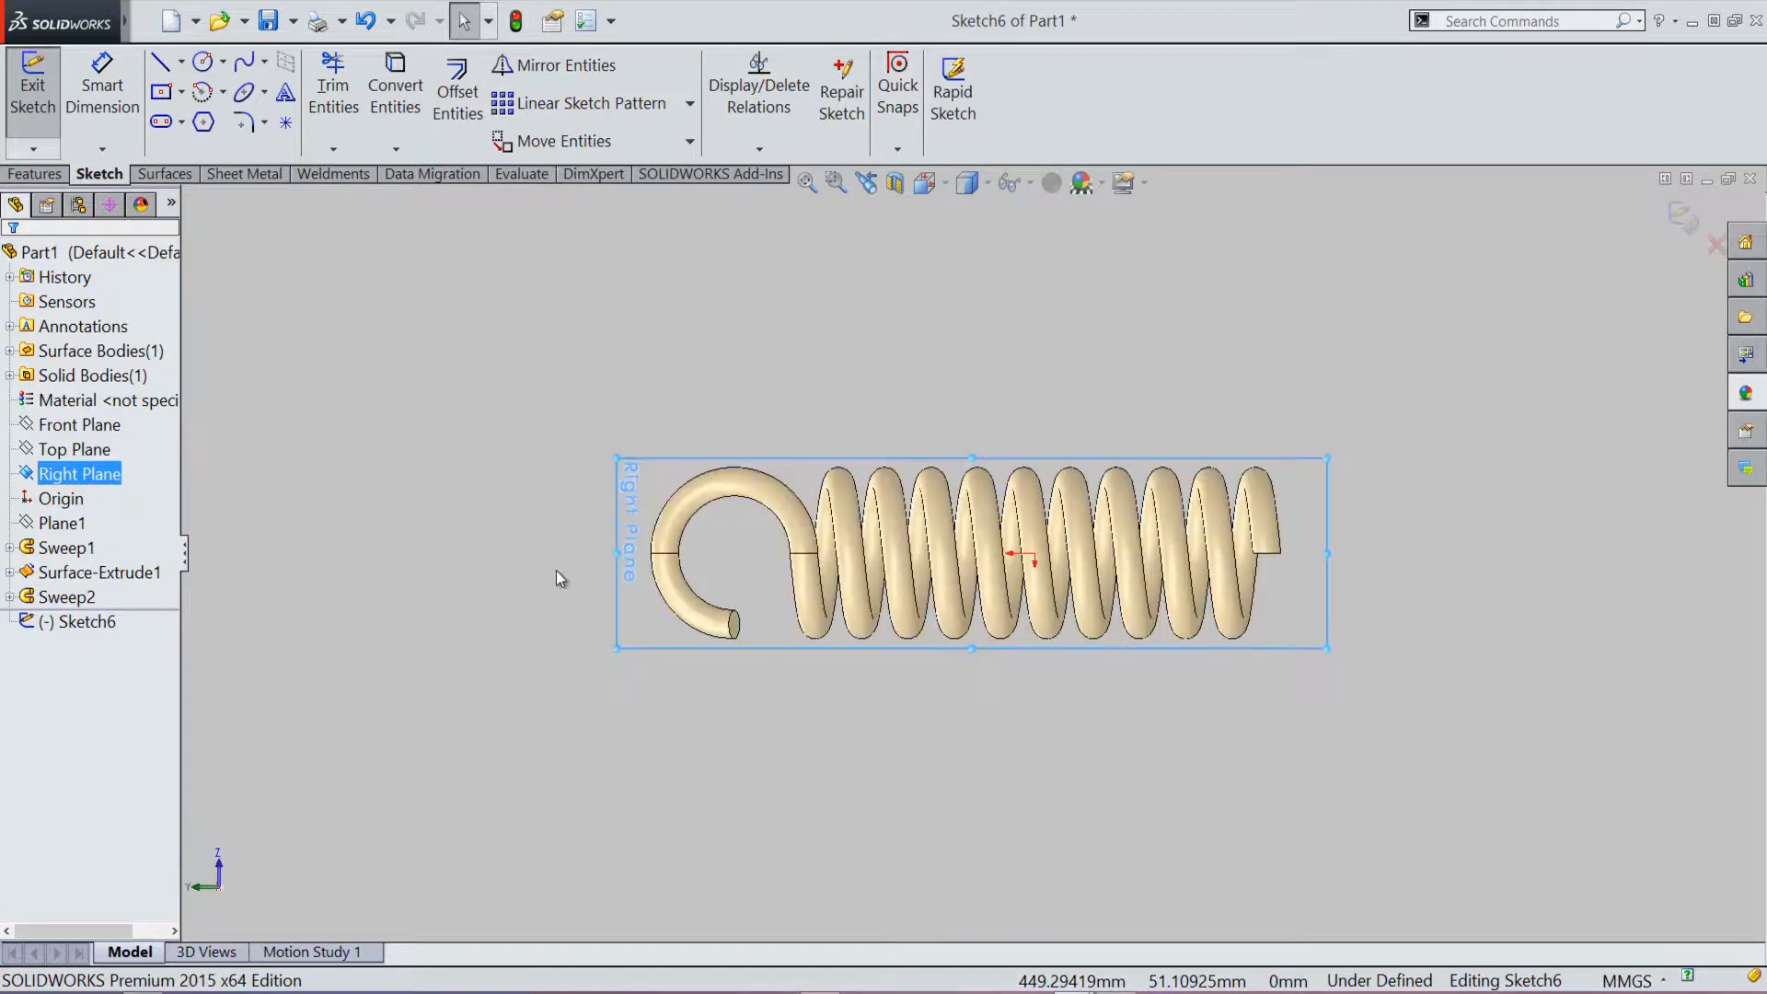
left_click(525, 471)
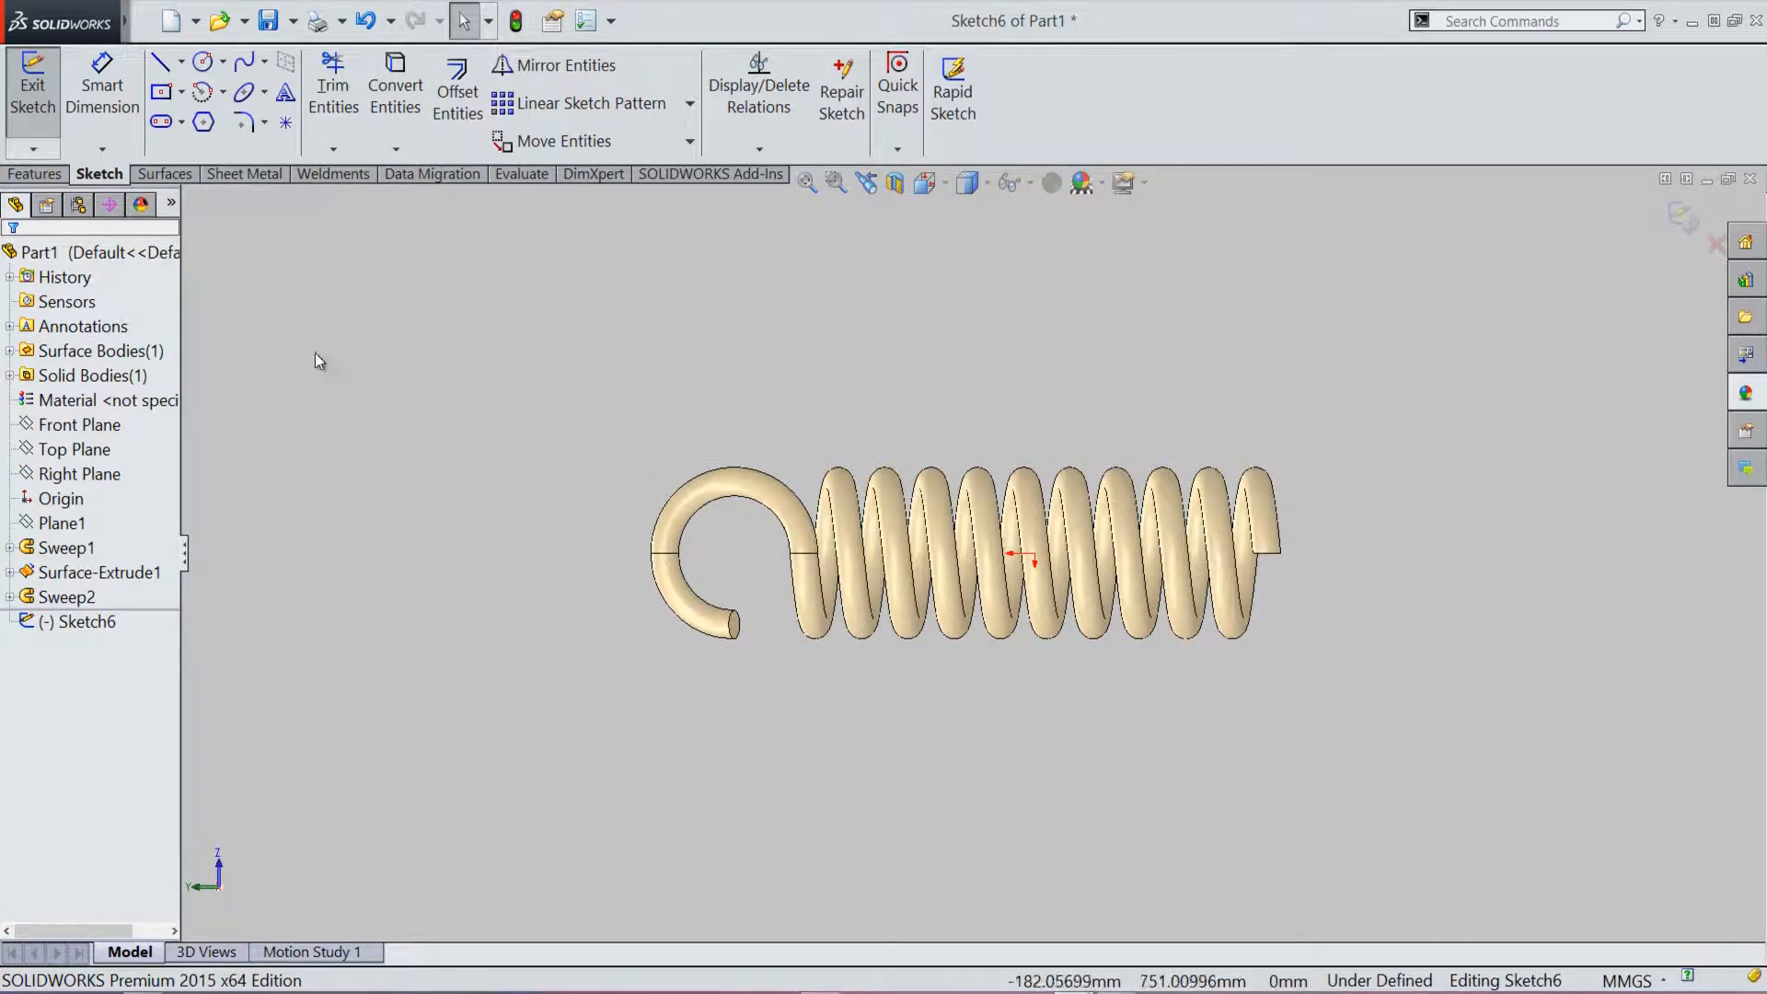
Step: Sketch a horizontal, infinite-length centerline through the origin and finish the sketch
left_click(184, 62)
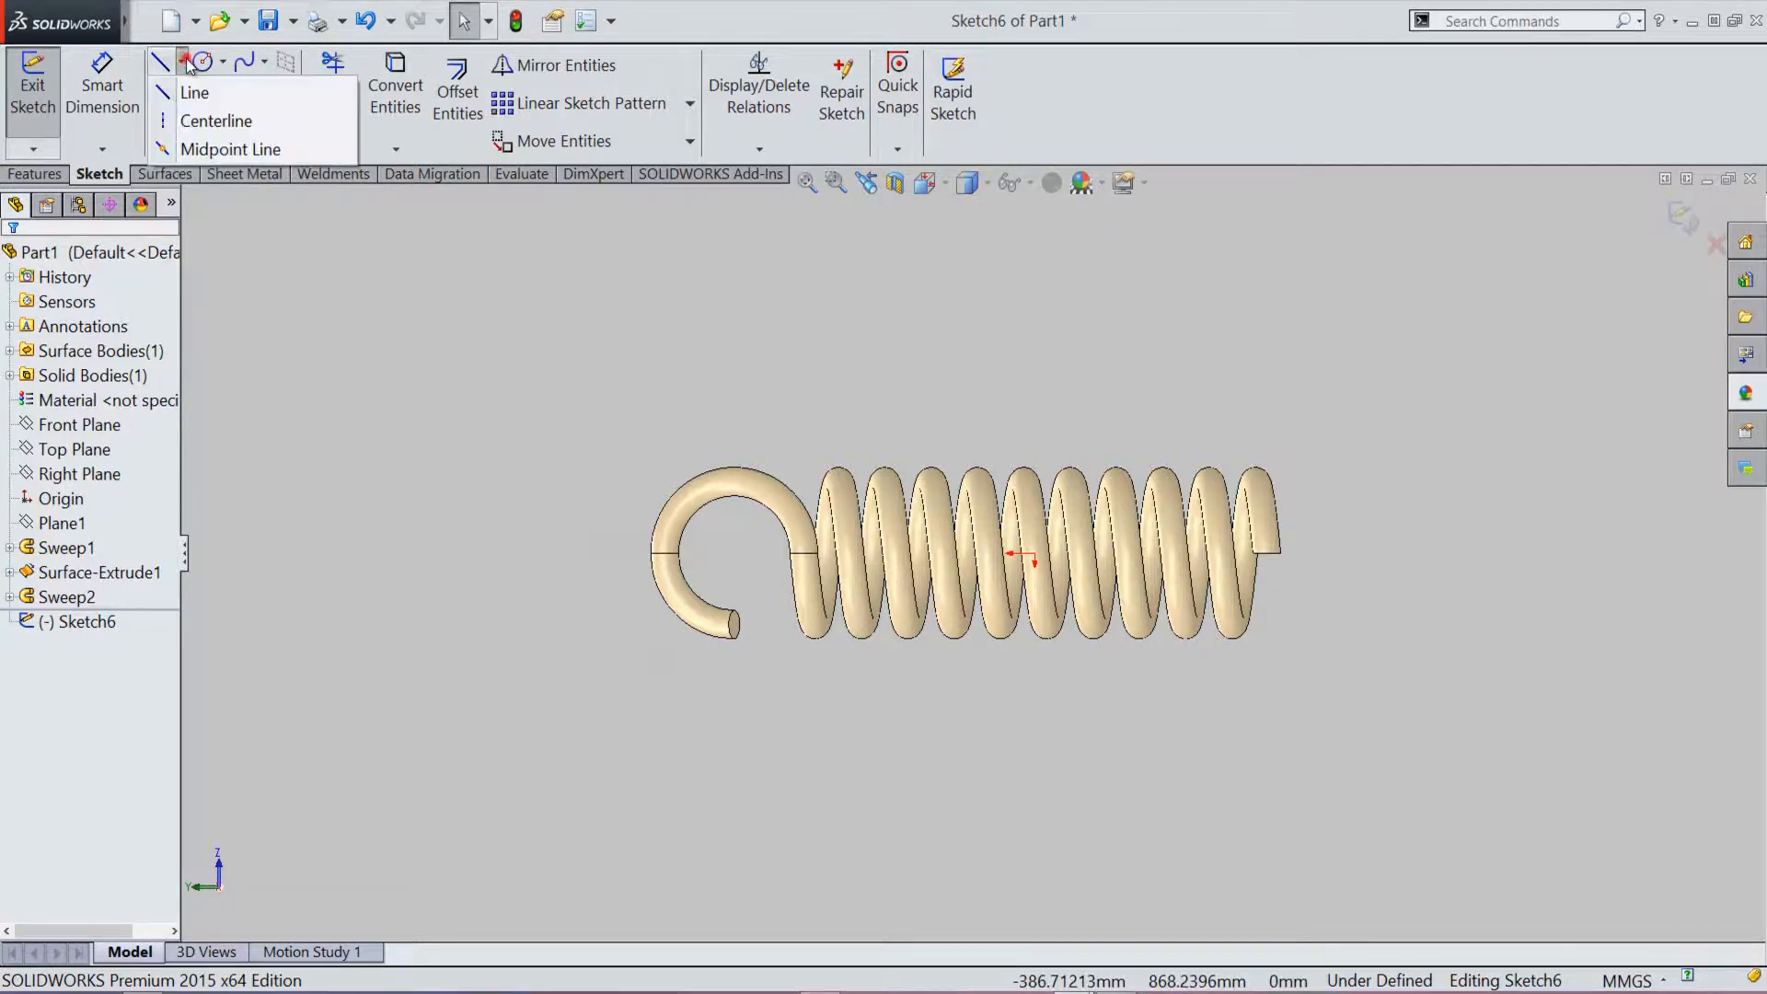
left_click(216, 121)
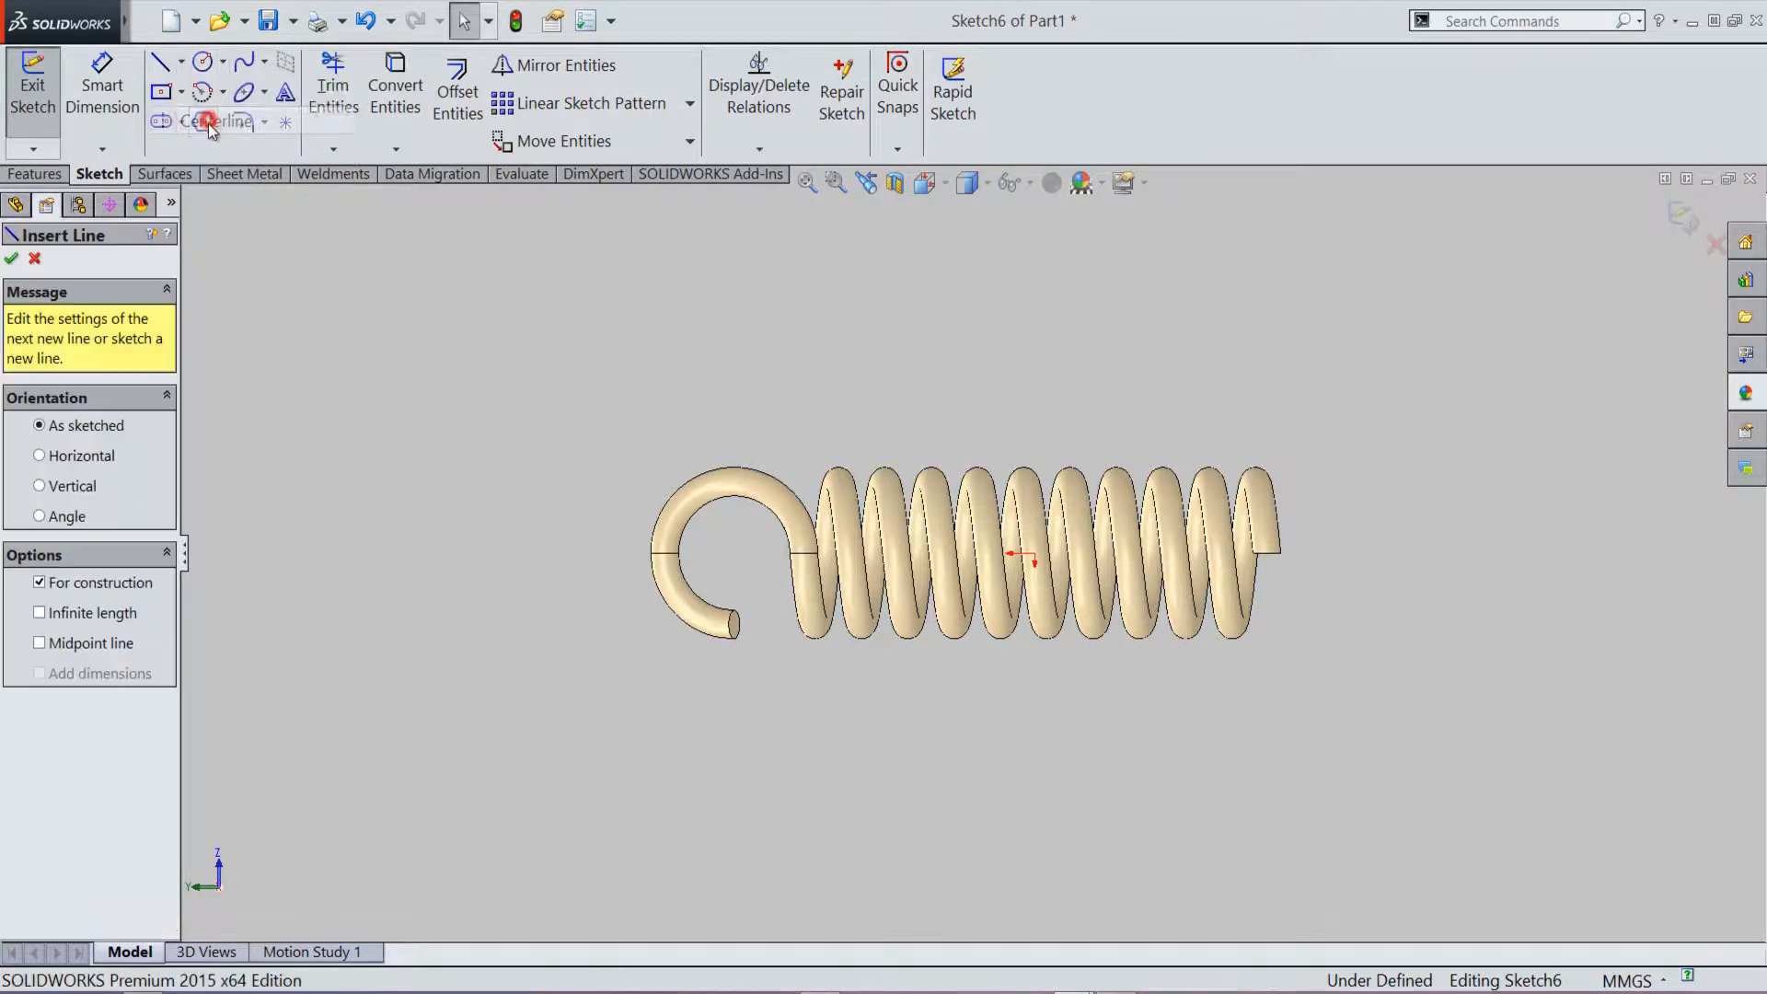
left_click(39, 457)
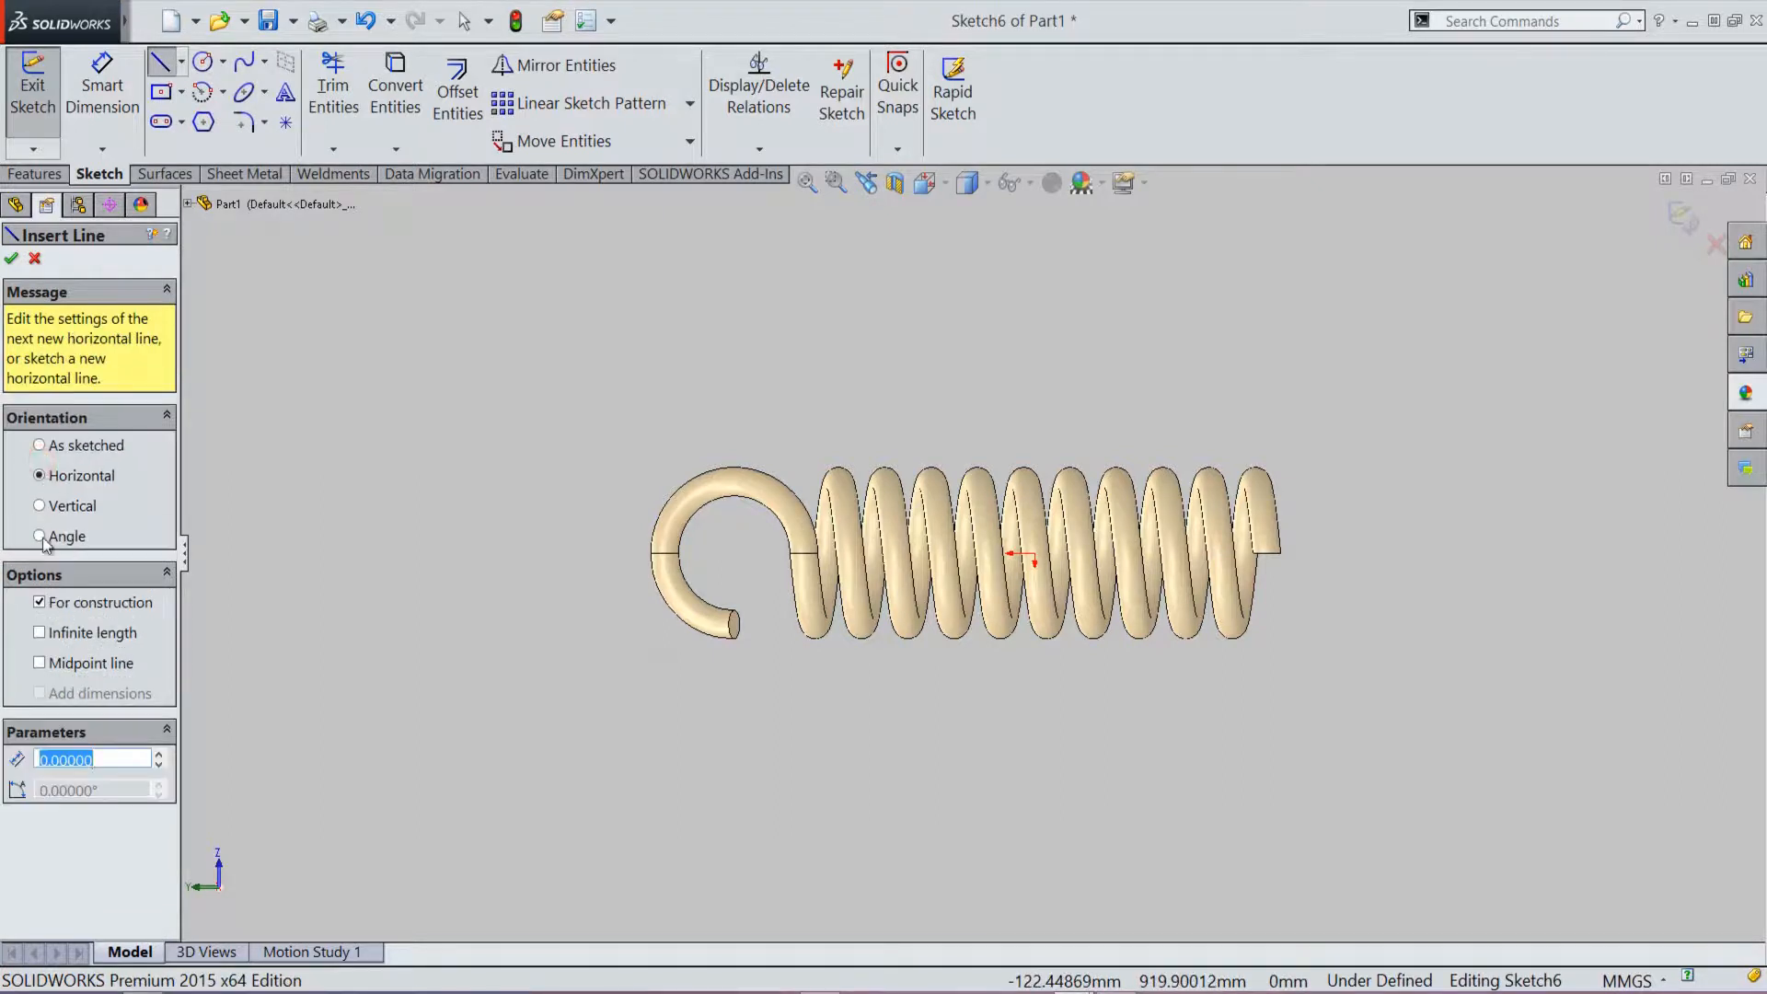
left_click(40, 633)
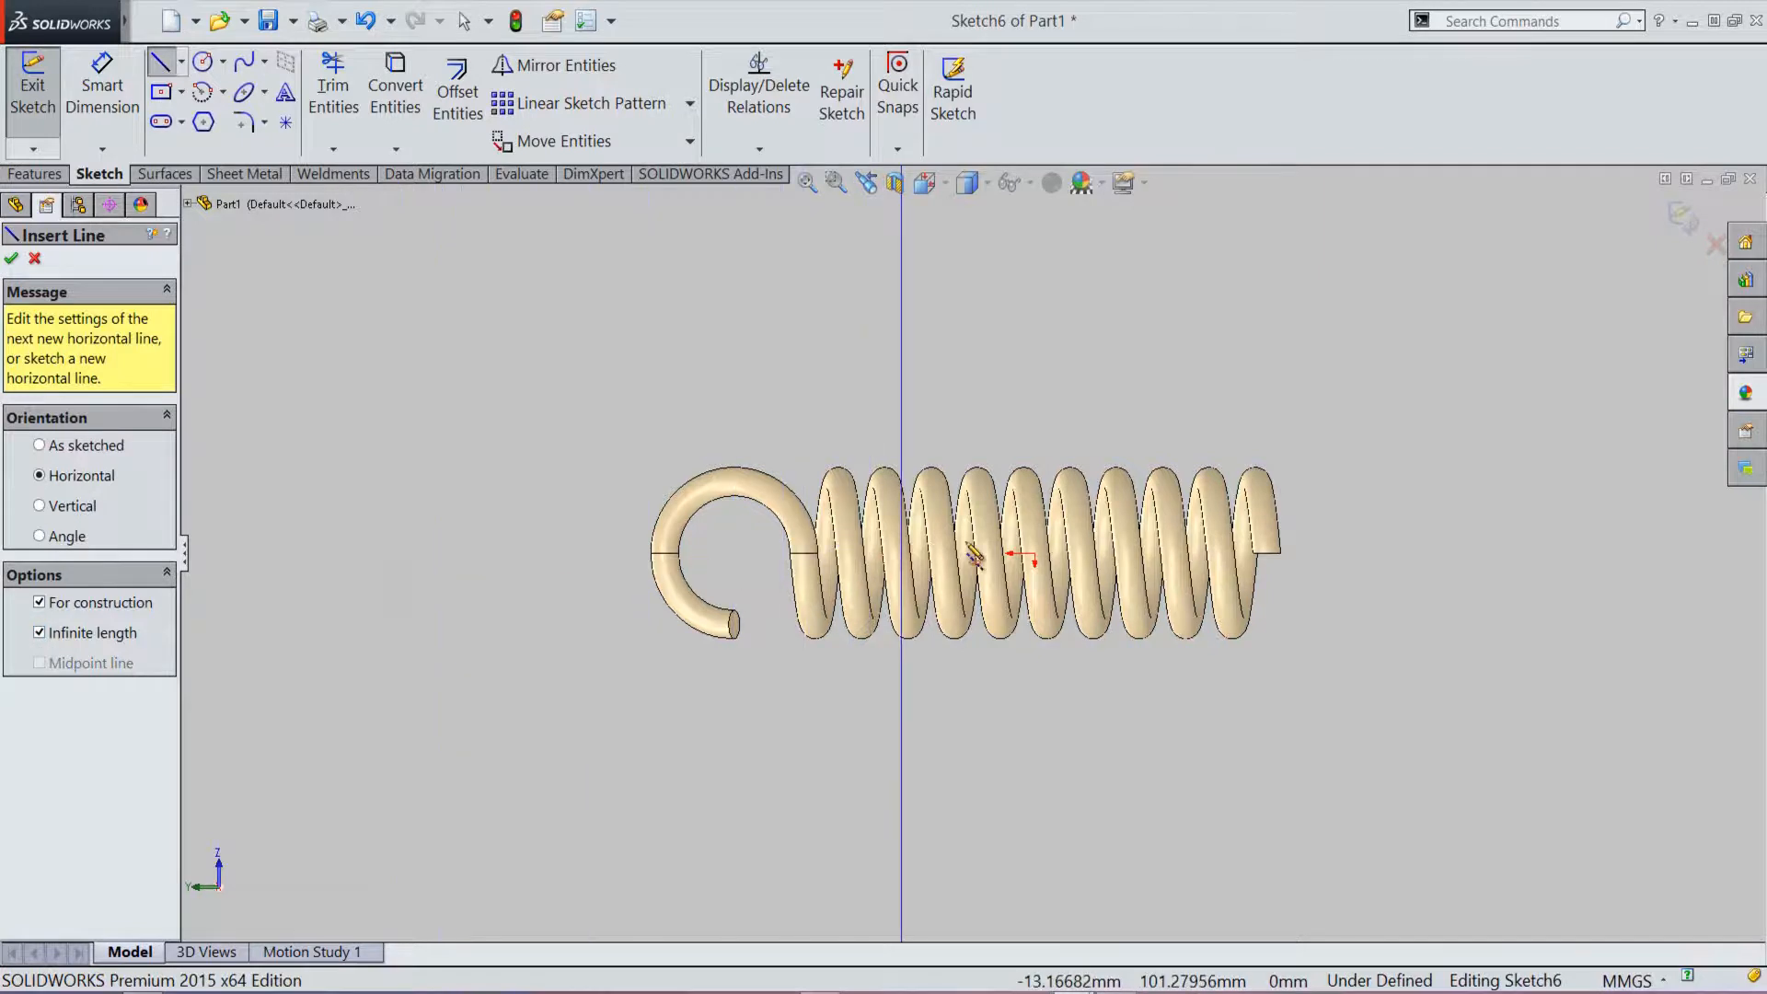
left_click(1034, 553)
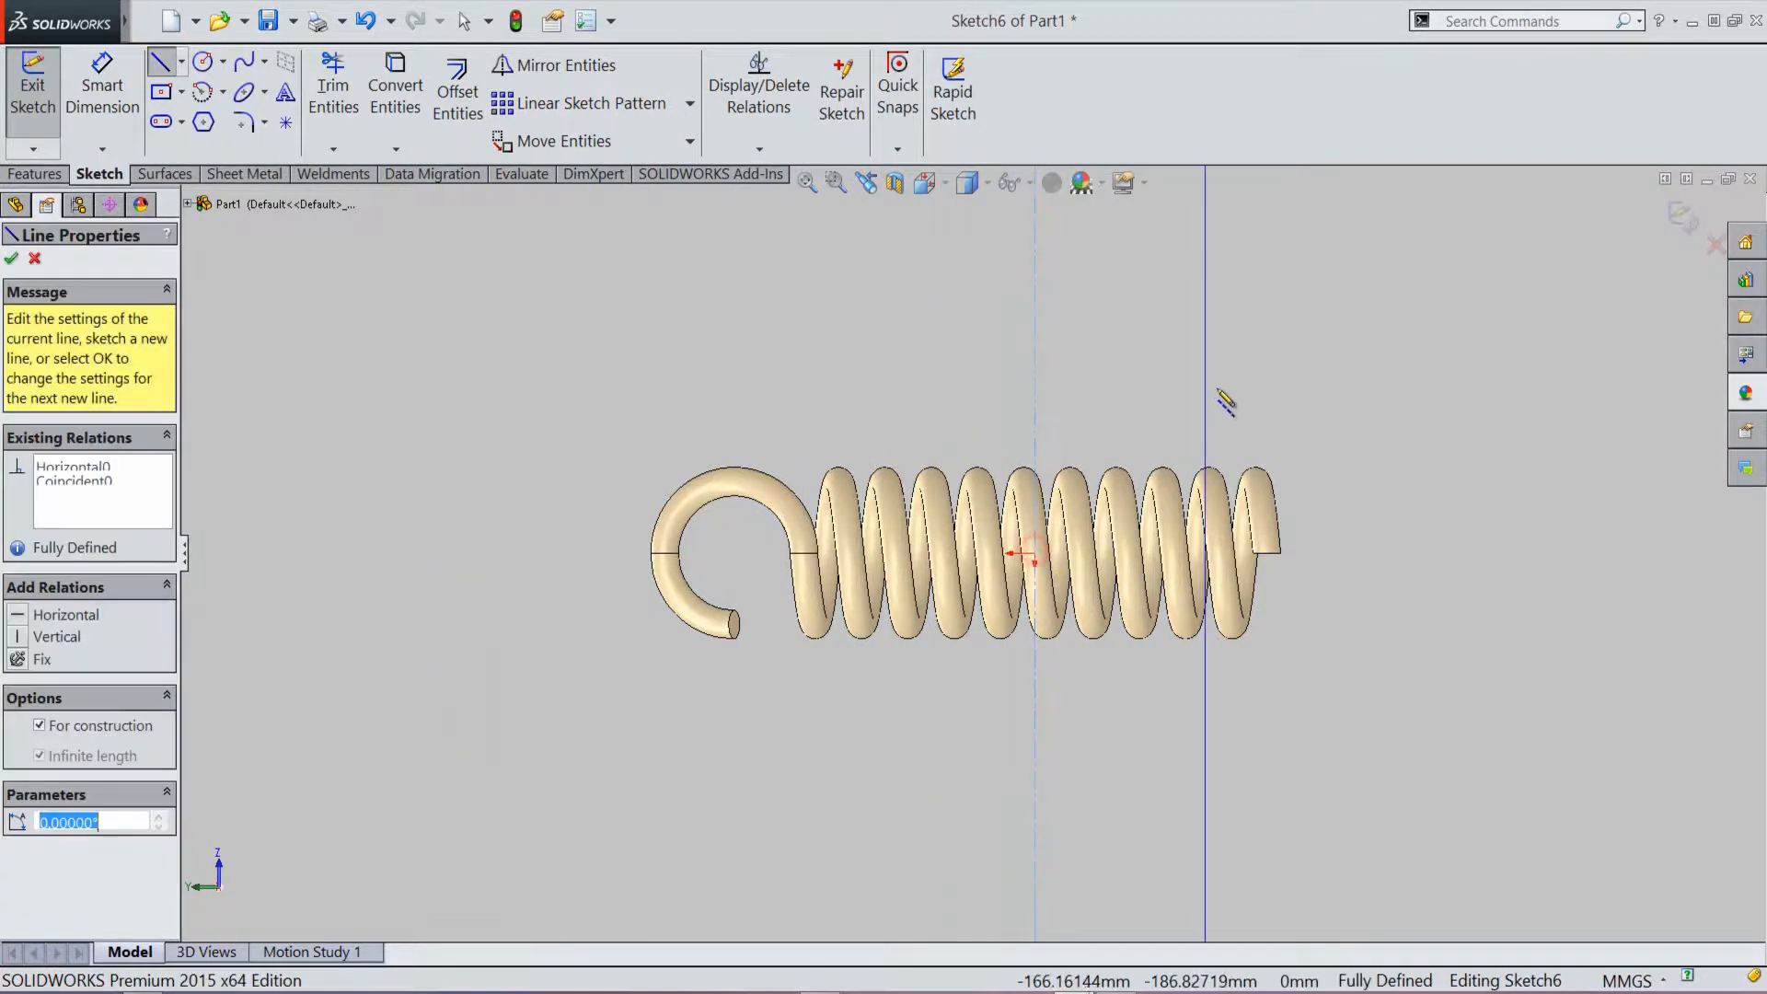
right_click(1297, 332)
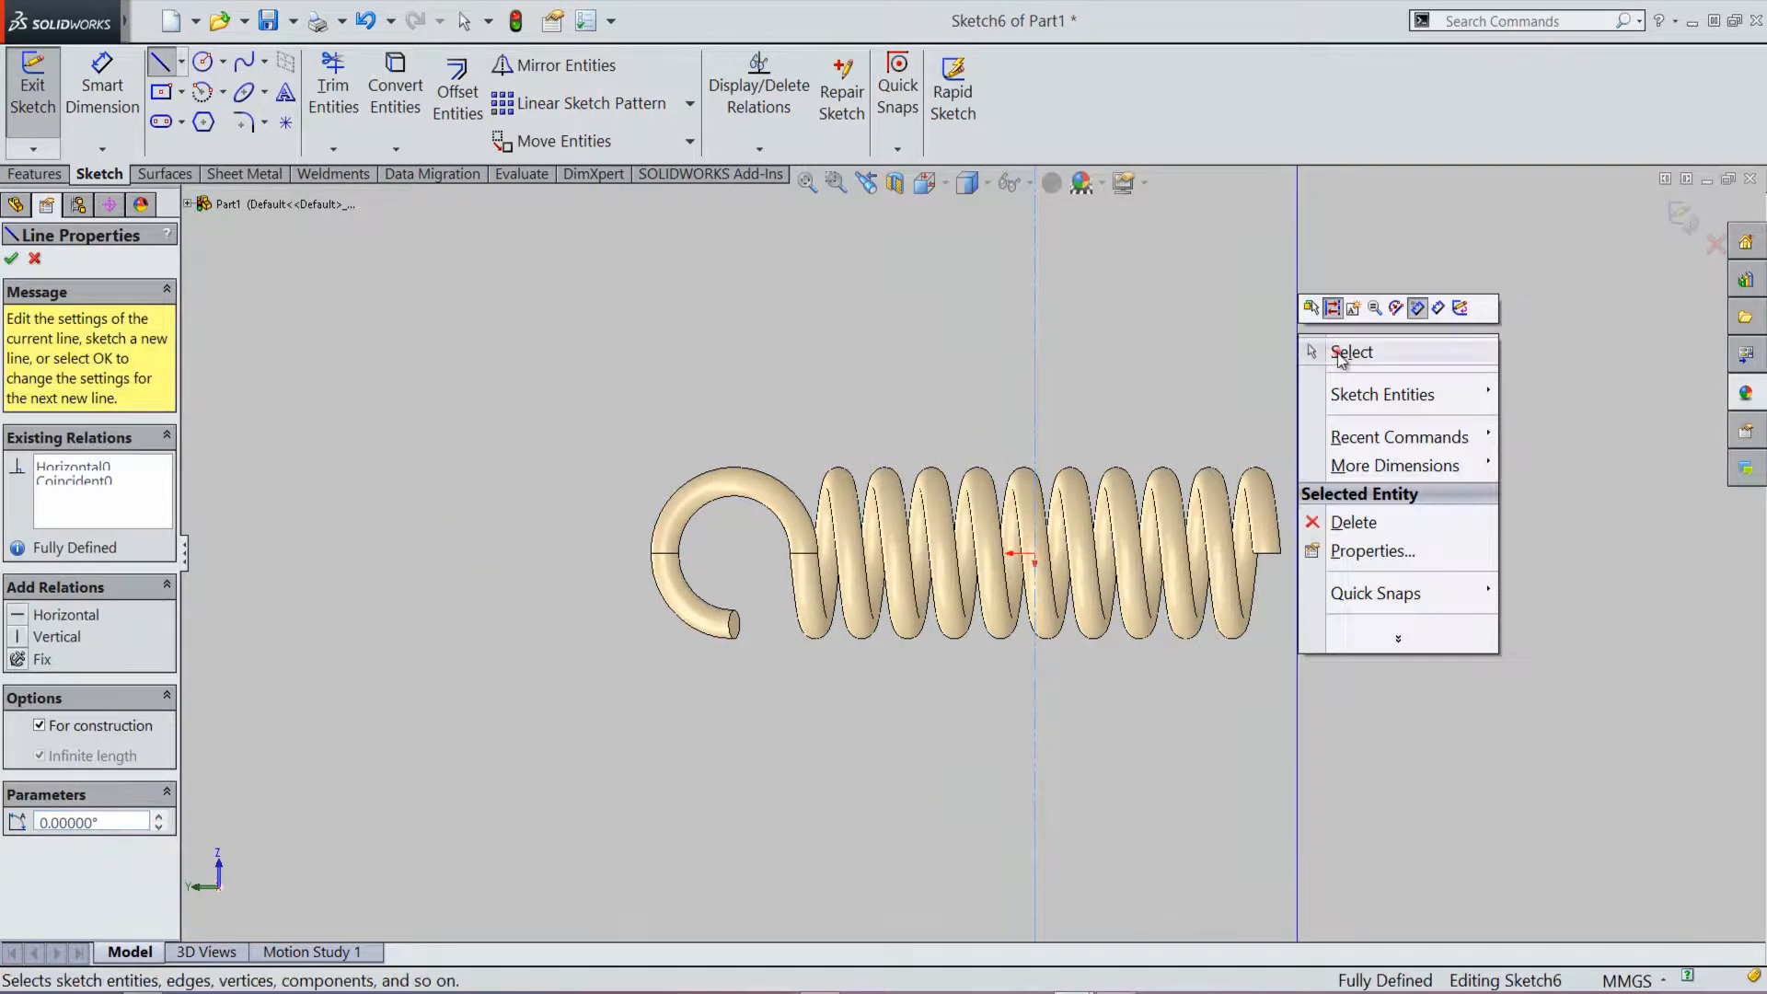
left_click(1348, 353)
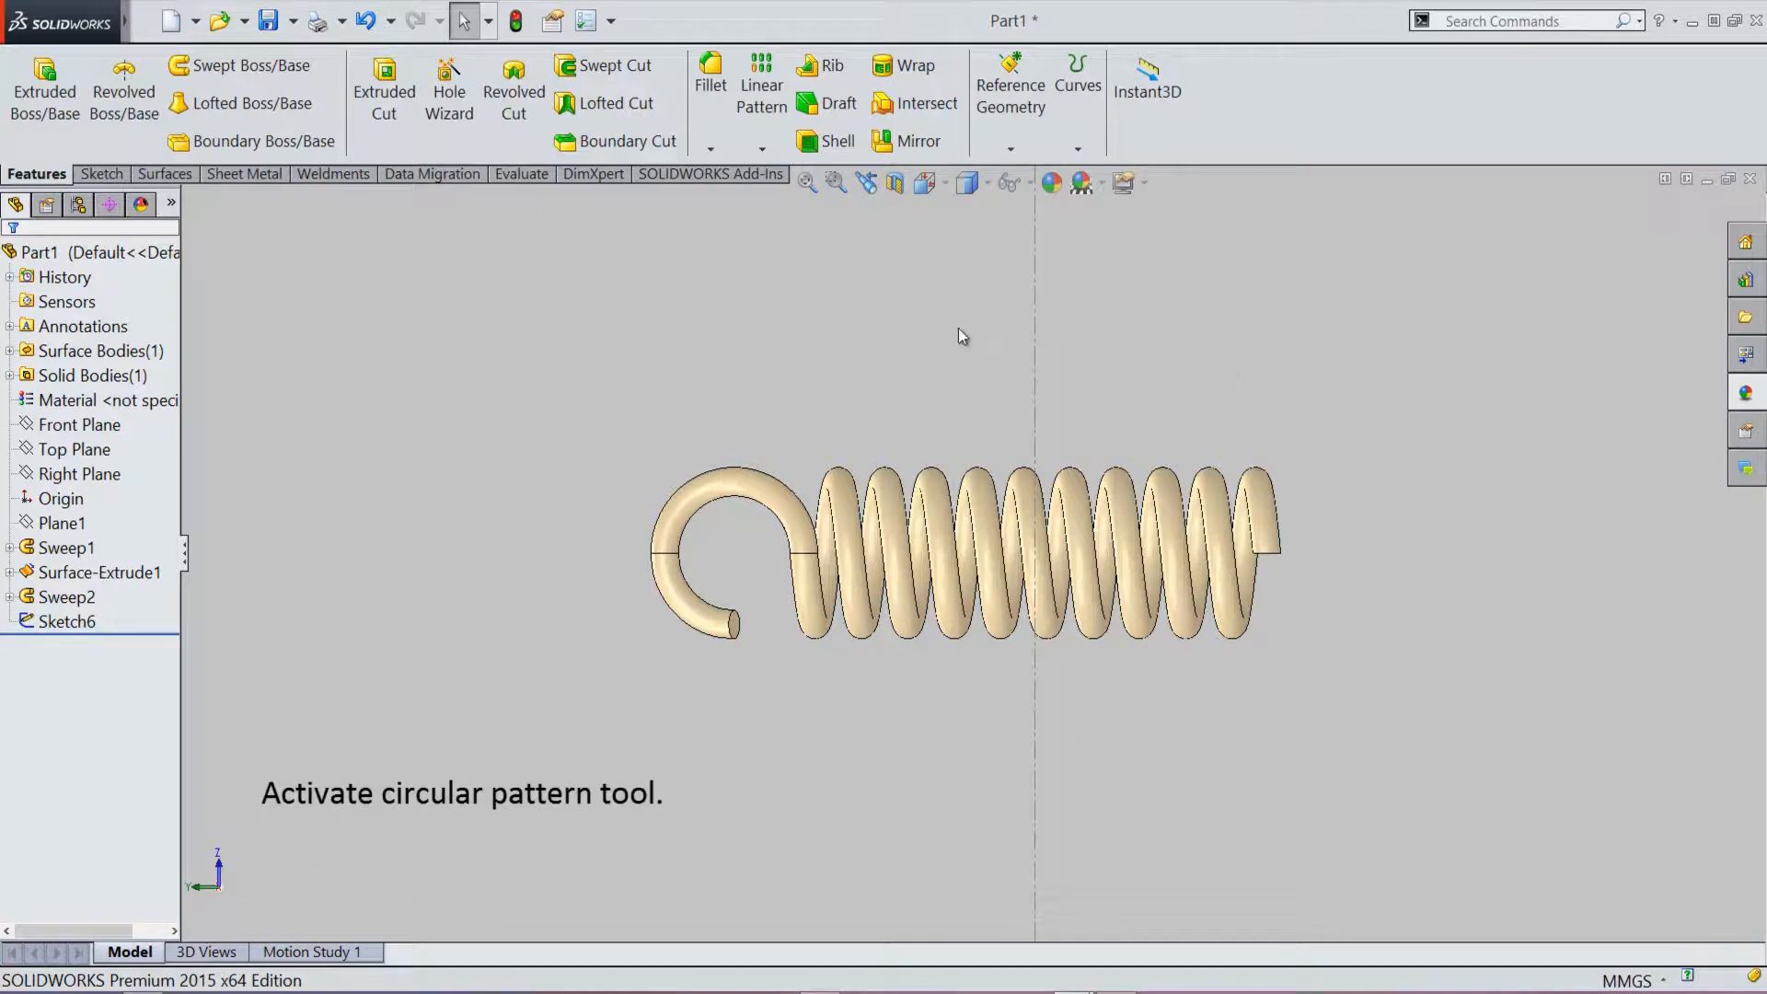
Step: Start a Circular Pattern of the swept hook, using the sketched centerline as the pattern axis
left_click(774, 150)
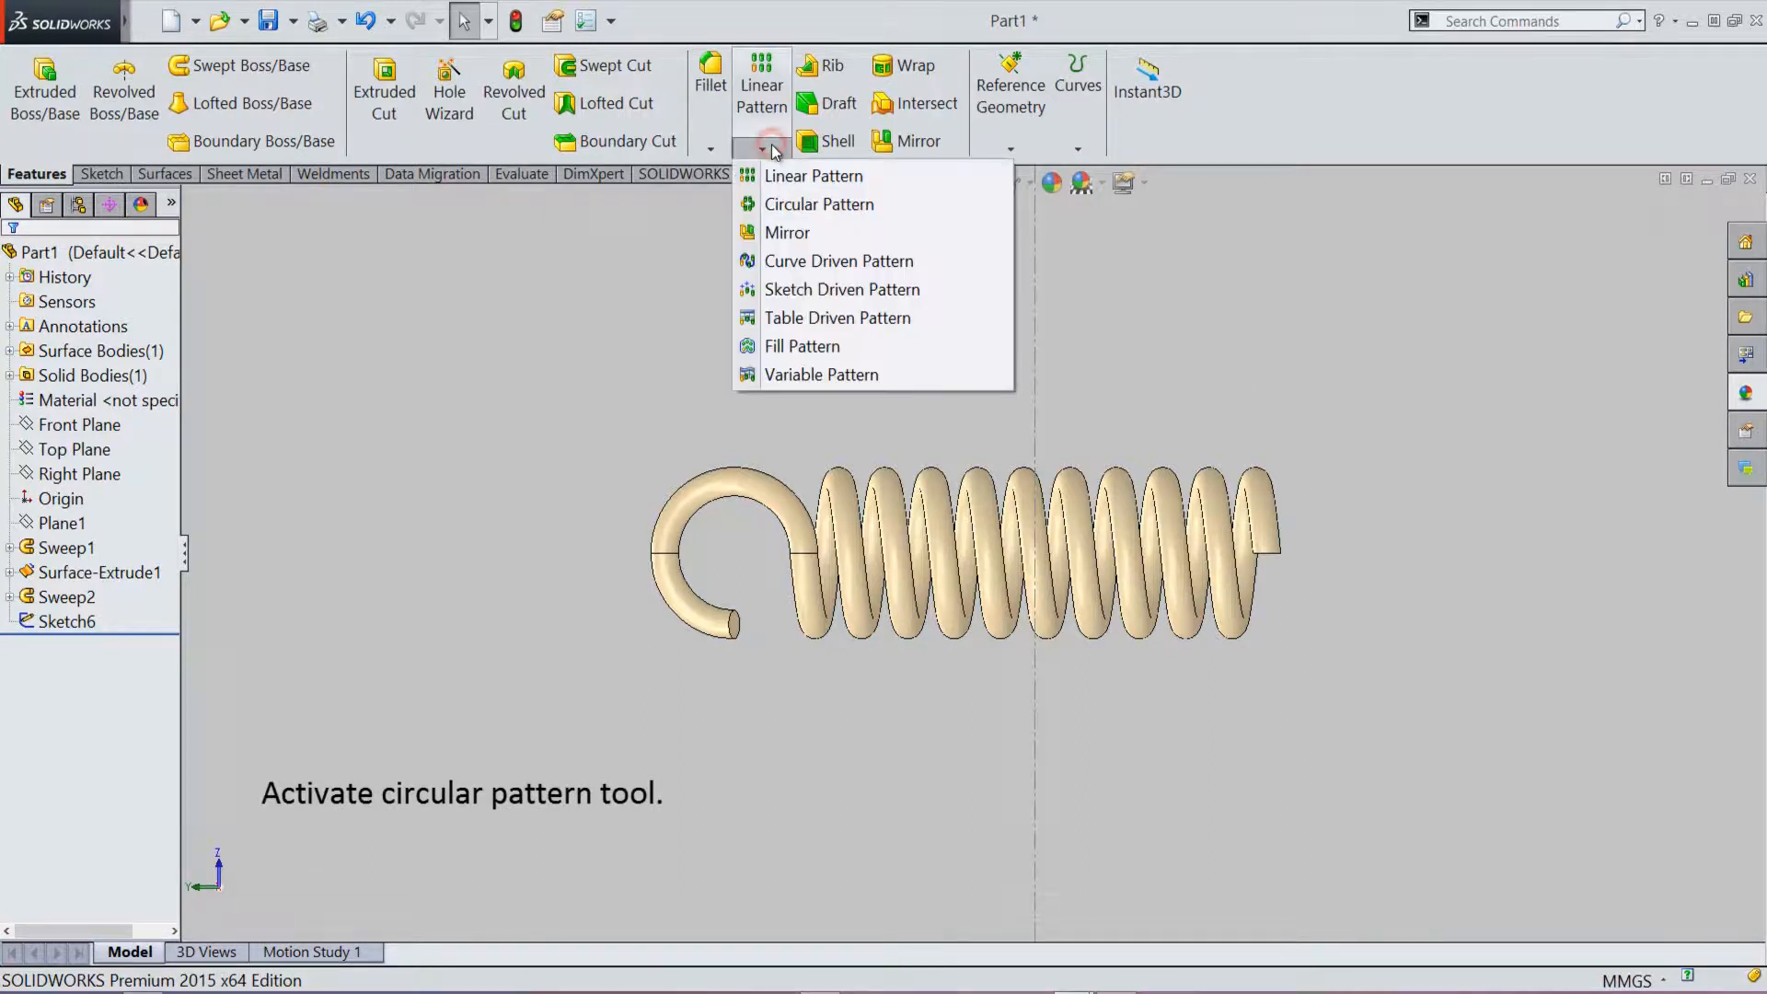
left_click(904, 209)
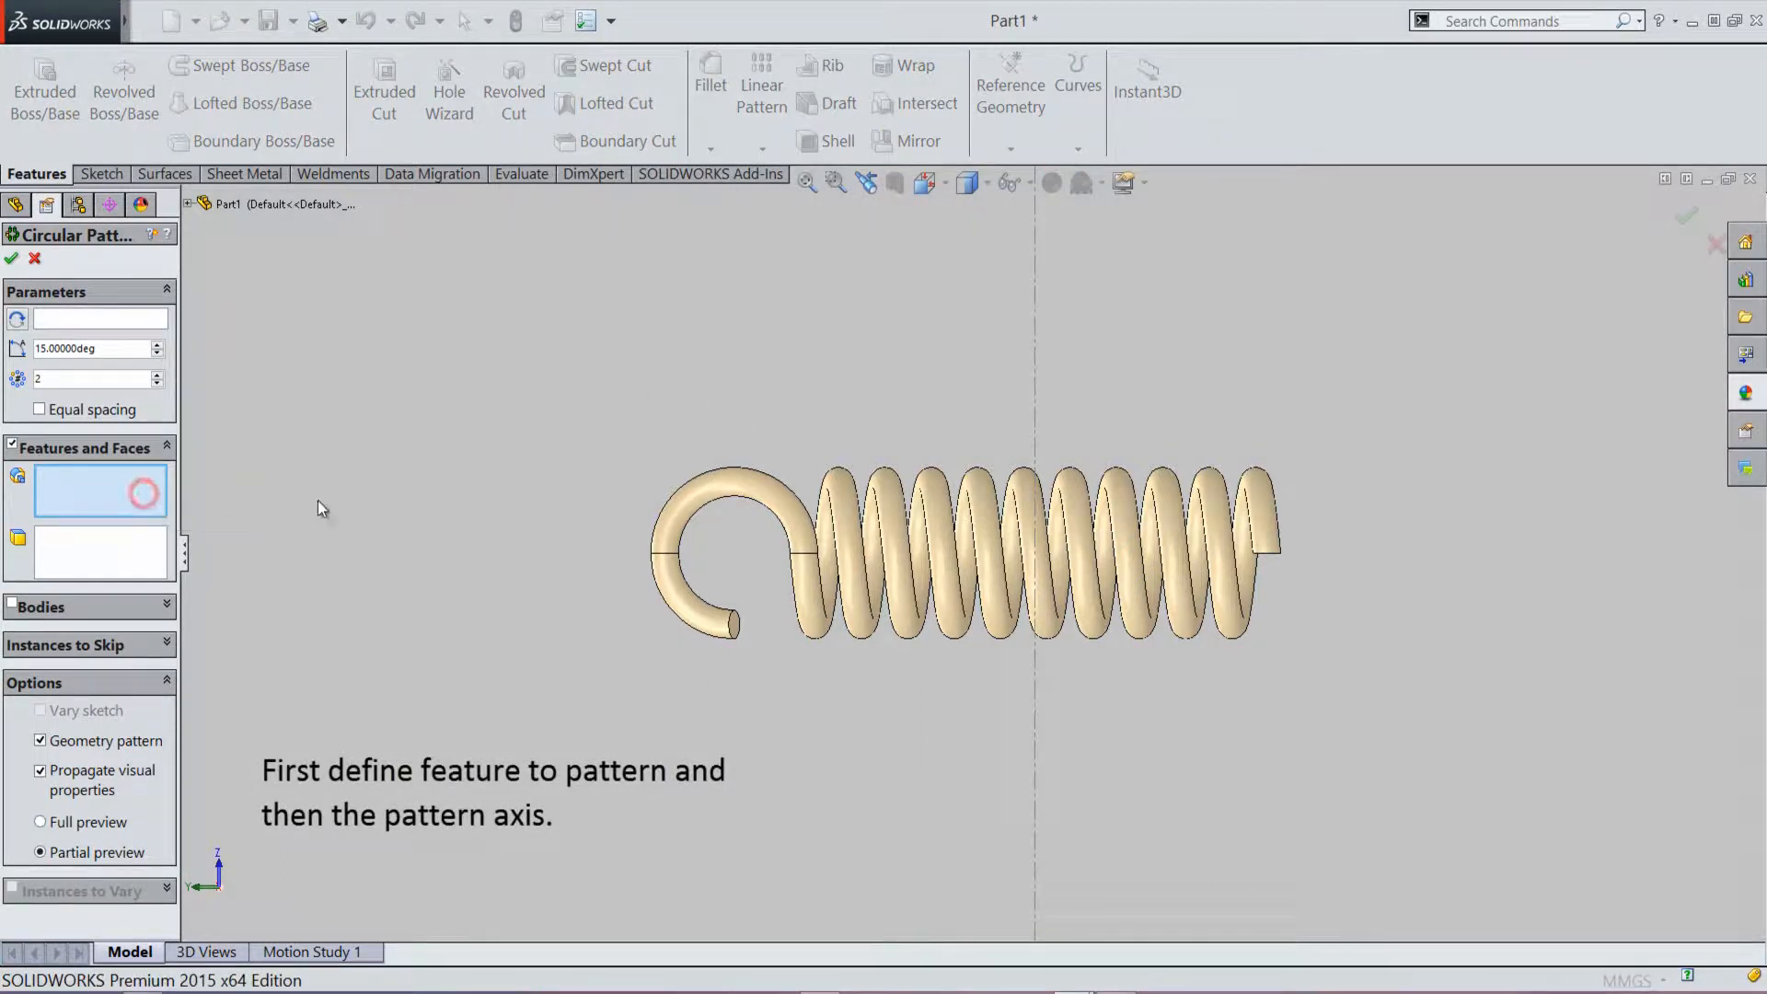
left_click(668, 532)
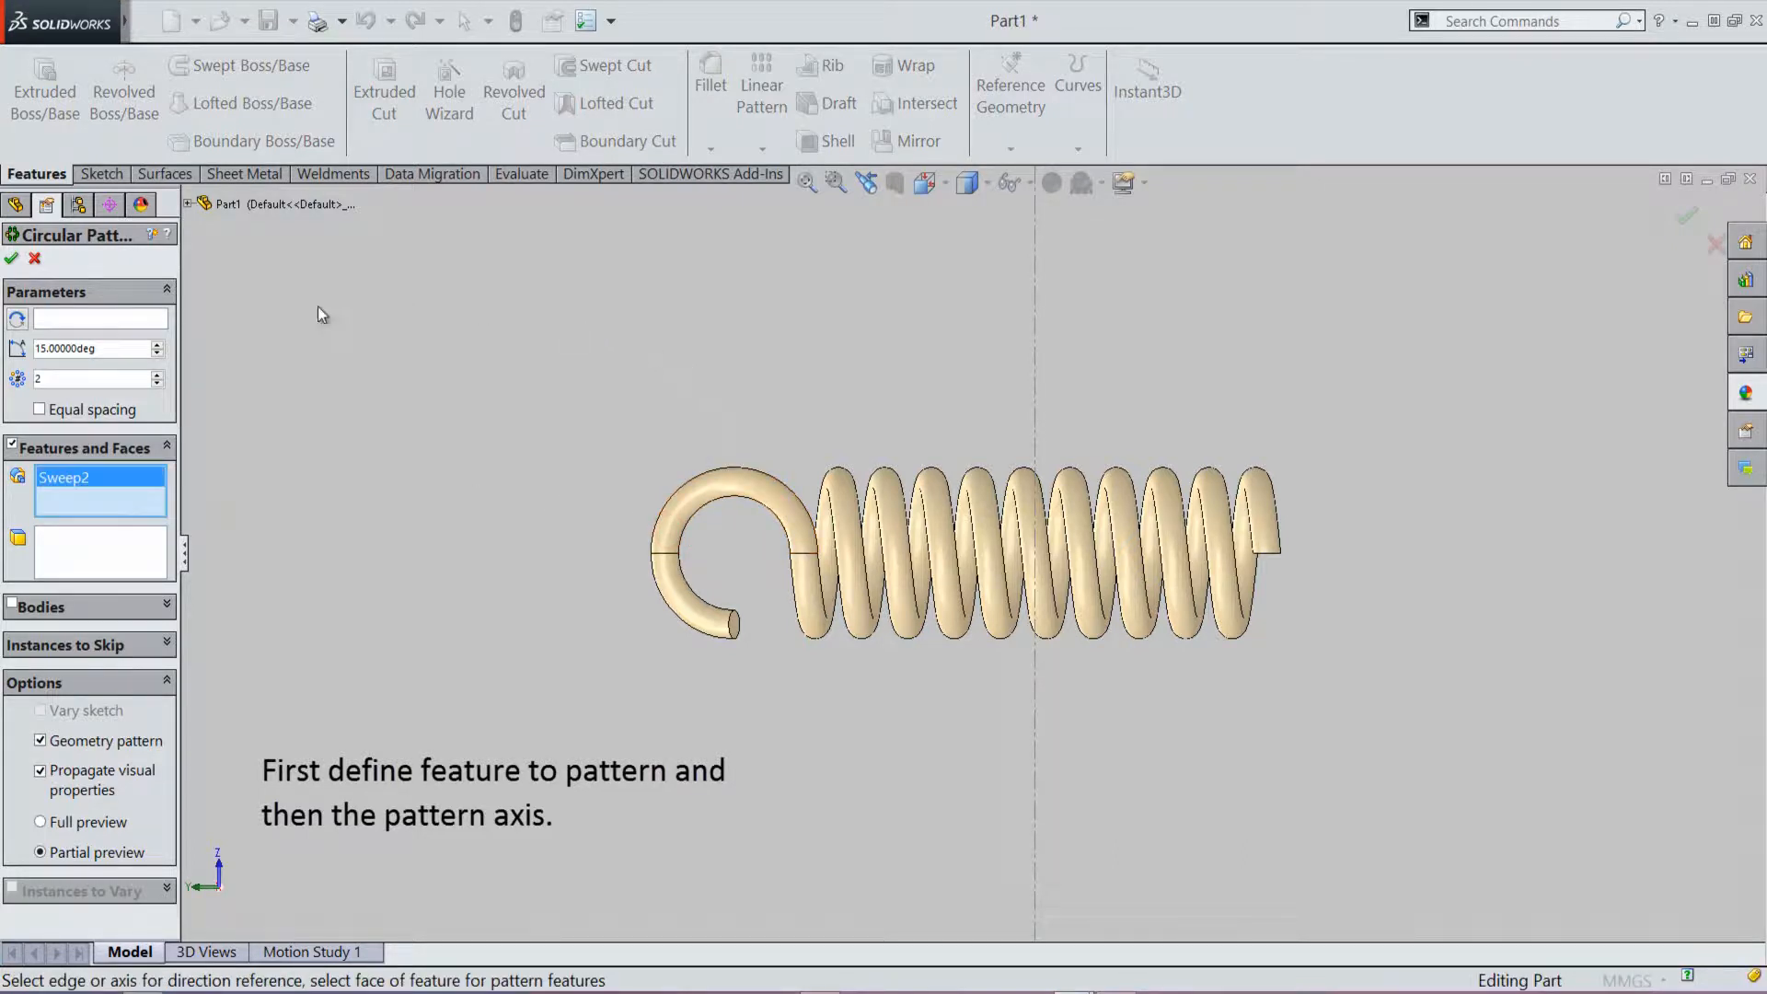
left_click(102, 322)
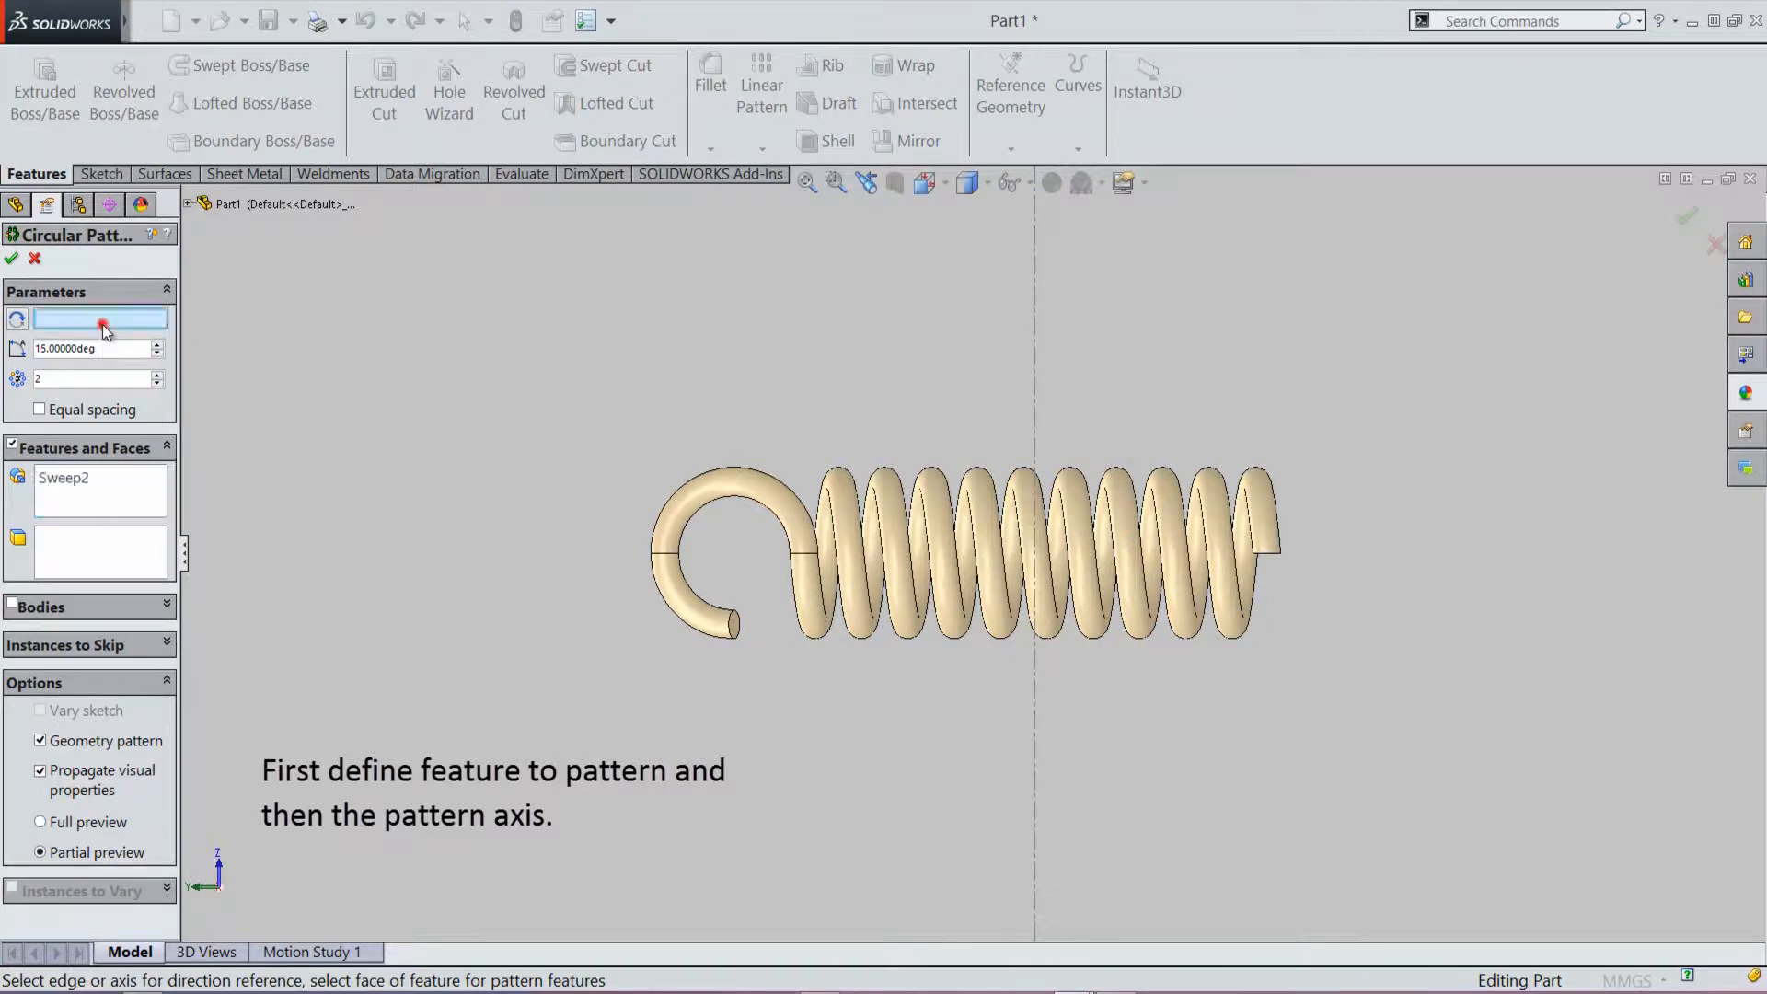
left_click(1035, 364)
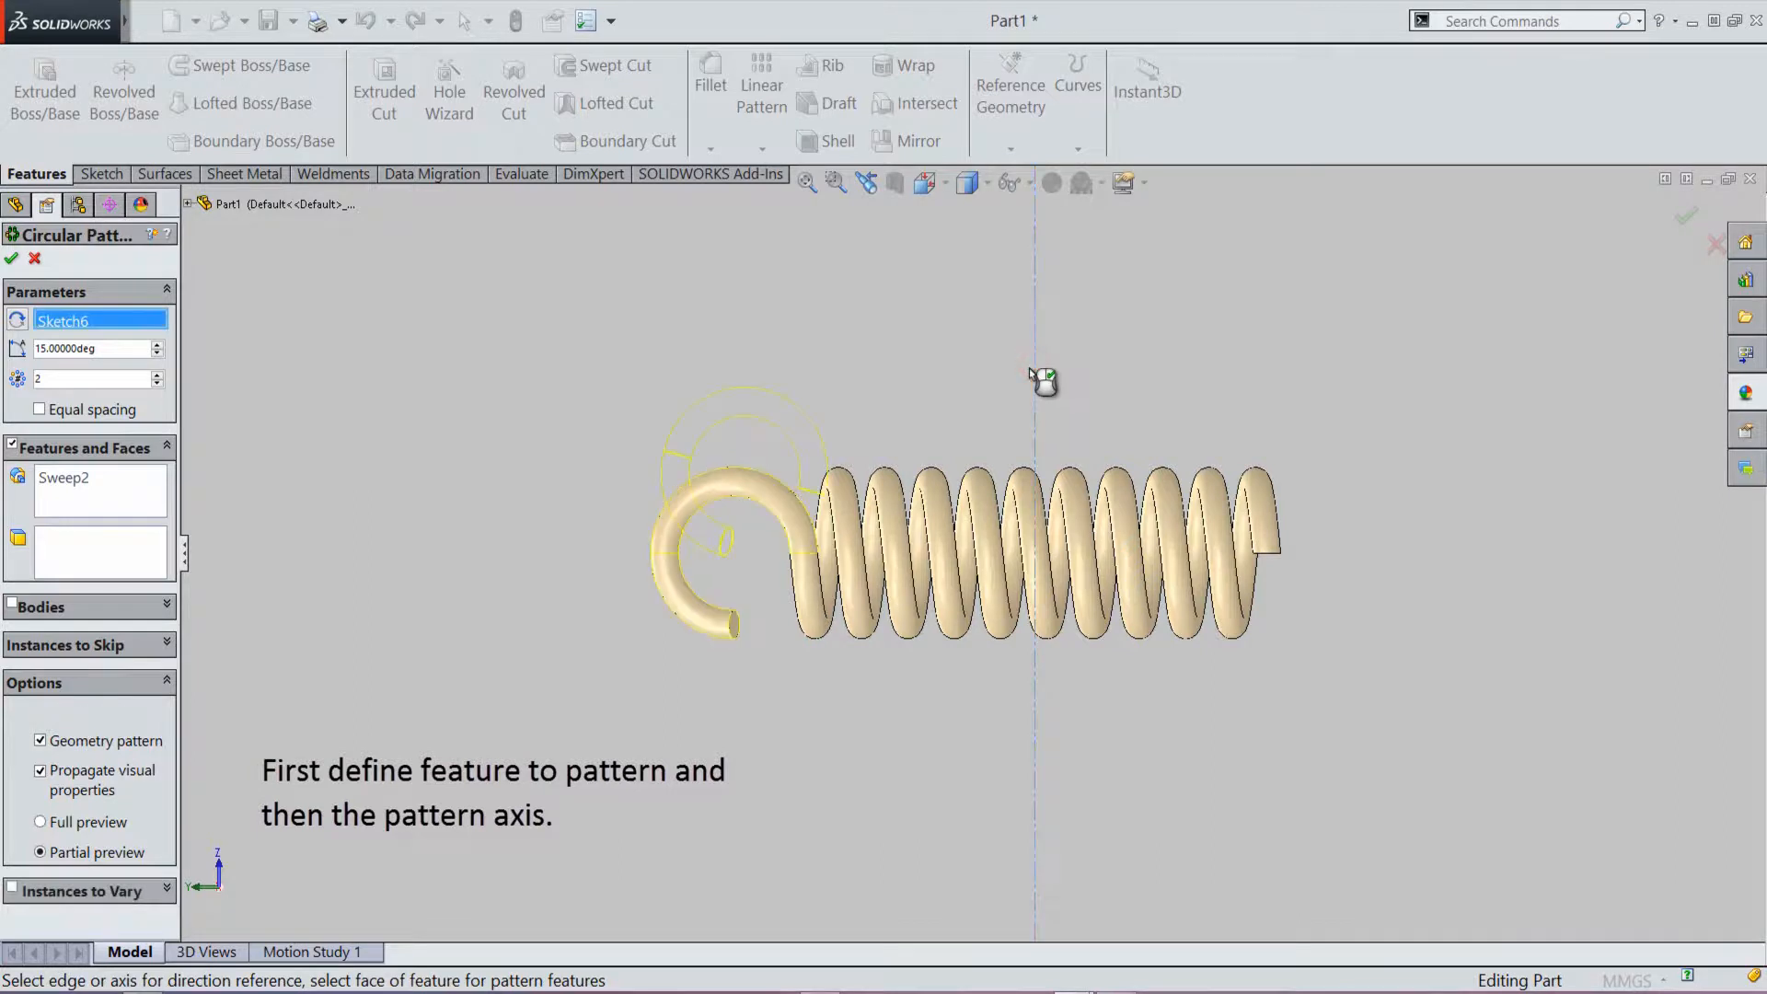
Step: Set the pattern angle to 180 degrees and create the circular pattern of the hook
left_click(46, 347)
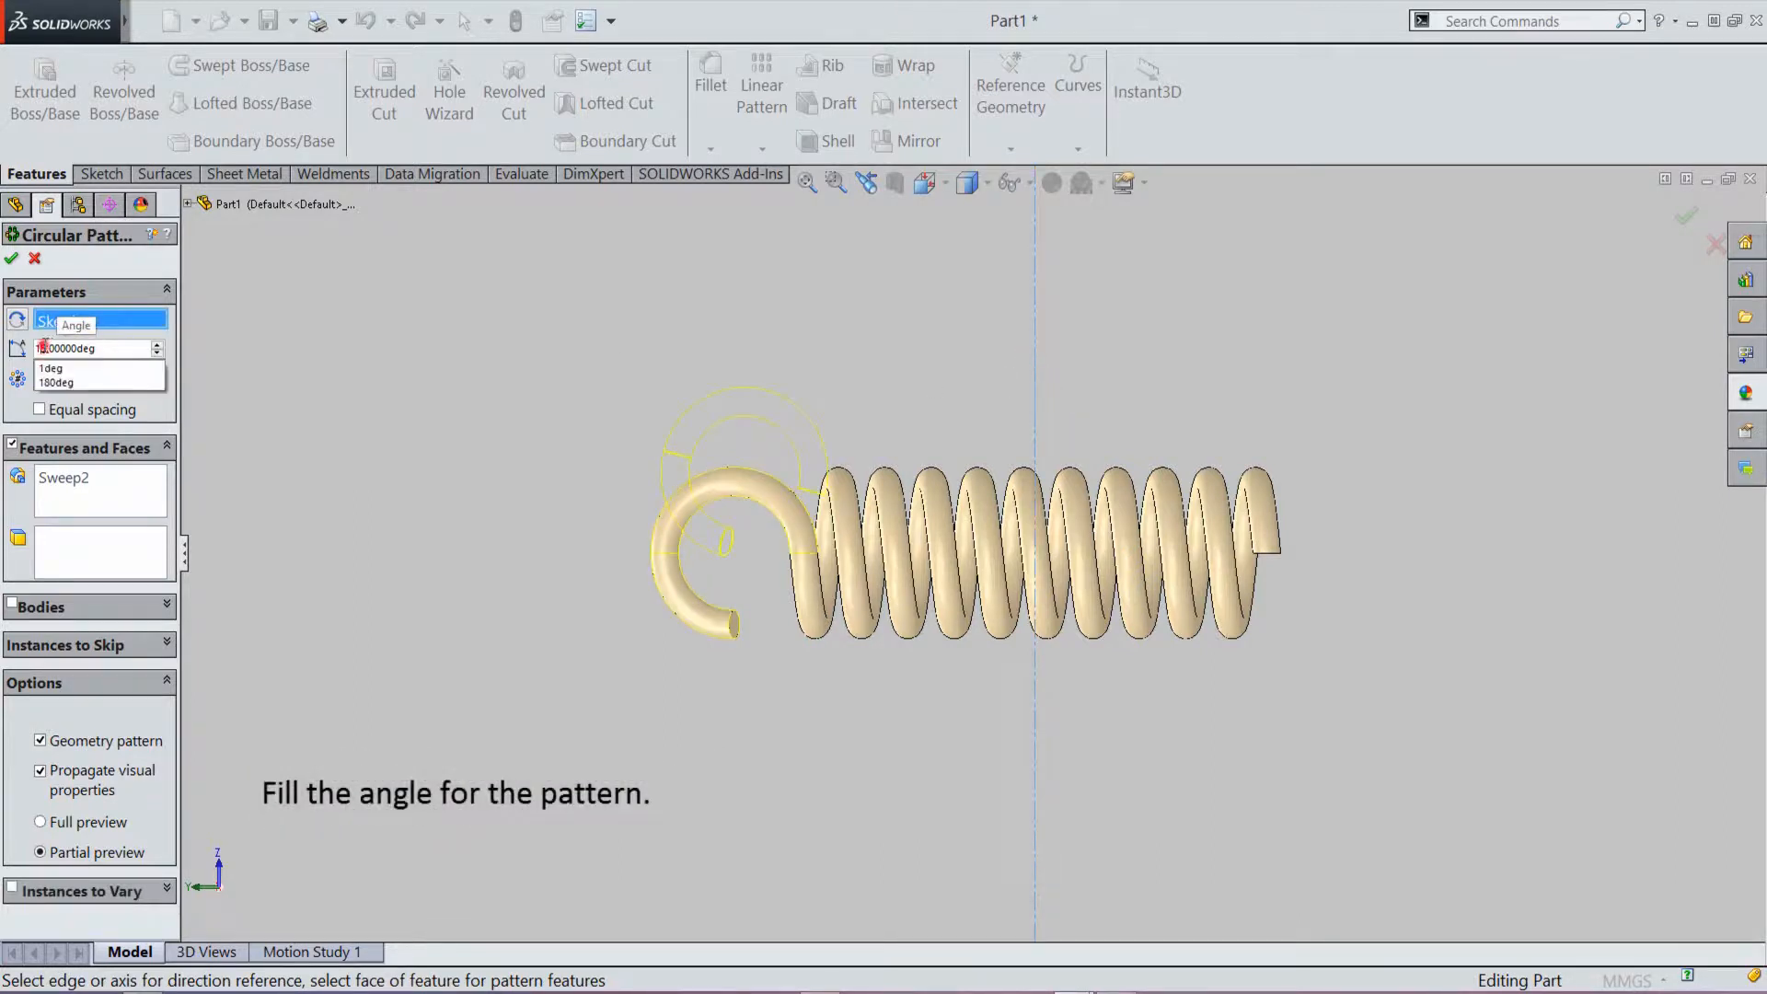
left_click(33, 348)
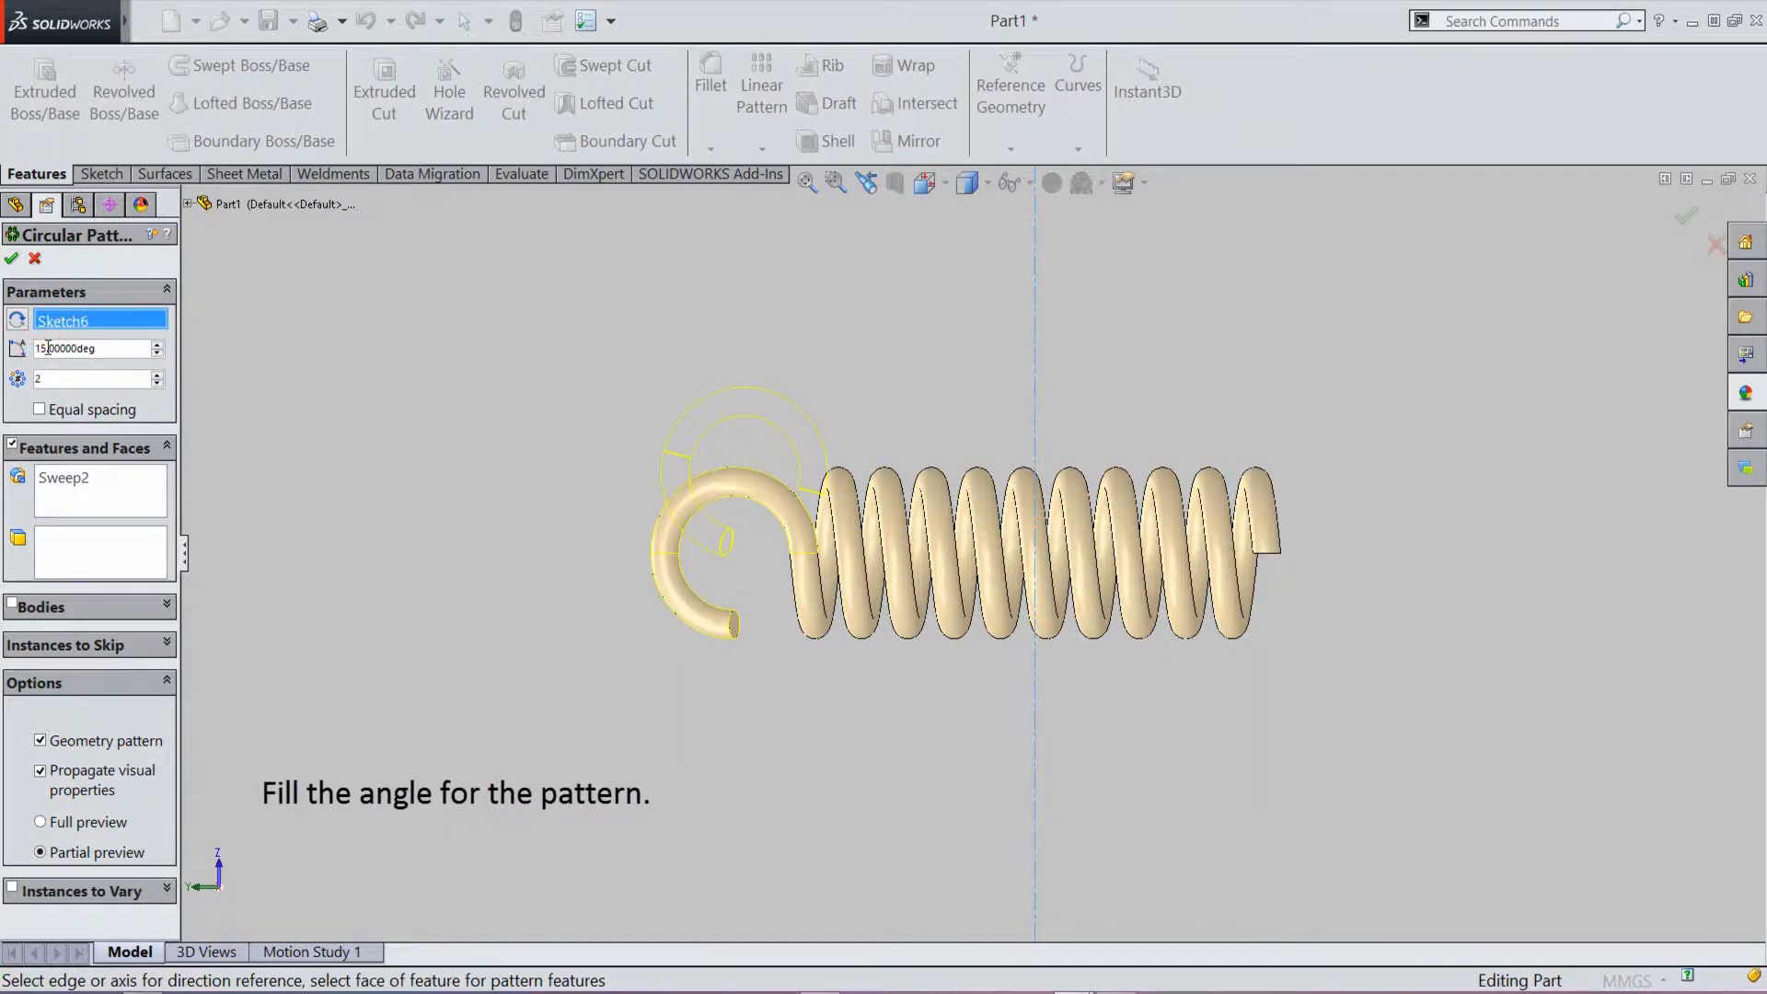
left_click(35, 350)
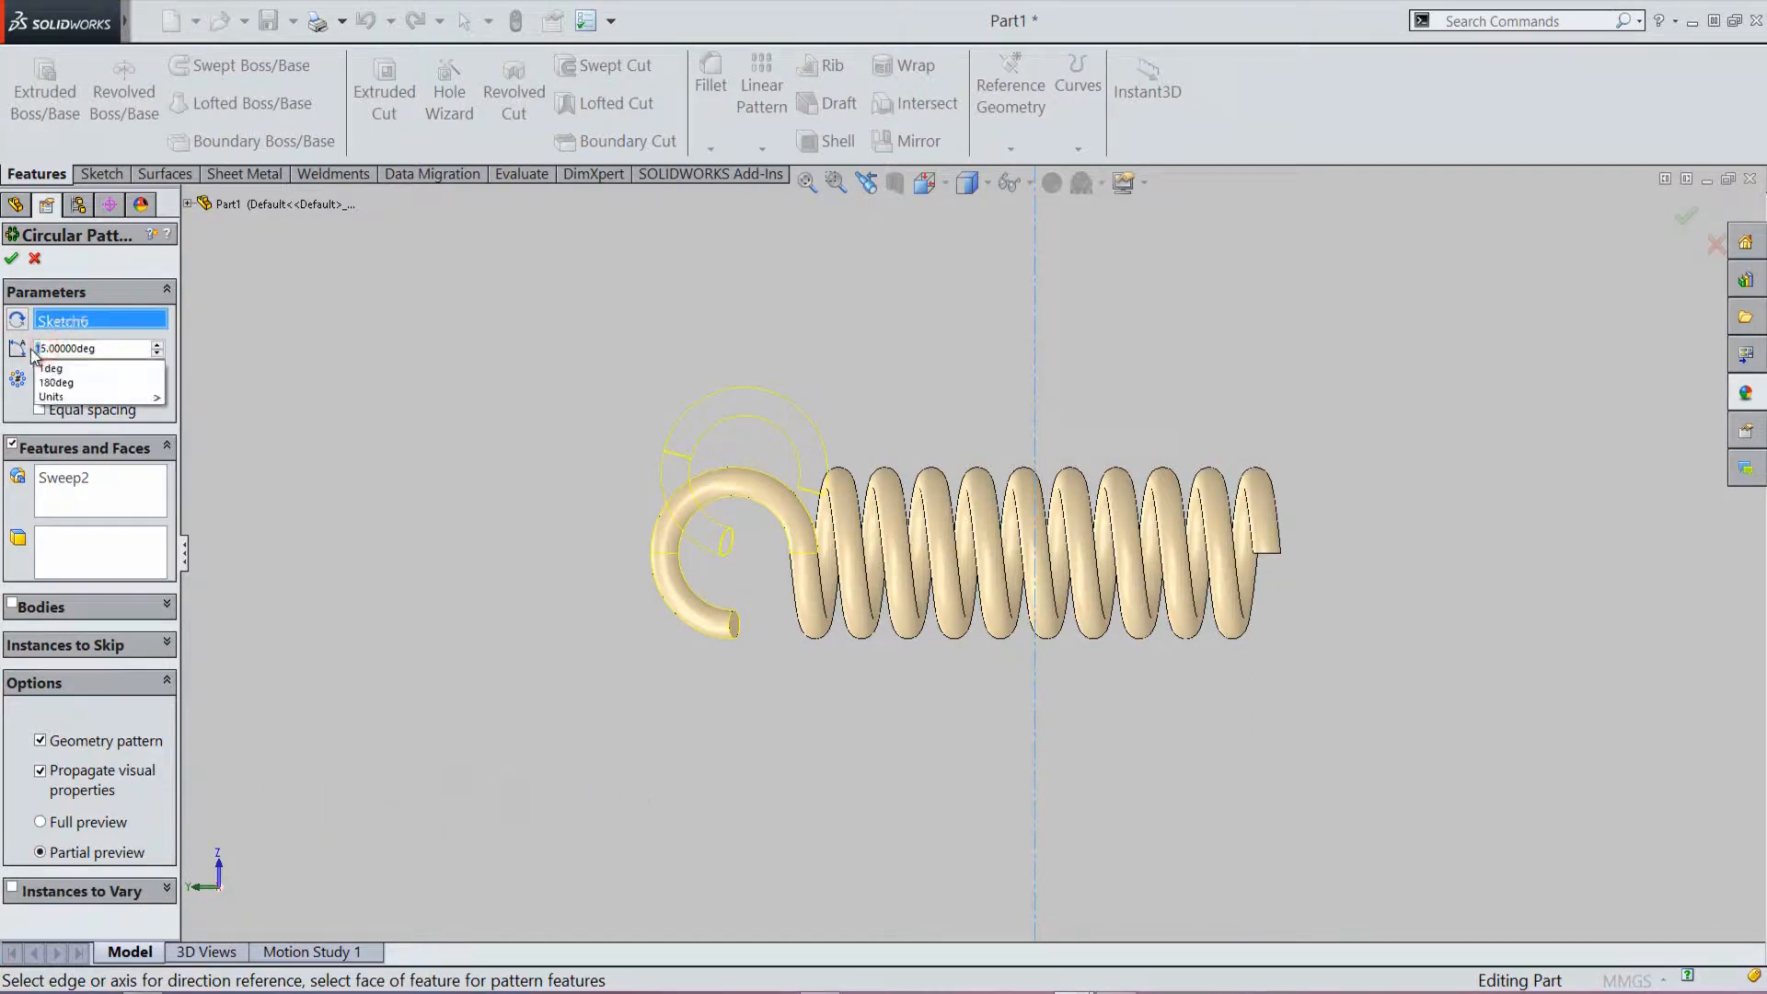
key("Delete")
key("Delete")
type("180")
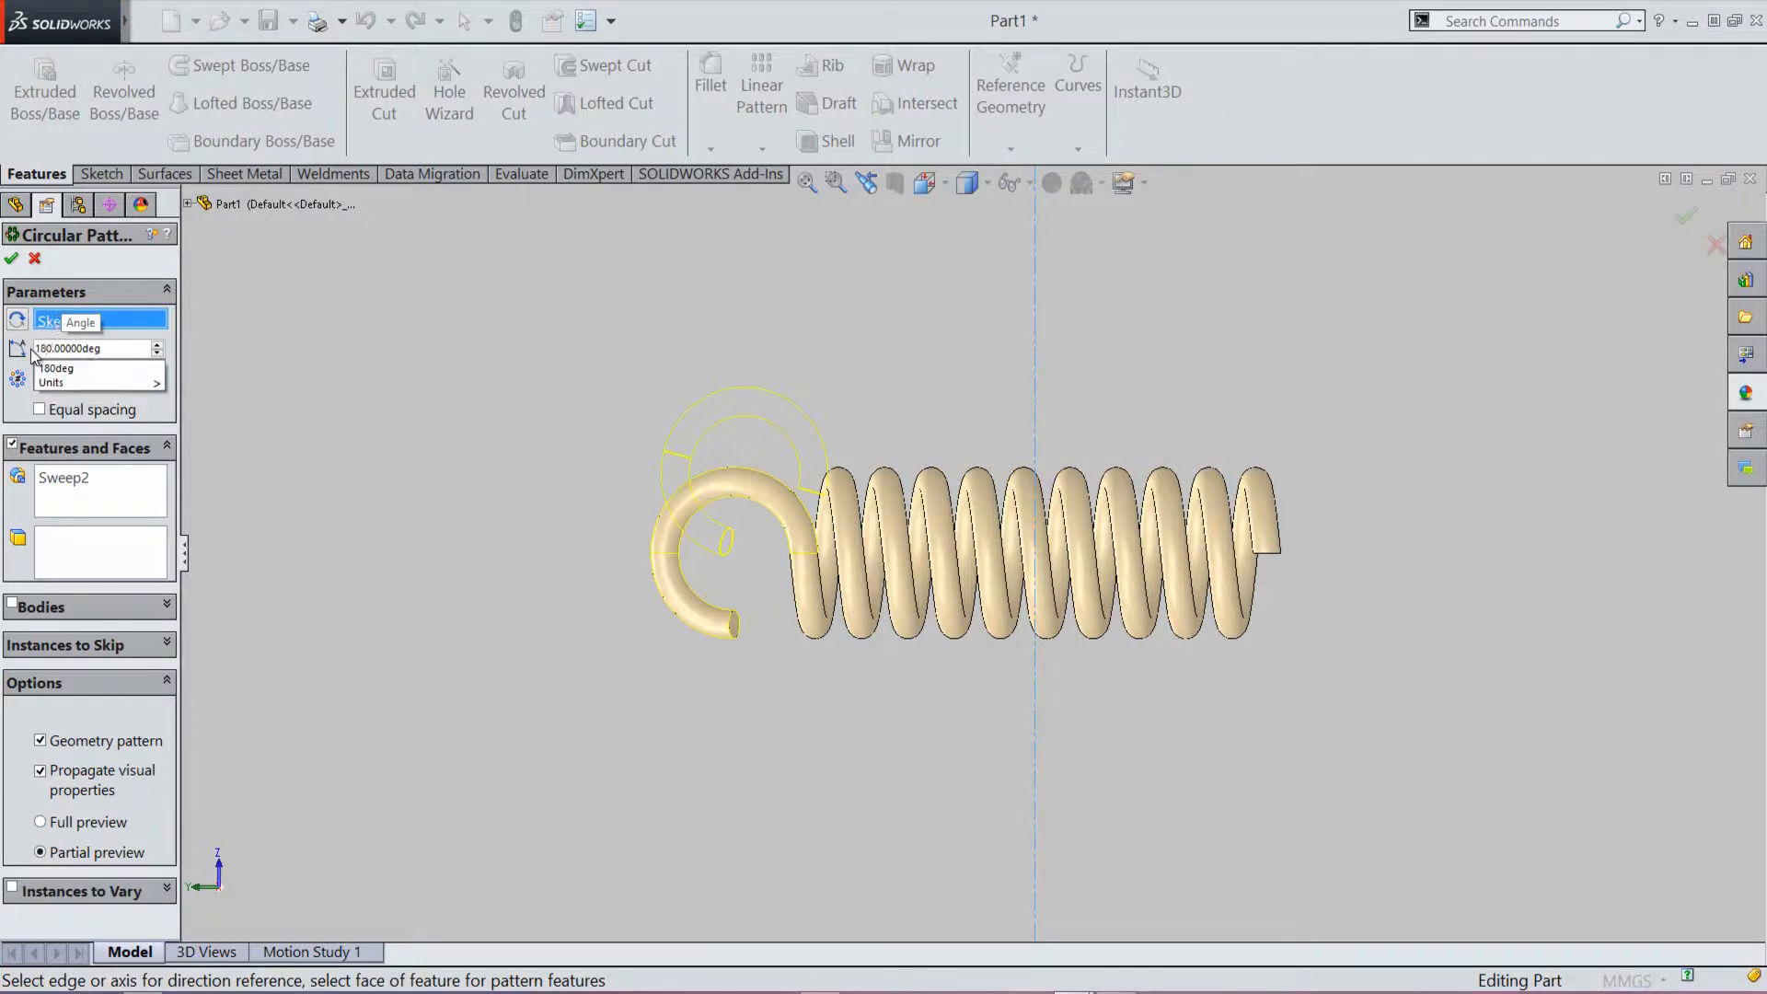
key("Return")
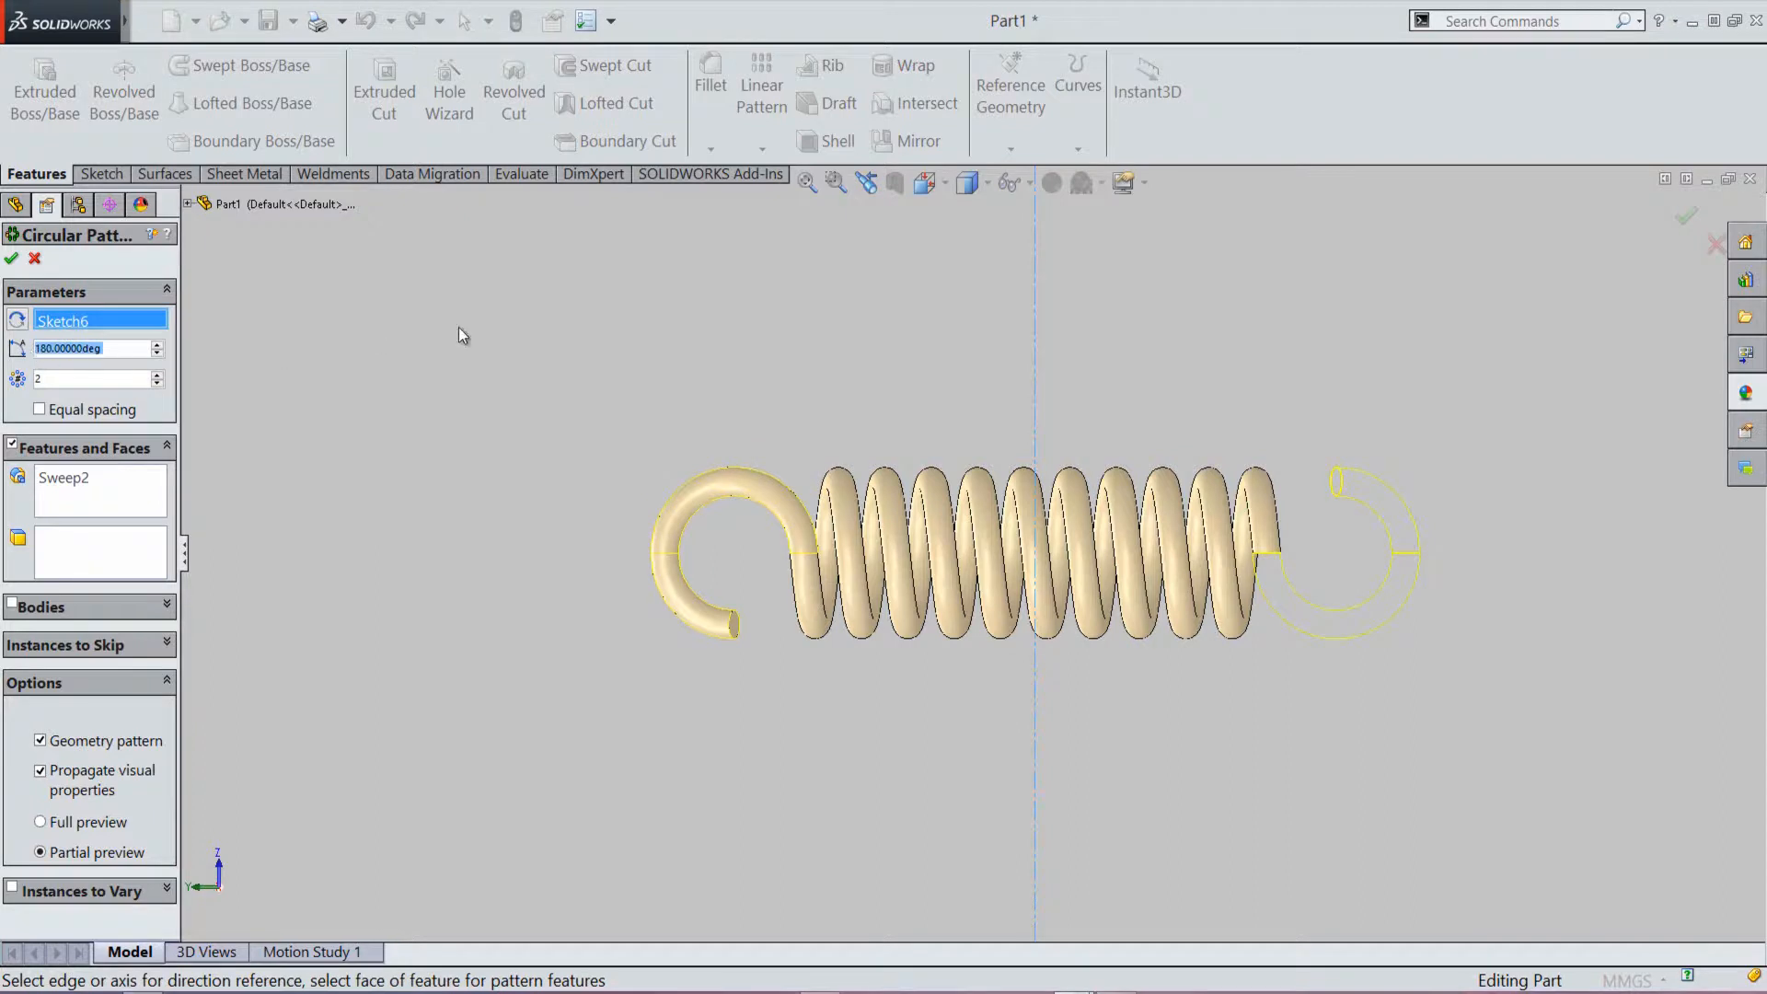
left_click(820, 339)
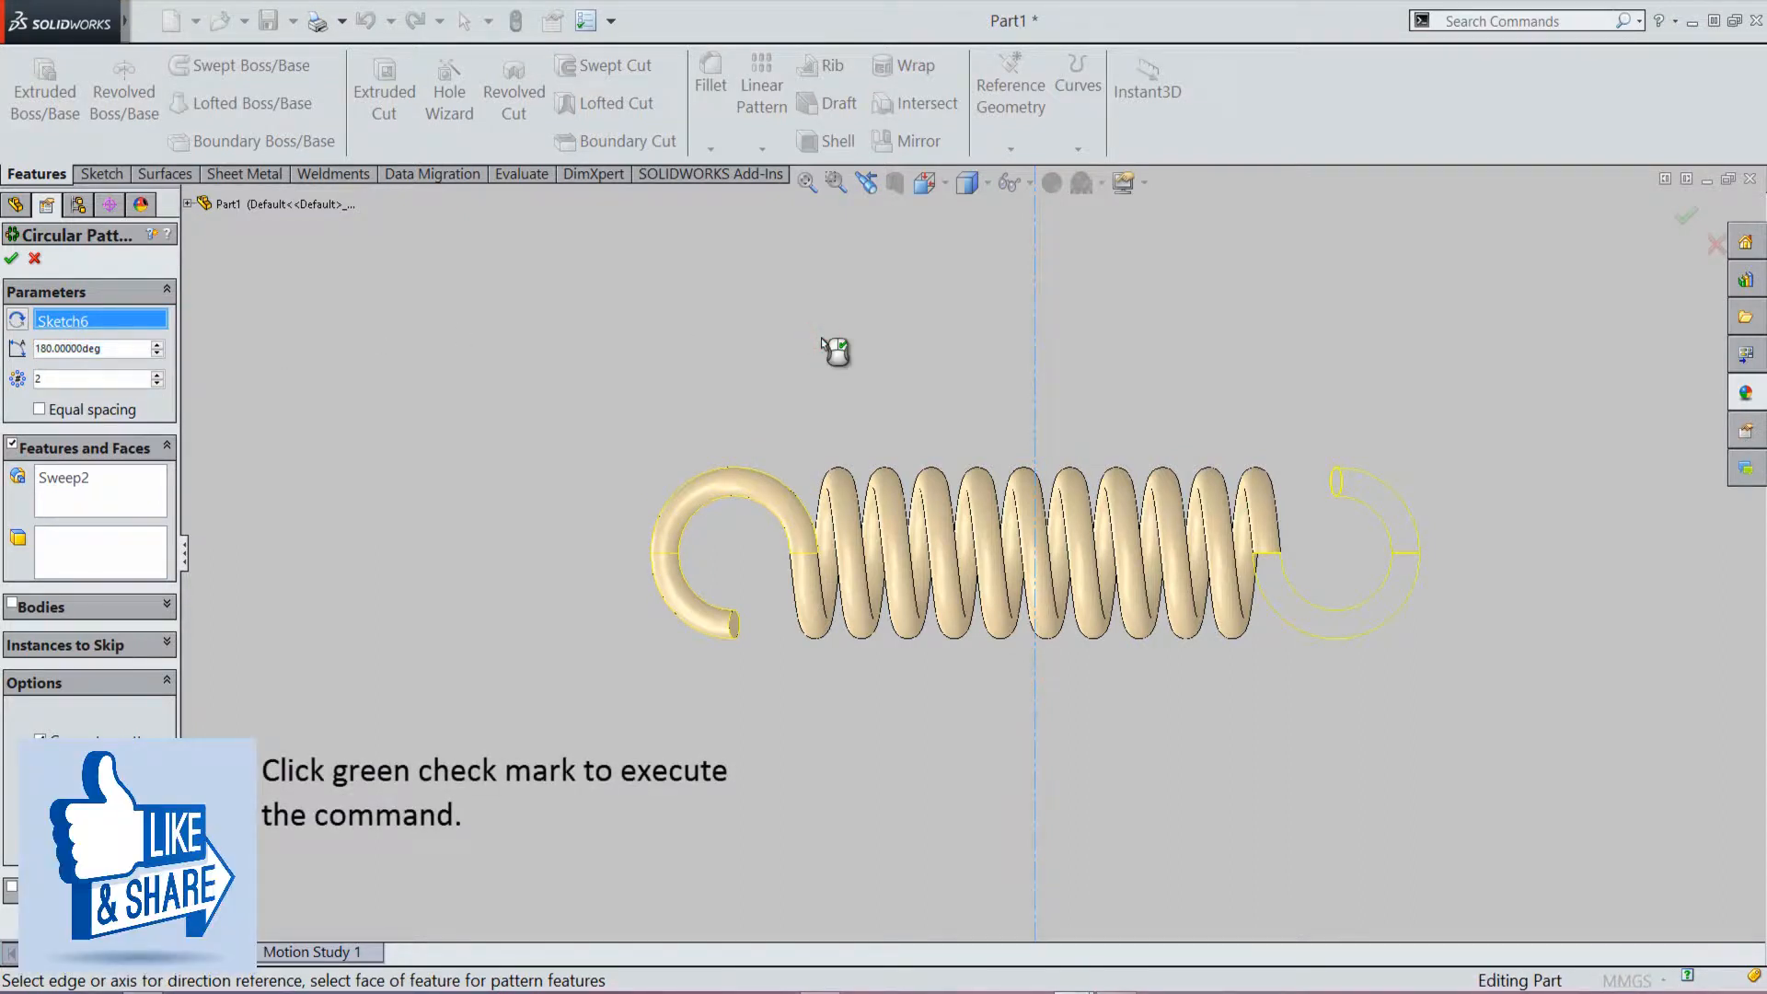
left_click(1686, 217)
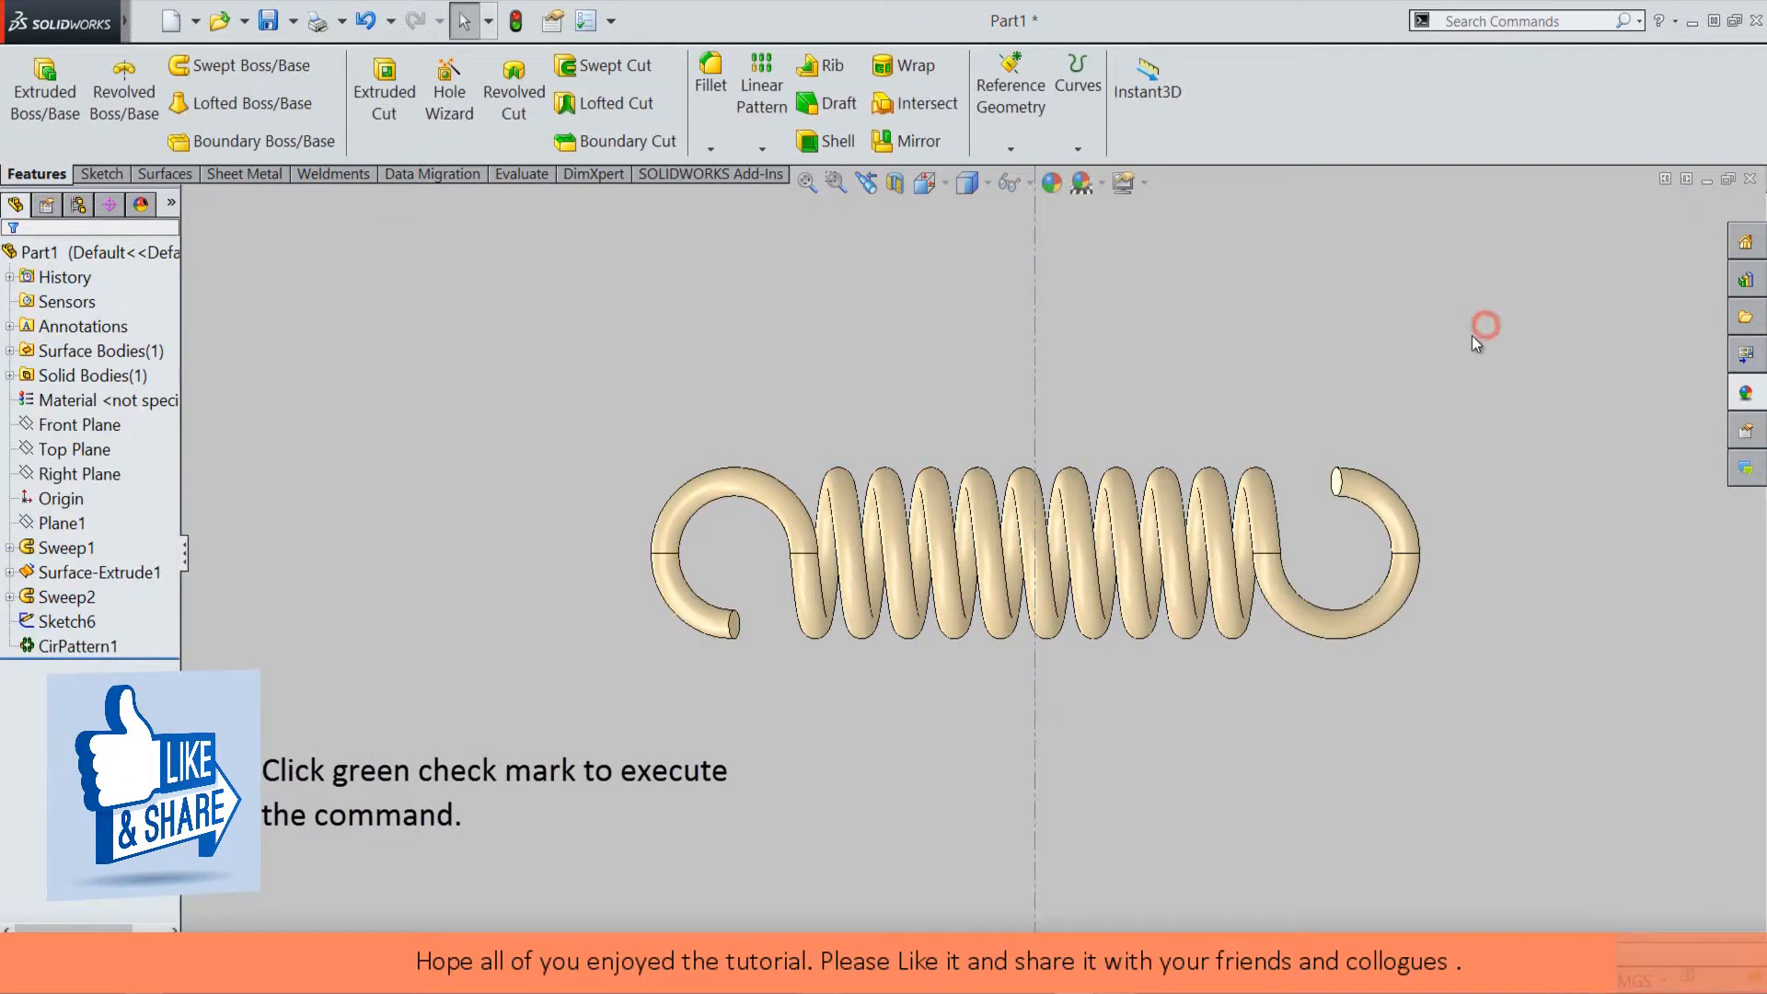
Step: Hide the centerline sketch used as the pattern axis
right_click(83, 628)
left_click(52, 624)
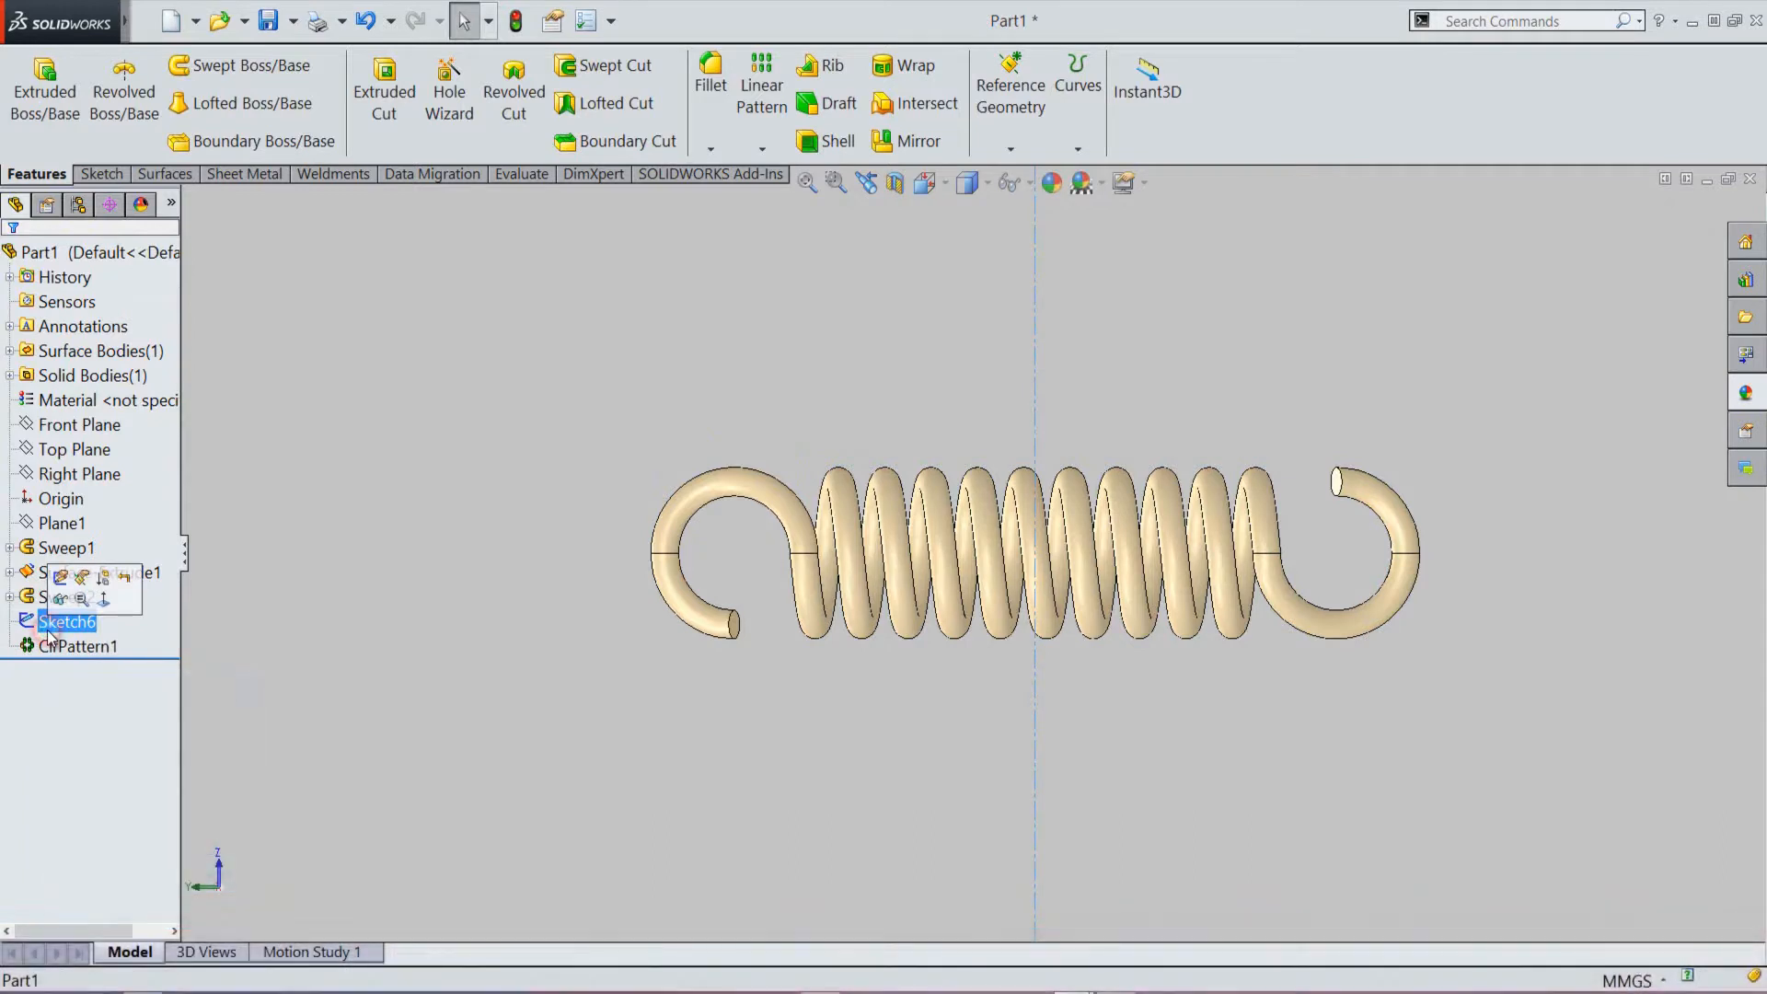
left_click(60, 599)
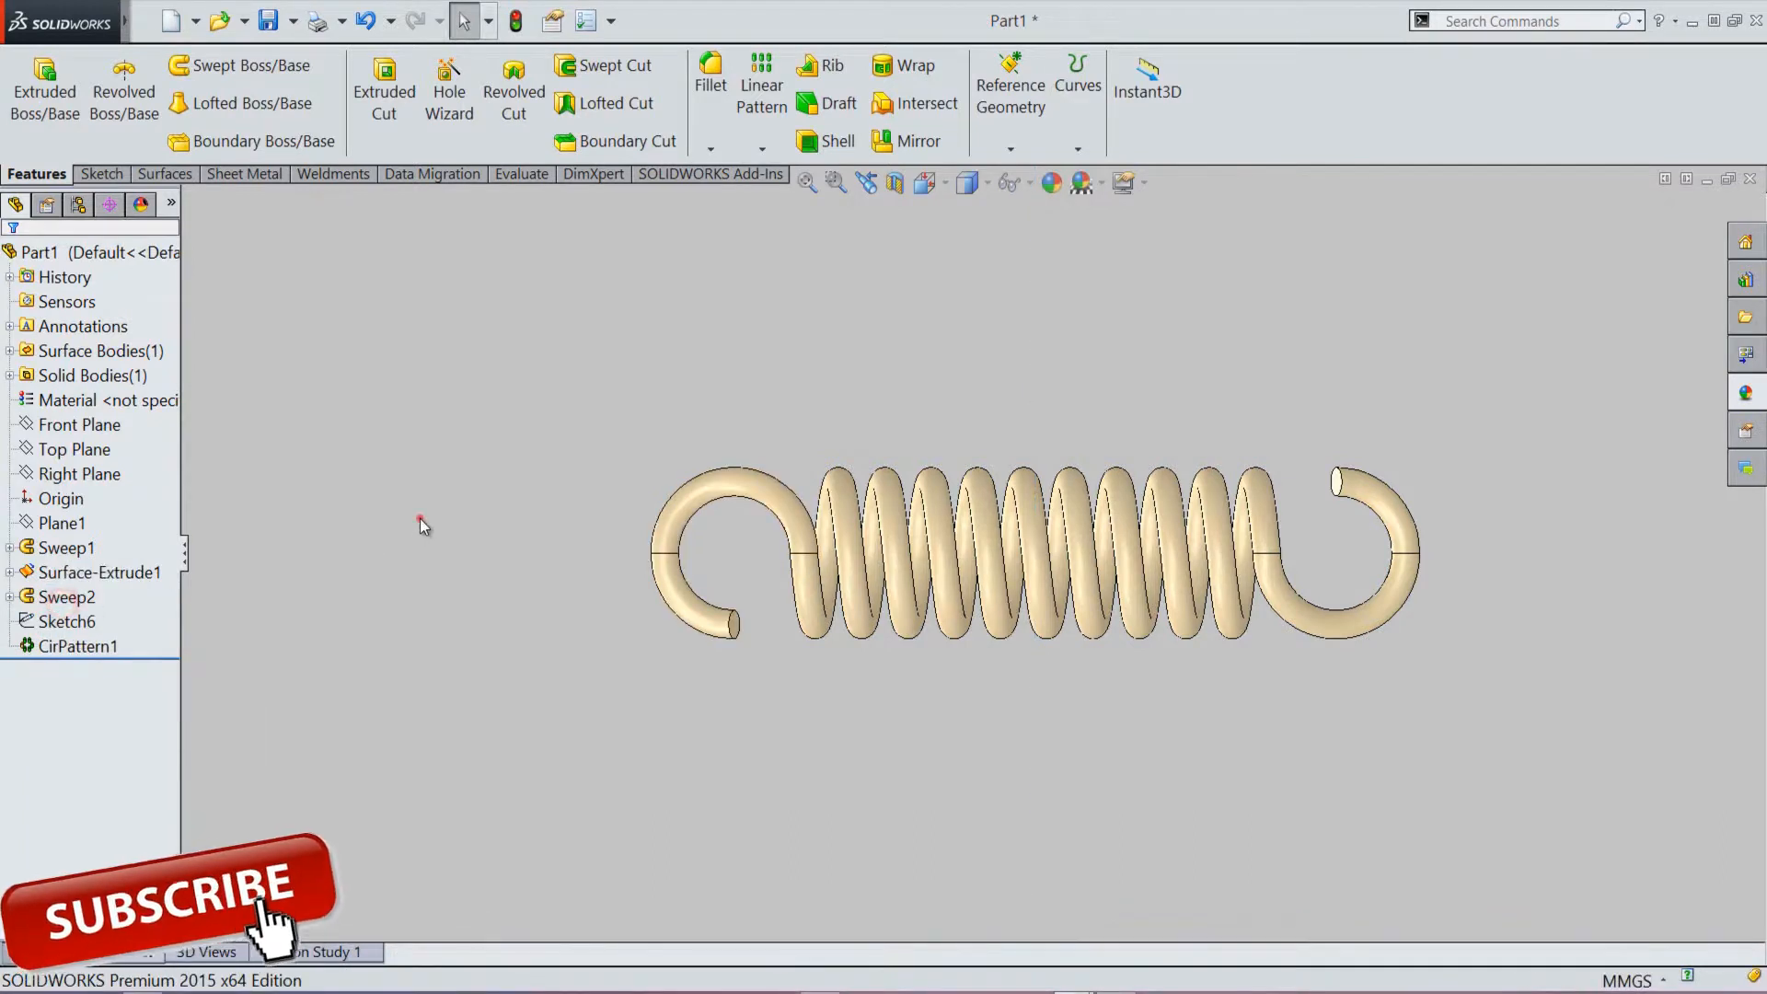
left_click(628, 394)
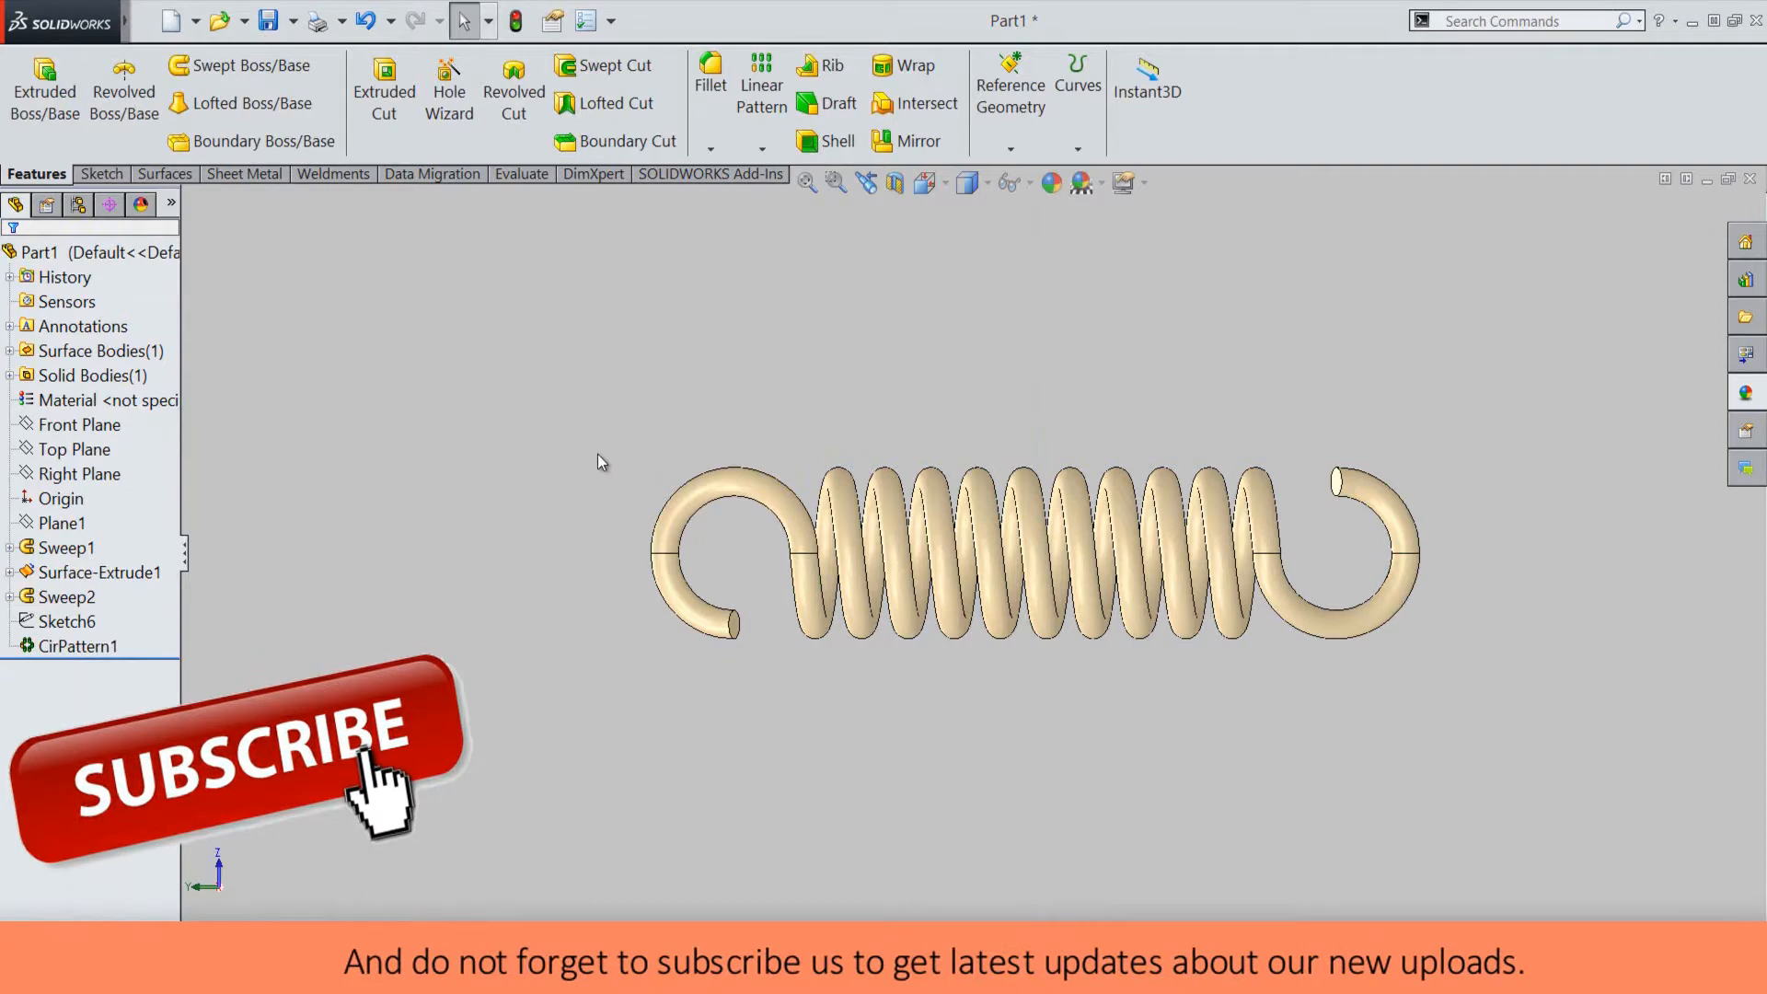
Step: Show the finished spring in an isometric view and start saving the part file
left_click(92, 426)
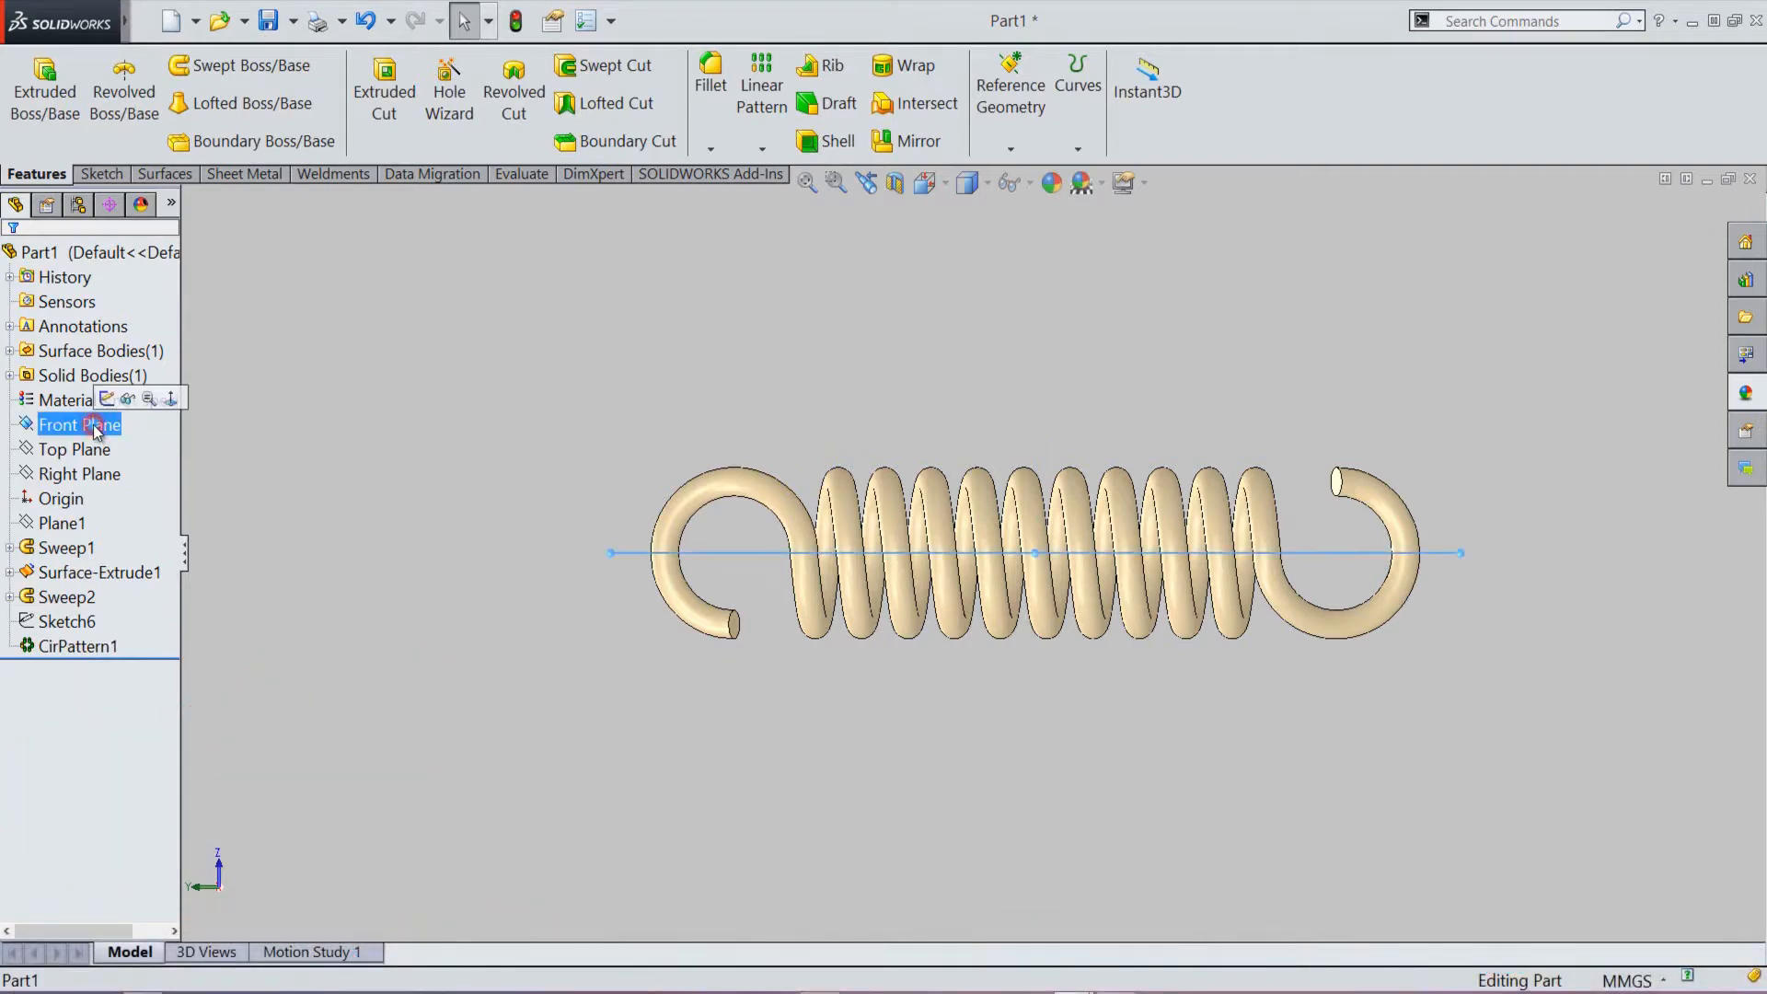
left_click(170, 399)
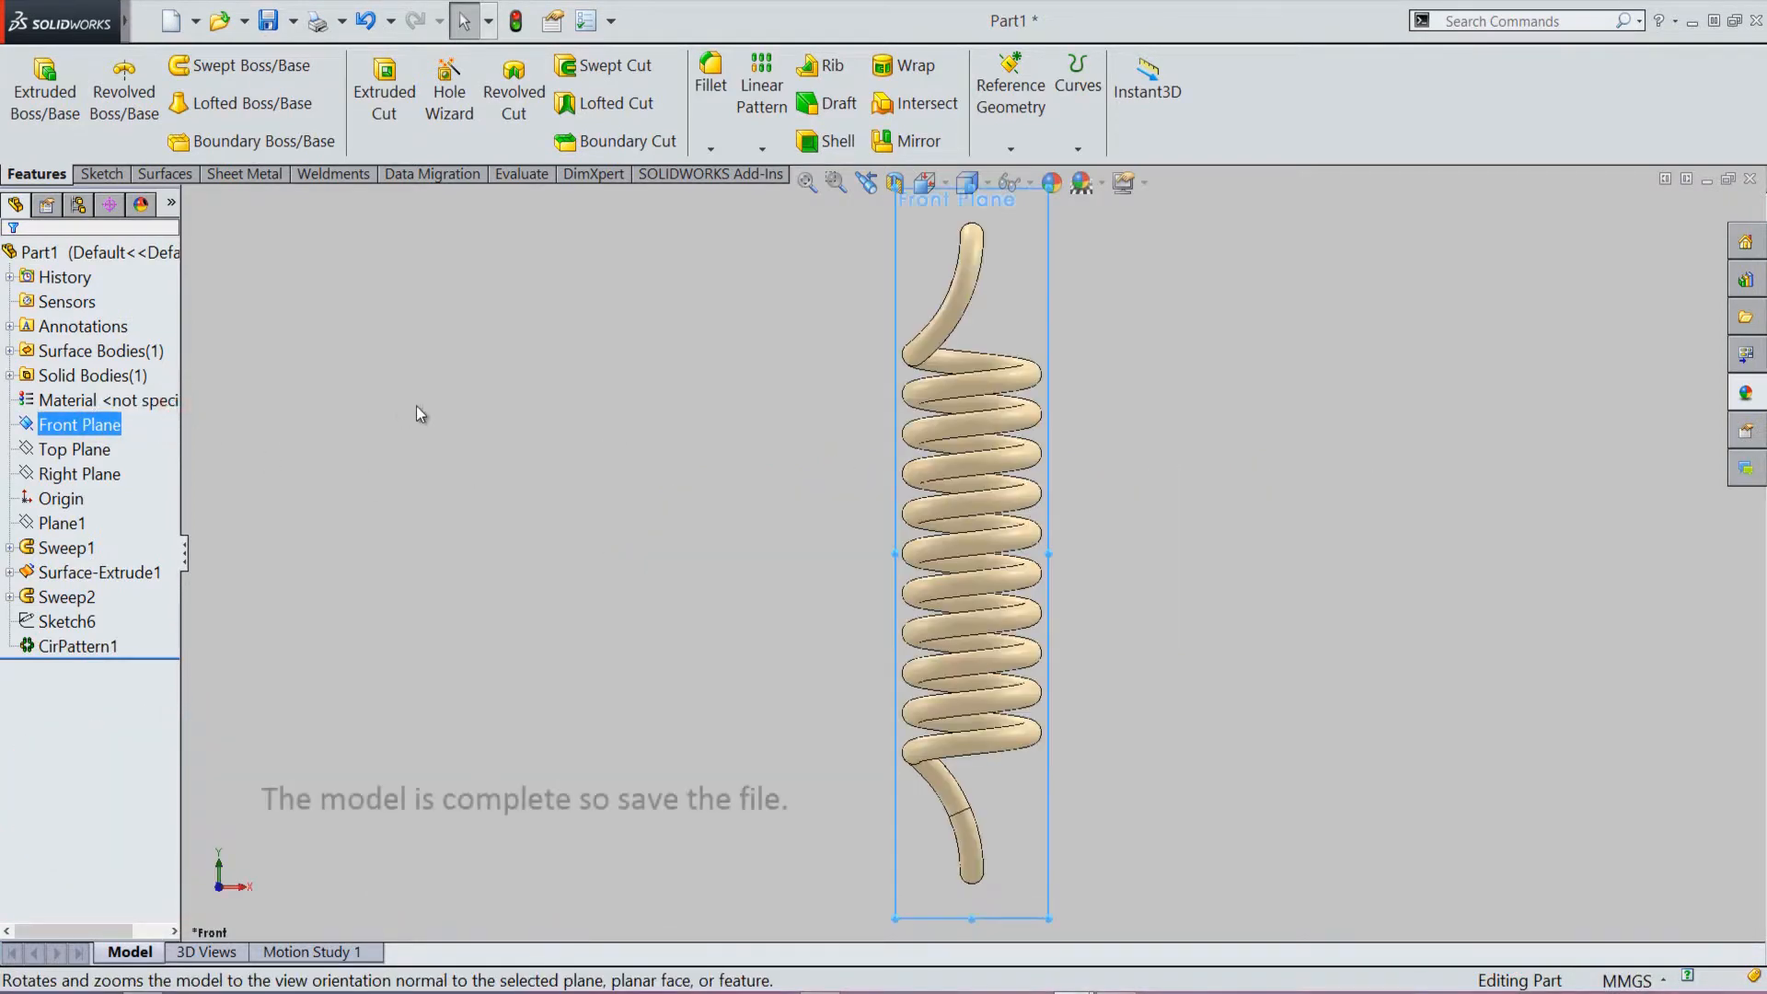
left_click(504, 388)
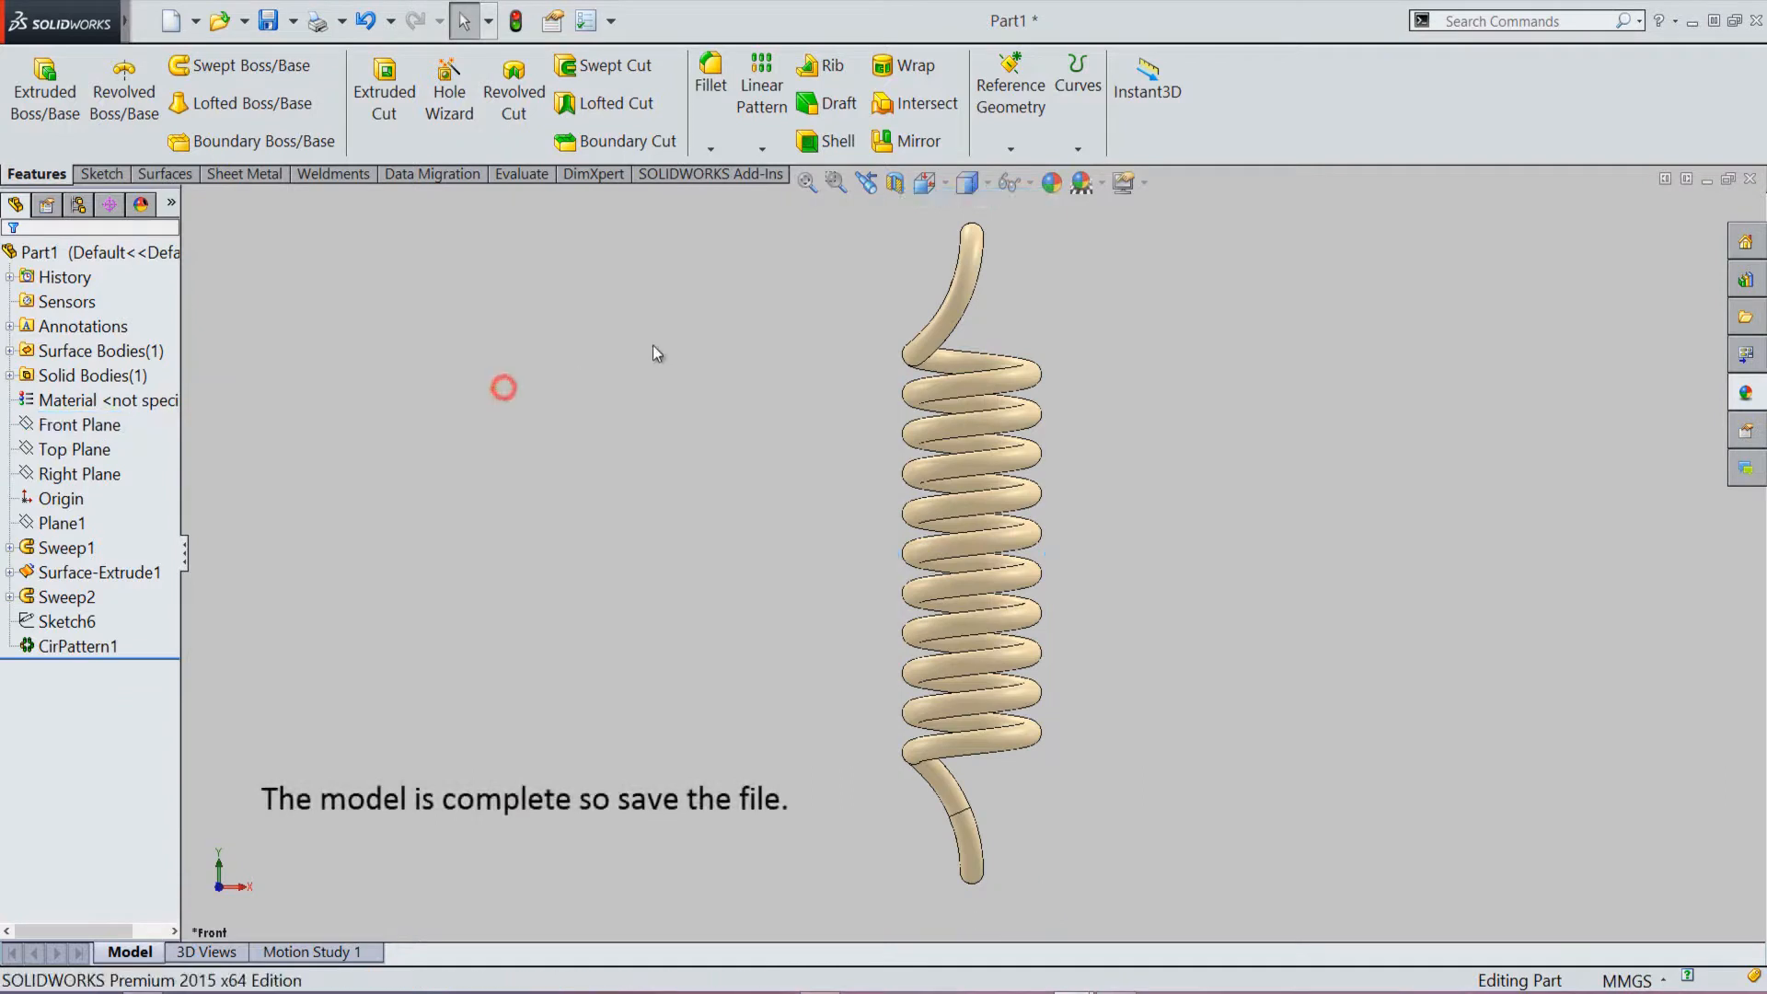
left_click(935, 194)
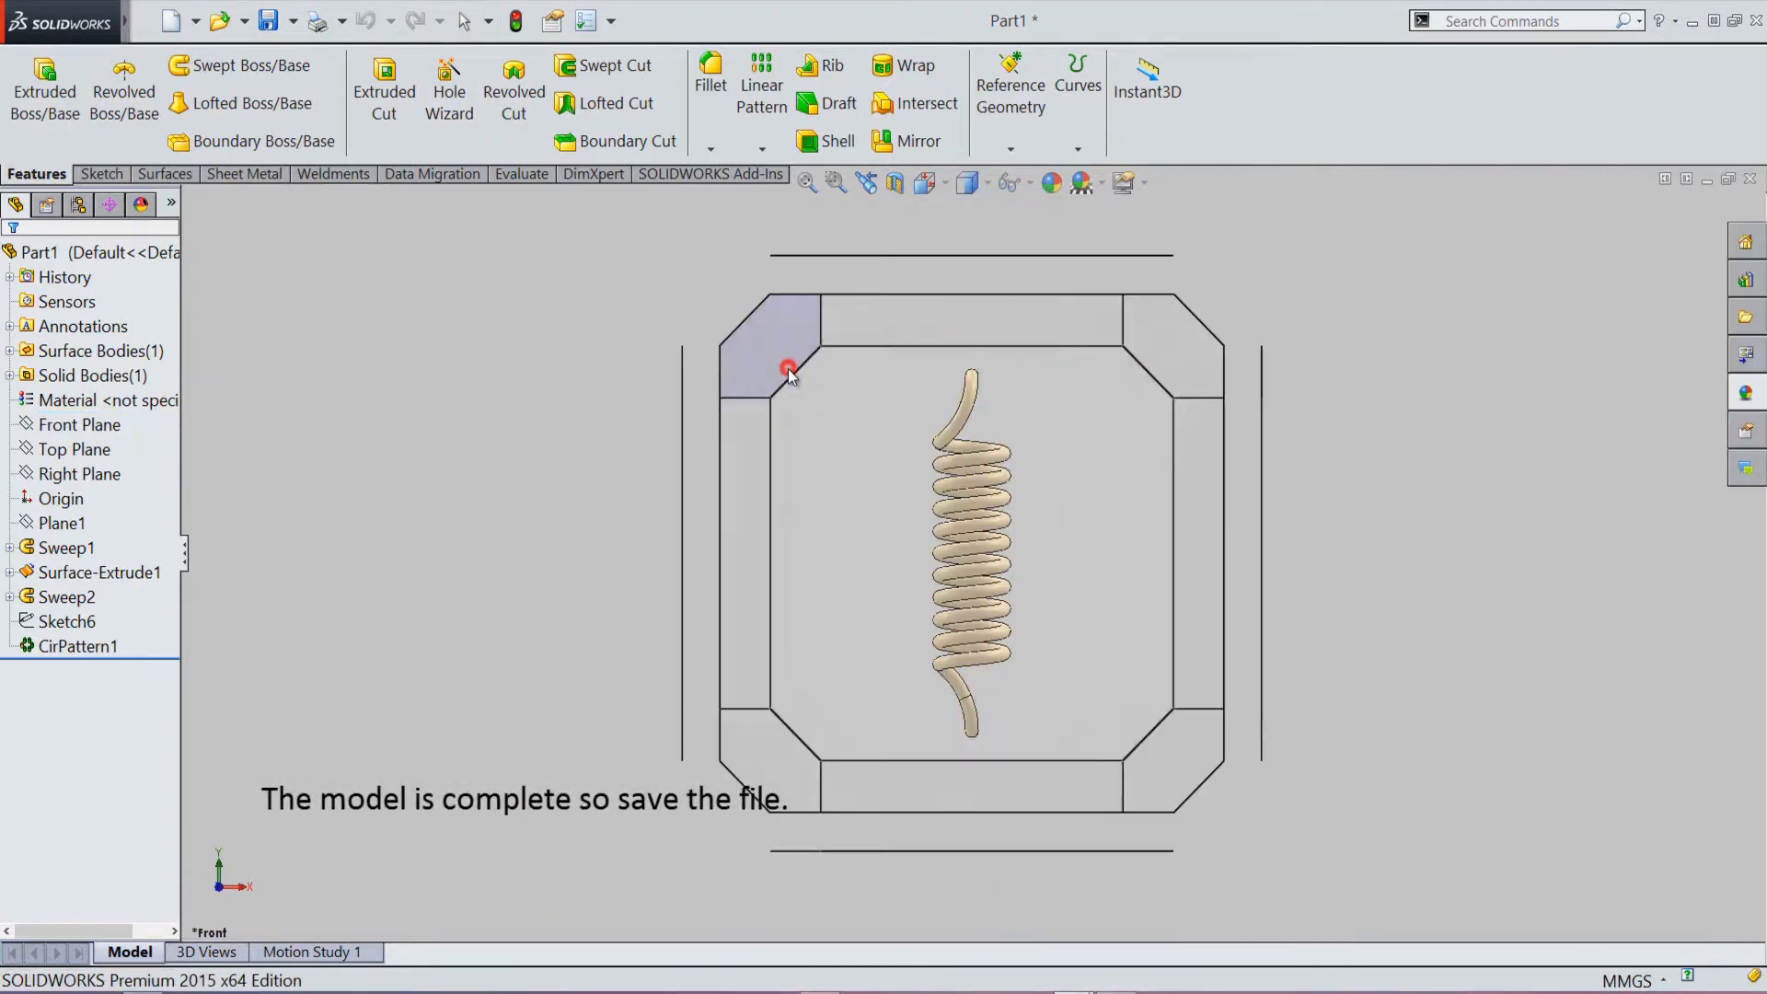
left_click(788, 368)
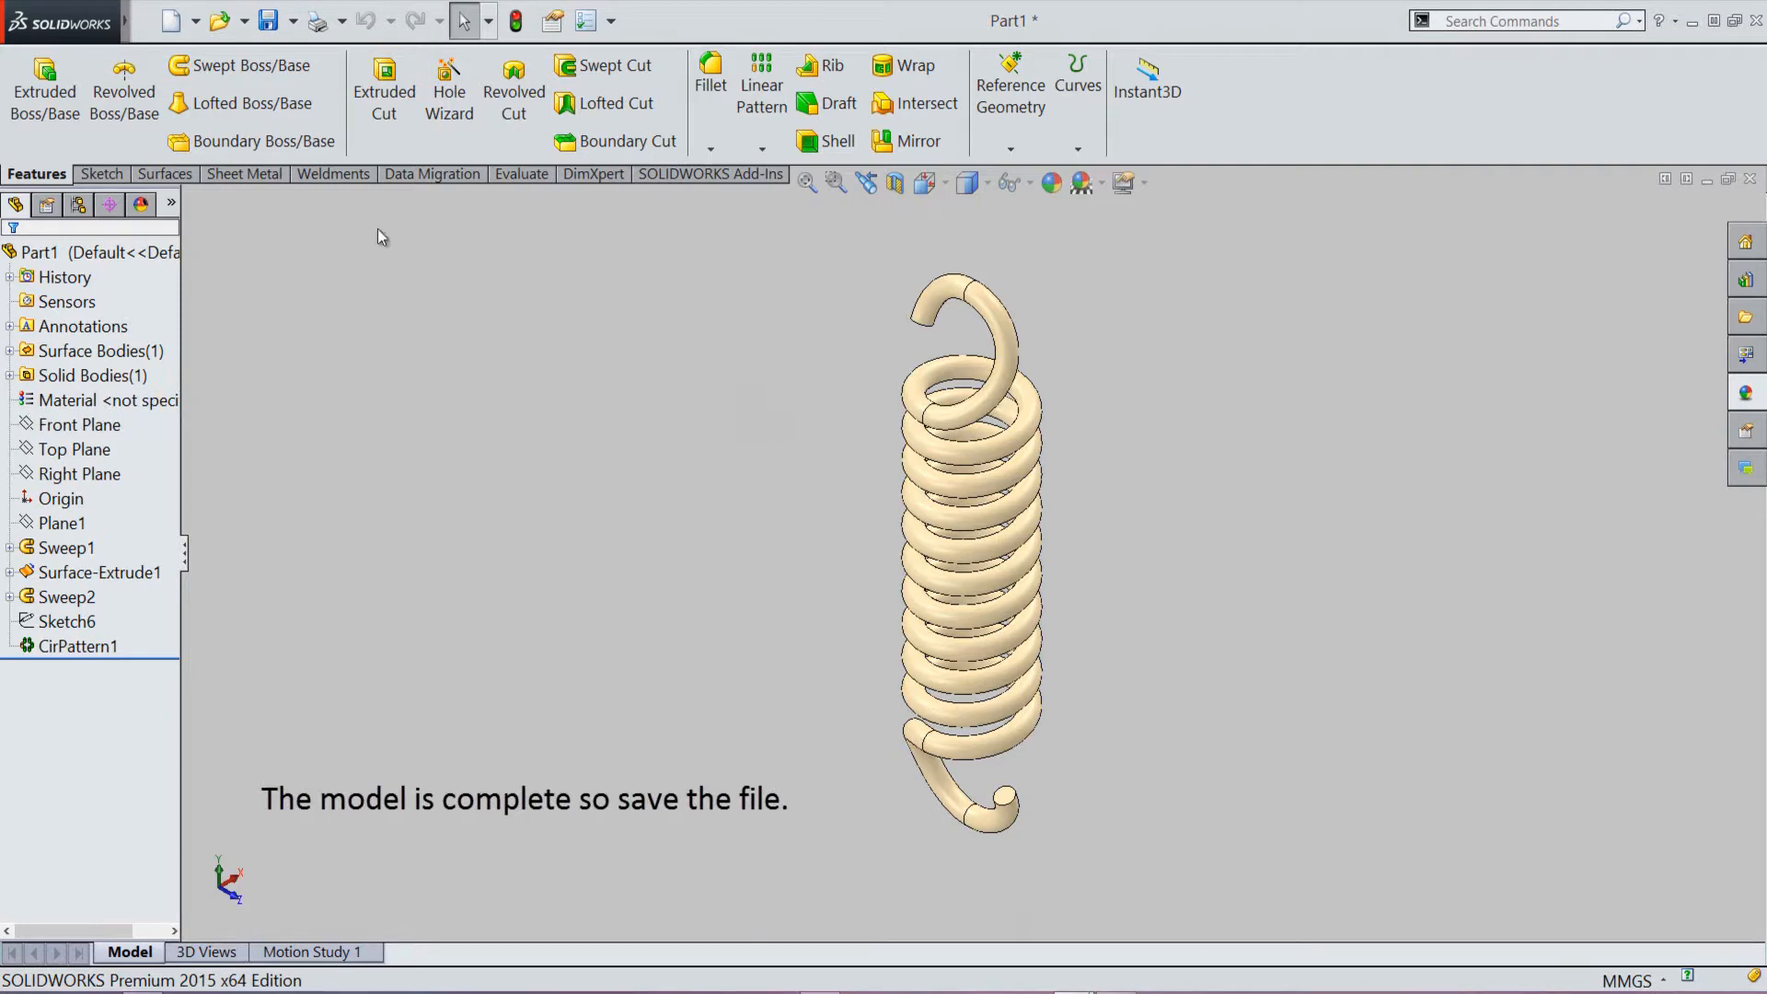
left_click(268, 20)
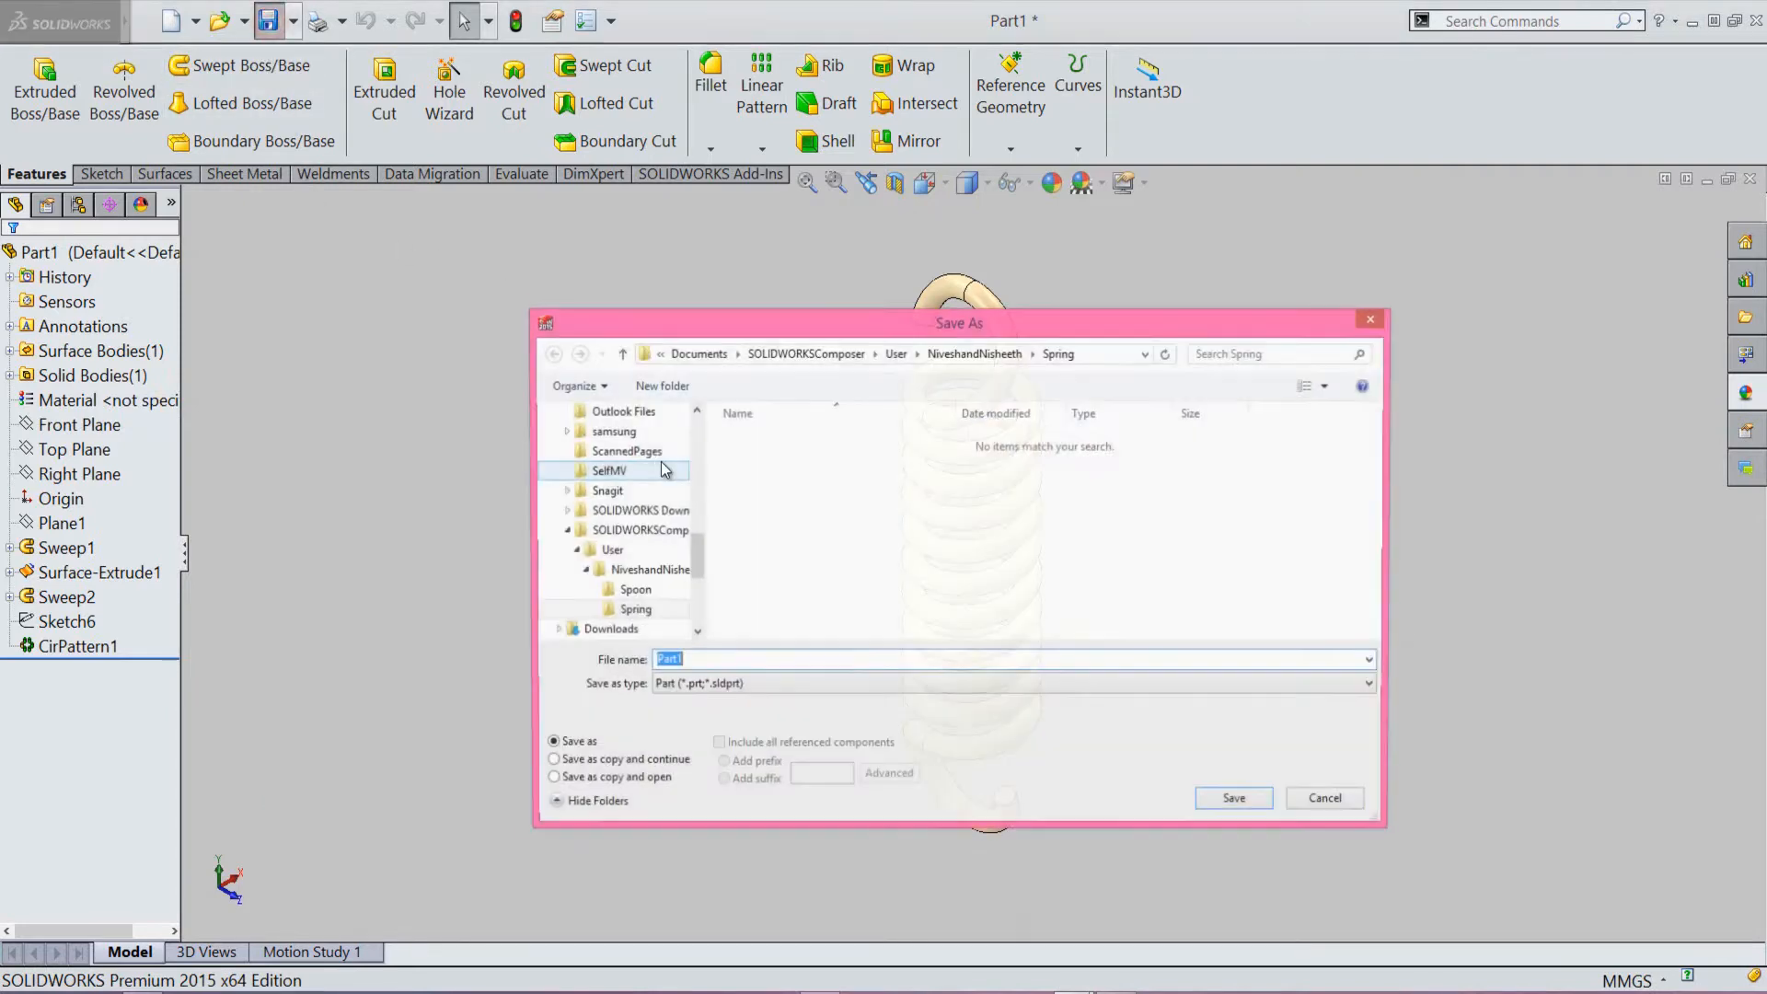